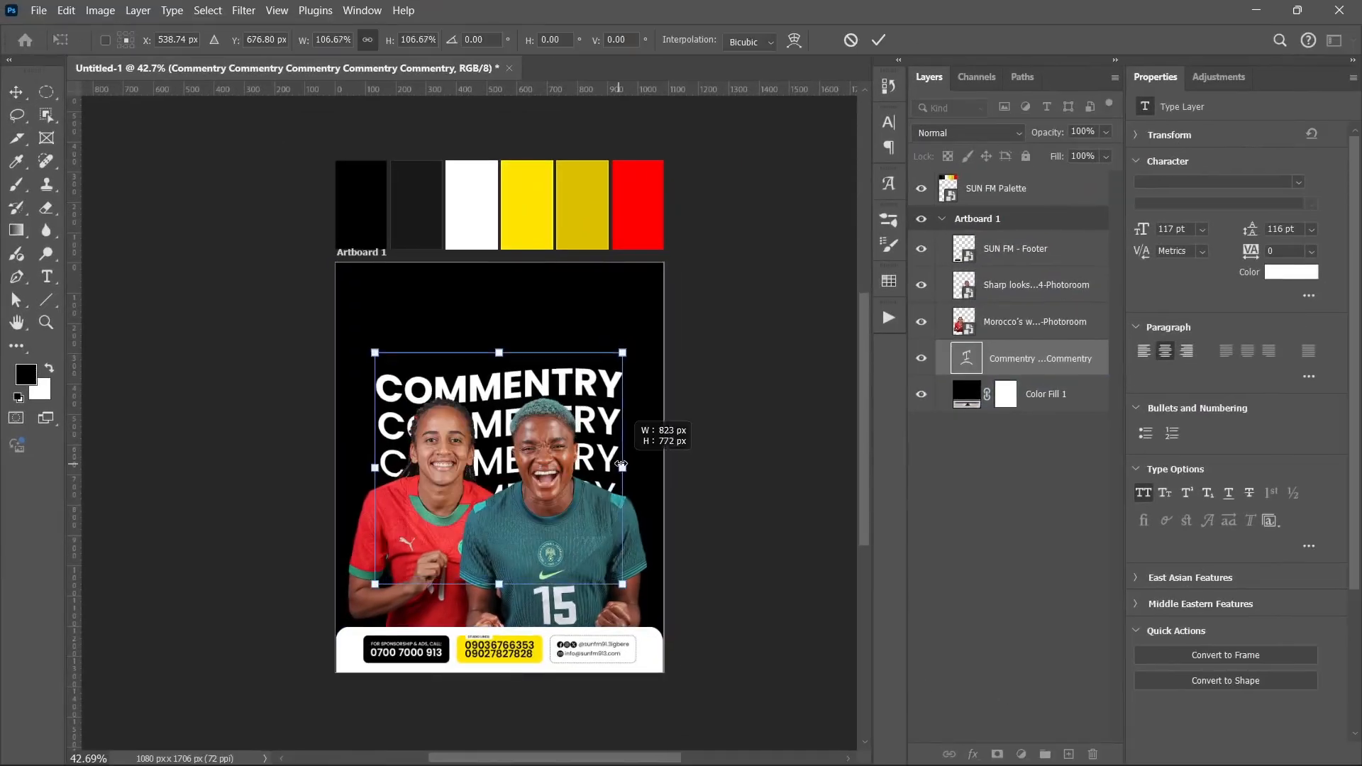
click(1049, 322)
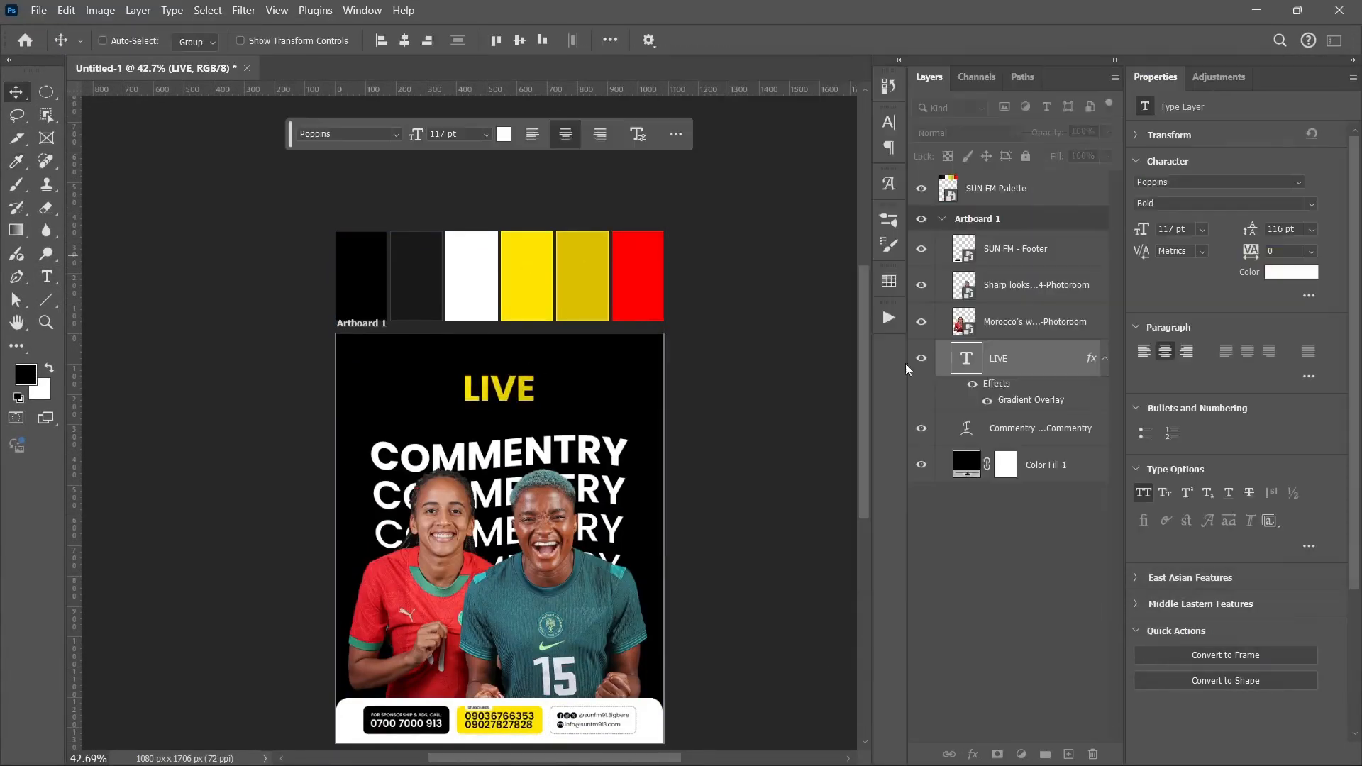
click(423, 40)
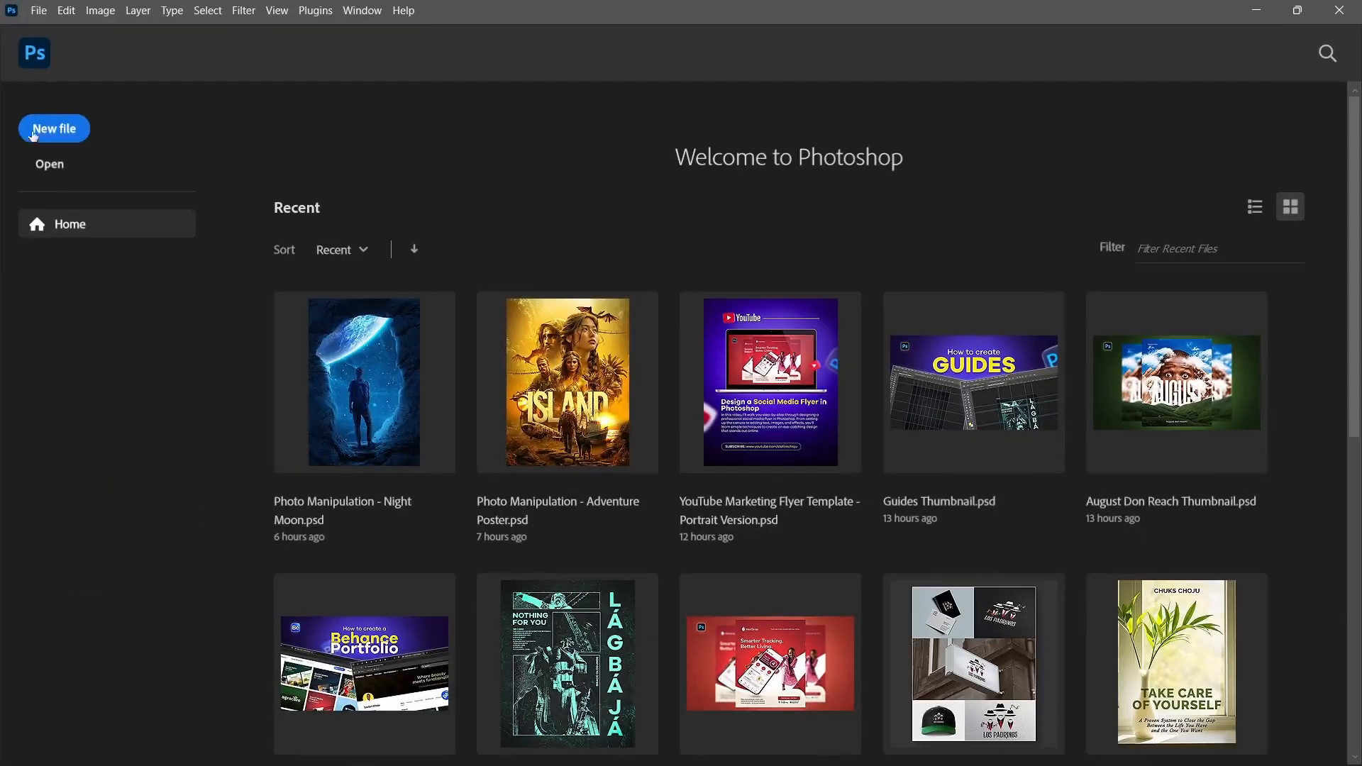
Step: Create a new 1080 x 1350 px document at 72 ppi in RGB with artboards enabled and a transparent background
click(51, 131)
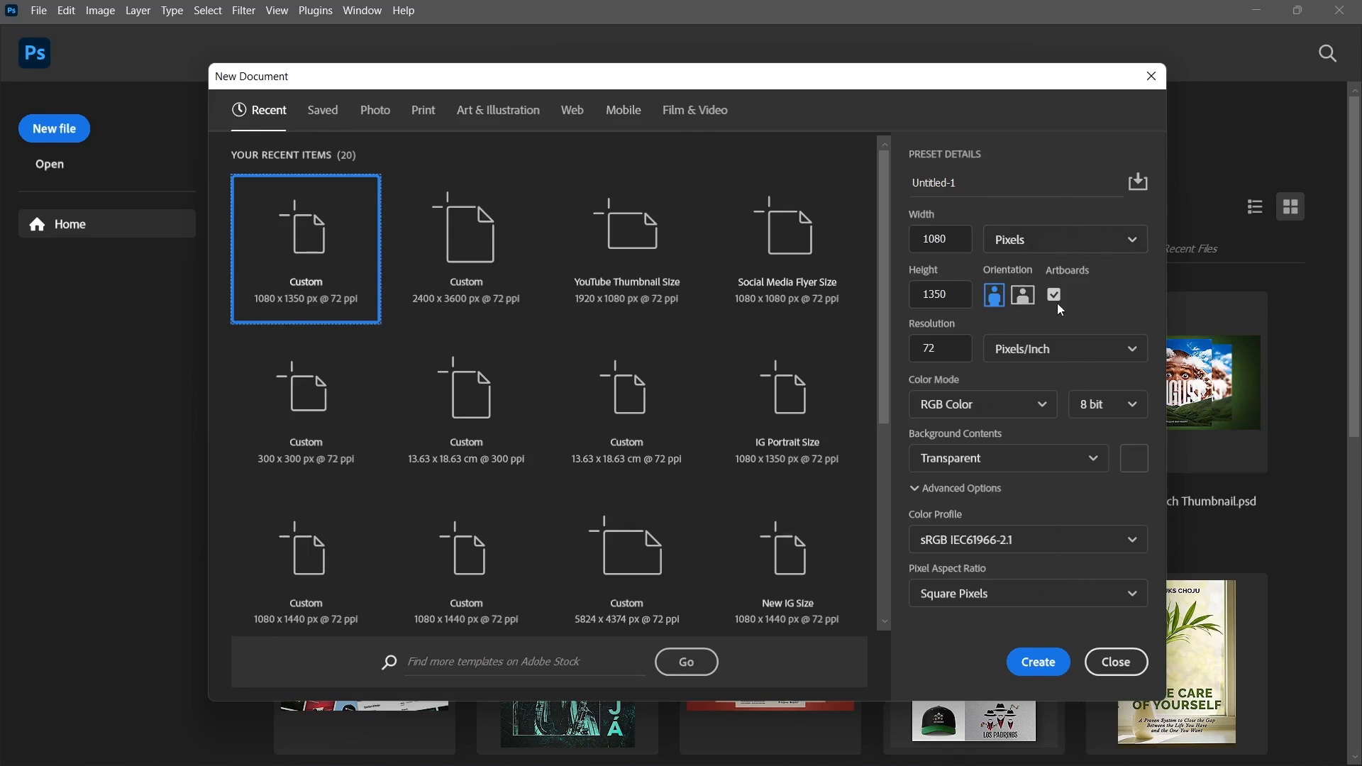
click(1055, 664)
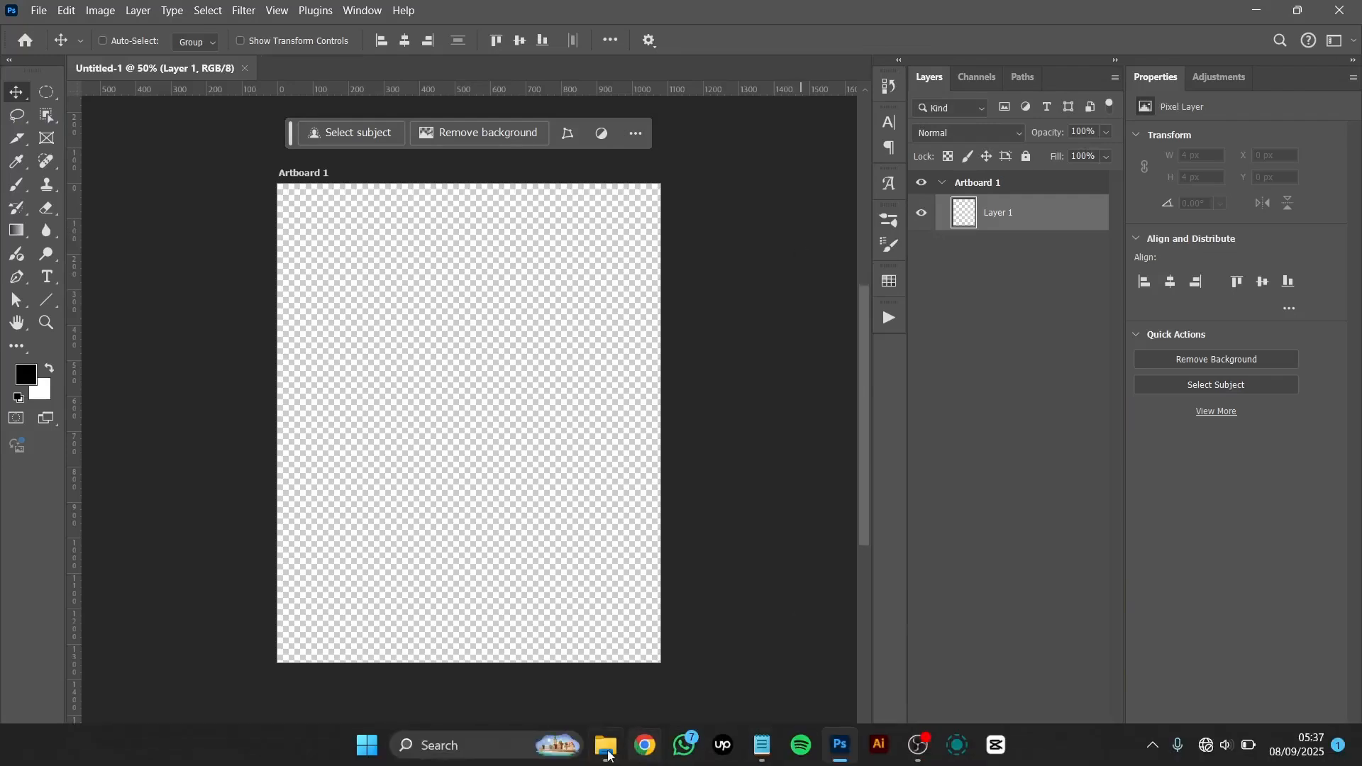
Step: Place the SUN FM Palette image from the assets folder and move it outside the artboard, just above its upper edge
click(609, 746)
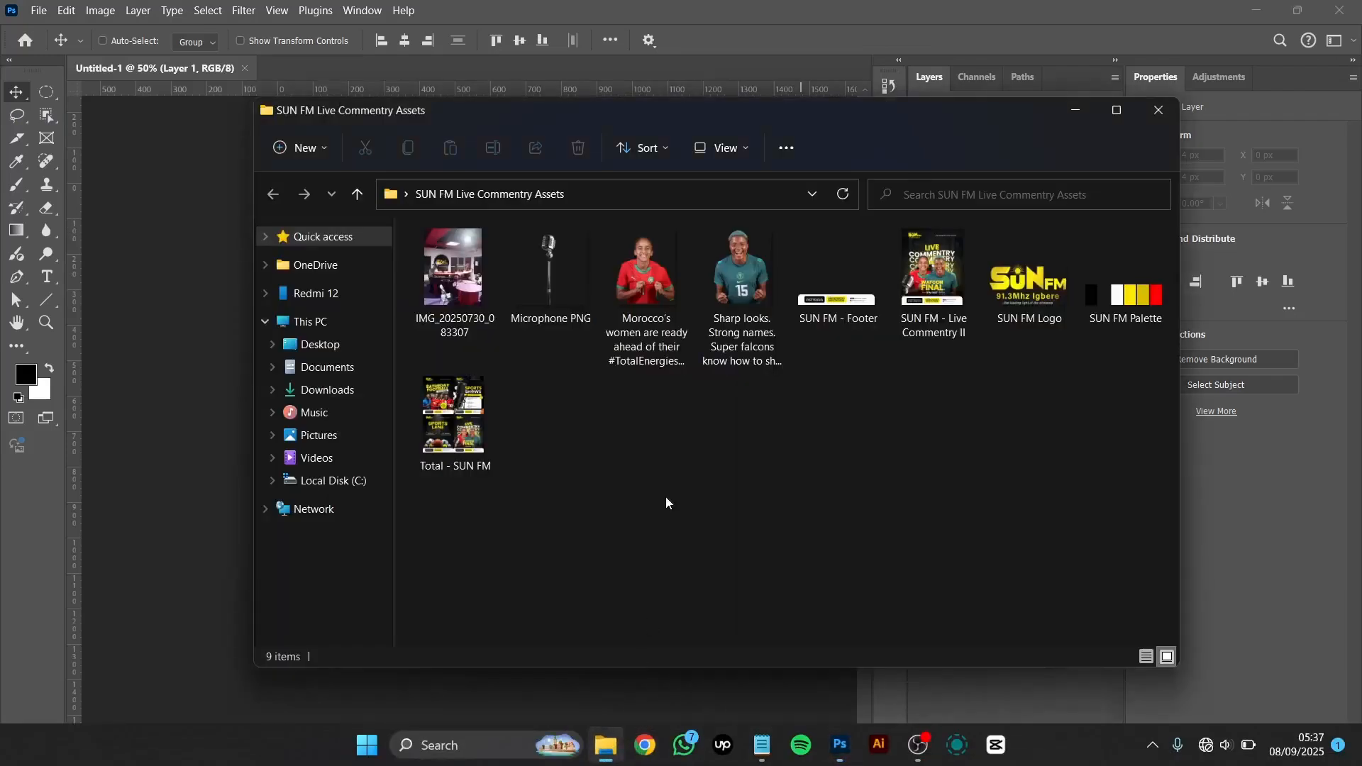
click(1123, 303)
drag(1123, 304, 276, 410)
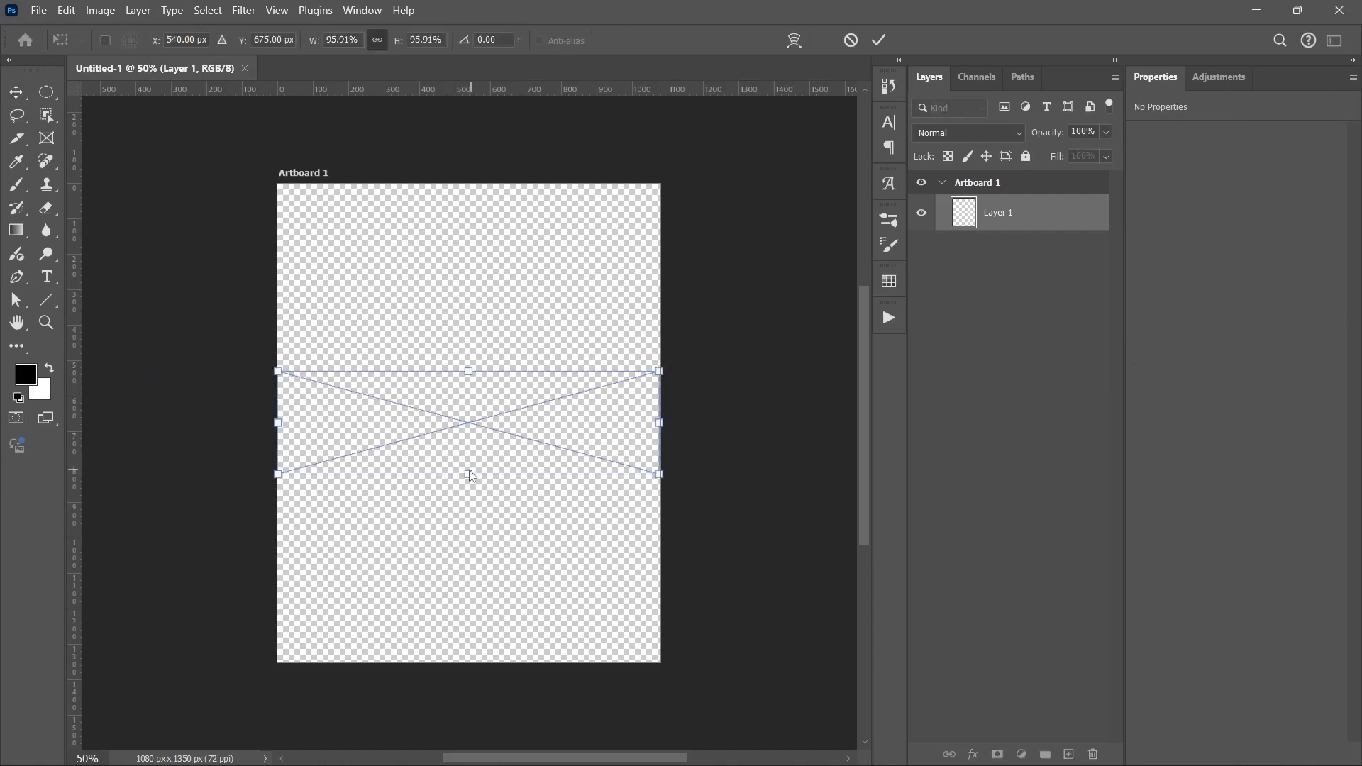
scroll(457, 476, up, 3)
drag(475, 494, 459, 209)
key(Return)
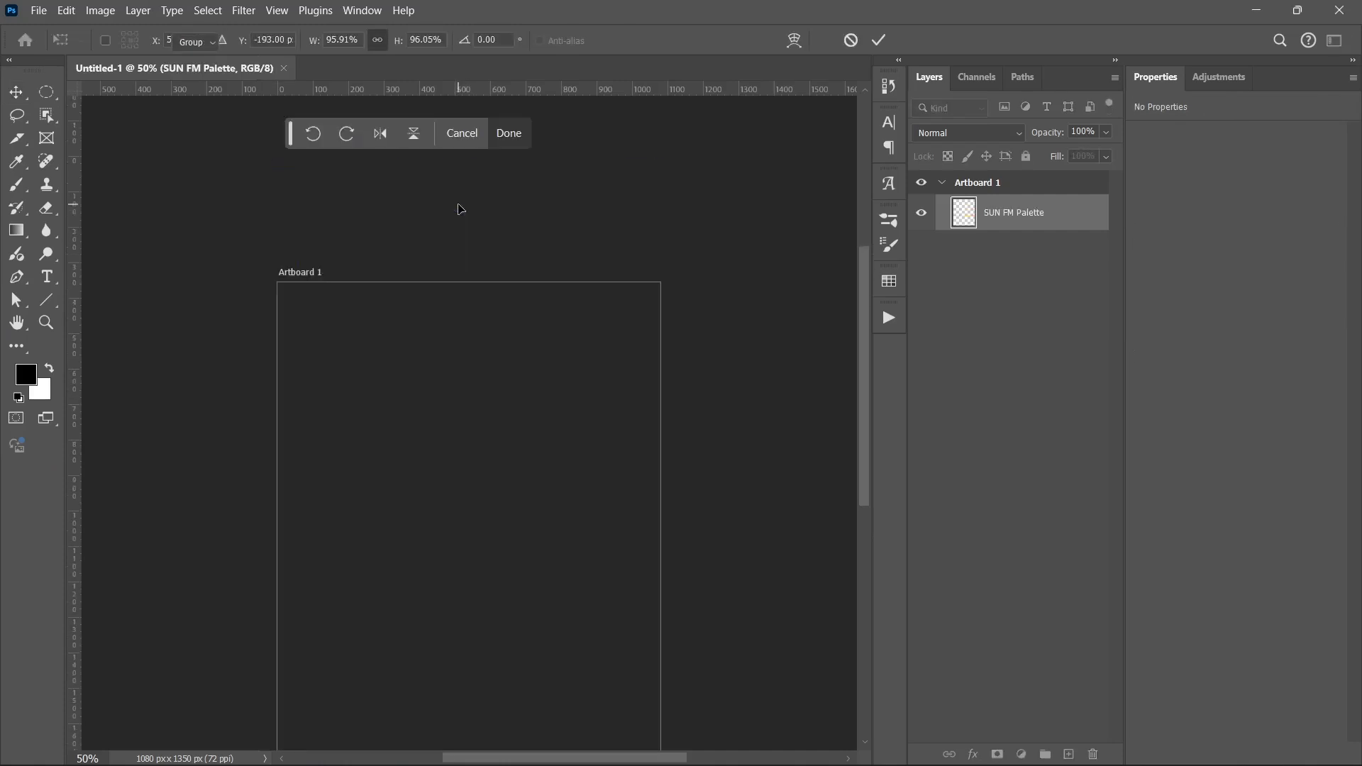
scroll(457, 209, down, 1)
Step: Add a black (000000) Solid Color fill layer inside Artboard 1 as the background
click(1033, 225)
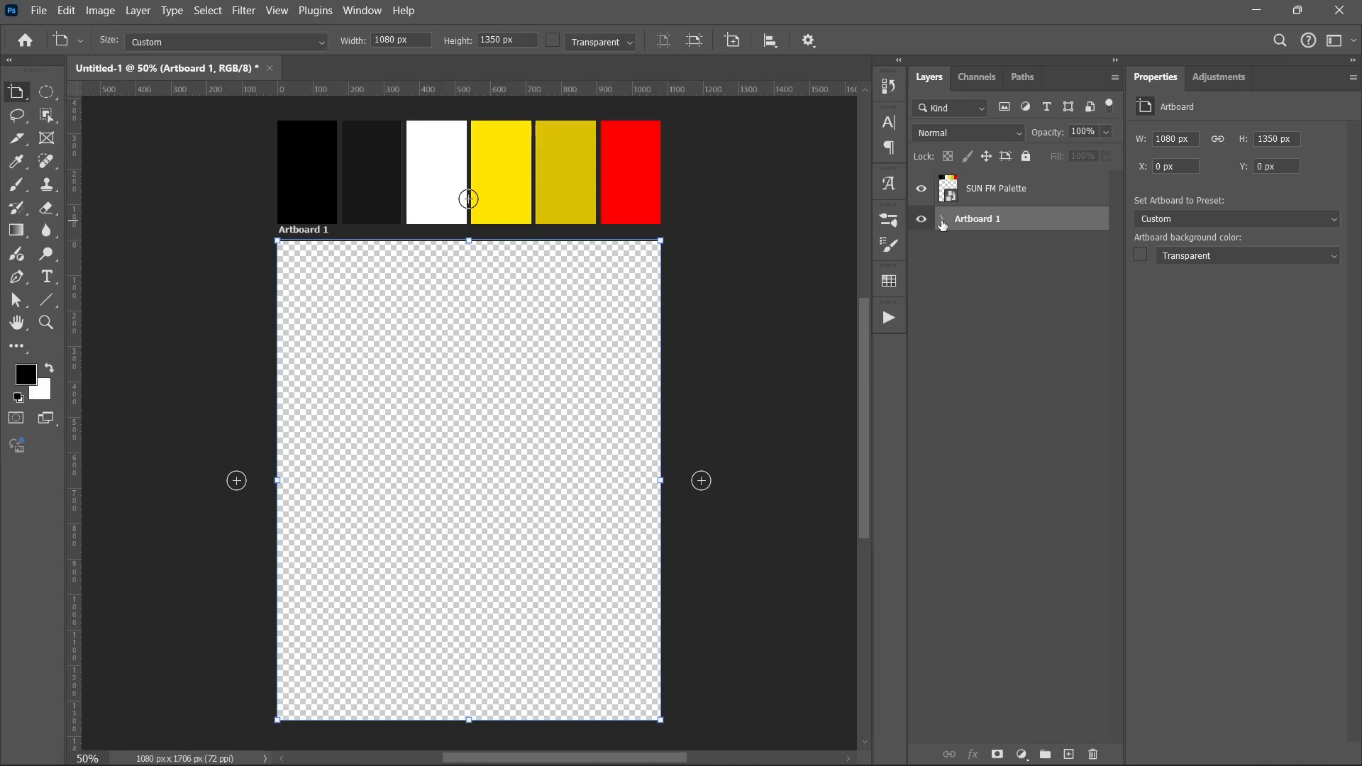
click(1024, 756)
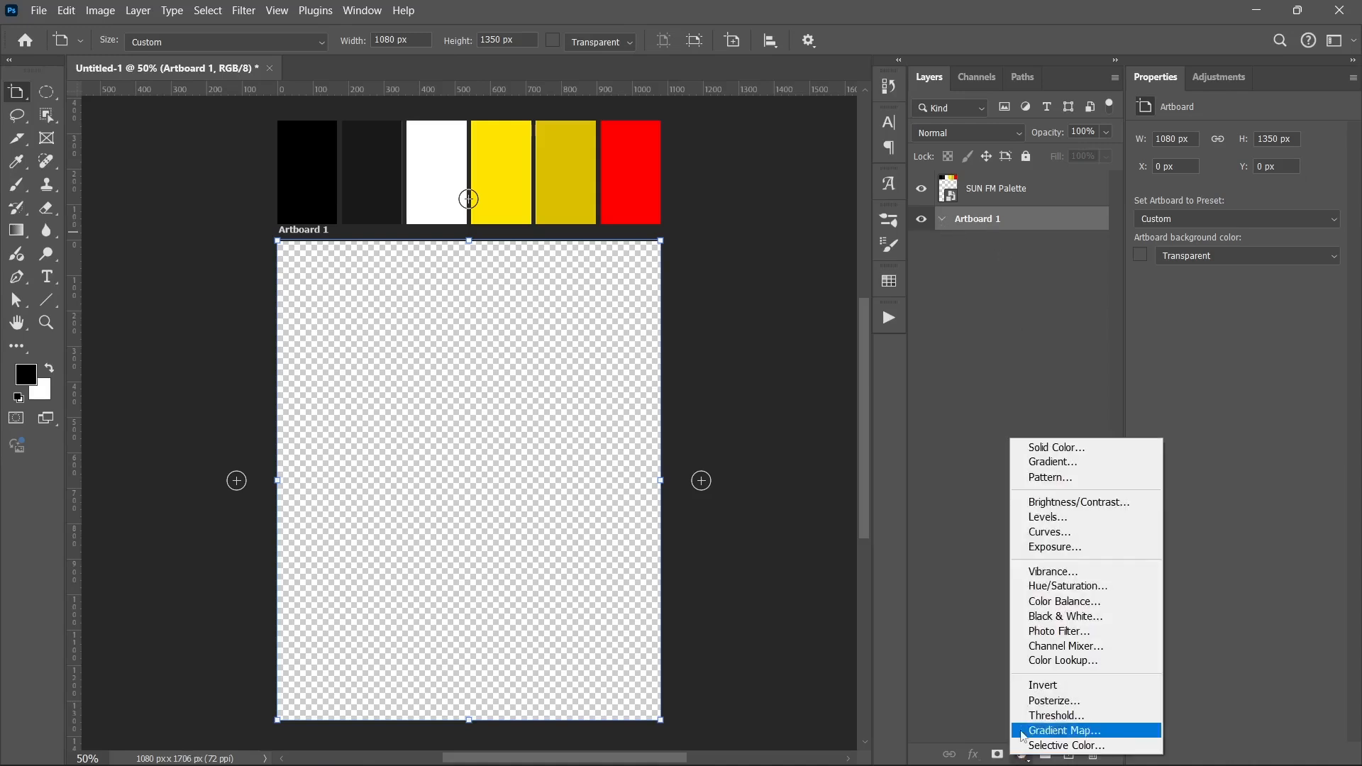
click(1034, 448)
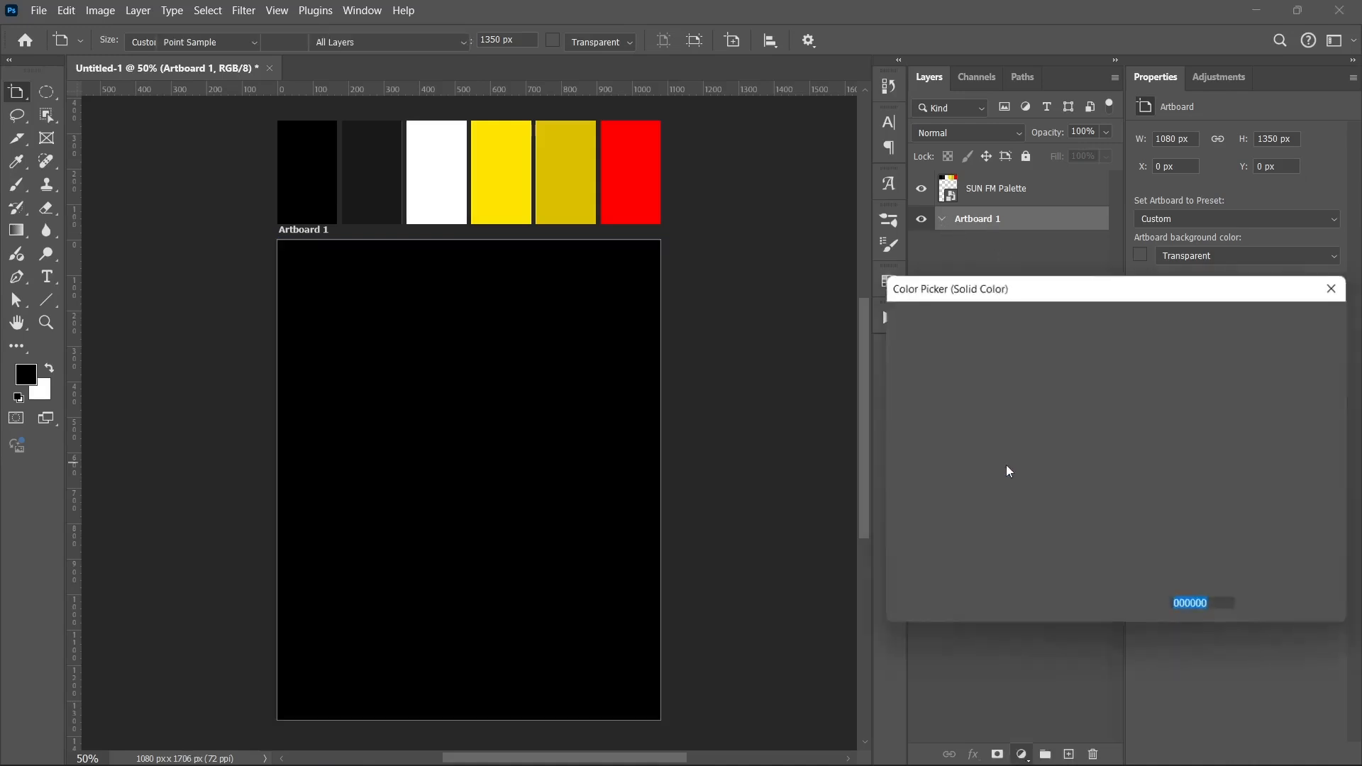
click(1285, 325)
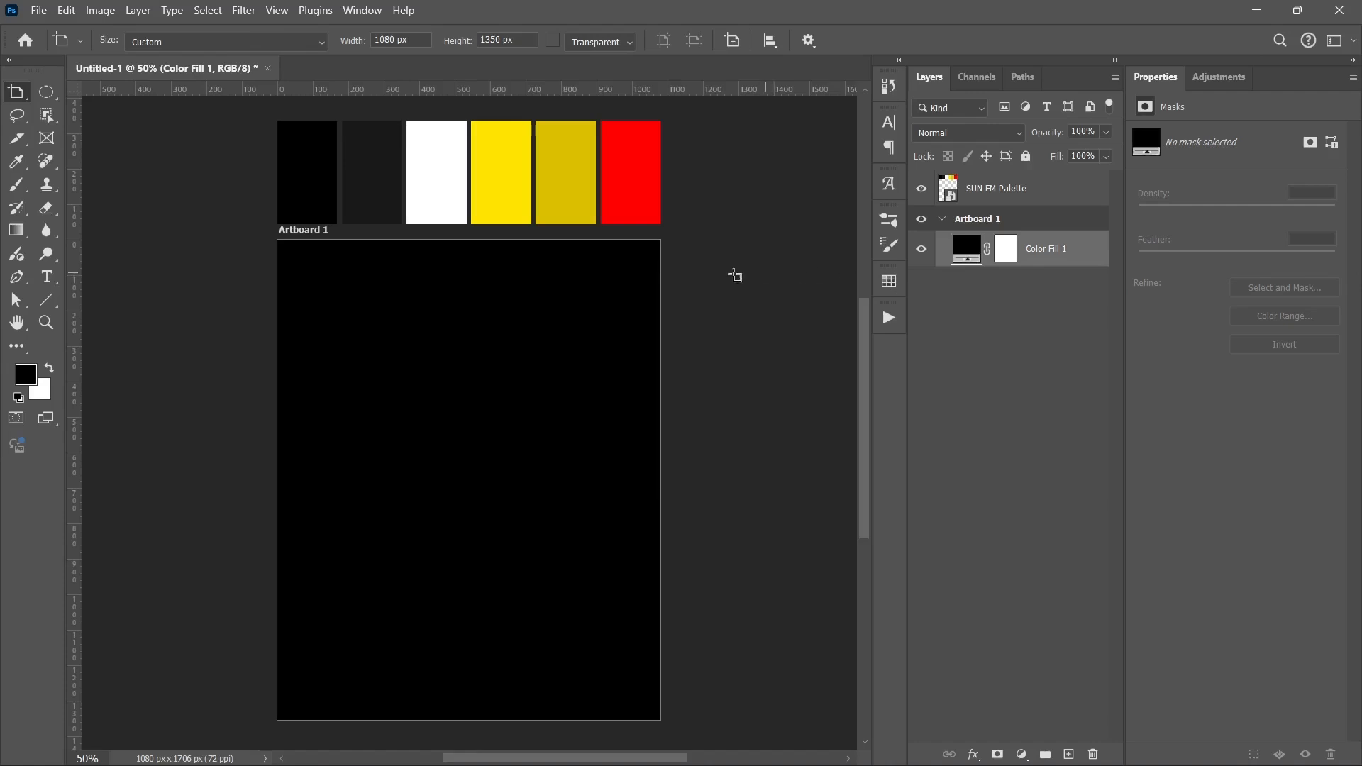
Step: Place the SUN FM - Footer image from the assets folder in the artboard and align it to the bottom edge
mouse_move(659, 757)
click(608, 746)
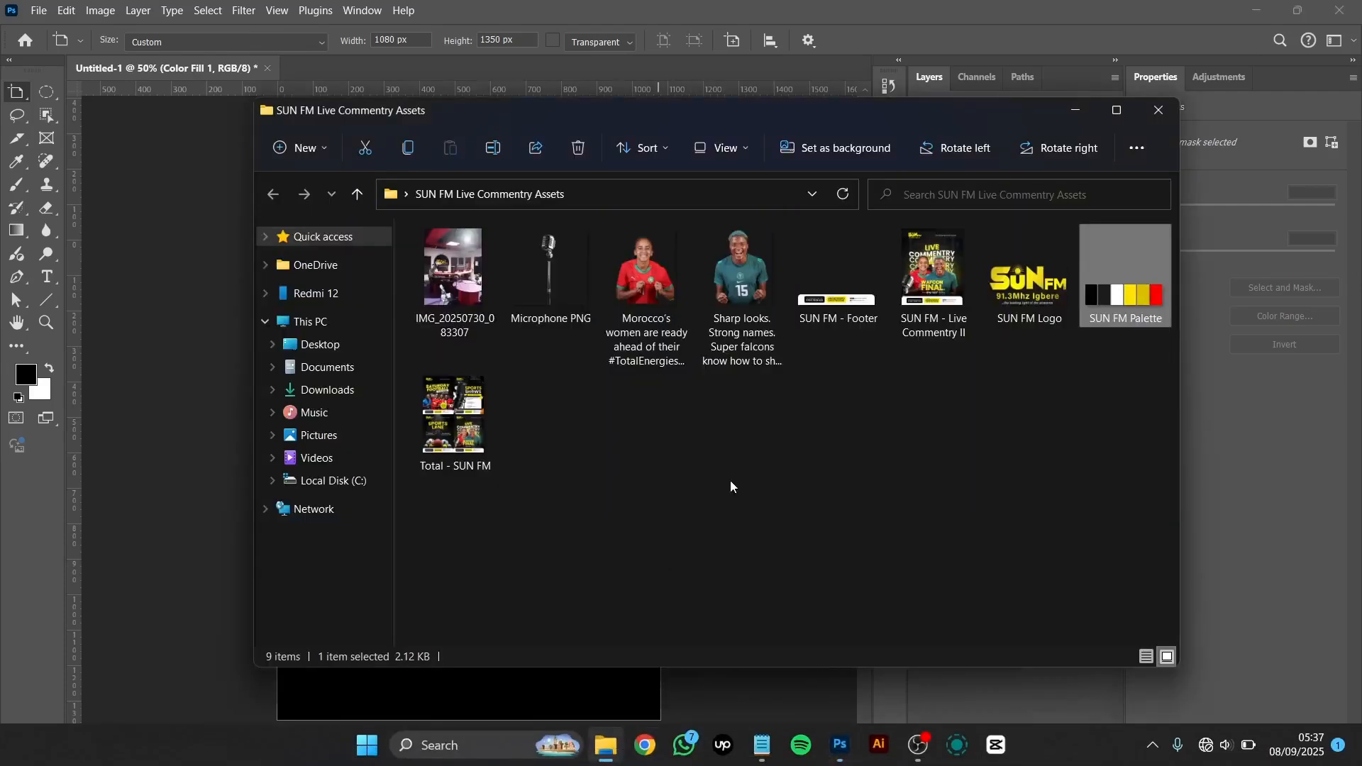
click(840, 319)
drag(831, 303, 441, 522)
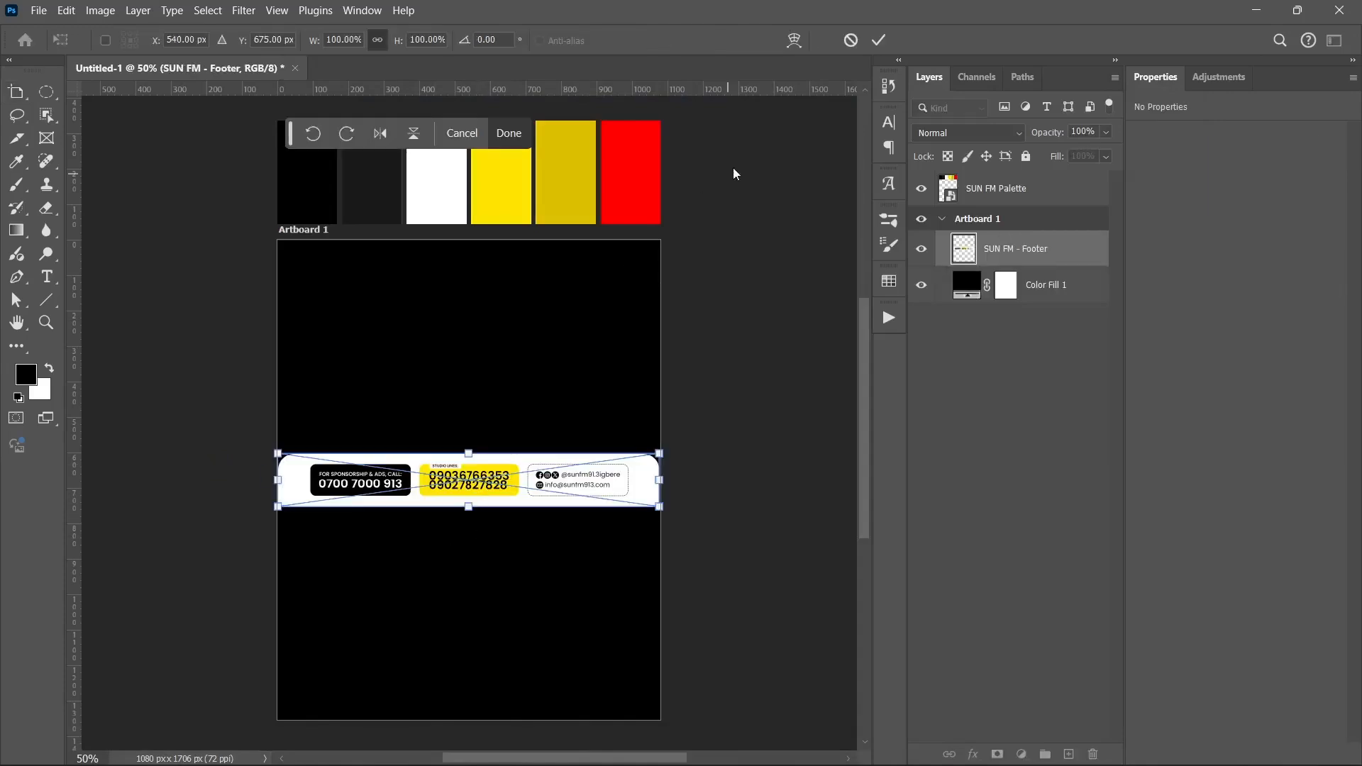
click(880, 42)
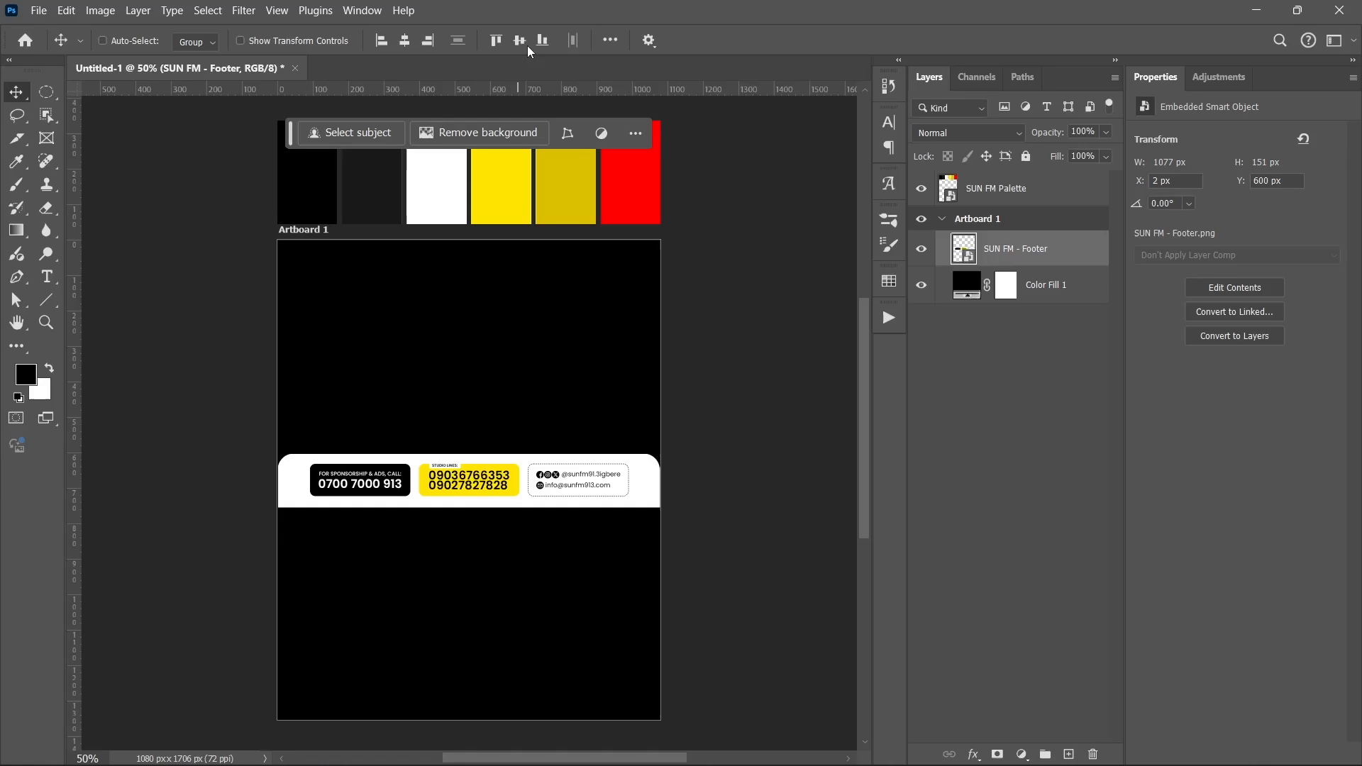
click(542, 41)
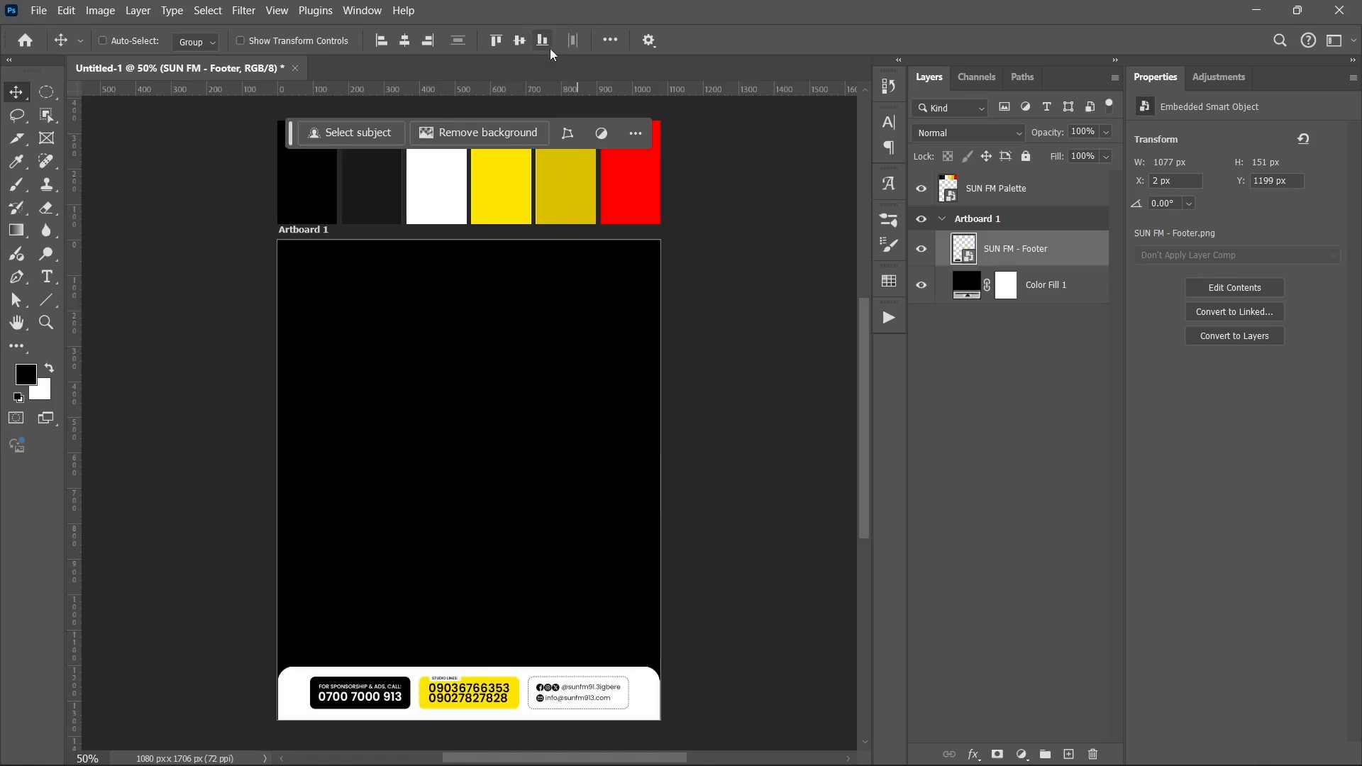
Step: Examine the footer banner's contact boxes up close, then view the whole artboard with the palette
scroll(587, 568, down, 5)
scroll(532, 602, up, 1)
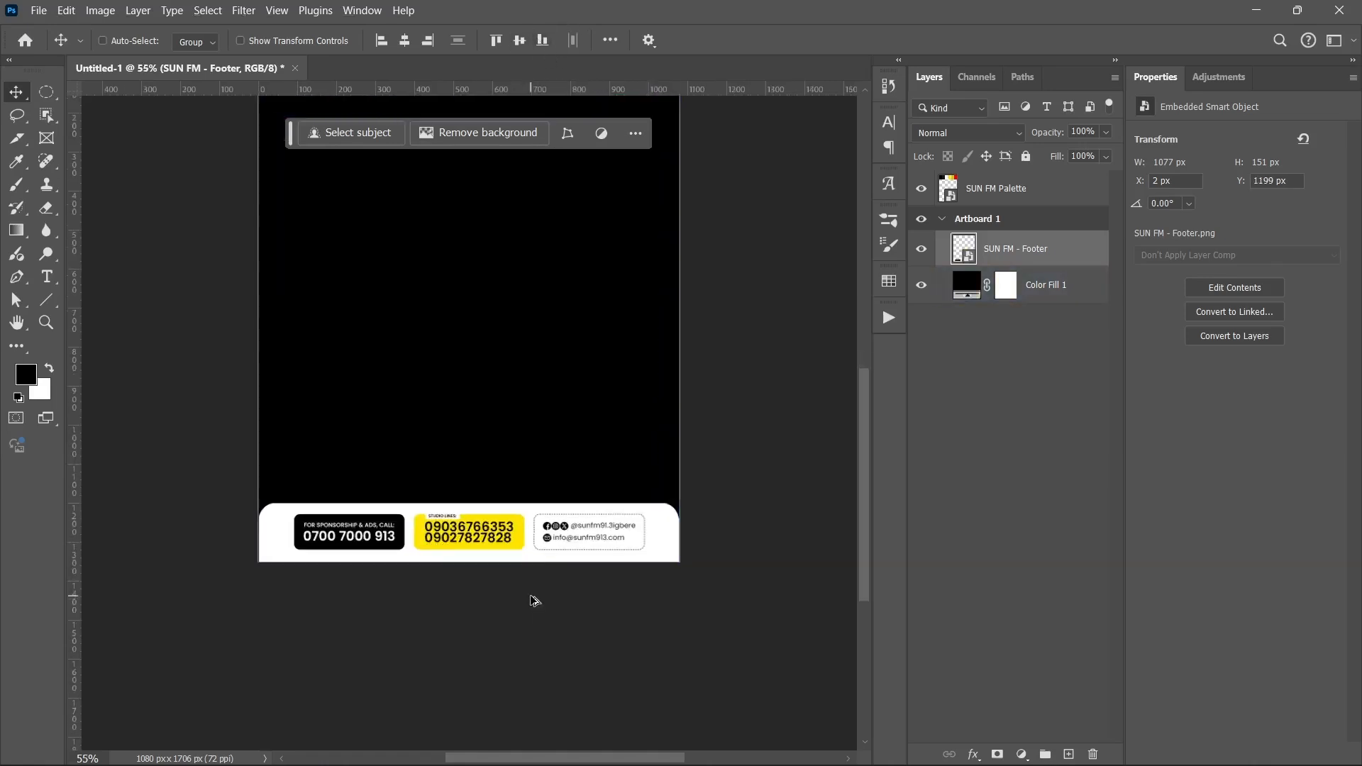
scroll(533, 600, up, 5)
scroll(454, 602, down, 3)
scroll(424, 604, up, 2)
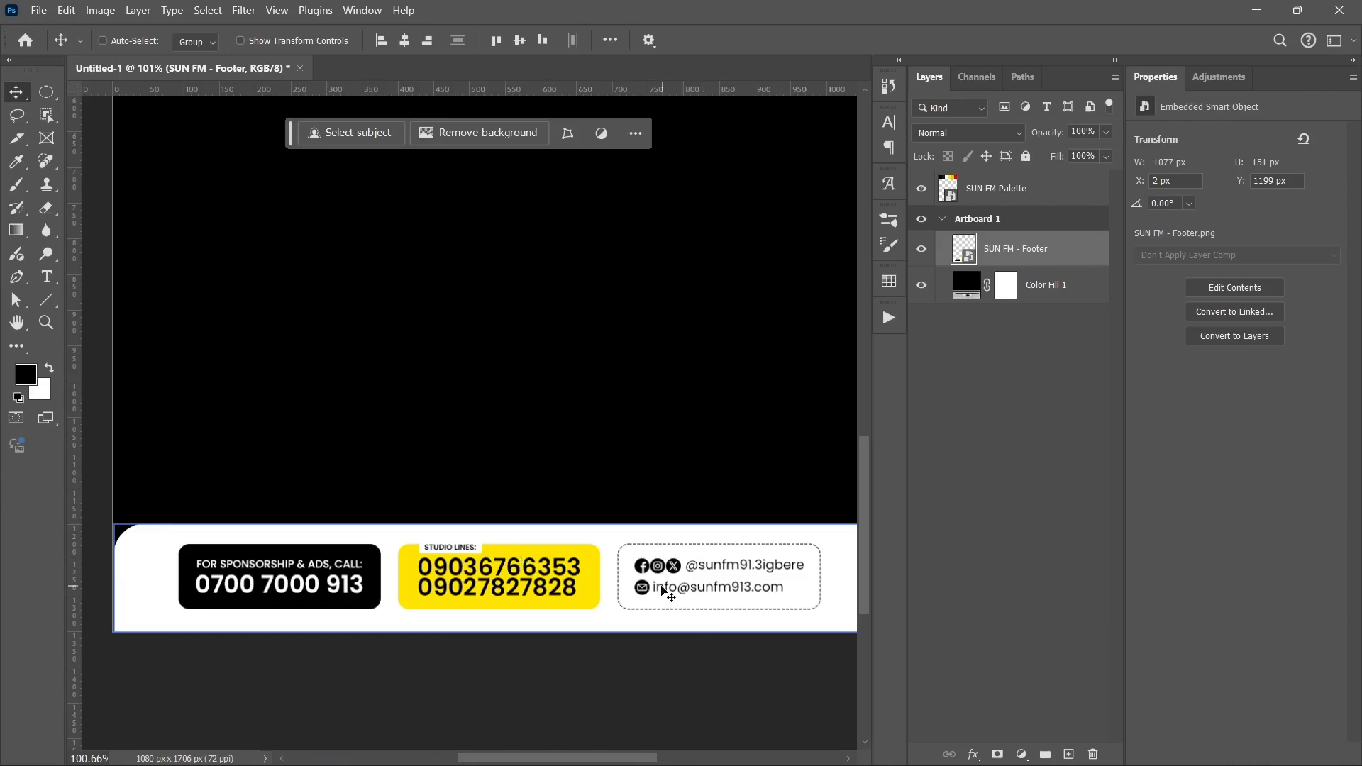
scroll(667, 592, up, 2)
scroll(638, 585, down, 1)
scroll(604, 578, down, 2)
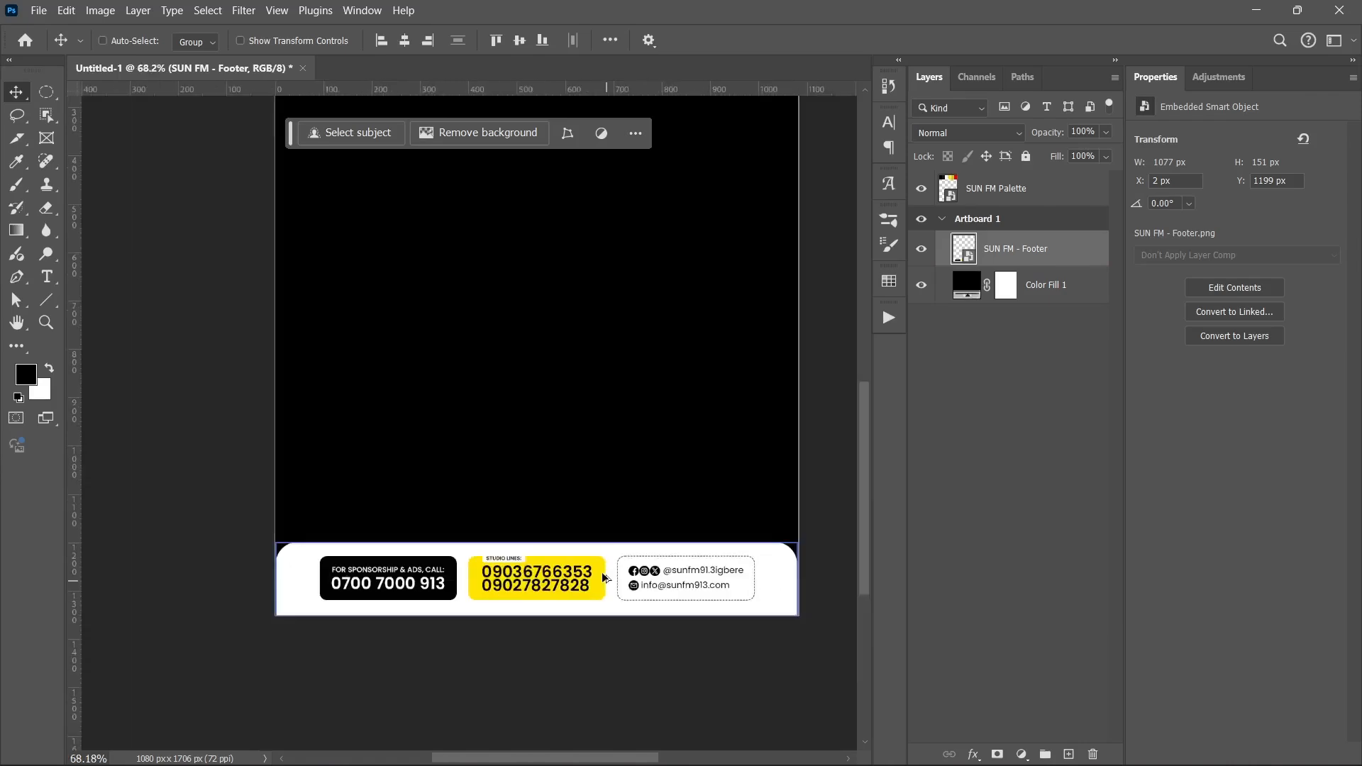
scroll(604, 578, up, 5)
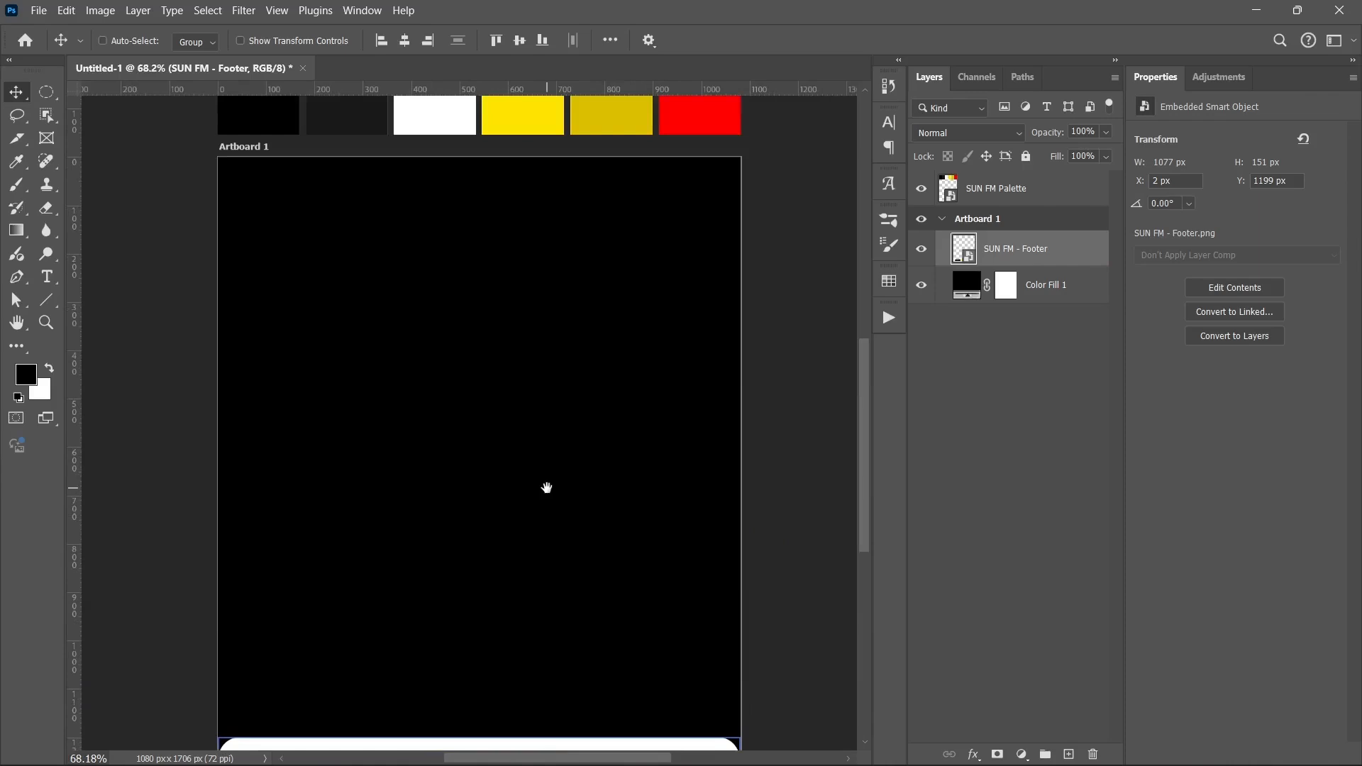
scroll(547, 487, down, 2)
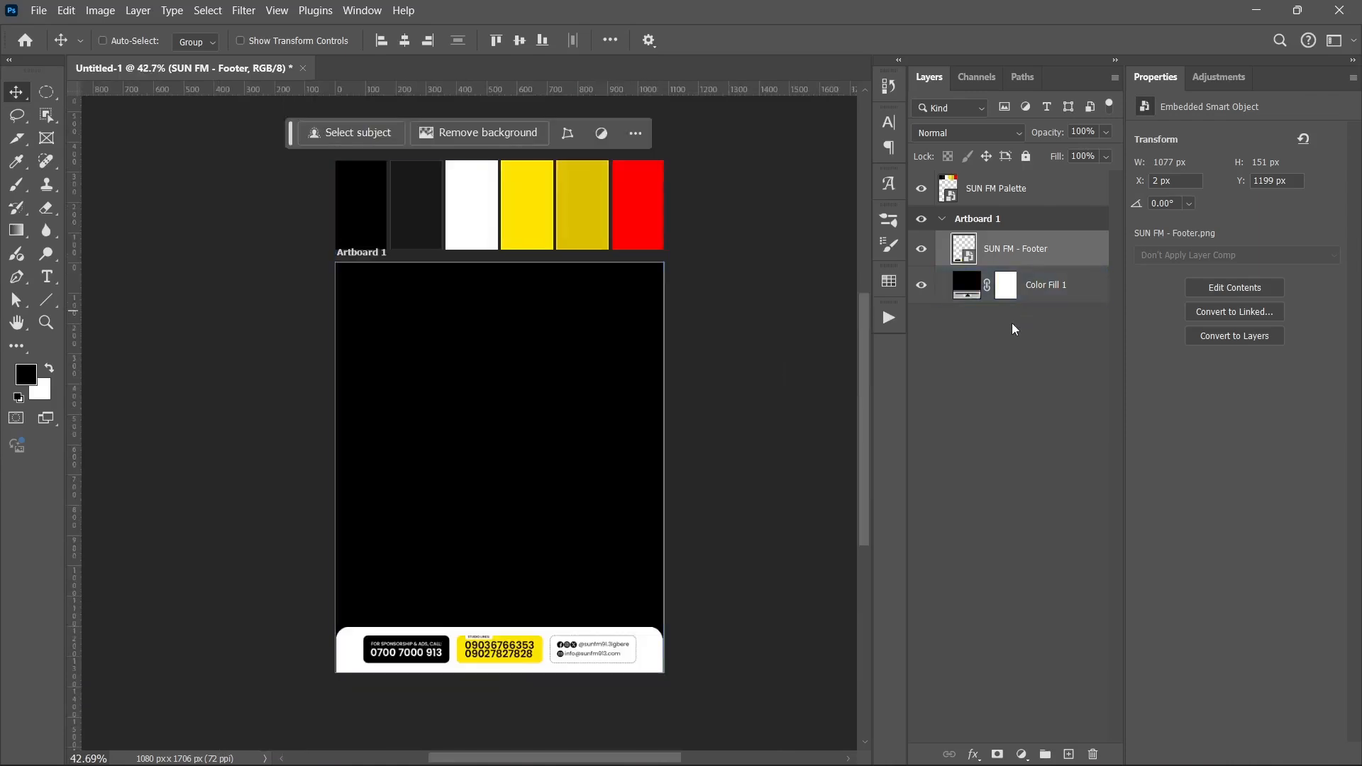
Step: Place the Morocco and Super Falcons player cutouts from the assets folder between the black fill and the footer layer
click(1058, 294)
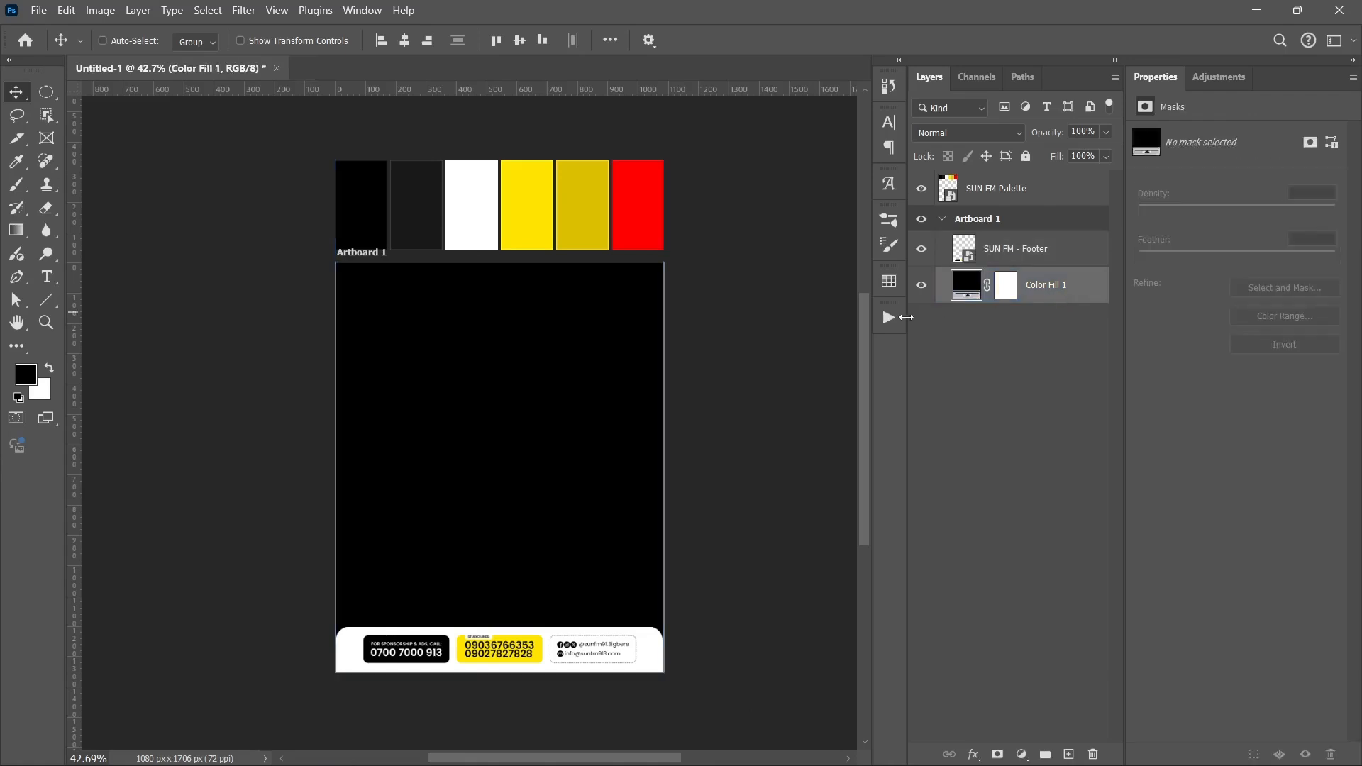
mouse_move(693, 763)
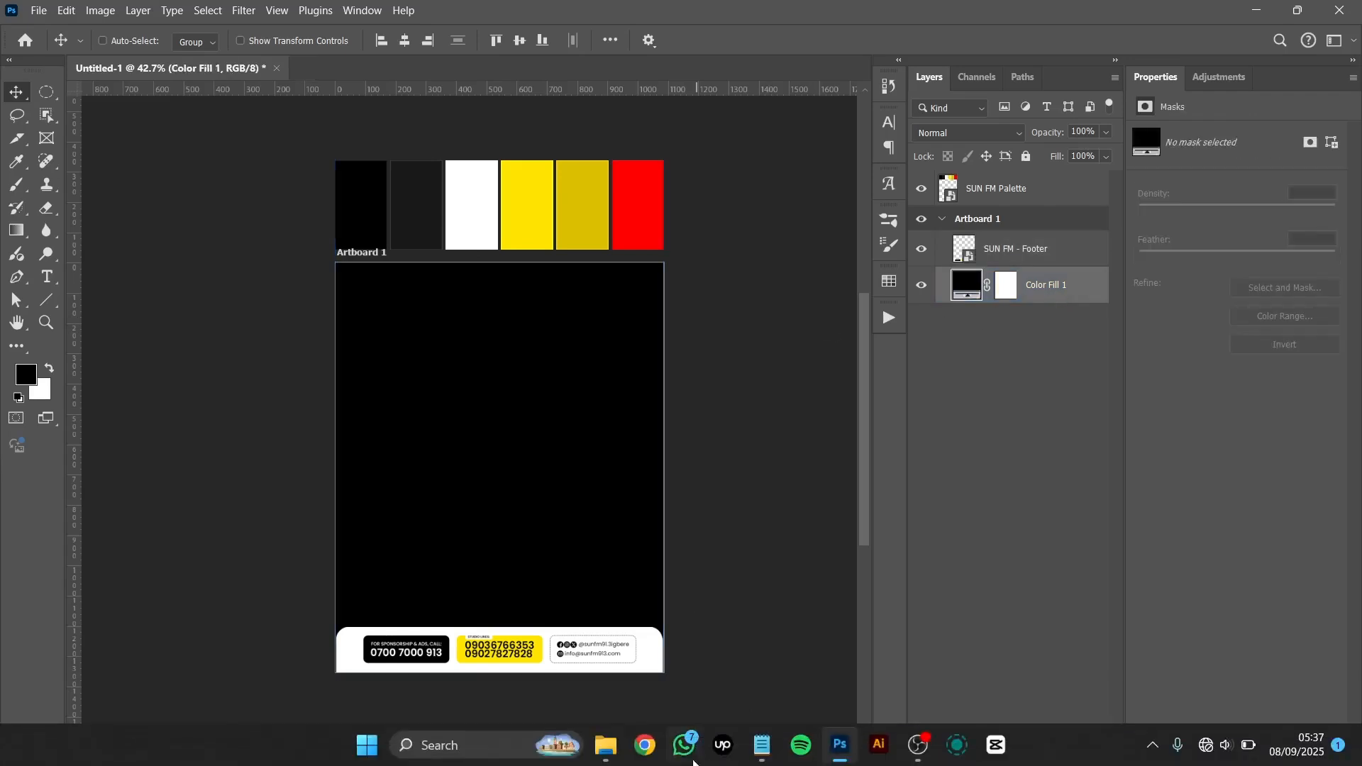
click(608, 757)
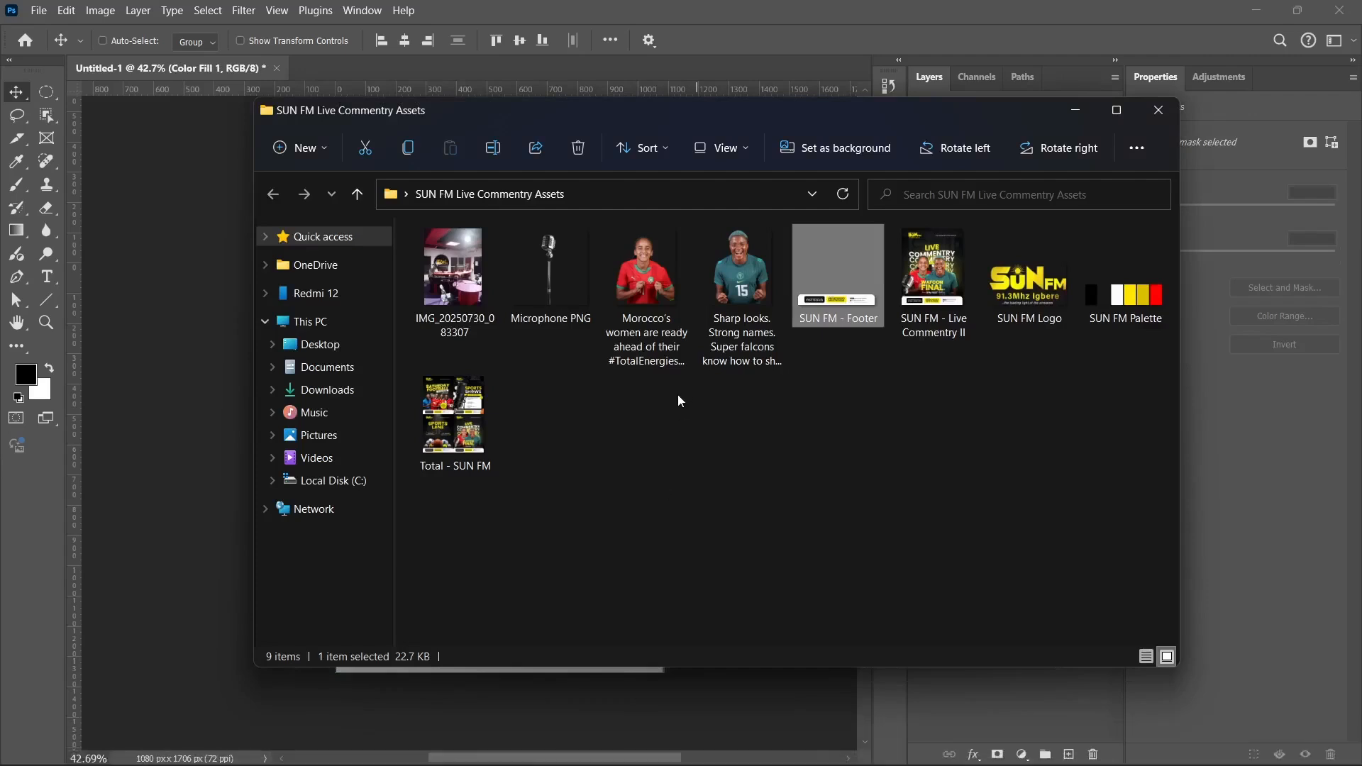
drag(726, 425, 200, 434)
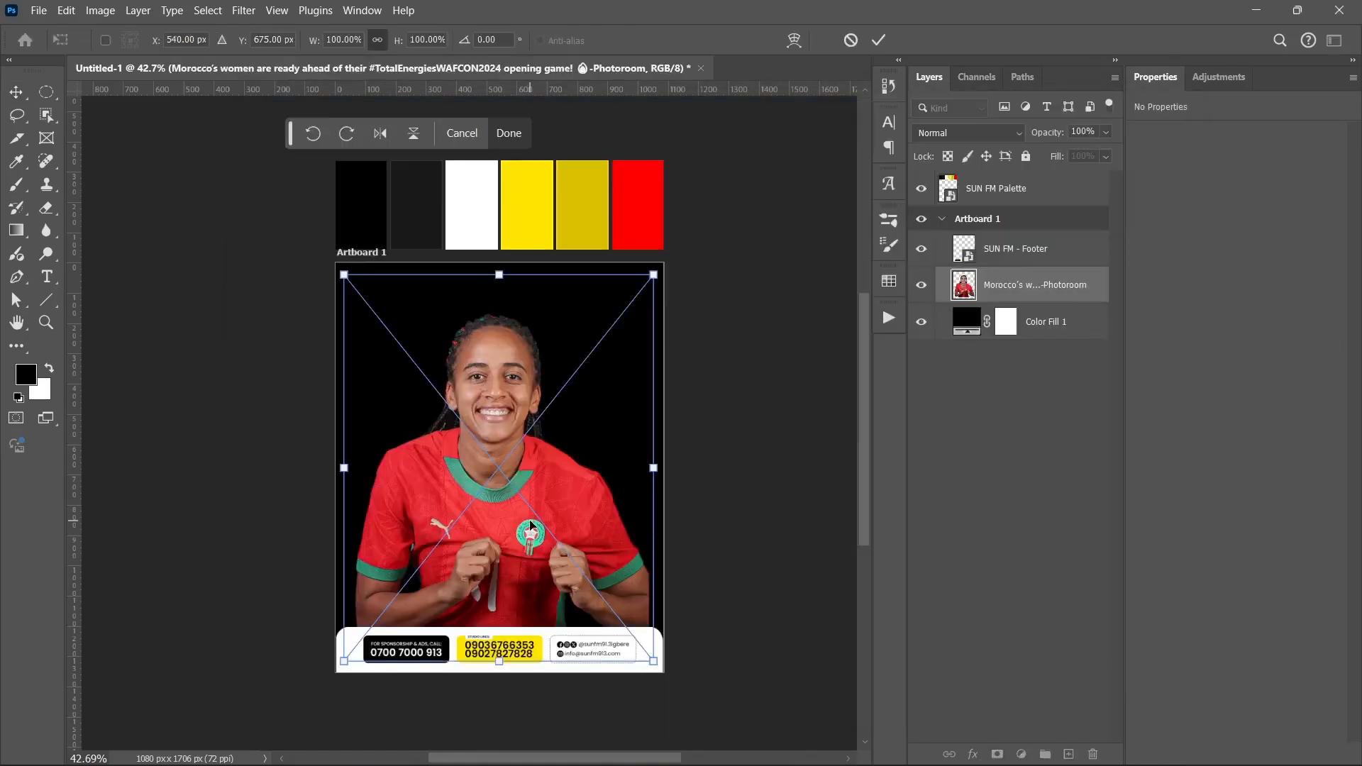
key(Return)
key(Return)
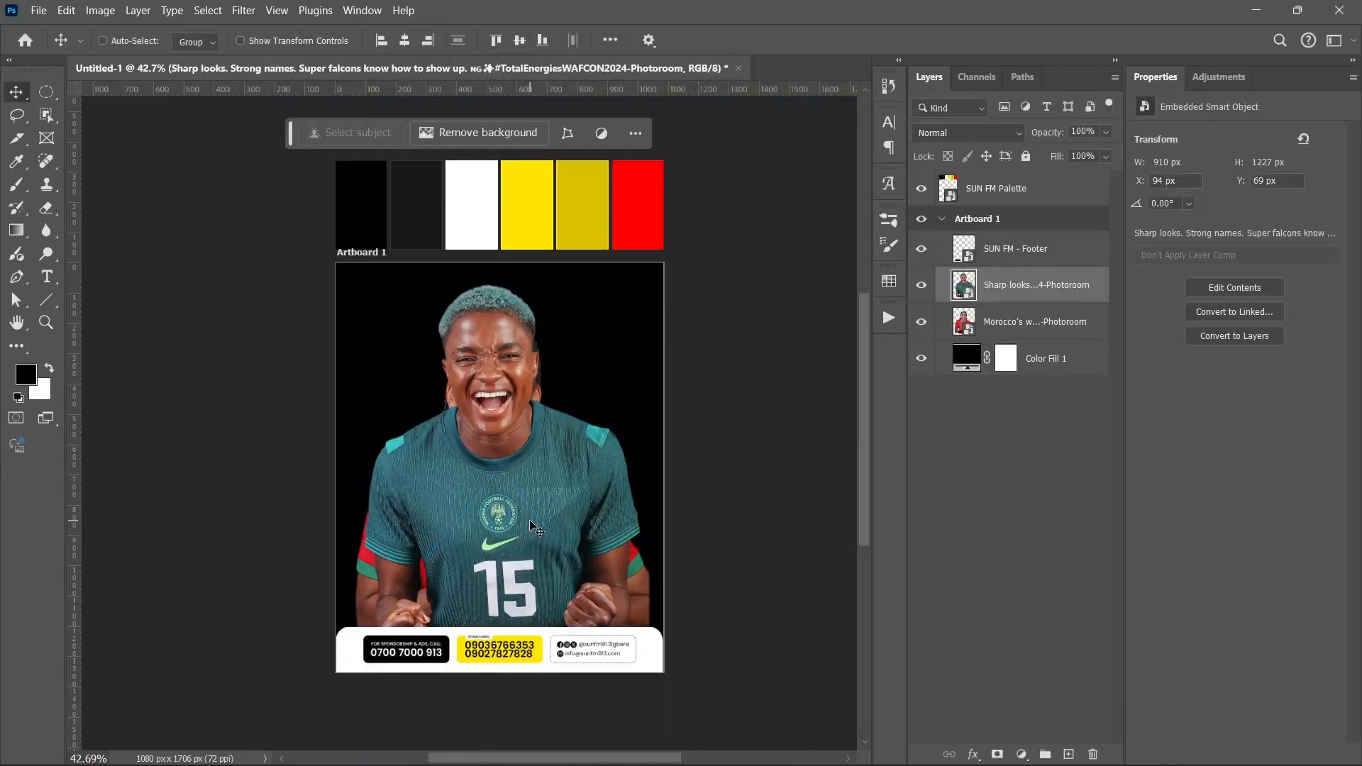
Step: Scale both player images together to 72.73% and position them in the artboard's lower half, tucked behind the footer
ctrl+click(1015, 322)
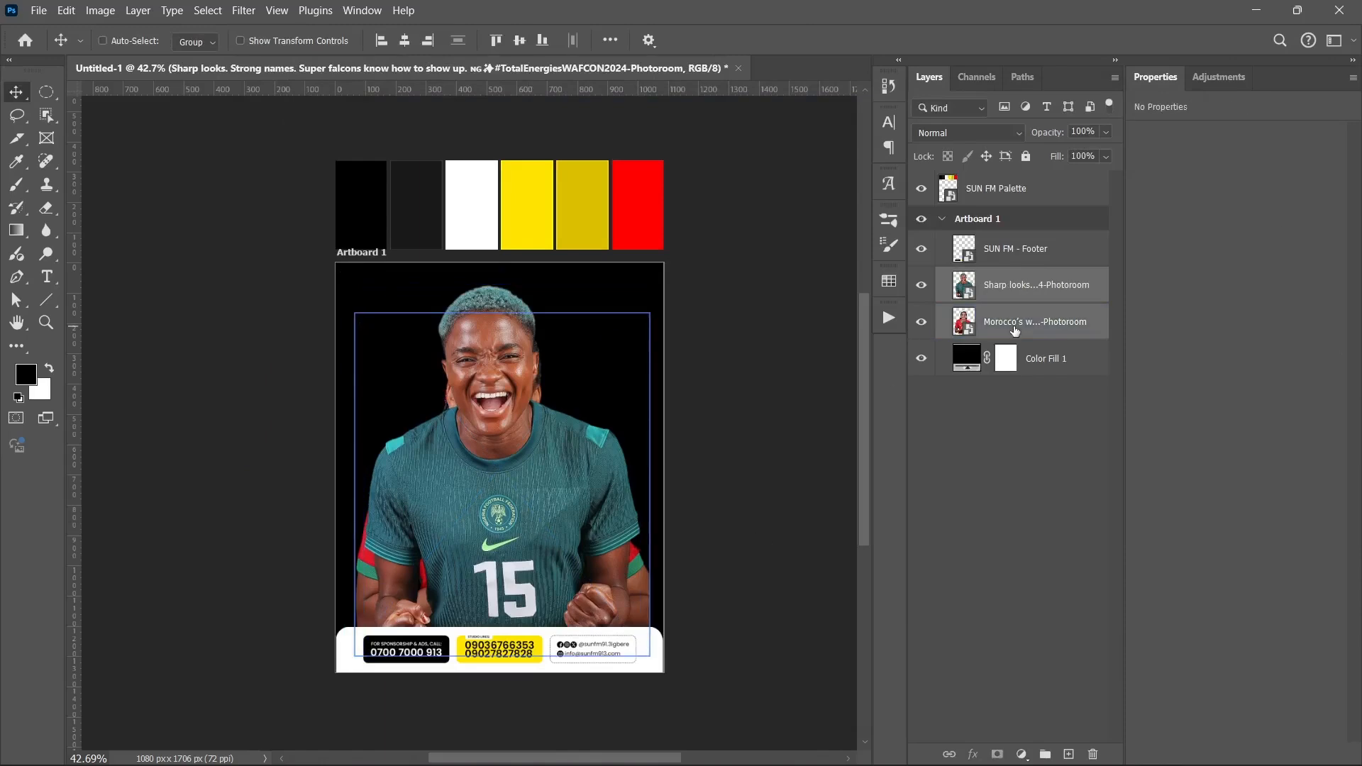
key(ctrl+t)
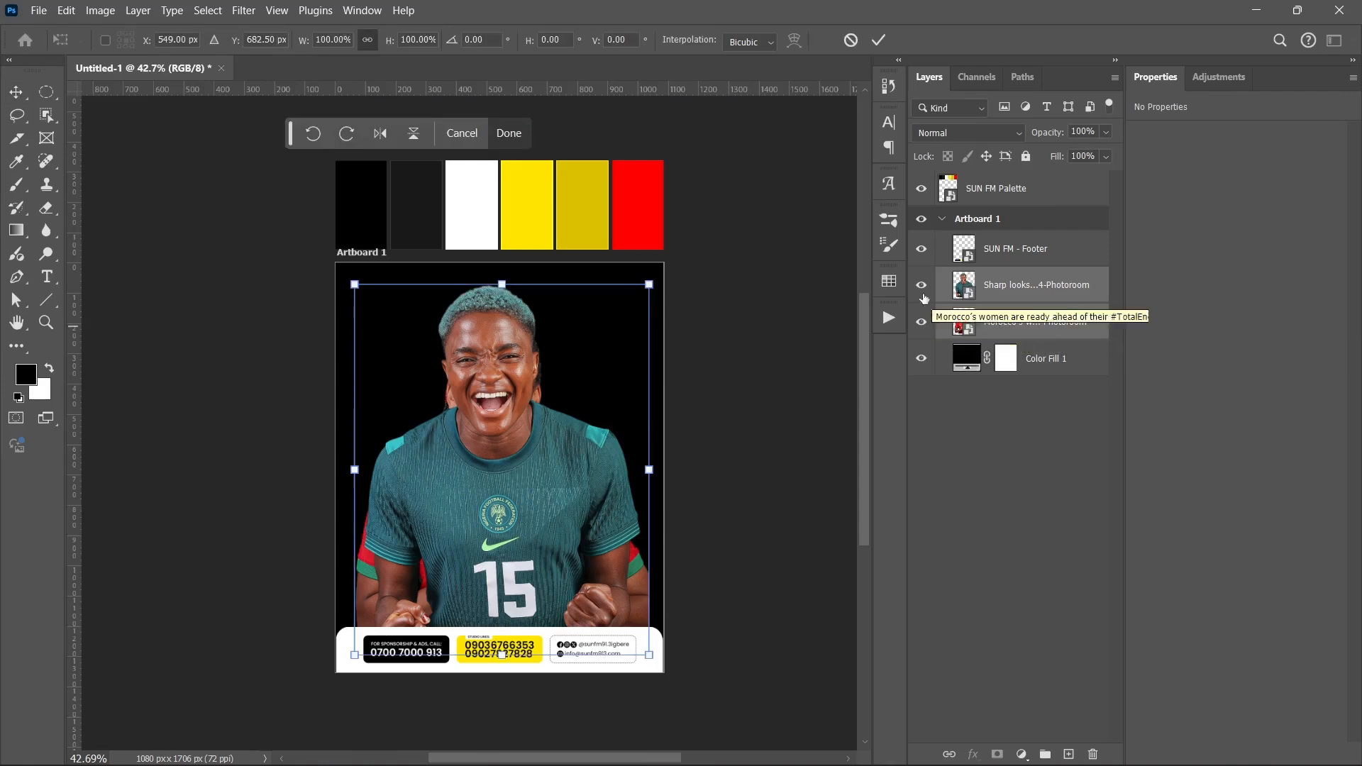
drag(507, 299, 504, 384)
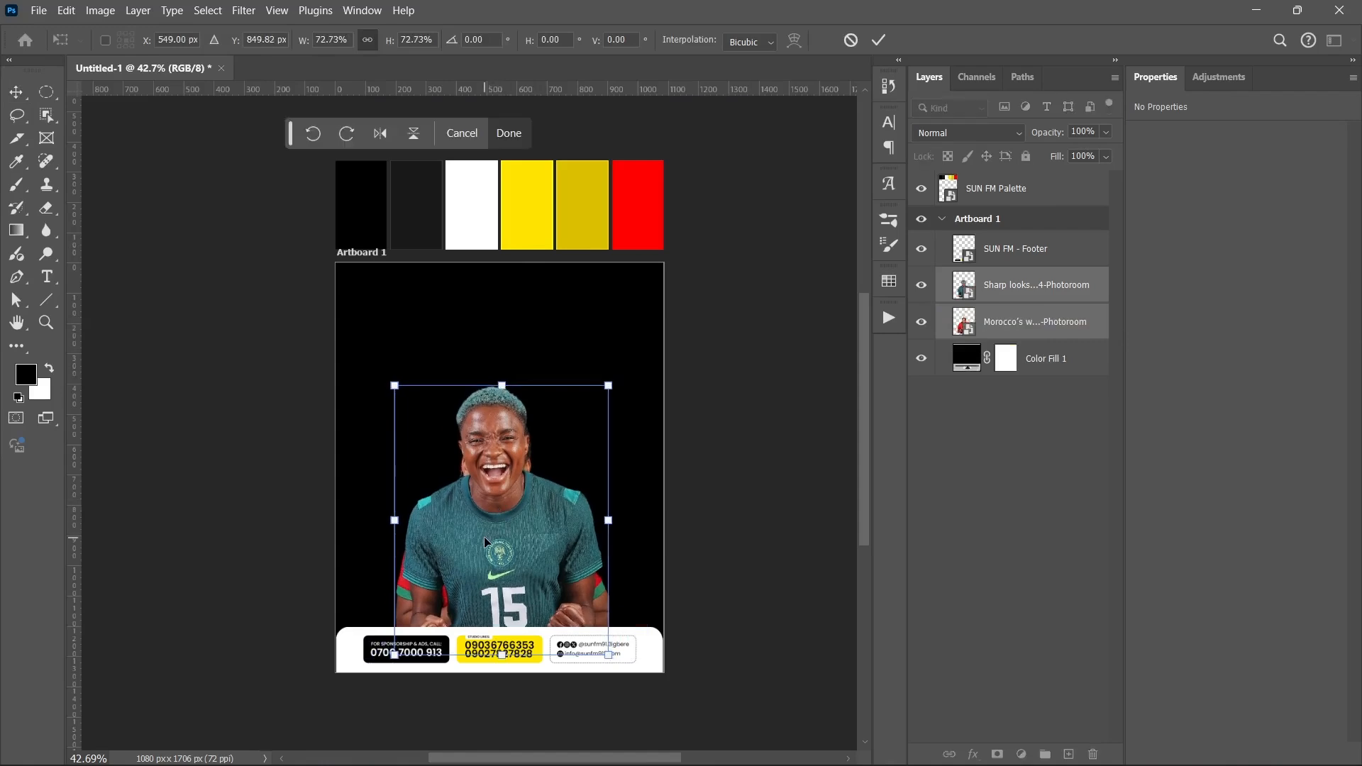
drag(484, 536, 498, 527)
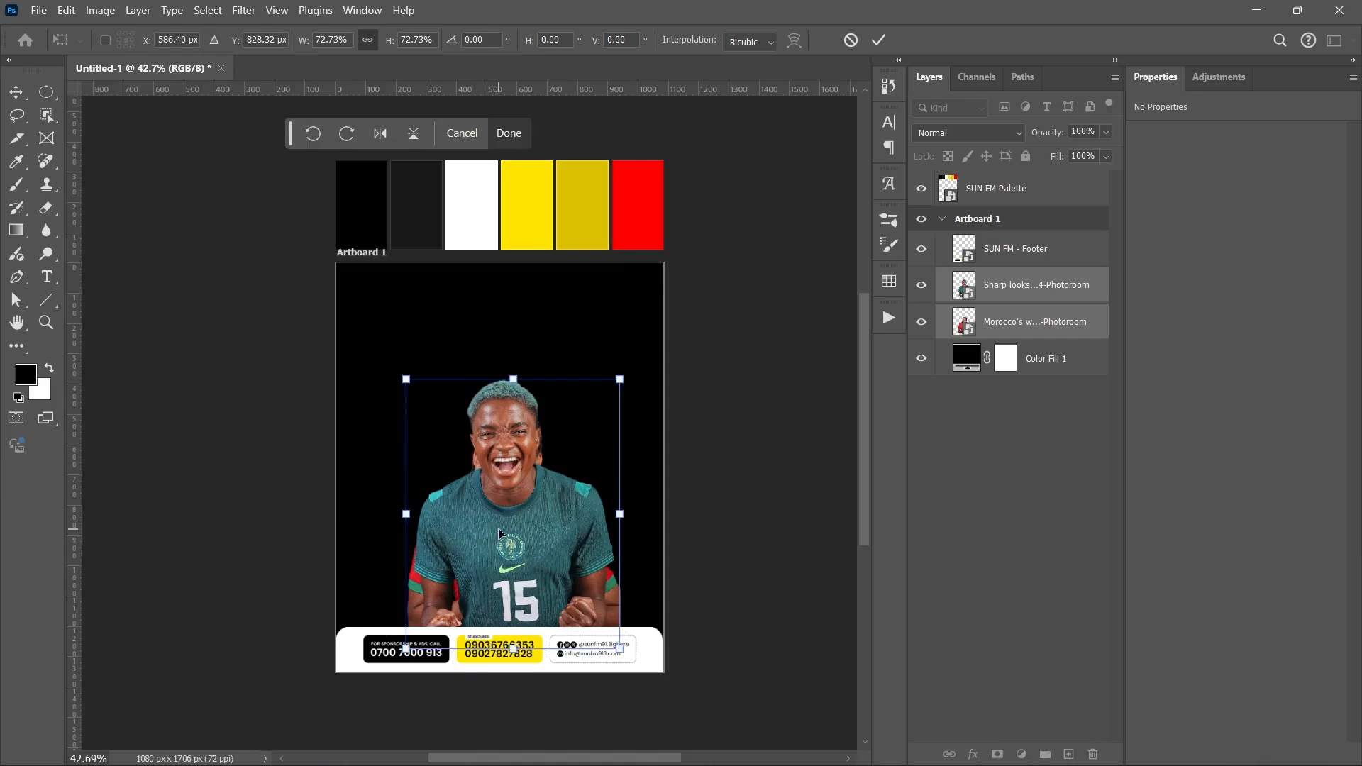
key(Return)
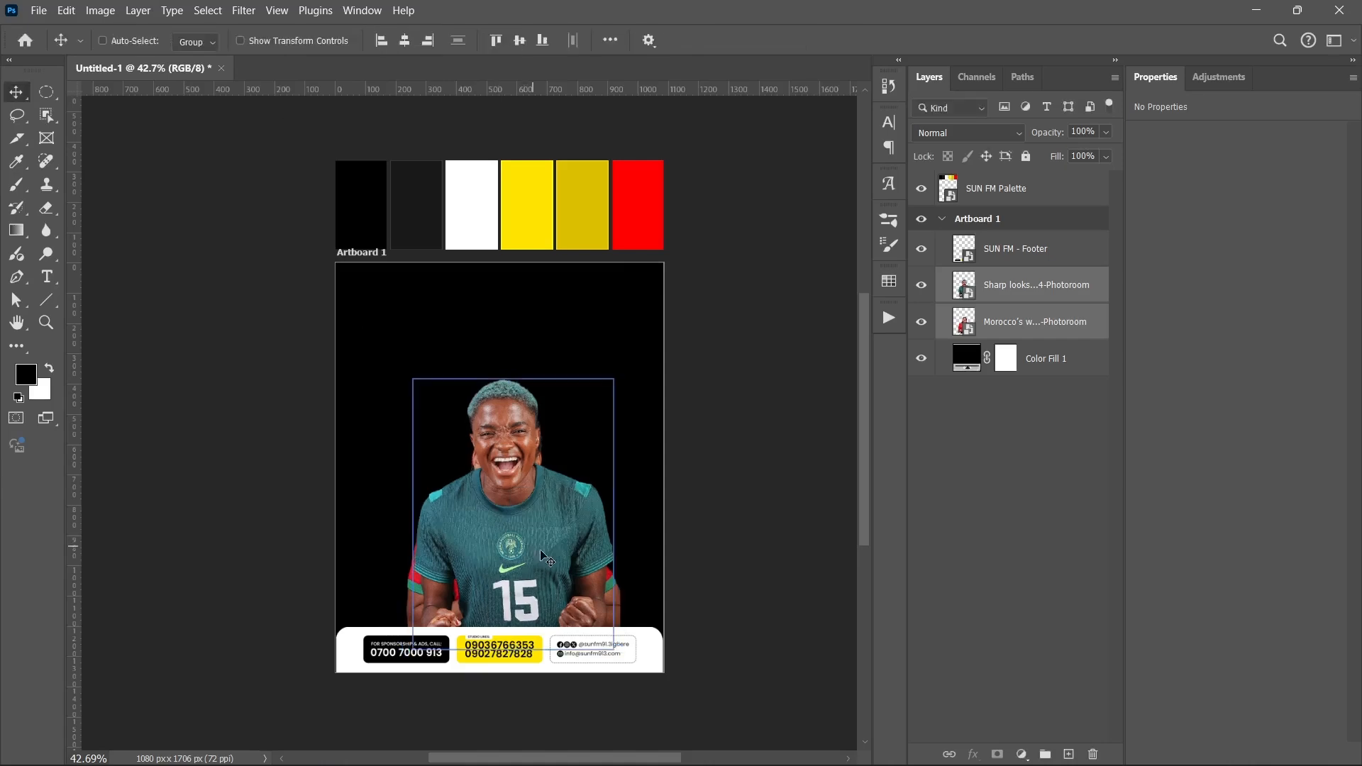
Step: Spread the player images side by side, with the red-shirt player on the left and the green-shirt player on the right
key(shift+Right)
key(shift+Right)
key(shift+Right)
key(shift+Right)
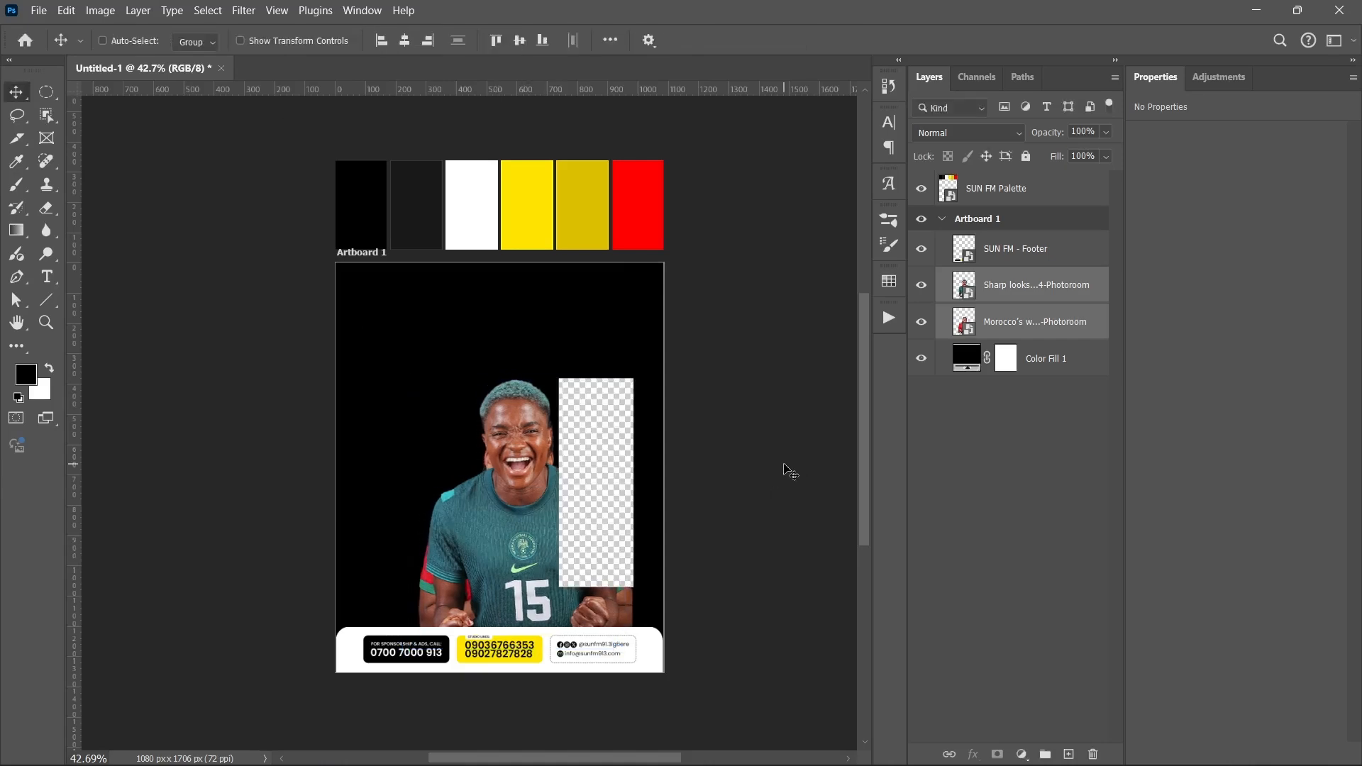
drag(532, 490, 434, 478)
Step: Raise the red-shirt player's image to a Y position of 766.79 px, level with the green-shirt player
click(1078, 316)
key(ctrl+t)
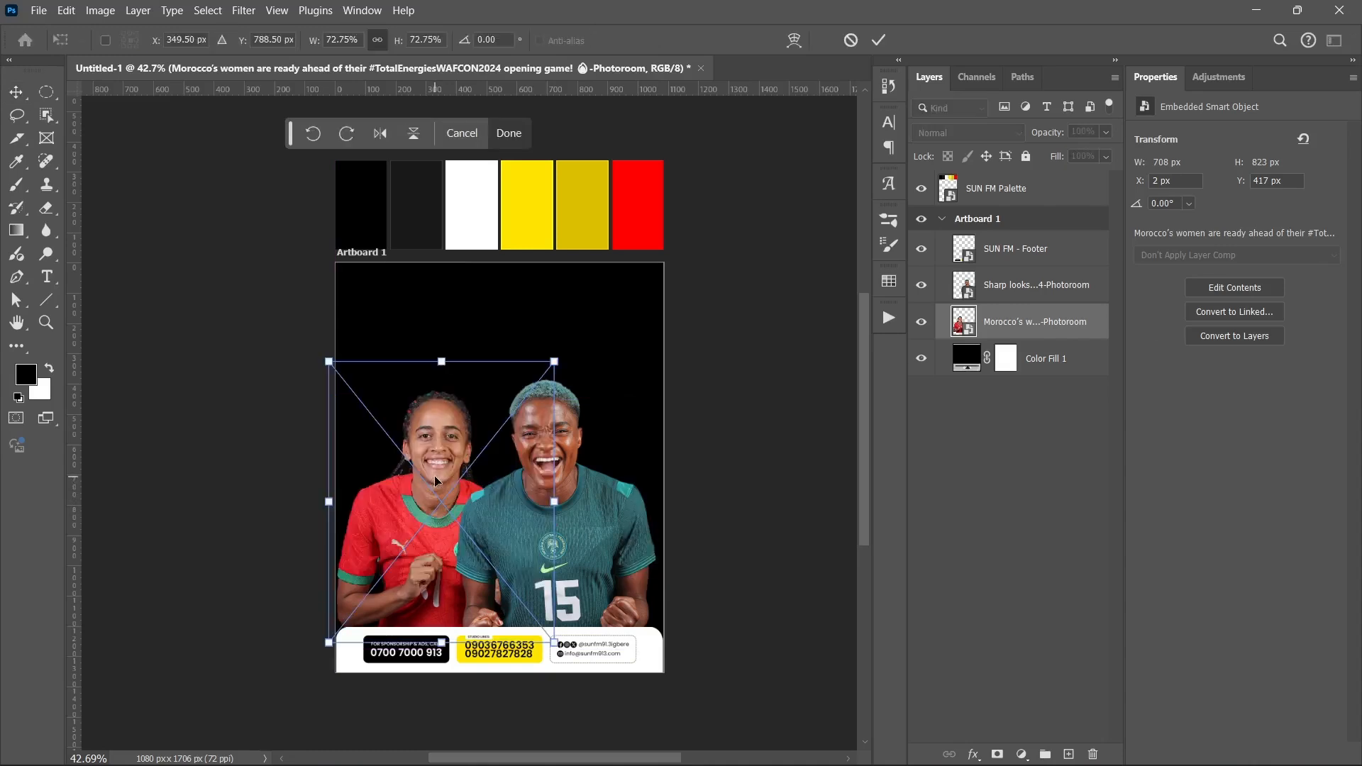
key(Up)
key(Up)
key(Up)
key(Up)
key(Up)
key(Up)
key(Up)
key(Up)
key(Up)
key(Up)
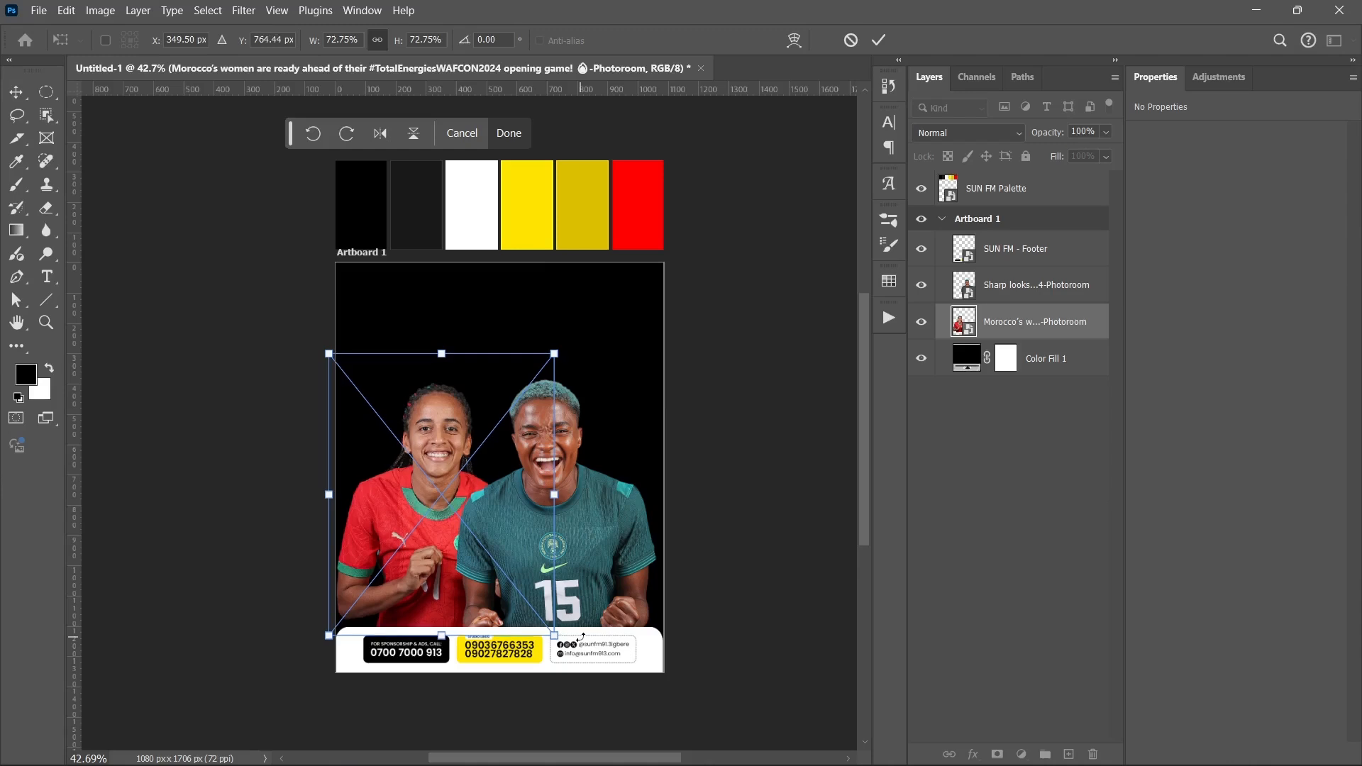
key(Down)
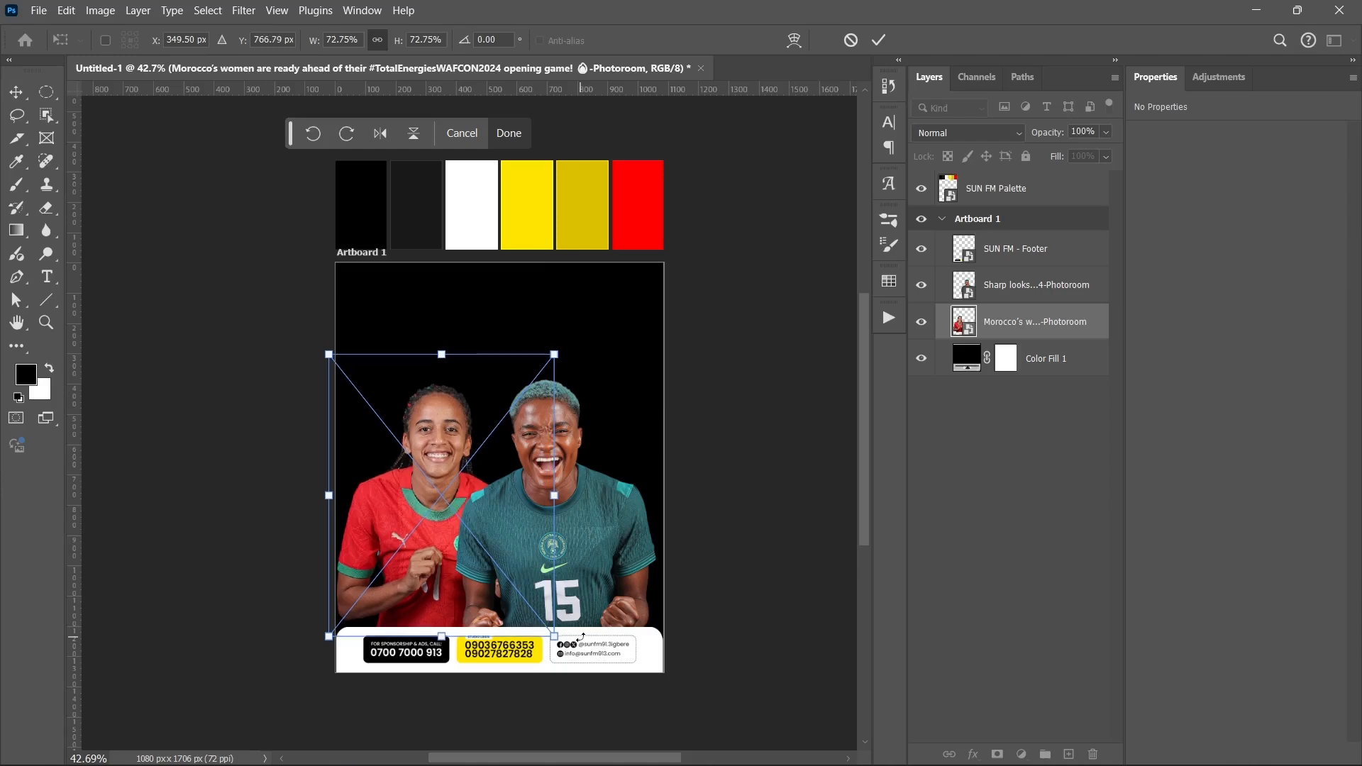
key(Return)
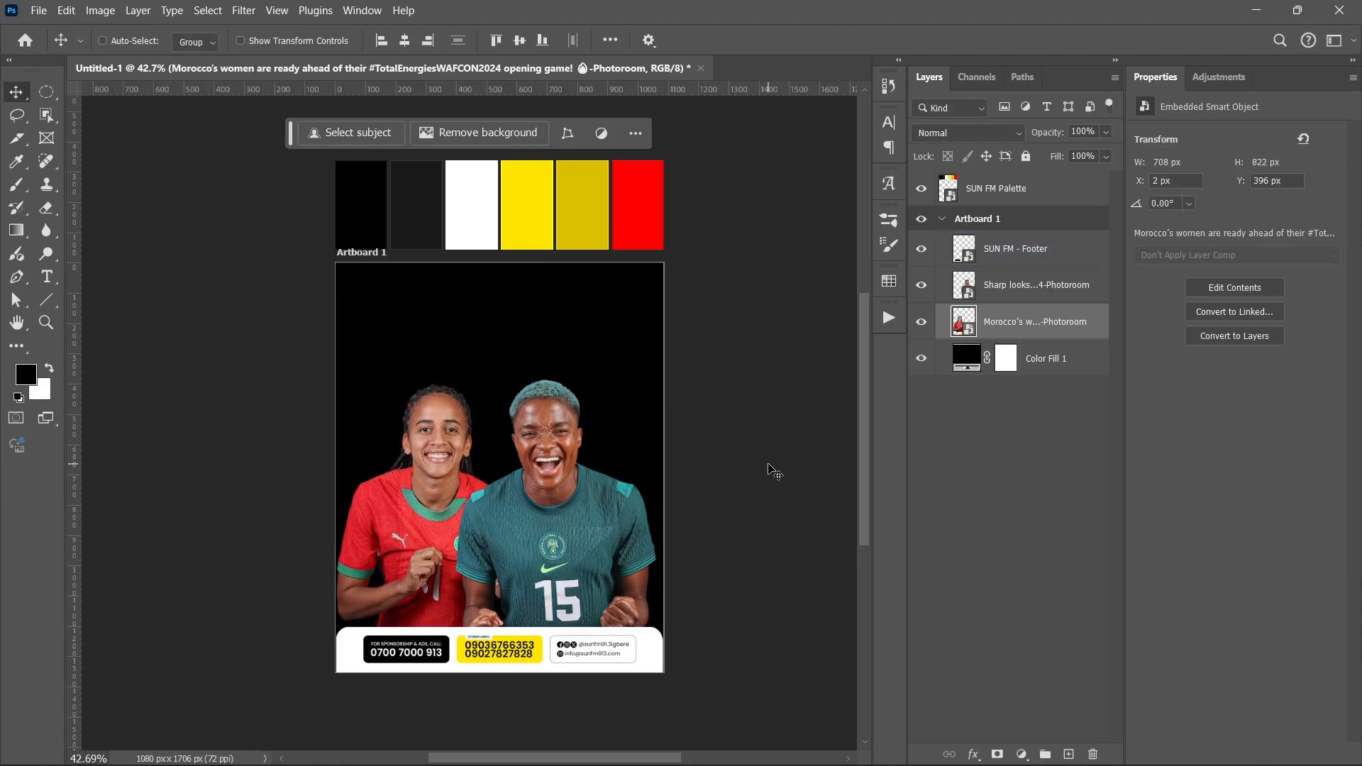
Step: Nudge the red-shirt player's image up to a Y position of 381 px
key(Up)
key(Up)
key(Up)
key(Up)
key(Up)
key(Up)
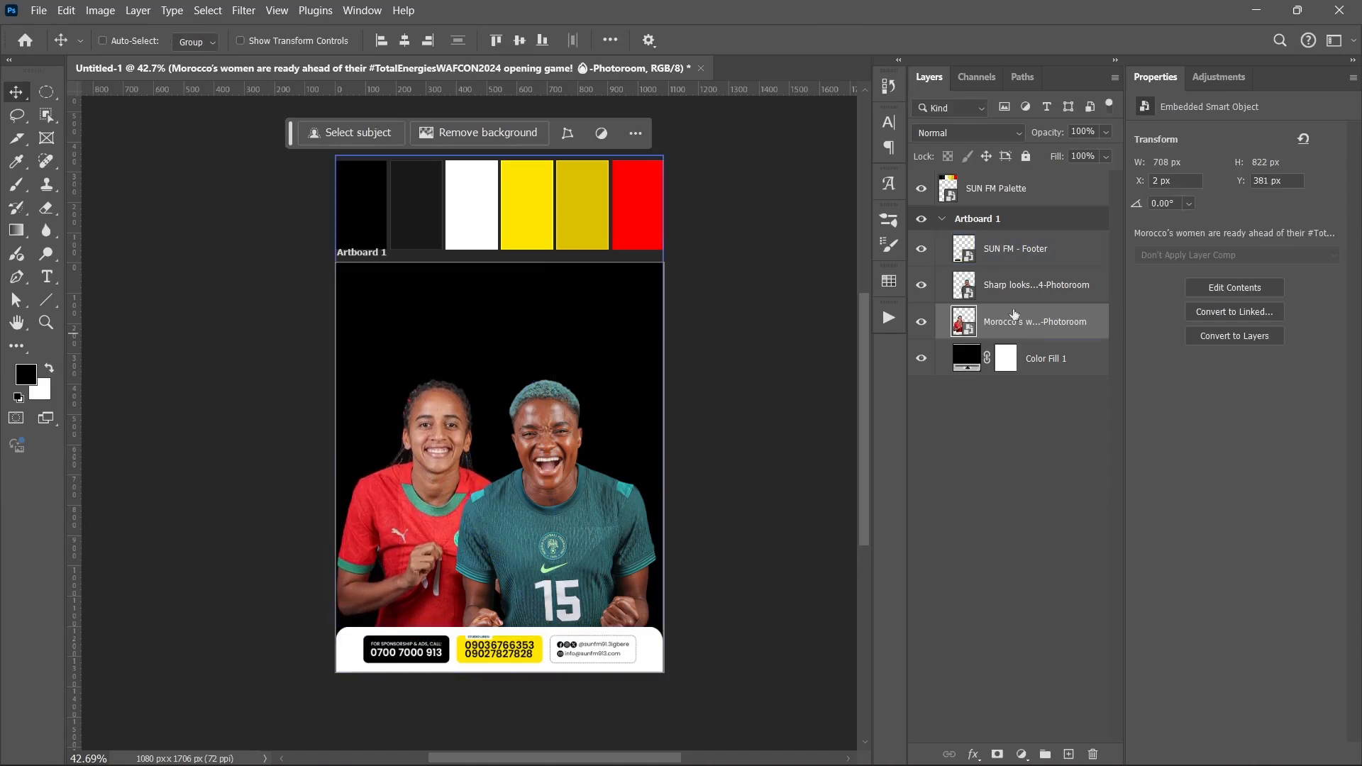
Step: Scale both player images down slightly together about their shared centre
ctrl+click(1036, 284)
key(ctrl+t)
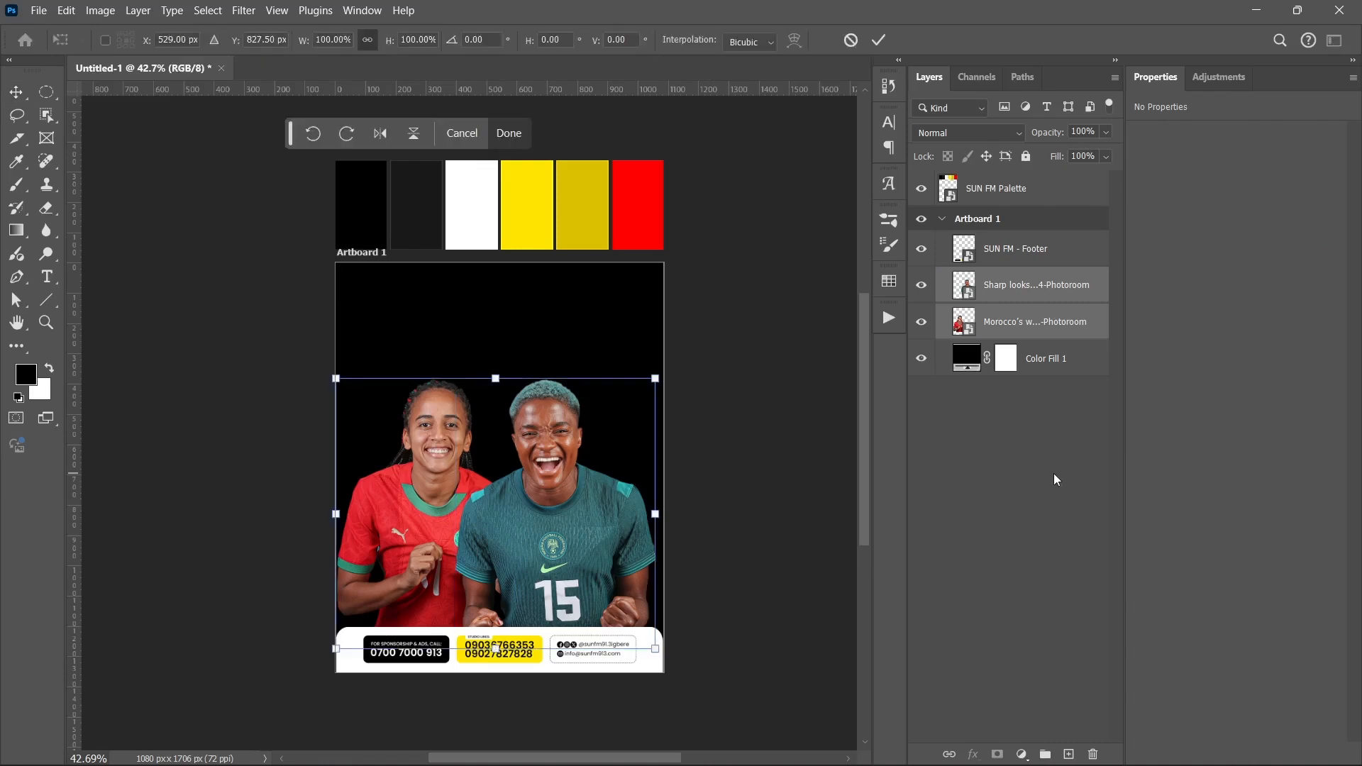
mouse_move(498, 659)
mouse_down()
mouse_move(499, 670)
mouse_move(499, 649)
mouse_up()
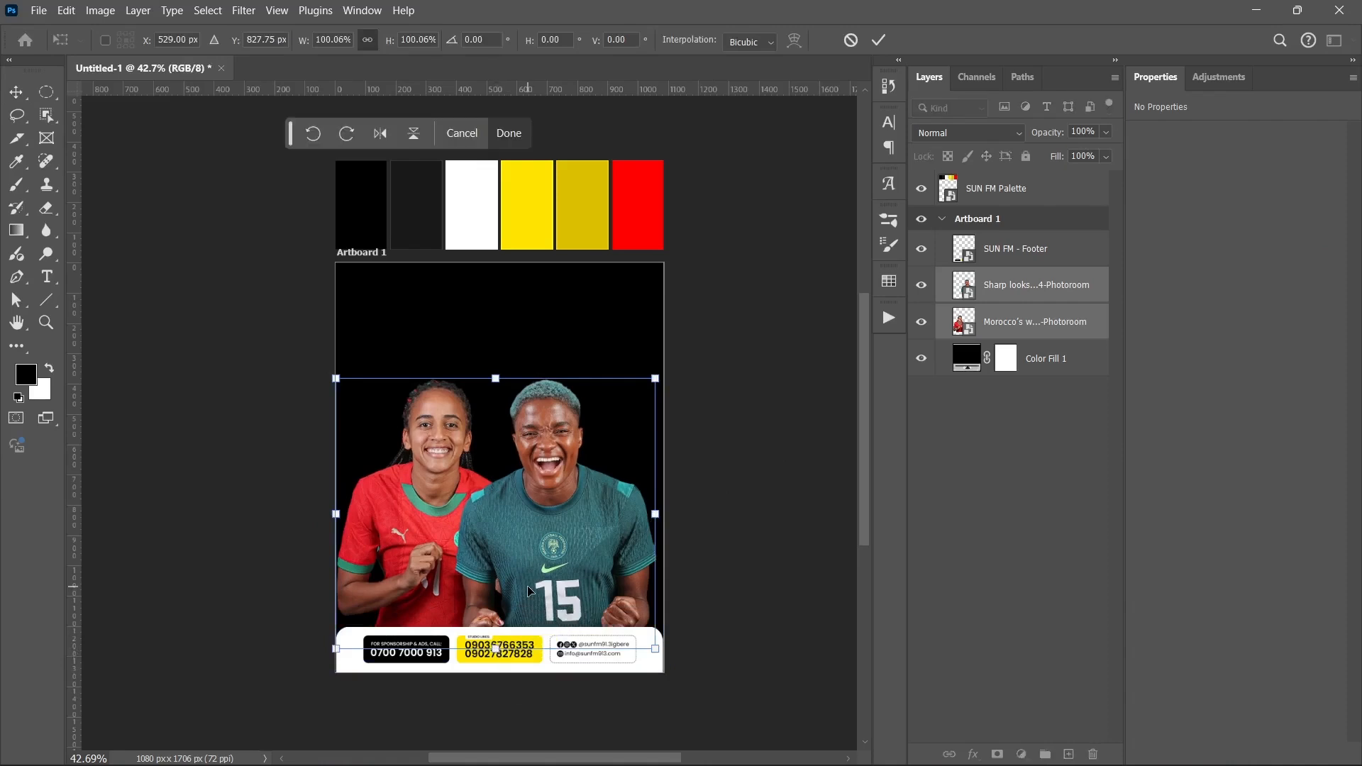
key(Return)
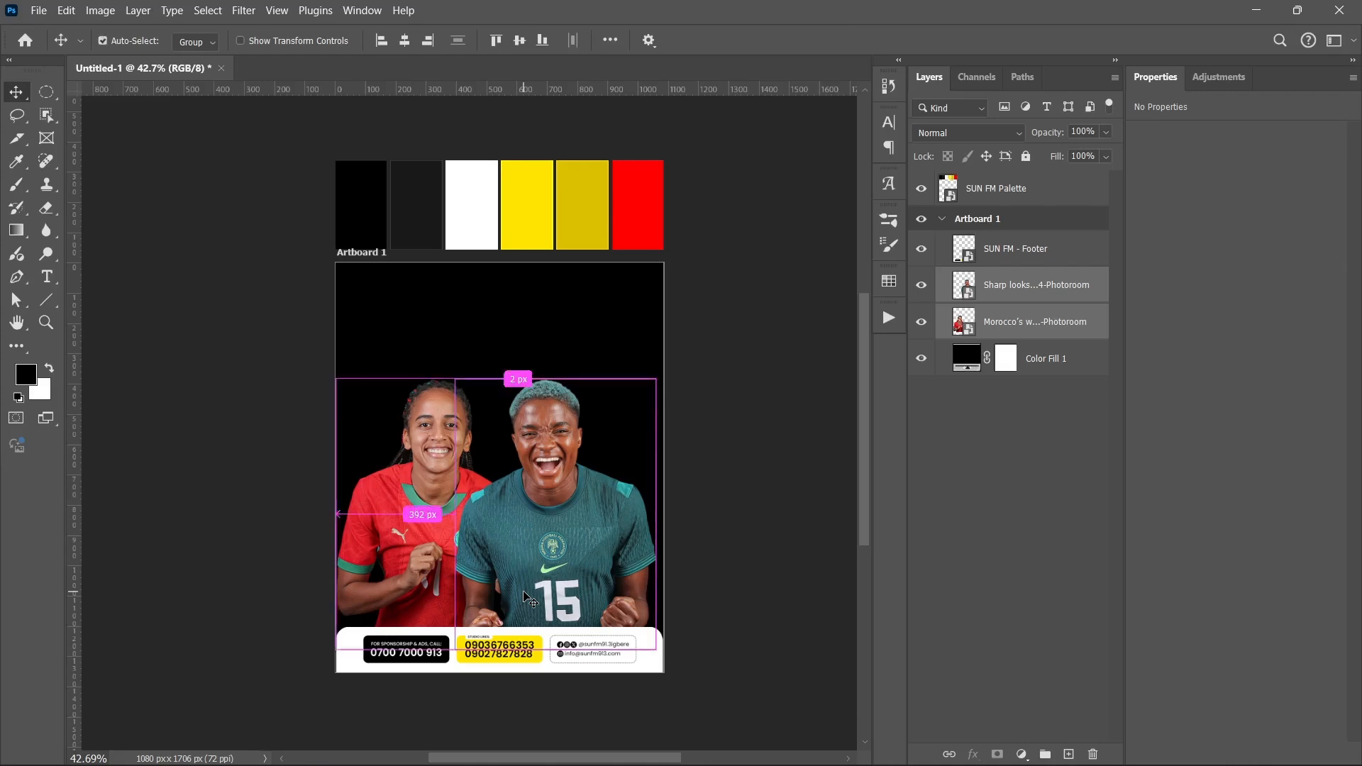
key(ctrl+t)
drag(661, 530, 650, 522)
key(Return)
Step: Move both player images down behind the footer, nudge them slightly right, and deselect them
key(shift+Down)
key(shift+Down)
key(shift+Down)
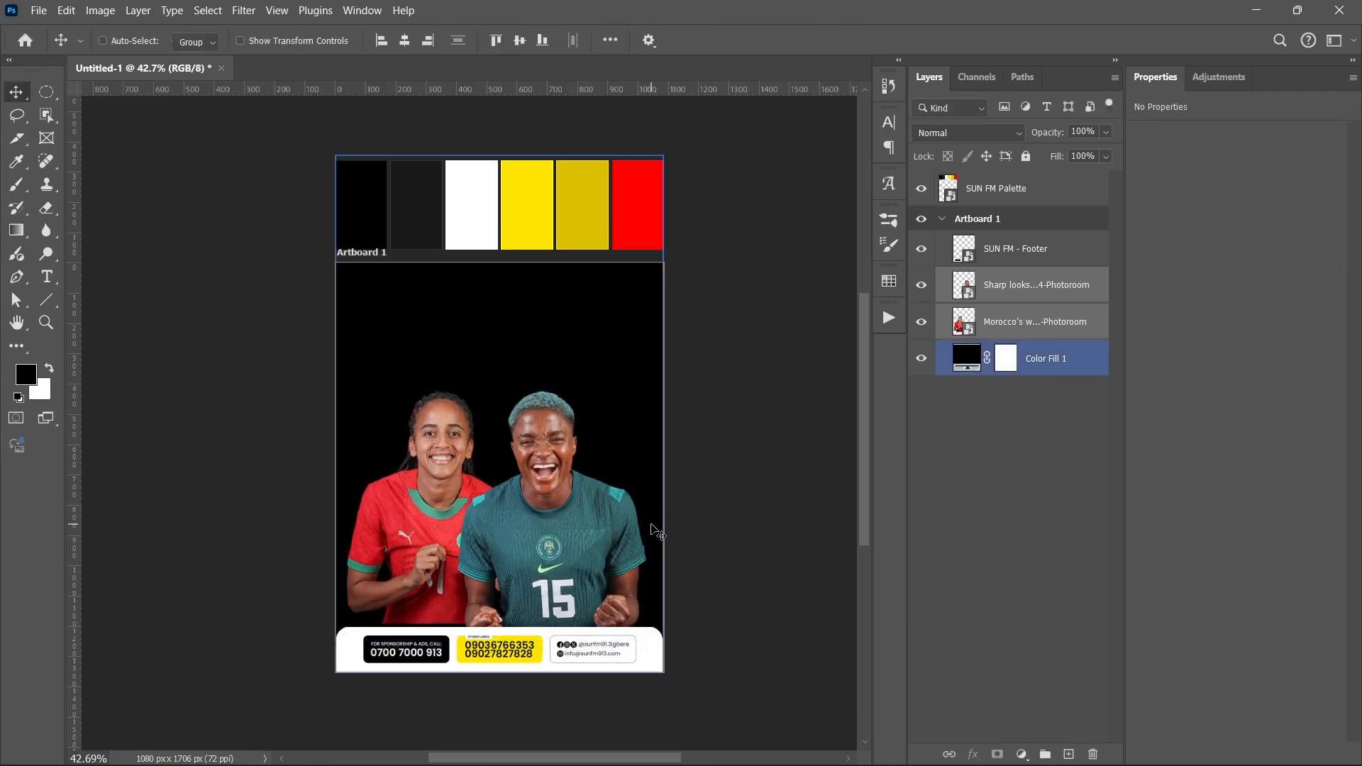
key(Down)
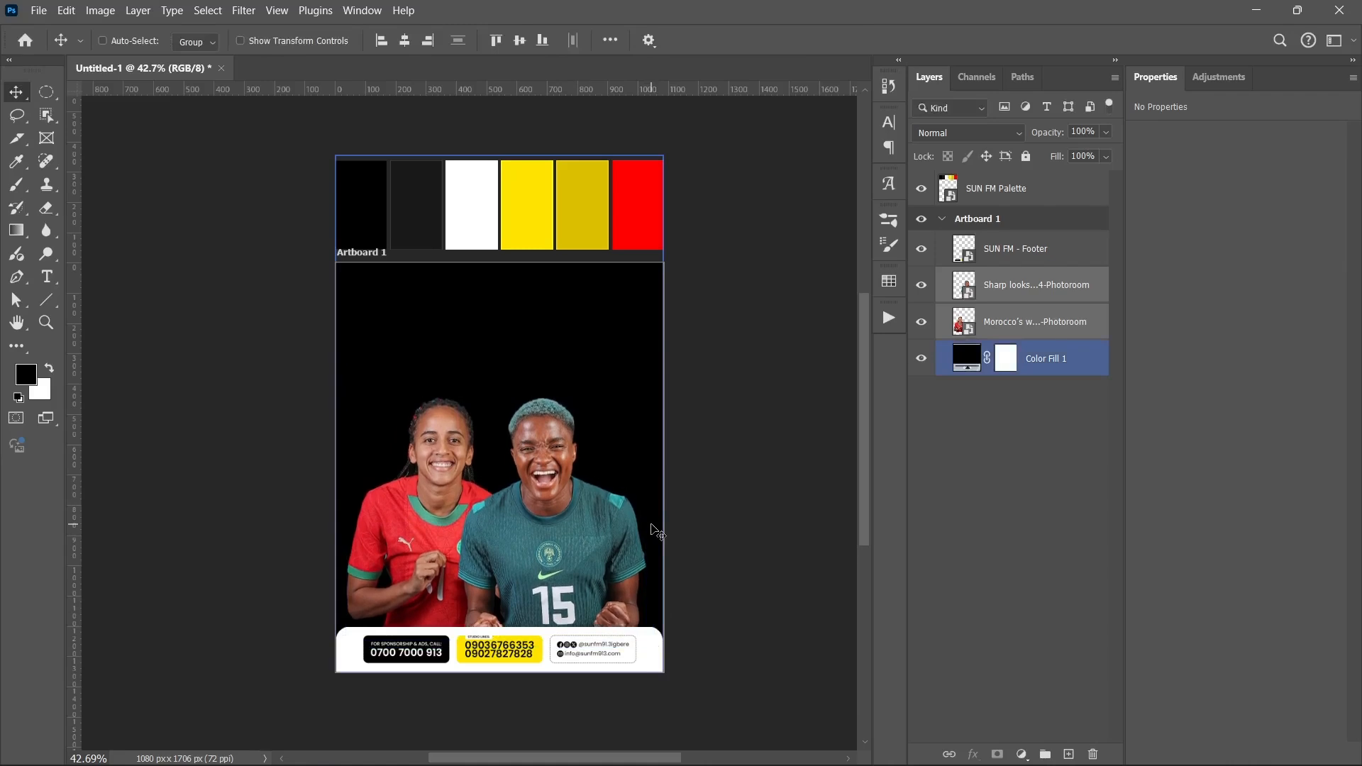
key(Right)
key(Right)
key(Right)
key(Right)
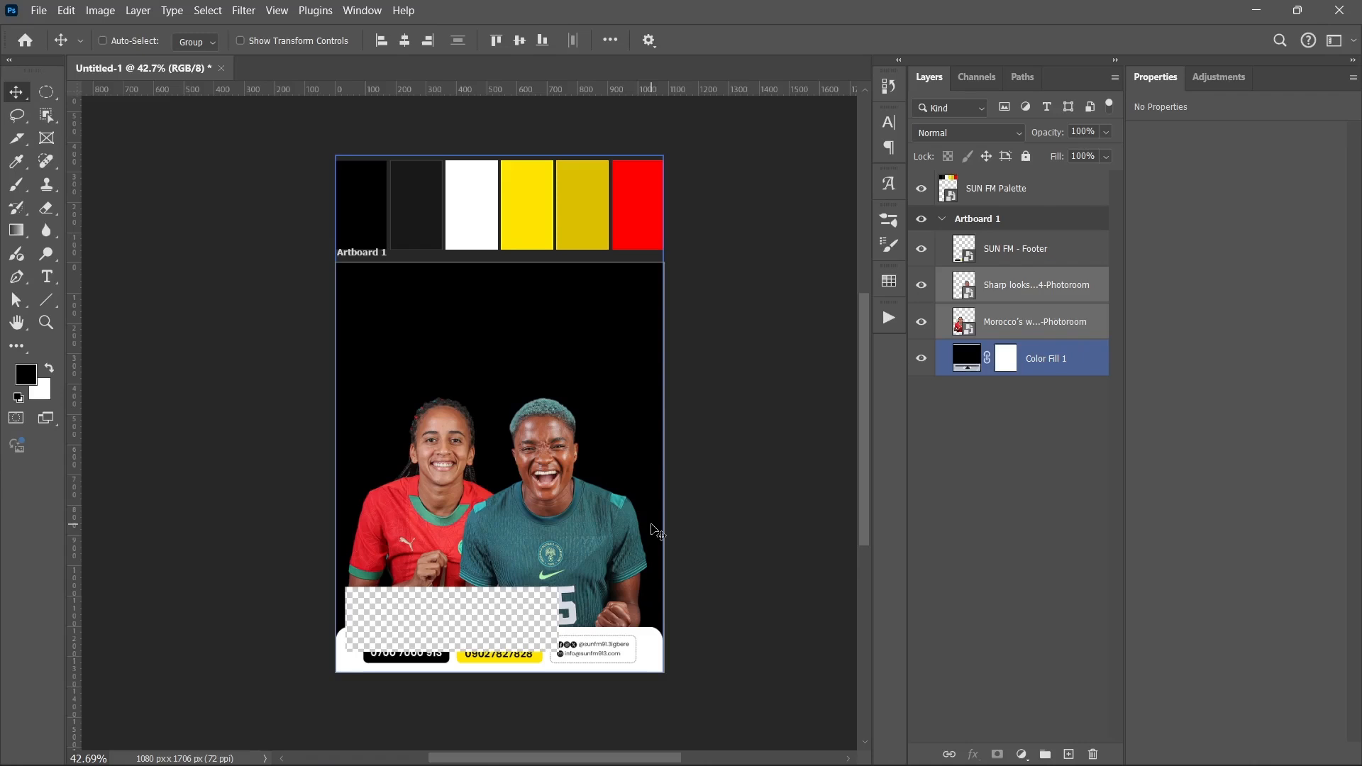
click(920, 488)
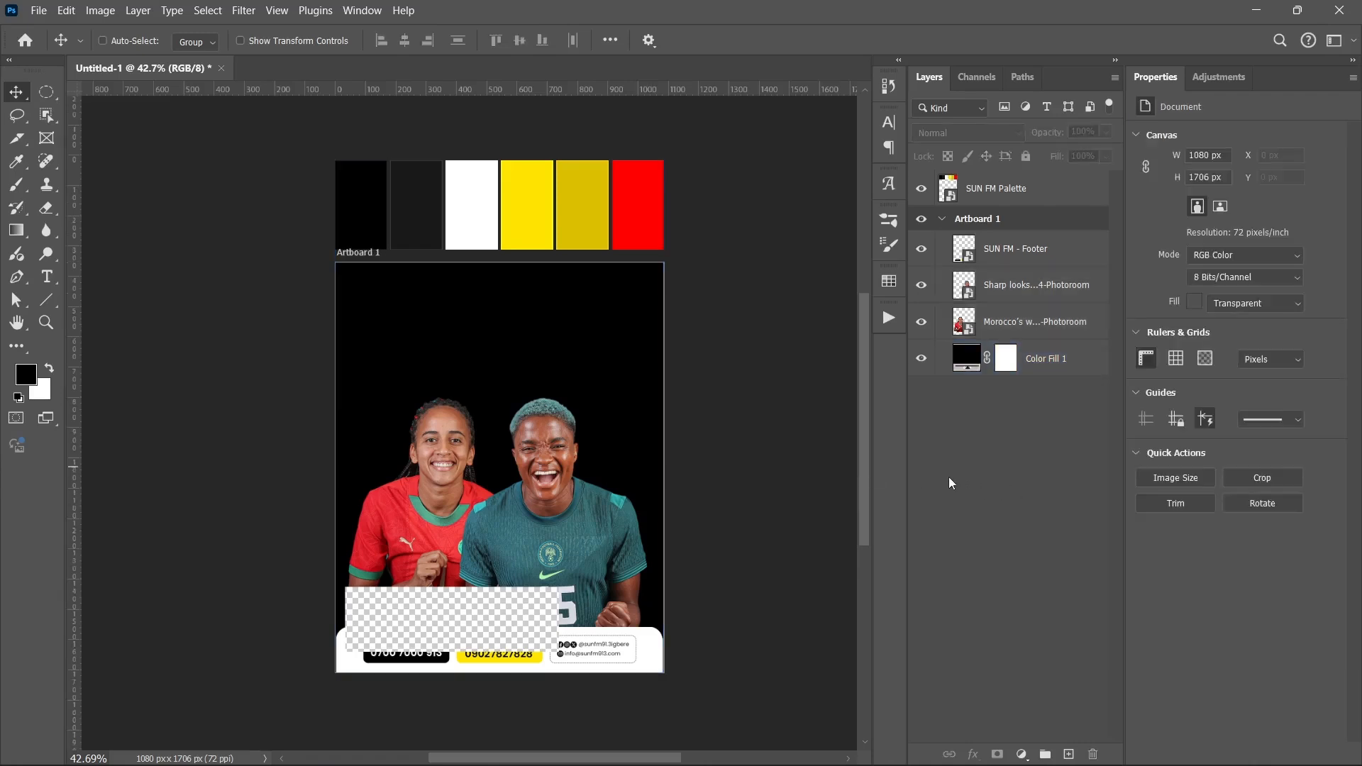
Step: Add the headline text "Commentry" as a new layer directly above the black colour fill, behind the players
click(1043, 360)
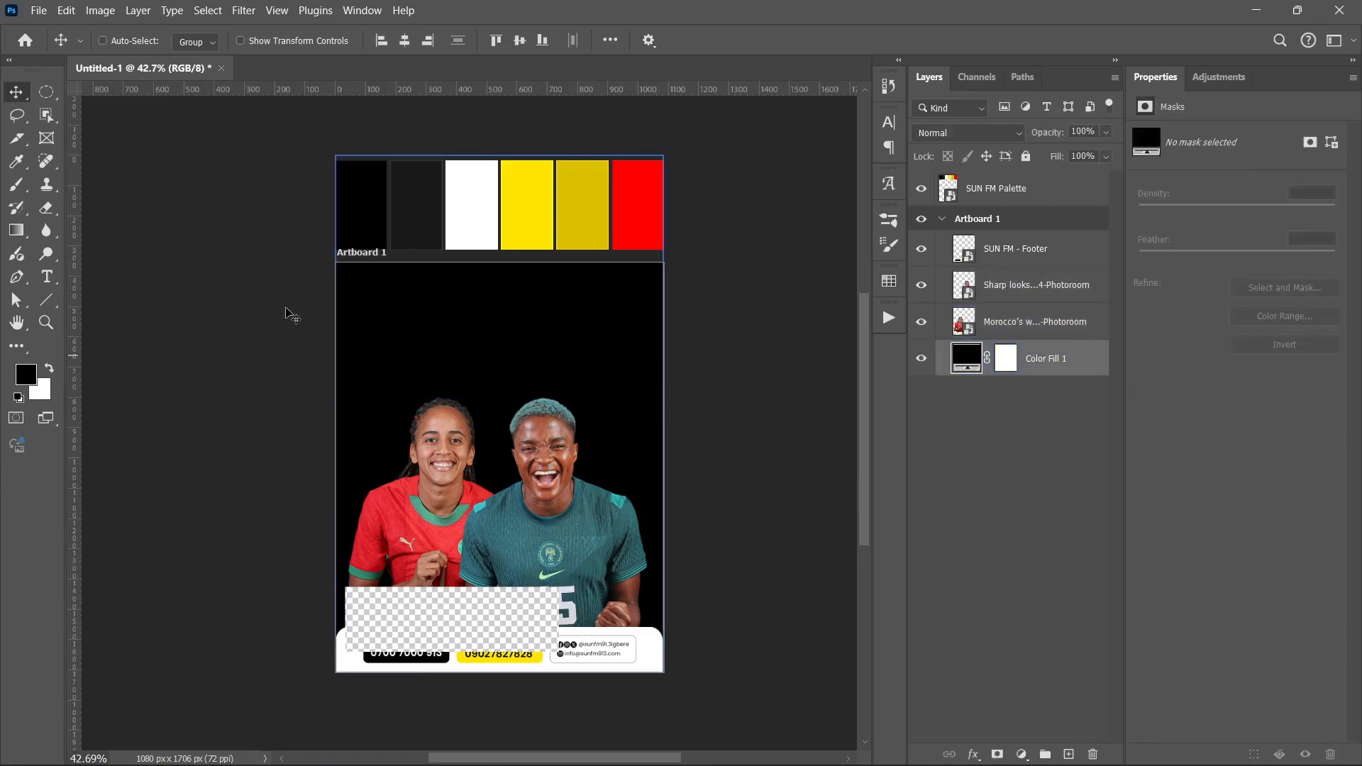
click(47, 277)
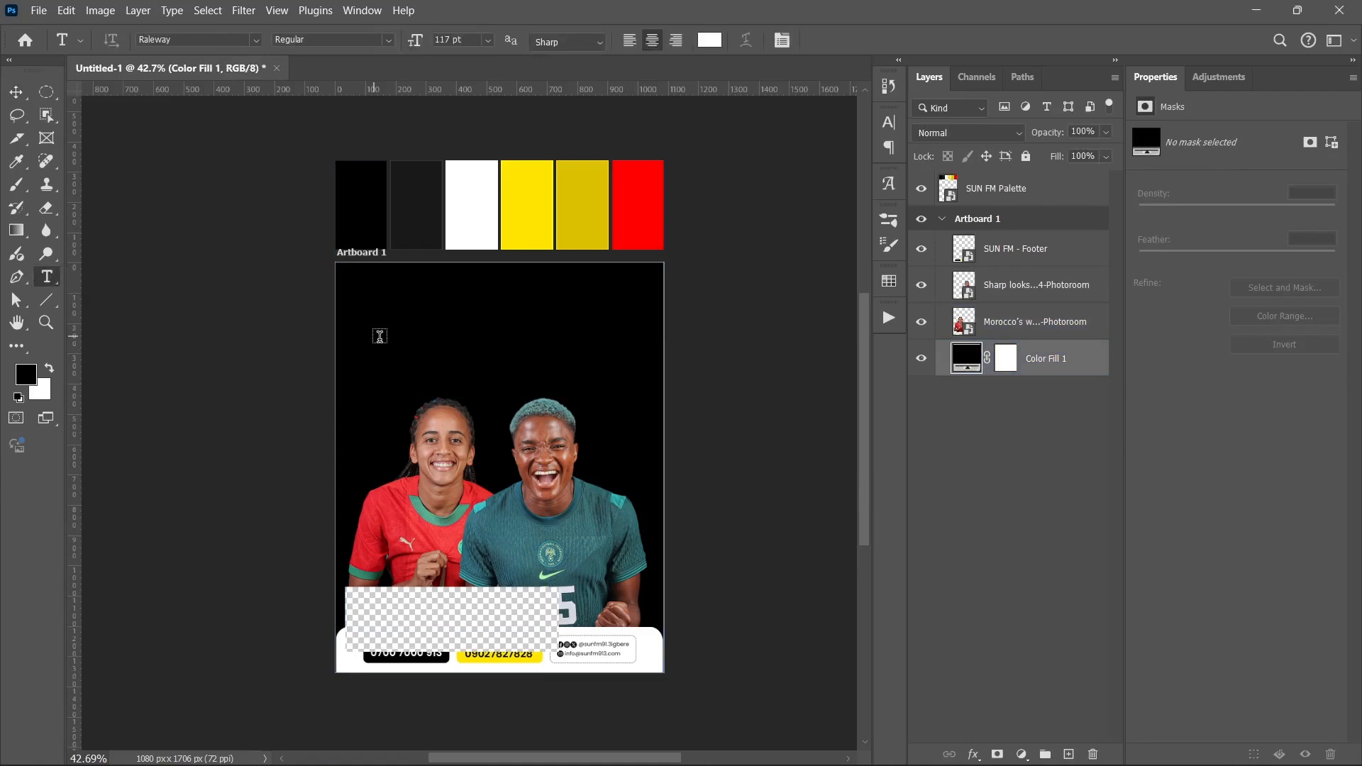
click(379, 336)
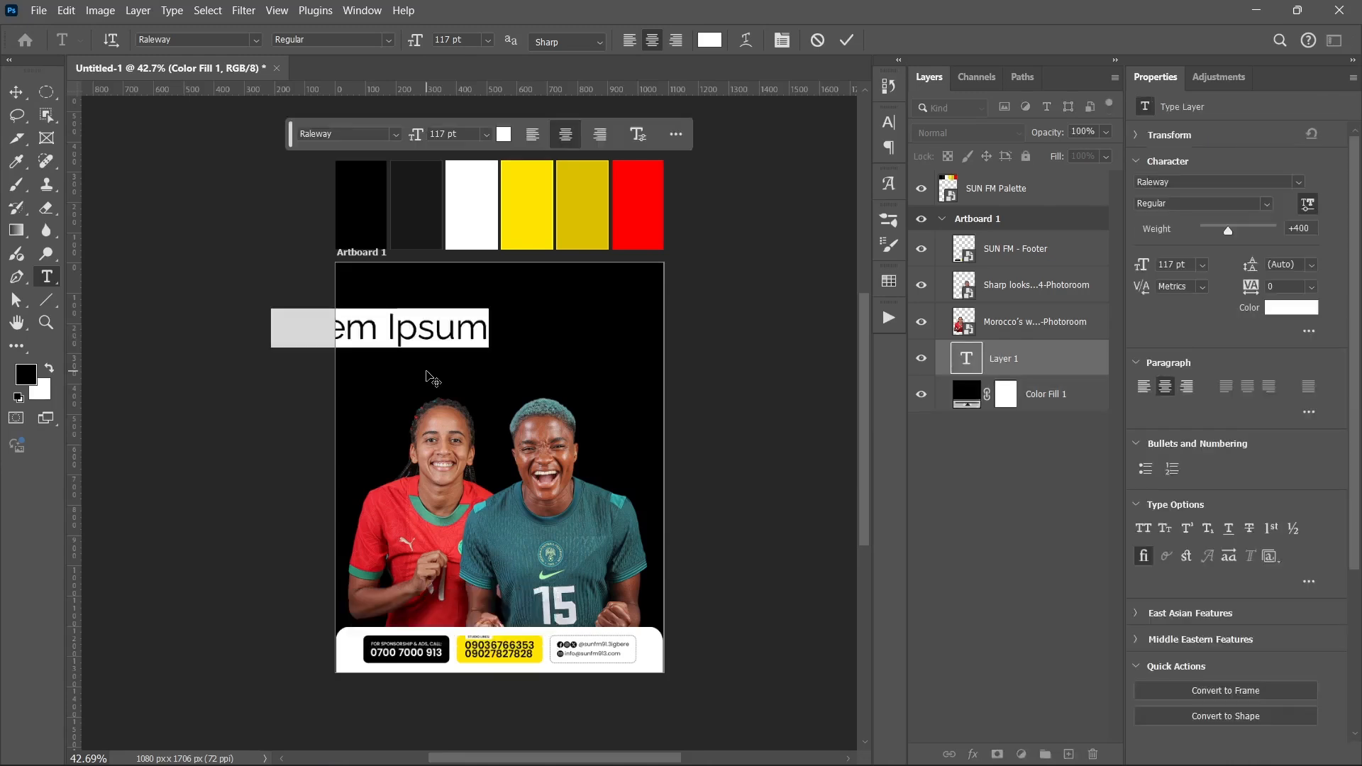
text(C)
text(ommentry)
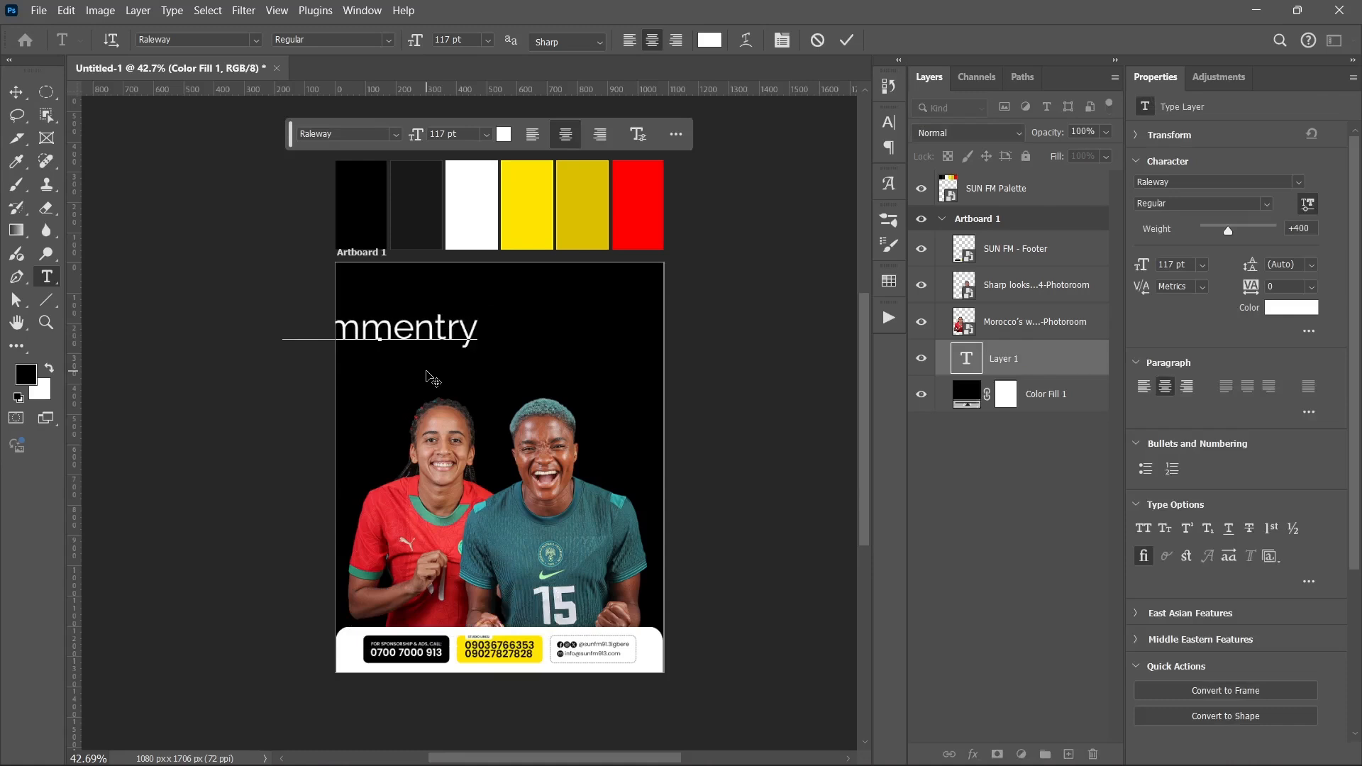
key(ctrl+Return)
key(v)
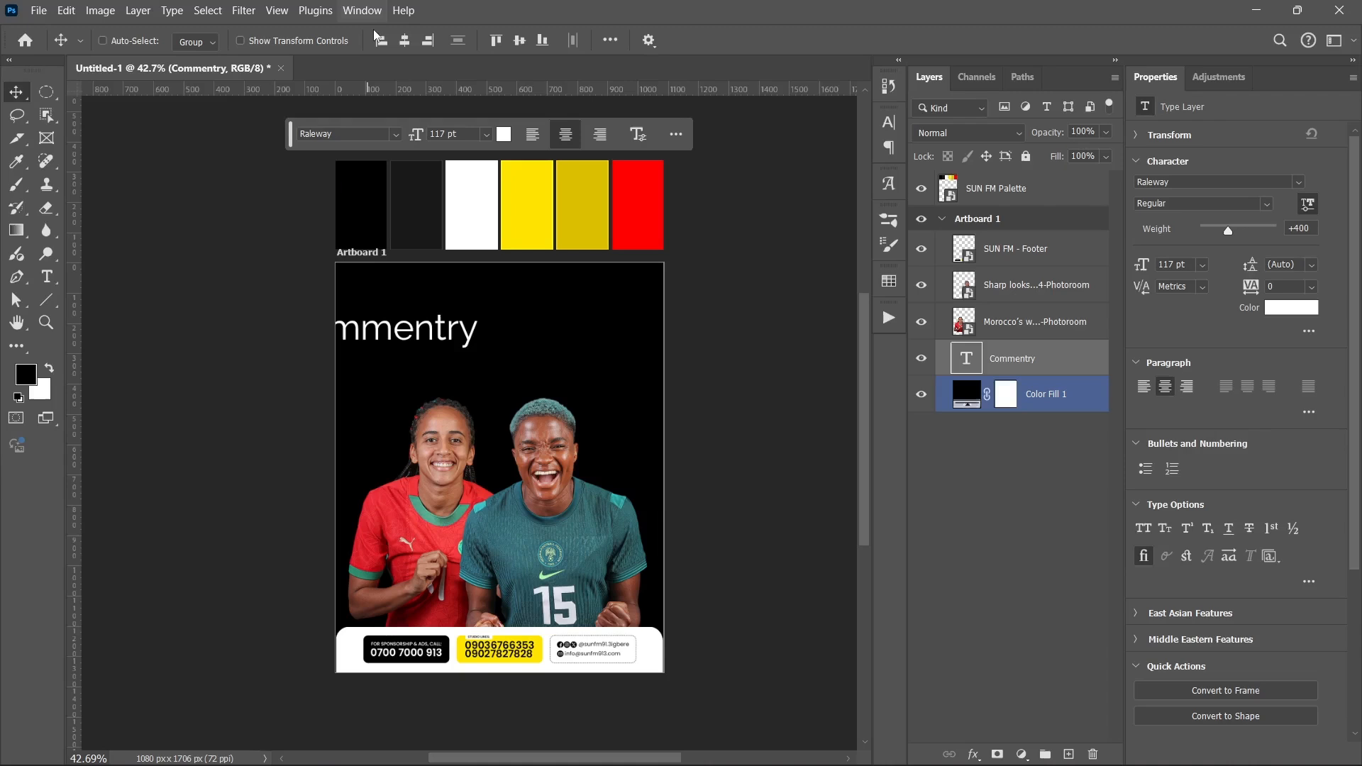
Step: Format the headline in Poppins Bold with all caps and centre it horizontally just above the players' heads
click(1300, 182)
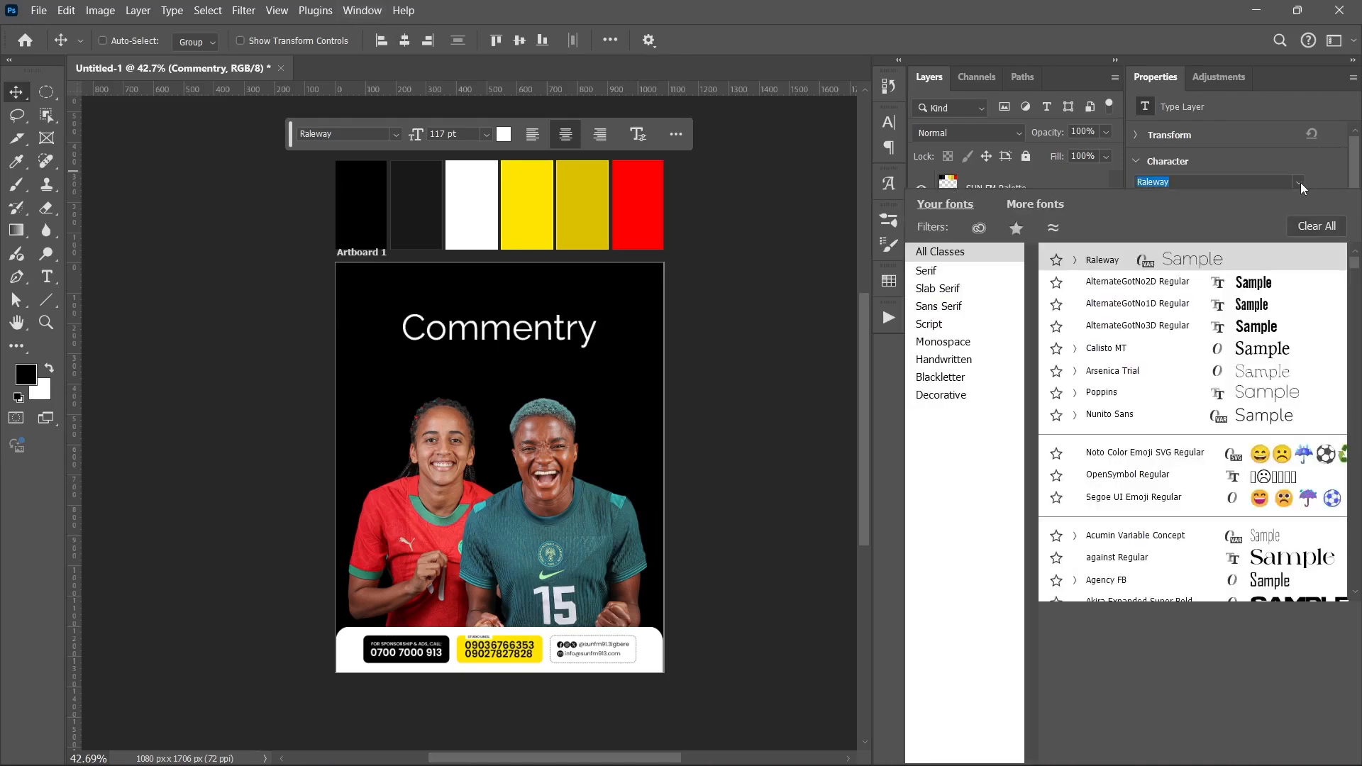
text(popp)
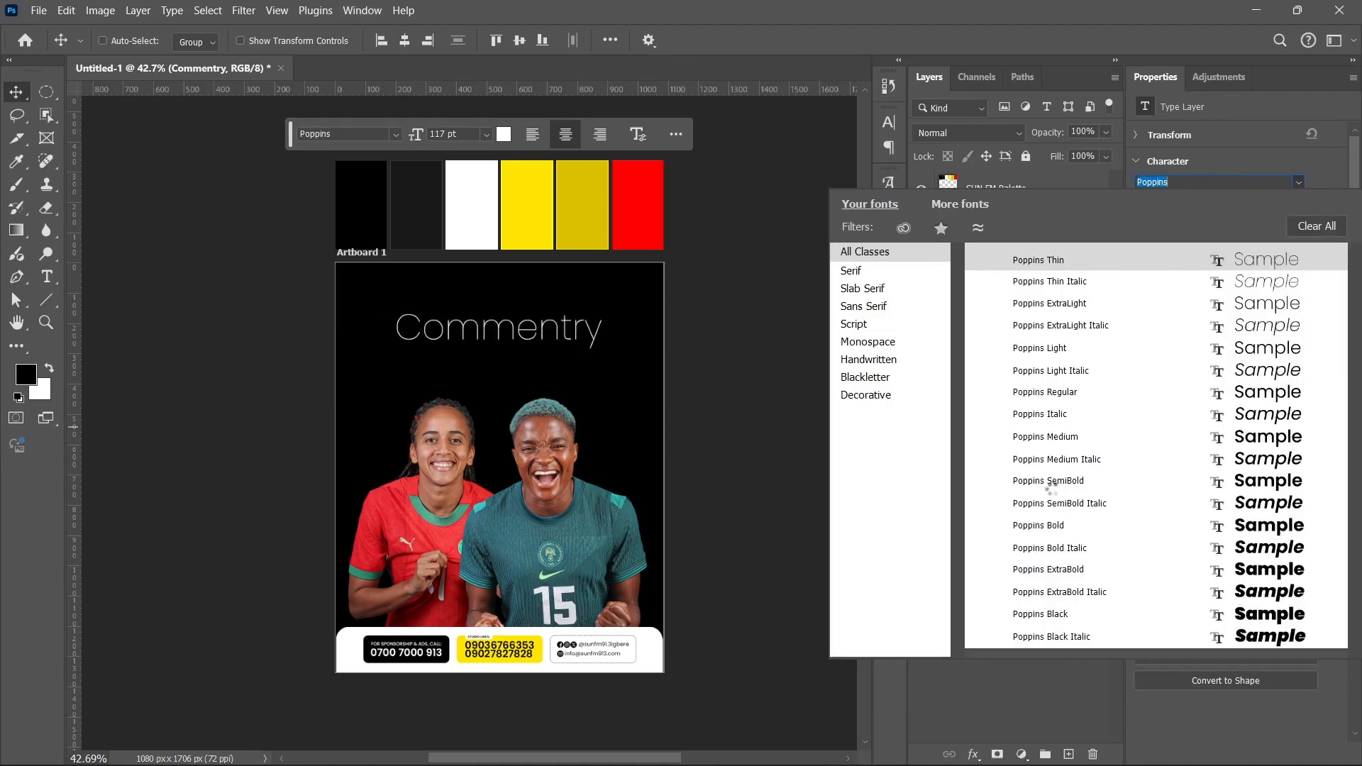
click(1056, 525)
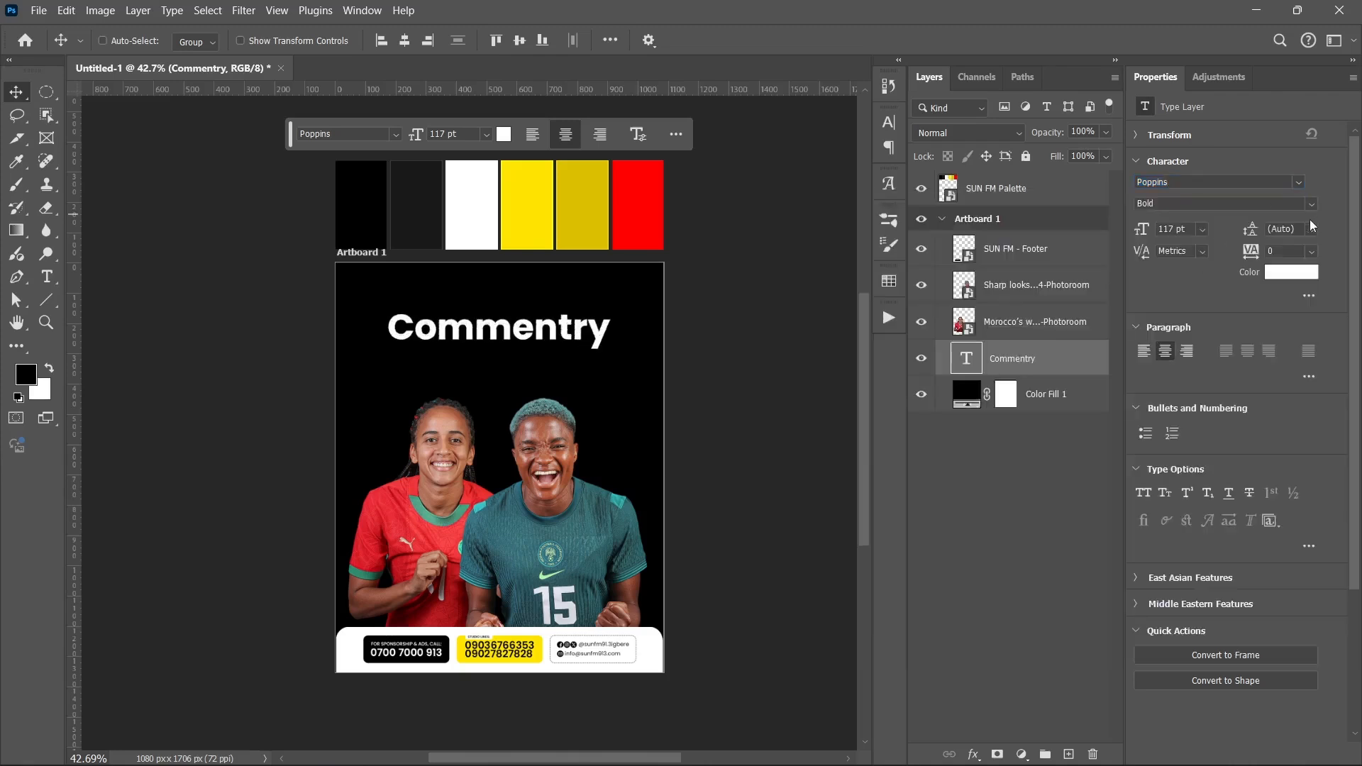
click(1142, 492)
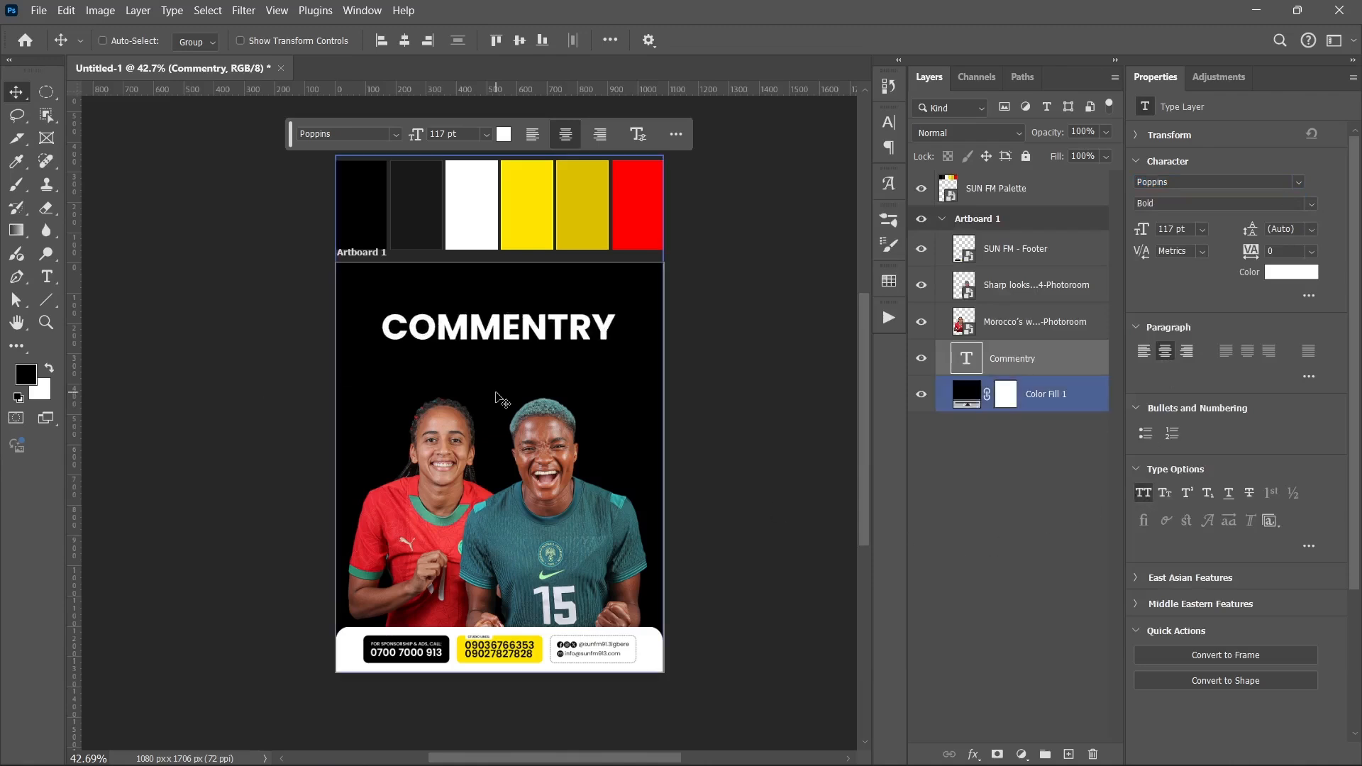
click(405, 41)
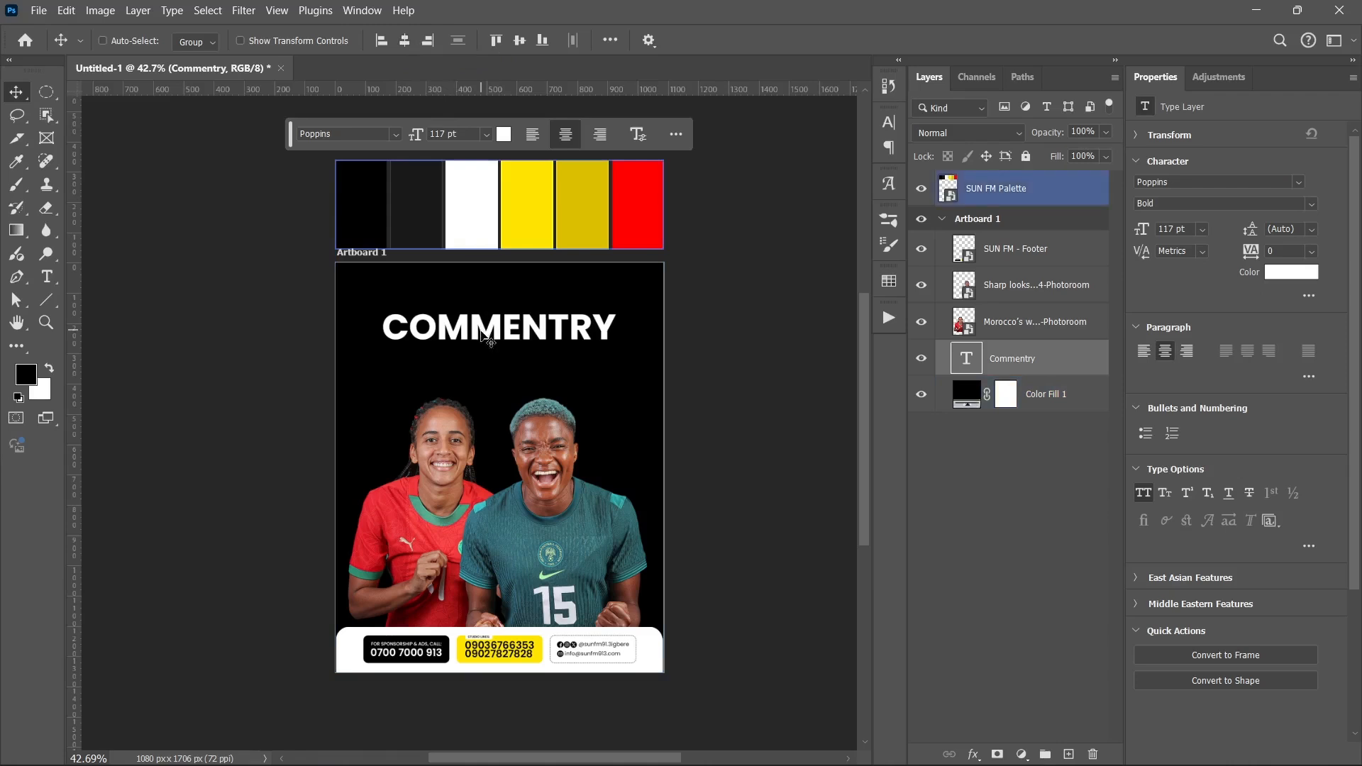
drag(488, 339, 495, 376)
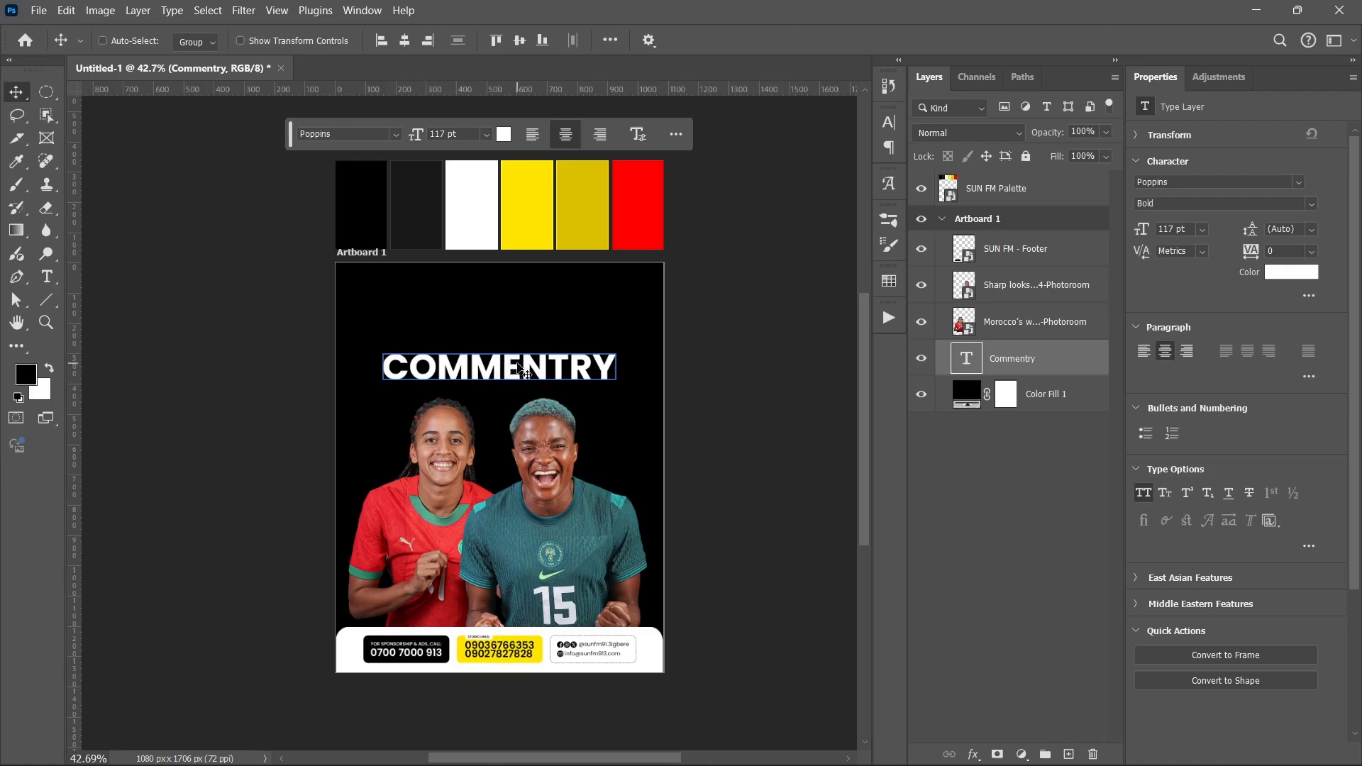
Step: Repeat the headline word on new lines until the text layer holds five stacked lines of COMMENTRY
double_click(522, 373)
key(ctrl+c)
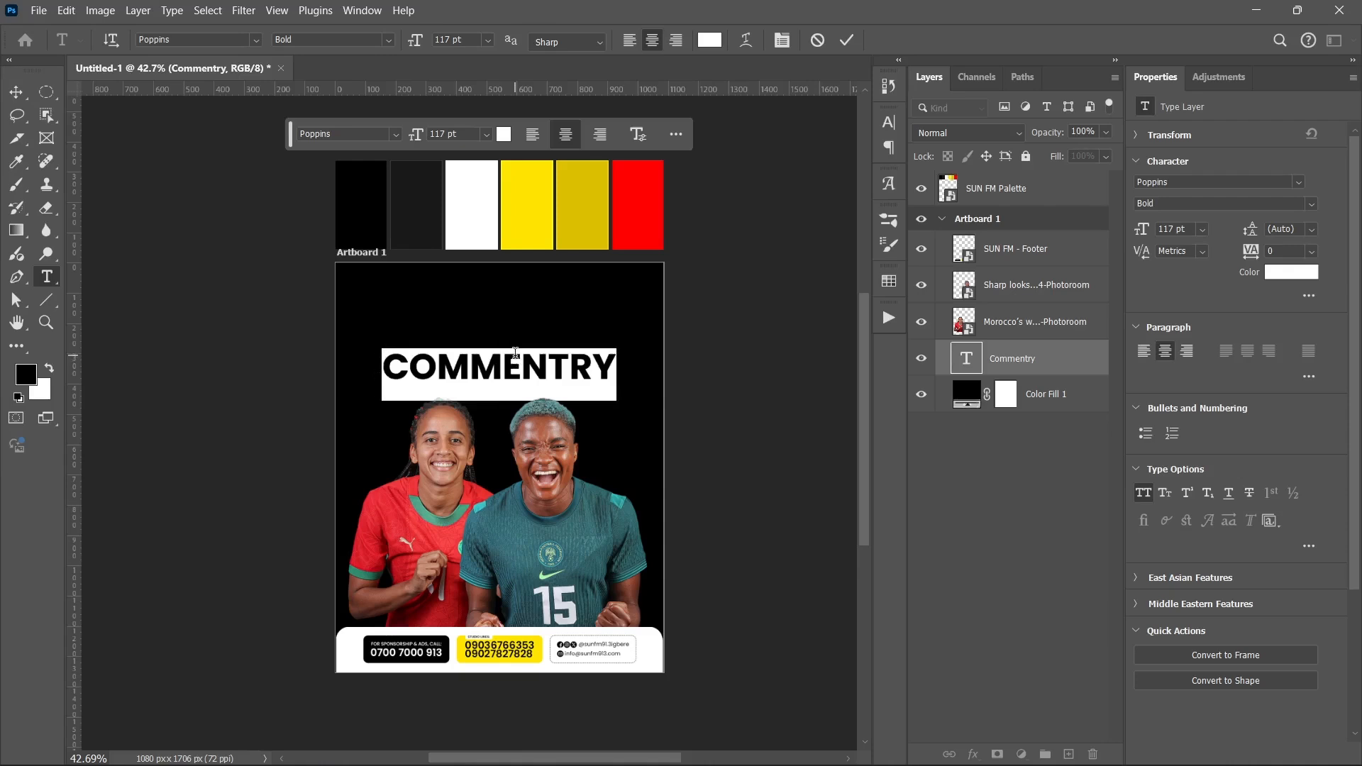
key(End)
key(Return)
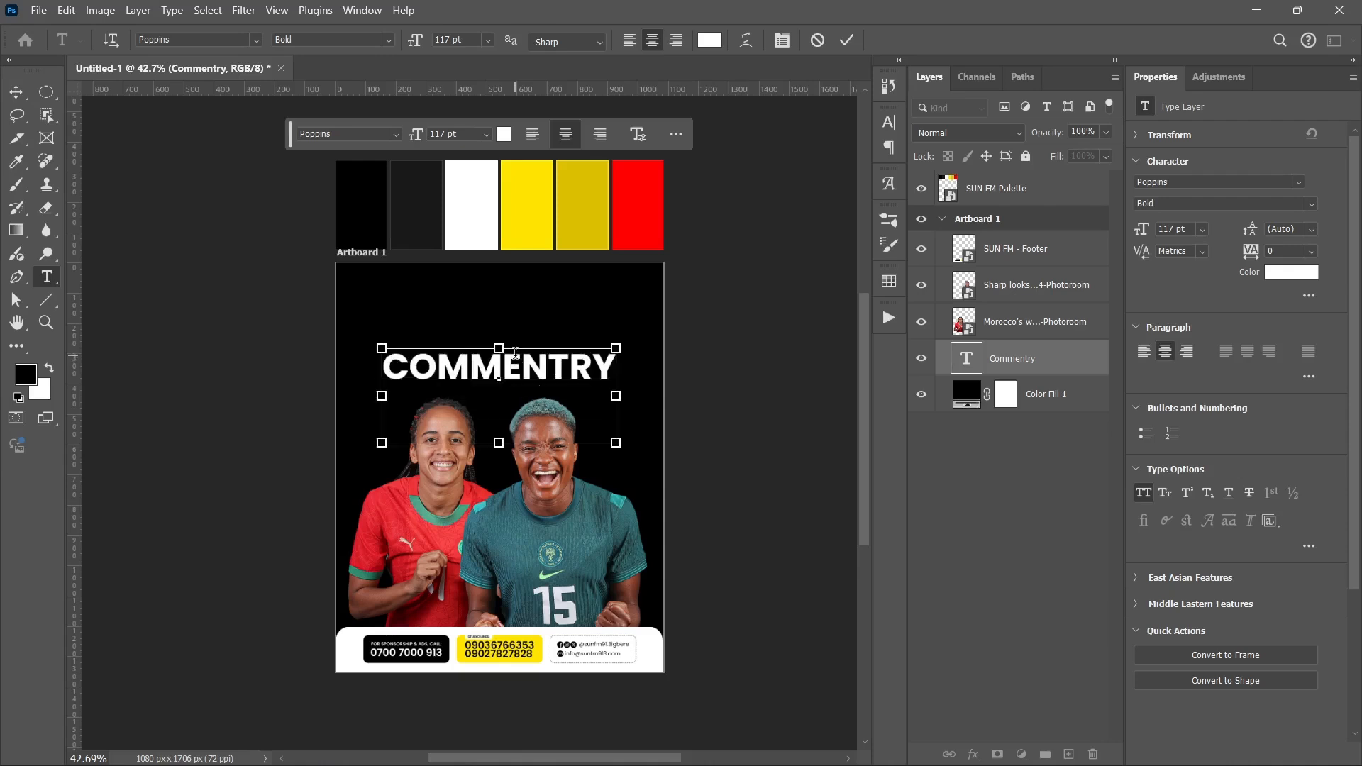
key(ctrl+v)
key(Return)
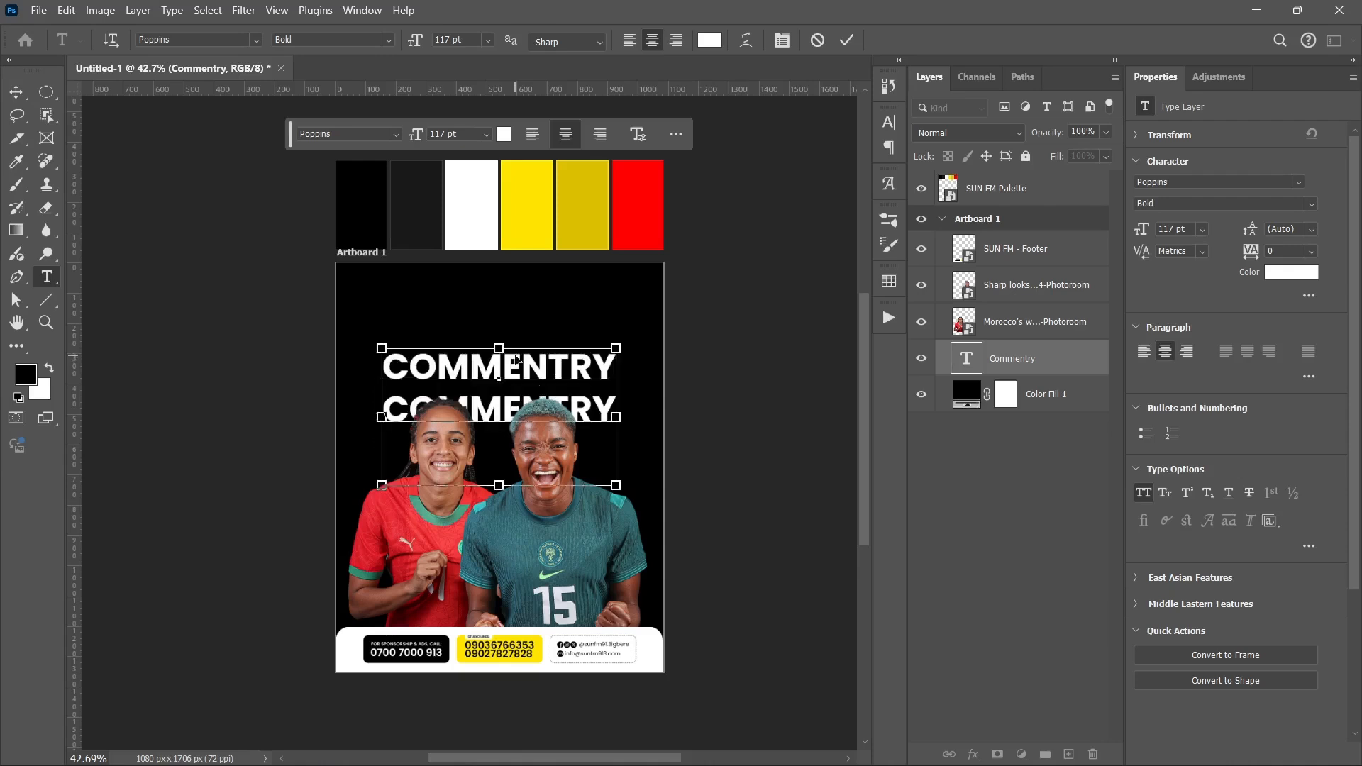
key(ctrl+v)
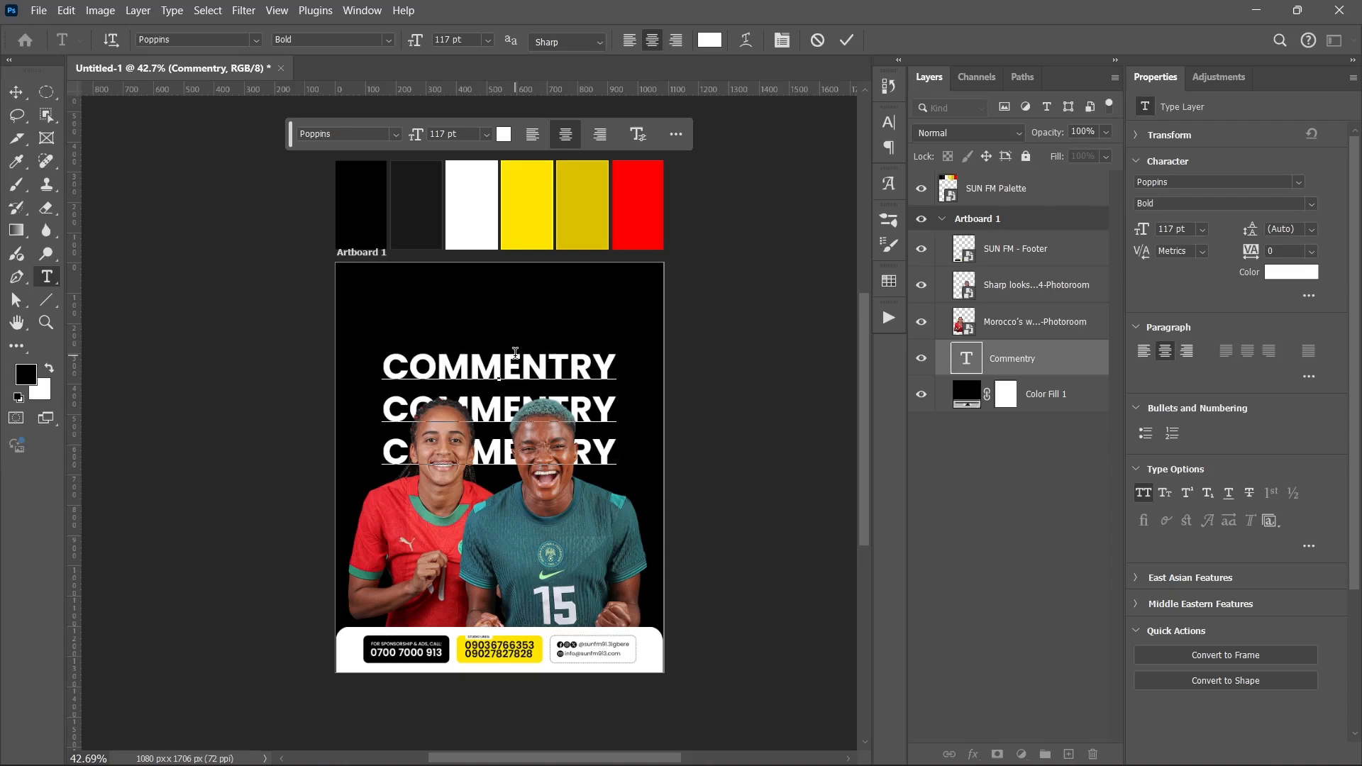
key(Return)
key(ctrl+v)
key(Return)
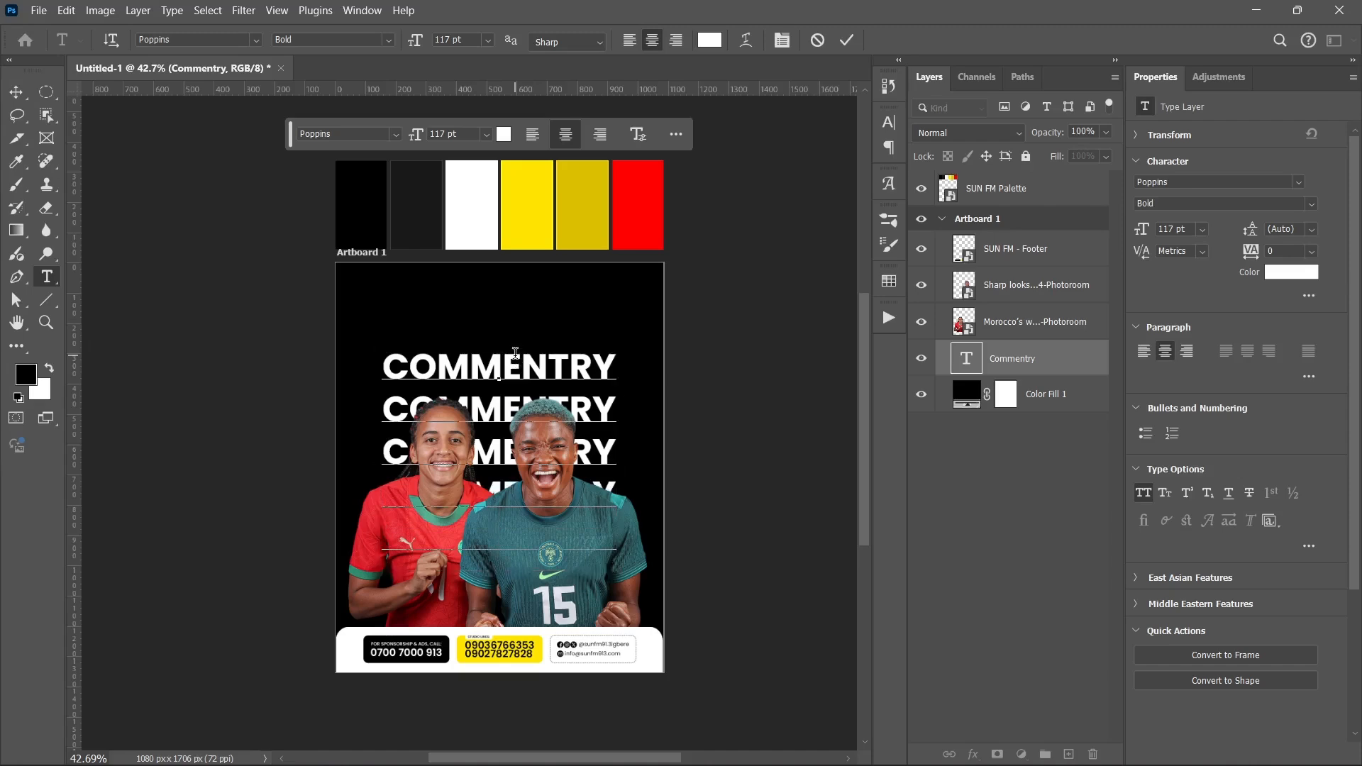
key(ctrl+Return)
key(v)
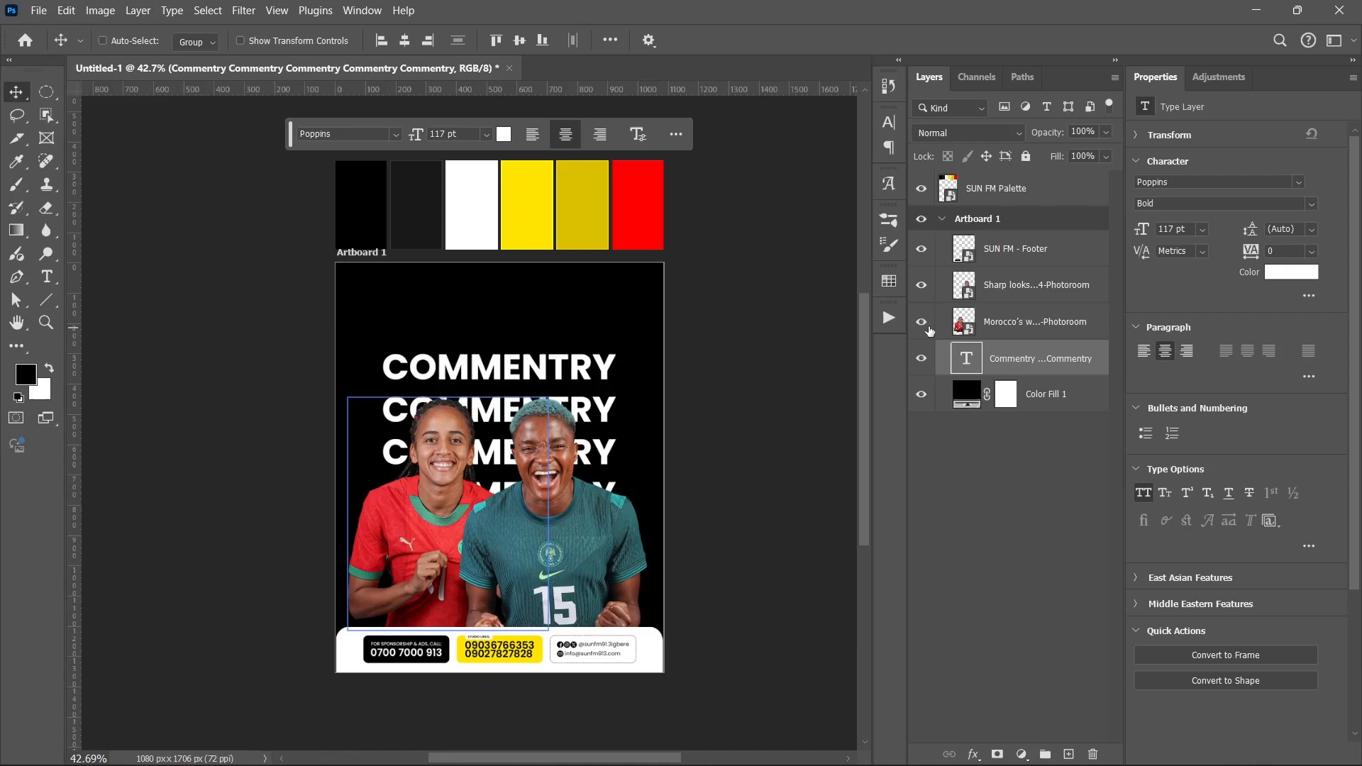
Step: Hide both player images and set the second COMMENTRY line to the SemiBold font style
drag(924, 324, 928, 290)
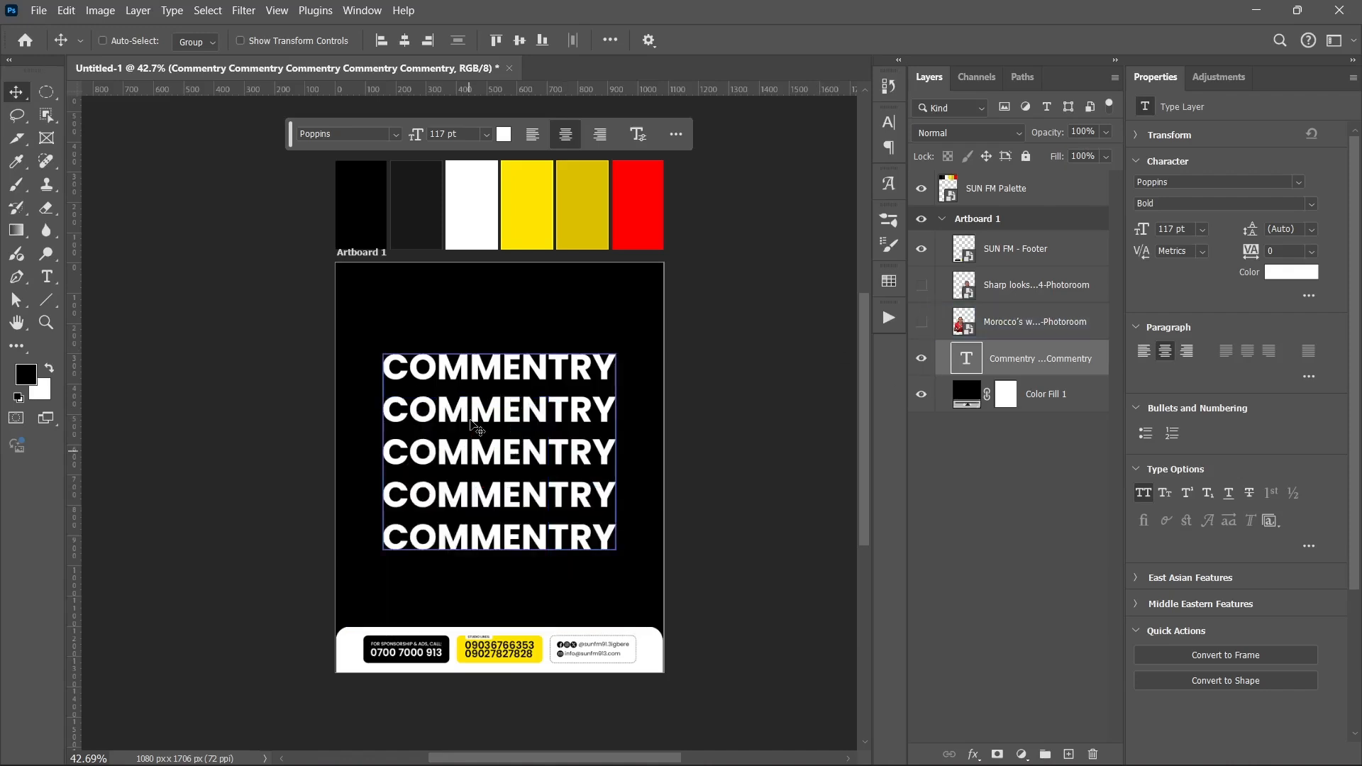
double_click(491, 423)
double_click(489, 410)
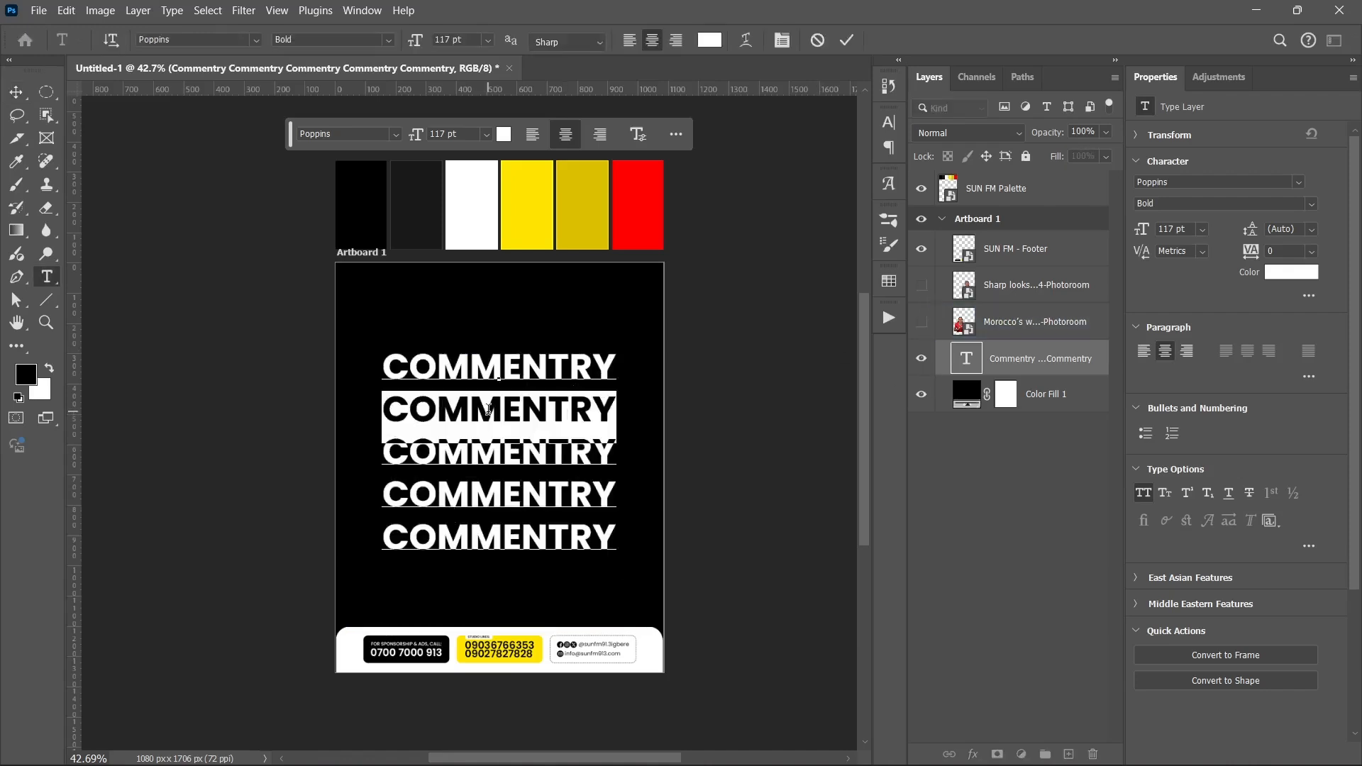
click(1311, 204)
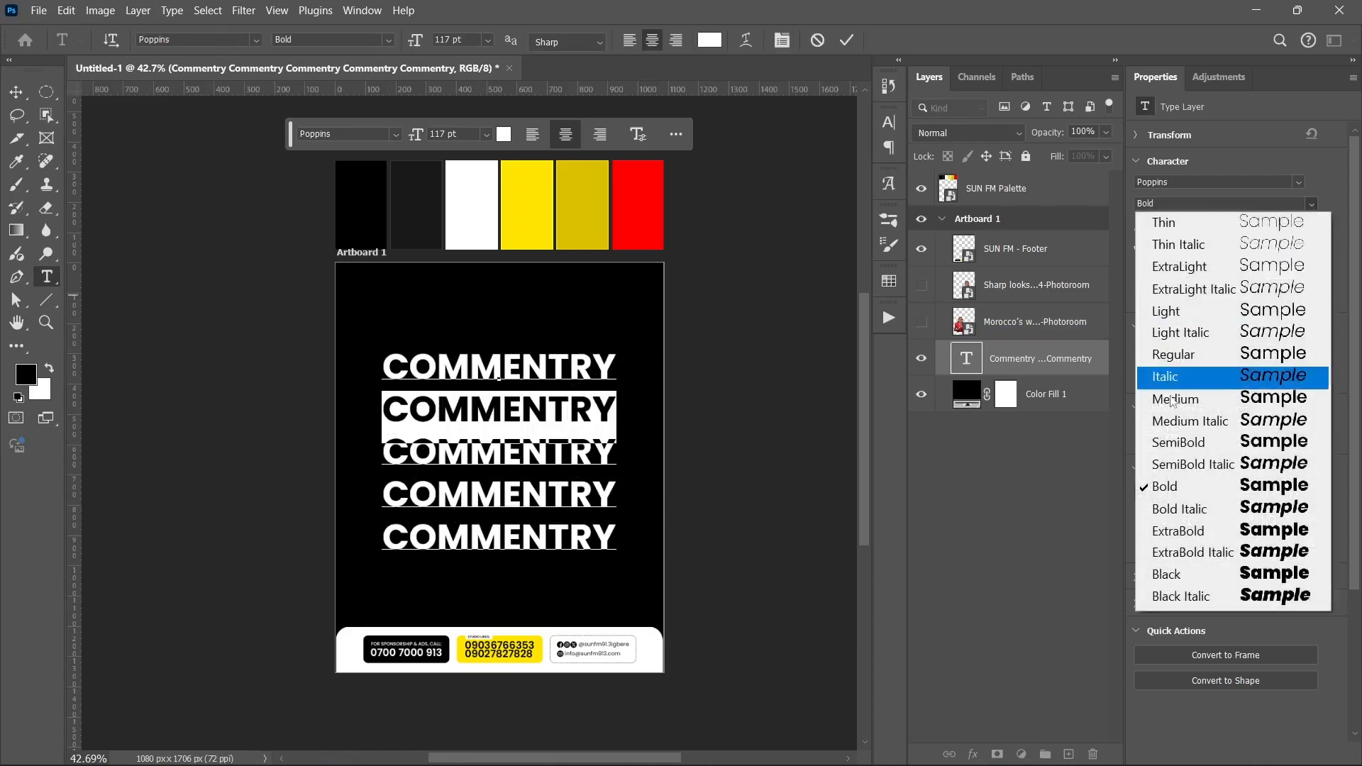
click(1177, 443)
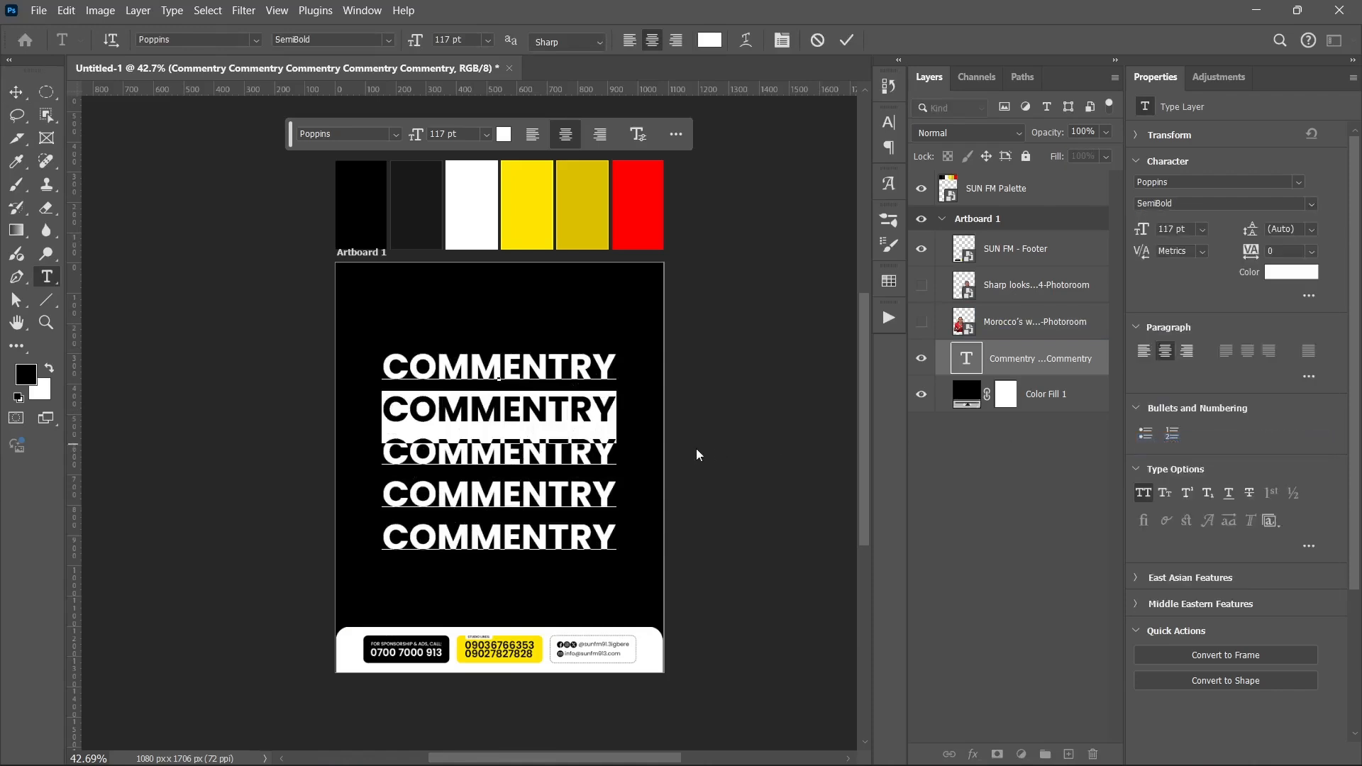
Step: Set the third COMMENTRY line to the Medium font style and the fourth line to Regular
double_click(560, 462)
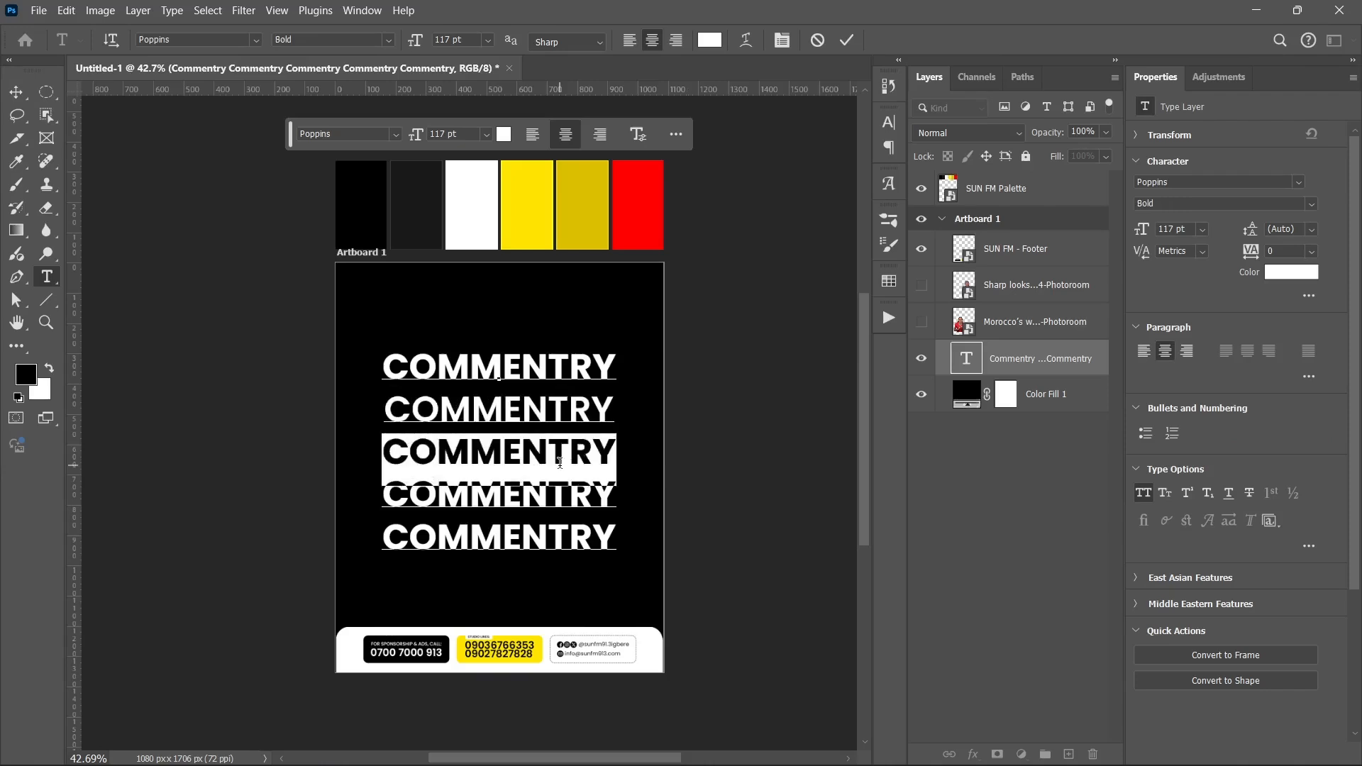
click(1312, 206)
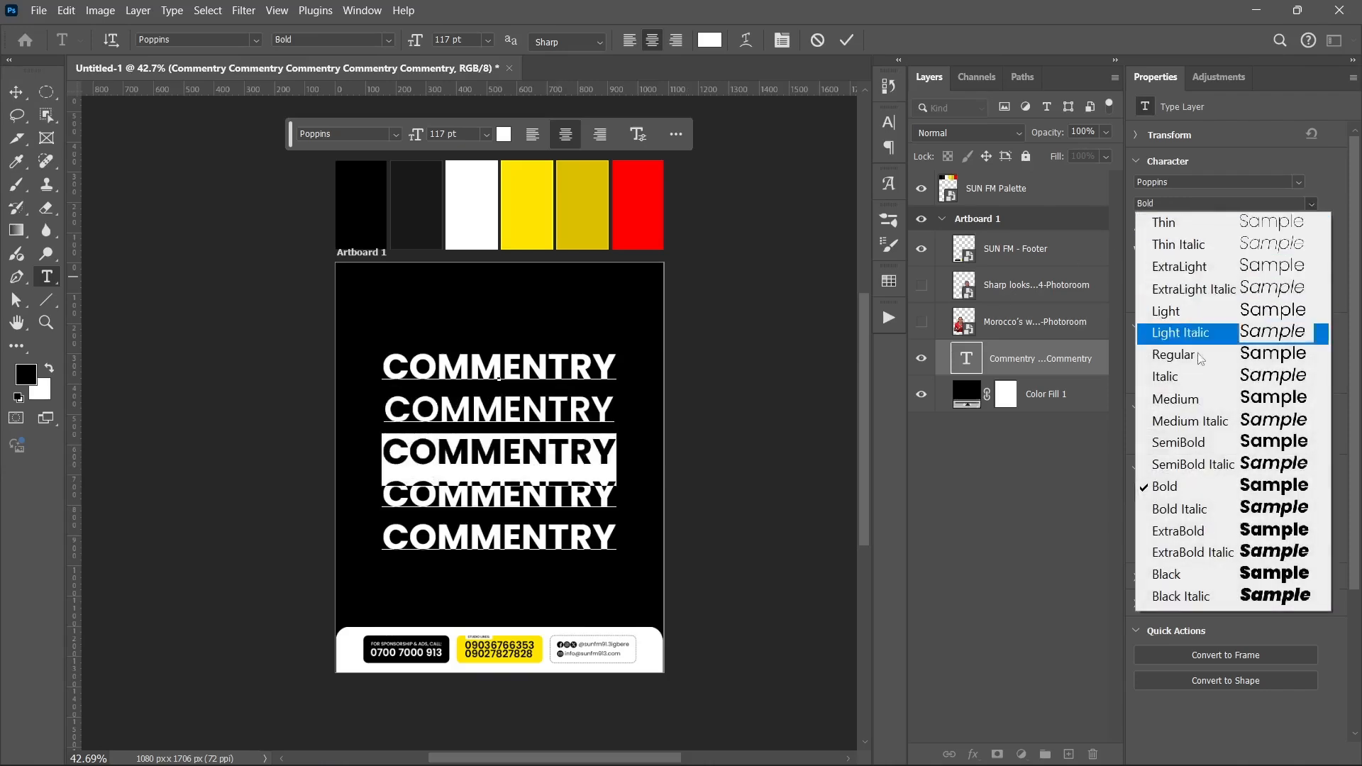
click(1177, 399)
double_click(545, 498)
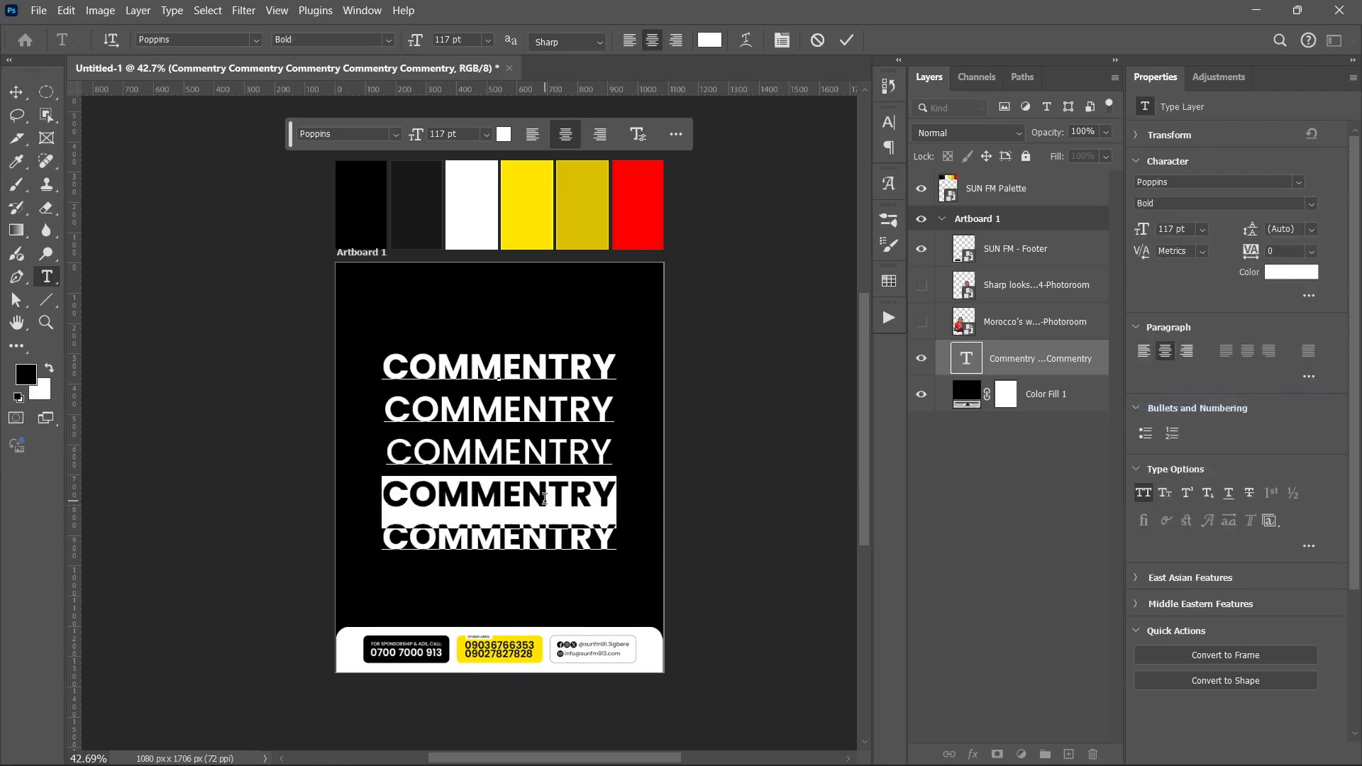
click(1312, 207)
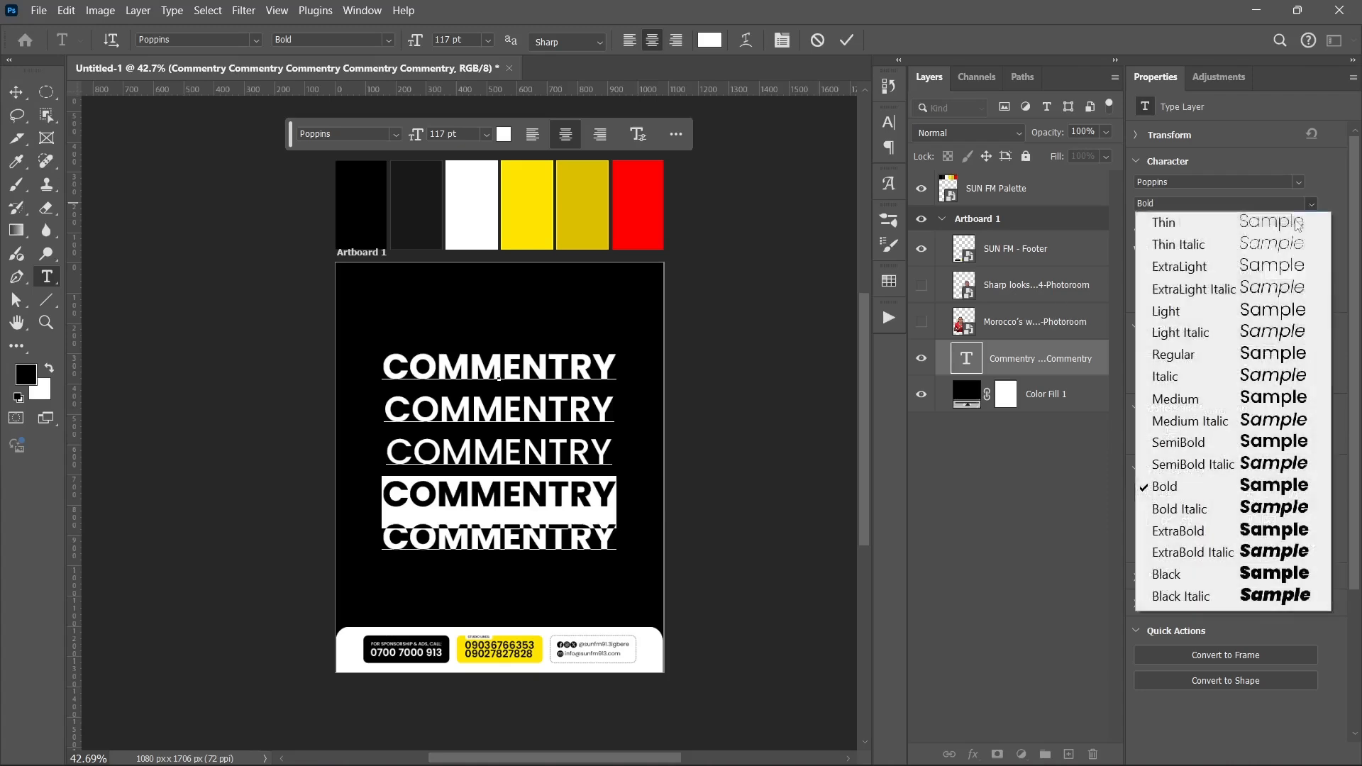
click(1170, 347)
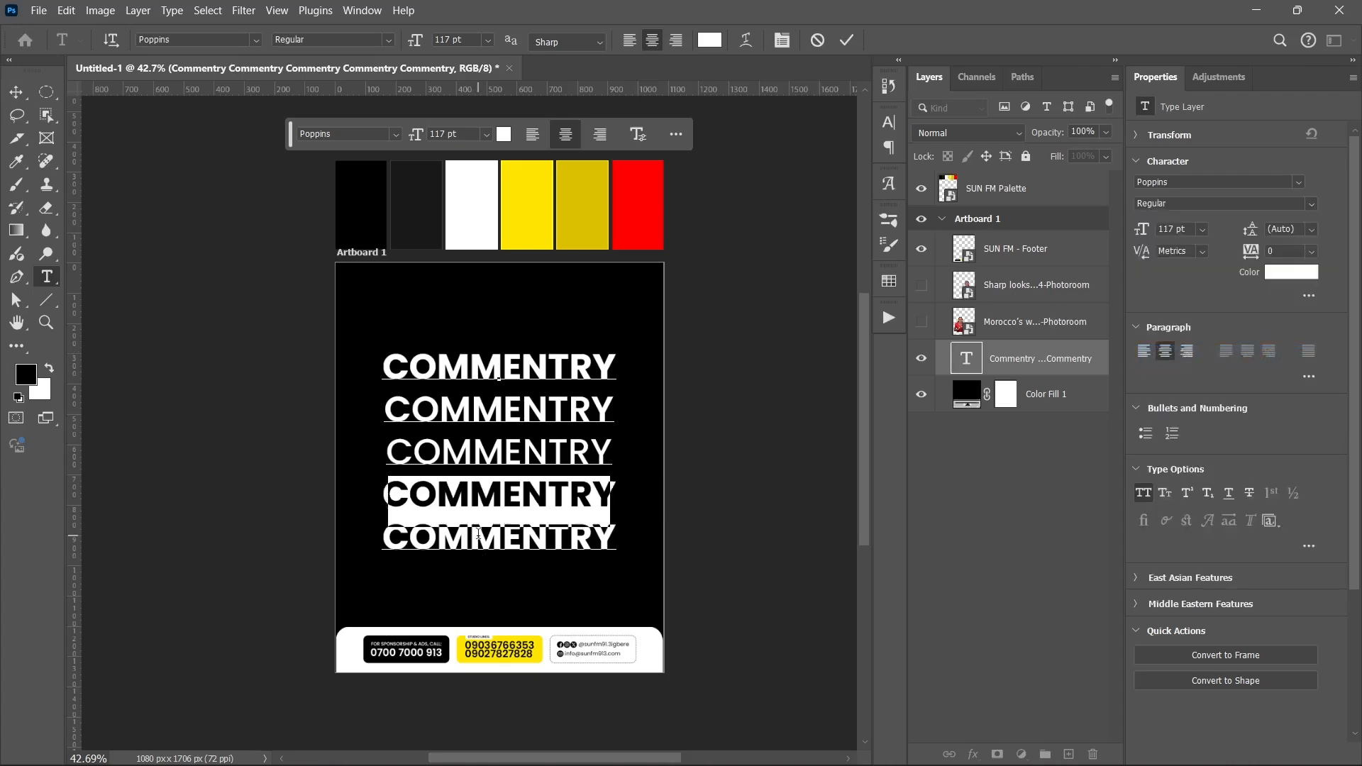
Step: Set the fifth COMMENTRY line to a weight lighter than Regular and tighten the text layer's leading to 116 pt
double_click(475, 536)
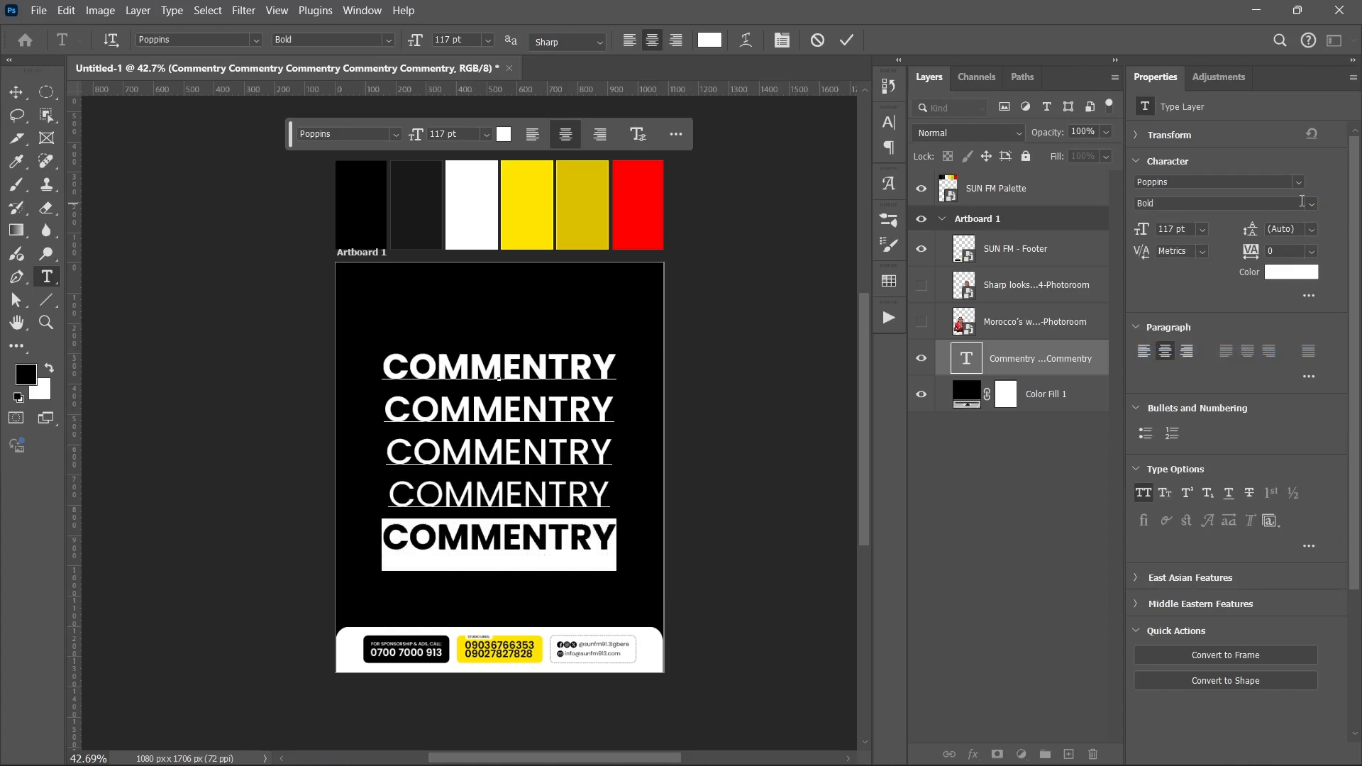
click(1305, 203)
click(1171, 303)
click(846, 40)
key(v)
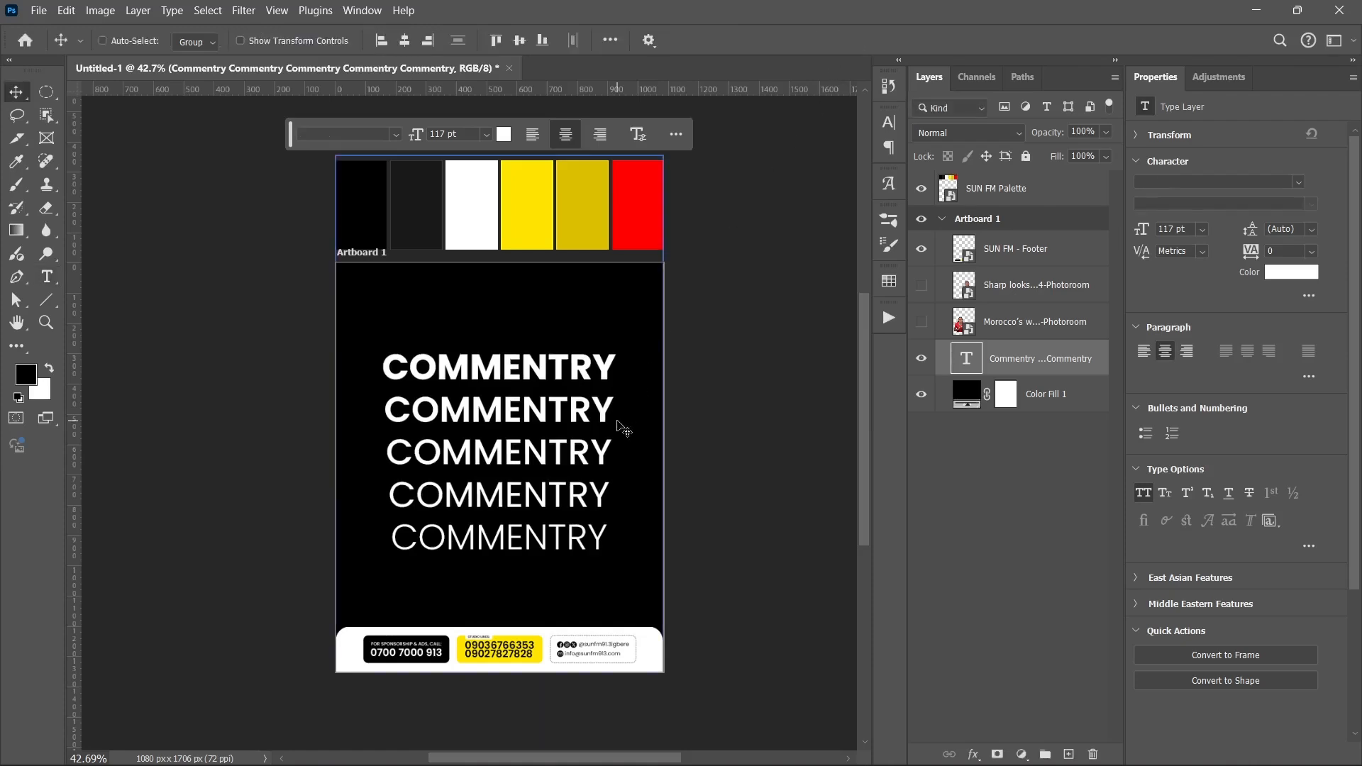
drag(1245, 232, 1243, 239)
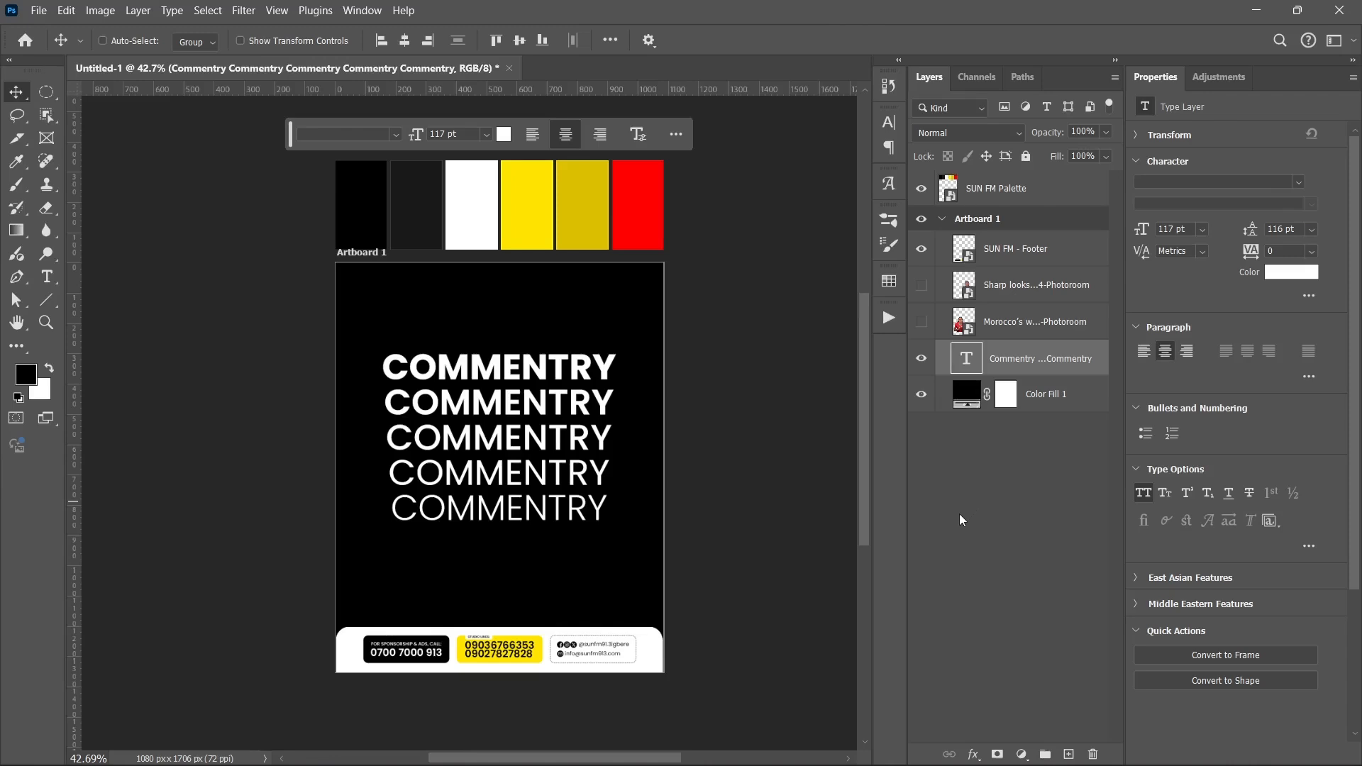
Step: Warp the stacked COMMENTRY headline with the Flag style at a bend of about -6.7%
key(ctrl+t)
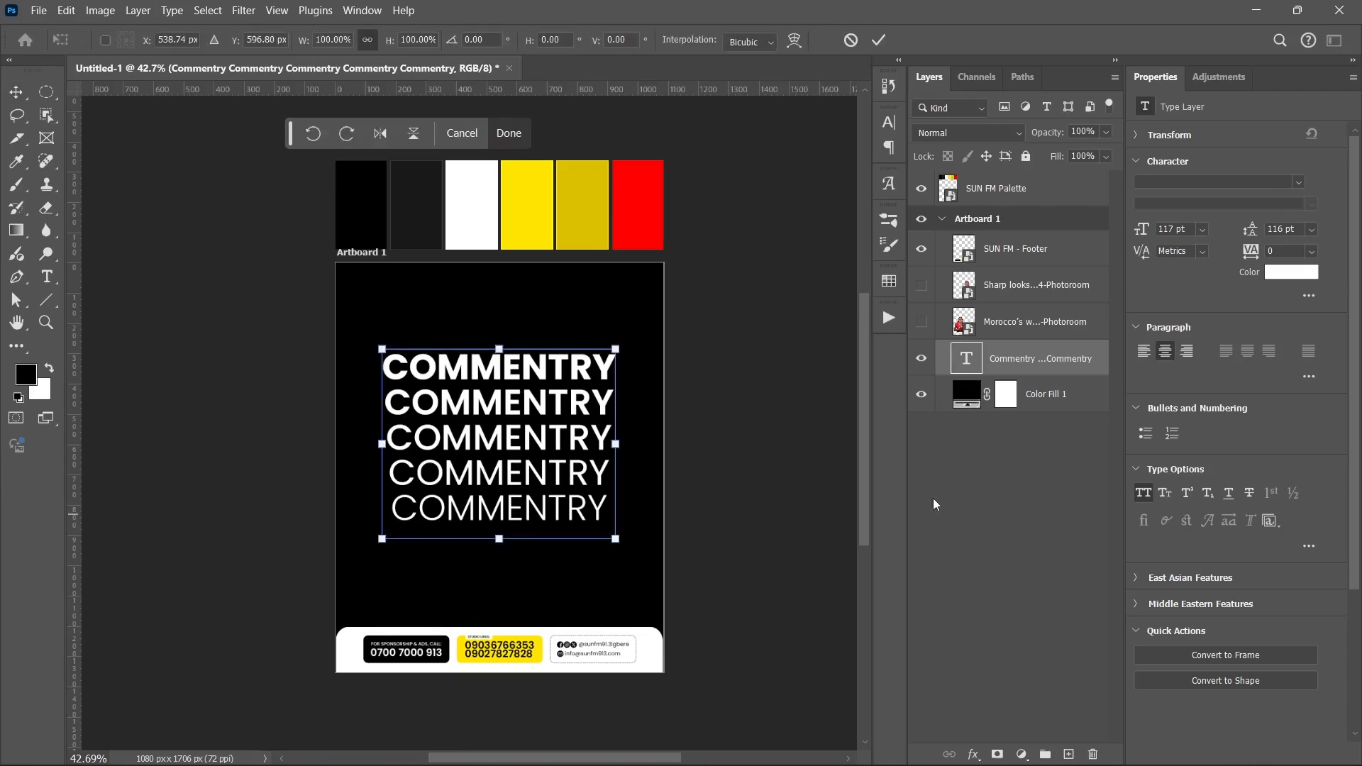
click(794, 42)
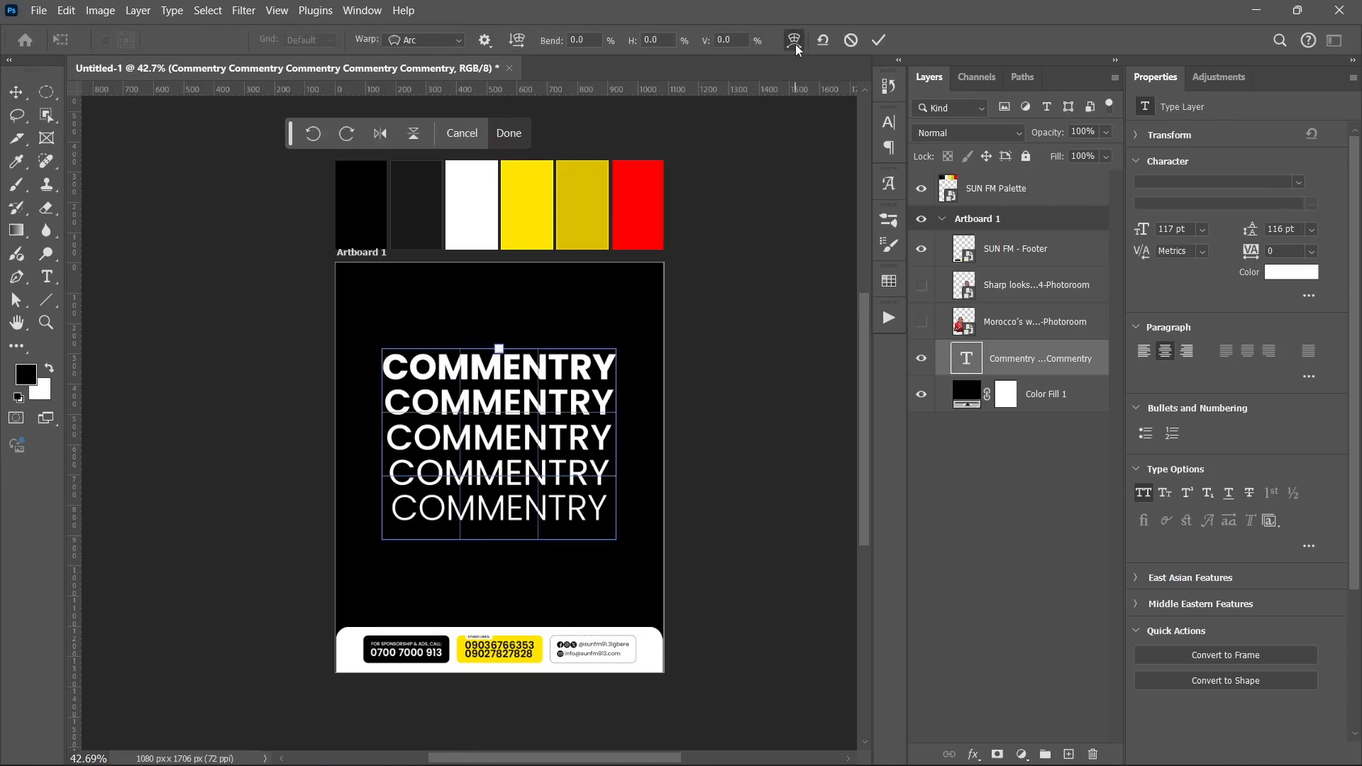
click(457, 42)
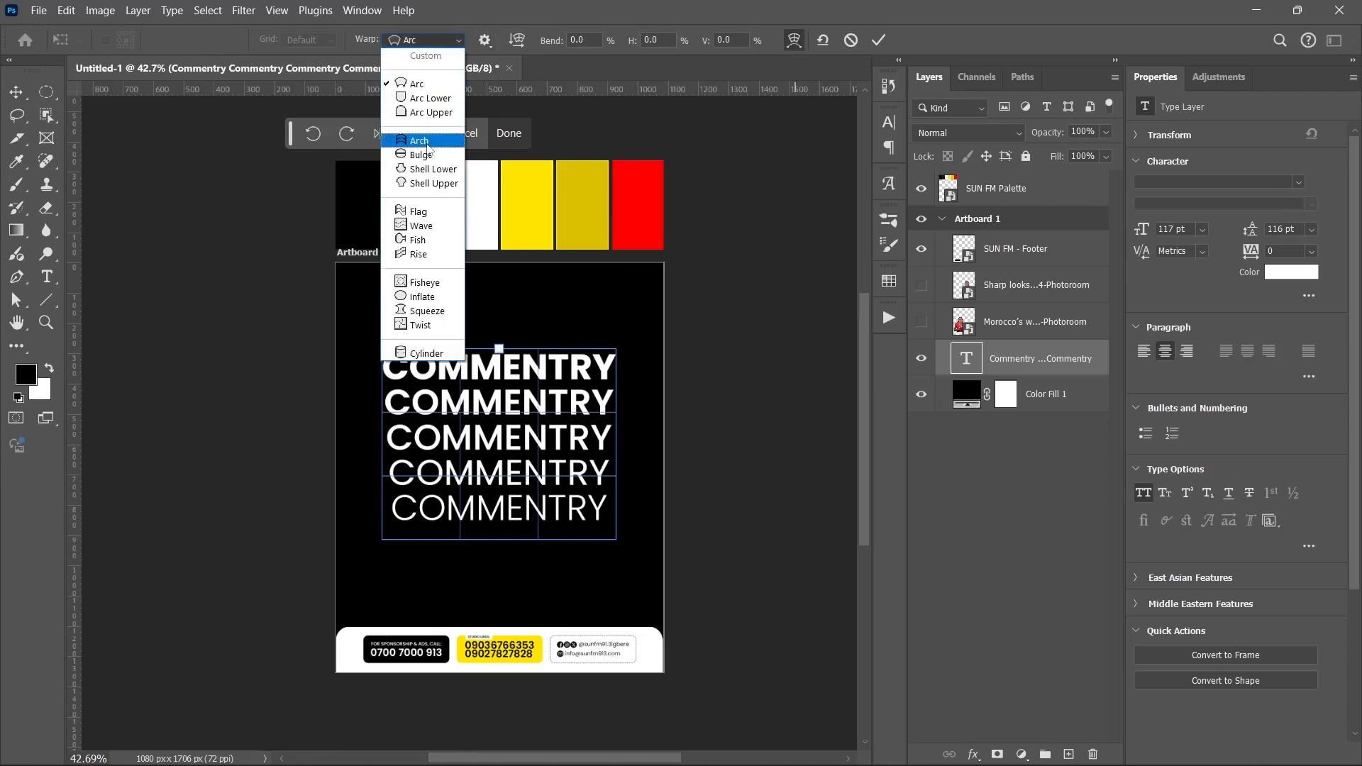
click(421, 212)
drag(441, 294, 448, 355)
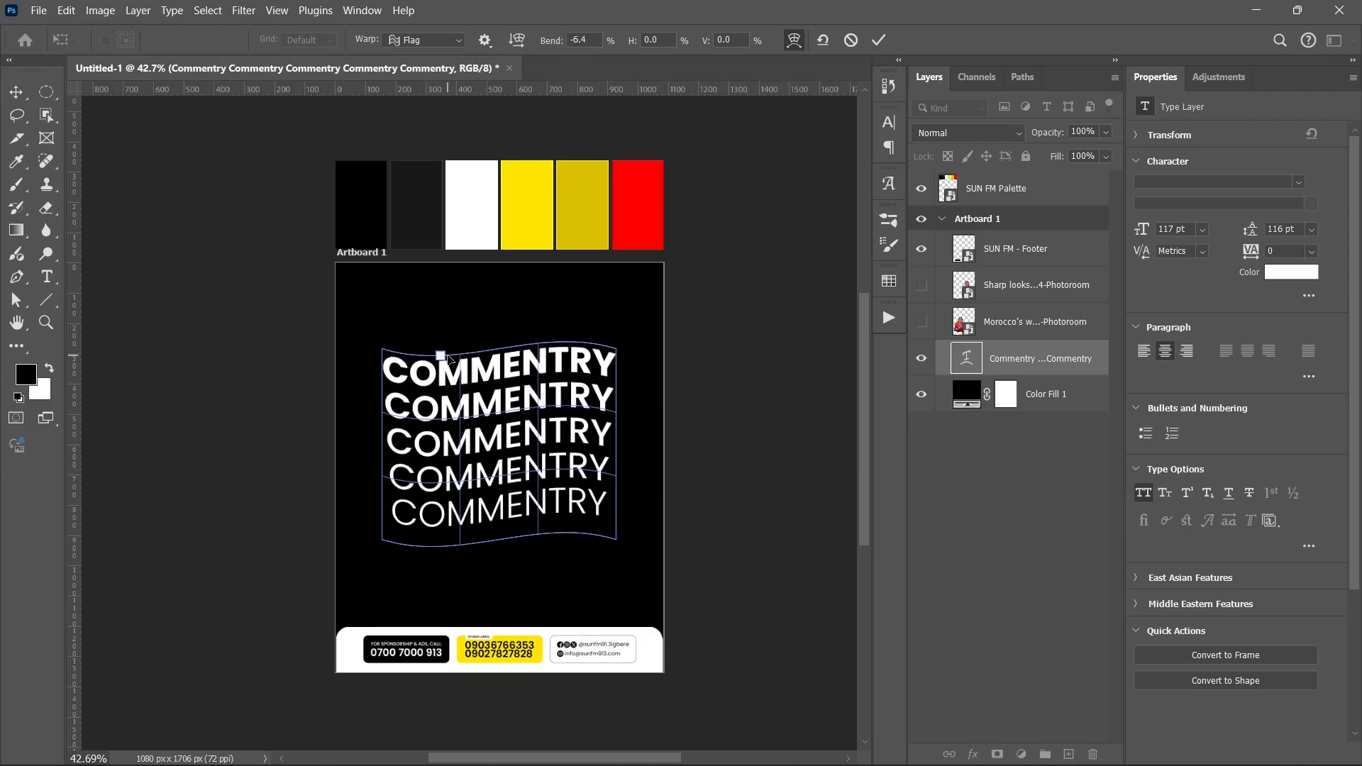
click(593, 41)
key(BackSpace)
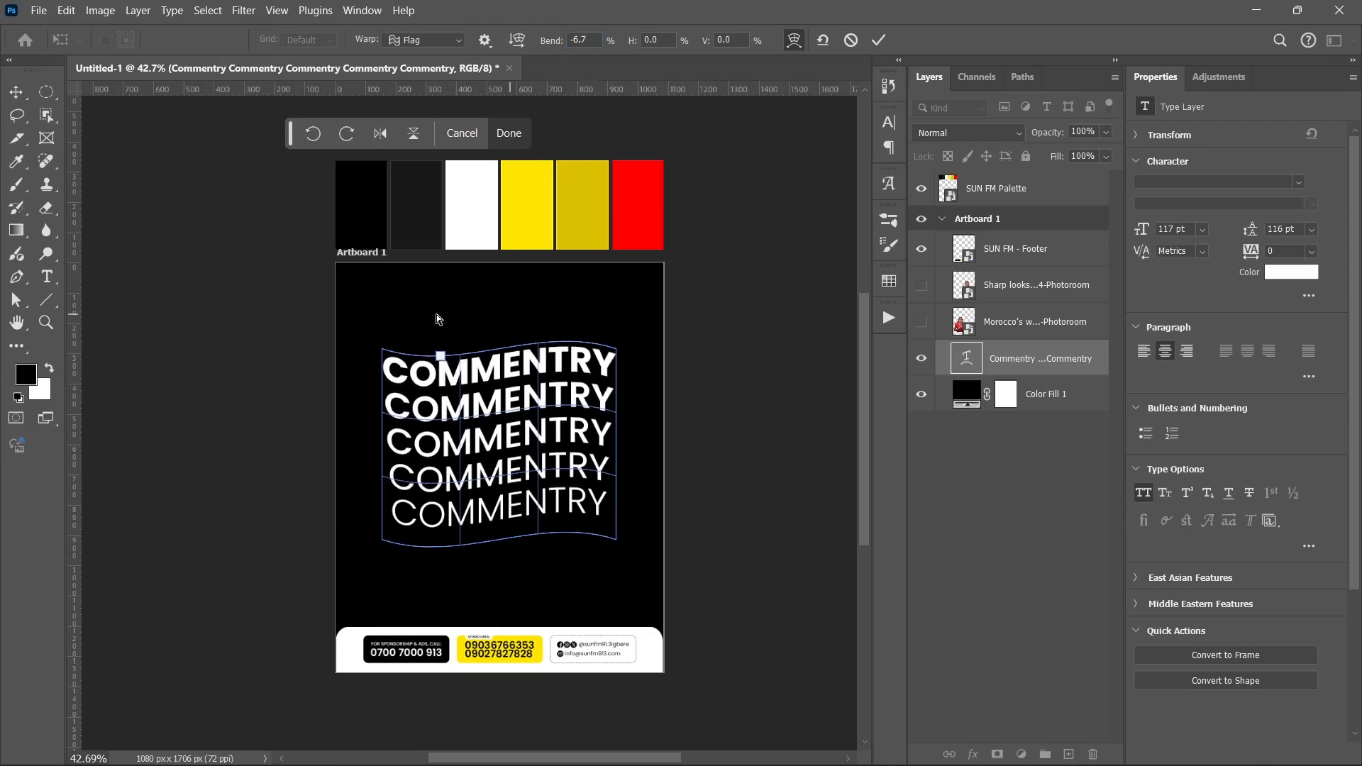
click(879, 41)
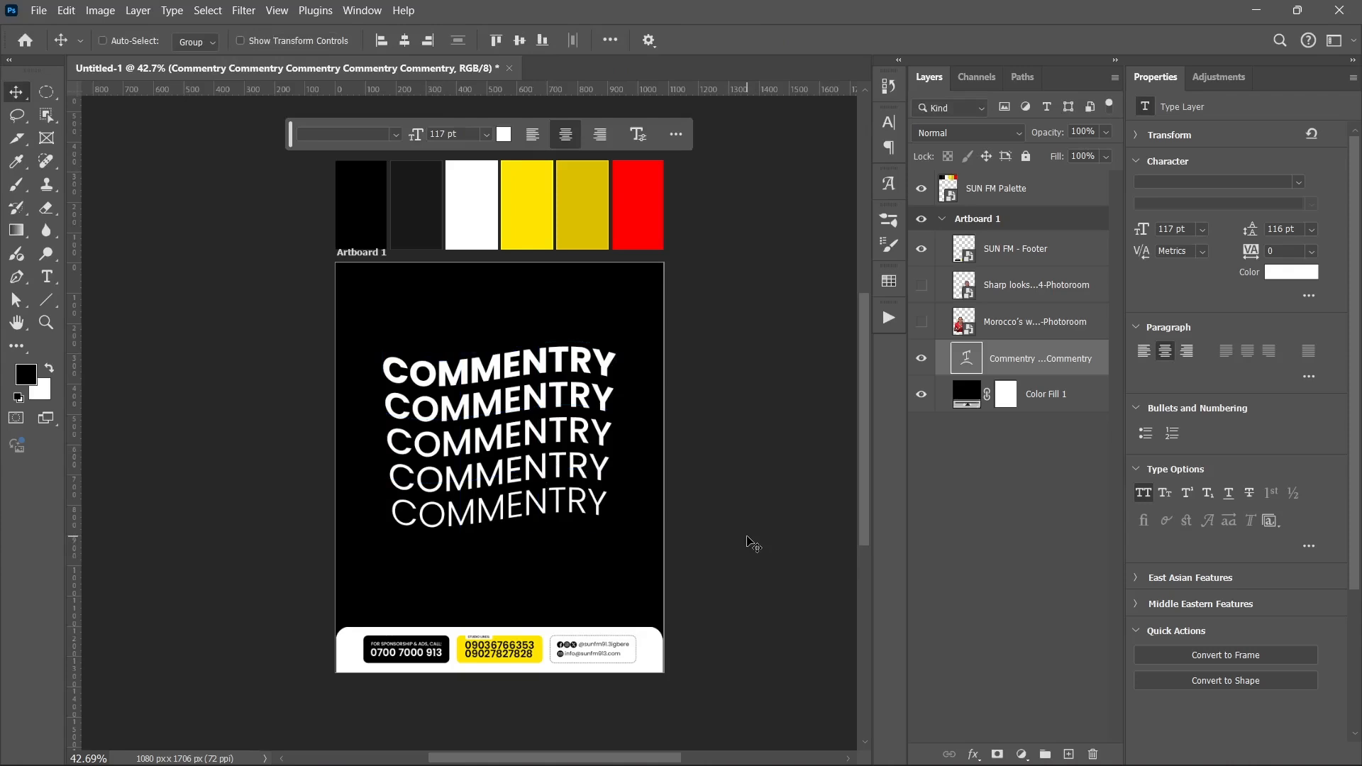
Step: Slightly reduce the bend of the headline's Flag warp for a gentler wave
key(ctrl+t)
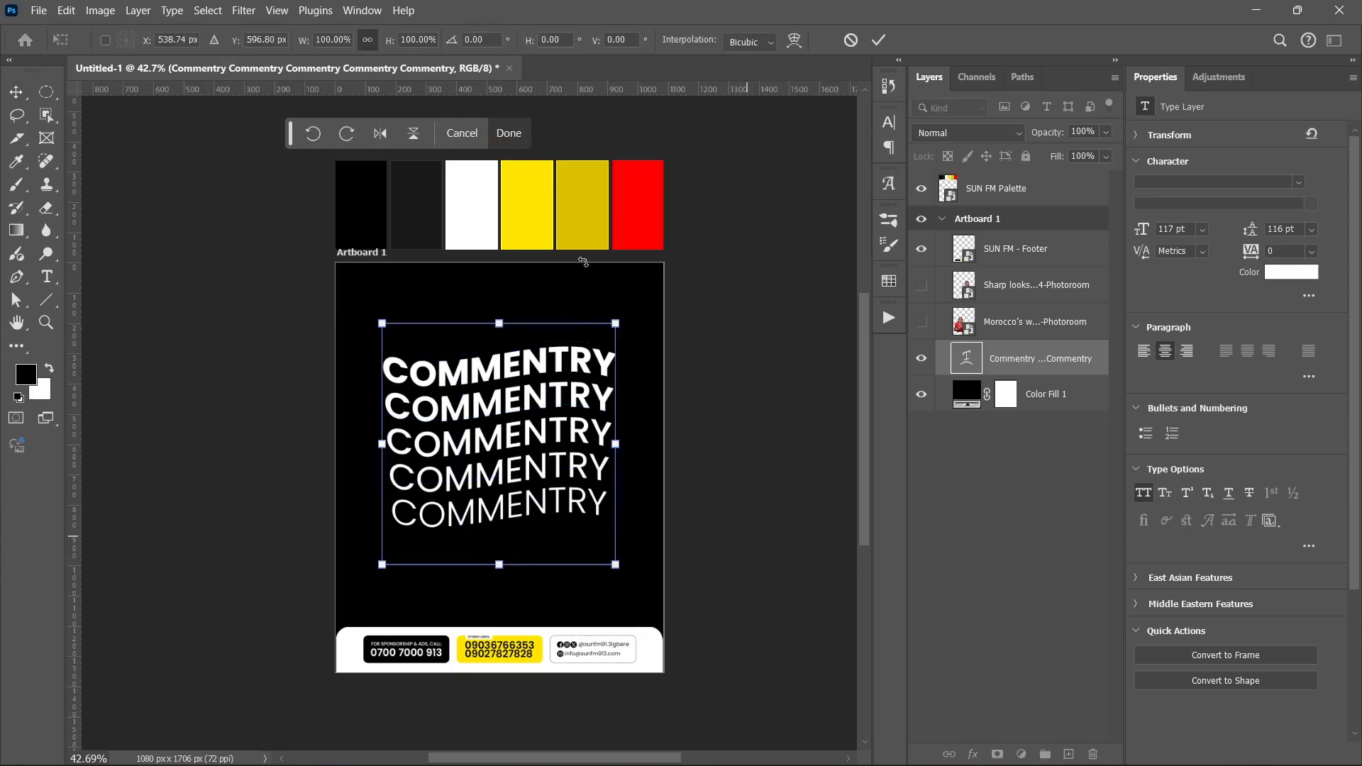
click(794, 43)
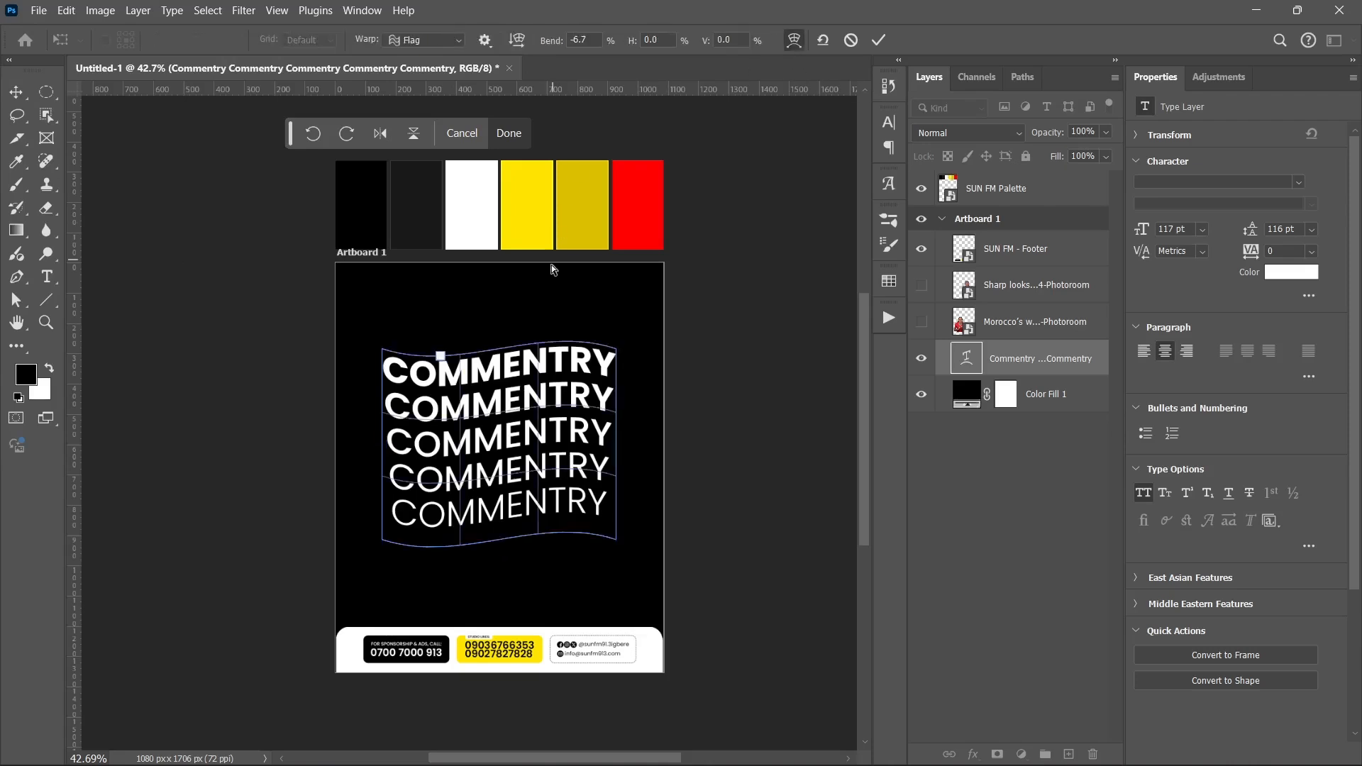
drag(440, 355, 441, 355)
key(Return)
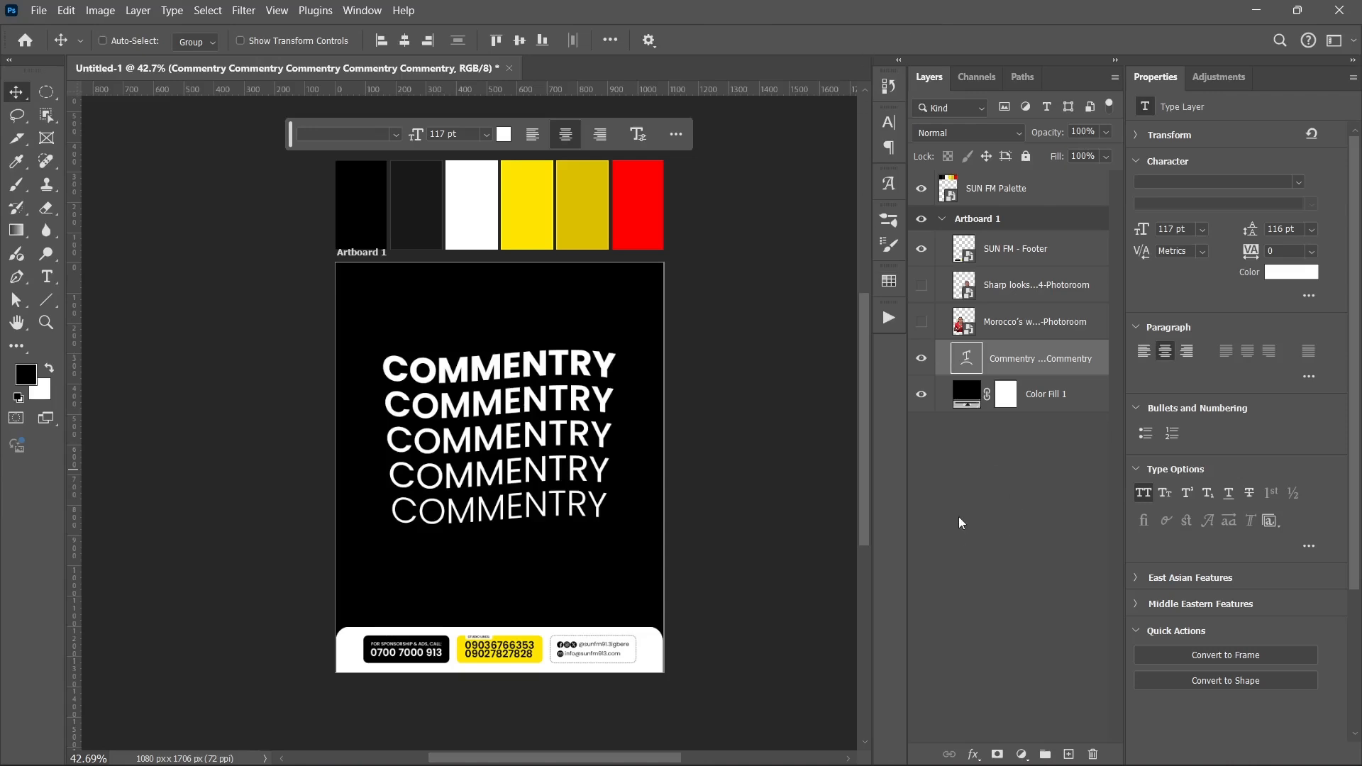
Step: Show both player images and lower the warped headline behind their heads to about Y 676.8 px
drag(921, 284, 921, 321)
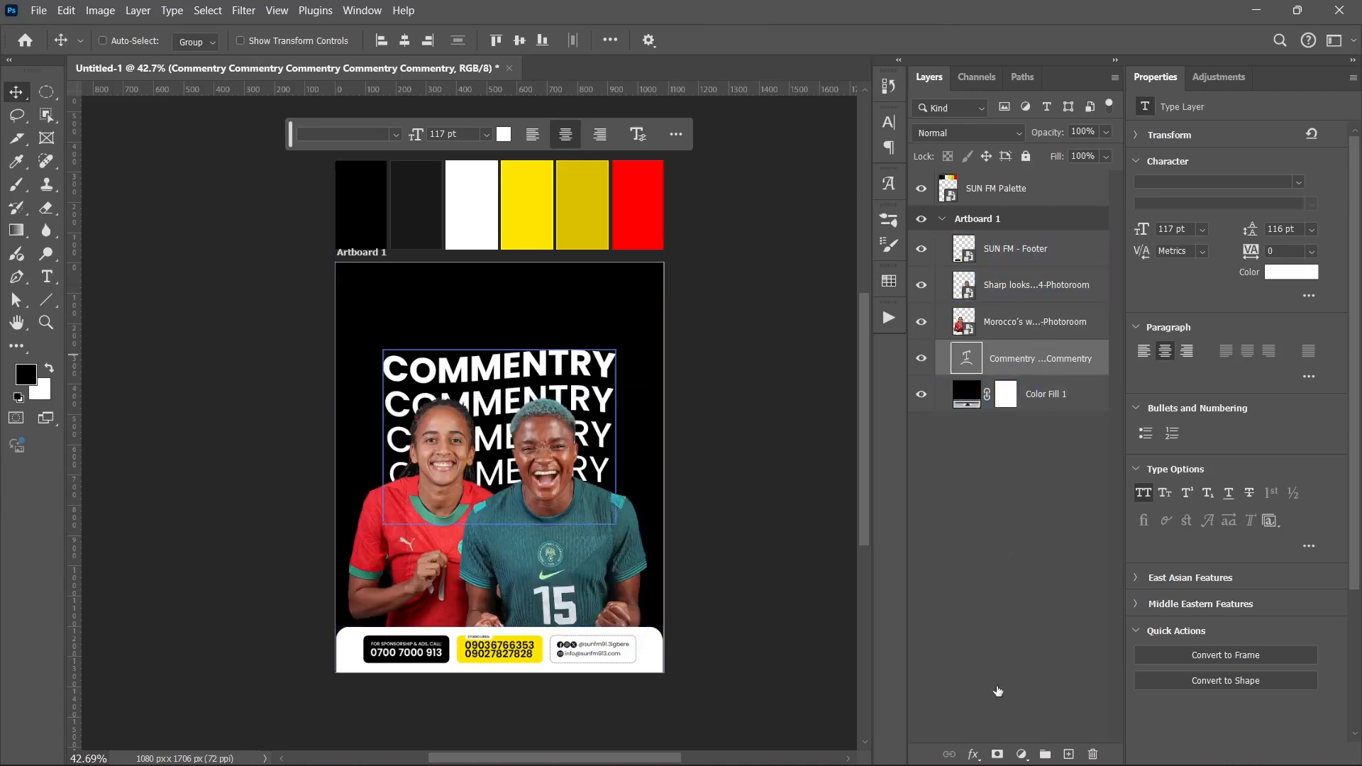
key(ctrl+t)
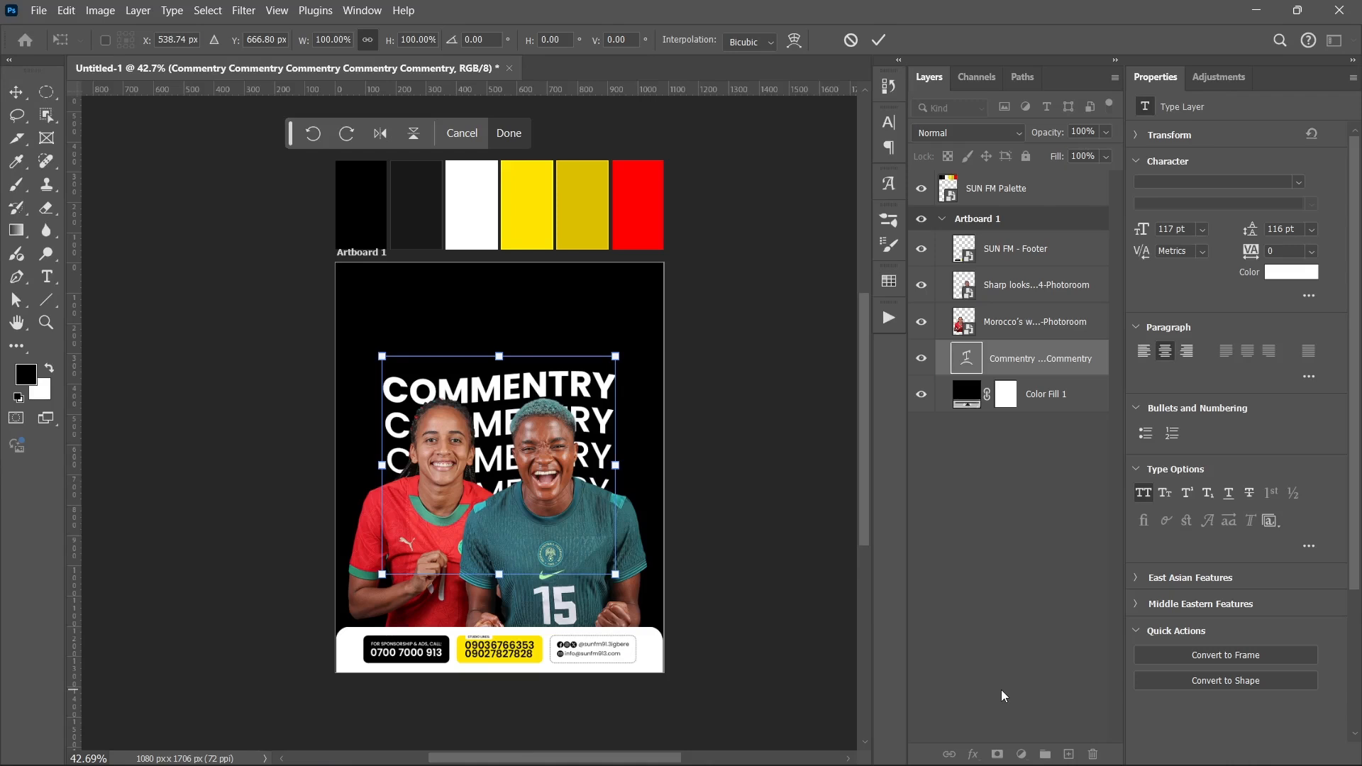
key(shift+Down)
key(shift+Down)
key(shift+Up)
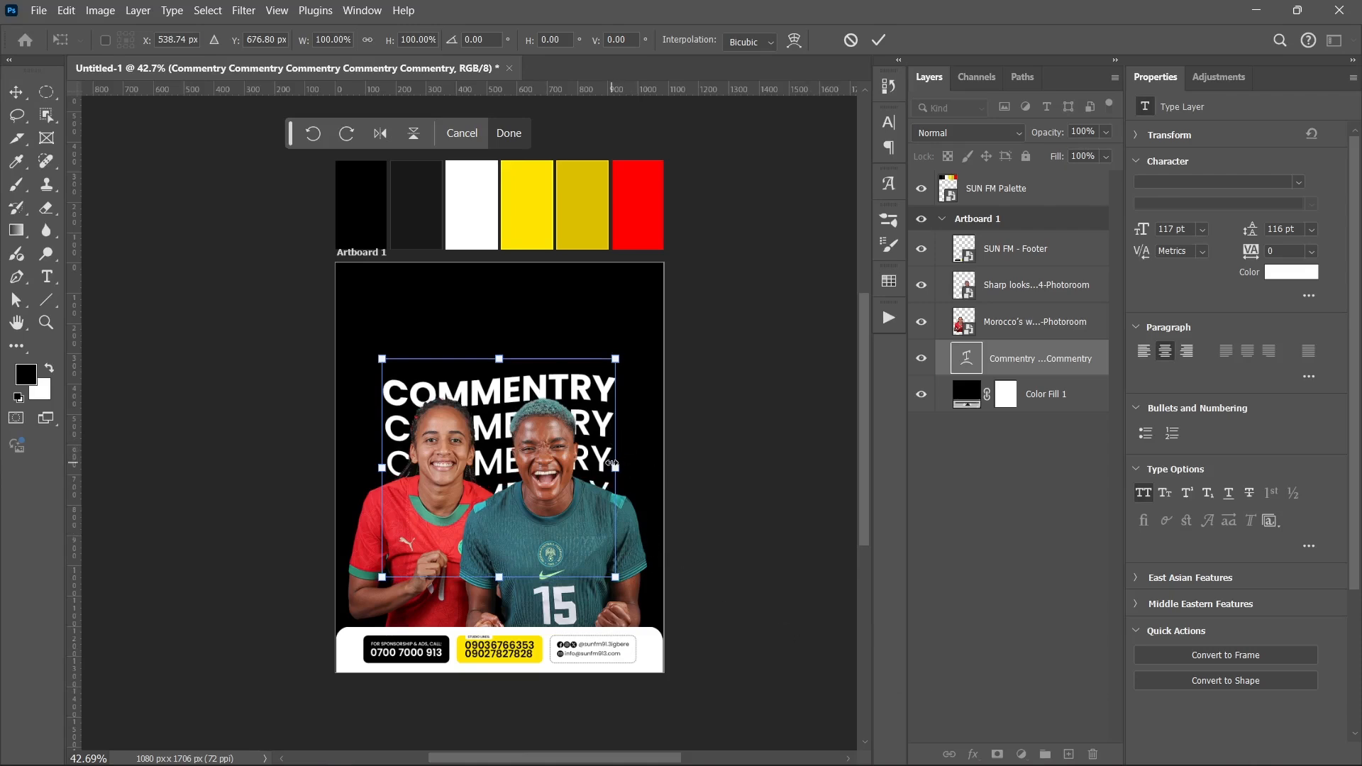
Step: Scale the headline up to about 110% and centre it horizontally on the artboard
drag(614, 465, 624, 465)
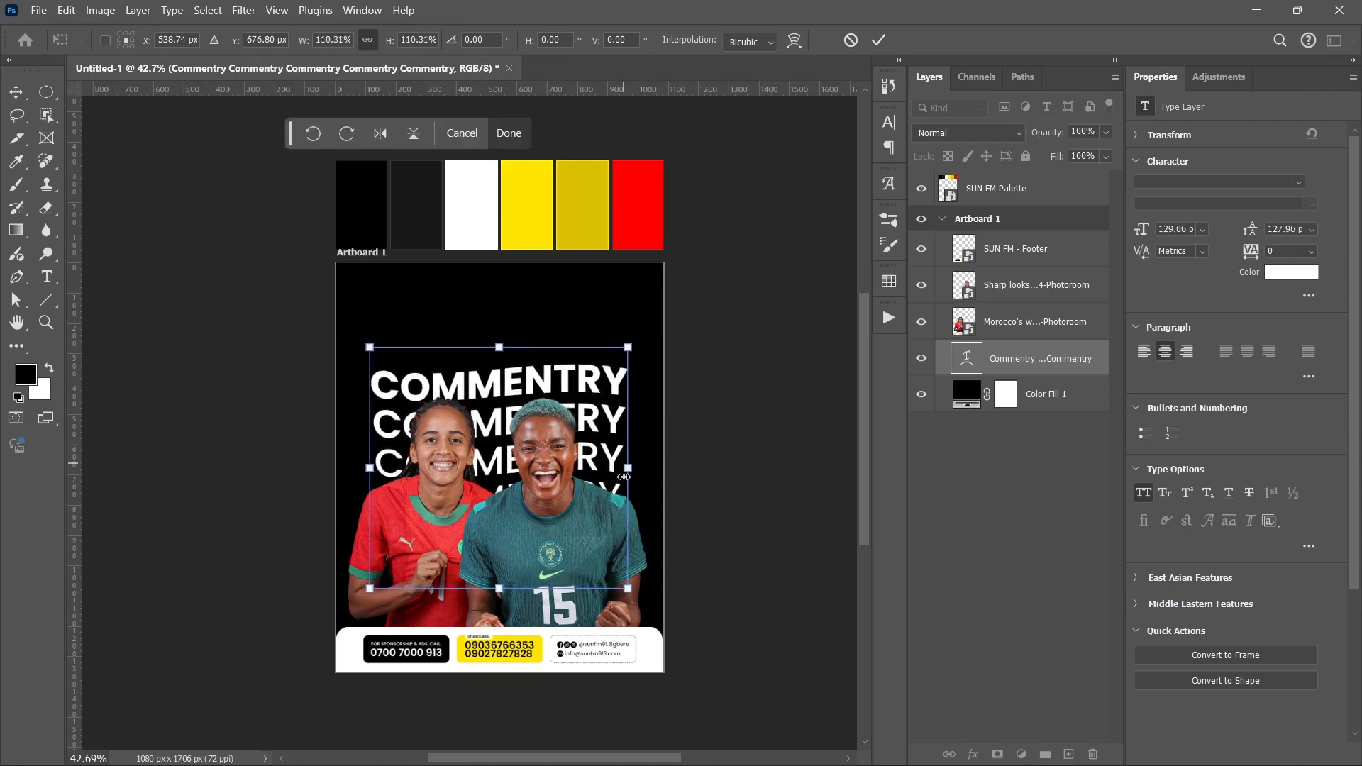
key(Return)
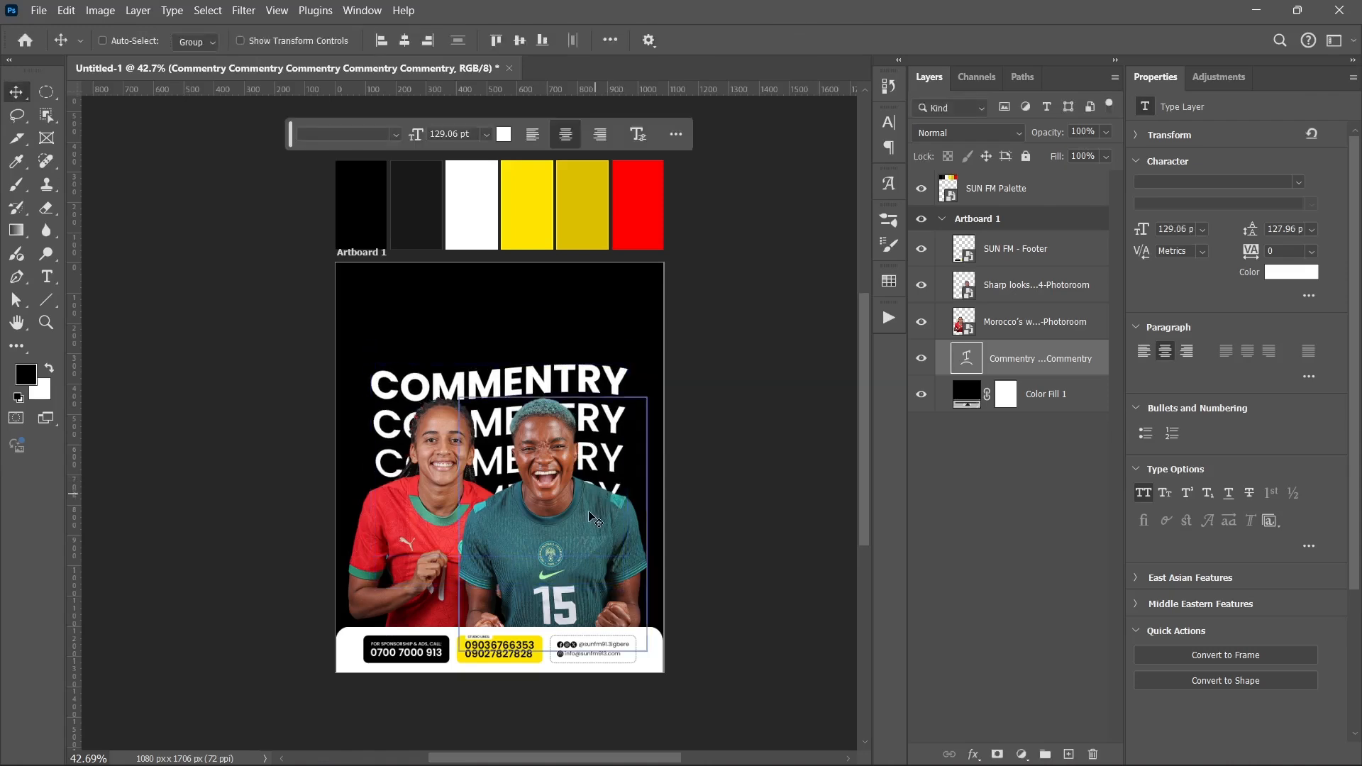
ctrl+click(599, 534)
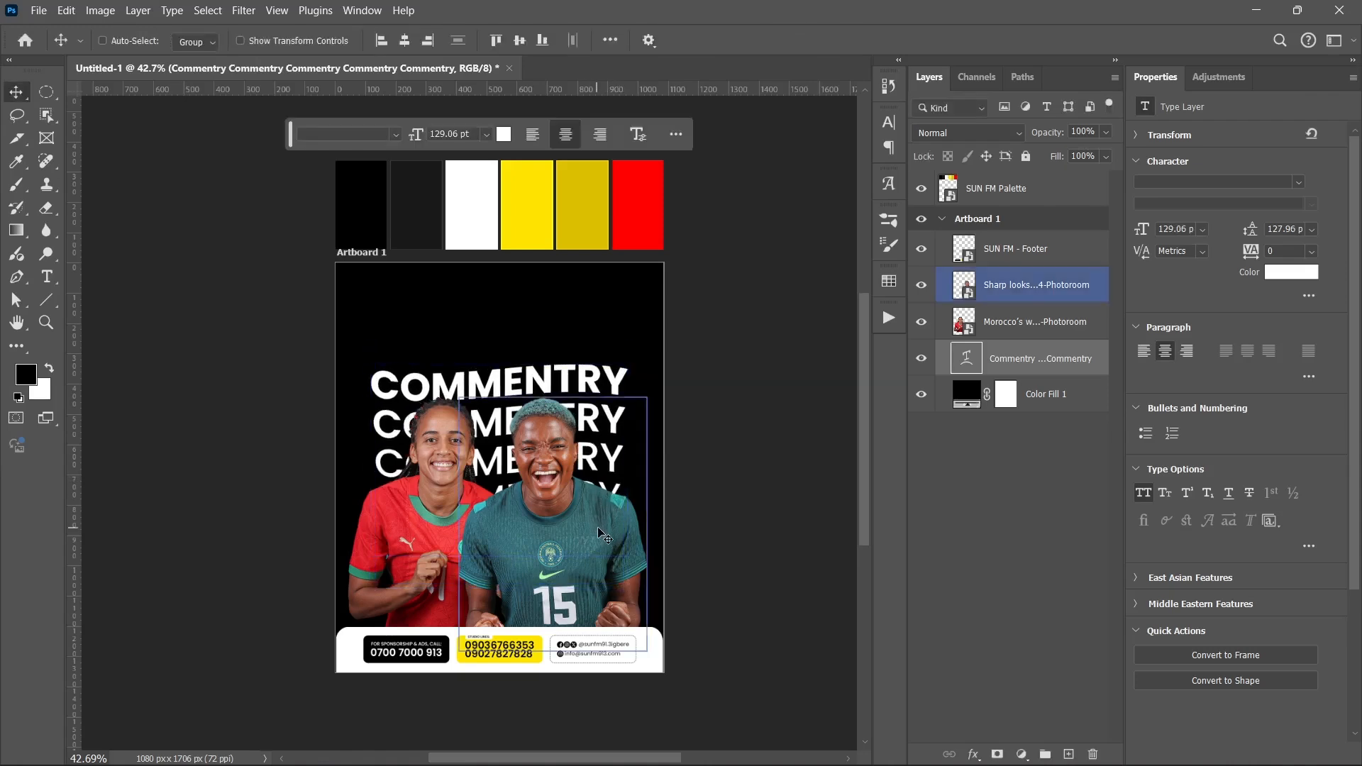
click(404, 43)
Step: Add the text LIVE on its own layer in the empty area above the COMMENTRY headline
click(49, 276)
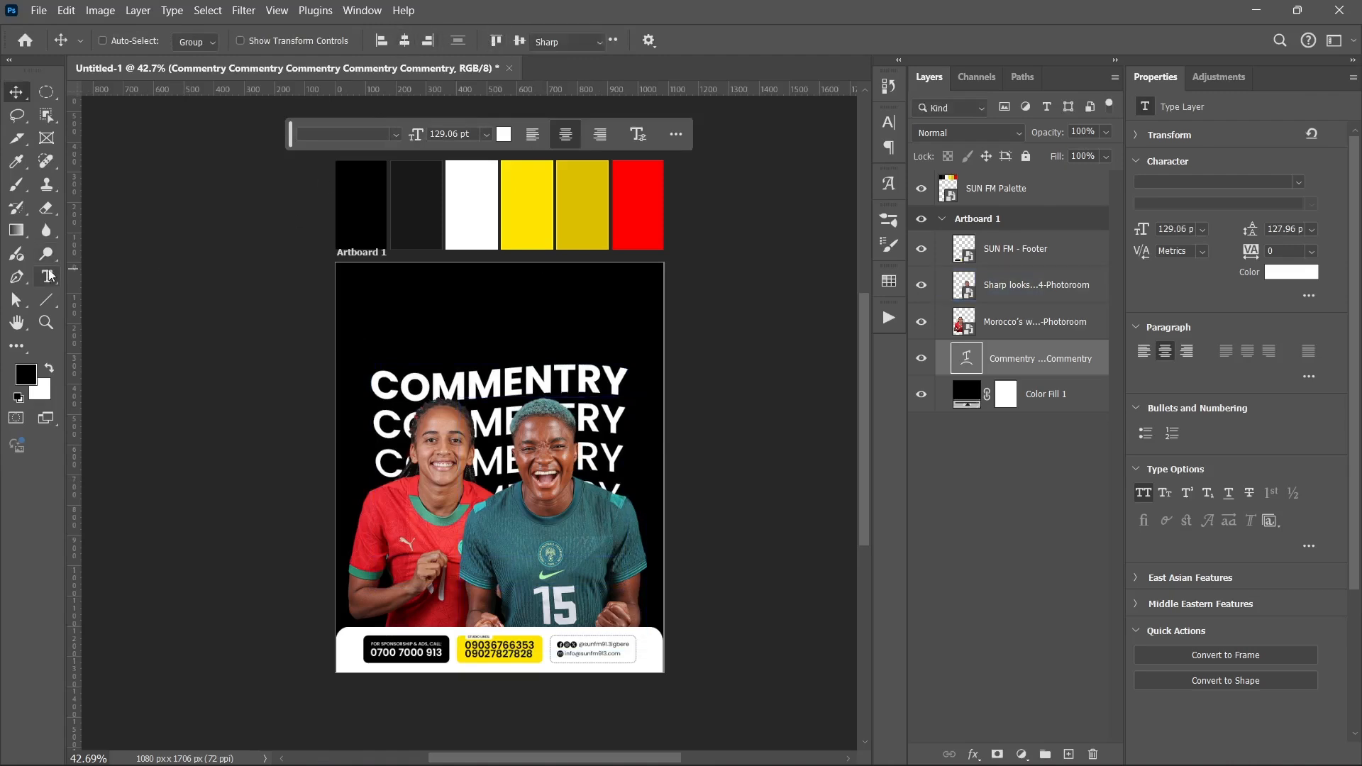
click(407, 326)
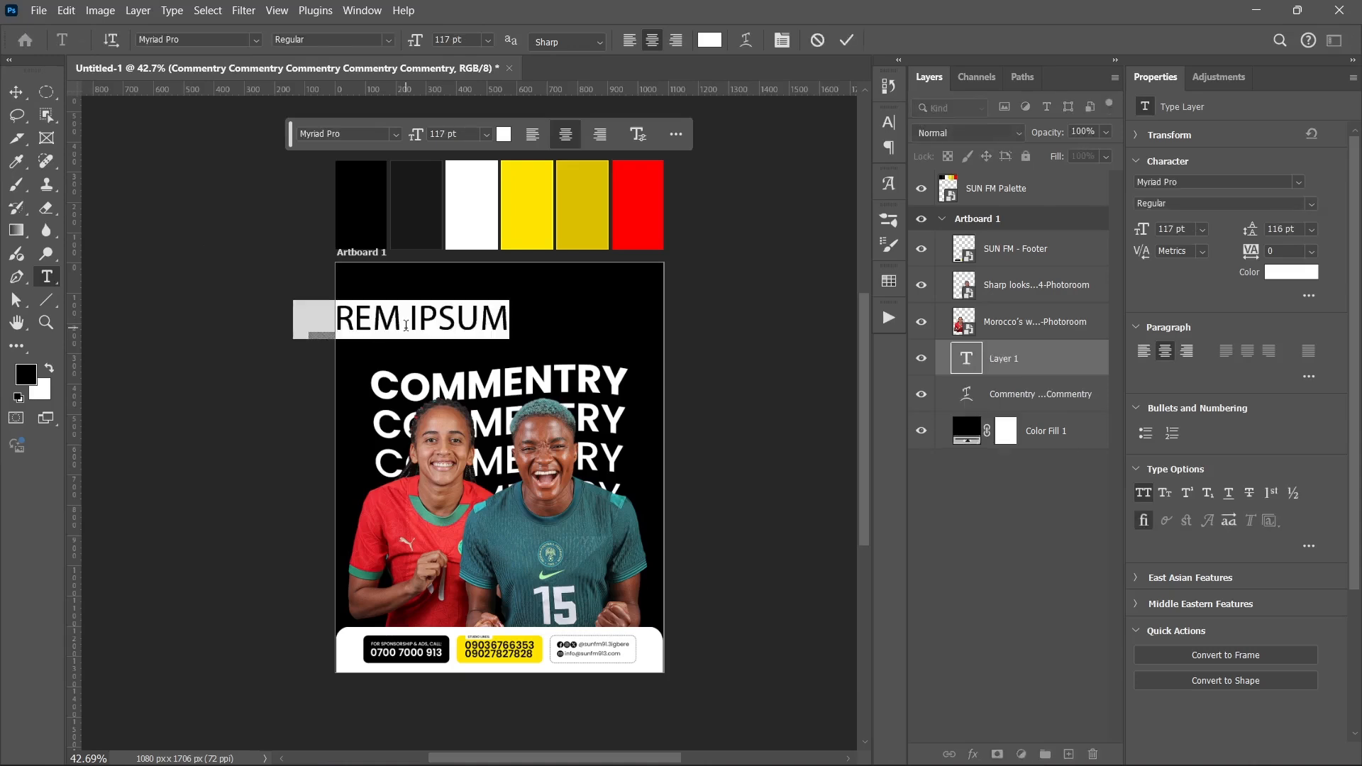
text(LIVE)
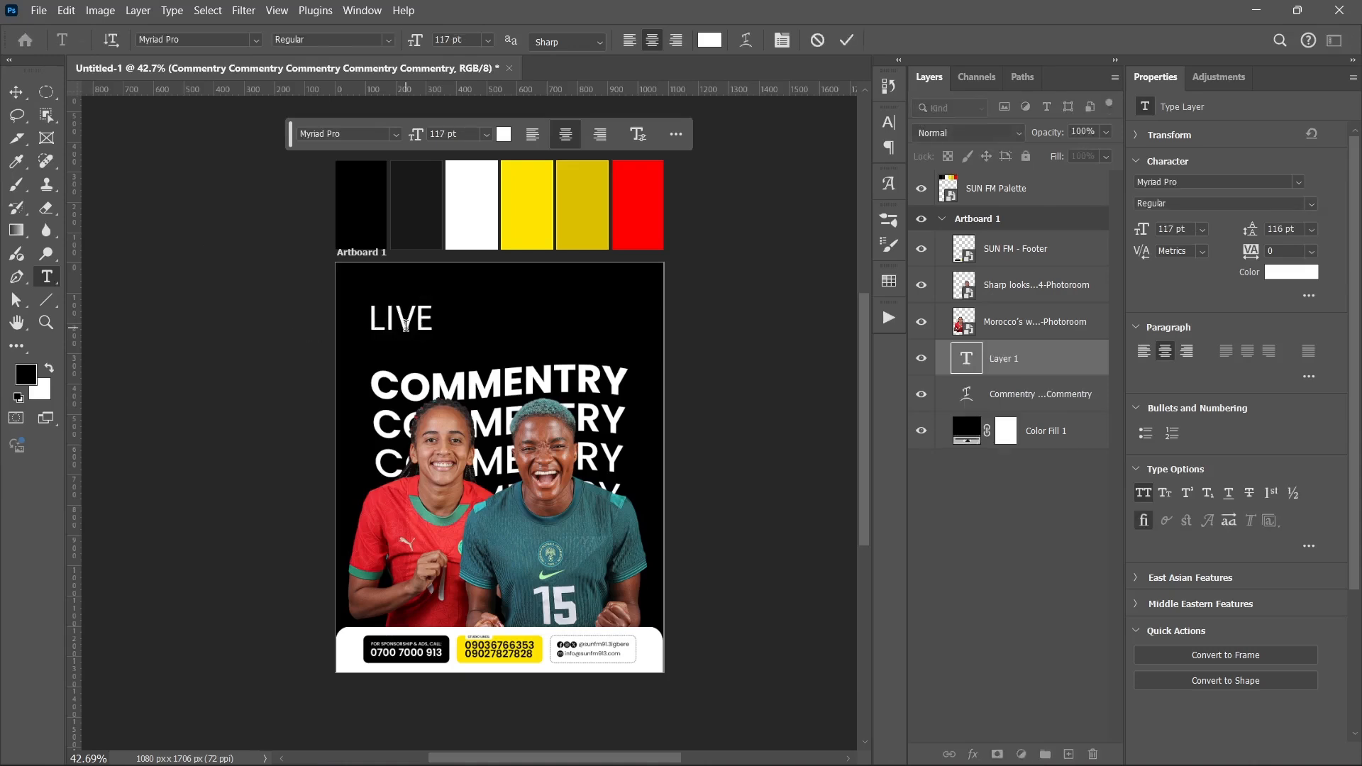
key(ctrl+Return)
key(v)
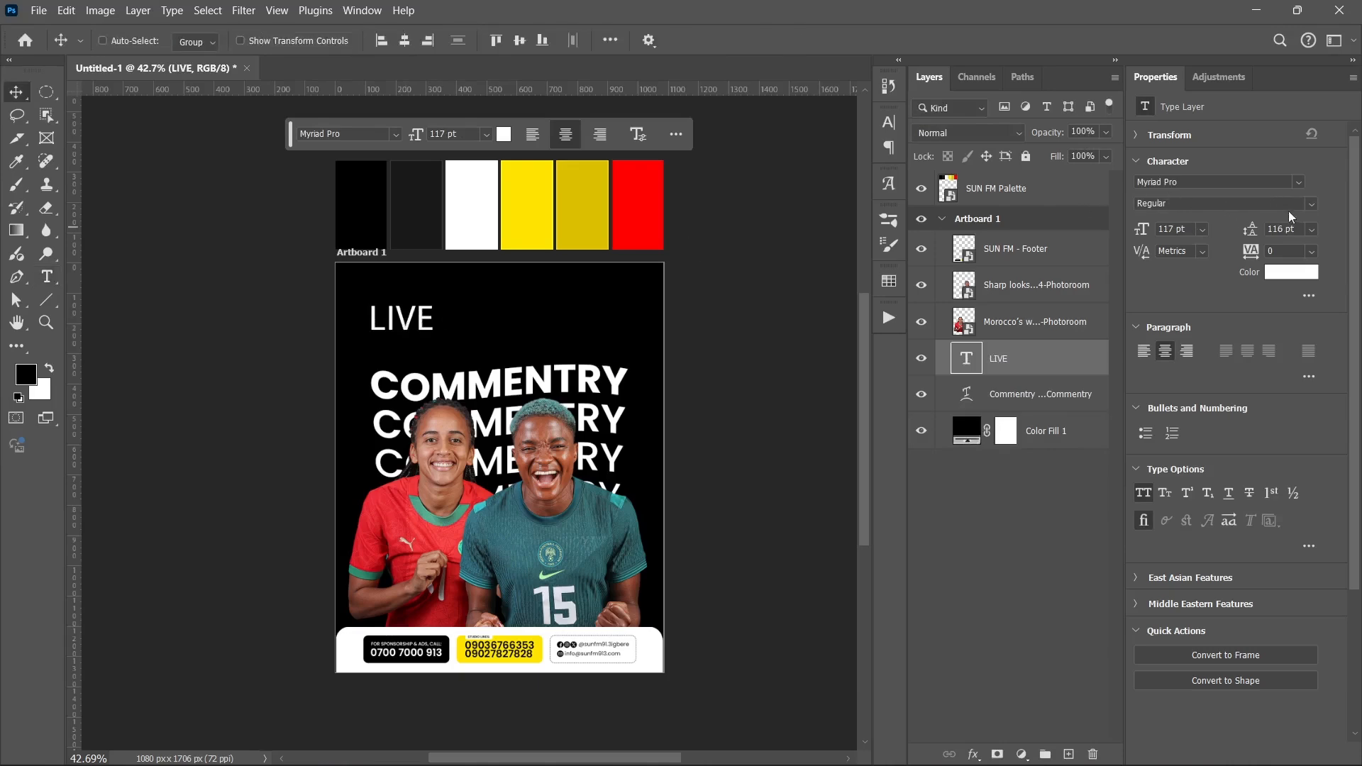
Step: Set the LIVE text in Poppins Bold and centre it horizontally on the artboard
click(1298, 181)
scroll(1068, 274, down, 15)
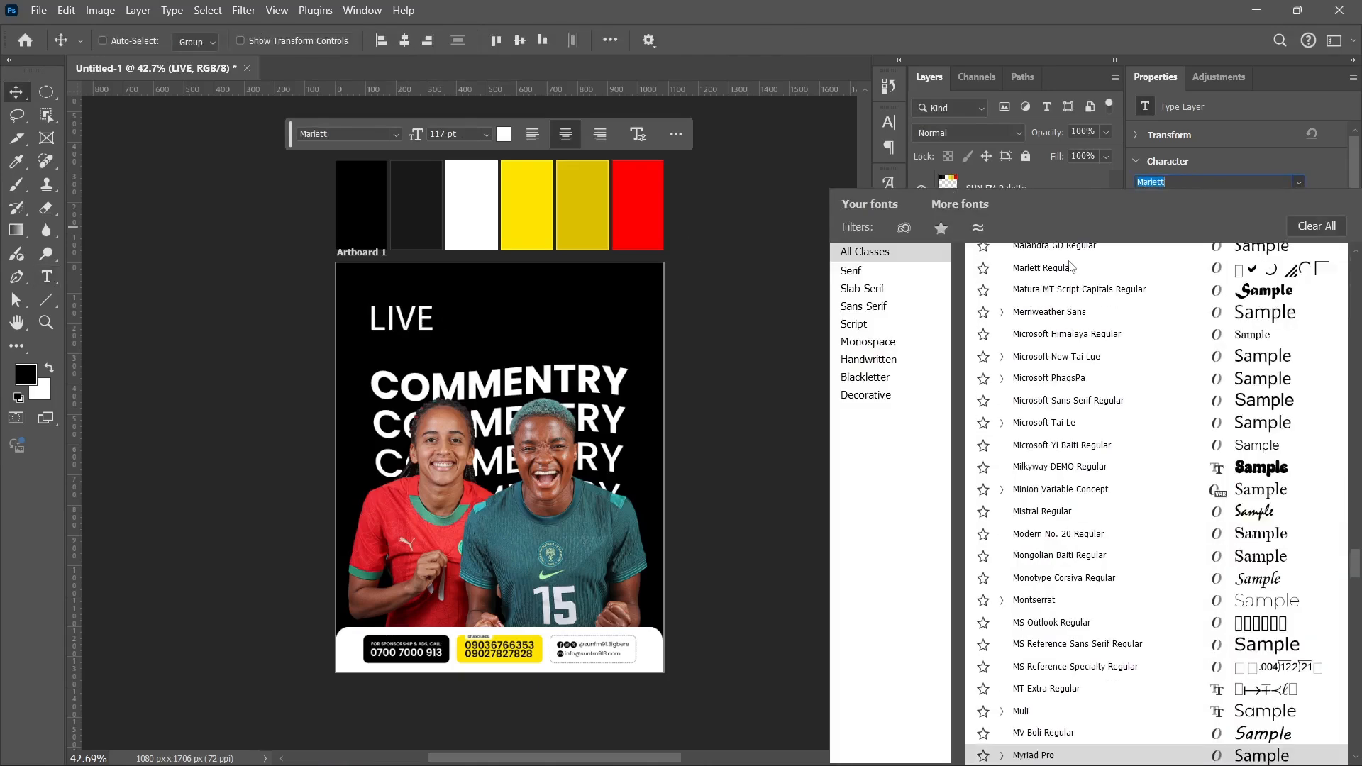
key(Escape)
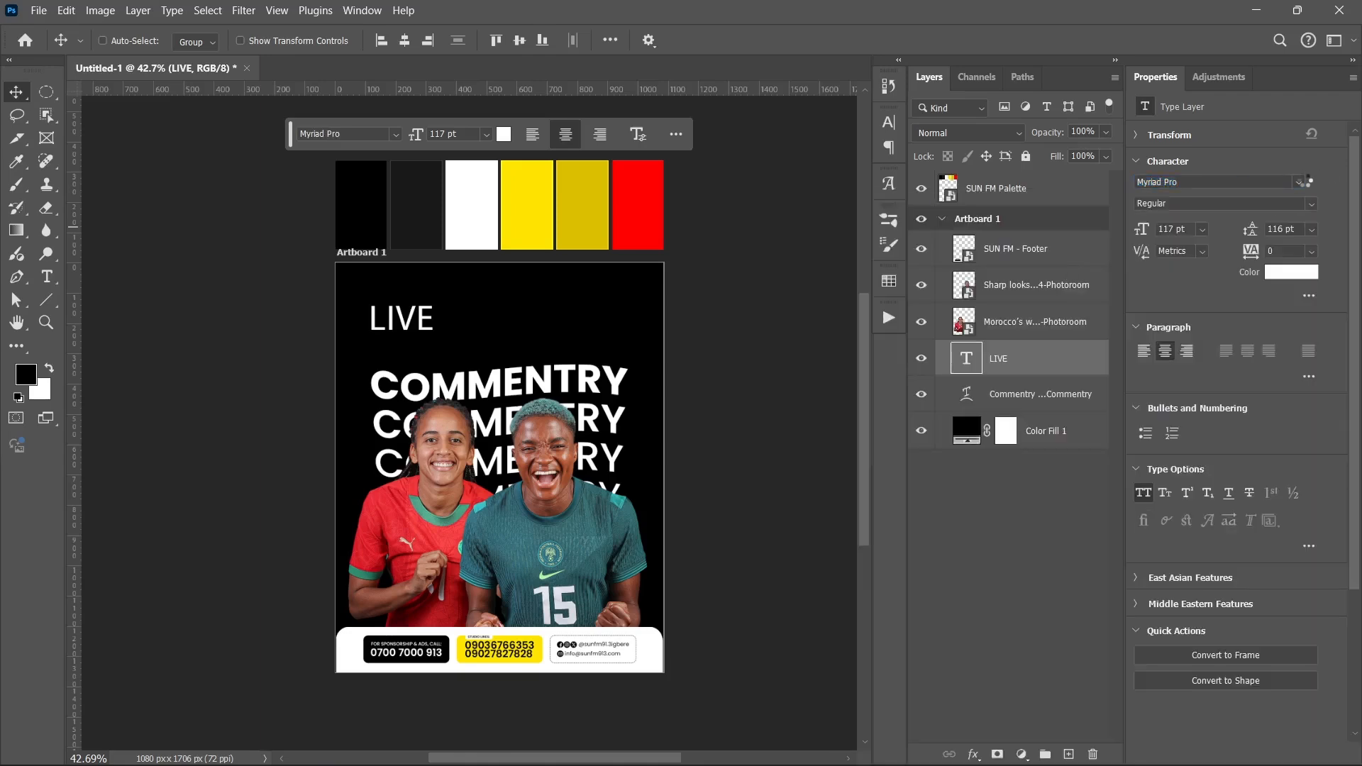
scroll(1300, 183, up, 3)
click(1297, 184)
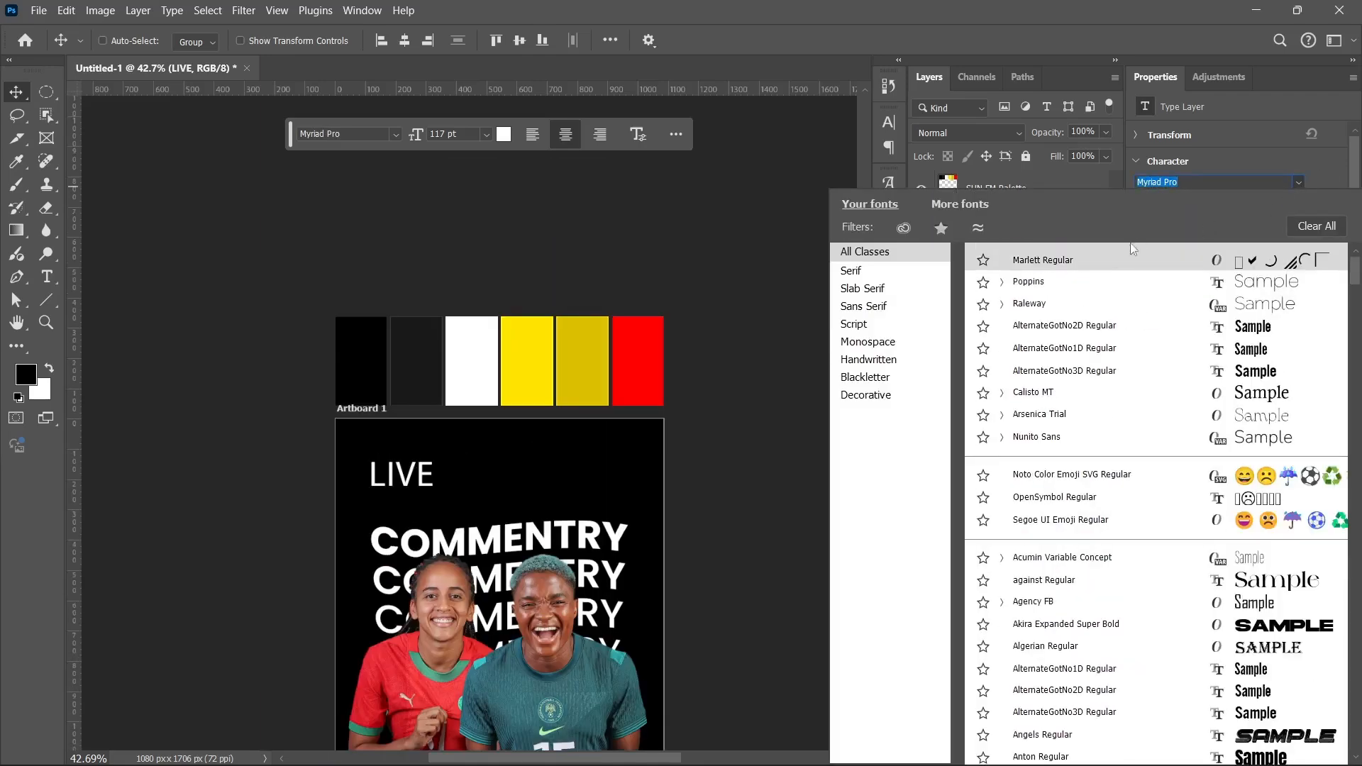
click(1026, 287)
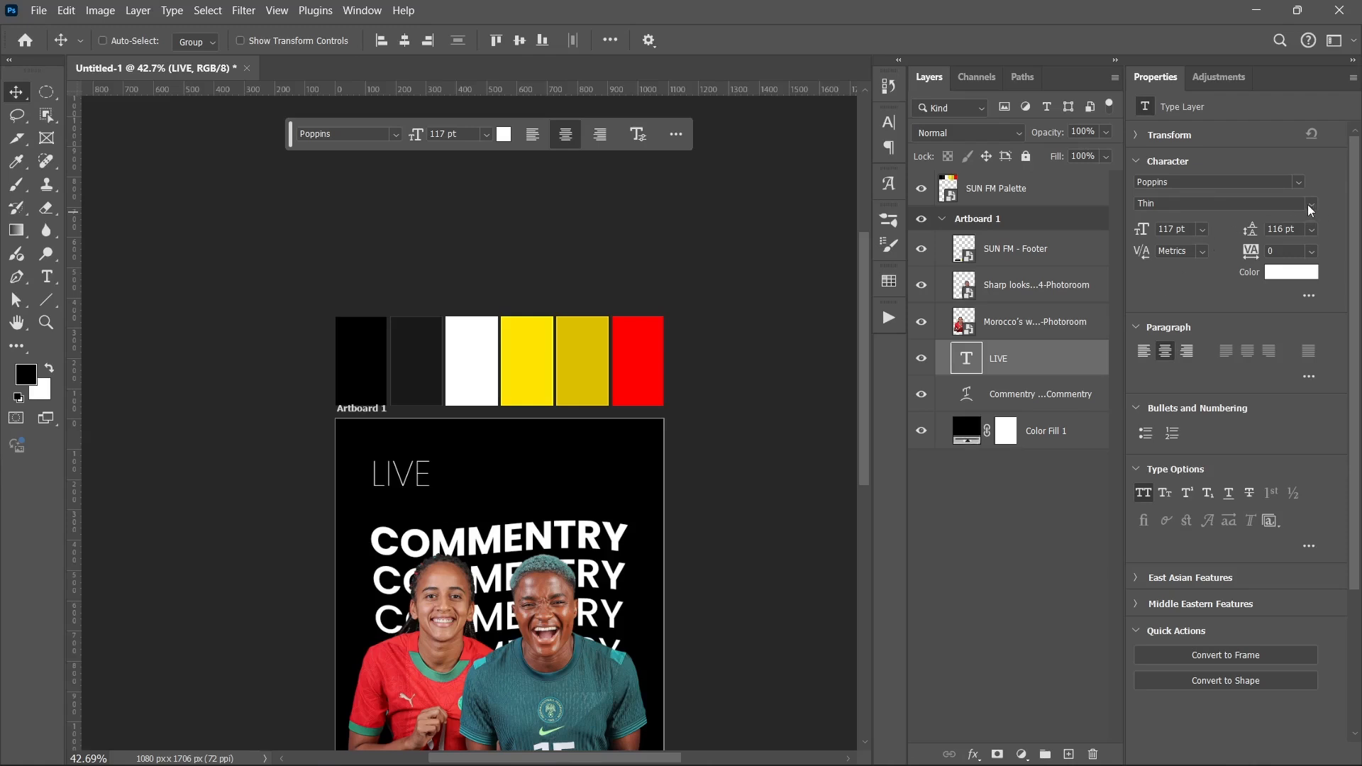
click(1310, 206)
click(1178, 486)
scroll(462, 477, down, 3)
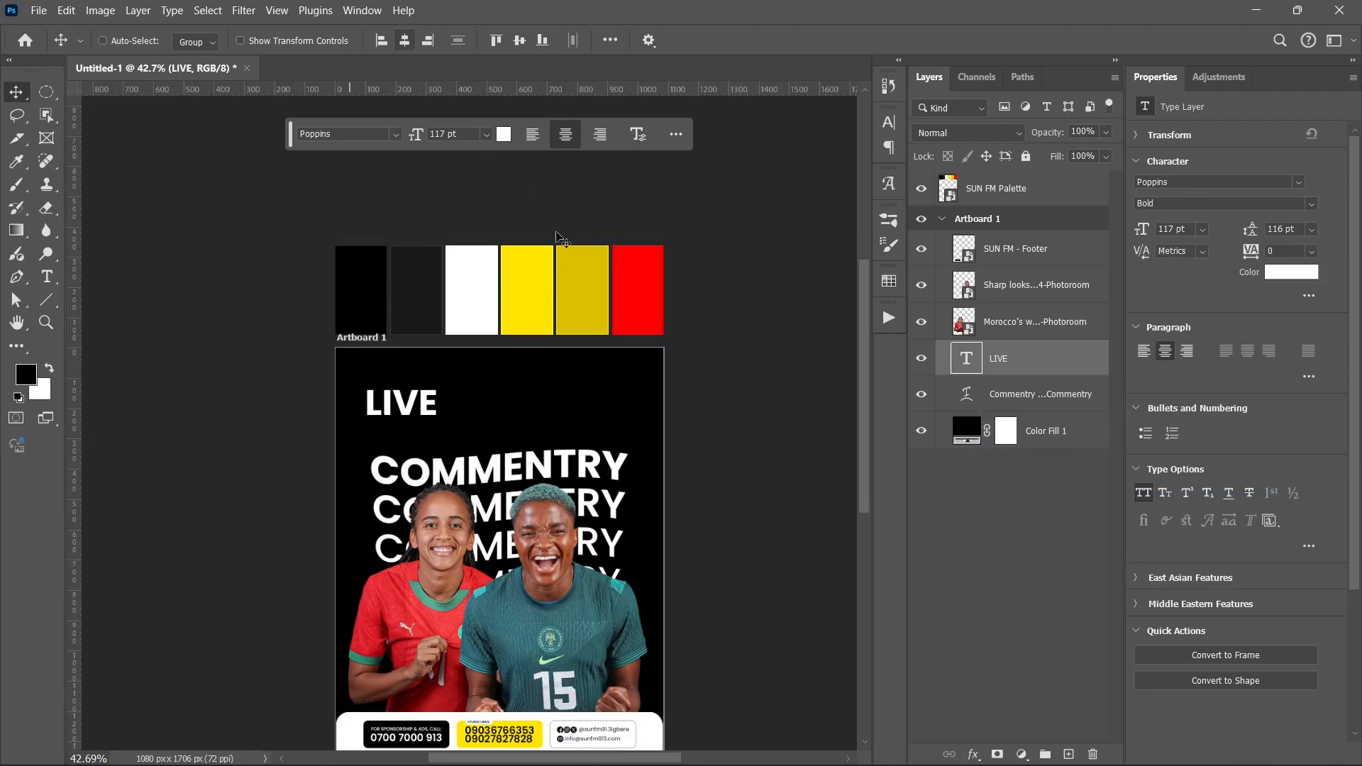
scroll(607, 310, down, 1)
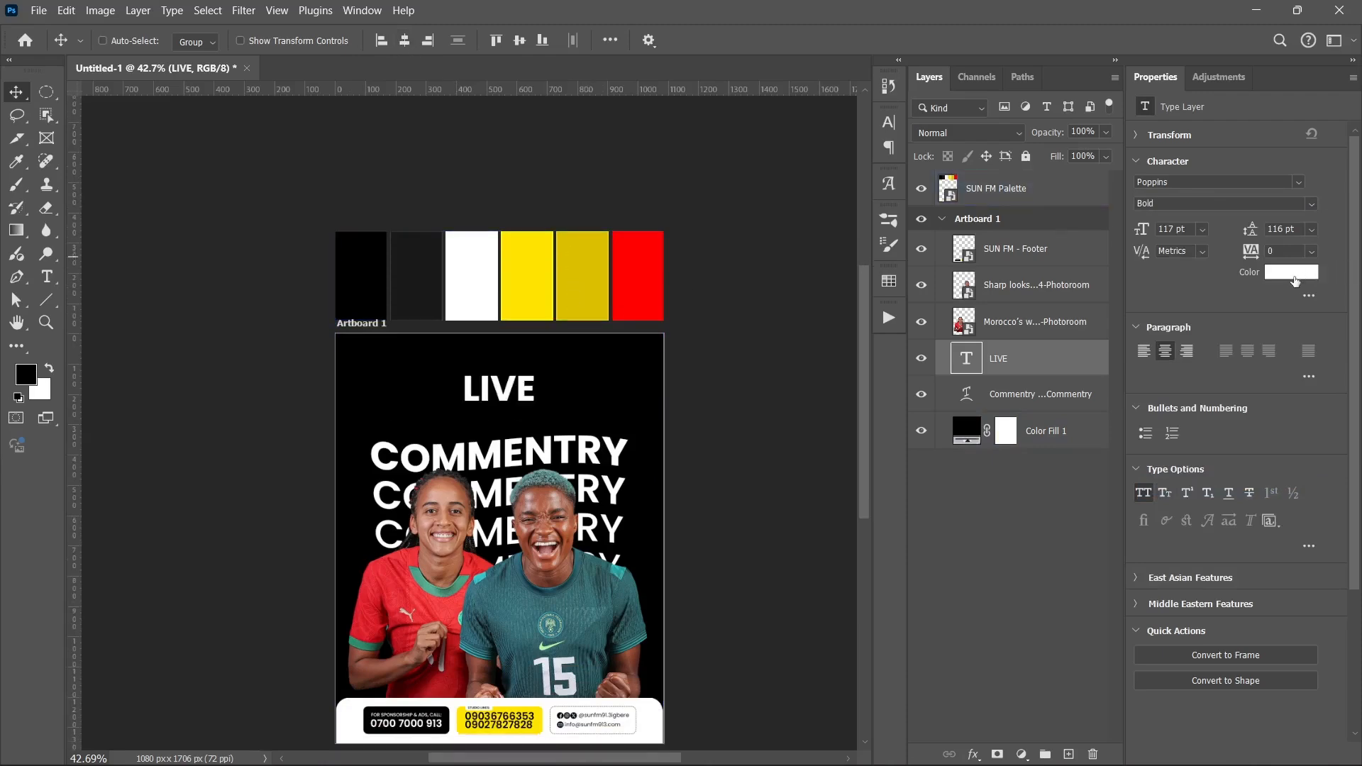
click(1292, 274)
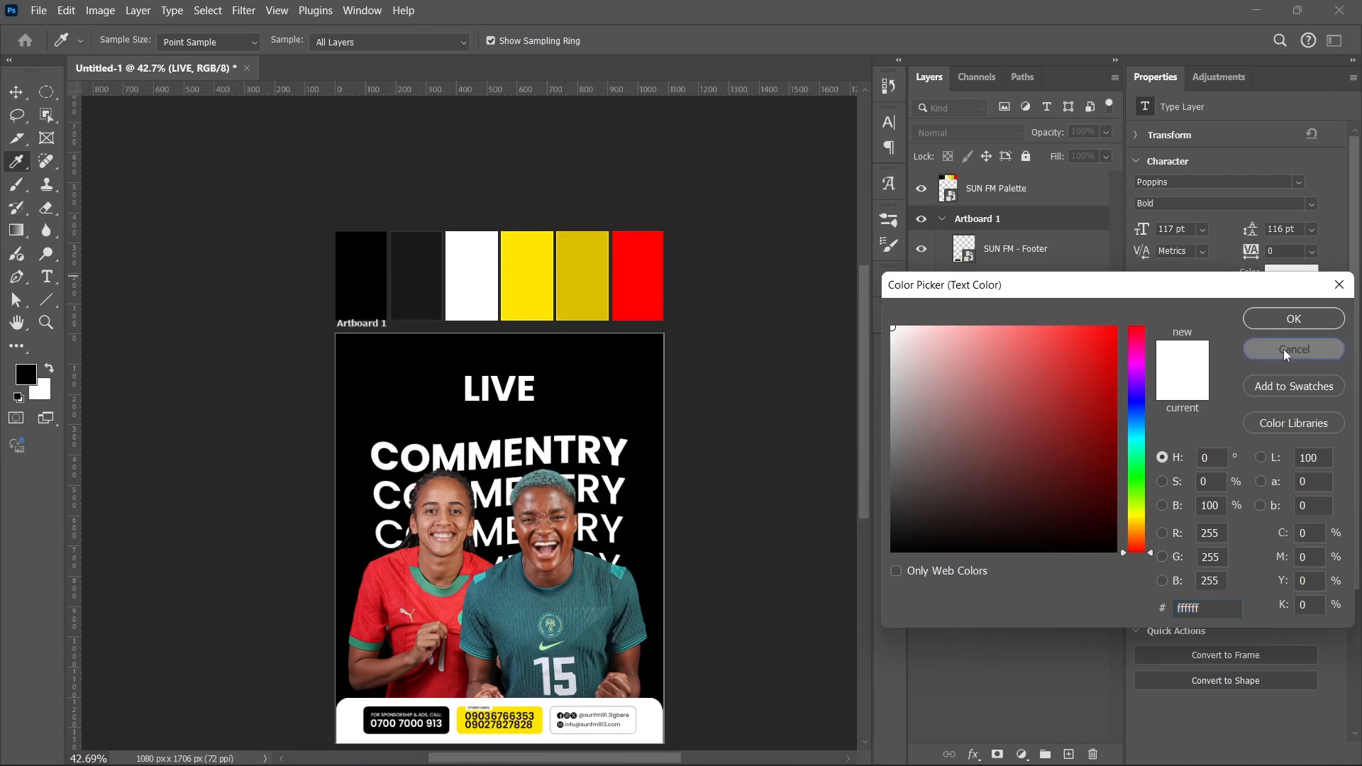
click(1284, 349)
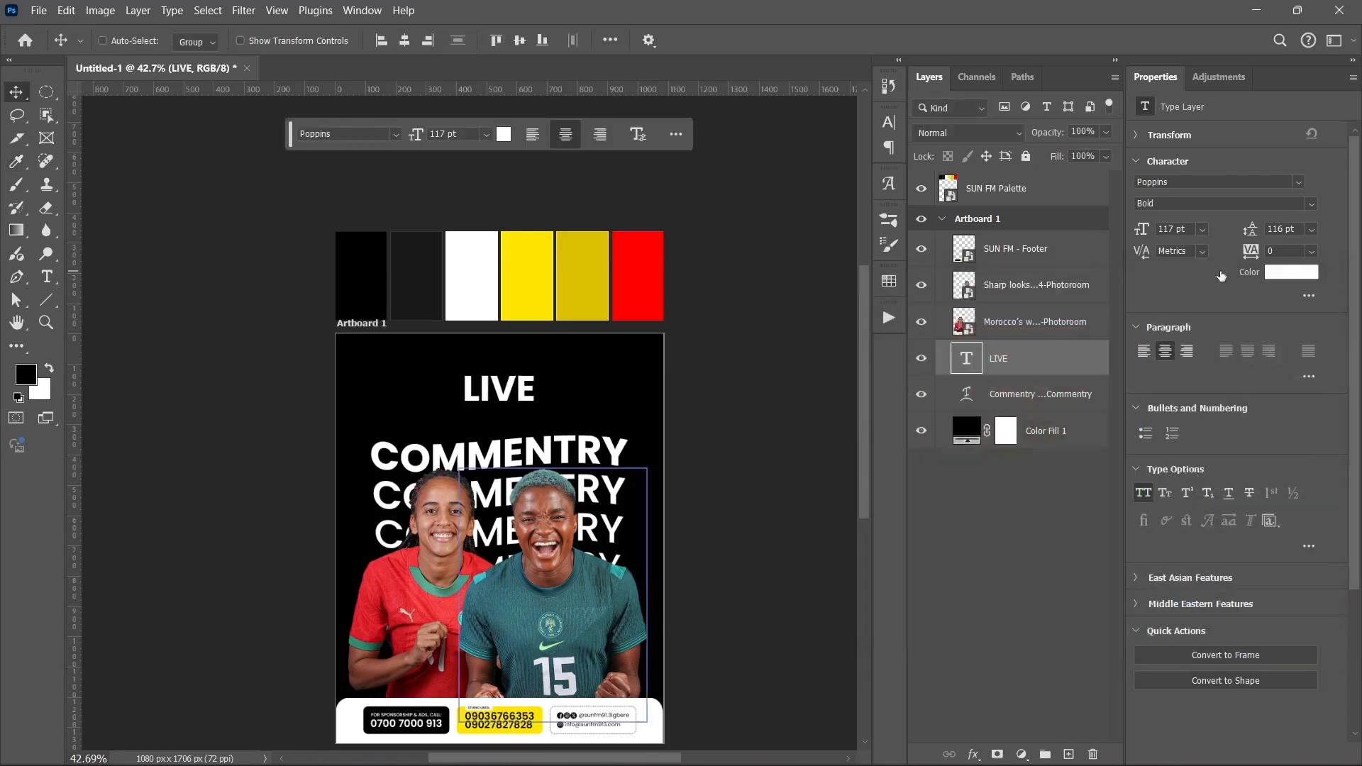
click(1032, 249)
click(1031, 332)
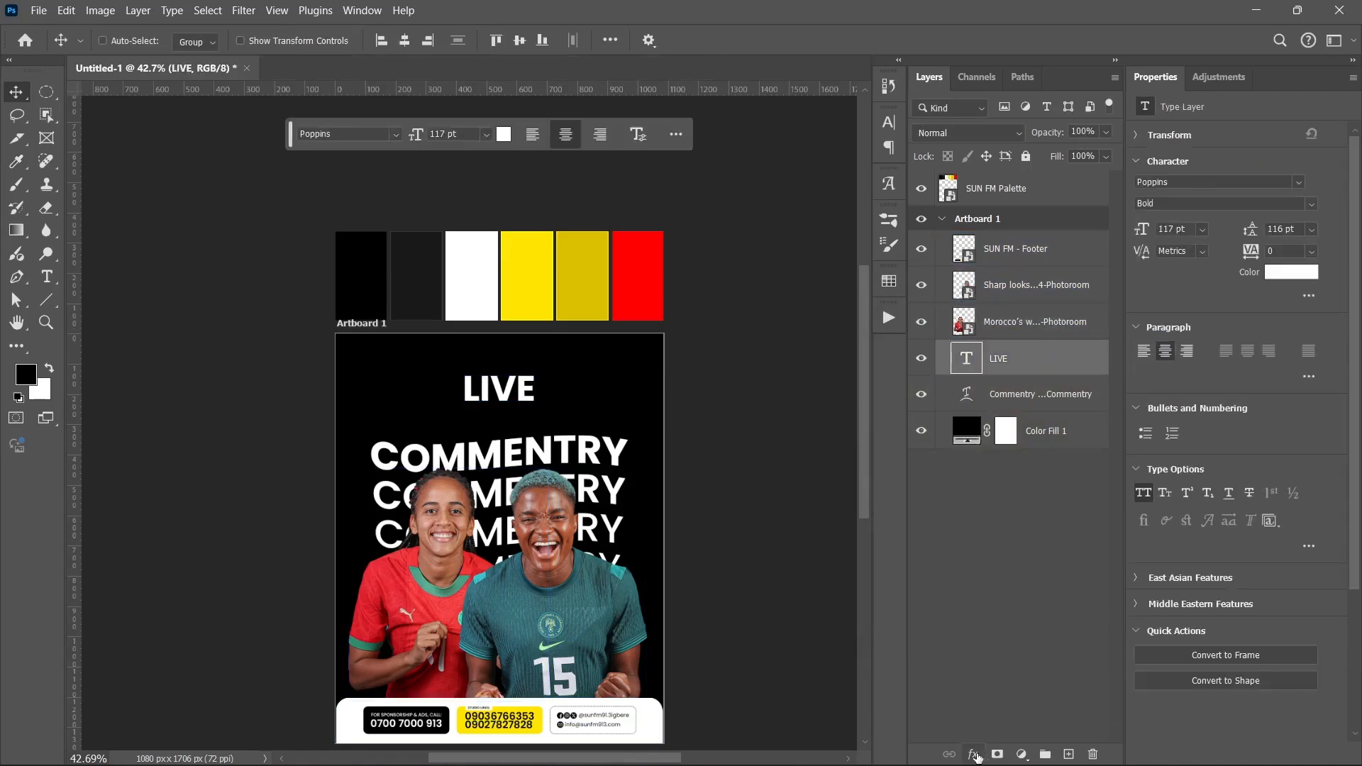
Step: Add a Gradient Overlay effect to the LIVE text layer
click(974, 754)
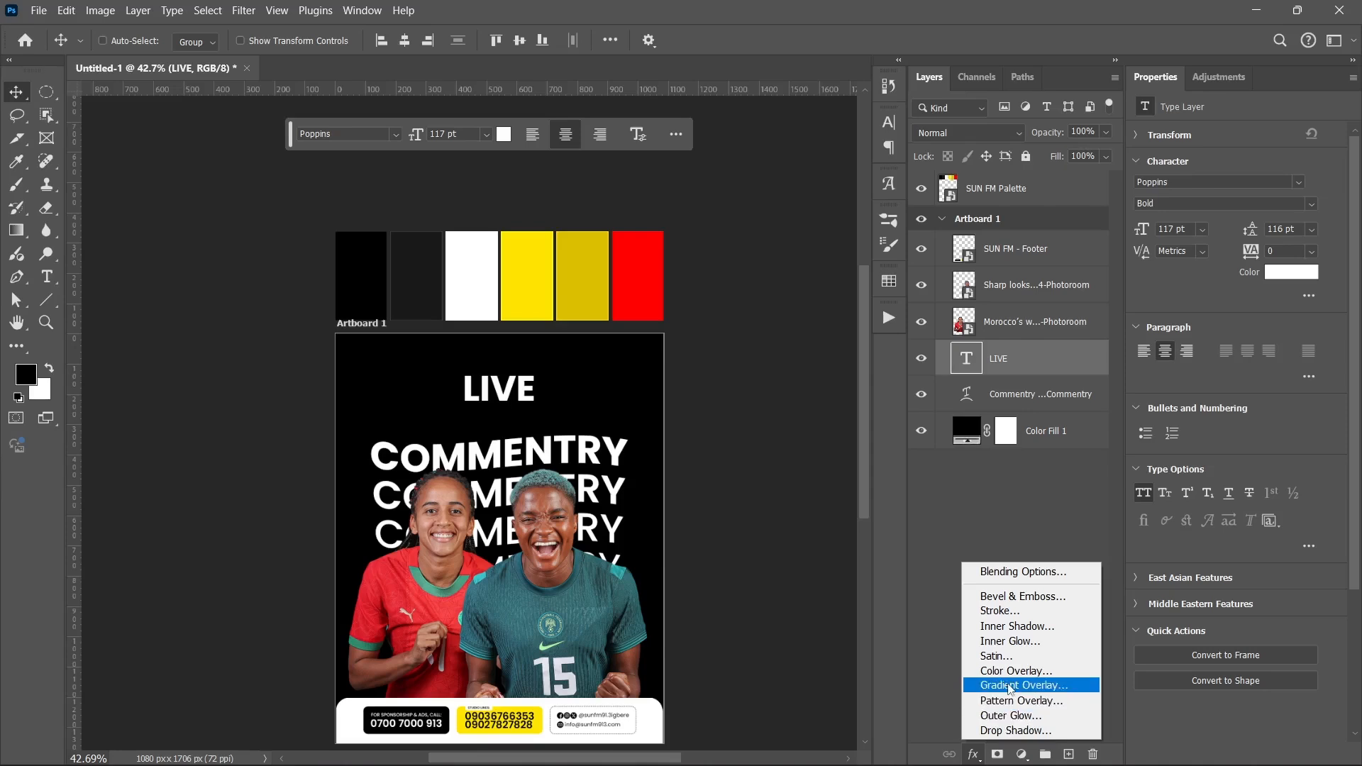
click(1013, 684)
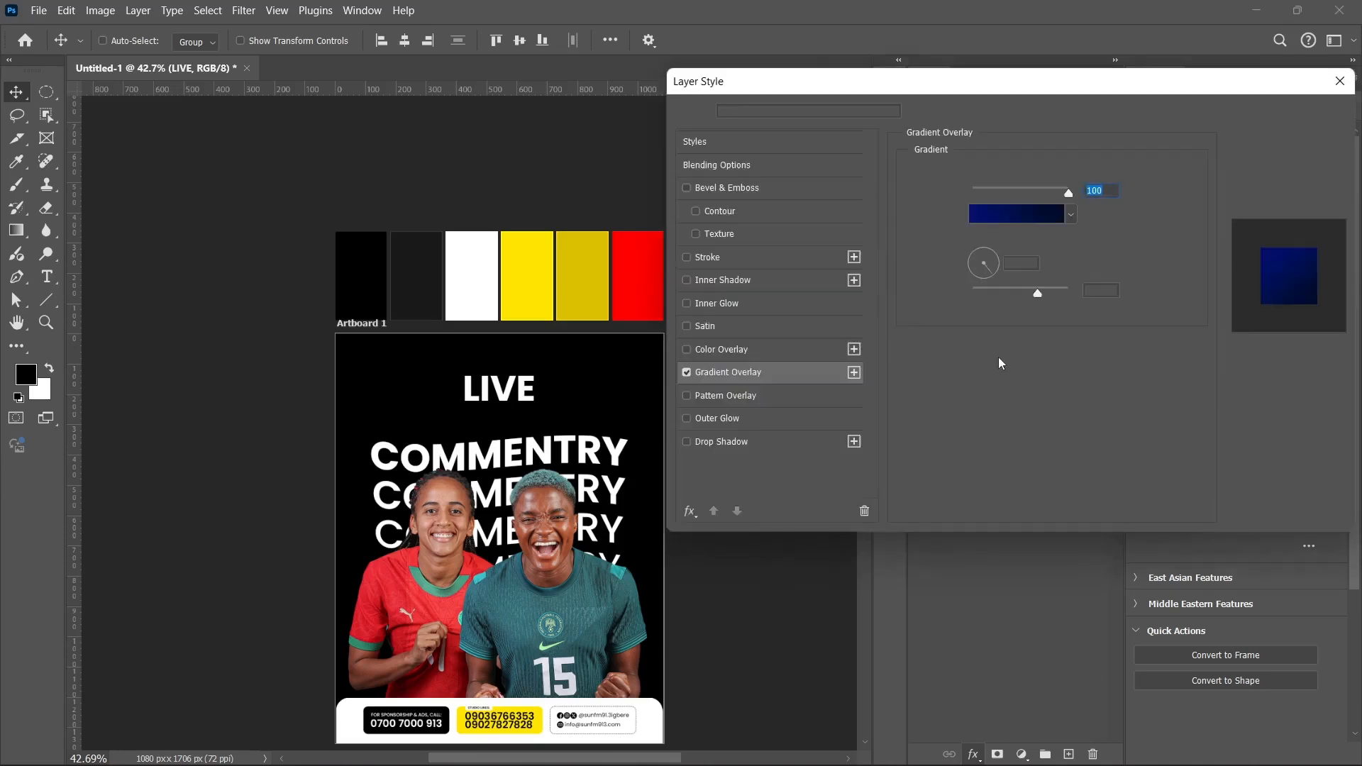
click(1027, 214)
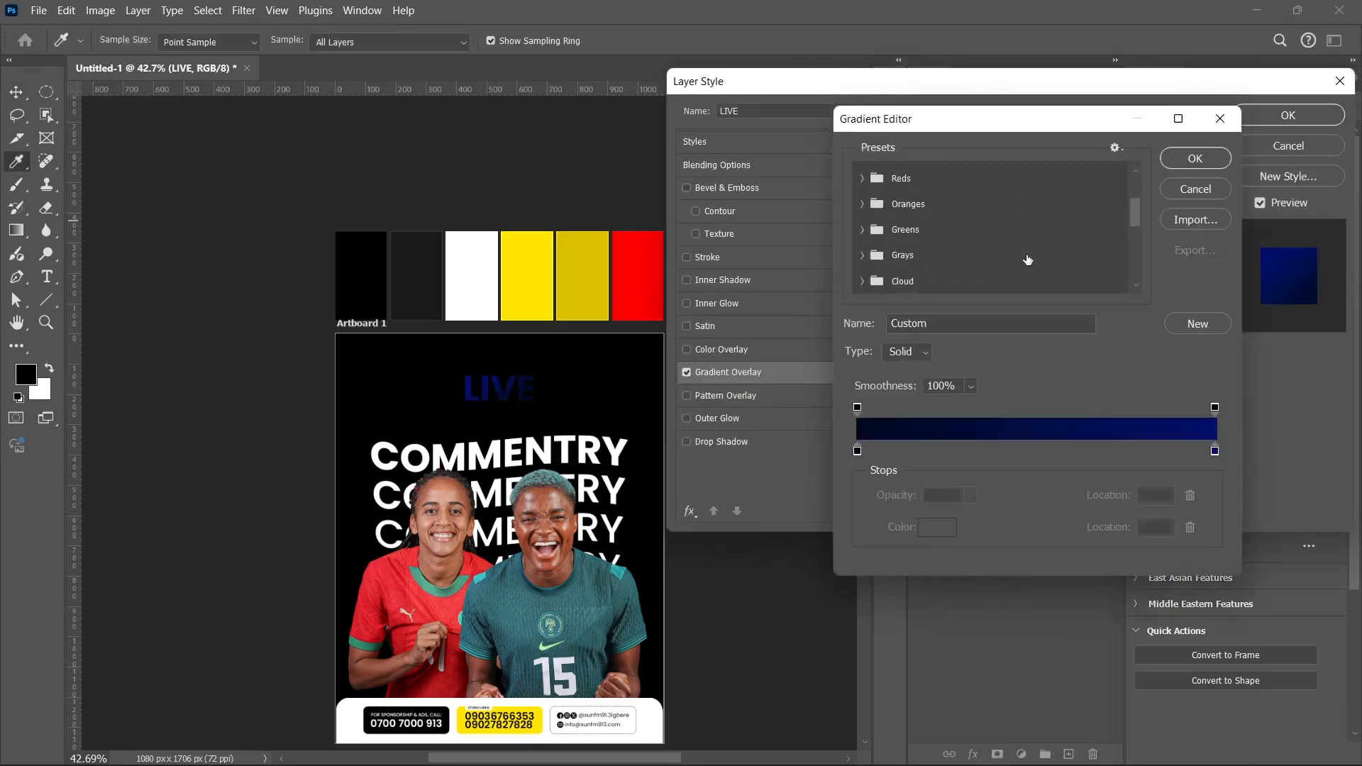
scroll(1026, 258, down, 5)
scroll(1026, 257, down, 3)
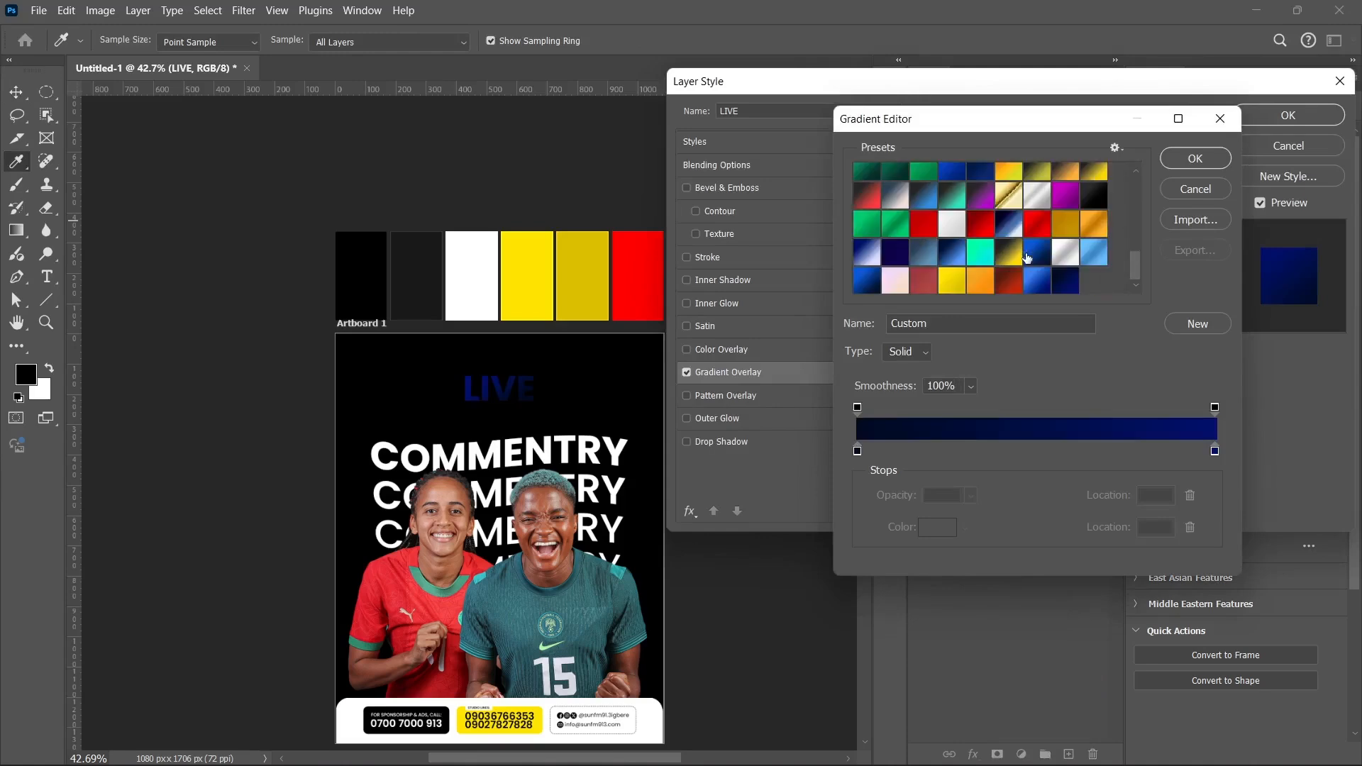
click(991, 281)
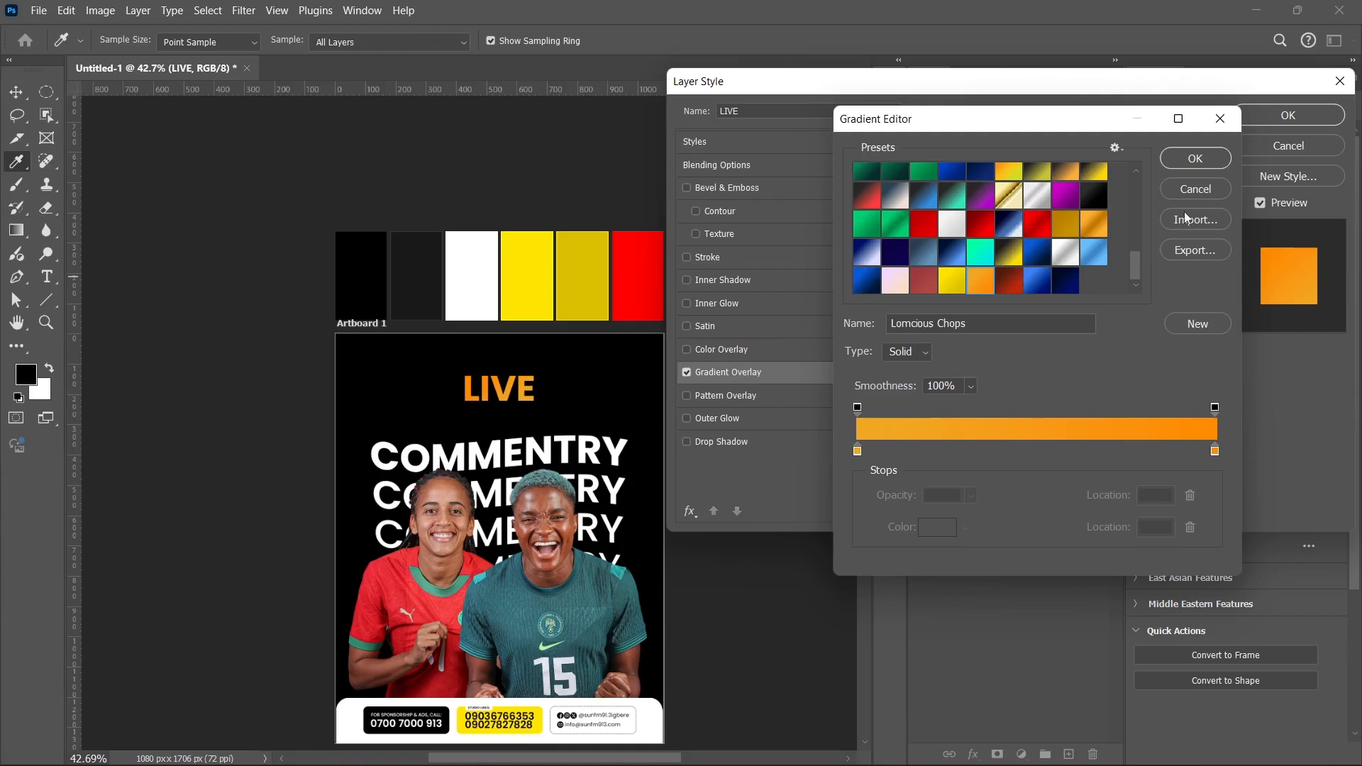
click(1189, 190)
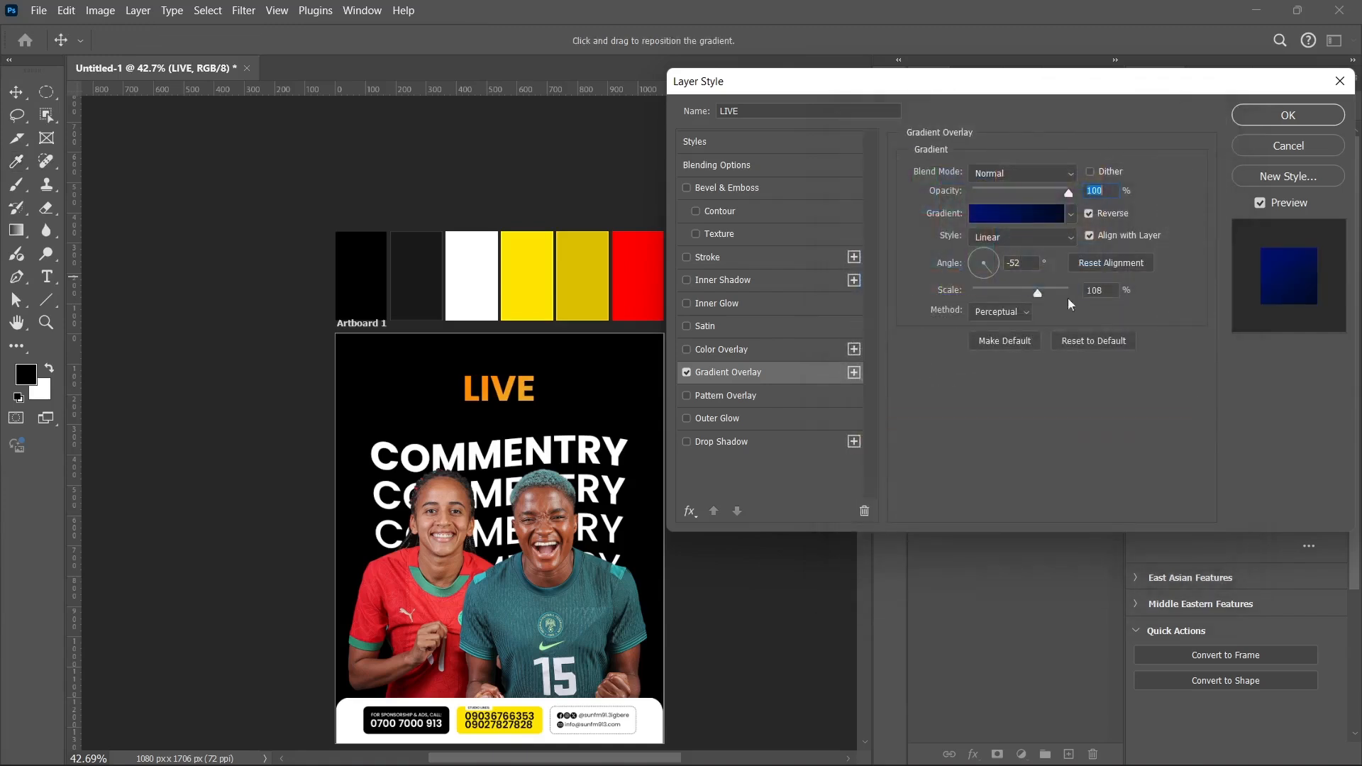
Step: Set the overlay gradient's start stop to the palette's bright yellow ffe500 and its end stop to the darker yellow dcc000
click(1012, 215)
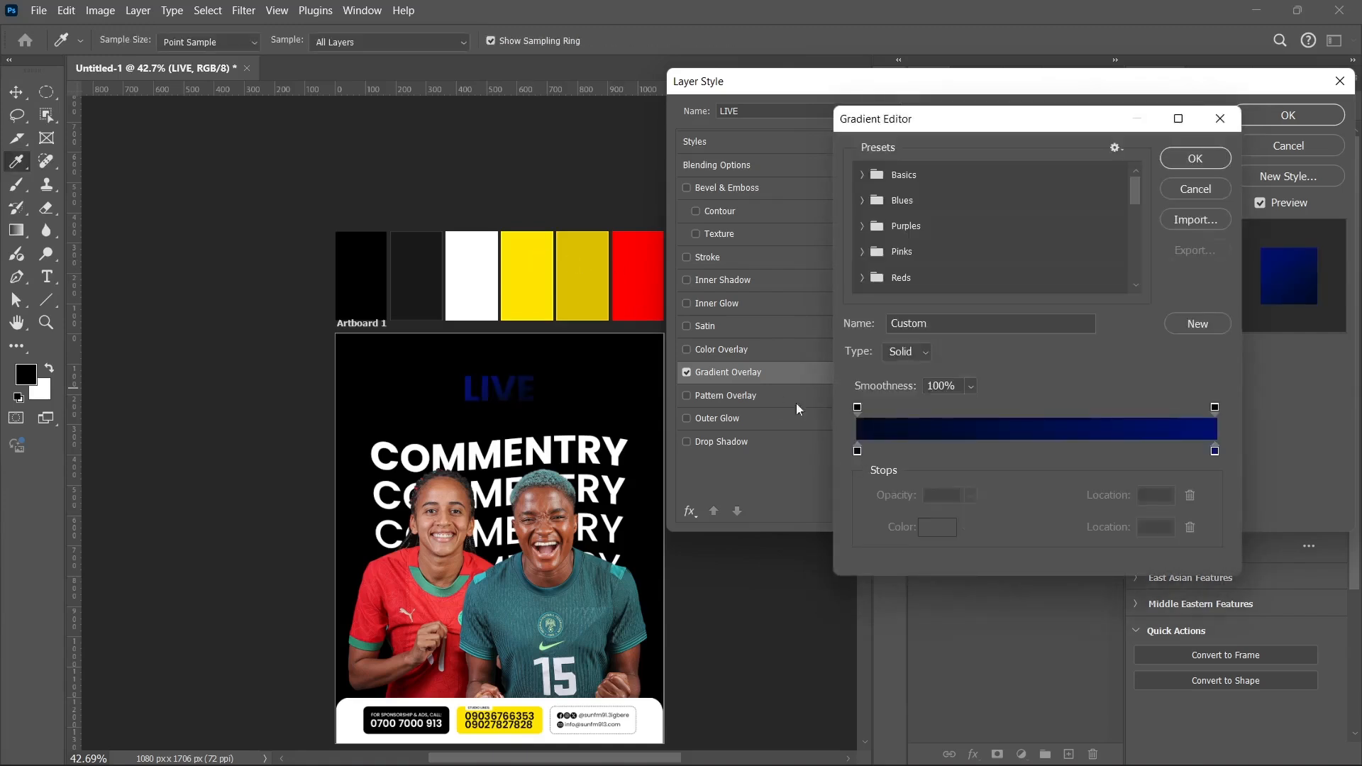
click(858, 451)
click(934, 528)
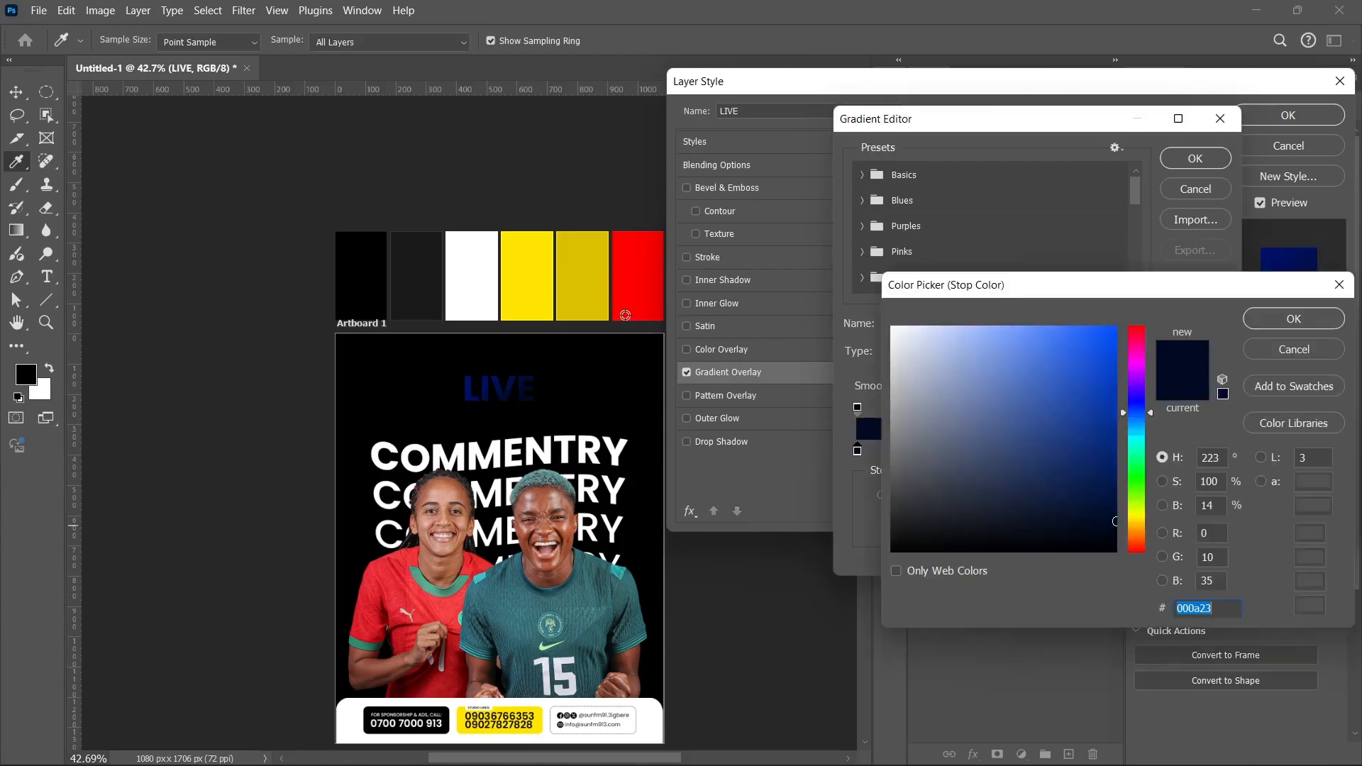
click(531, 264)
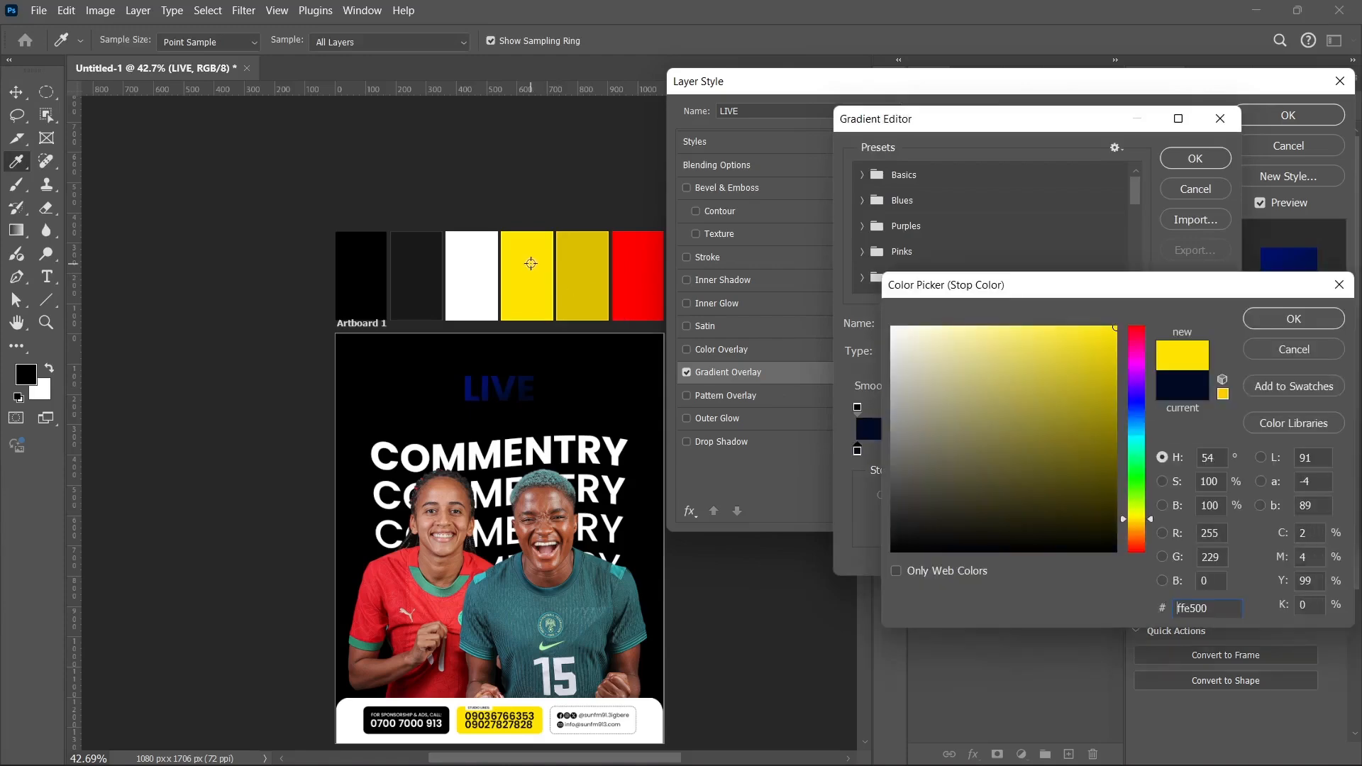
click(1293, 319)
click(1212, 454)
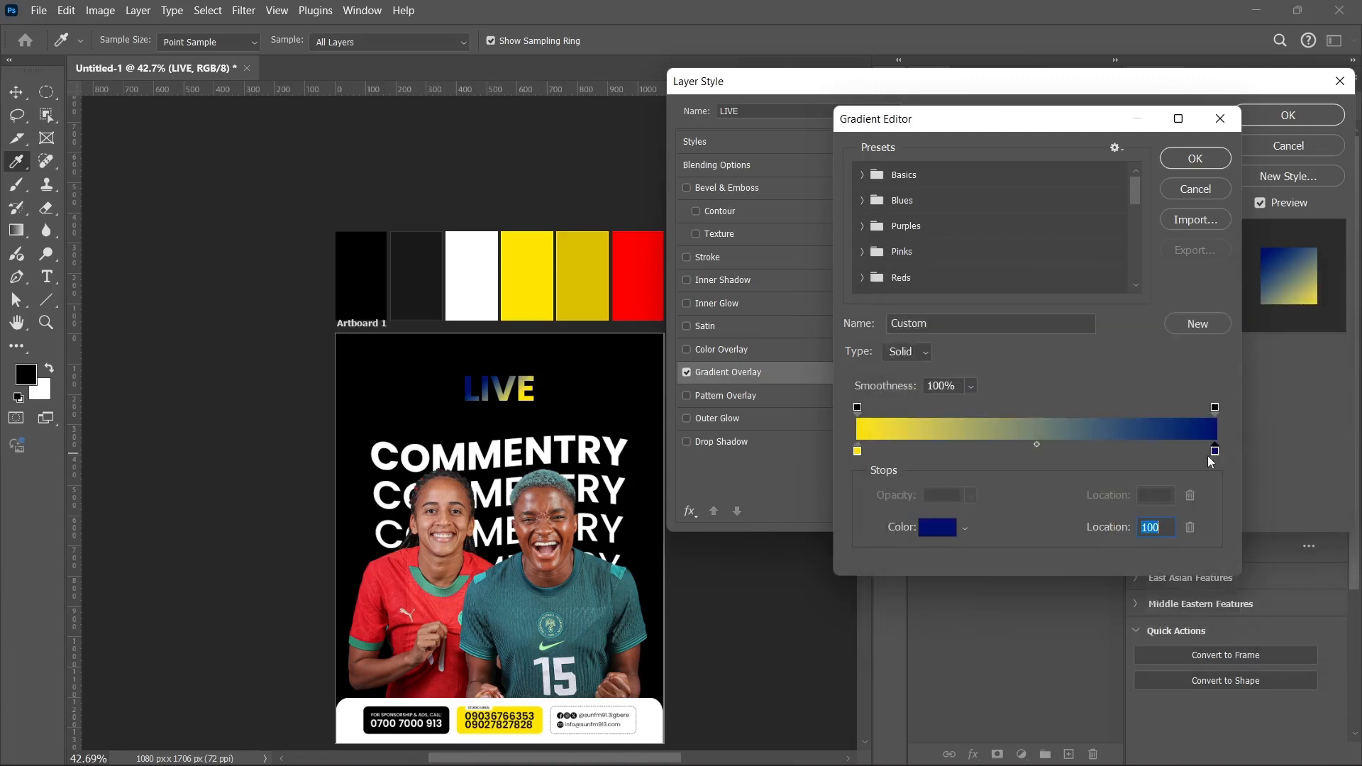
click(926, 534)
click(576, 257)
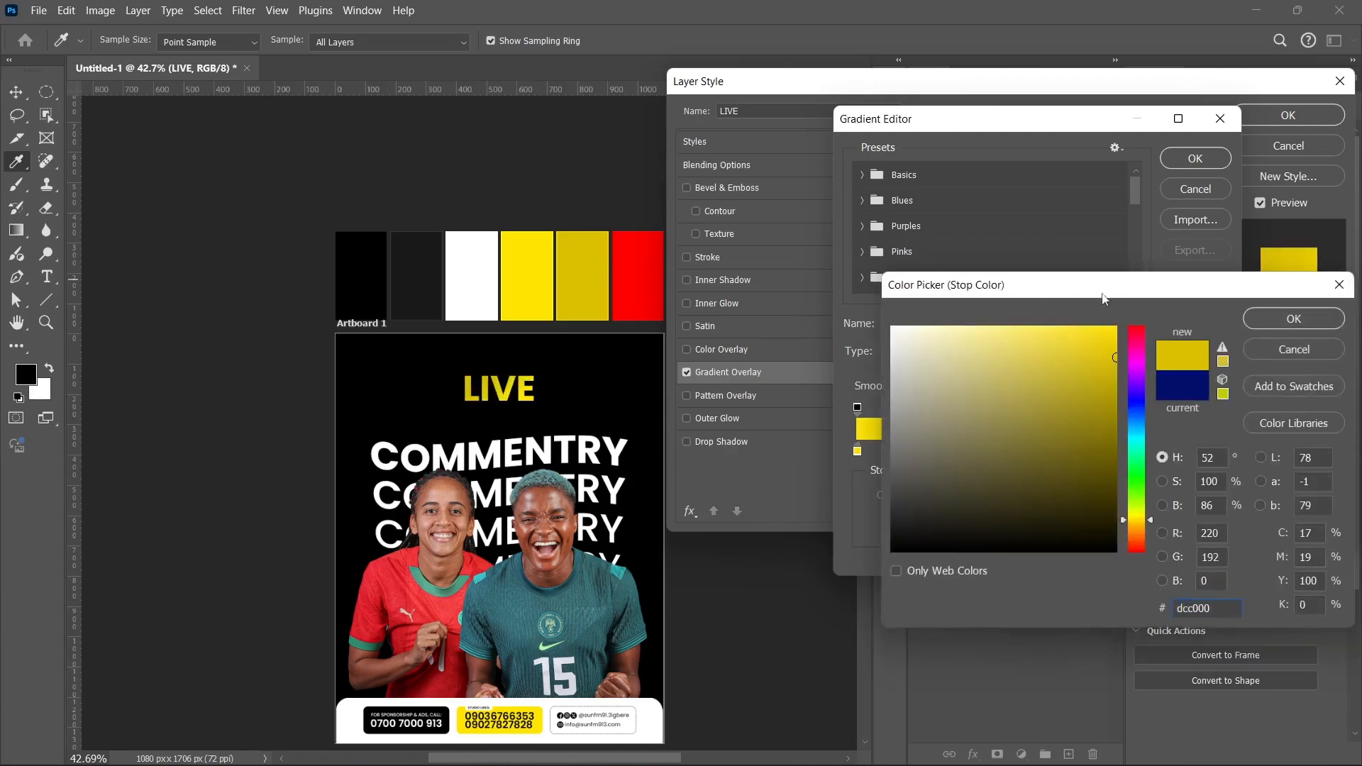
click(1287, 319)
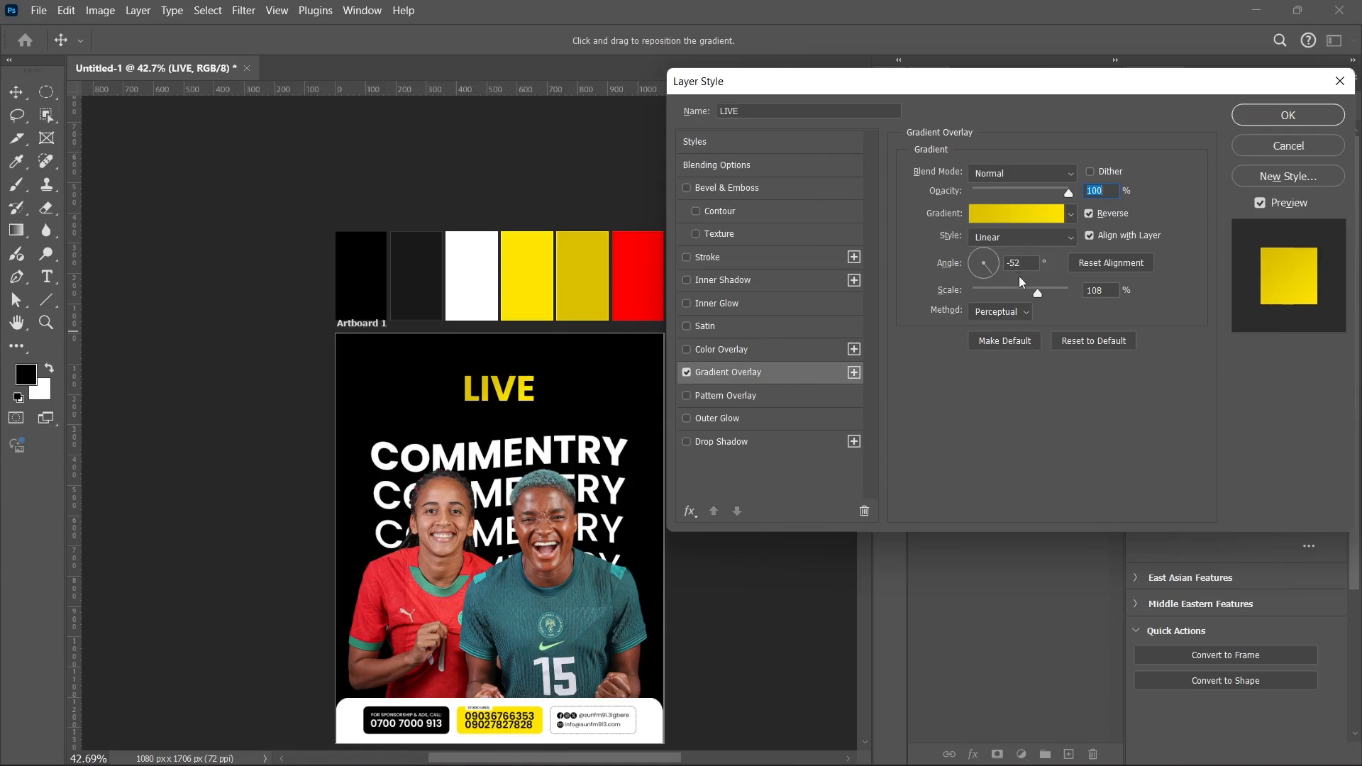
Step: Set the gradient overlay's scale to 114% and its angle to 136°, apply the style and collapse the LIVE layer's effects list
drag(1039, 288, 1042, 289)
click(977, 270)
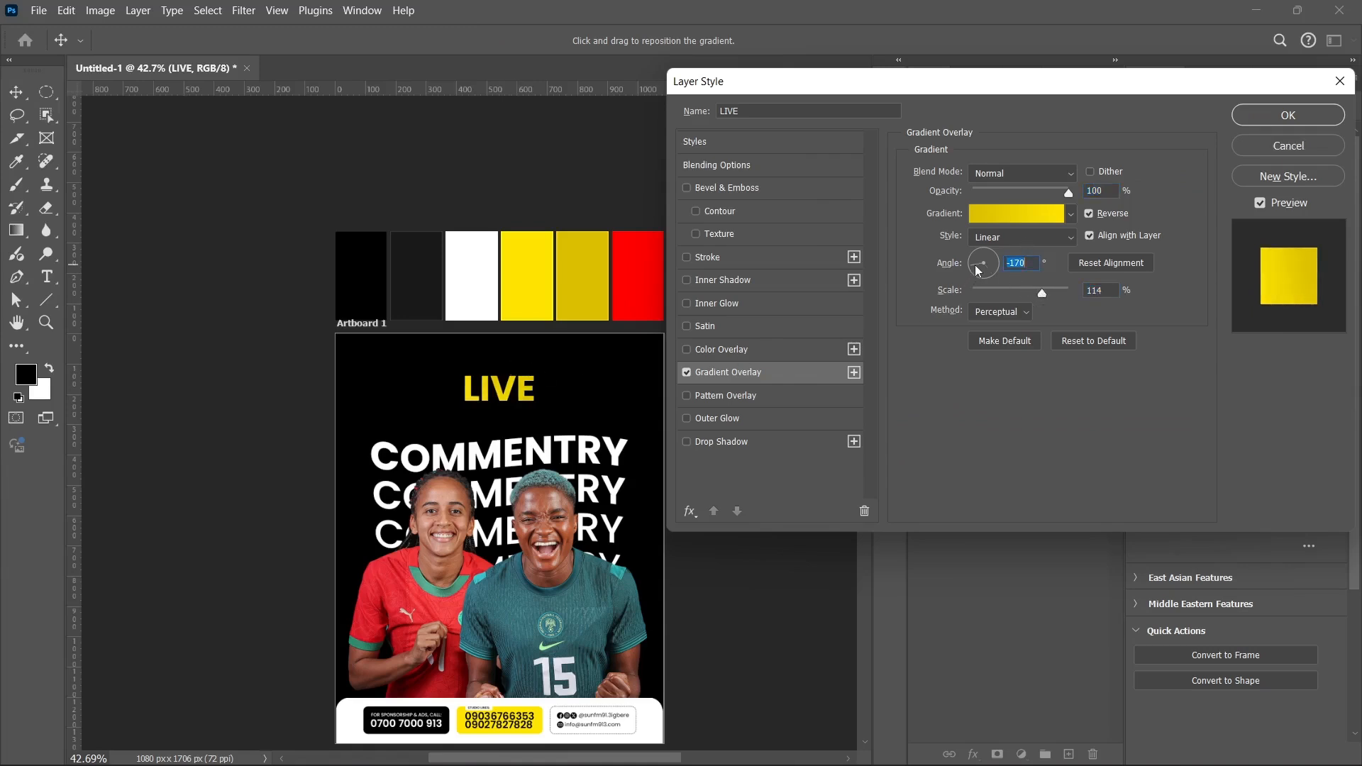
click(977, 261)
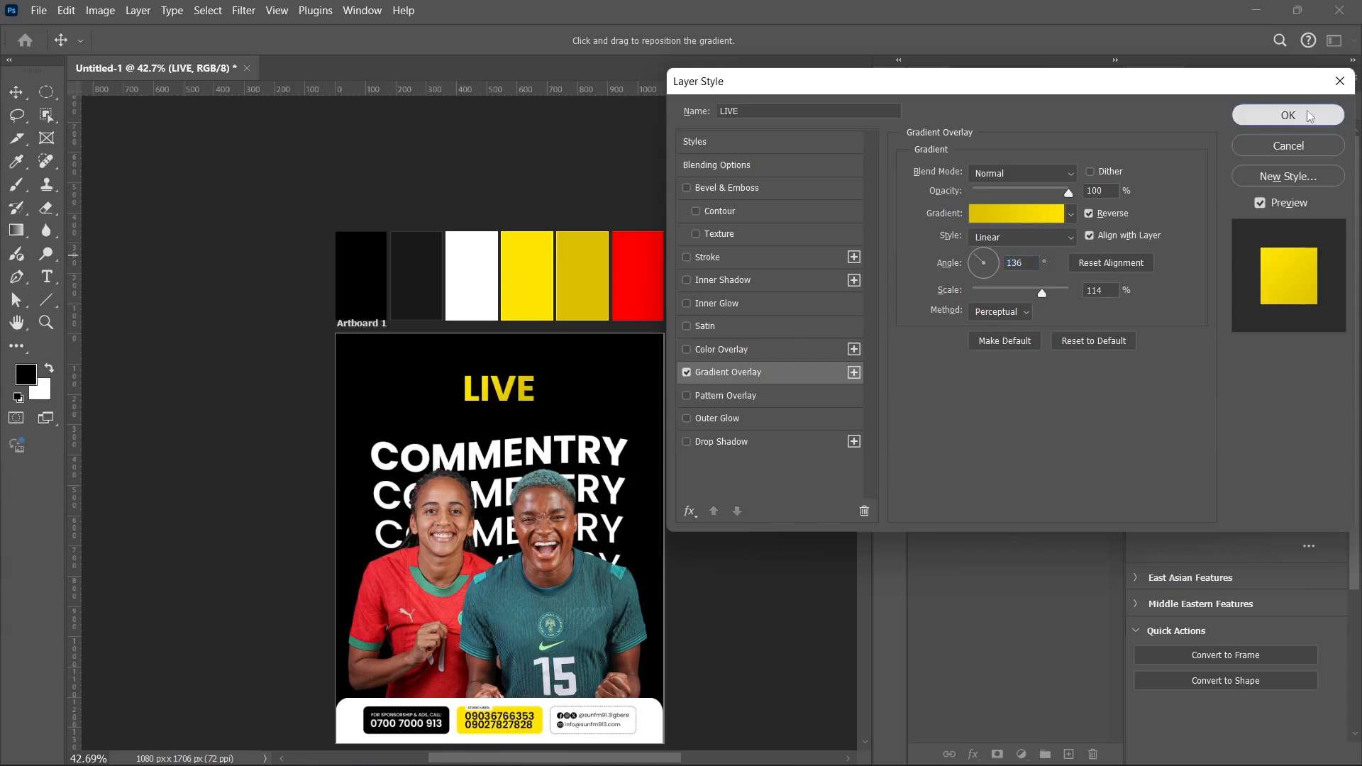
click(1288, 113)
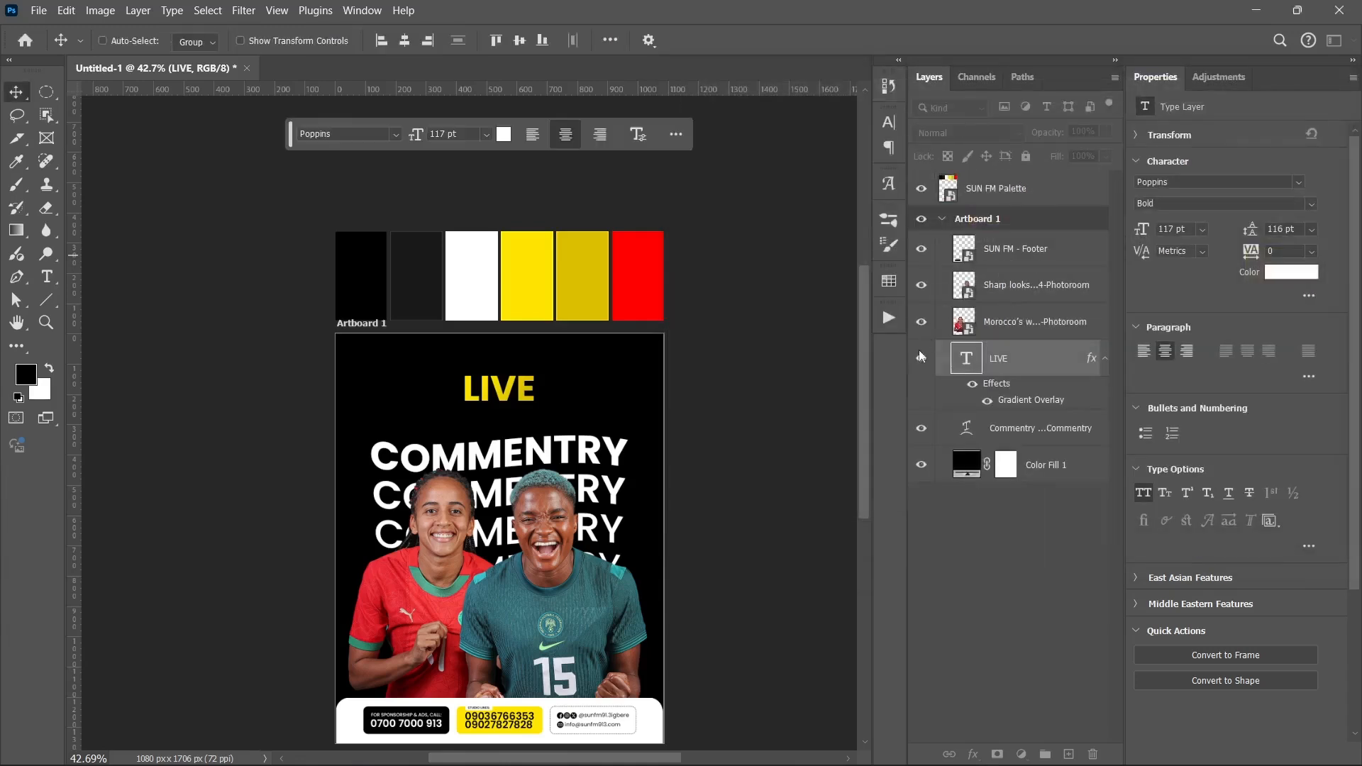
click(1104, 358)
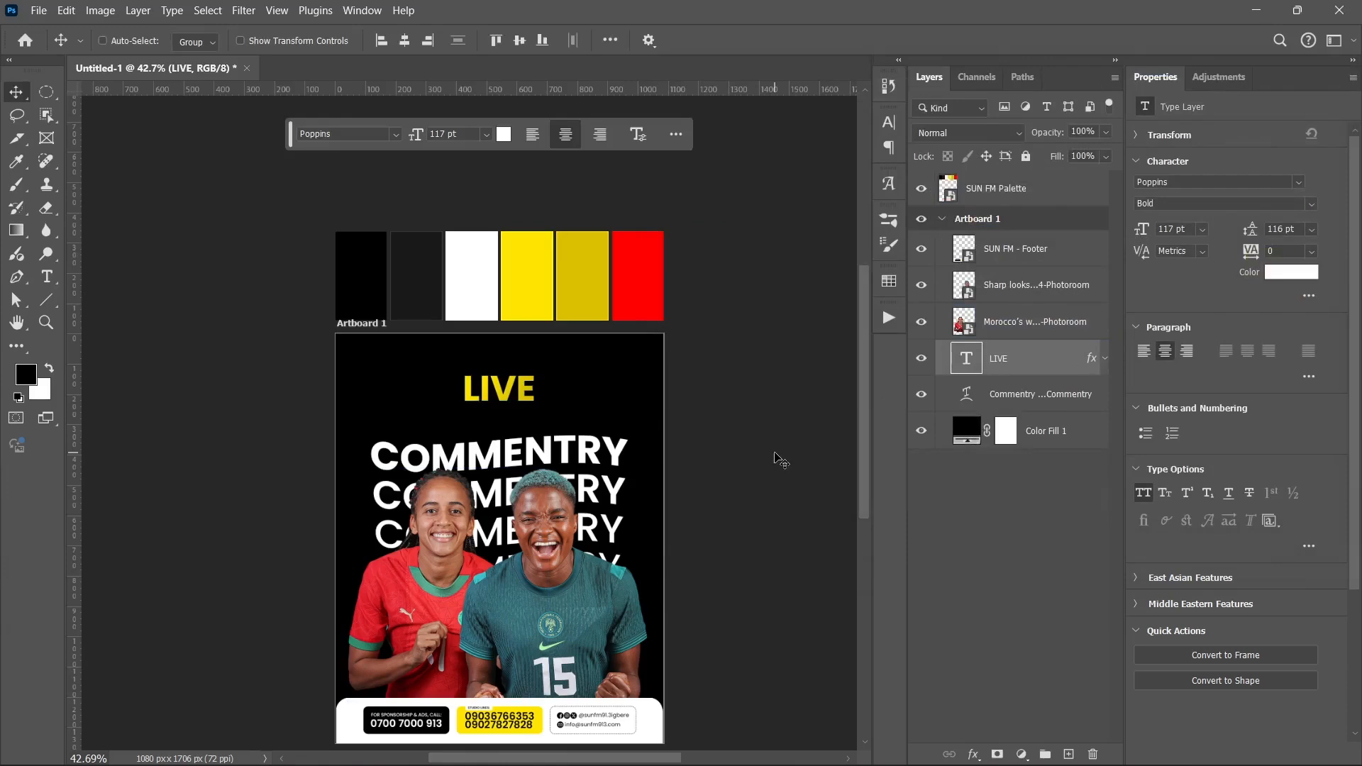
Step: Nudge the LIVE text down about 90 px so it sits just above the top COMMENTRY line
key(shift+Down)
key(shift+Down)
key(shift+Down)
key(shift+Down)
key(shift+Down)
key(shift+Down)
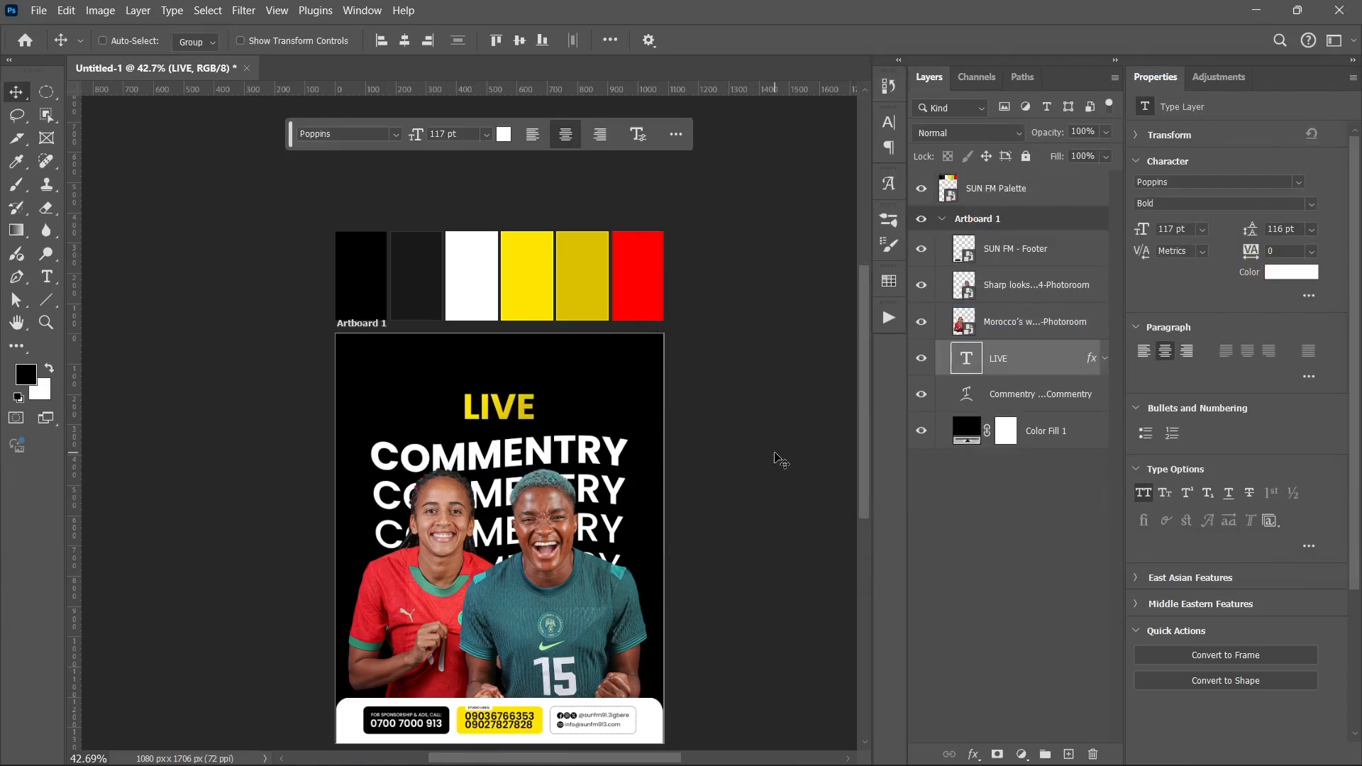
key(shift+Down)
key(shift+Down)
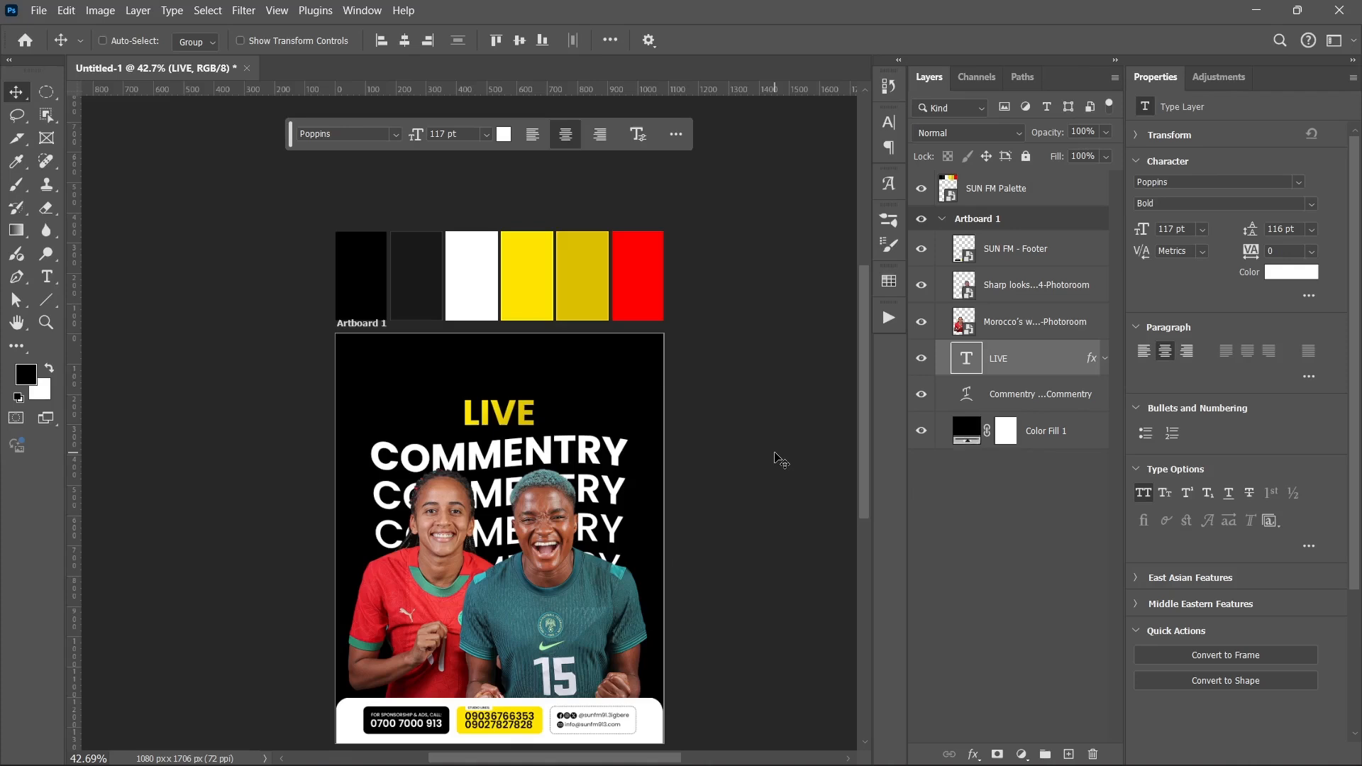
key(shift+Down)
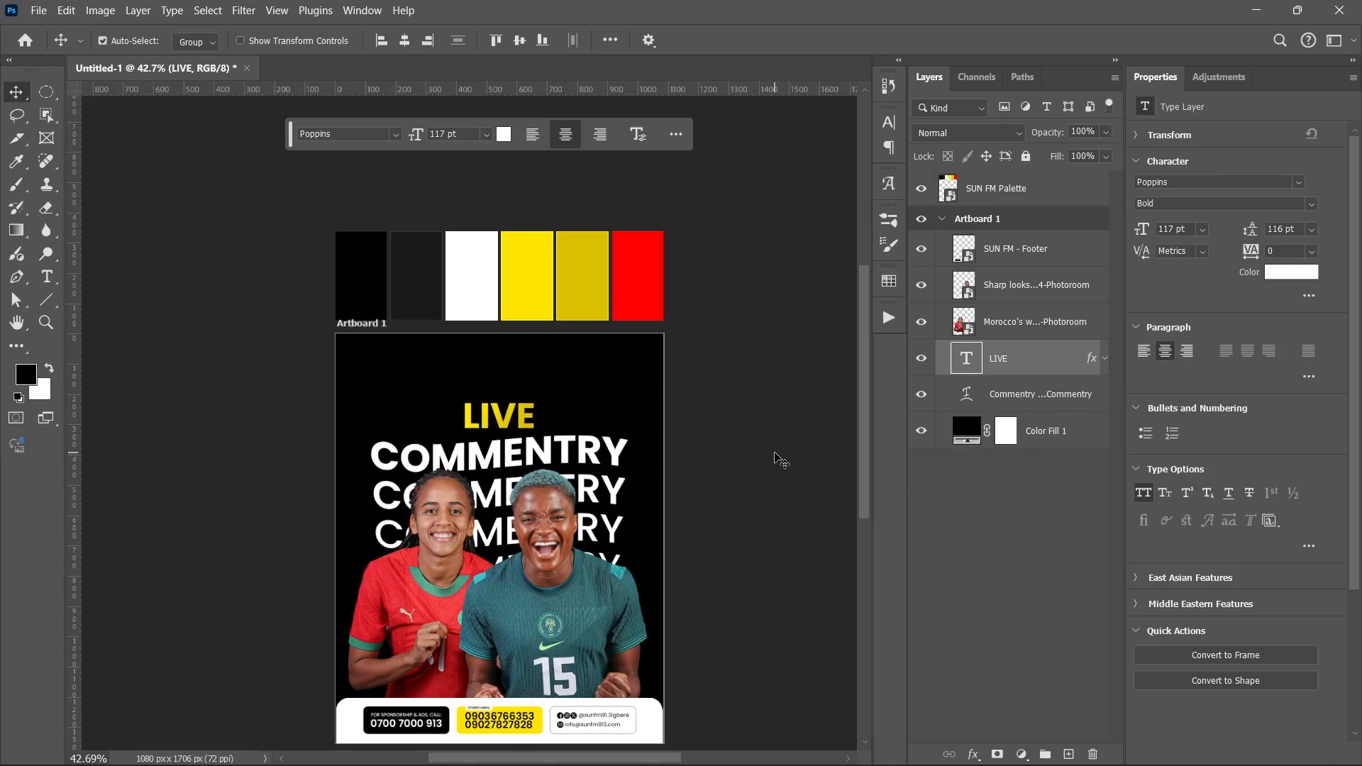
Step: Warp the LIVE text with the Flag style at a bend of about -5.3%
key(ctrl+t)
click(796, 42)
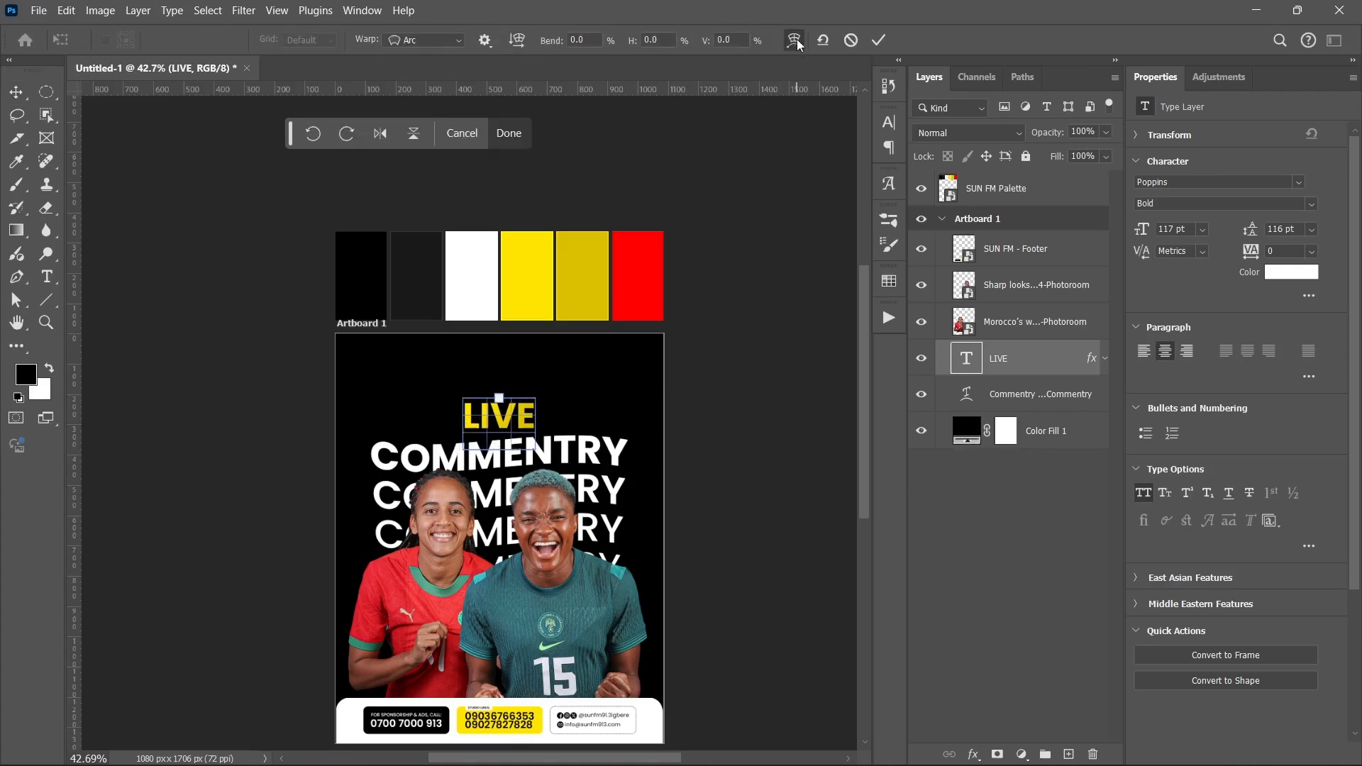
click(421, 43)
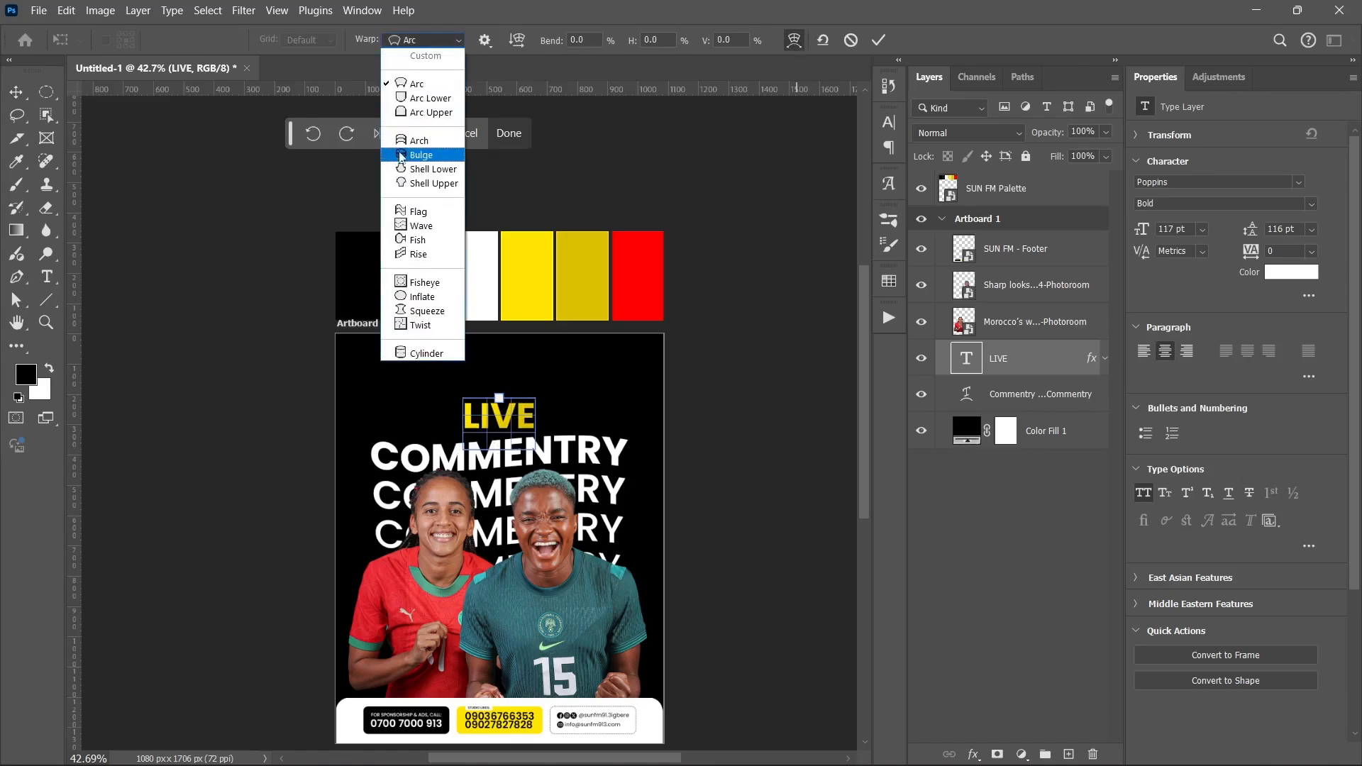
click(403, 205)
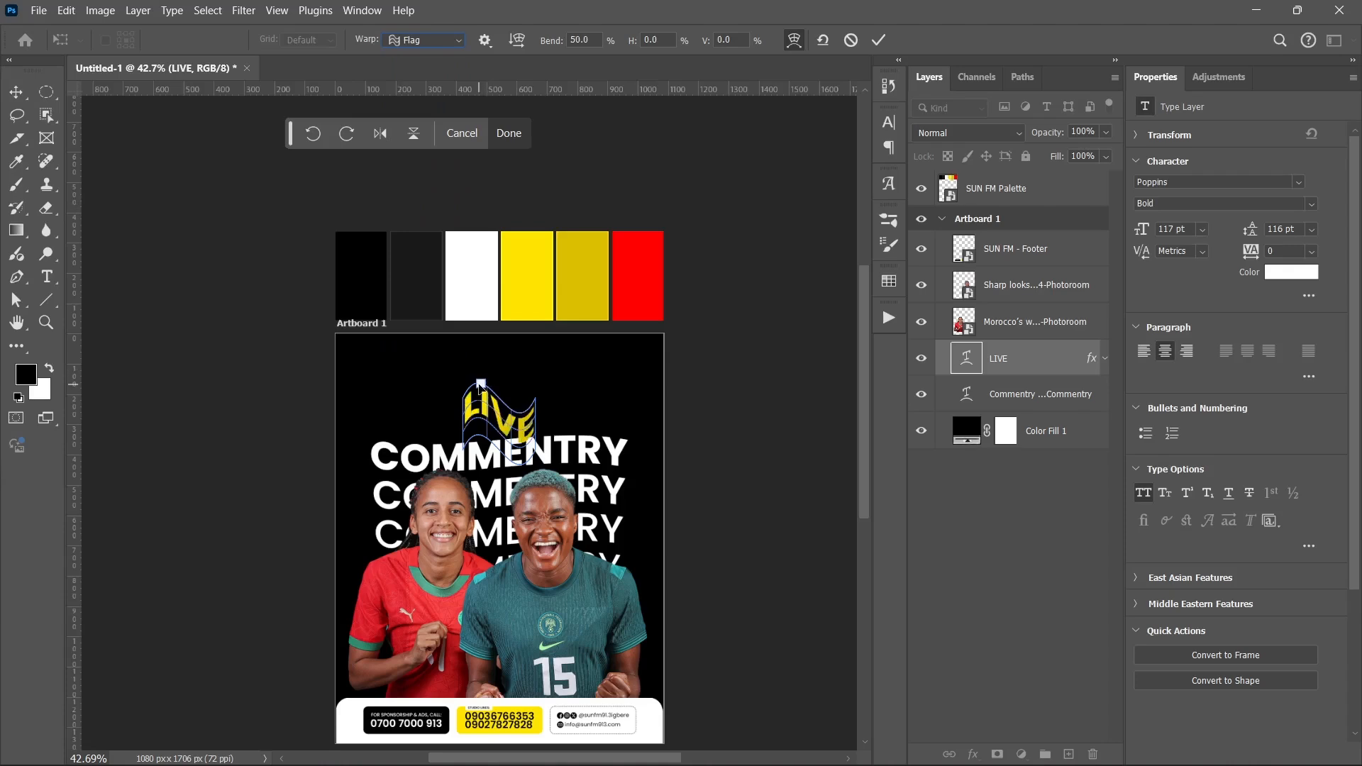
drag(481, 388, 486, 401)
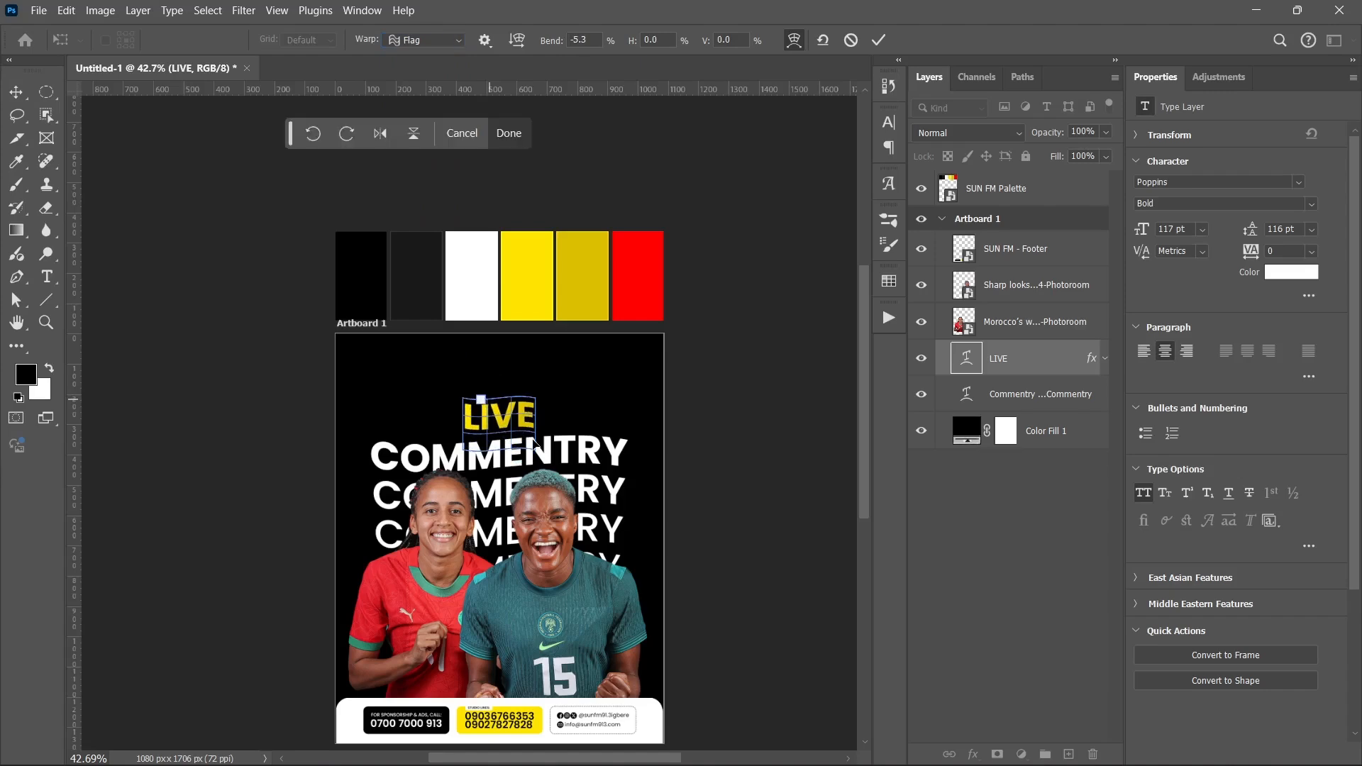
click(878, 40)
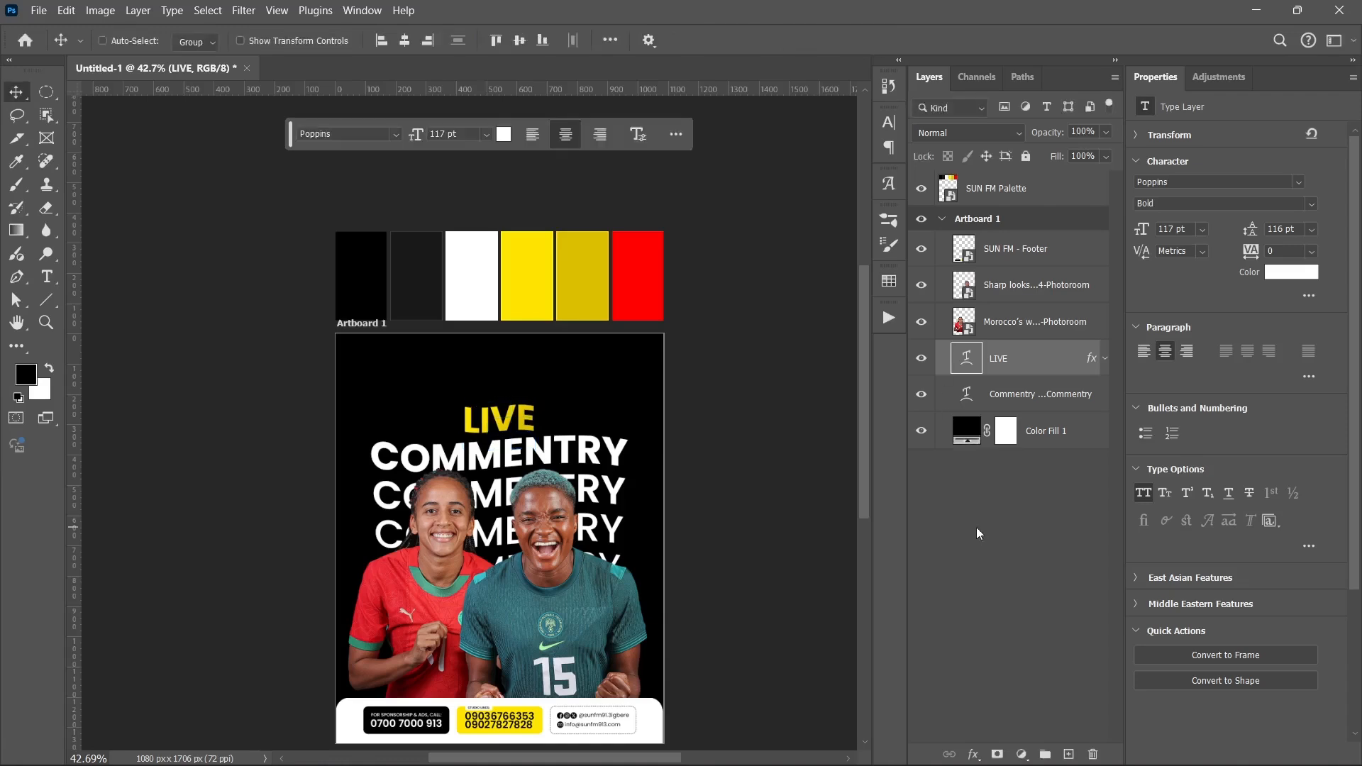
Step: Scale the LIVE text up proportionally to about 136 pt, keeping it just above the COMMENTRY headline
key(ctrl+t)
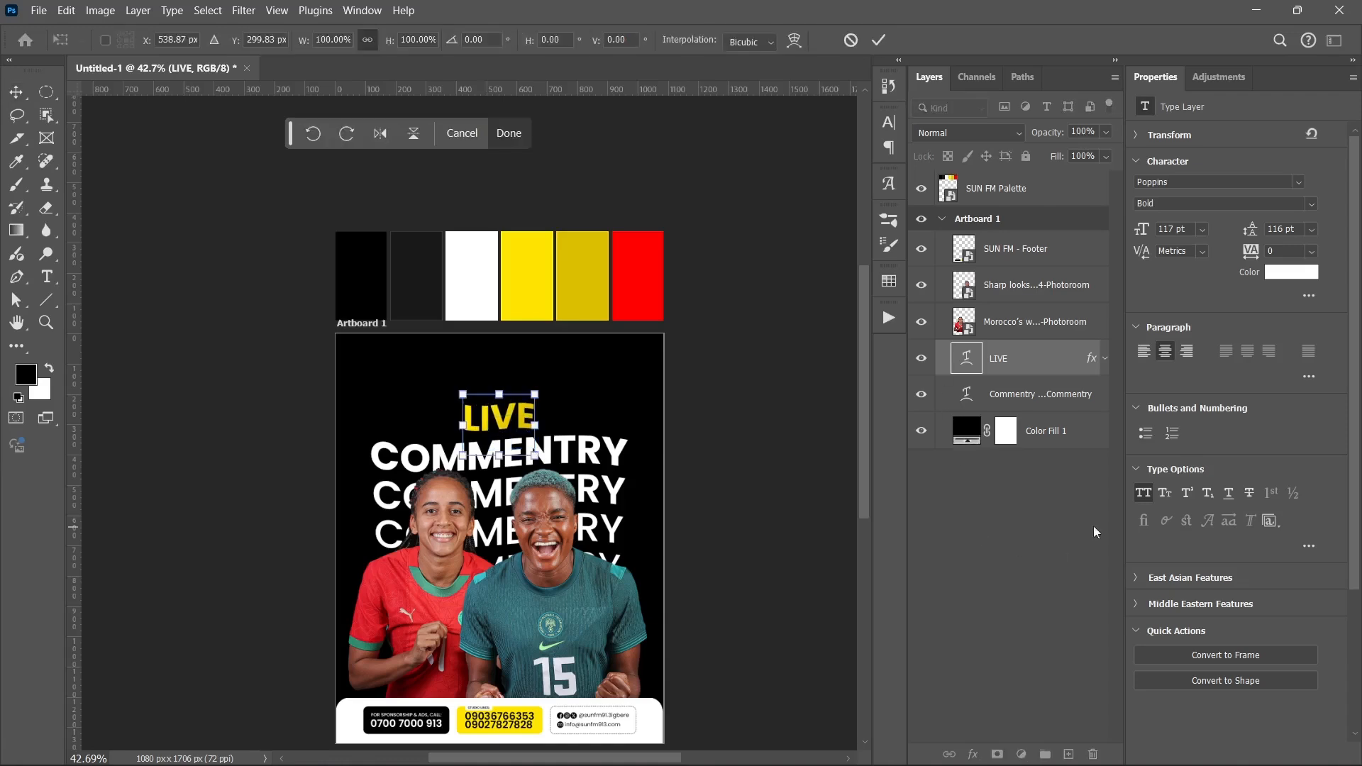
scroll(523, 436, up, 2)
scroll(524, 436, up, 3)
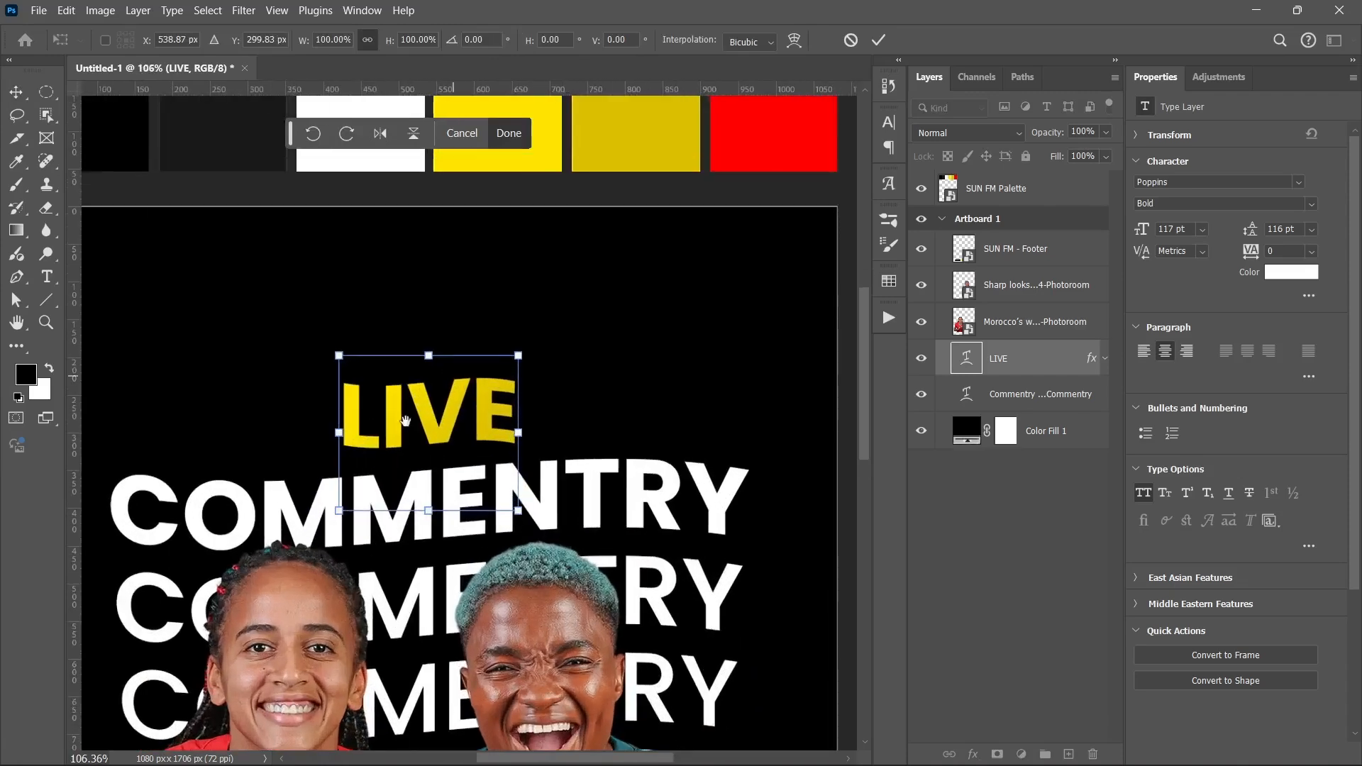
drag(405, 422, 456, 426)
drag(481, 361, 481, 349)
key(Return)
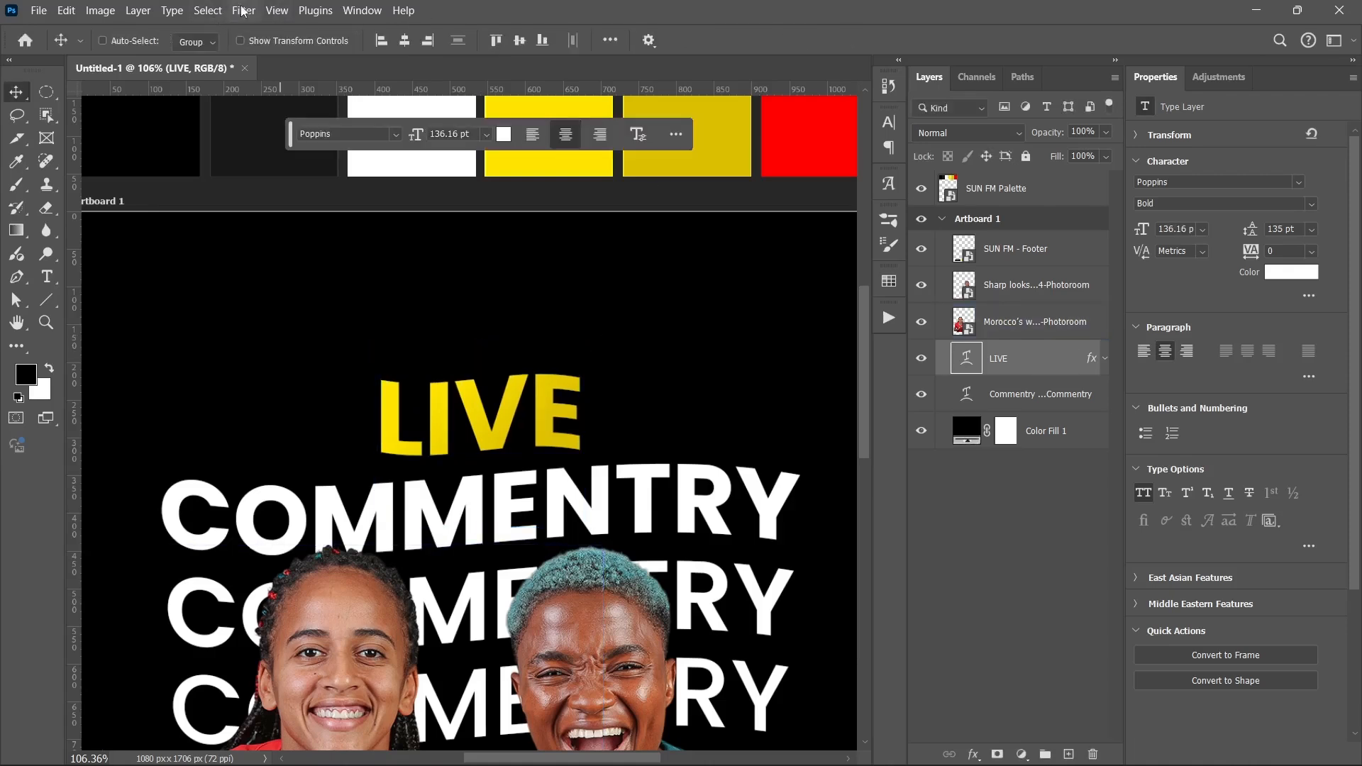
Step: Add a 2 px outside stroke in solid white (ffffff) to the LIVE text
click(1004, 399)
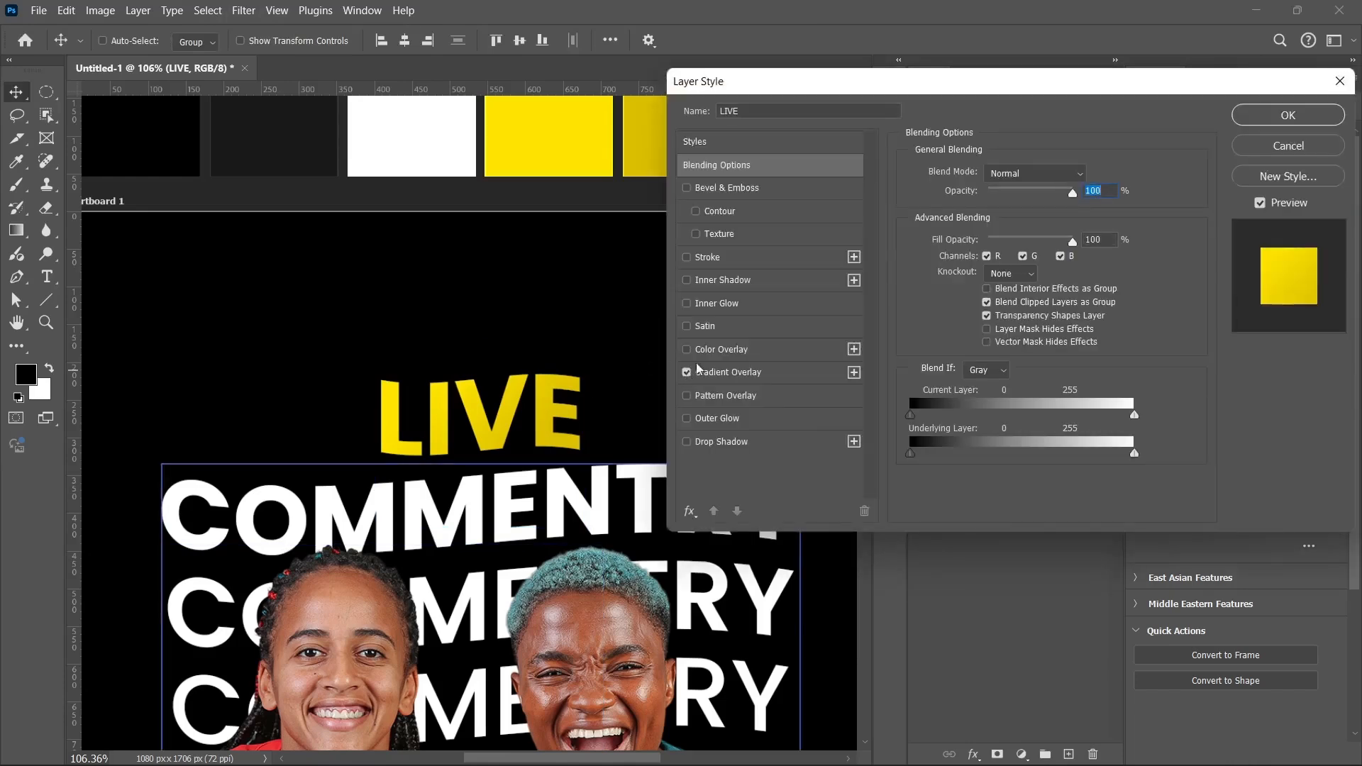
click(709, 258)
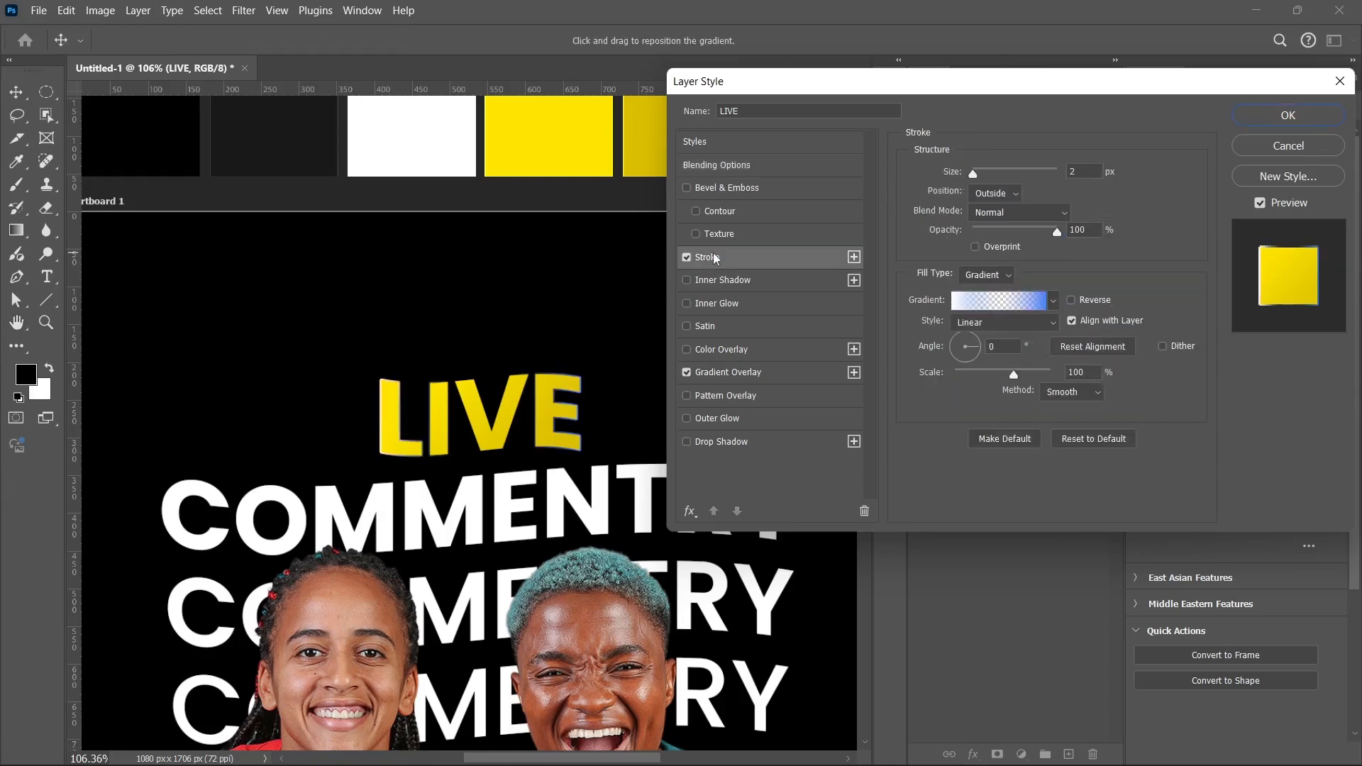
click(998, 274)
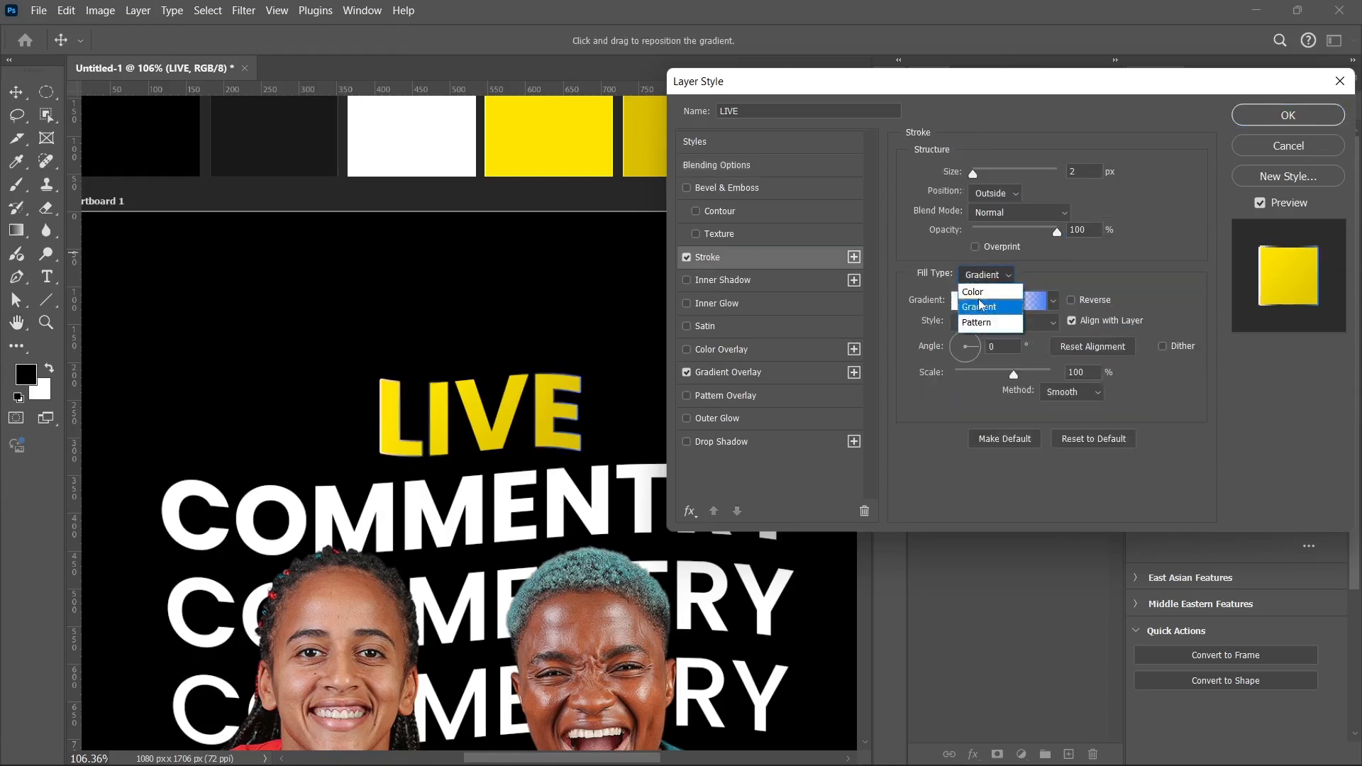
click(983, 298)
click(952, 300)
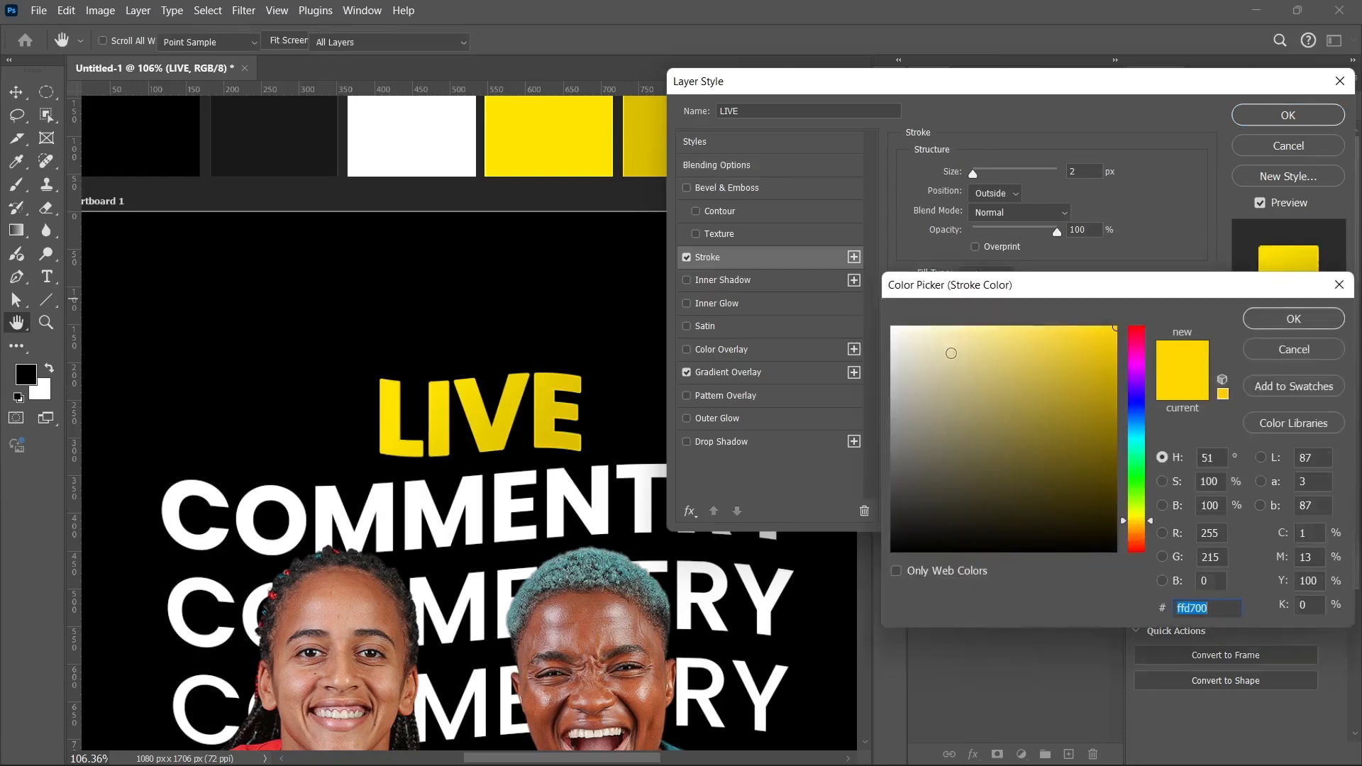
text(ffffff)
click(1259, 328)
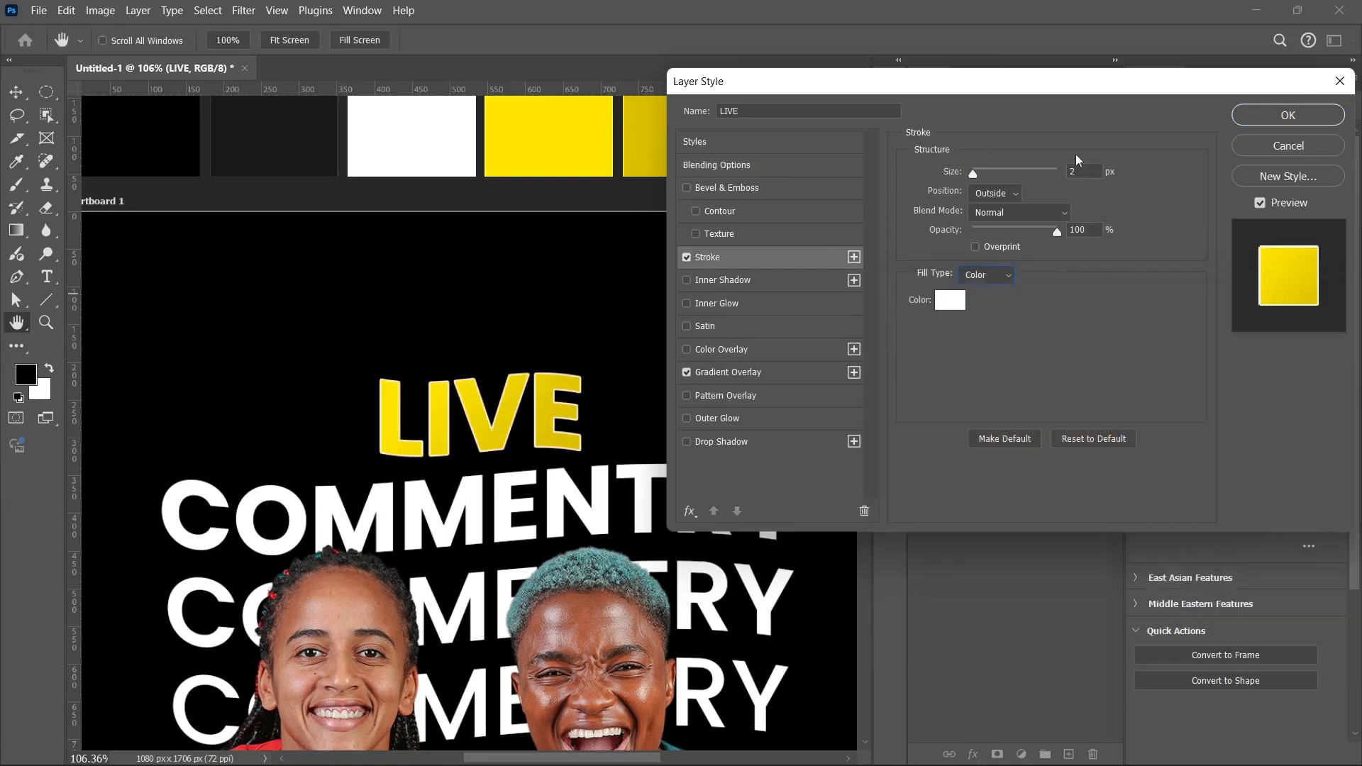
click(1270, 126)
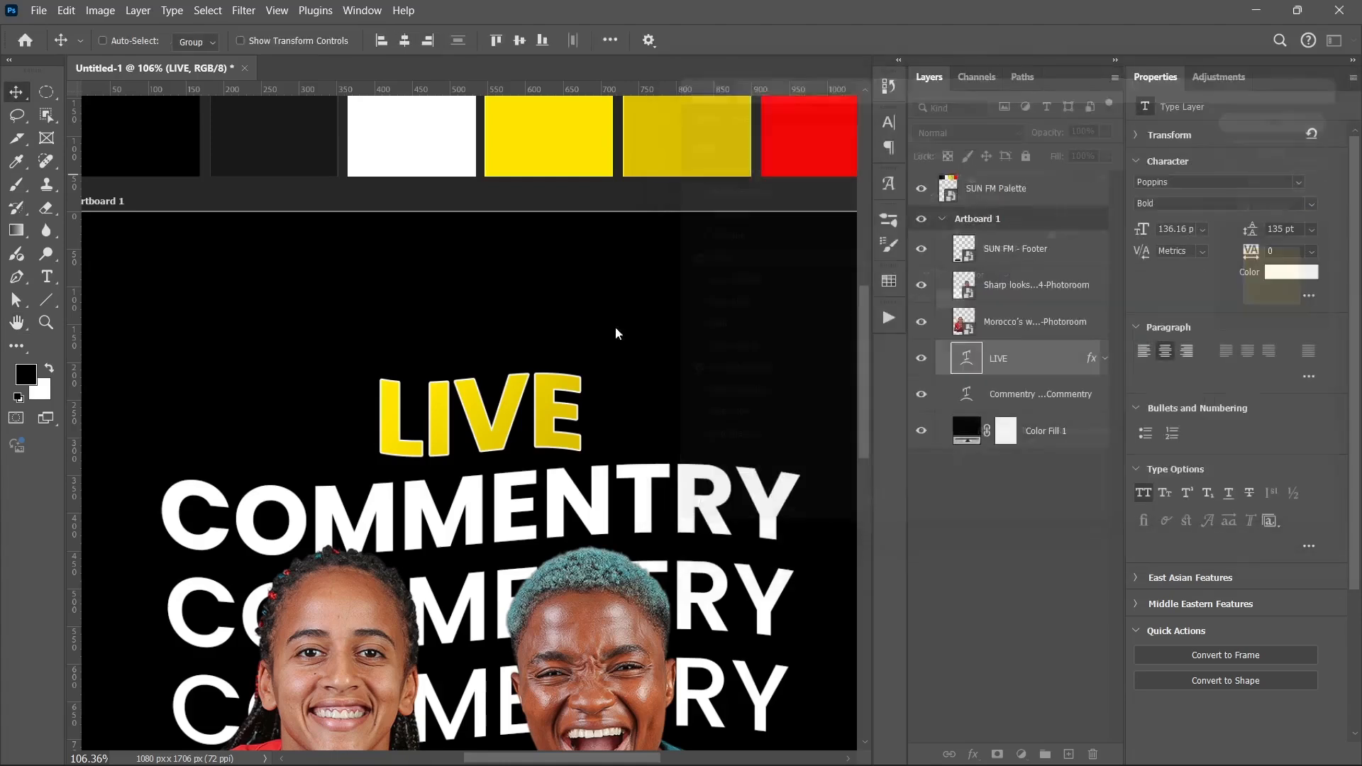
scroll(463, 491, down, 3)
scroll(463, 491, down, 1)
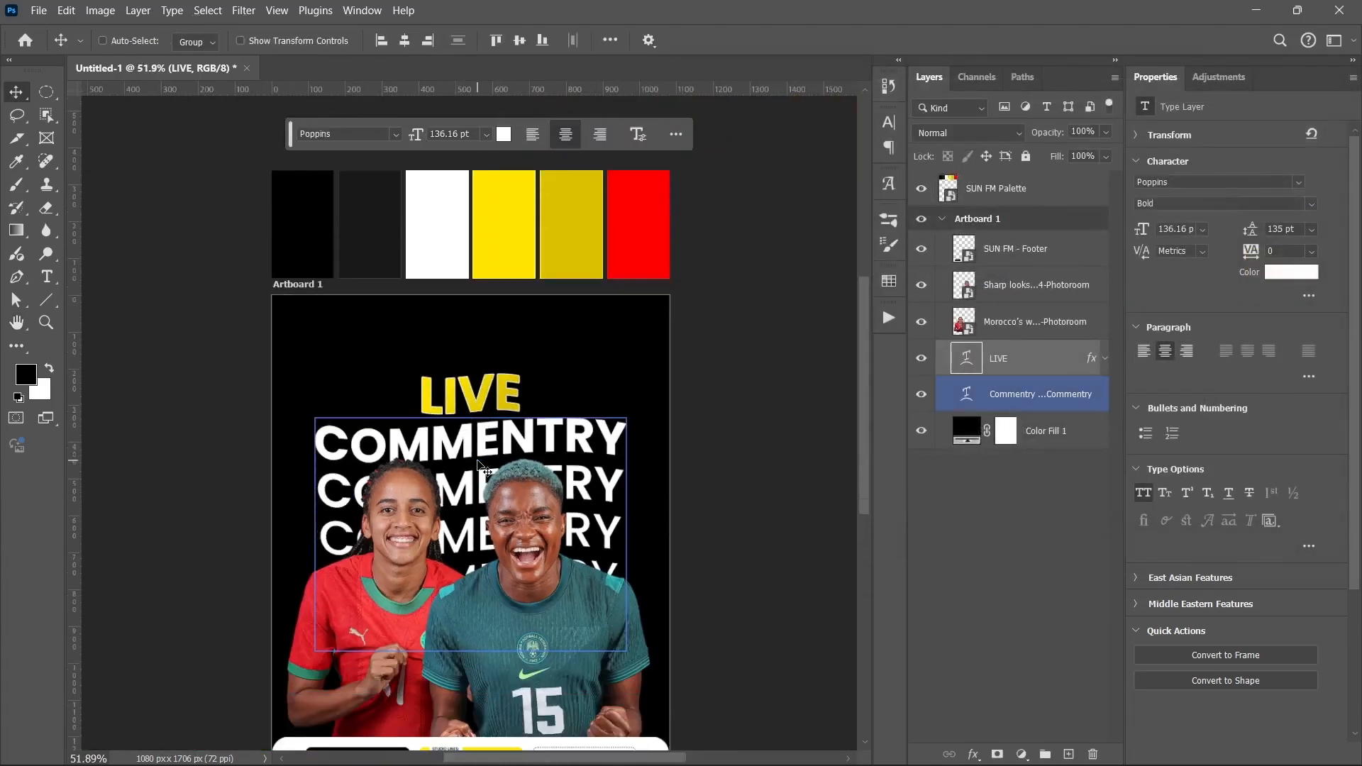
scroll(567, 501, down, 1)
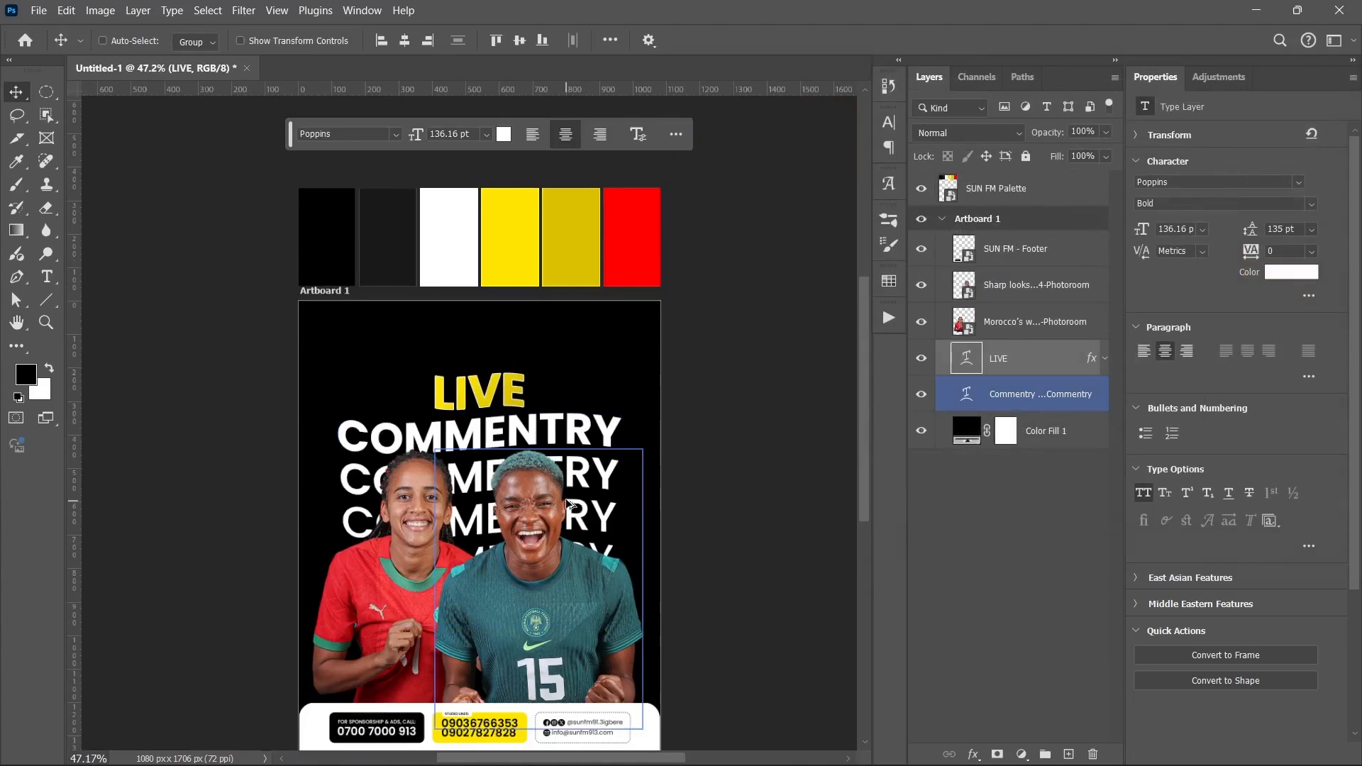
Step: Move the LIVE and COMMENTRY text layers together about 30 px down
scroll(567, 500, down, 2)
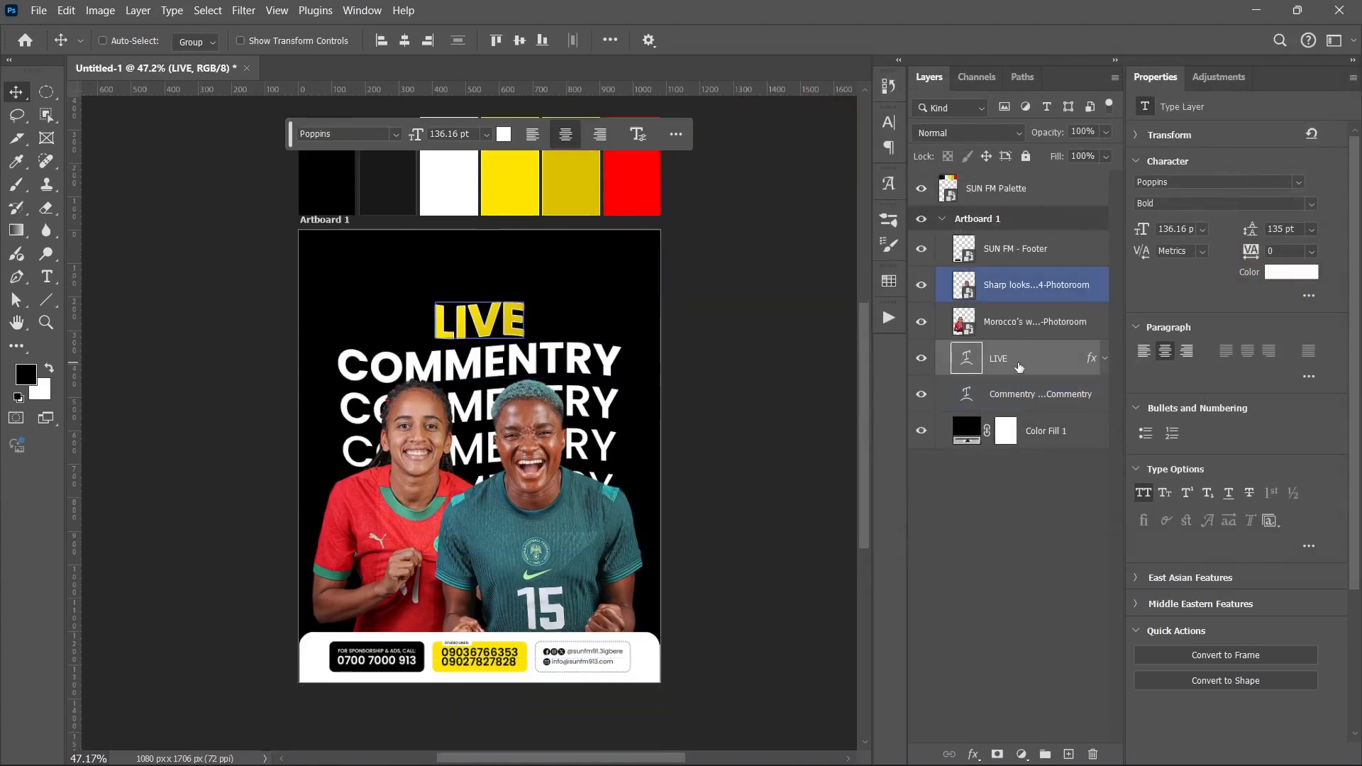
shift+click(1036, 399)
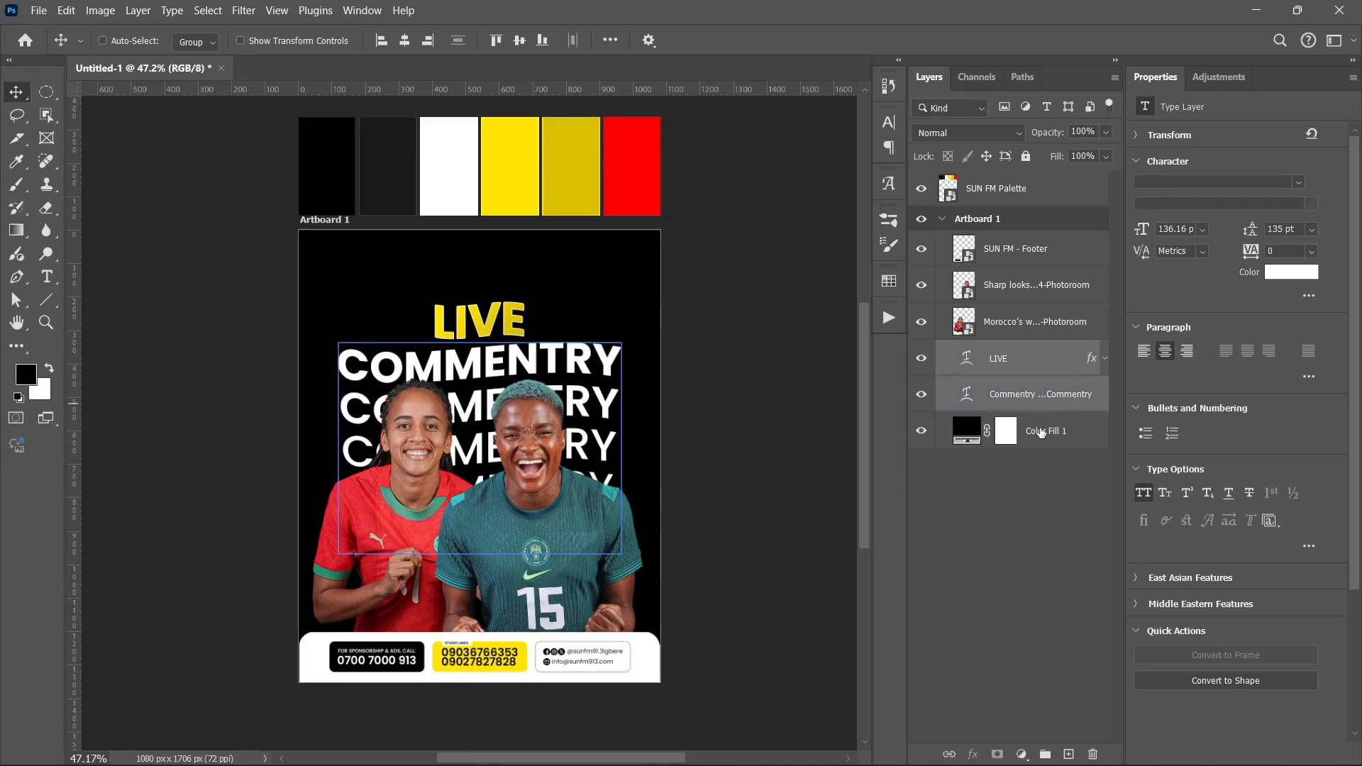
key(ctrl+t)
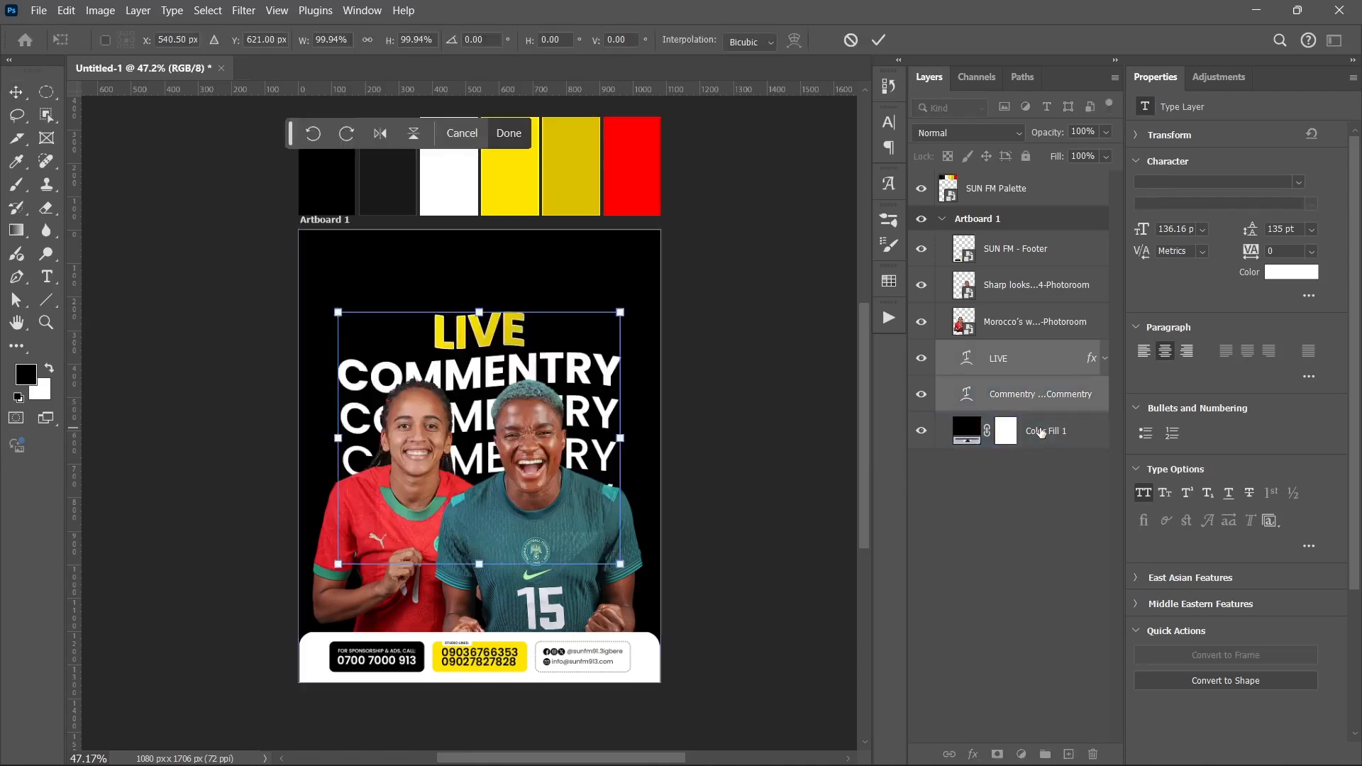
key(Return)
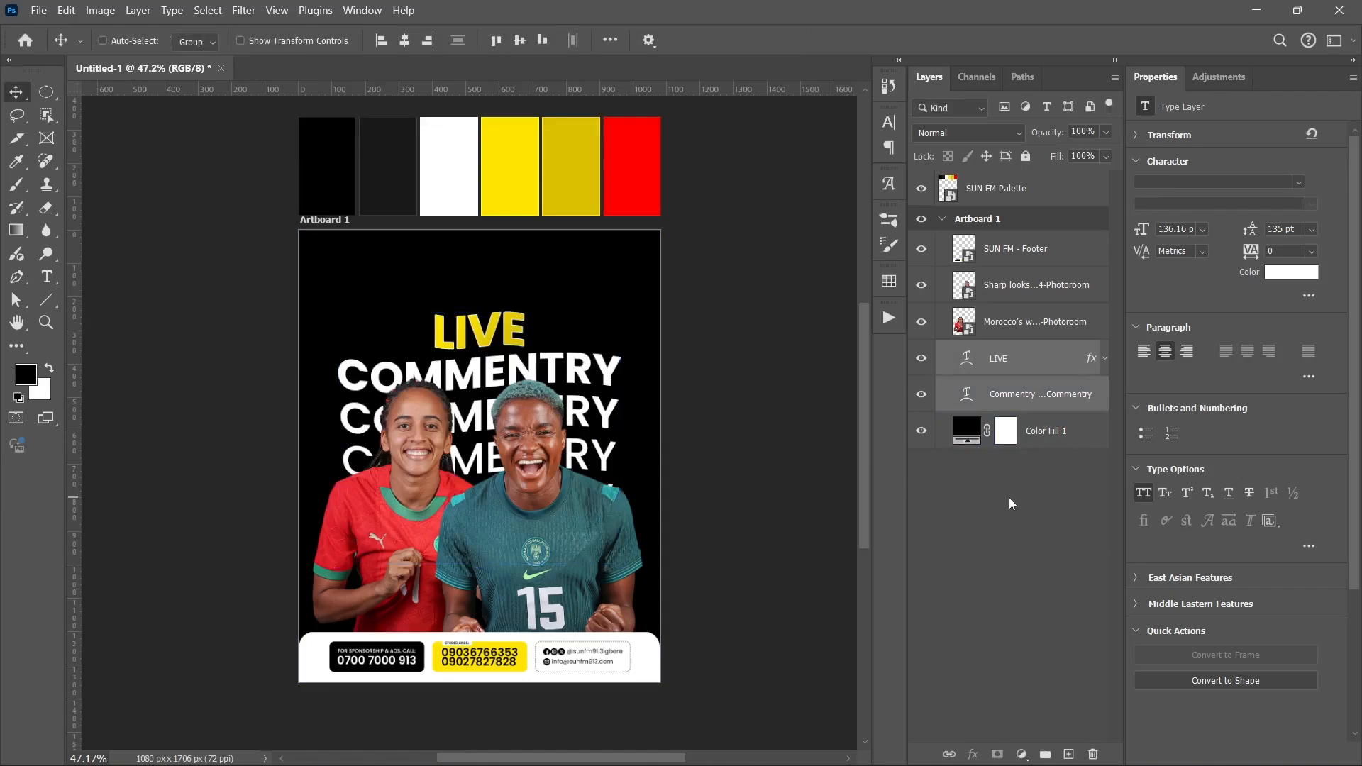
click(1010, 501)
Step: Place the SUN FM Logo image from the SUN FM Live Commentry Assets folder into the flyer, above the SUN FM - Footer layer
click(1028, 255)
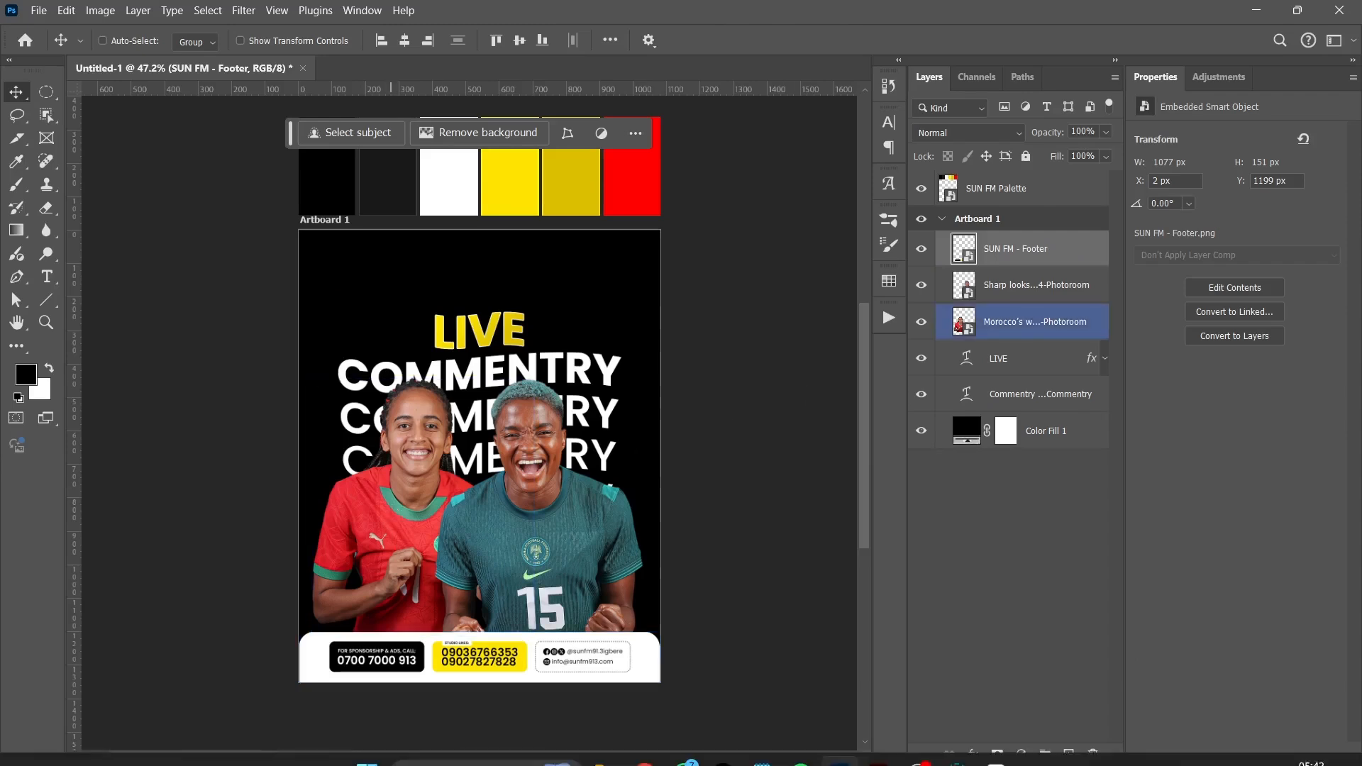
click(605, 745)
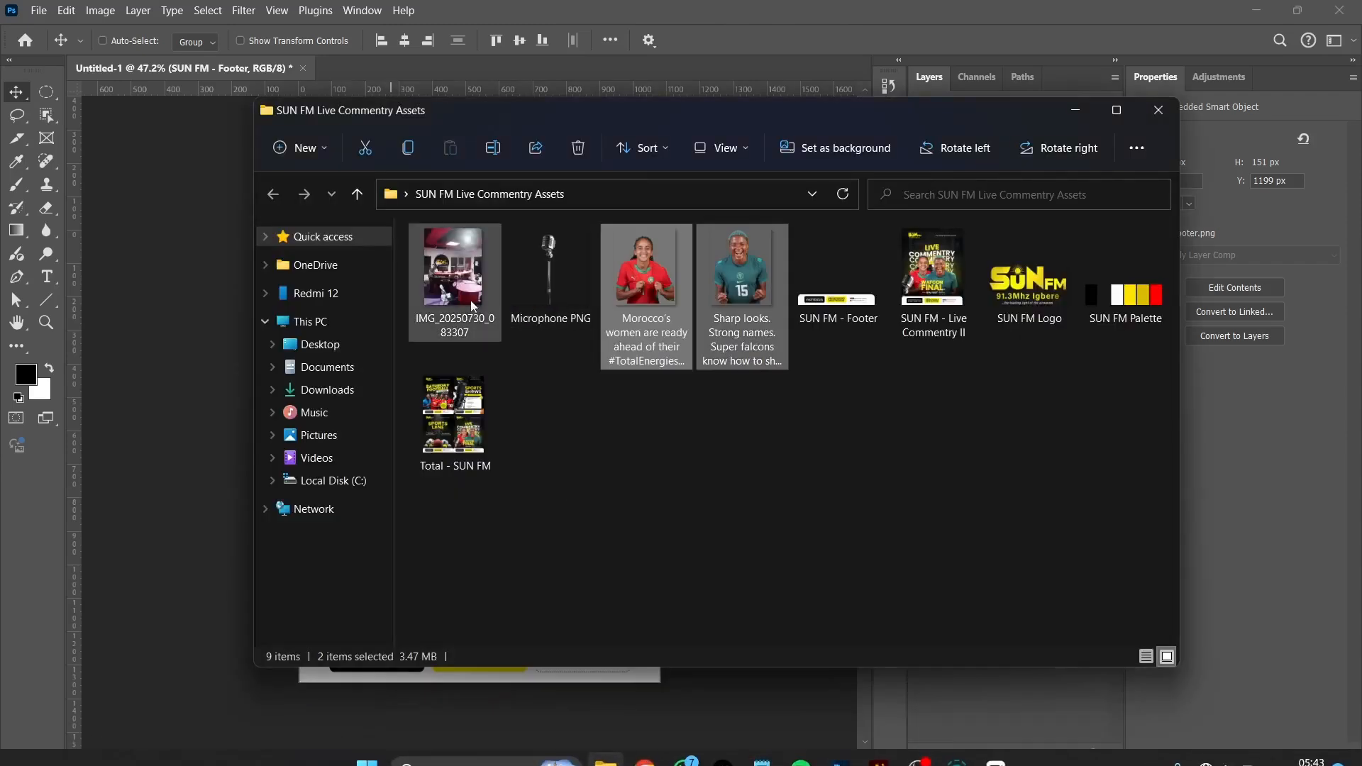
click(1011, 286)
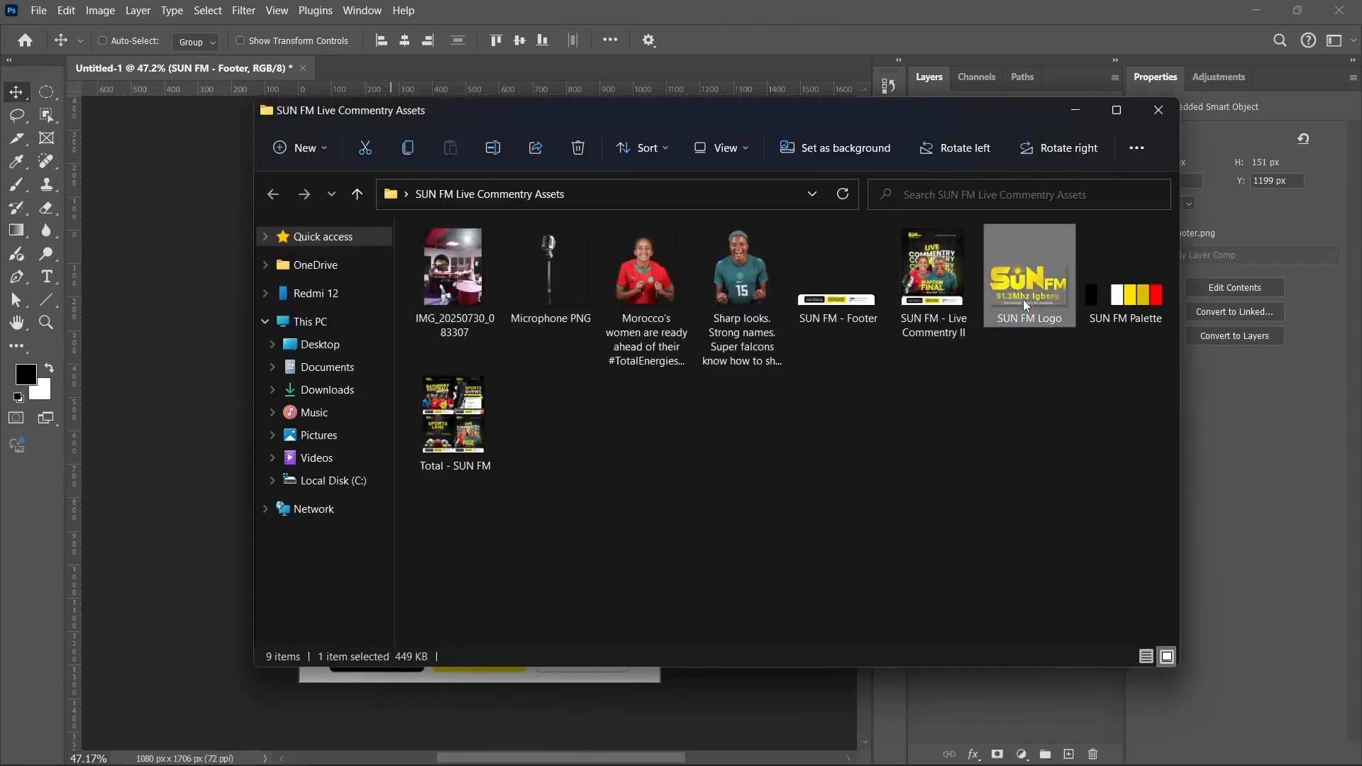
drag(1030, 296, 166, 411)
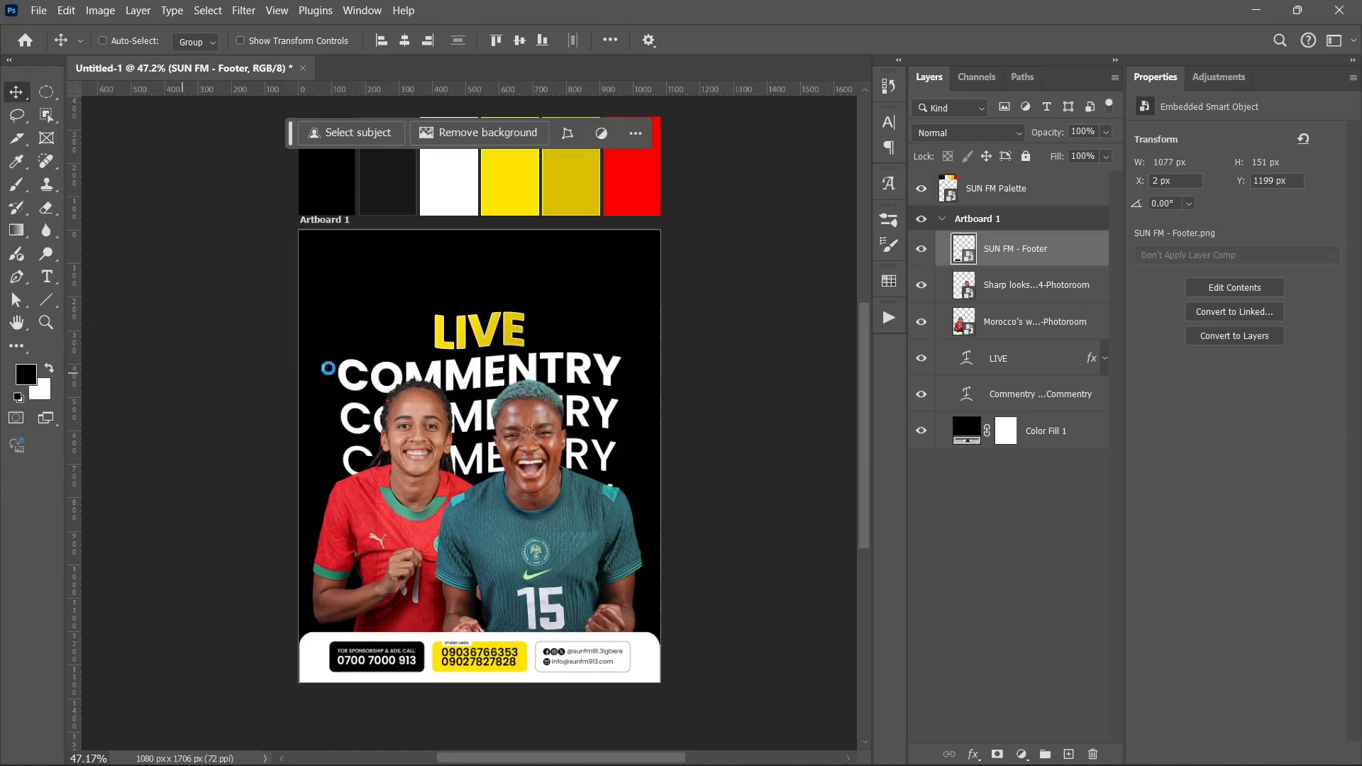
Step: Scale the SUN FM logo to about 18% and position it in the artboard's upper-left corner at X 101 px, Y 71 px
drag(531, 366, 531, 367)
drag(659, 551, 375, 289)
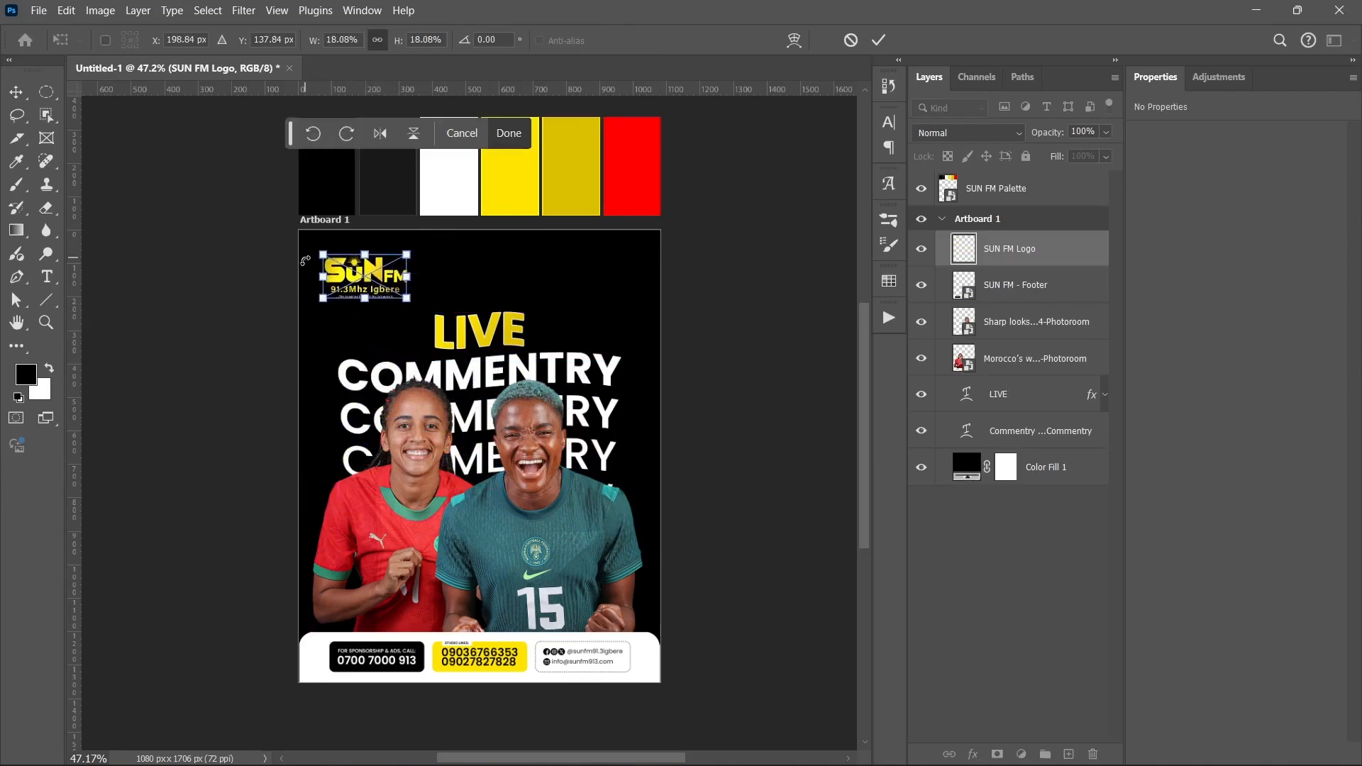
scroll(339, 285, up, 1)
scroll(339, 286, up, 5)
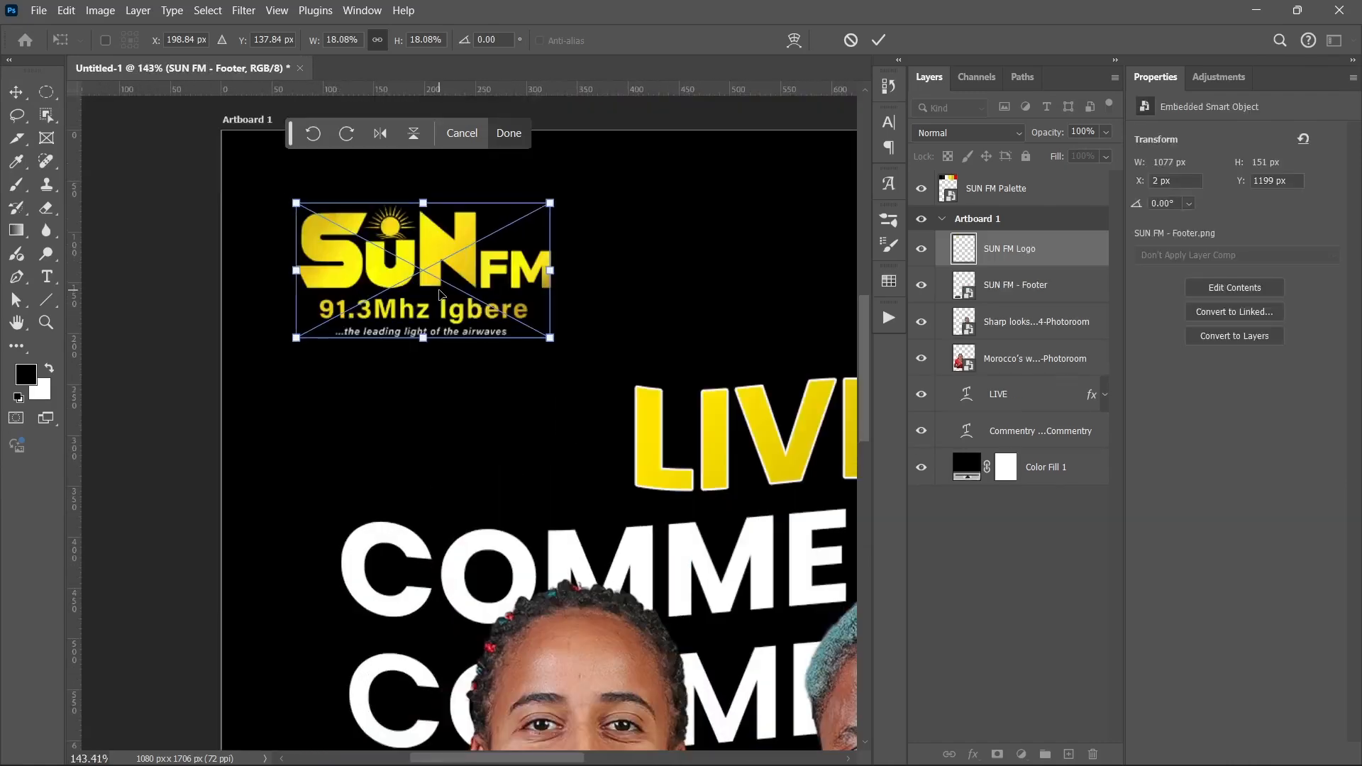
key(Return)
drag(428, 270, 456, 269)
Step: Add a layer mask to the SUN FM logo and hide its small tagline with a hard 48 px black brush
scroll(440, 331, up, 3)
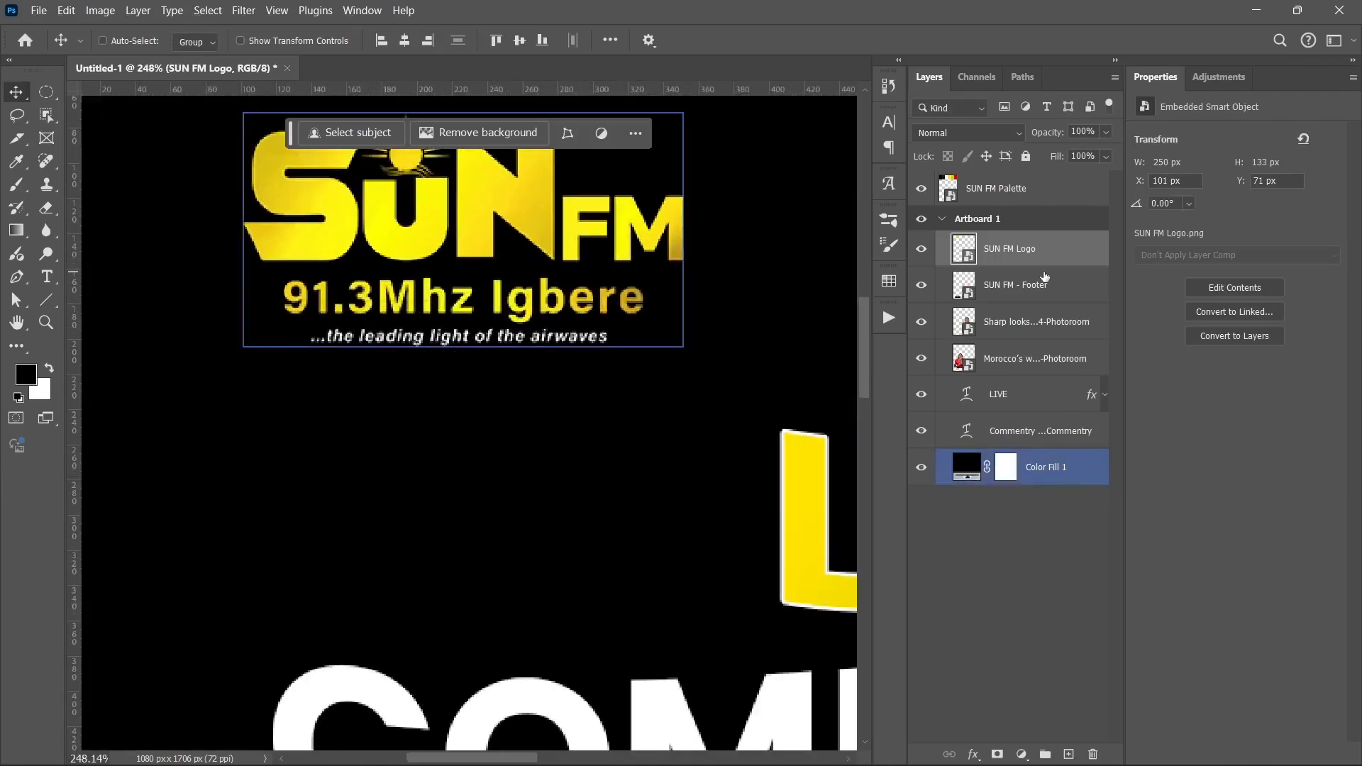
click(996, 754)
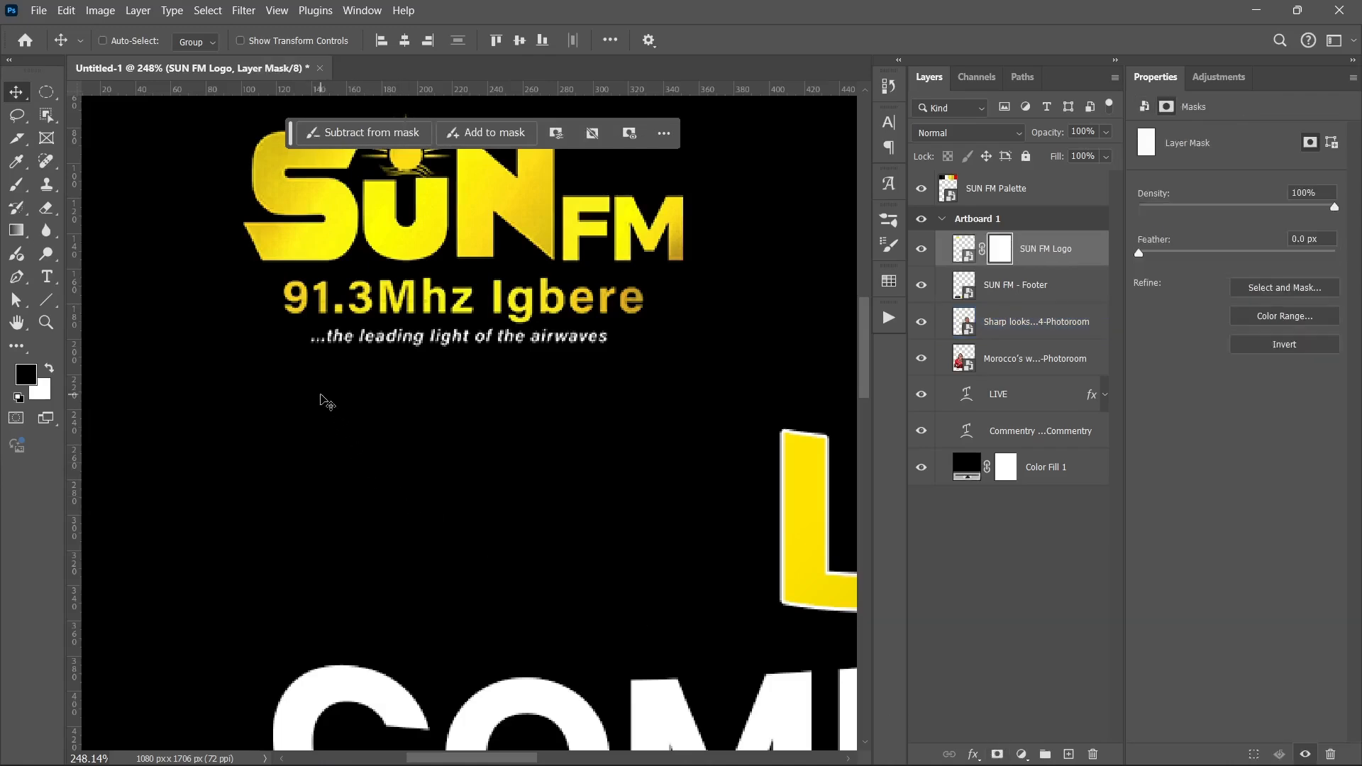
key(b)
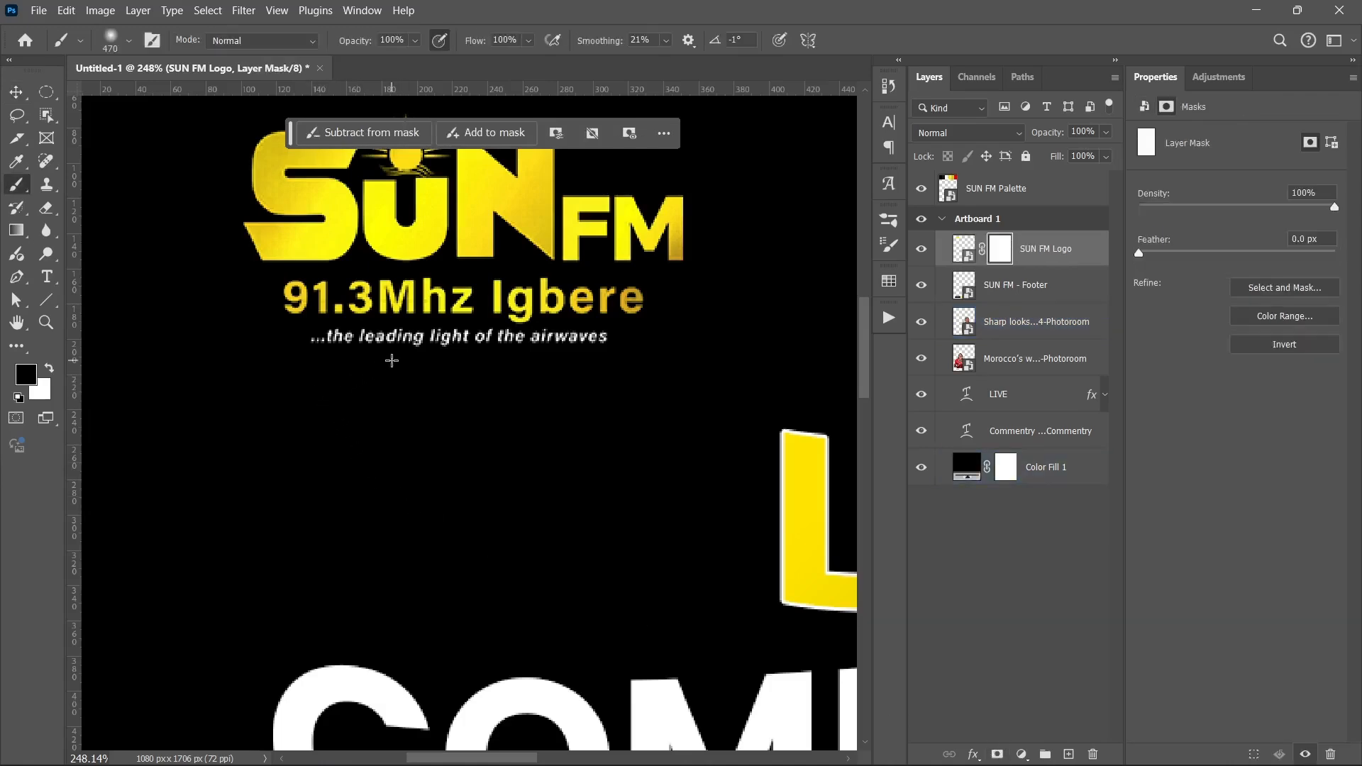
right_click(391, 360)
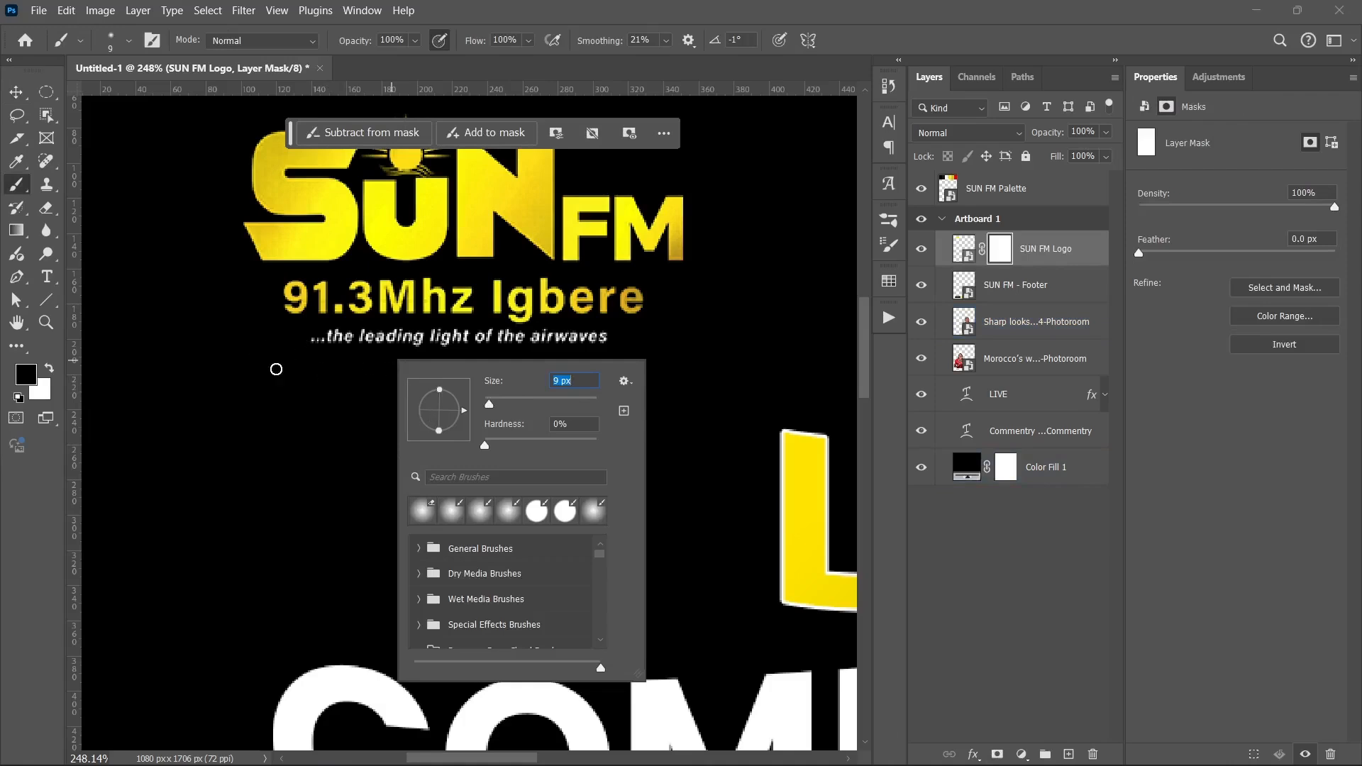
key(Tab)
alt+right_click(143, 330)
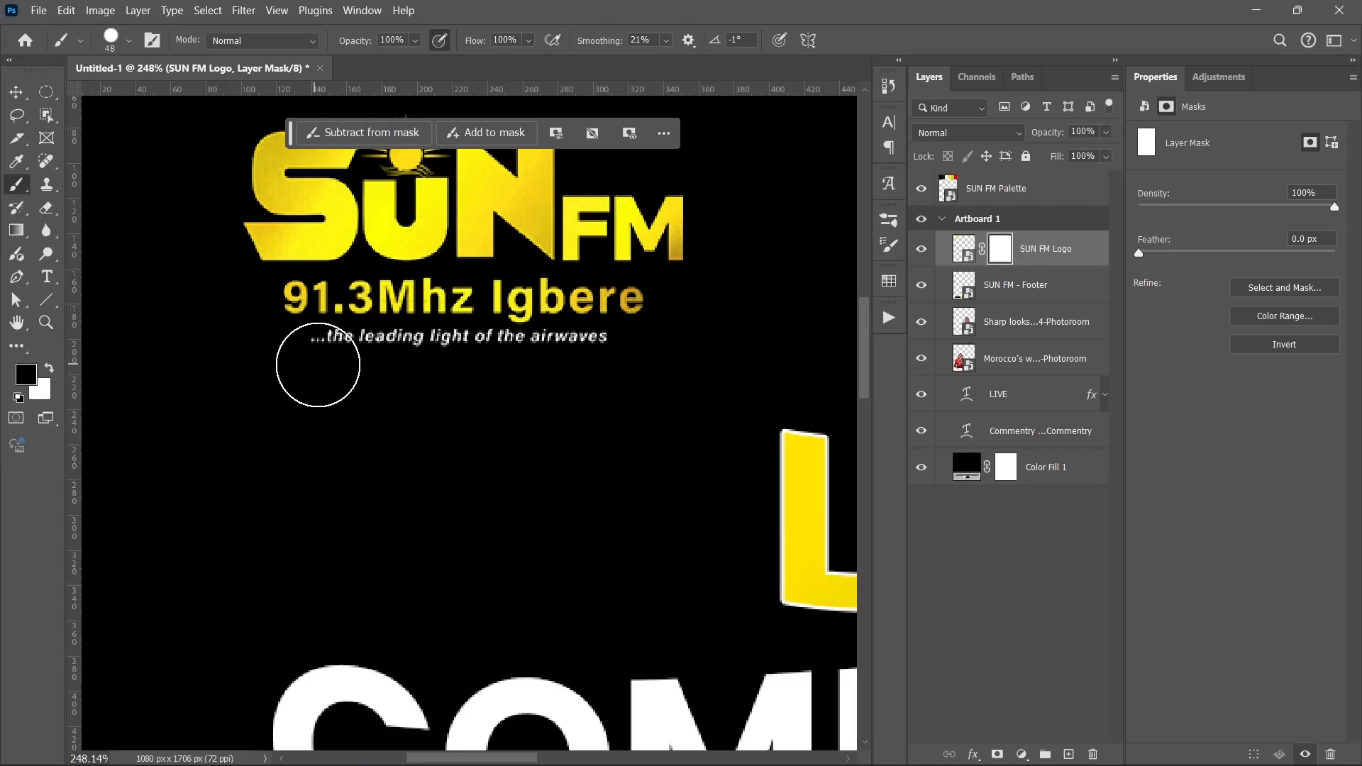
drag(317, 368, 615, 376)
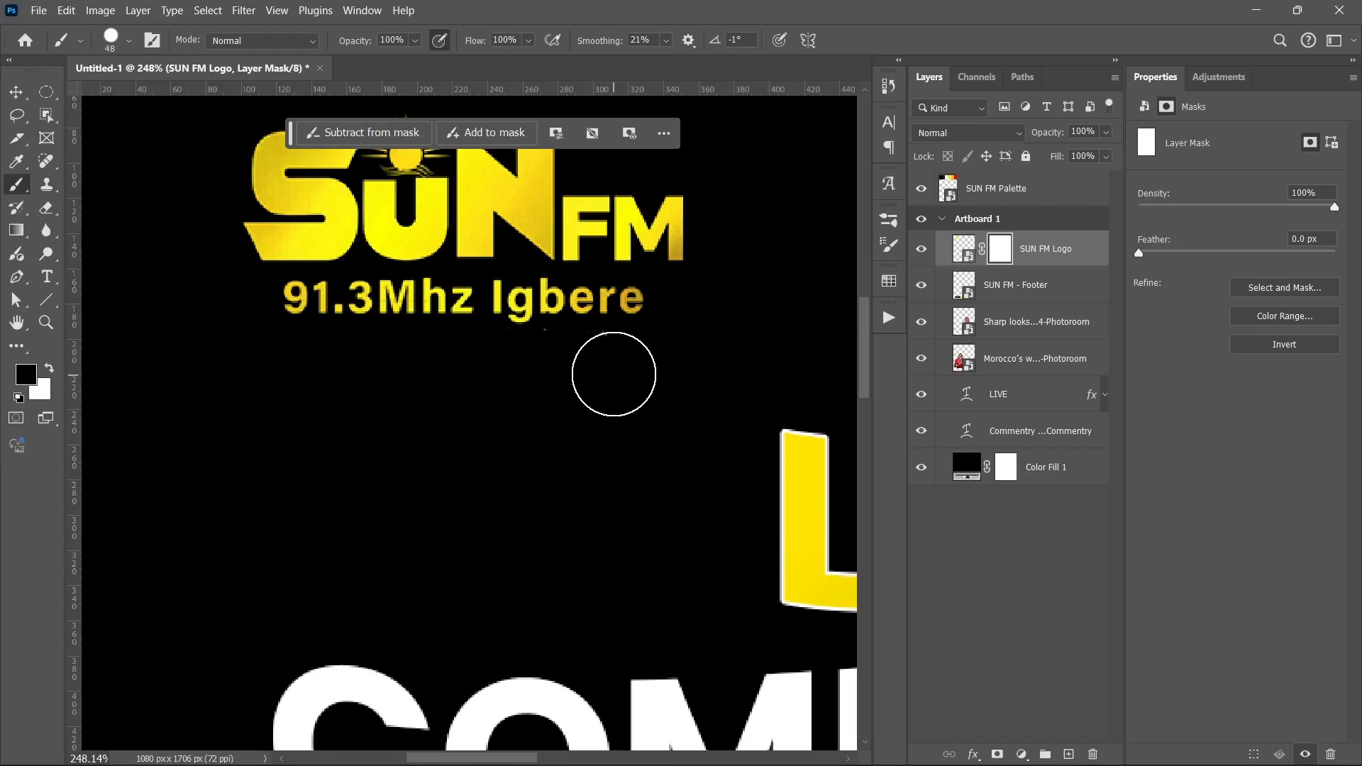
Step: Add the point text "the leading light of the airwaves" above the LIVE text on the artboard
scroll(395, 404, down, 5)
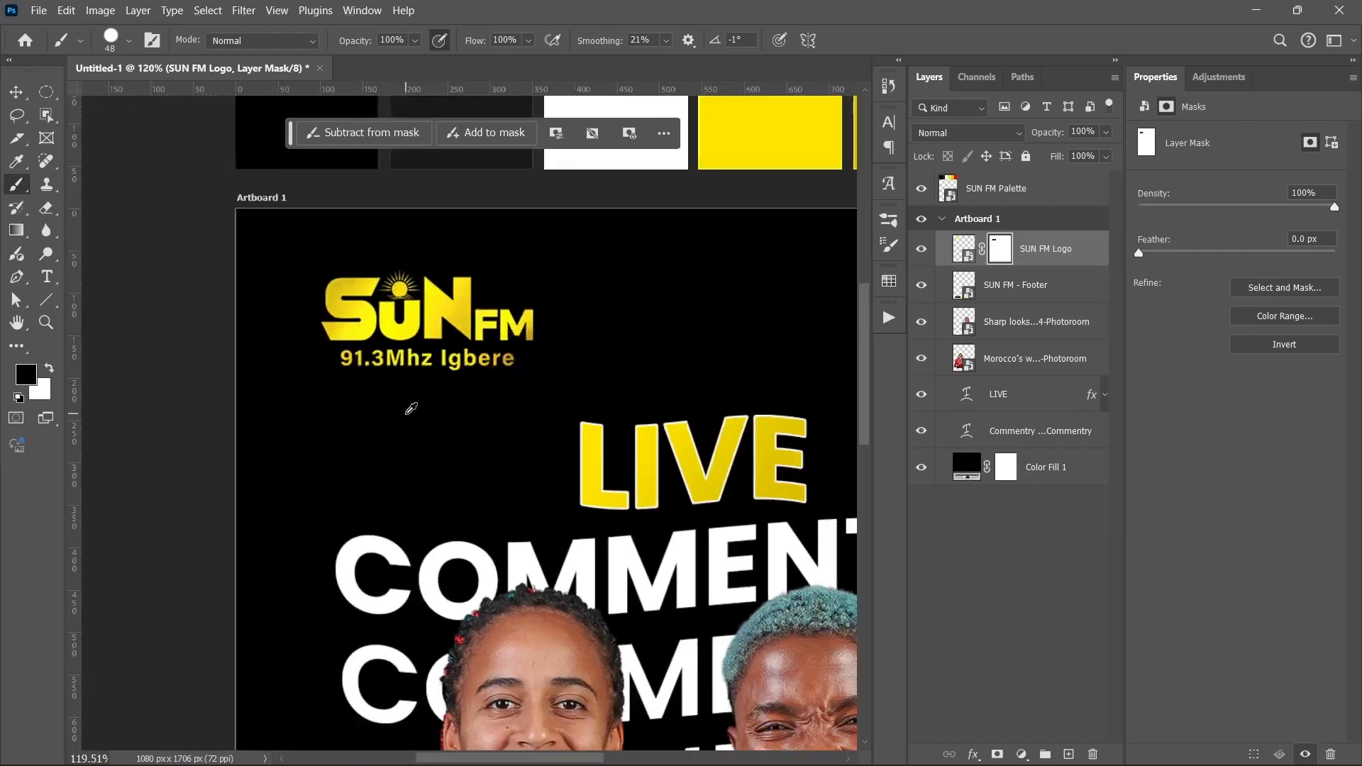
drag(598, 356, 466, 340)
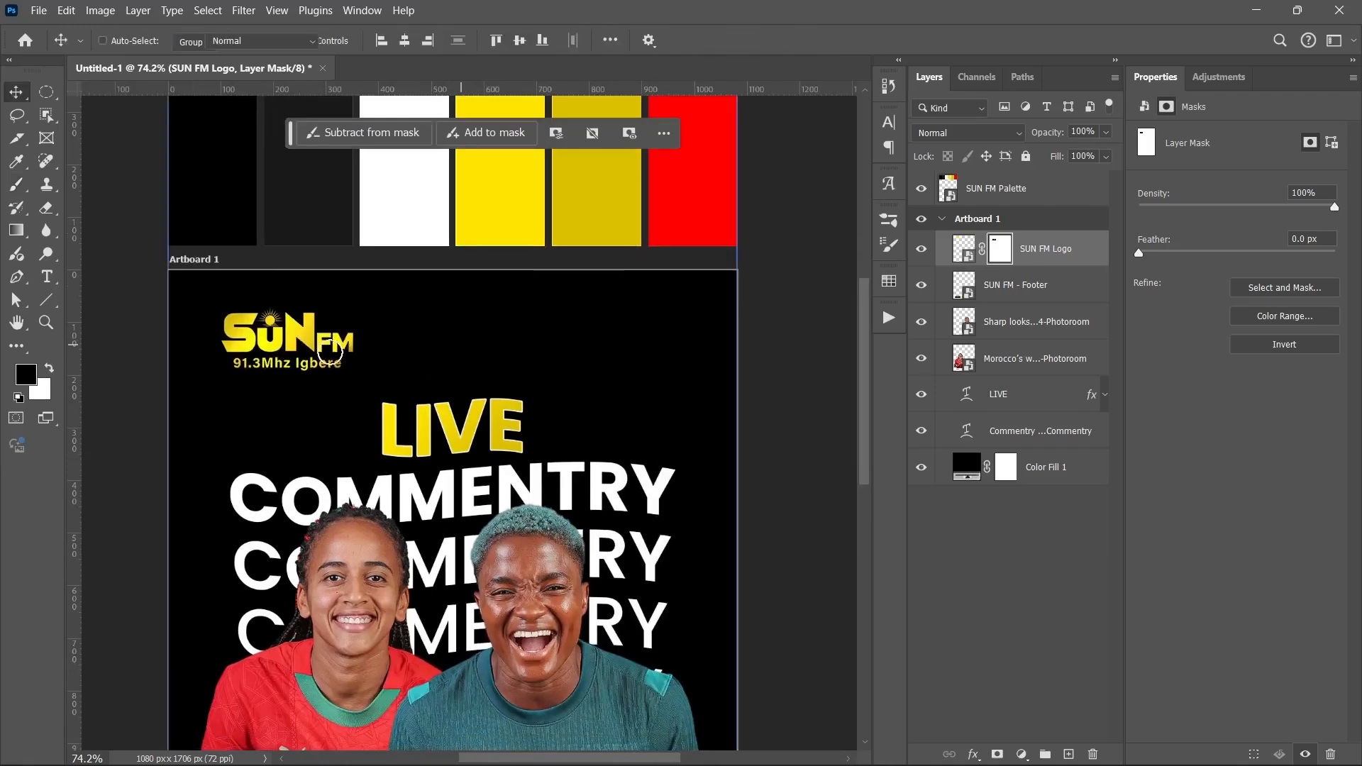
key(t)
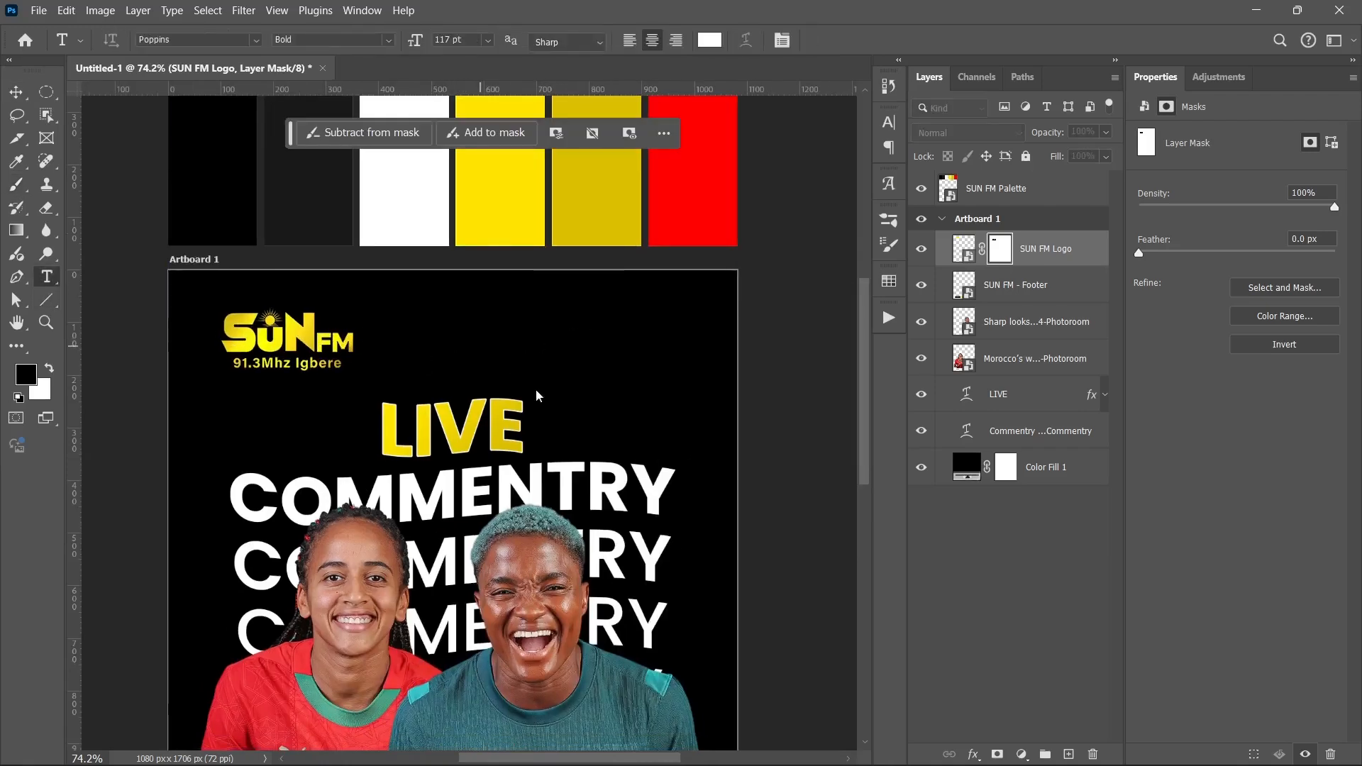
click(480, 344)
click(765, 748)
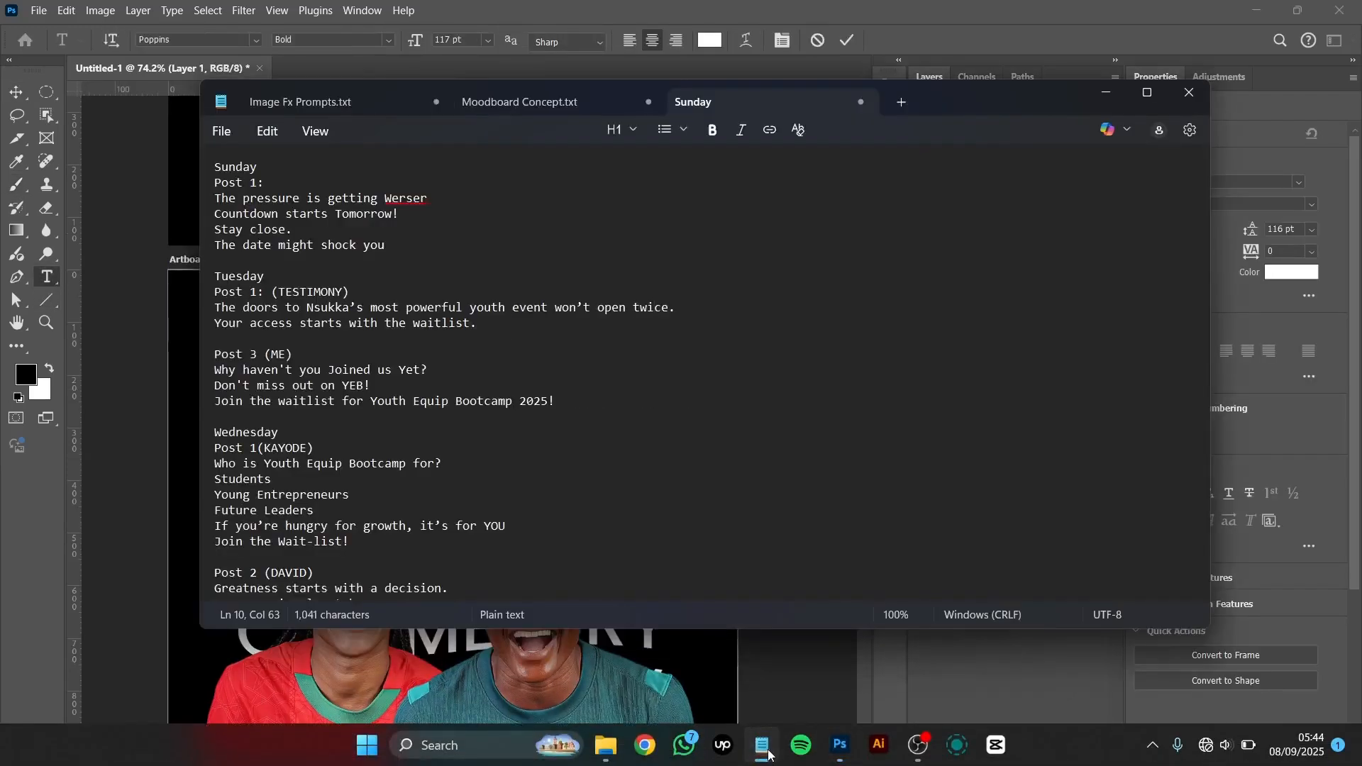
click(763, 747)
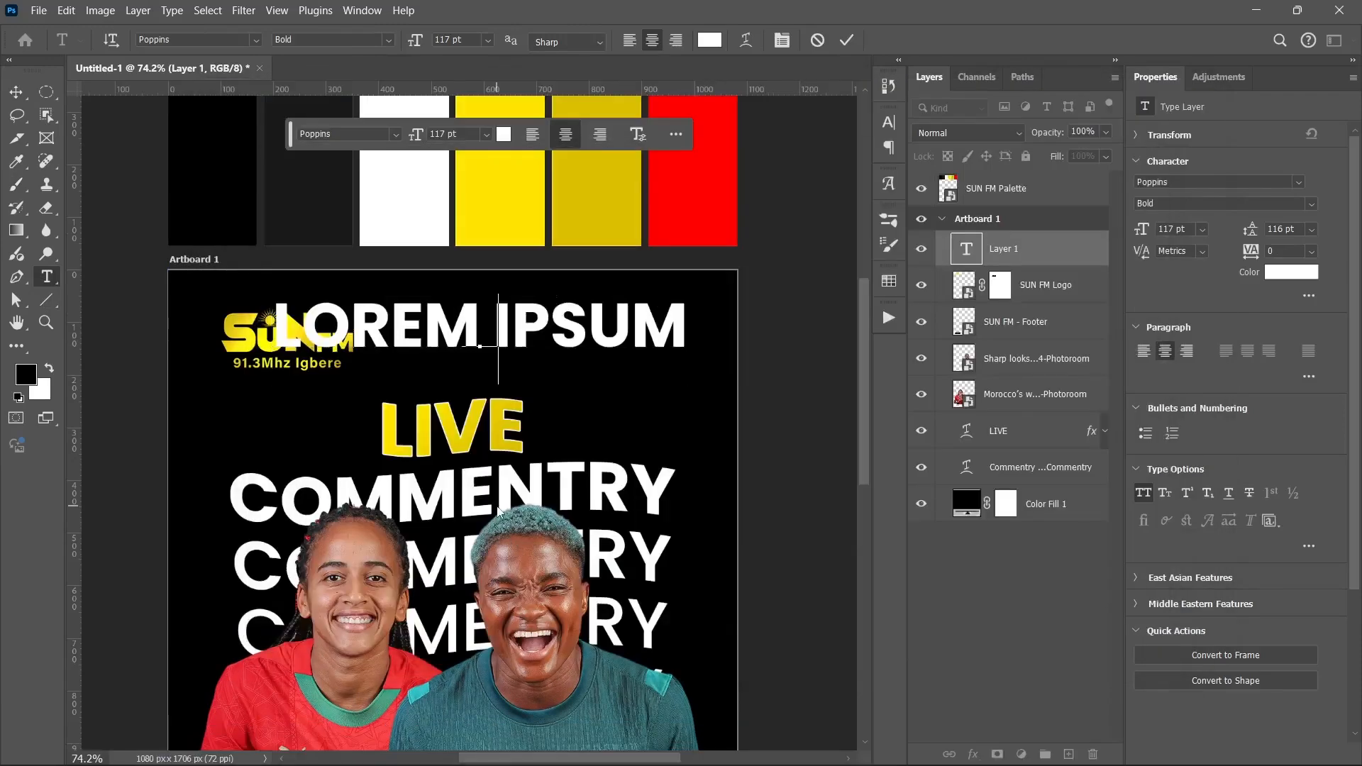
text(THE LEA)
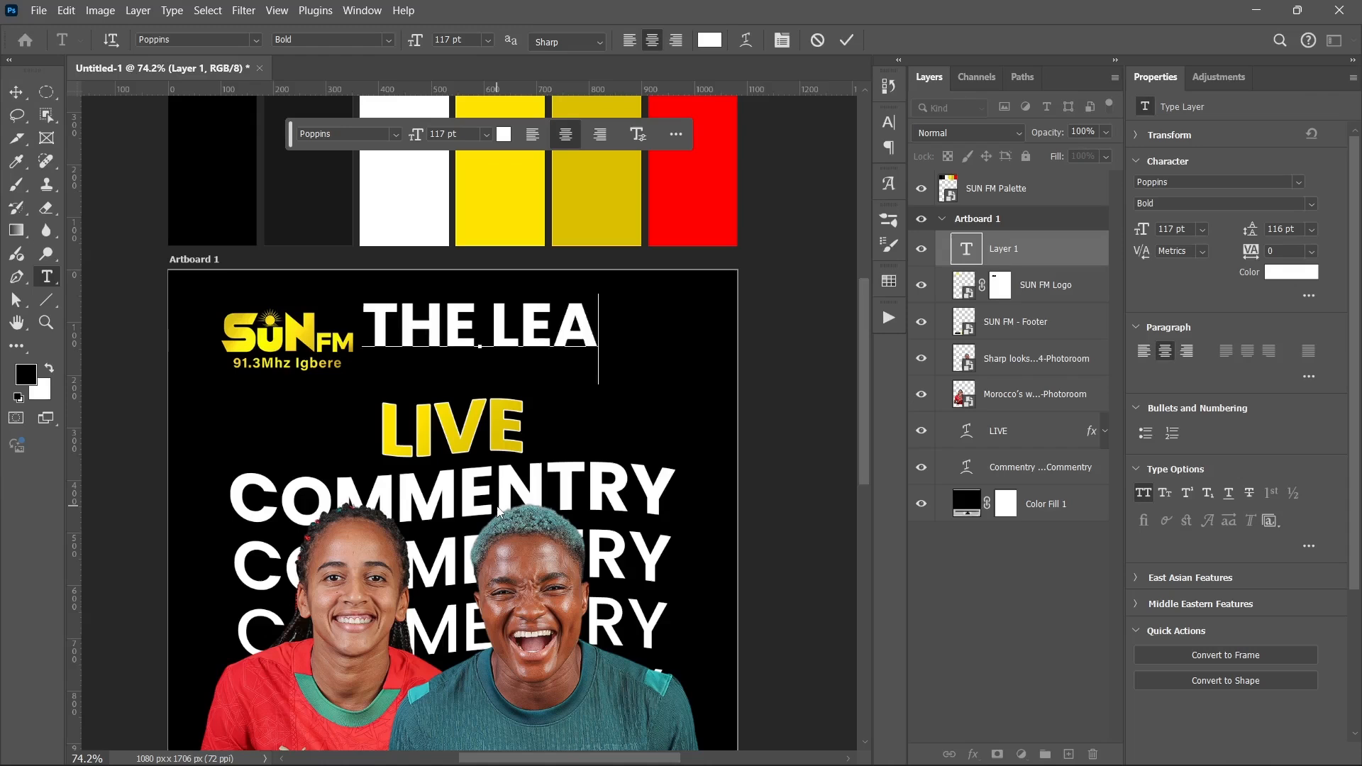
text(DING LI)
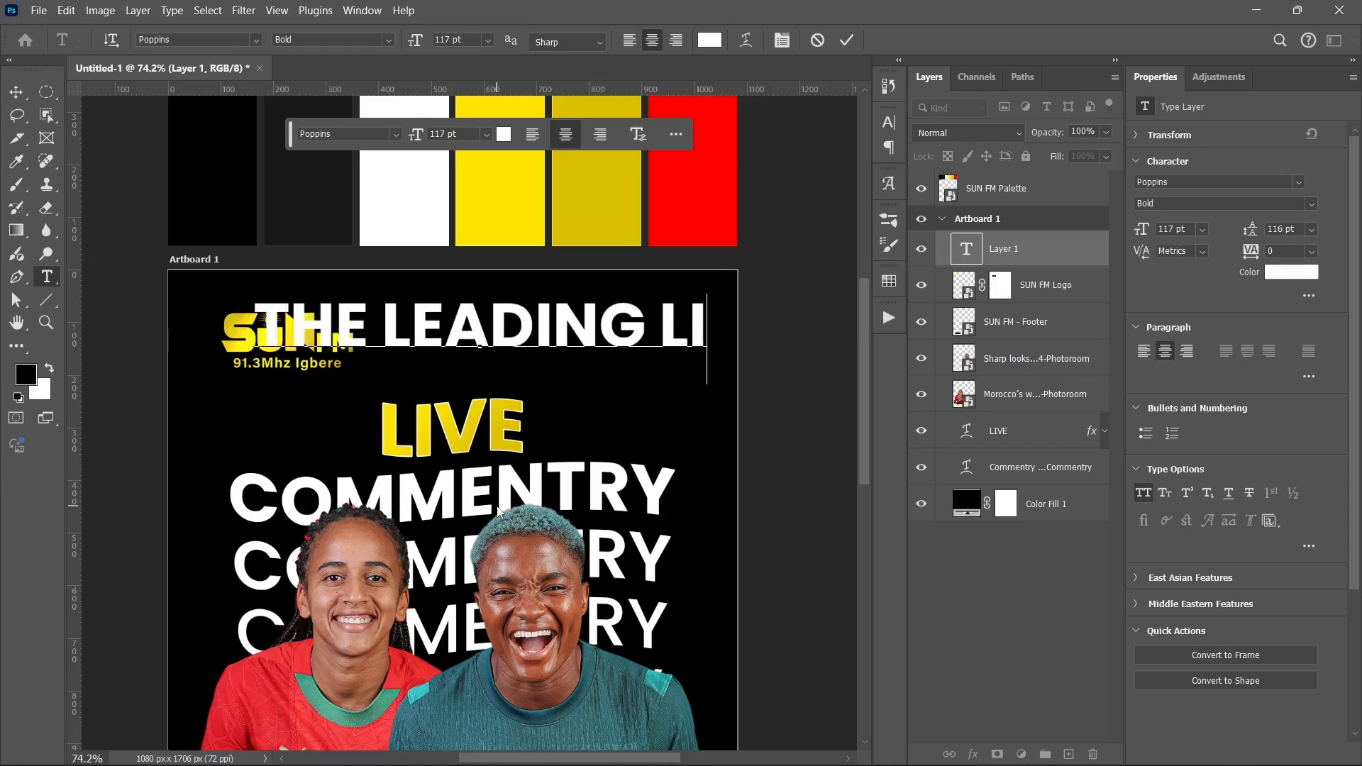
text(GHT)
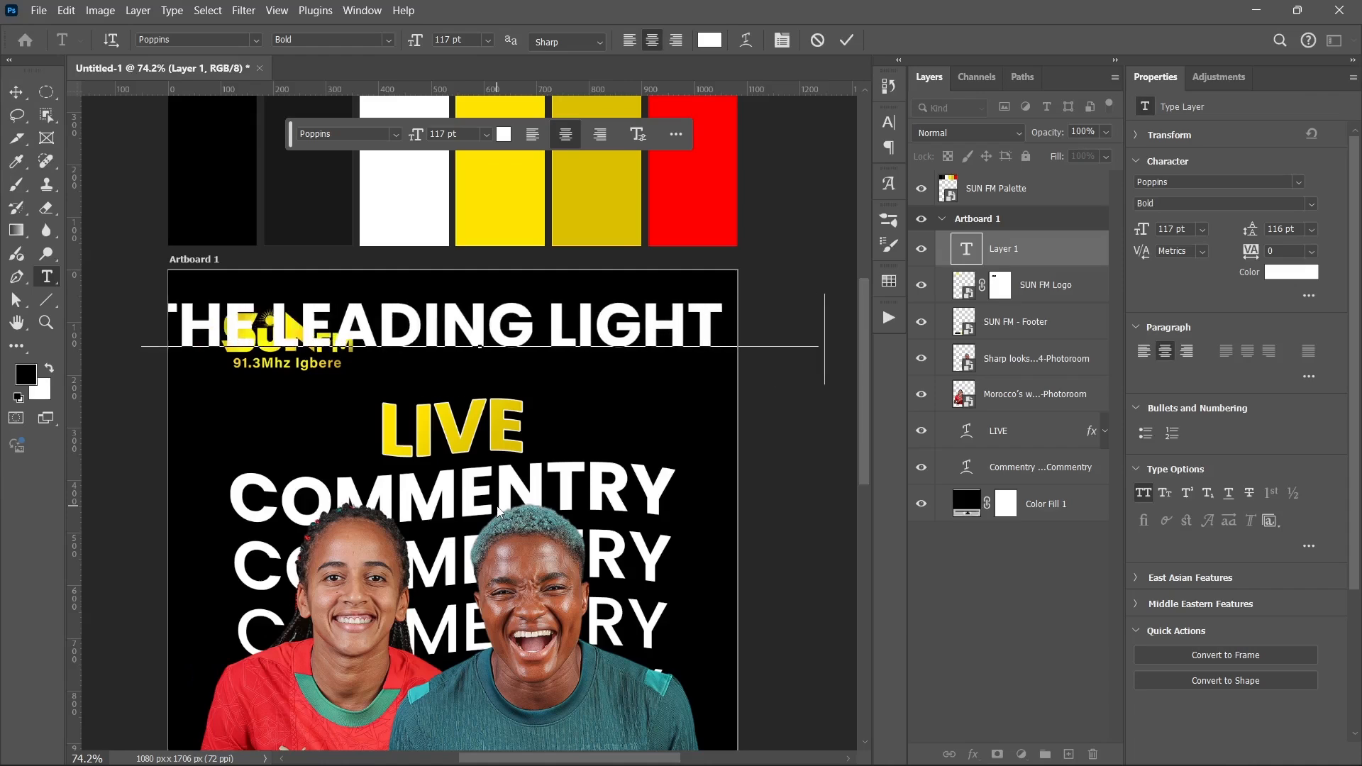
text( OF T)
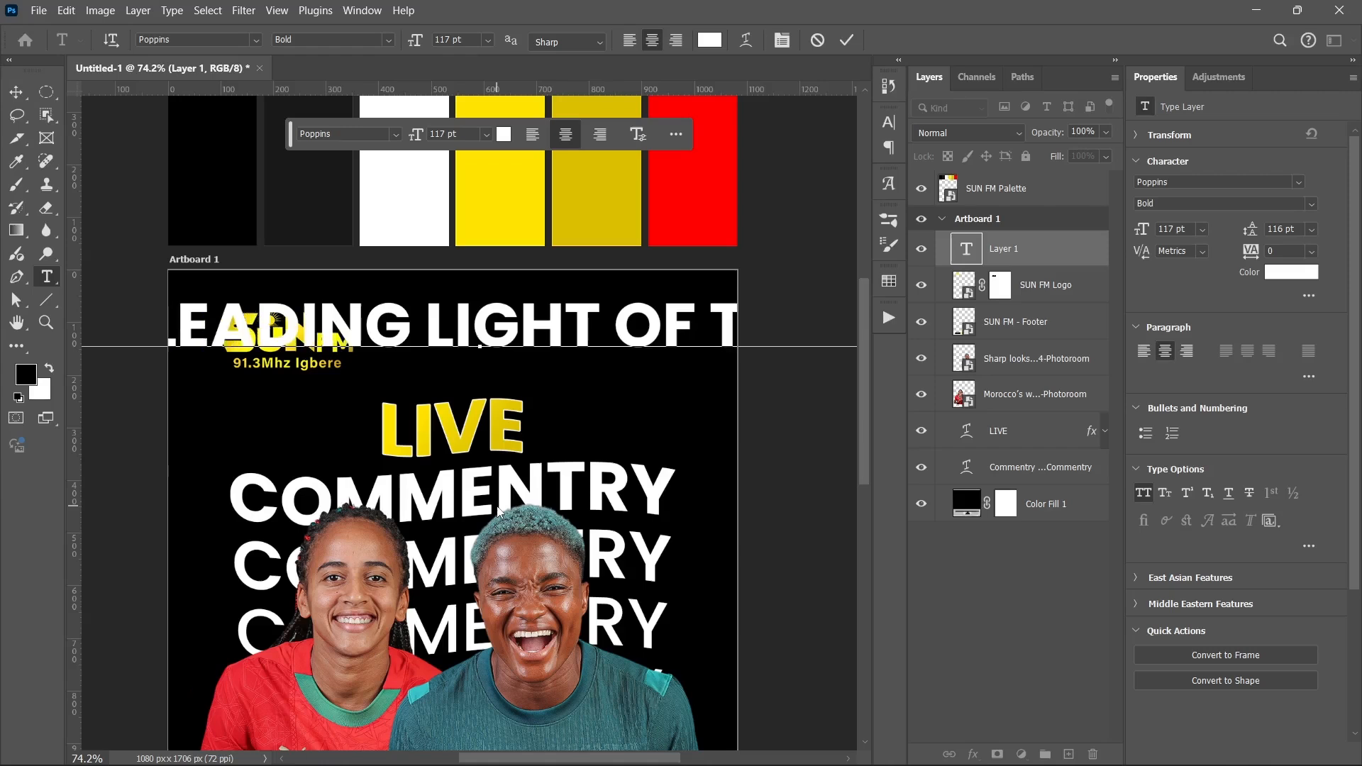
text(HE A)
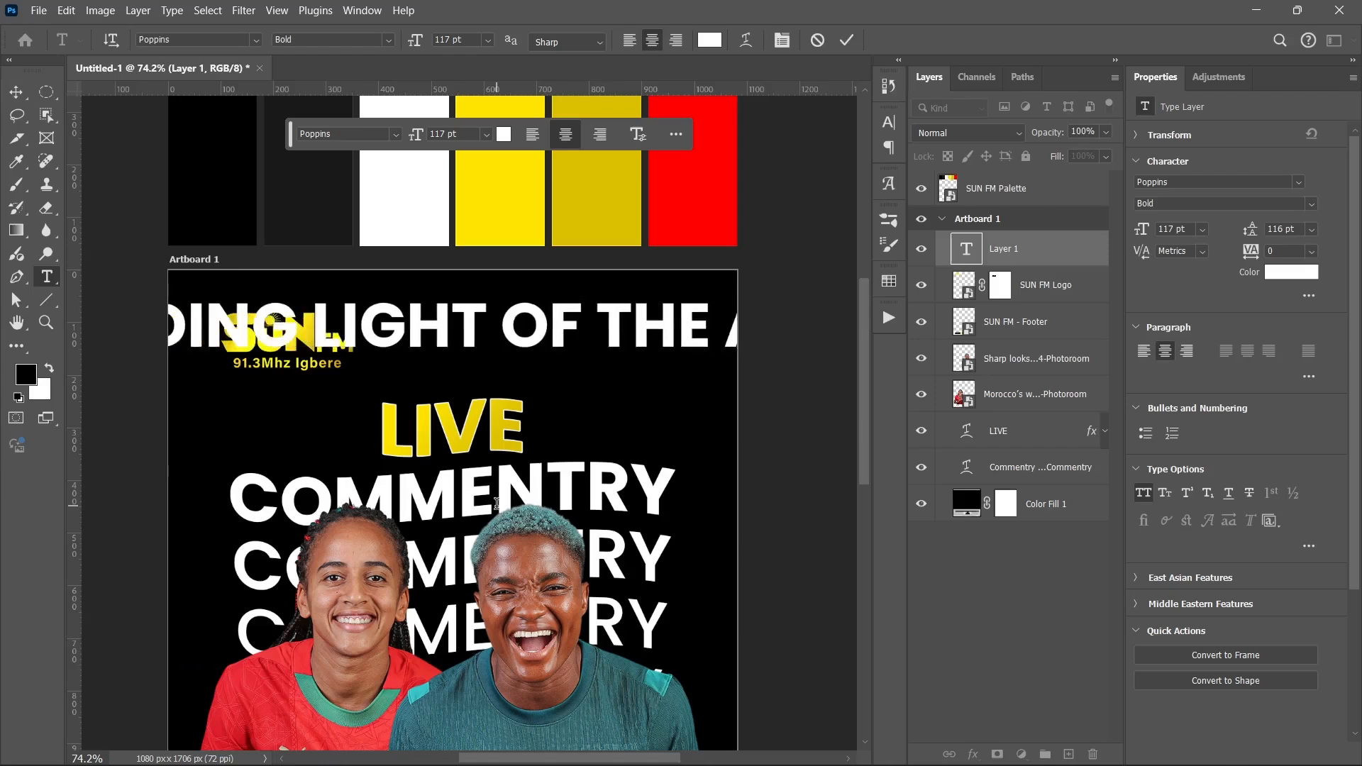
key(ctrl+Return)
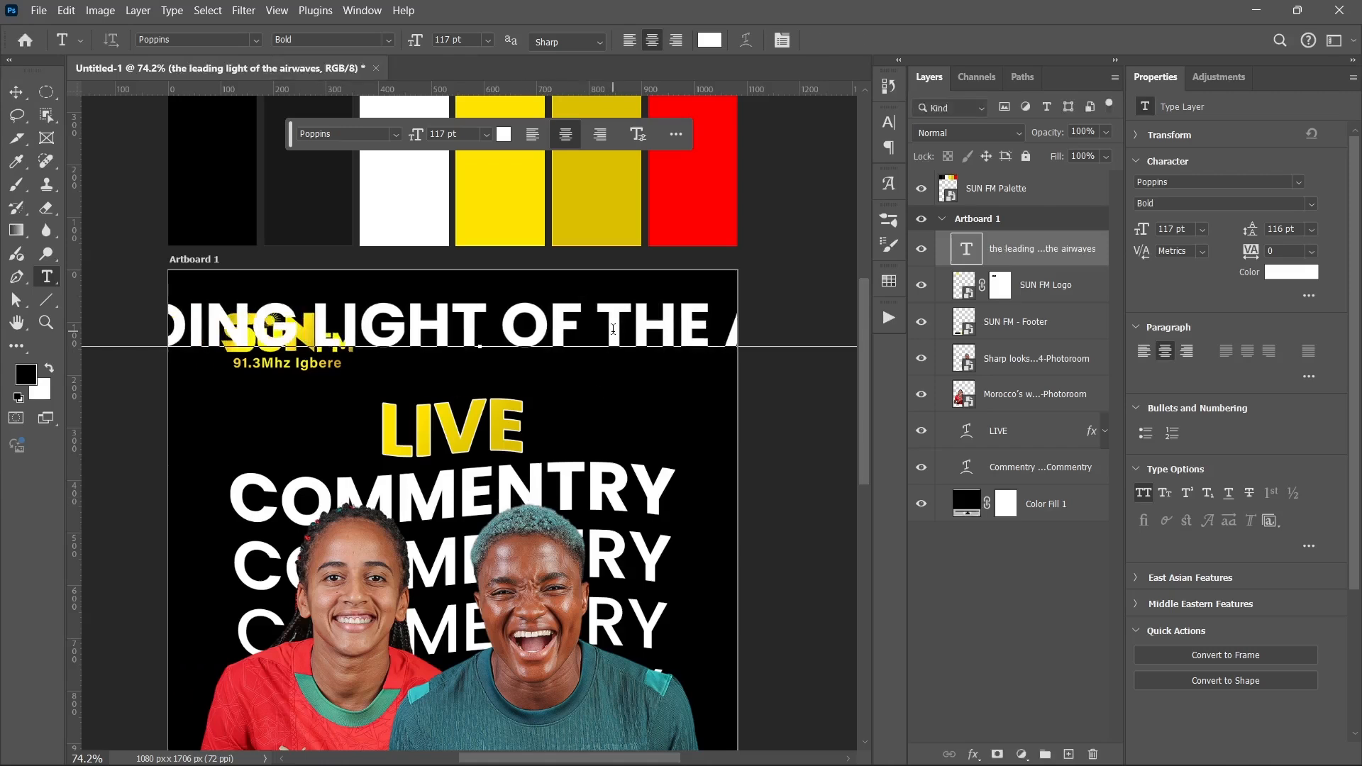
Step: Append an ellipsis ("...") to the tagline text and turn off its All Caps formatting
click(613, 336)
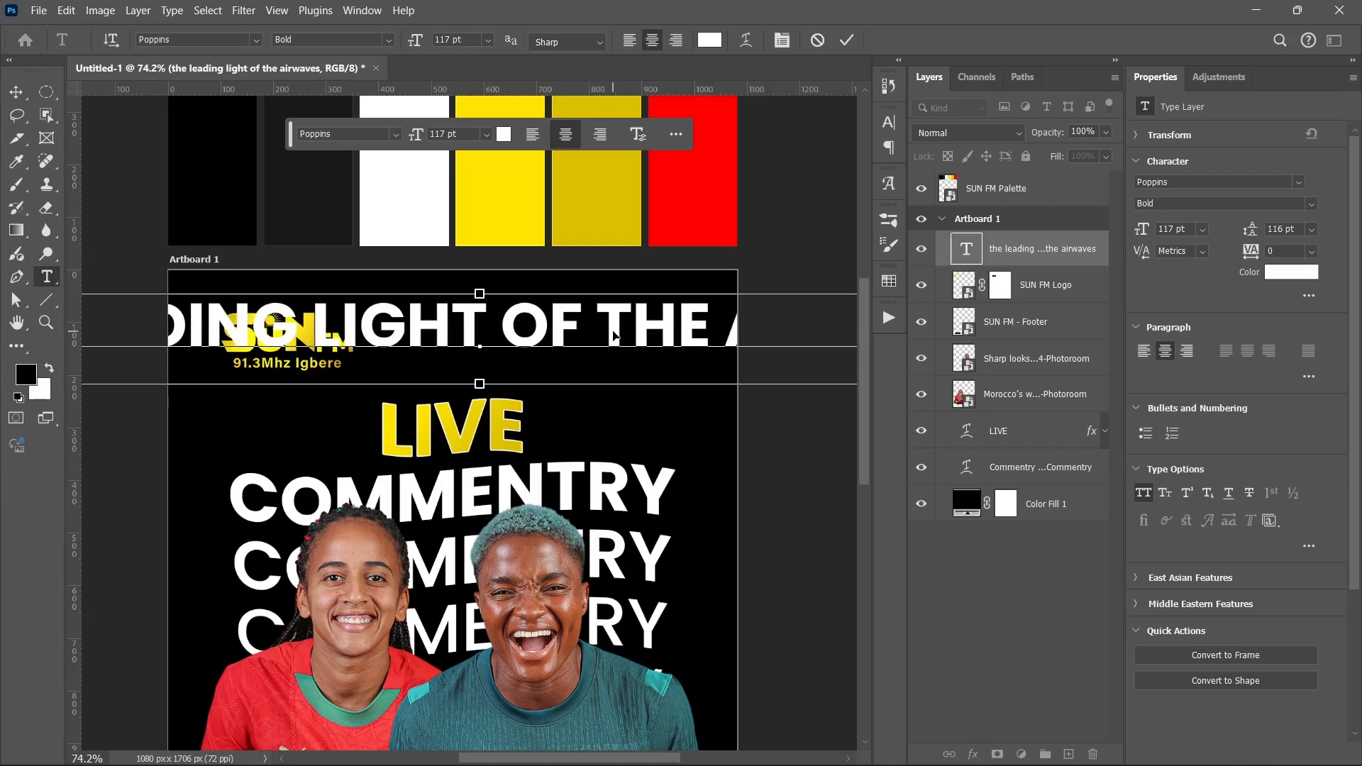
key(ctrl+Return)
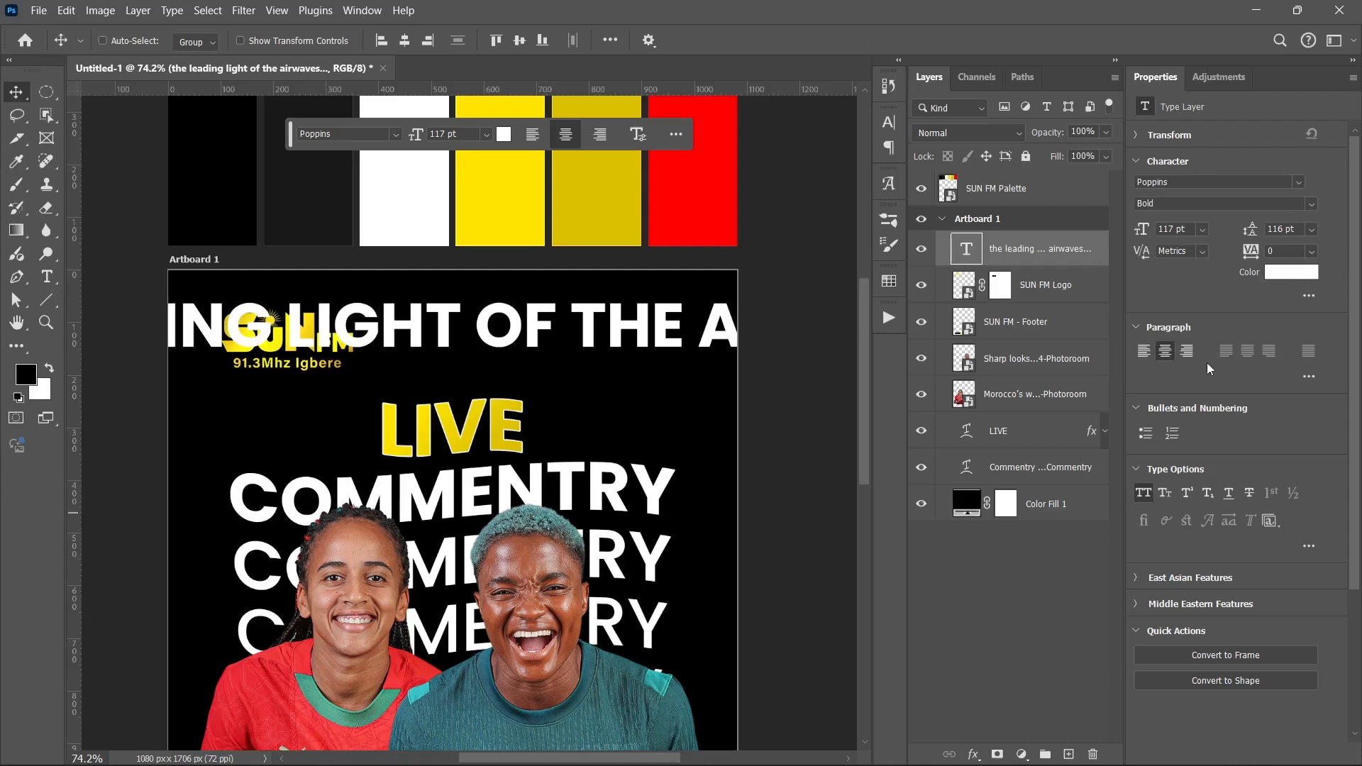
key(ctrl+shift+k)
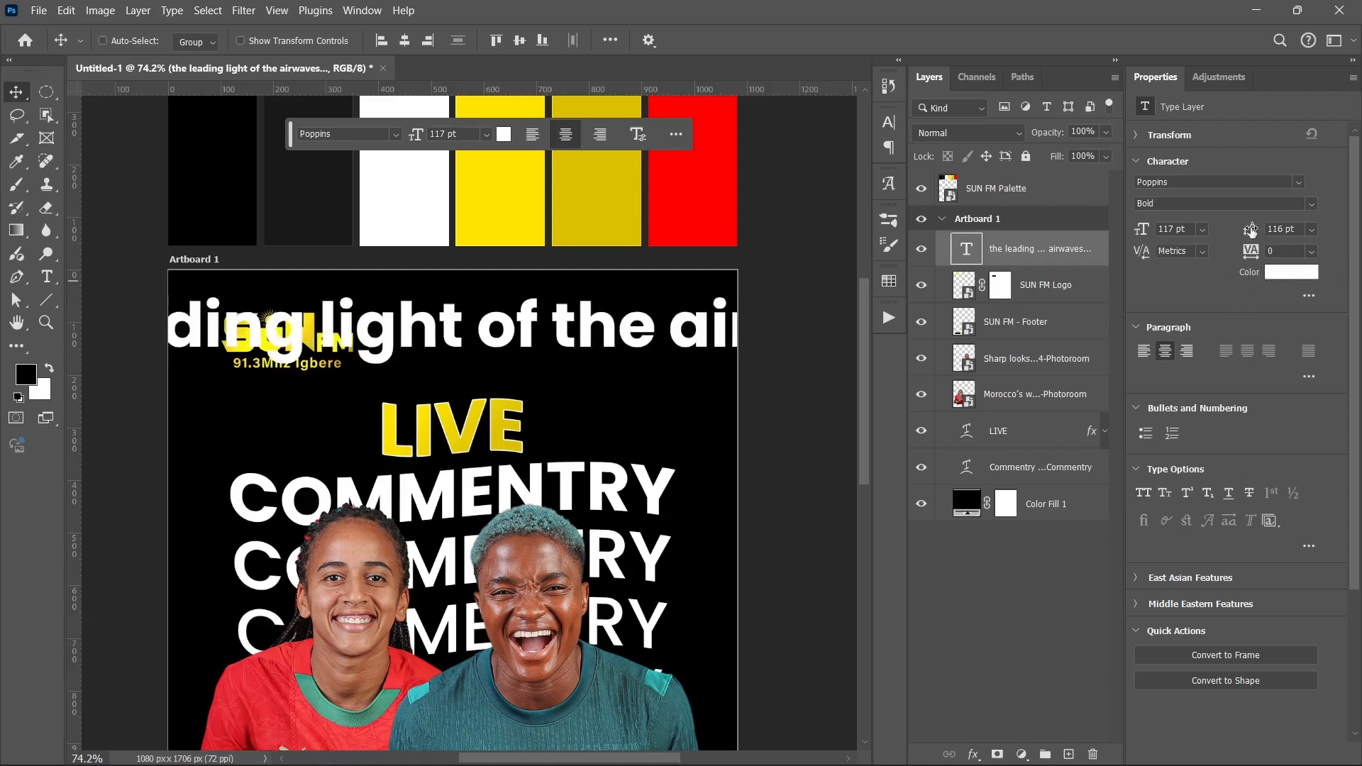
Step: Set the tagline to Poppins Italic at 24 pt and move it to the artboard's upper right, level with the logo
click(1309, 205)
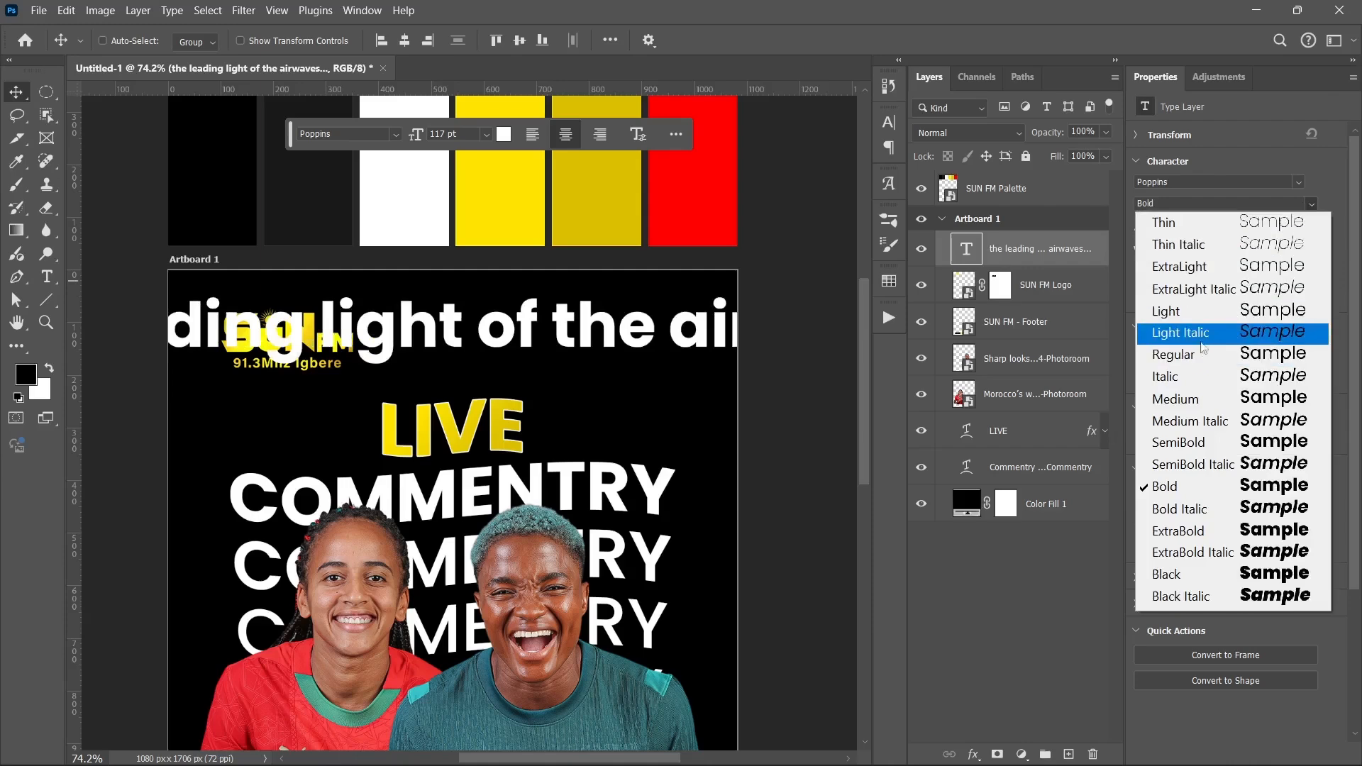
click(1196, 377)
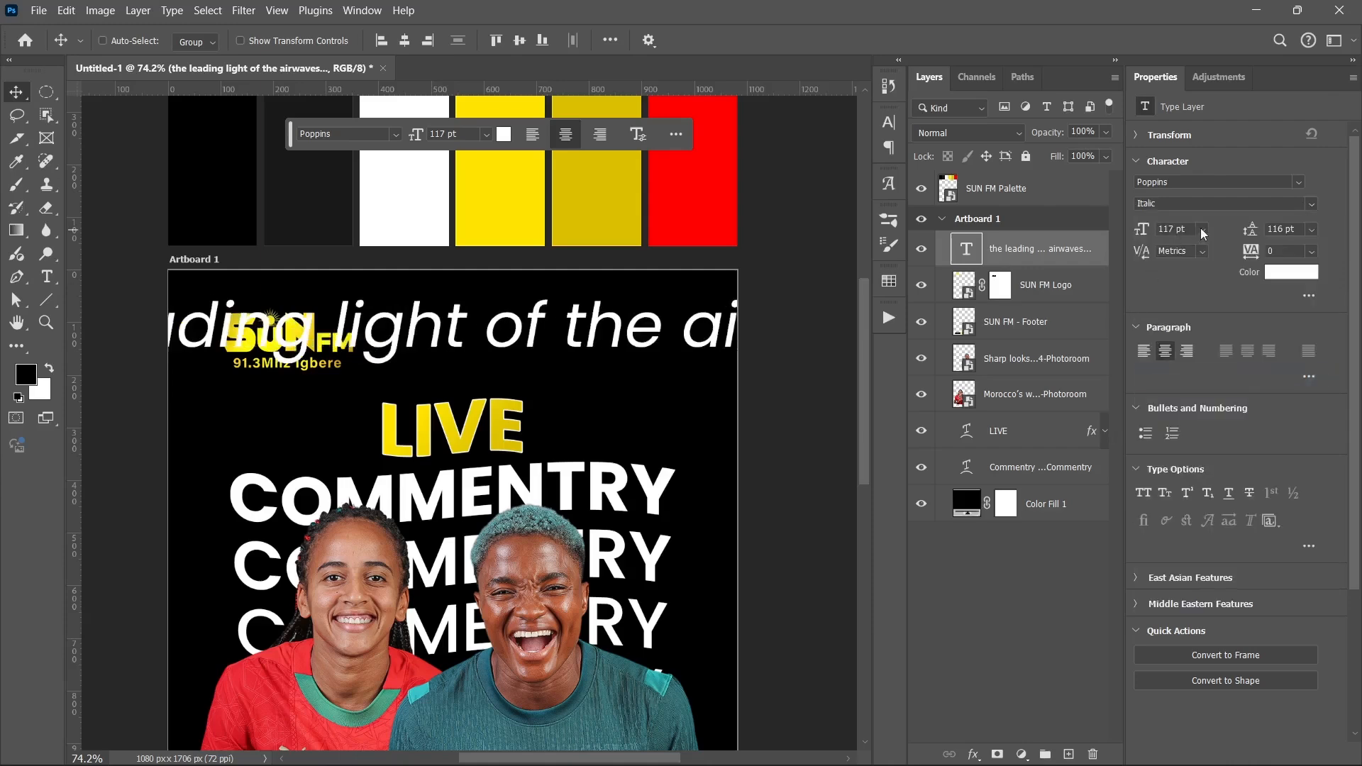
click(1201, 229)
click(1197, 405)
drag(480, 345, 586, 340)
Step: Scale the SUN FM logo down proportionally to about 203 x 108 px, placing it at X 101 px, Y 84 px
scroll(464, 364, down, 3)
scroll(464, 364, down, 2)
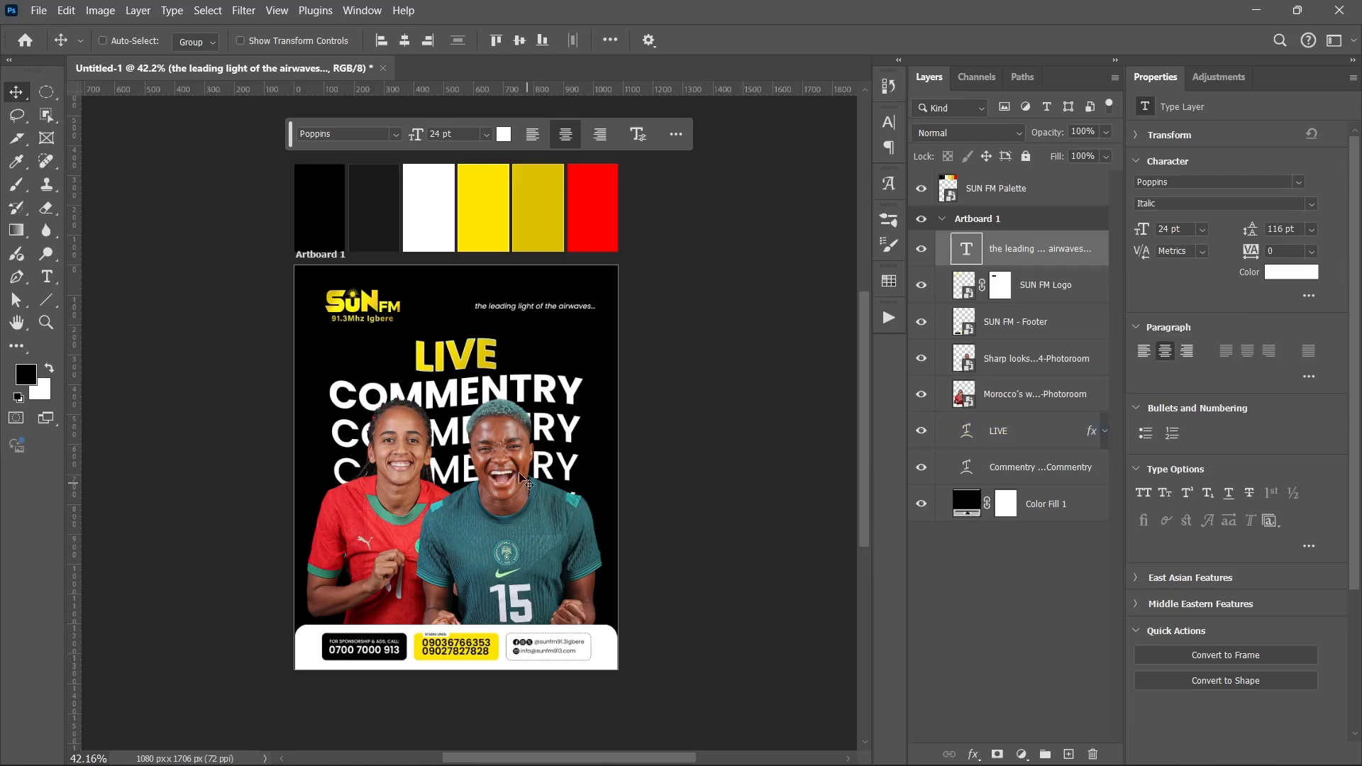
click(1057, 289)
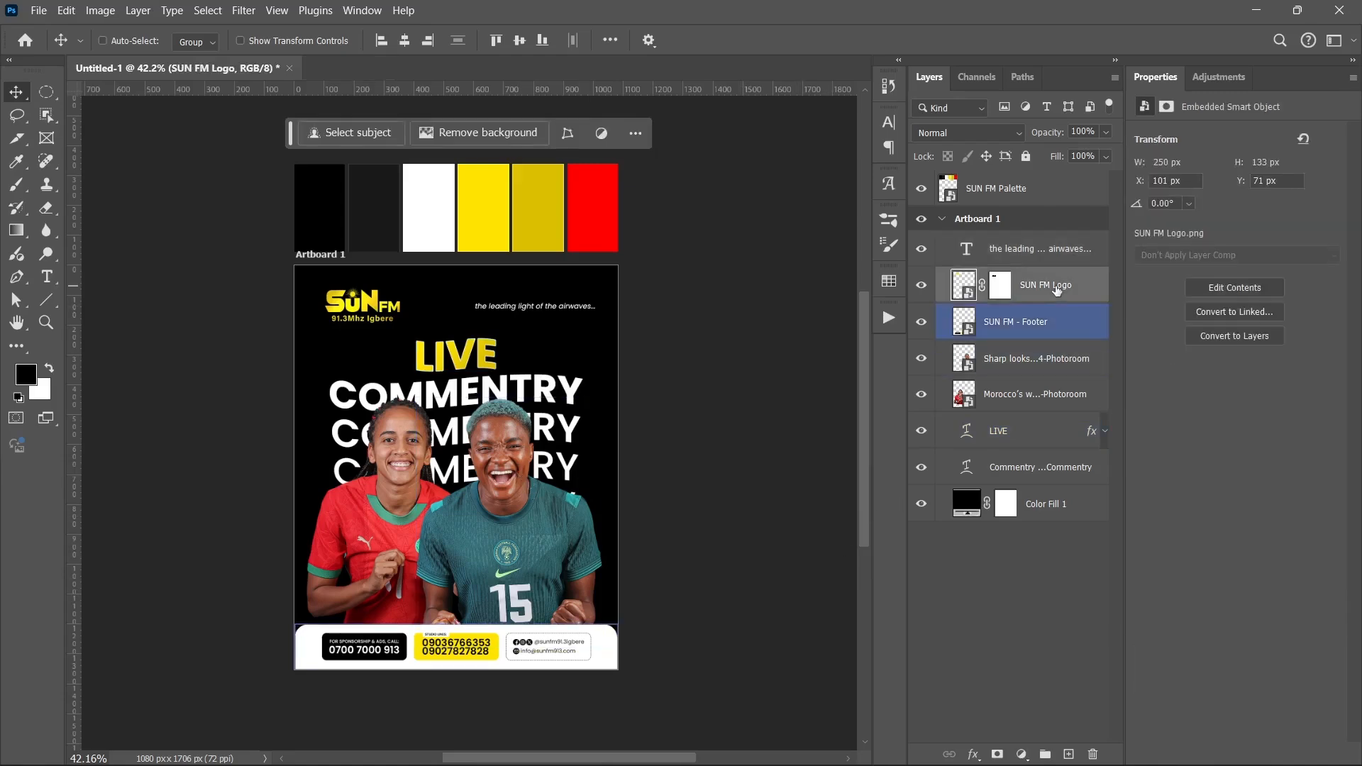
key(ctrl+t)
drag(406, 303, 390, 312)
key(Return)
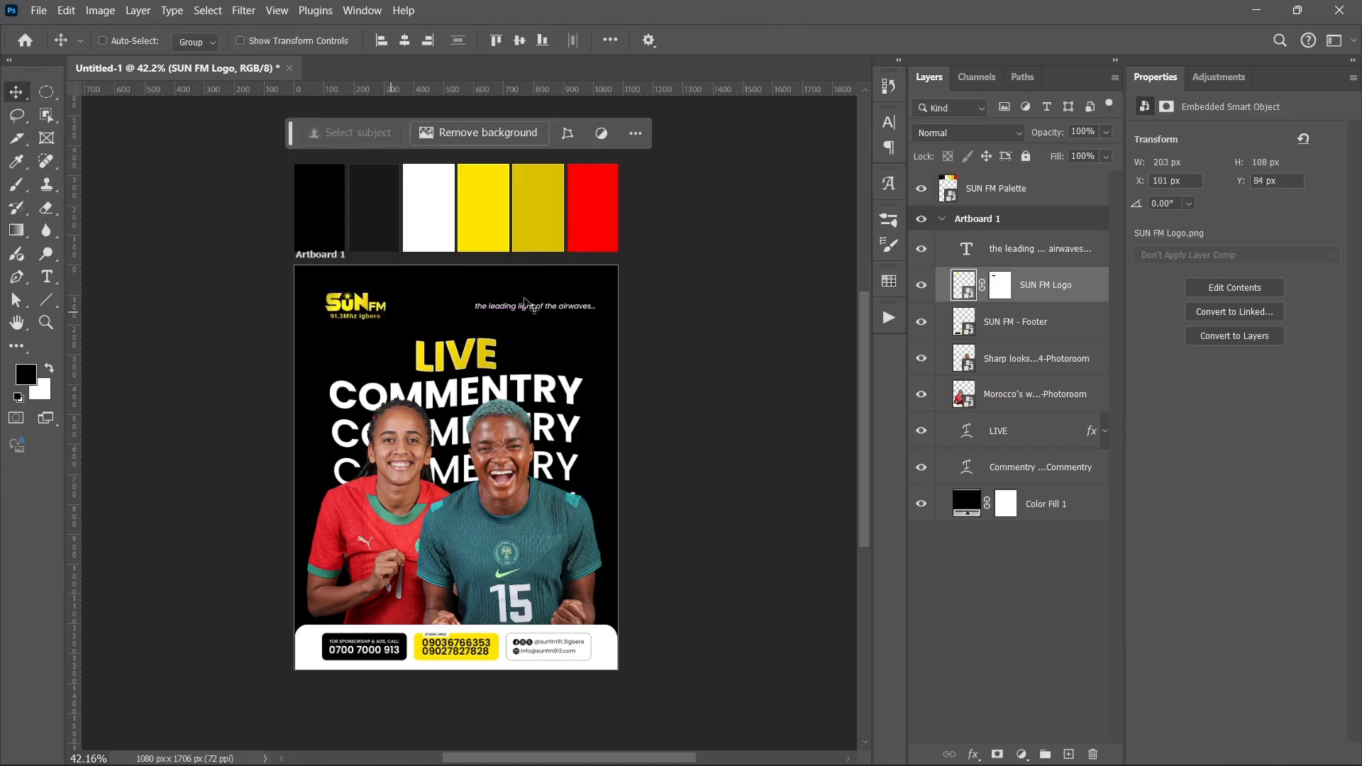
Step: Scale the tagline text down proportionally to about 19.93 pt, keeping its outer end near the artboard's right margin
click(1044, 254)
key(ctrl+t)
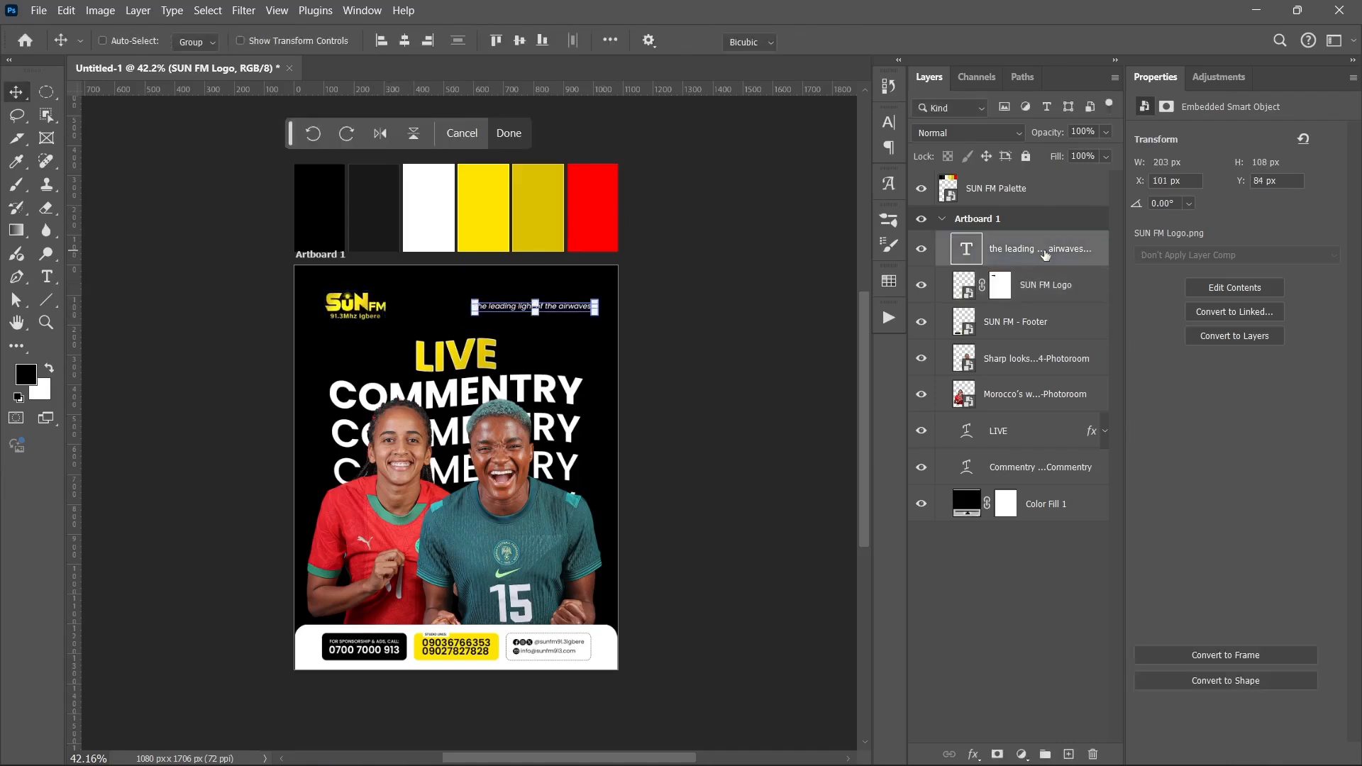
drag(468, 307, 491, 312)
key(Return)
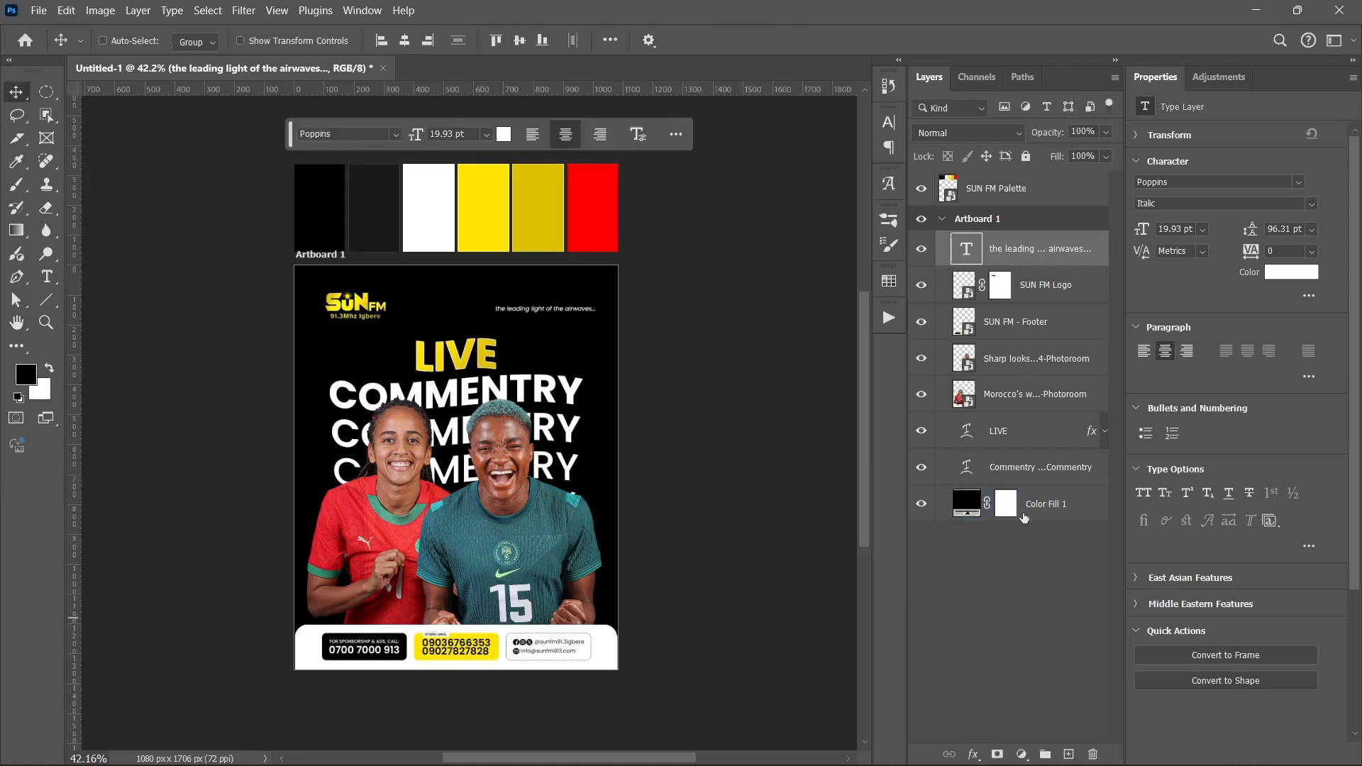
Step: Add a new layer directly above Color Fill 1 and prepare a soft round brush with 0% hardness
click(1049, 518)
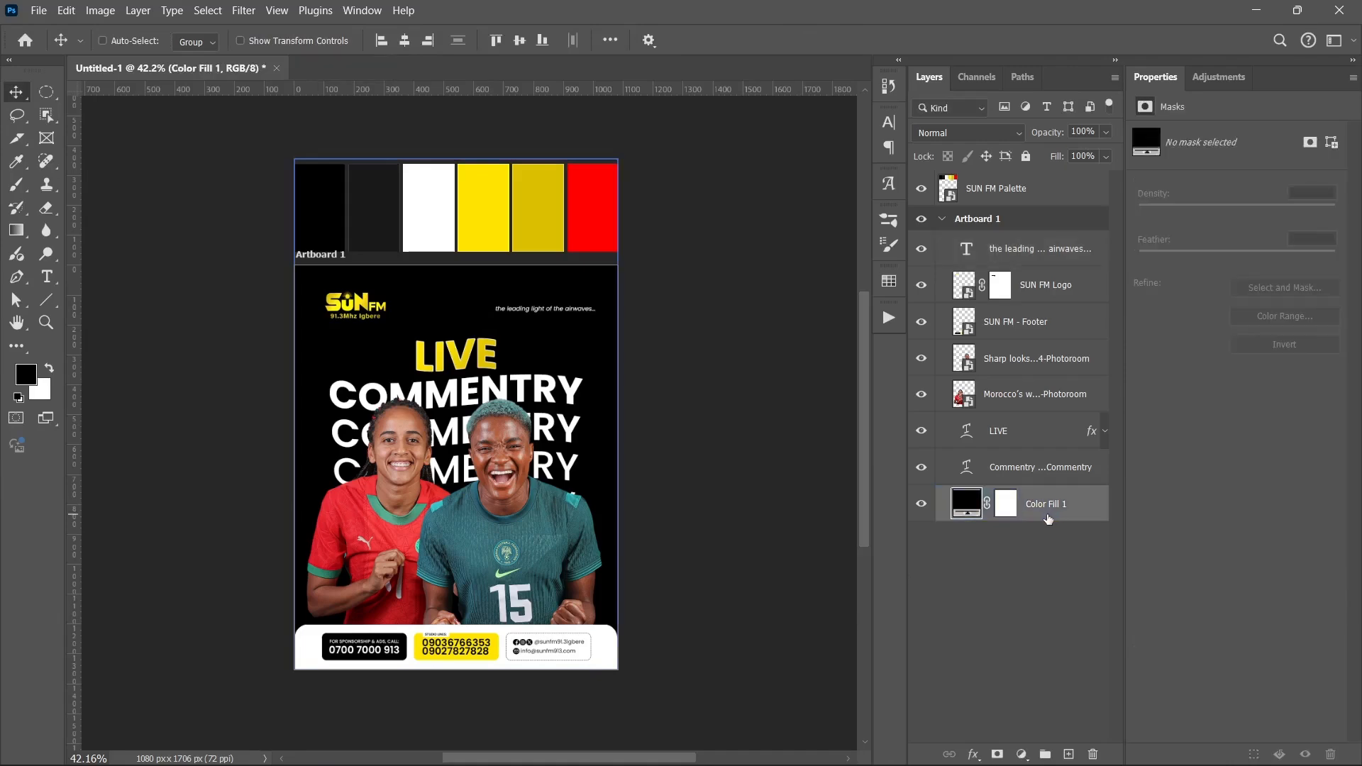
key(b)
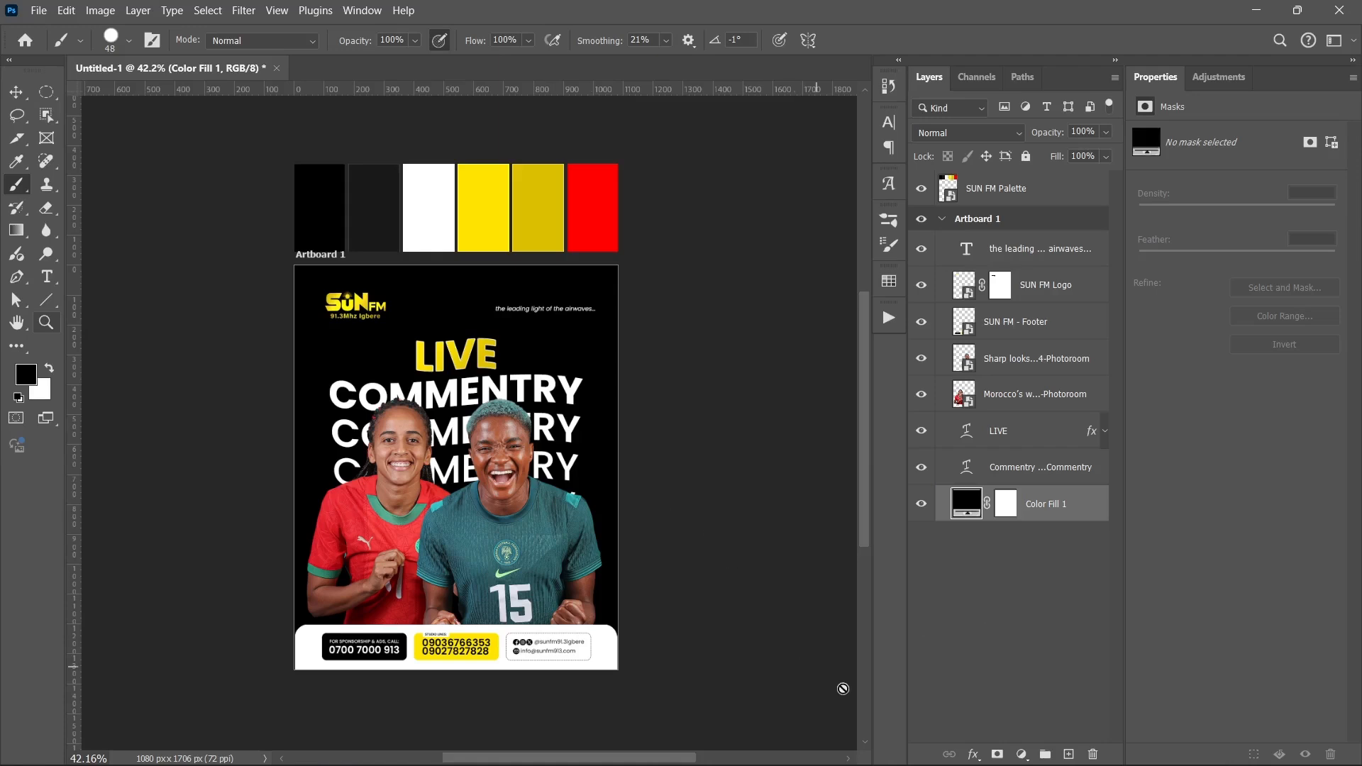
click(1067, 753)
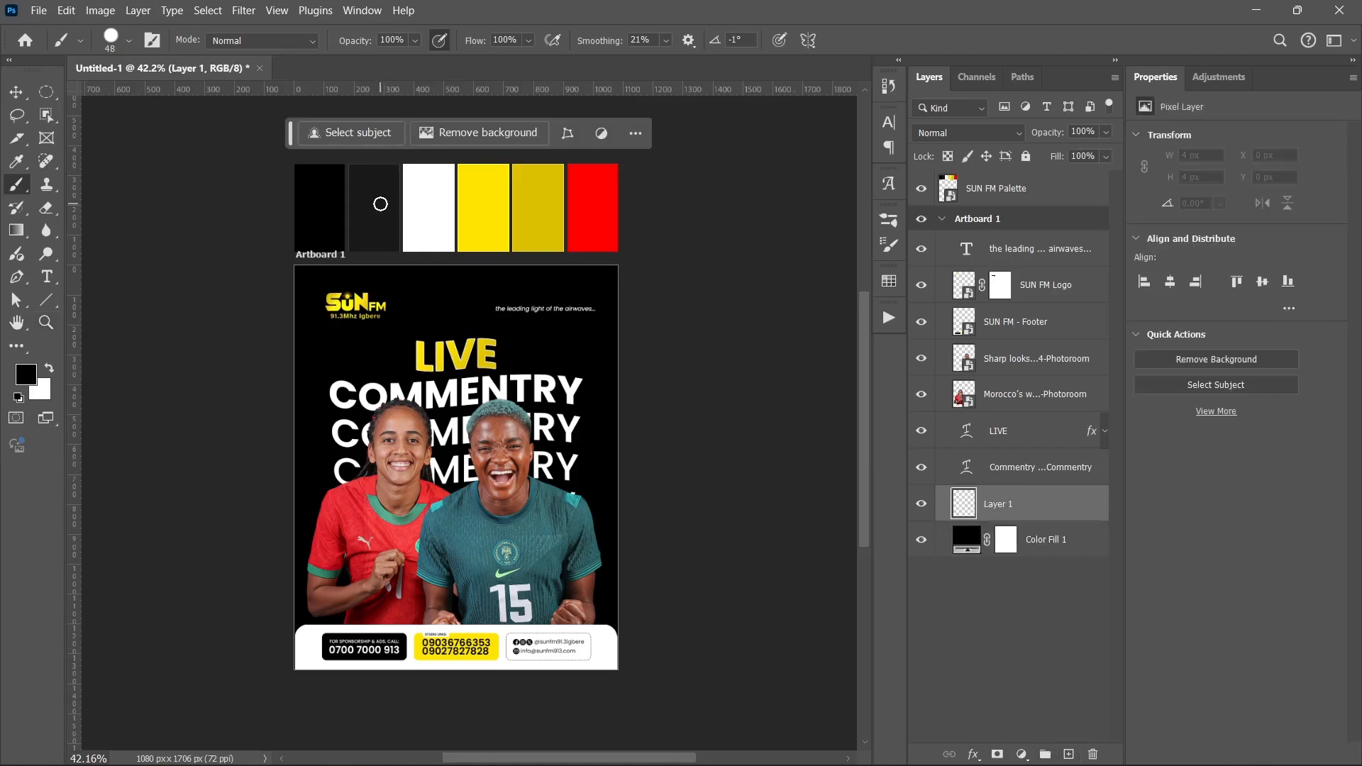
click(380, 203)
drag(413, 444, 495, 443)
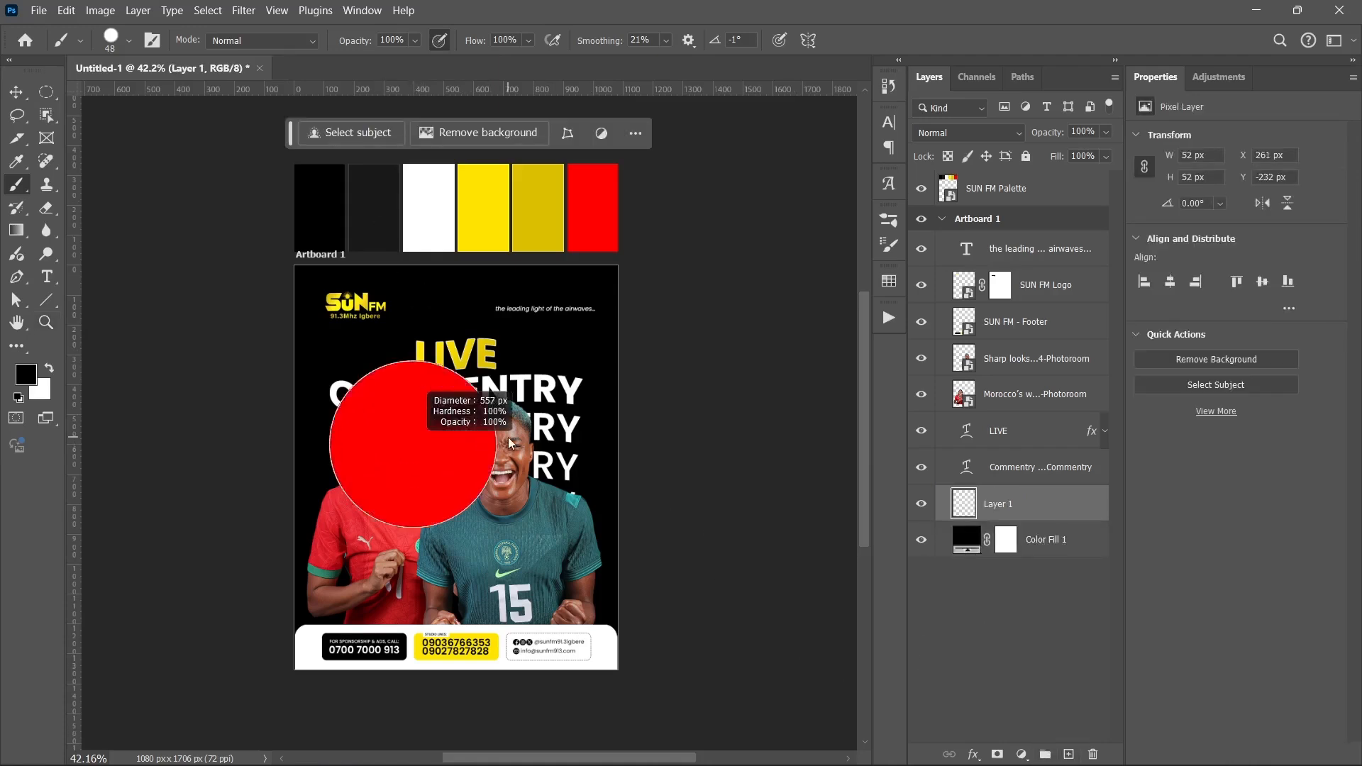
right_click(454, 435)
drag(557, 512, 468, 496)
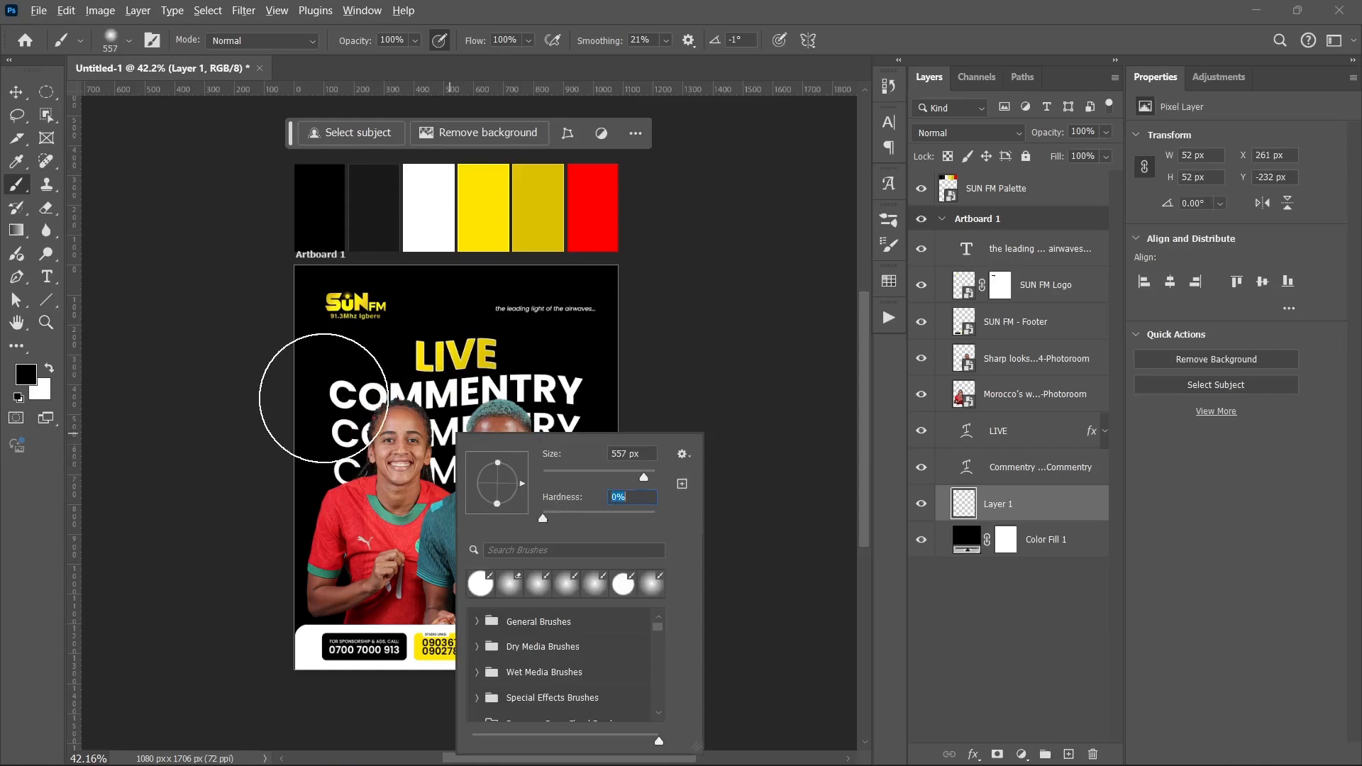
Step: Enlarge the brush to about 1282 px and paint soft black dabs over the middle of the artboard
drag(322, 398, 404, 399)
drag(432, 461, 459, 461)
click(460, 461)
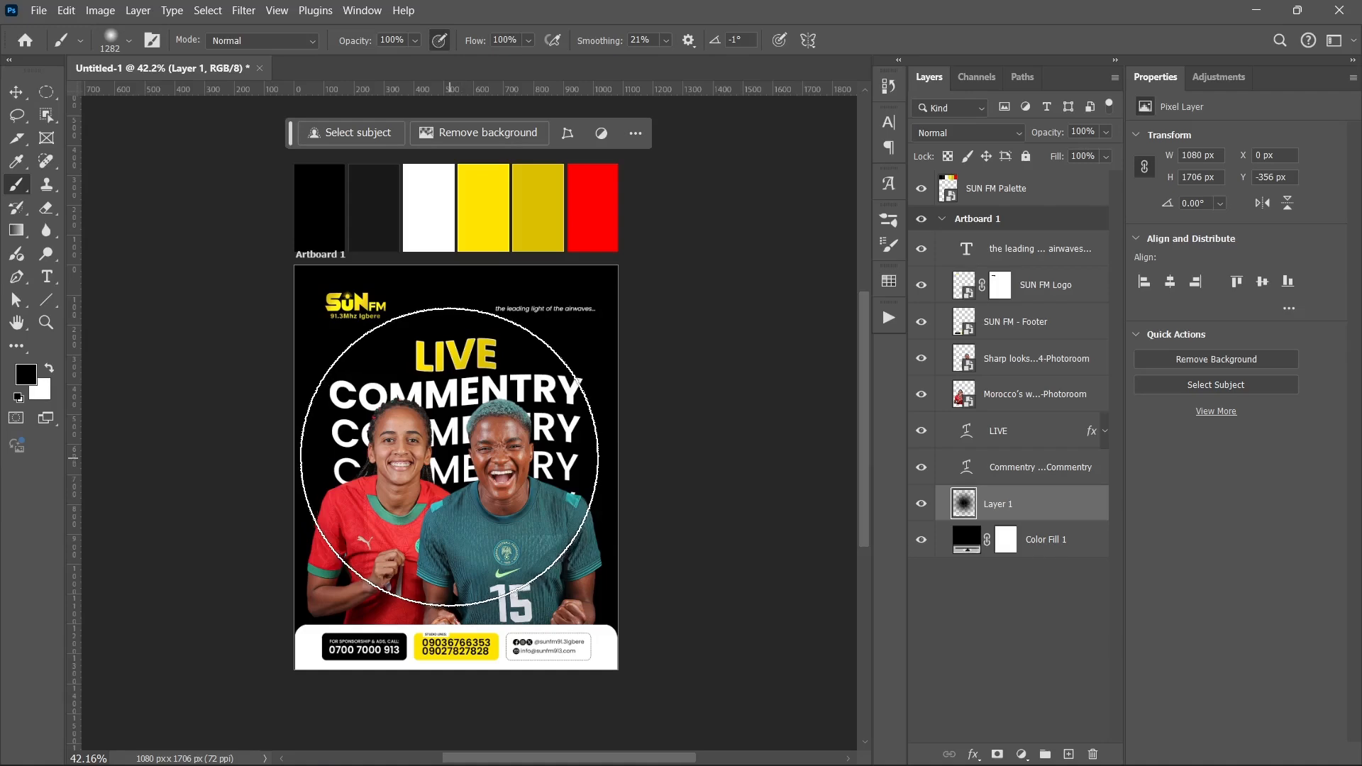
click(437, 445)
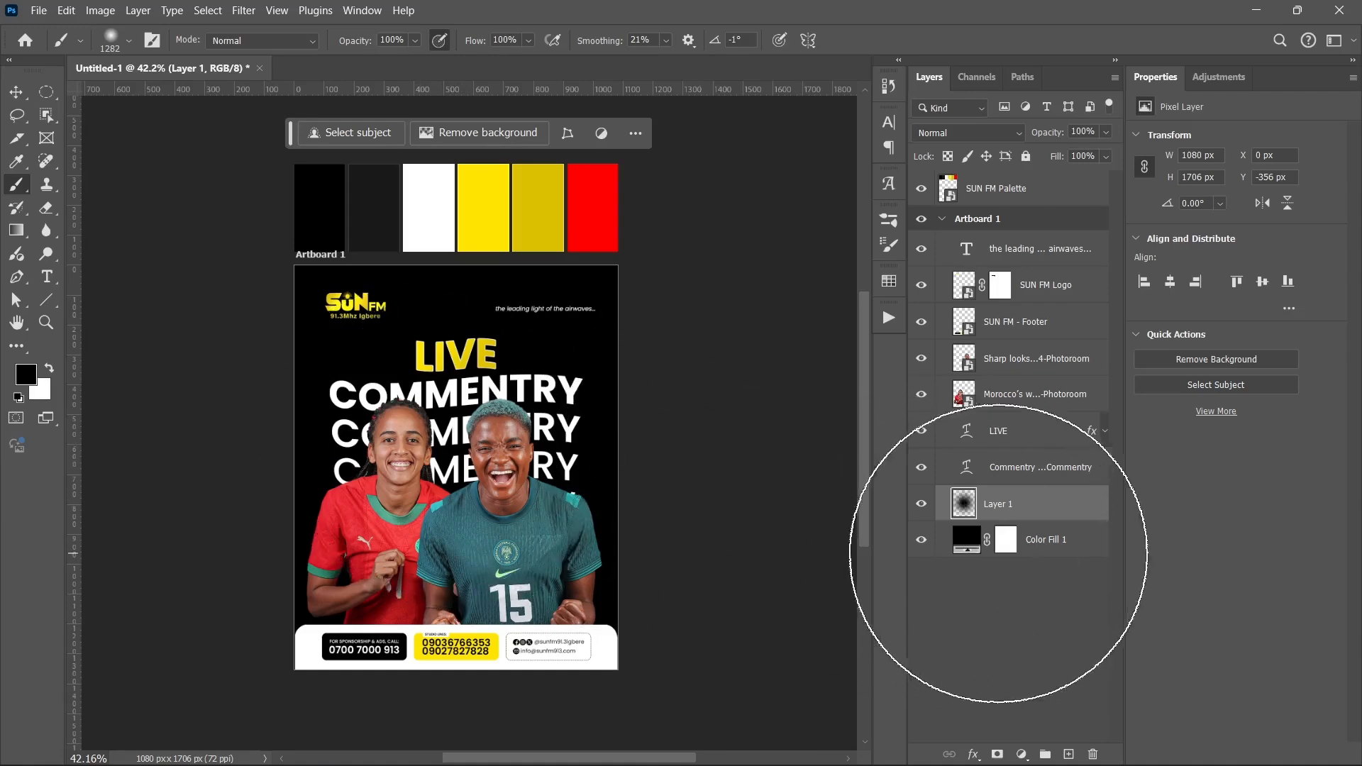
Step: Place the IMG_20250730_083307 studio photo above Color Fill 1 and scale it to about 1080 x 1434 px, filling the artboard's width
click(1032, 540)
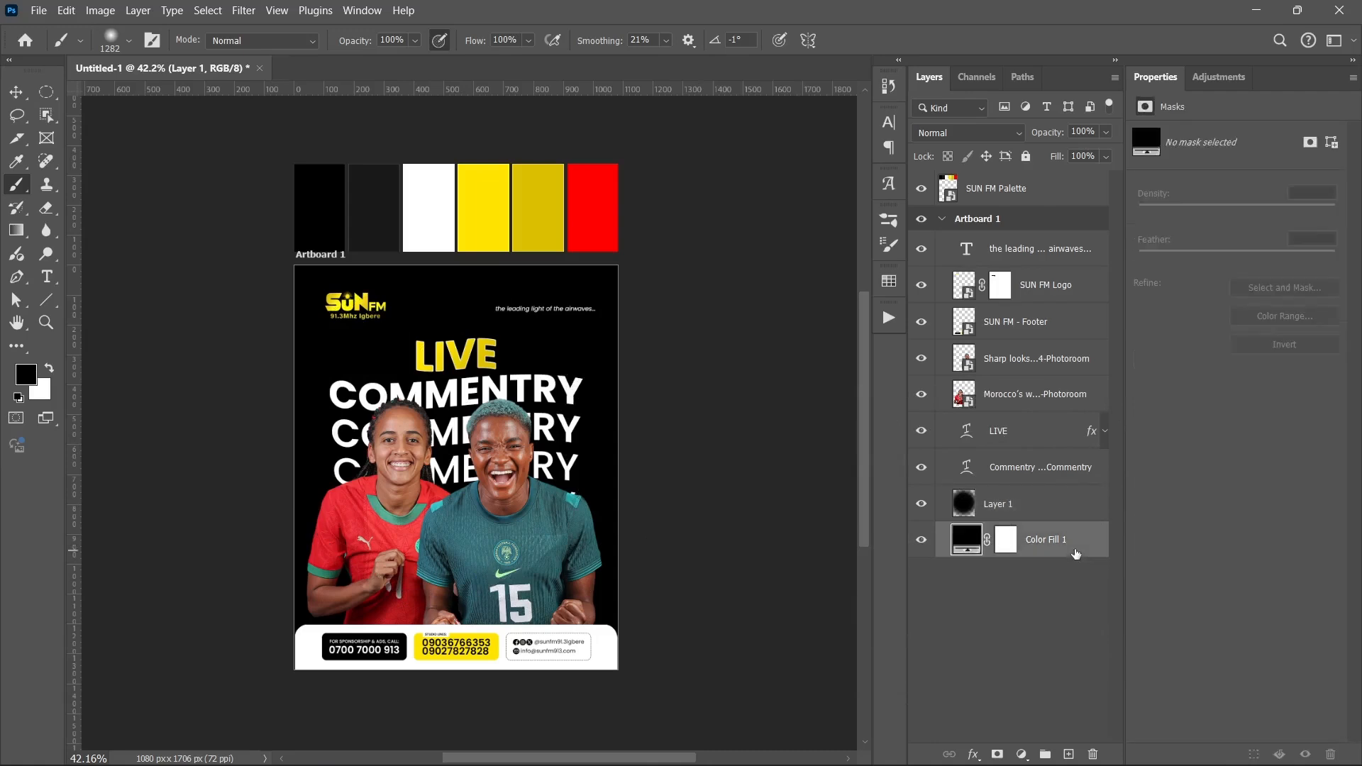
click(607, 746)
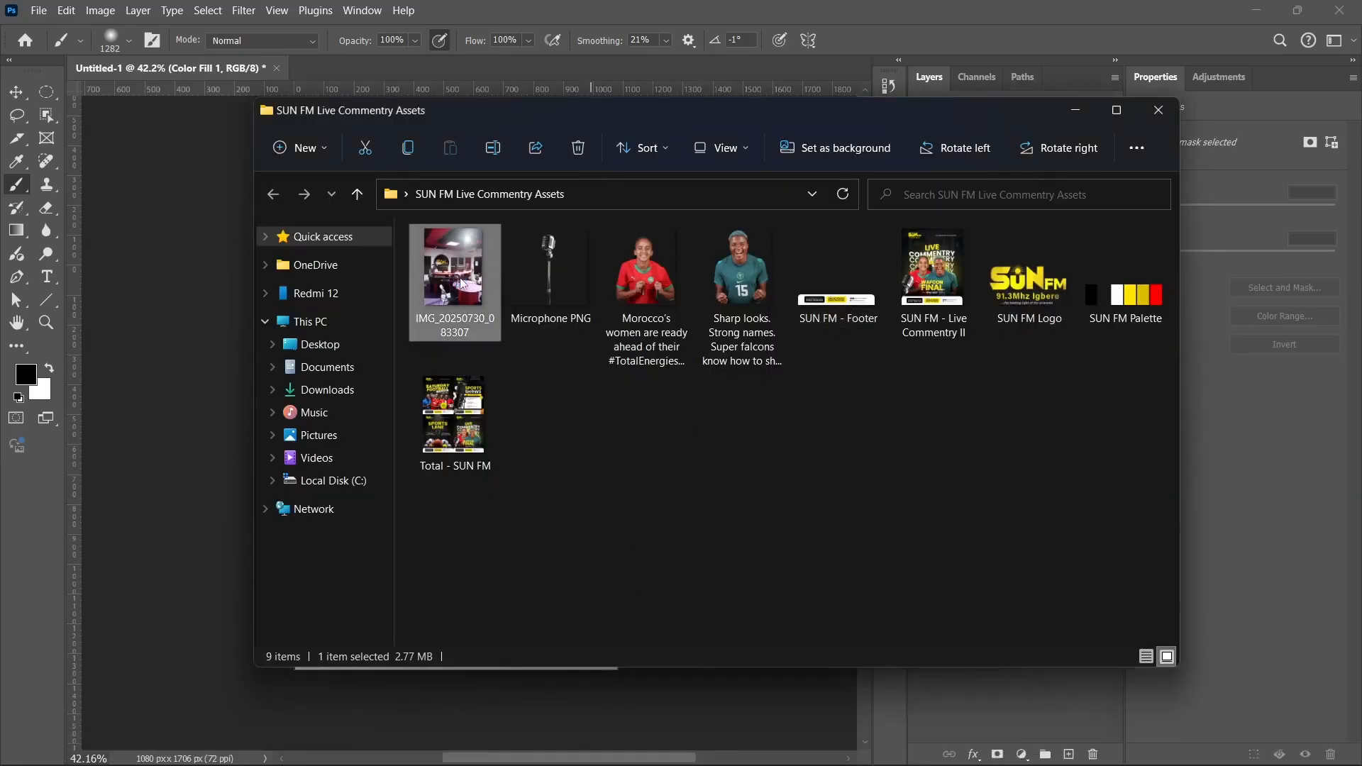
drag(461, 282, 491, 433)
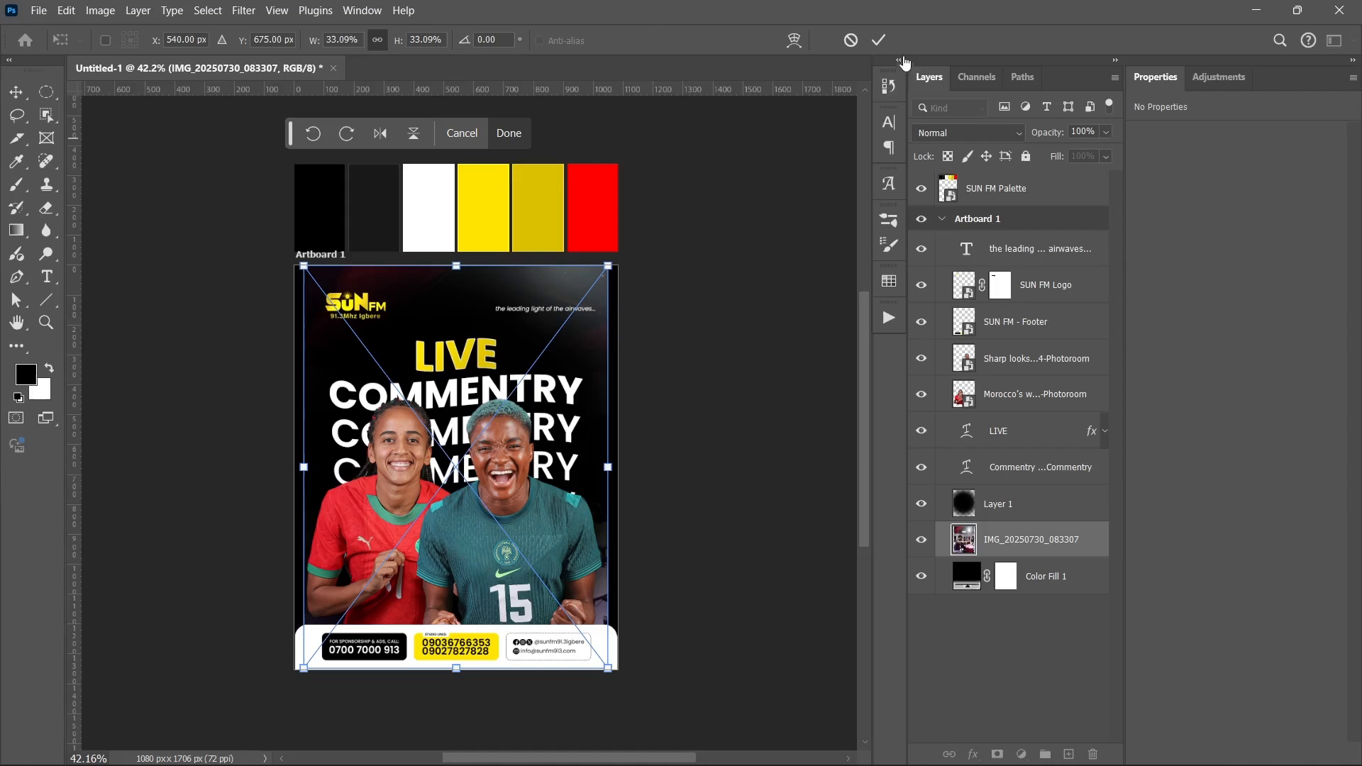
drag(614, 447, 624, 468)
click(882, 41)
key(b)
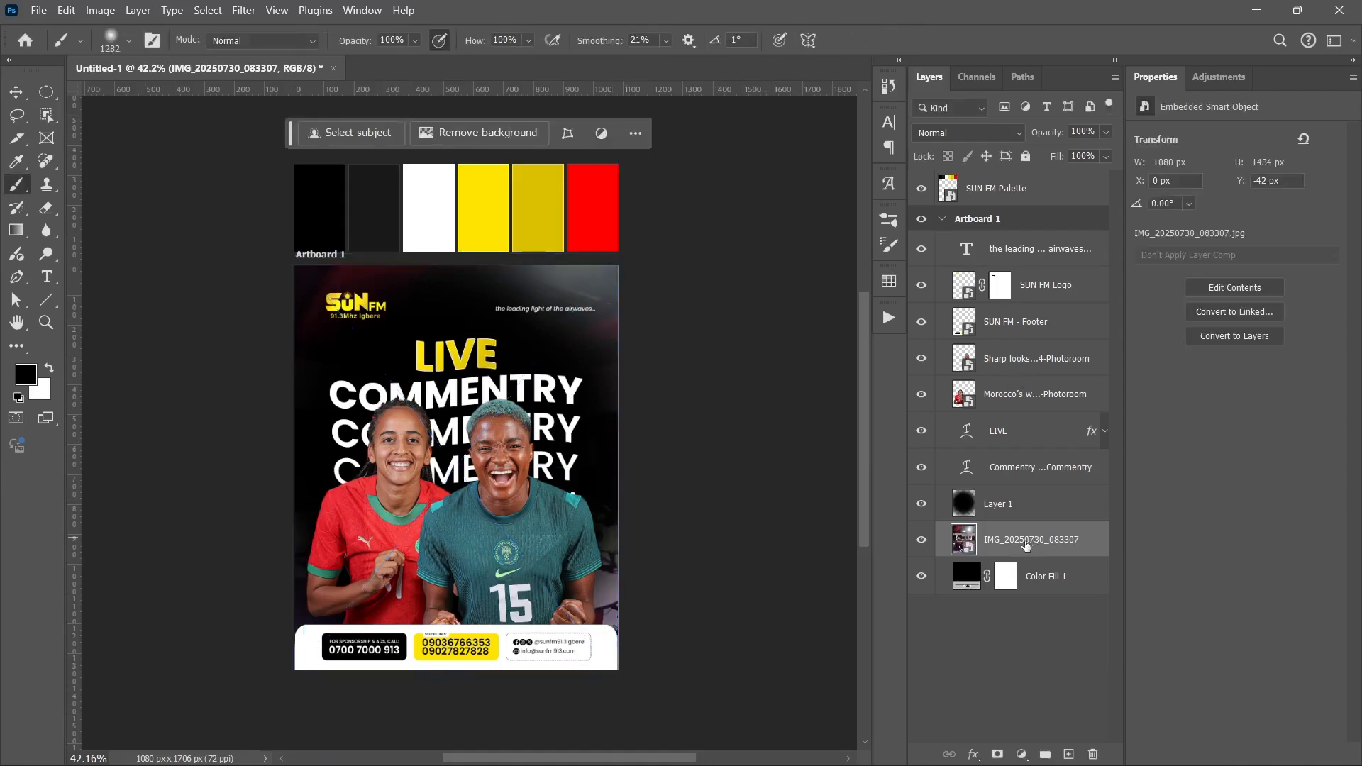
Step: Move the studio photo above Layer 1, set its blend mode to Screen and reduce its fill to 24%
drag(1028, 539, 1022, 488)
click(952, 134)
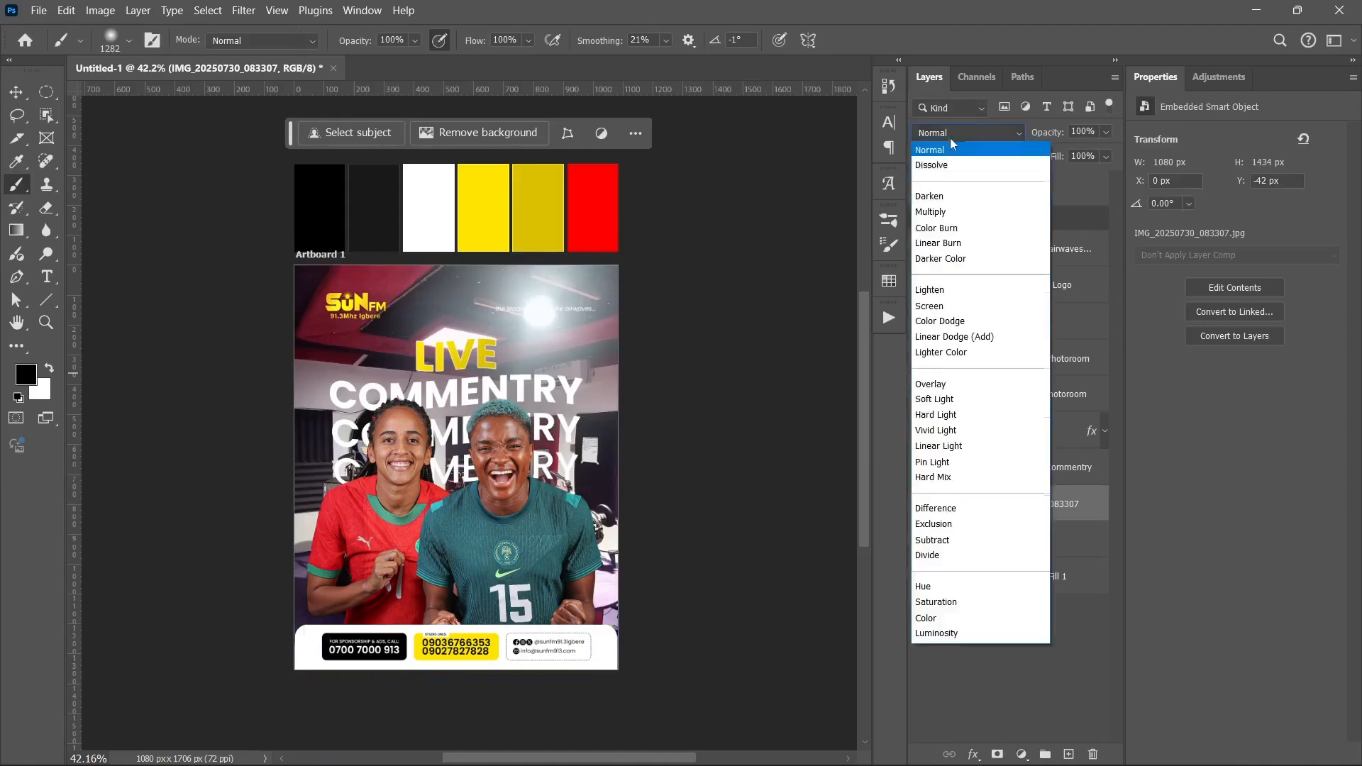
click(942, 308)
drag(1070, 177, 1045, 179)
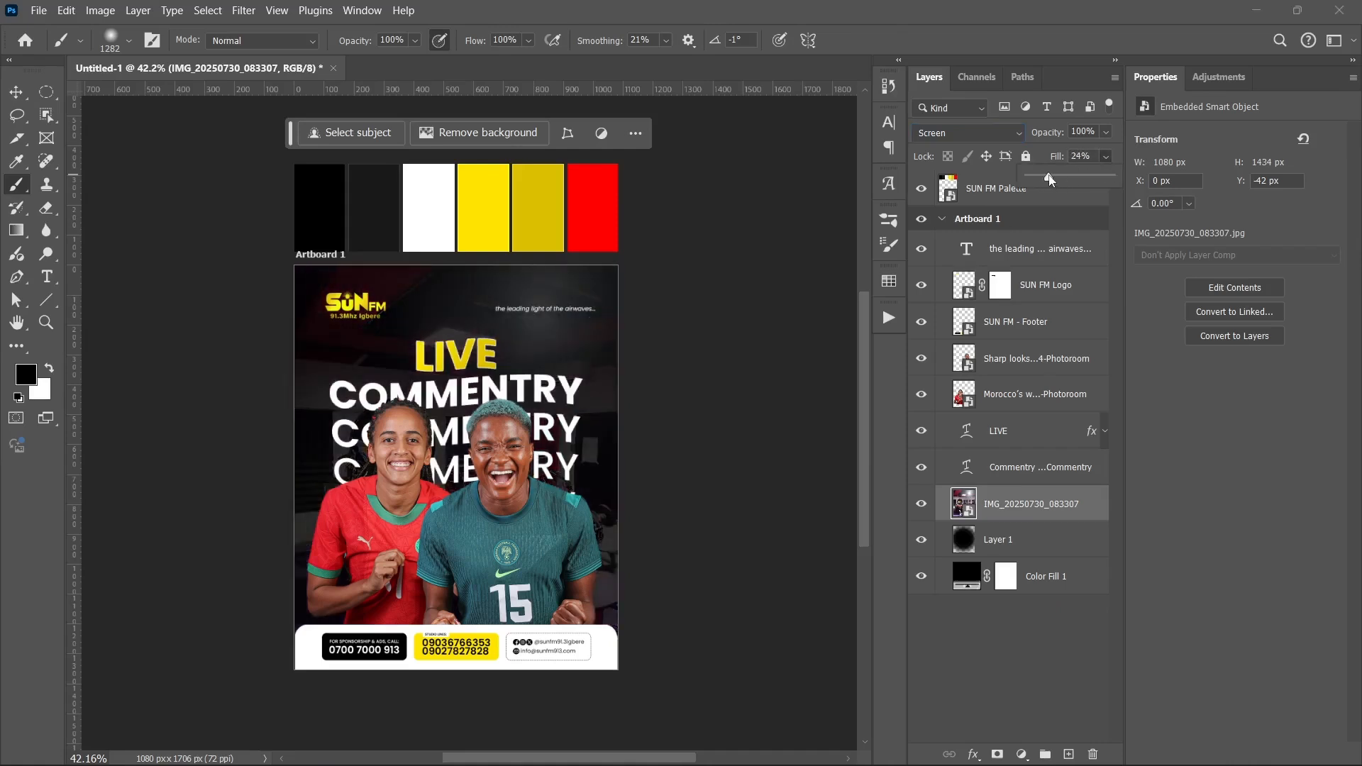
Step: Rasterize the studio photo layer and undo the brush dab made on it
click(513, 481)
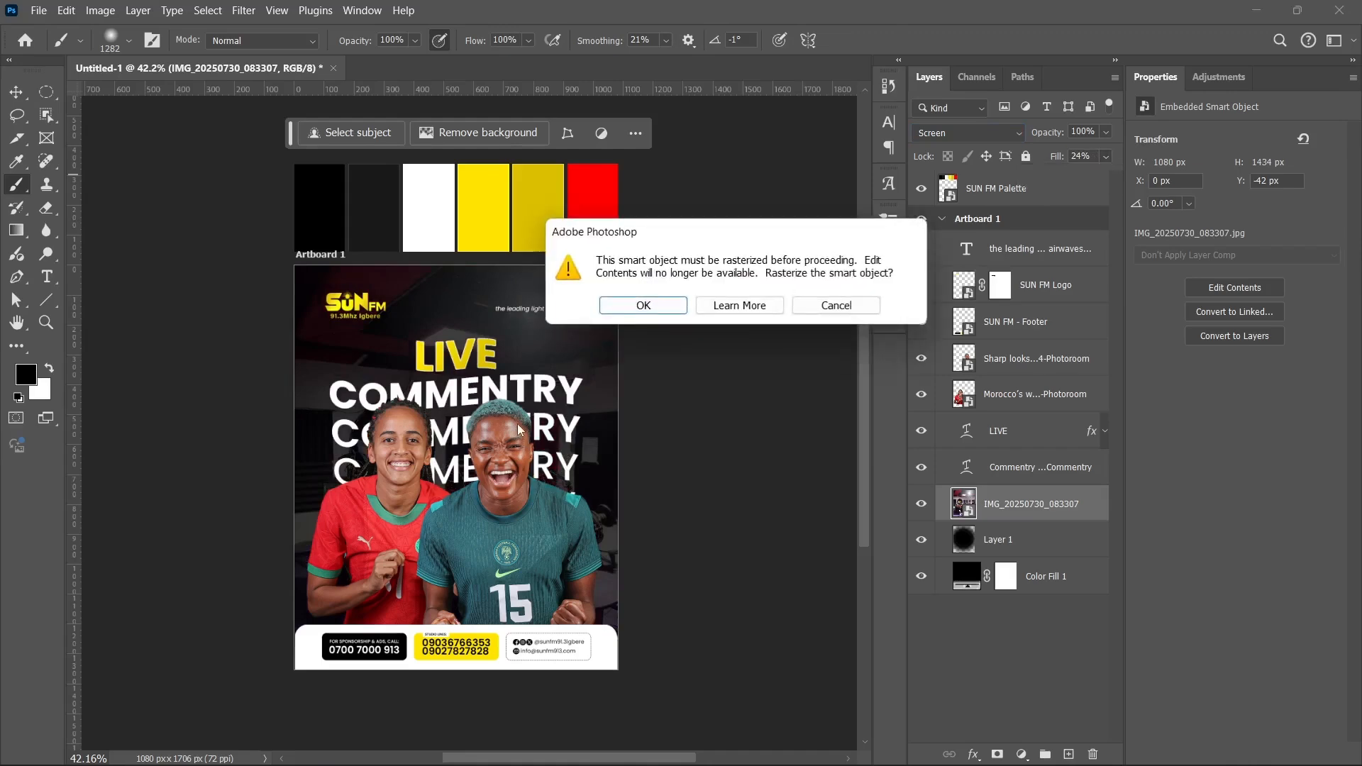
click(663, 307)
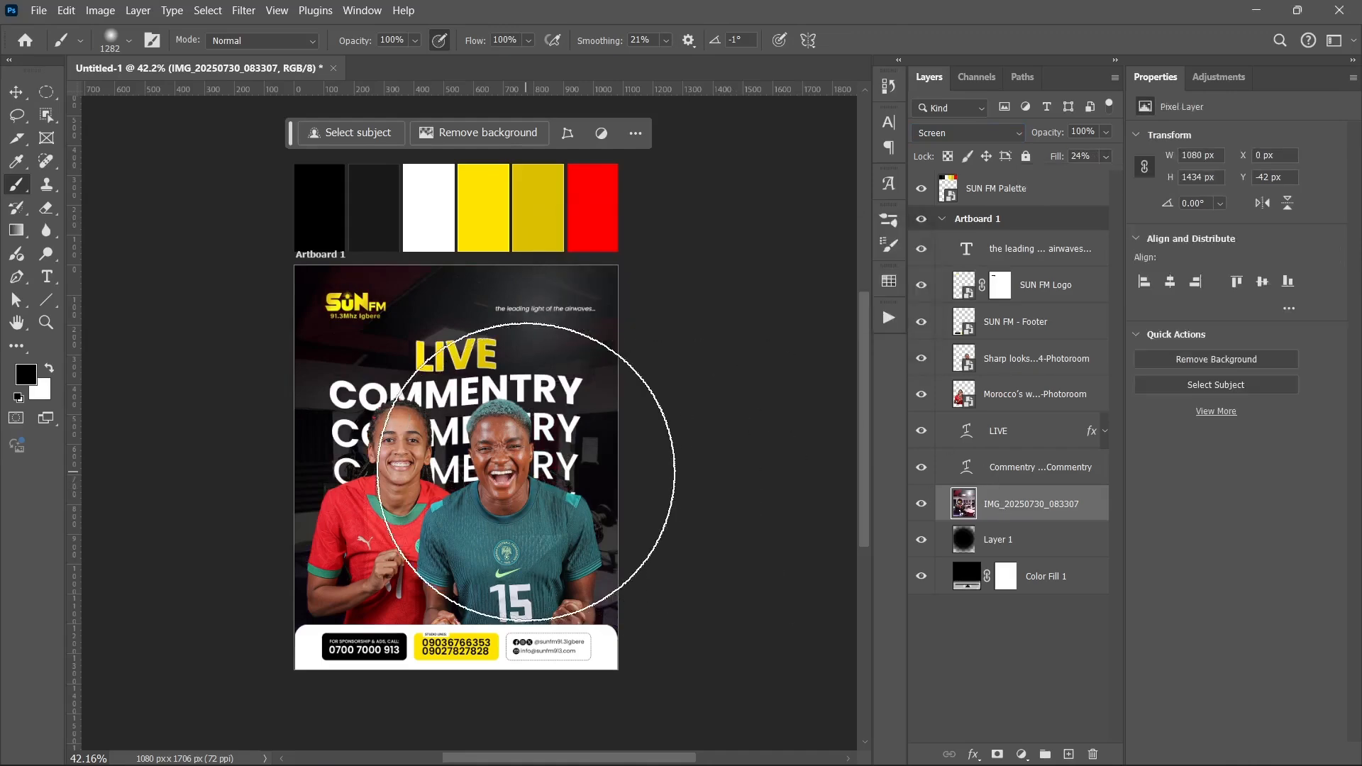
click(525, 471)
key(ctrl+z)
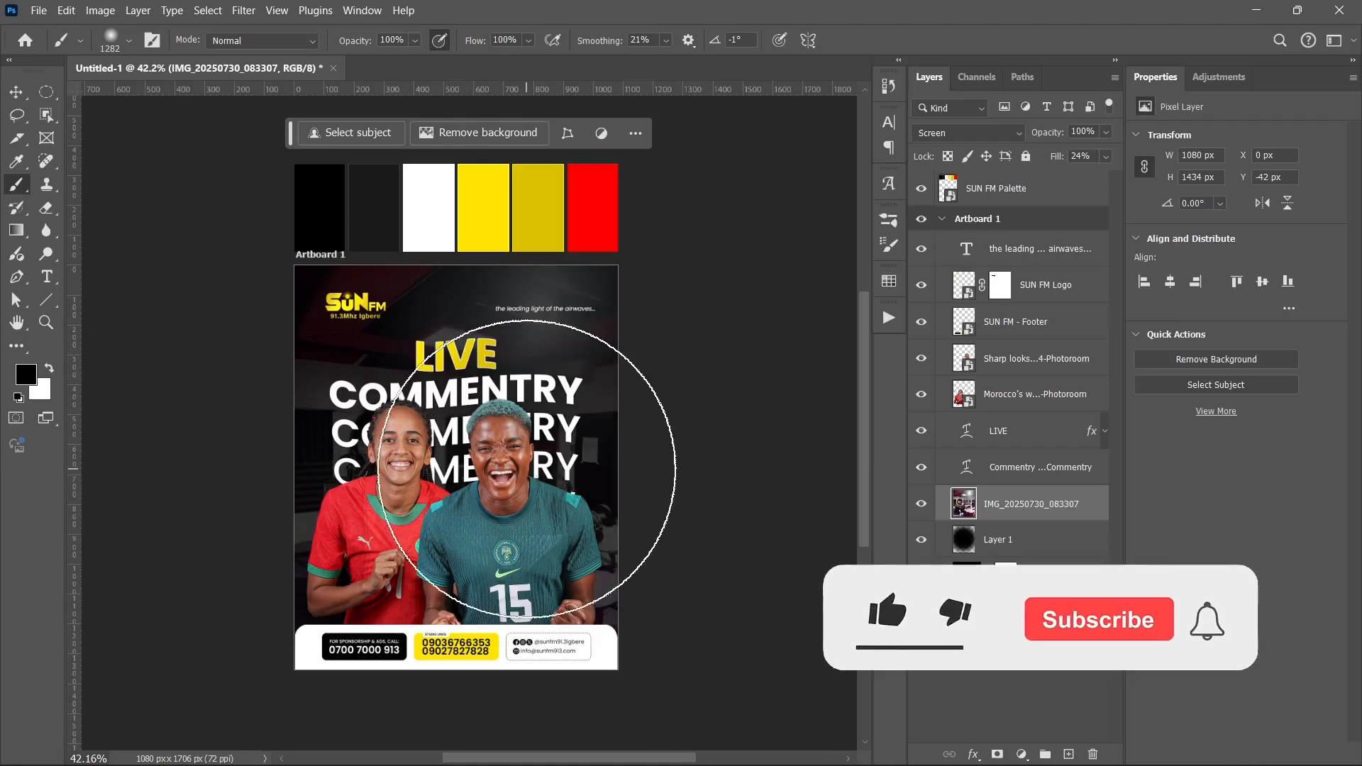
Step: Move the studio photo up to Y -407 px and lower its fill to 19%
key(v)
drag(484, 450, 487, 366)
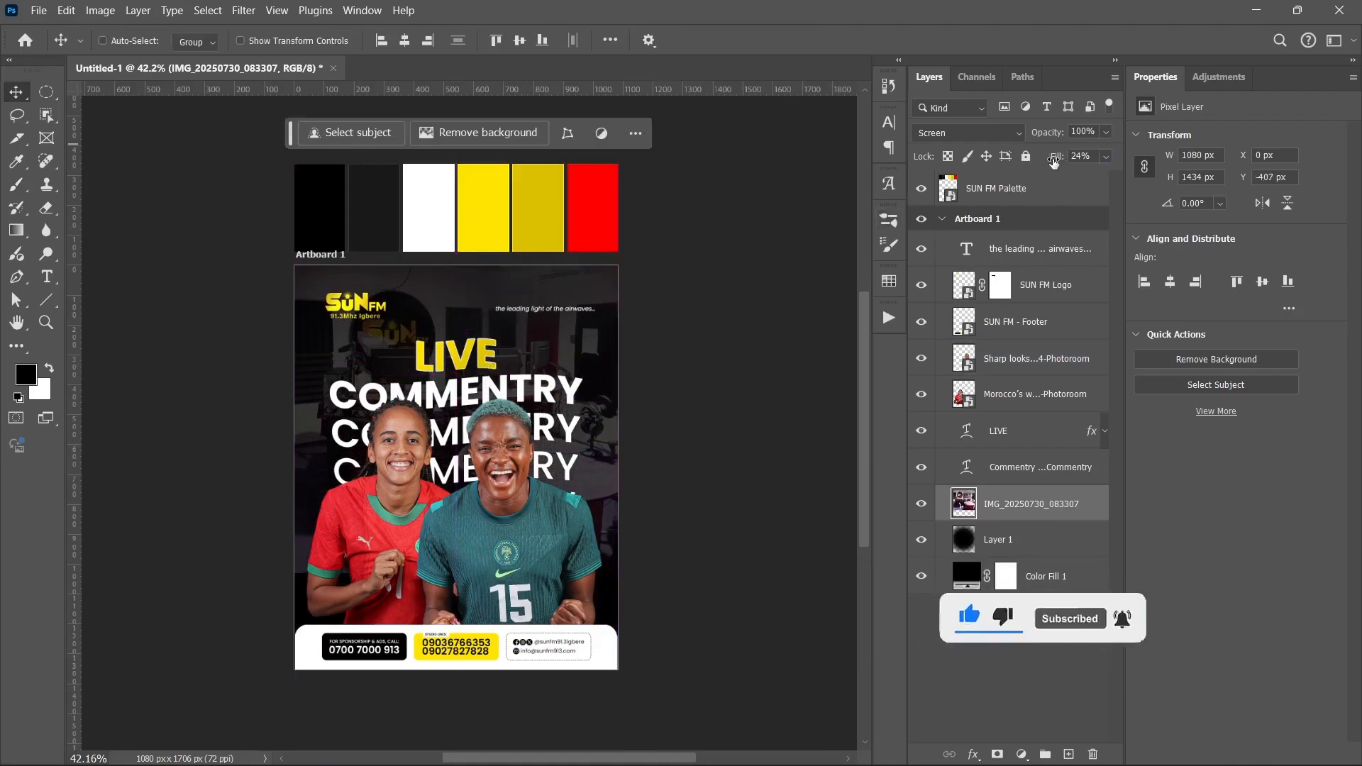
drag(1057, 162, 1055, 161)
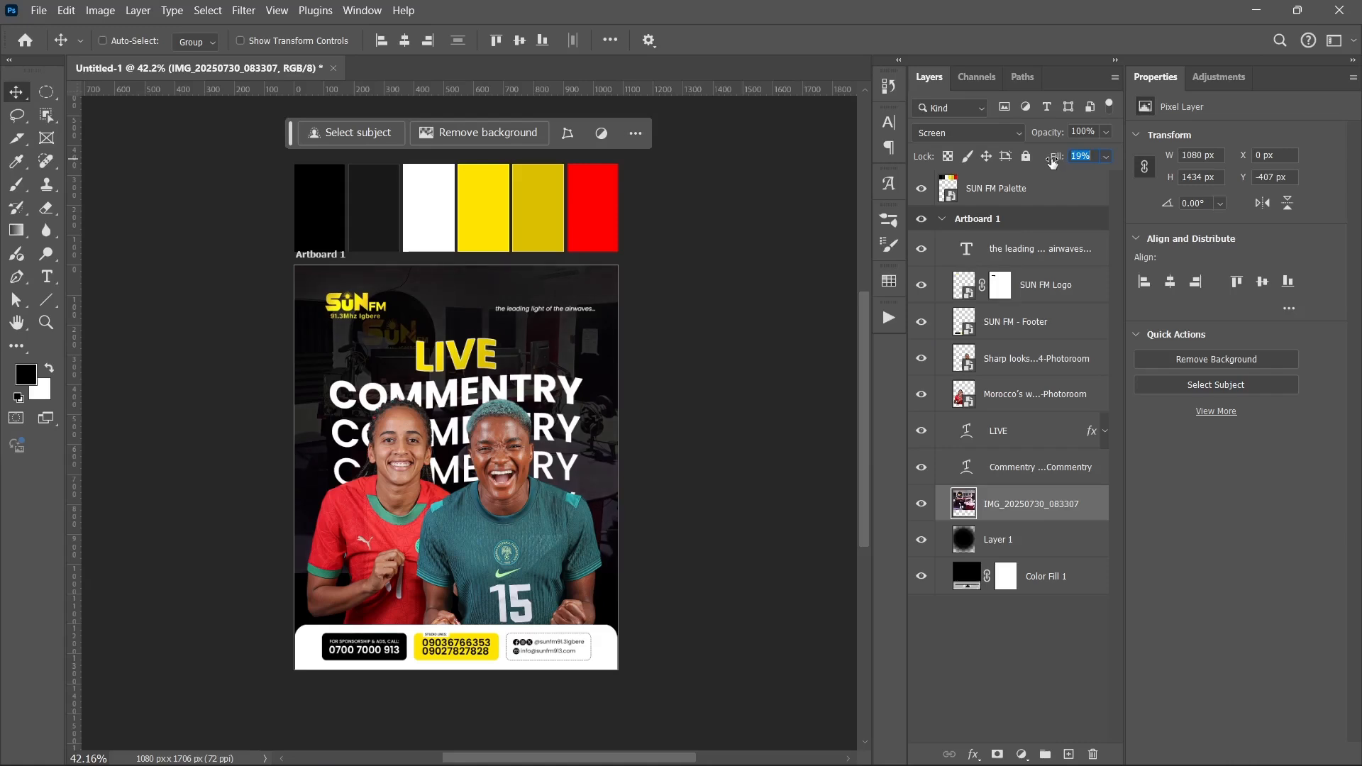
Step: Add a layer mask to the studio photo and fade its lower part with a linear black-to-transparent gradient drawn upward
click(996, 755)
click(17, 232)
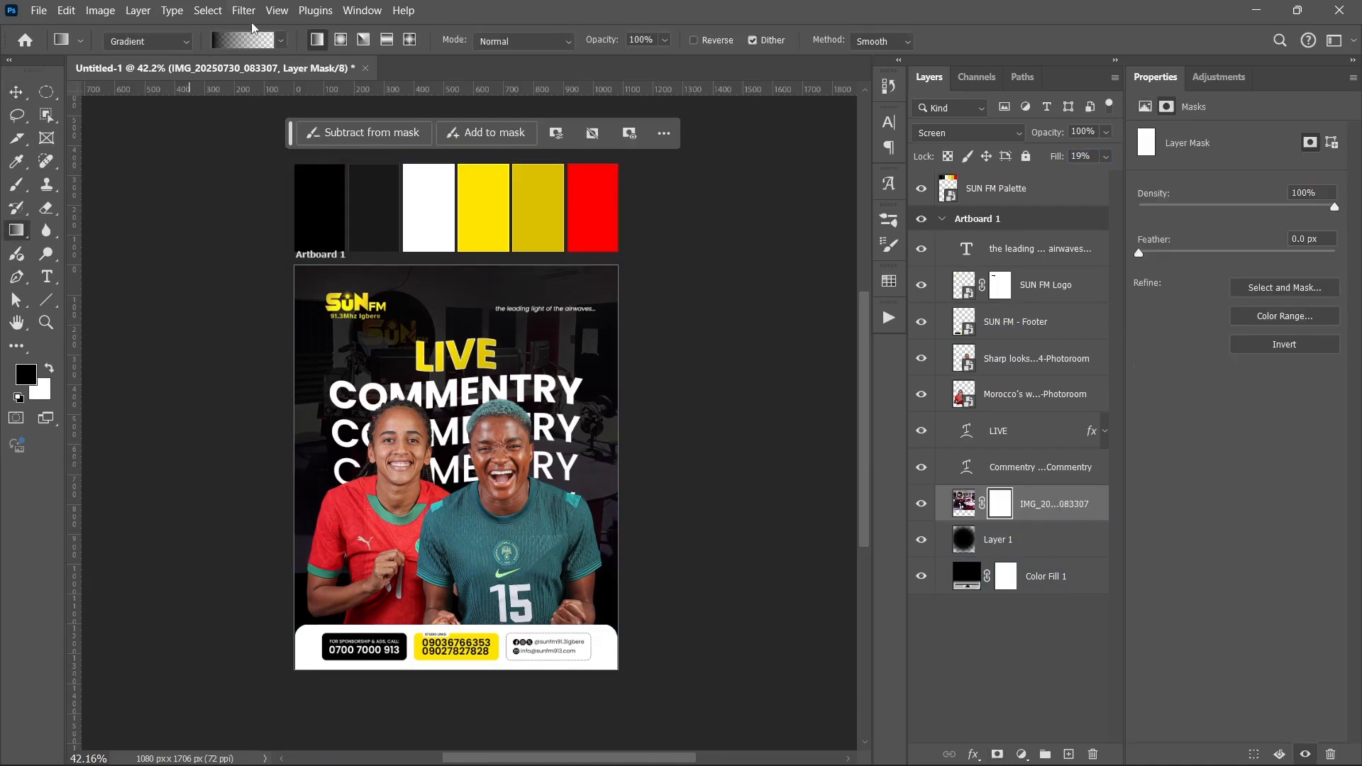
click(243, 41)
click(152, 77)
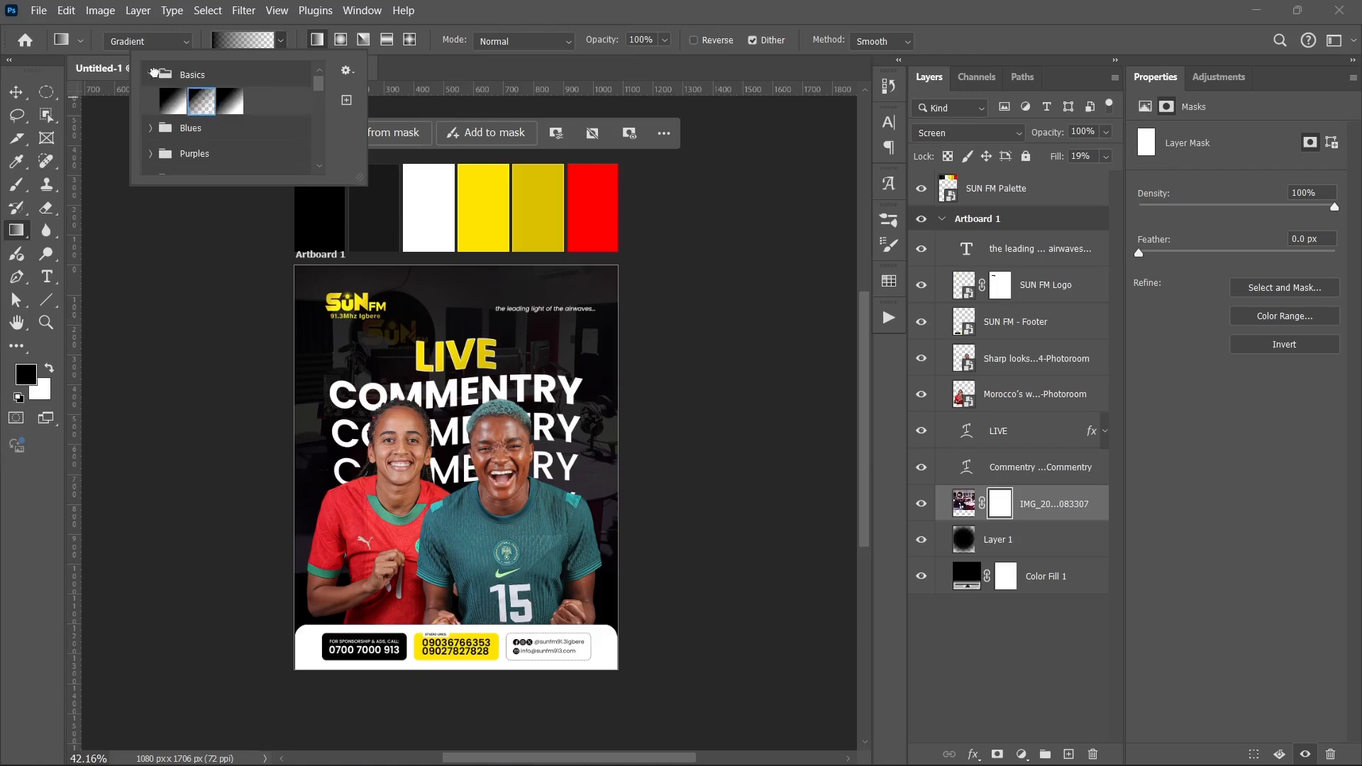
click(153, 74)
drag(476, 558, 470, 363)
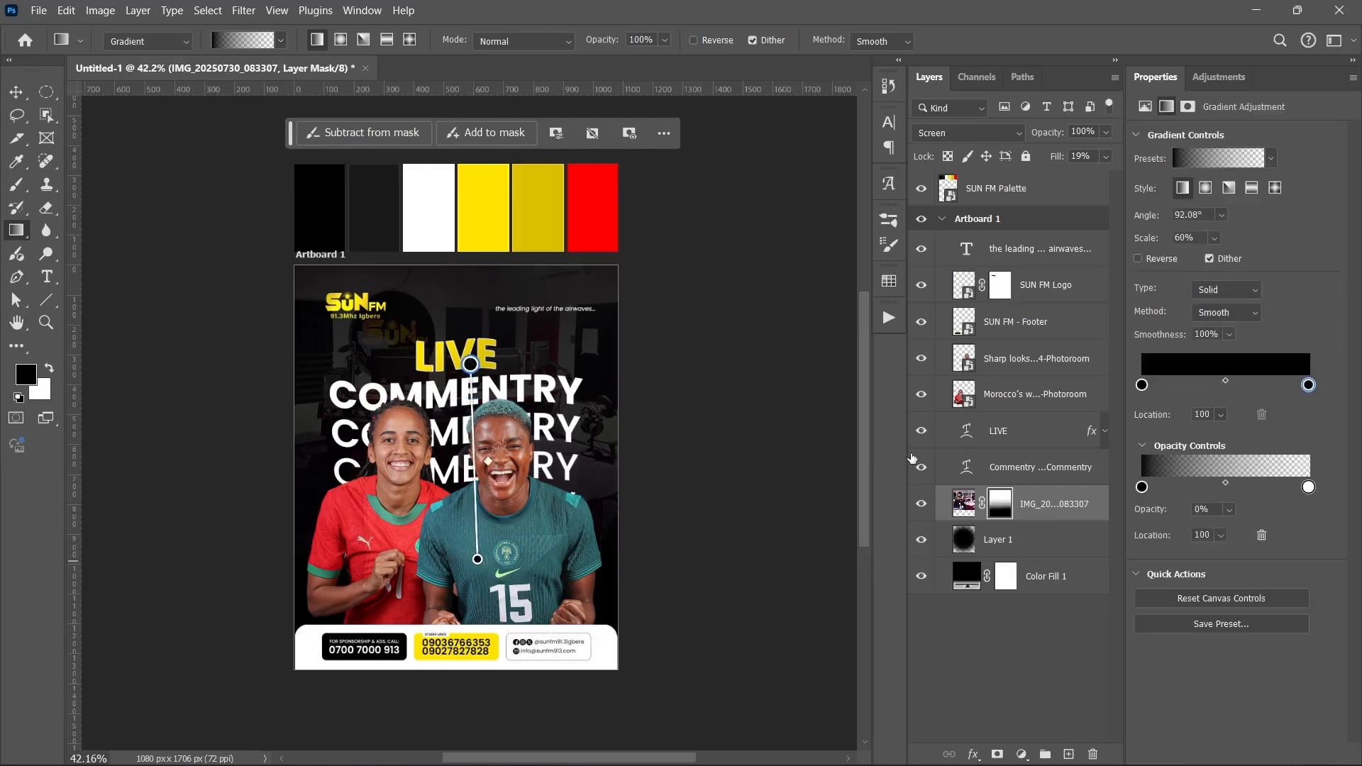
Step: With the players, headline and mask temporarily turned off, extend the mask gradient's lower end just below the studio photo's bottom edge
click(921, 357)
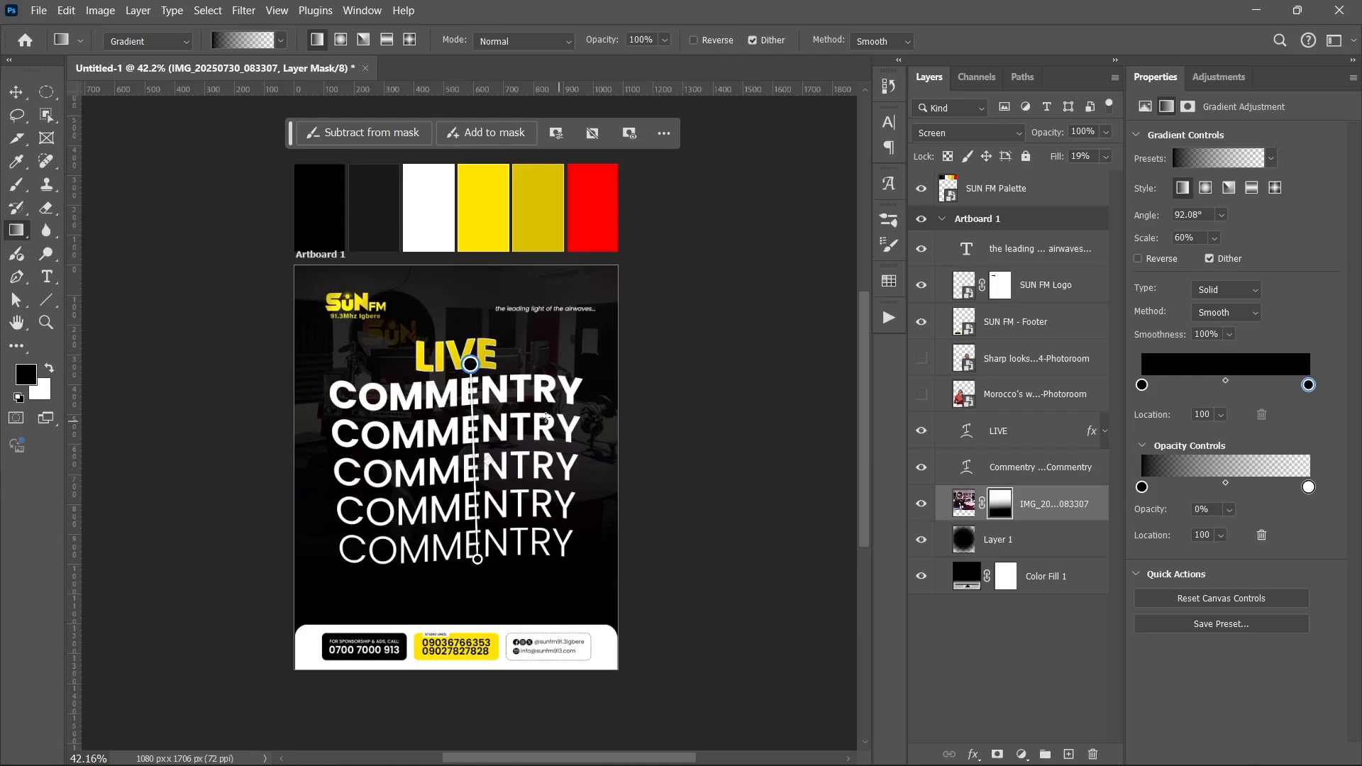
drag(919, 436, 918, 466)
shift+click(1001, 508)
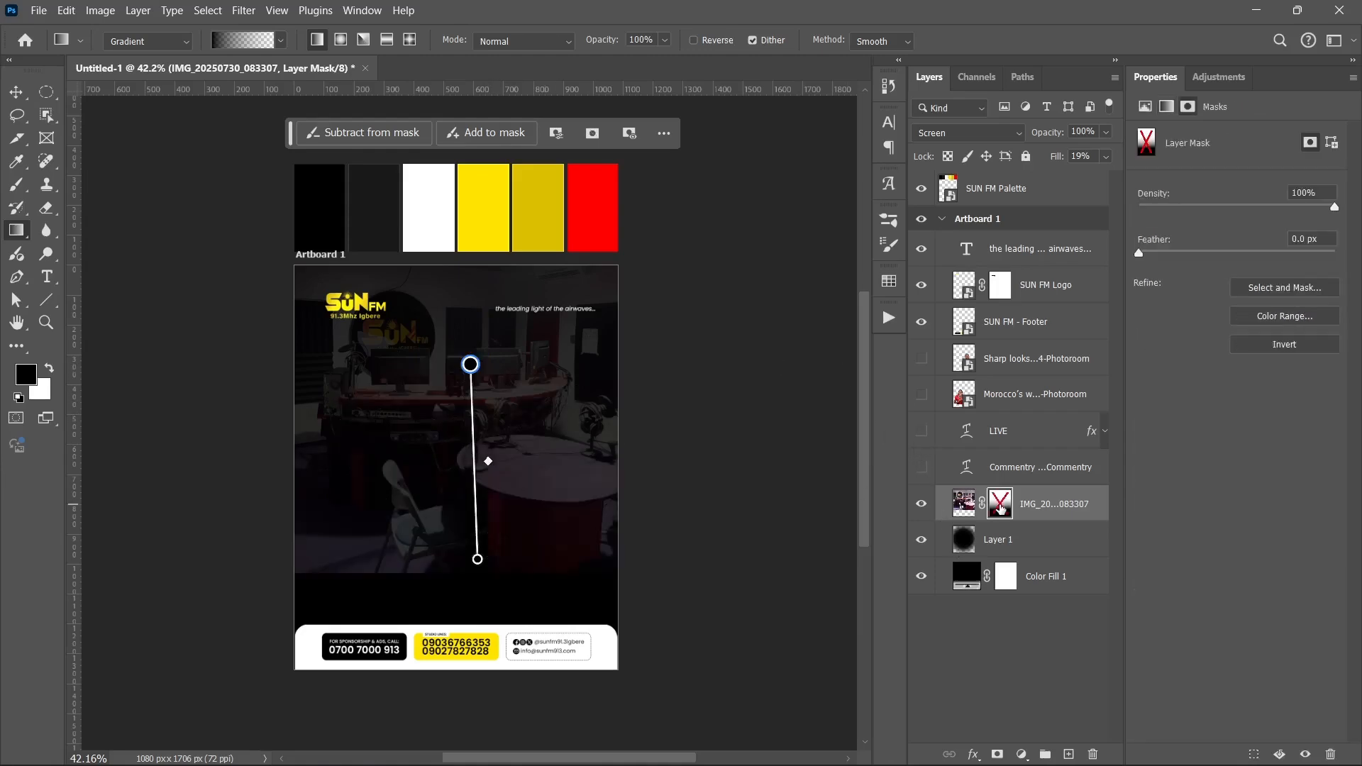
drag(479, 560, 476, 591)
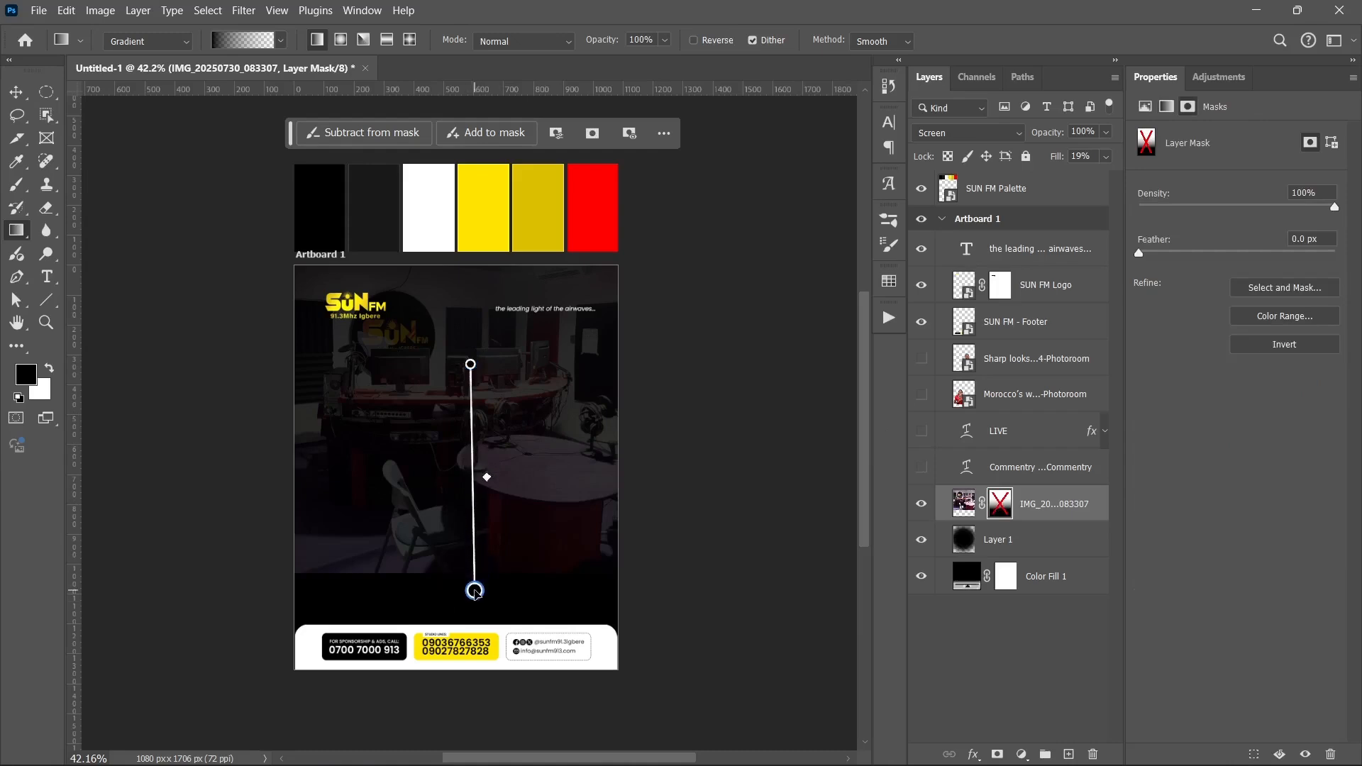
shift+click(1013, 499)
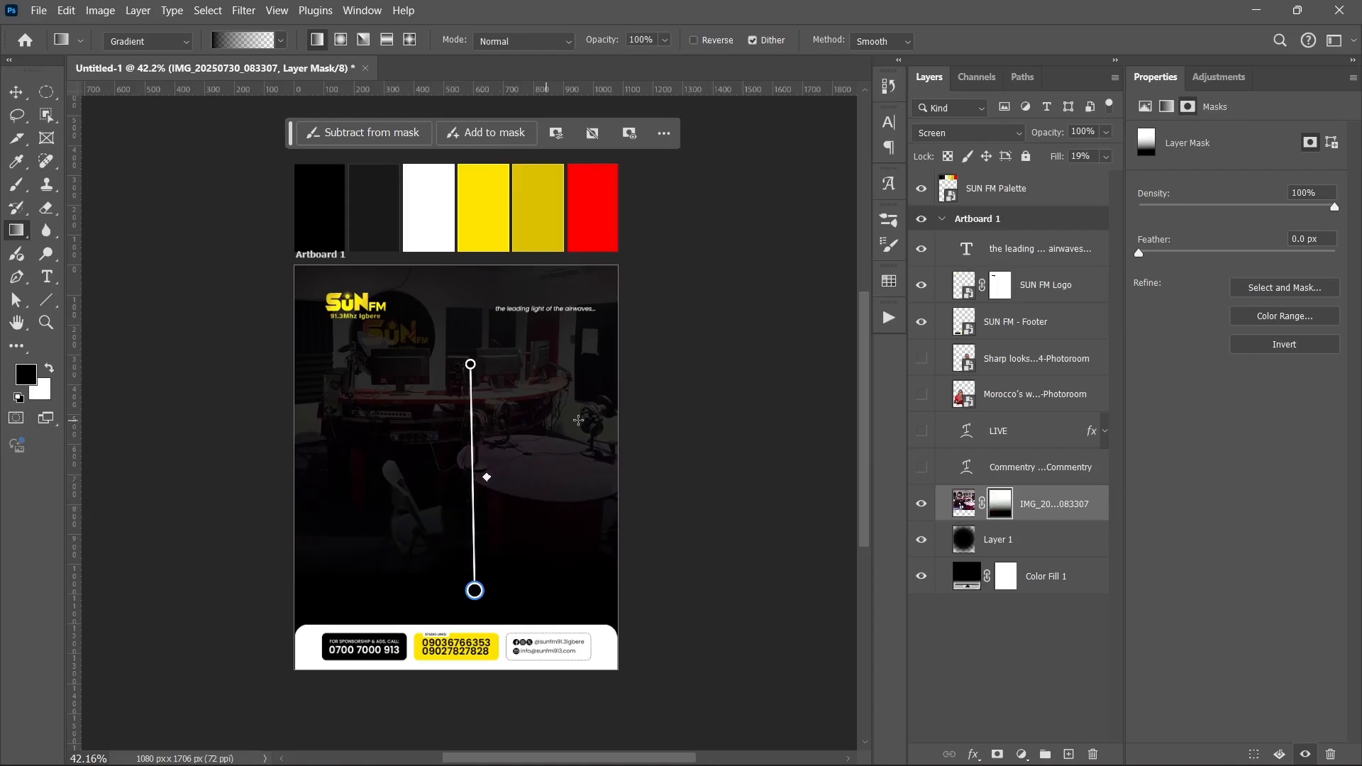
drag(919, 474, 920, 360)
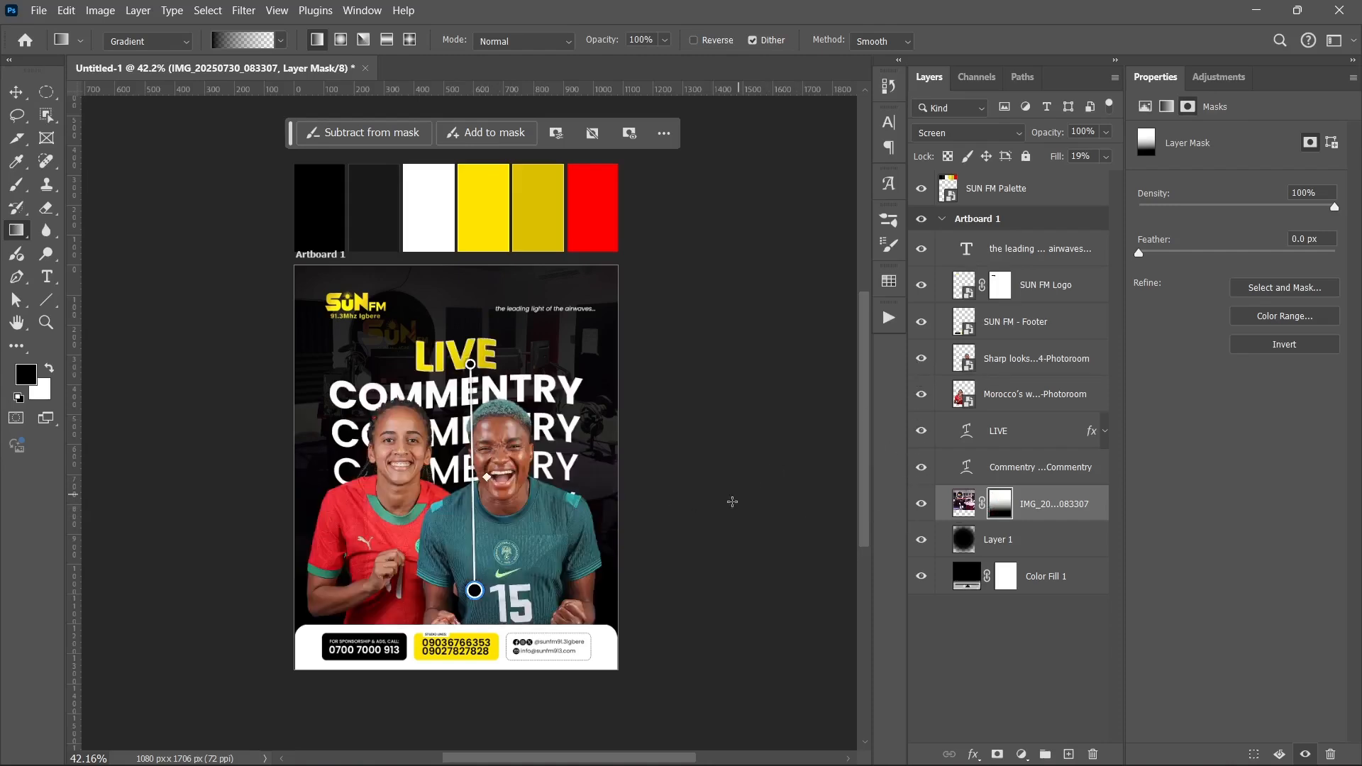
Step: Add a new empty layer between the COMMENTRY text and the LIVE text
key(v)
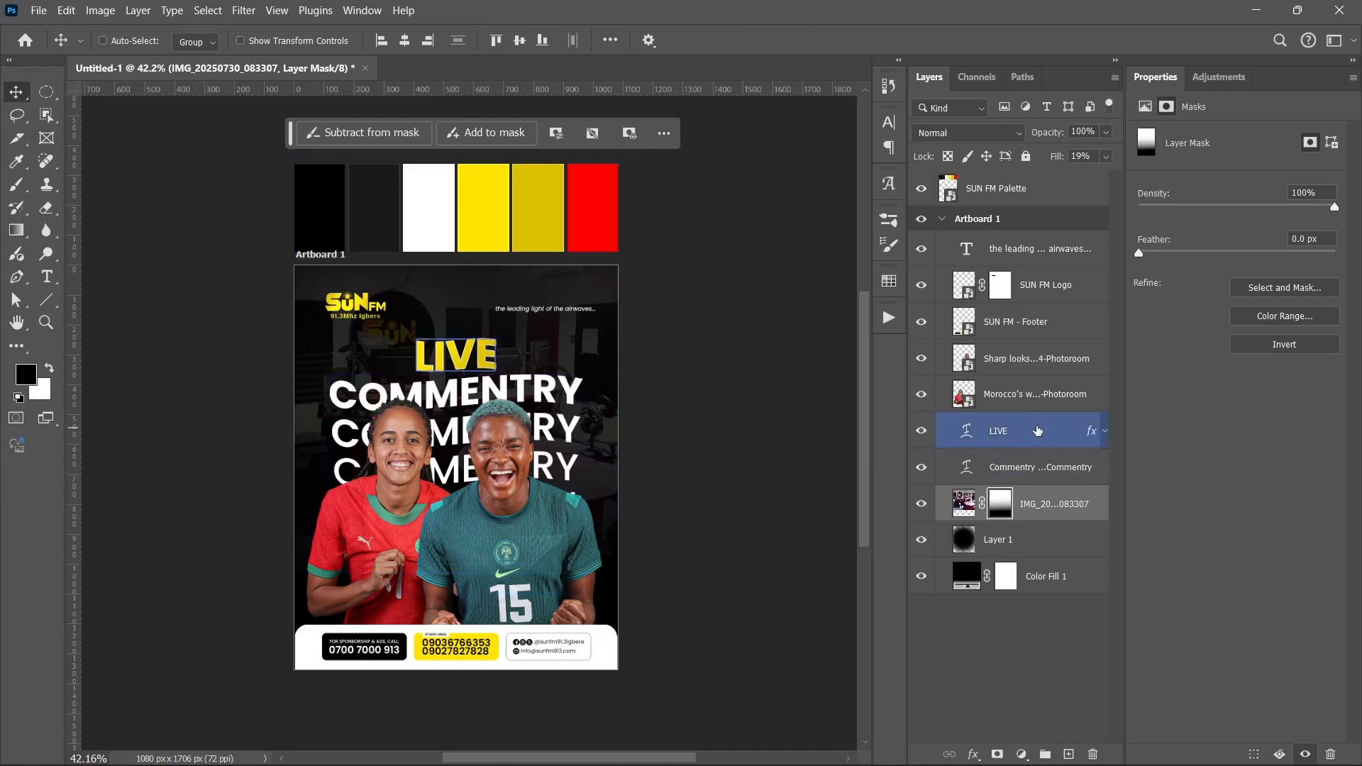
click(1037, 430)
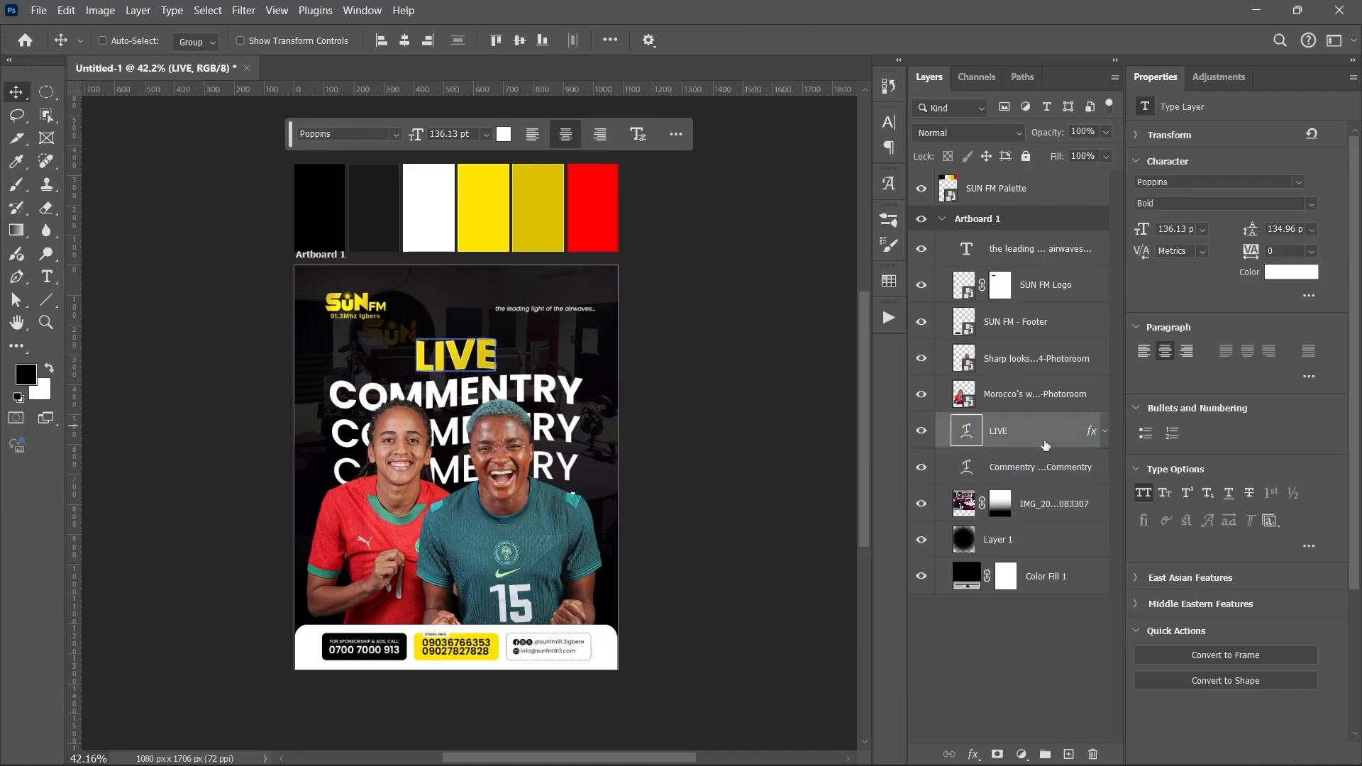
click(1042, 464)
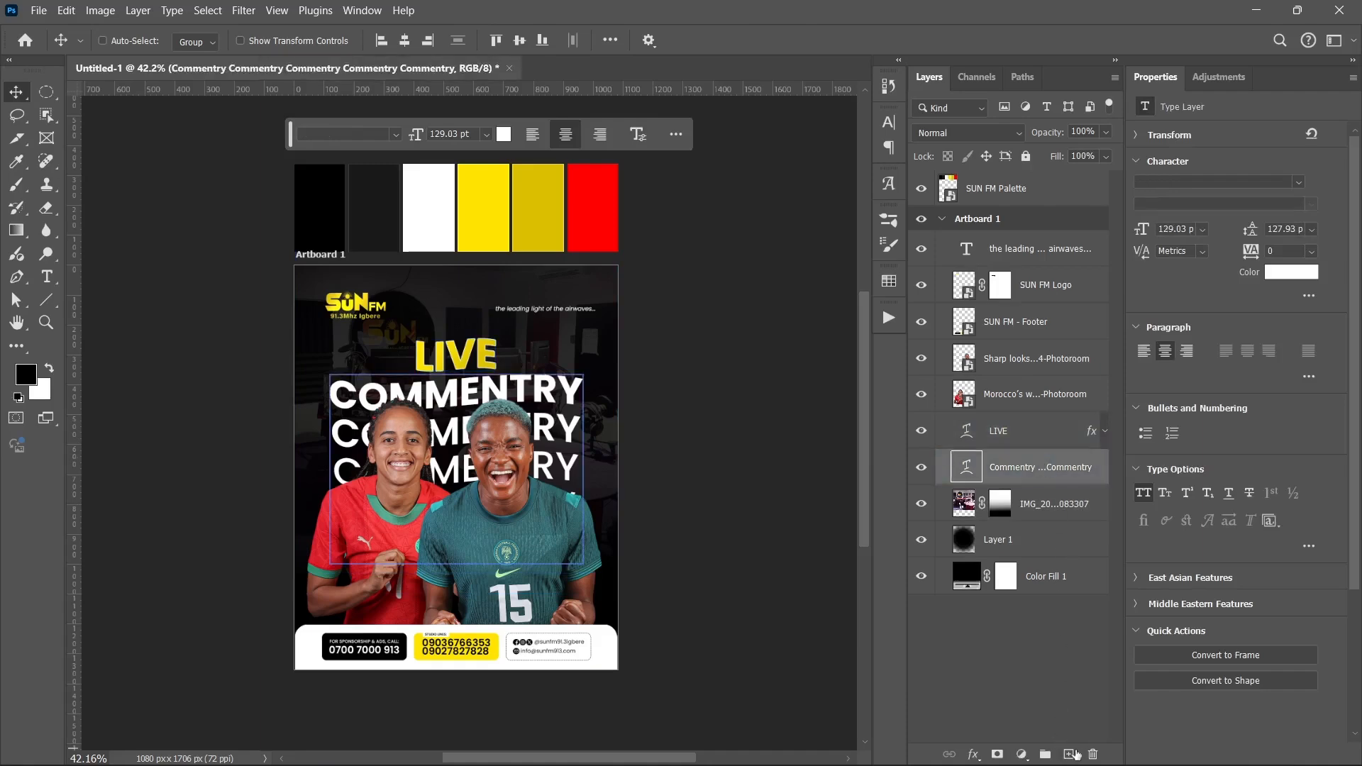
click(1072, 754)
Step: Set the foreground to the palette's bright yellow and paint one soft 1282 px glow behind the players on the new layer
key(x)
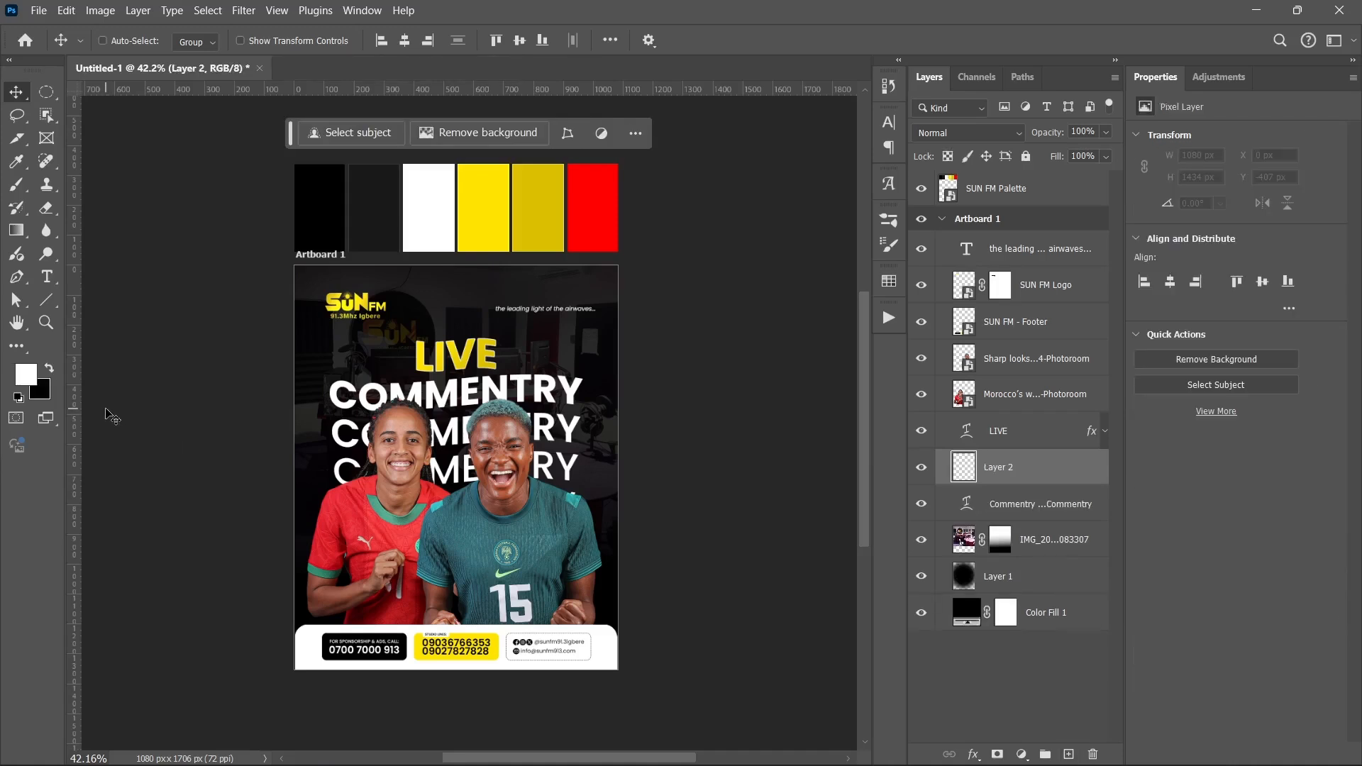
click(26, 374)
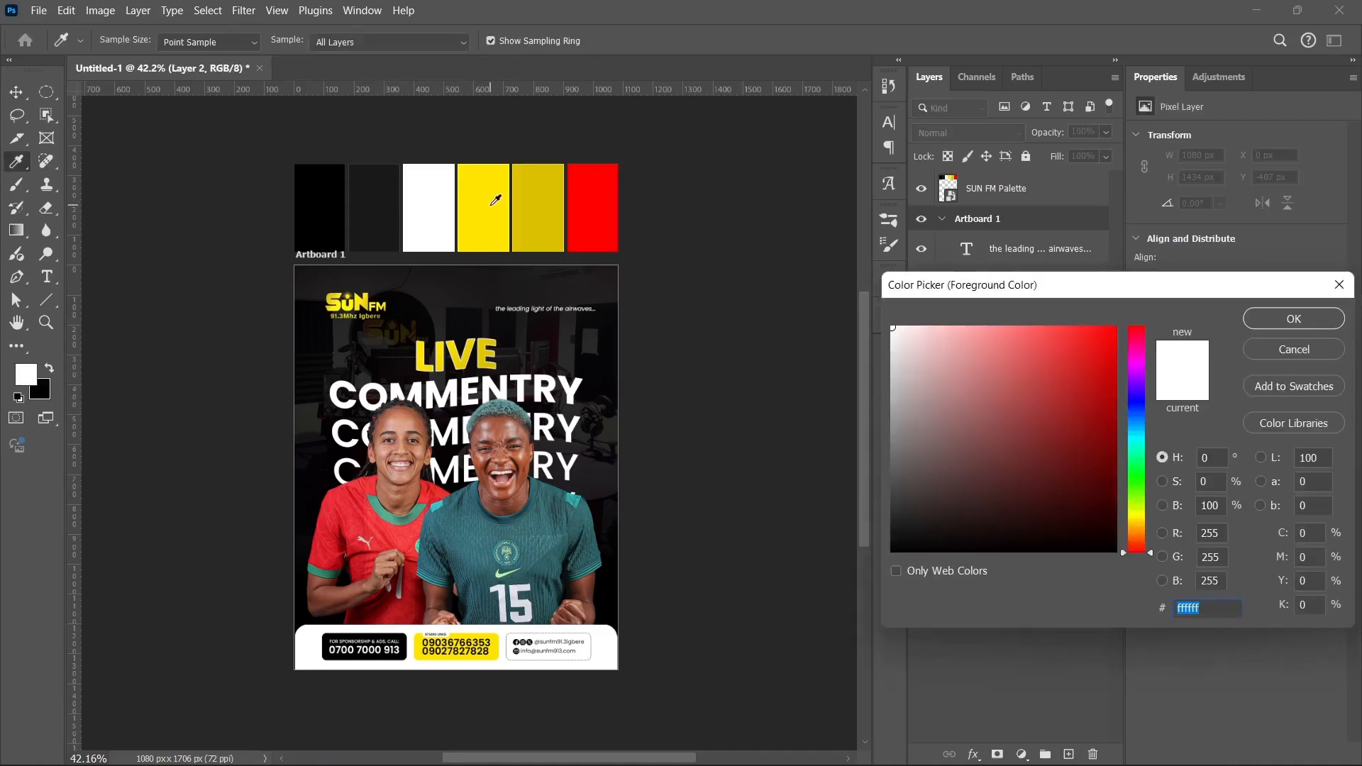
click(495, 200)
click(1270, 331)
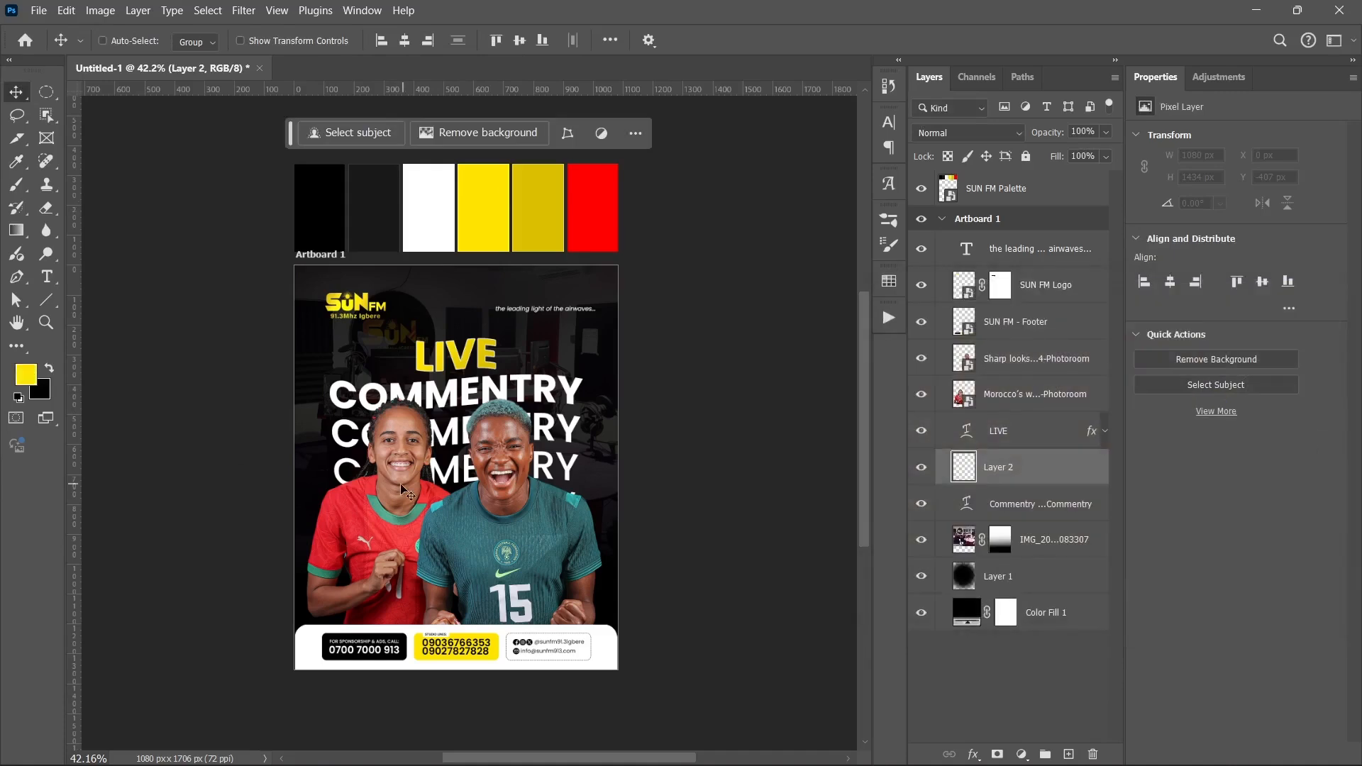
key(b)
click(457, 549)
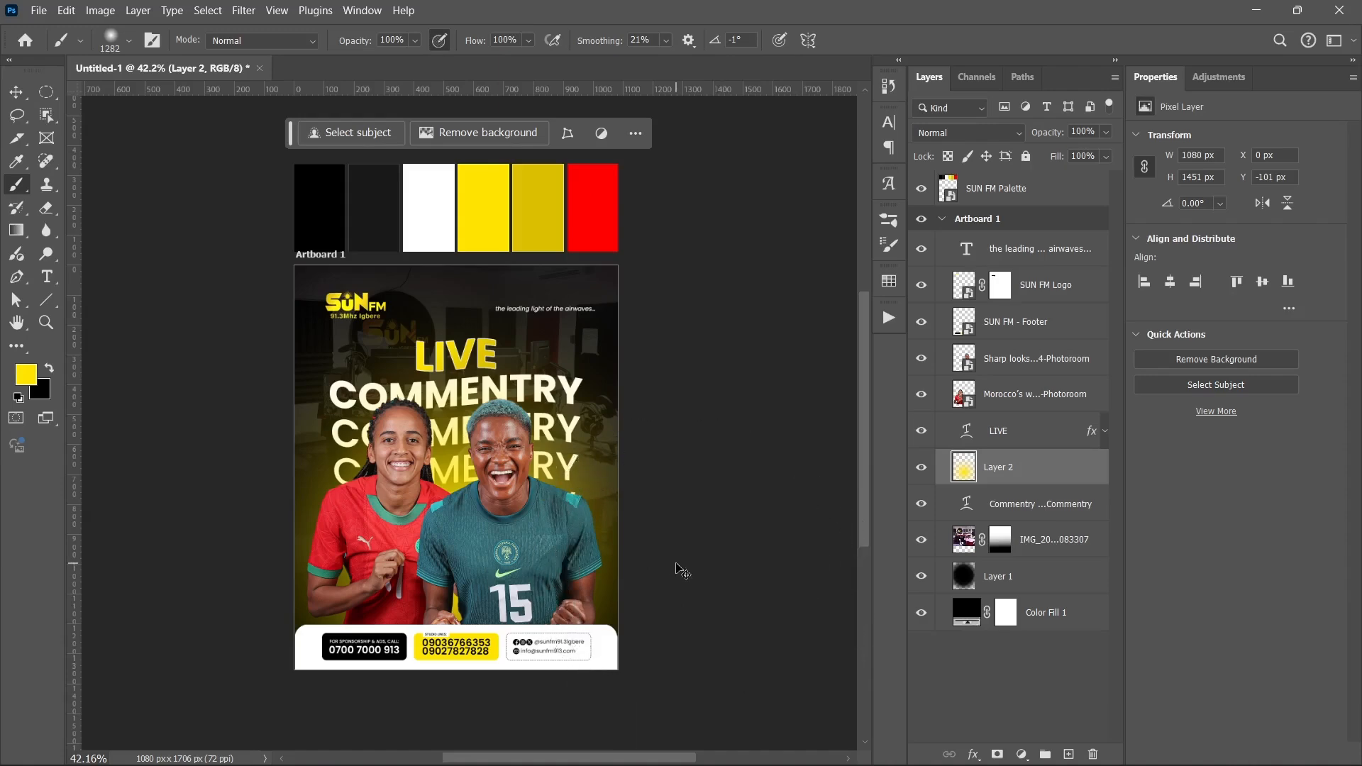
Step: Undo the large glow and paint a smaller soft yellow 735 px glow behind and between the two players
key(ctrl+z)
drag(473, 522, 380, 530)
click(446, 496)
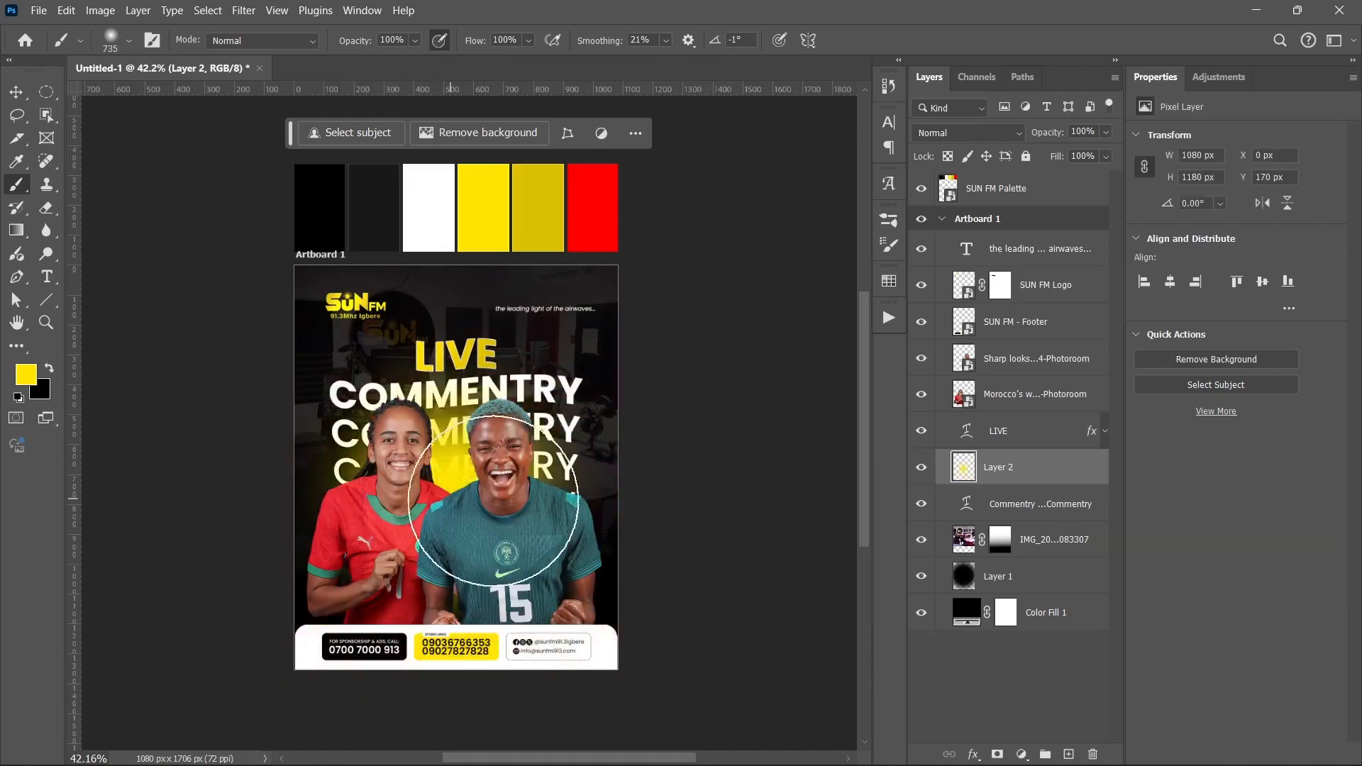
Step: Set the glow layer's blending mode to Screen and its fill to 99%
click(921, 133)
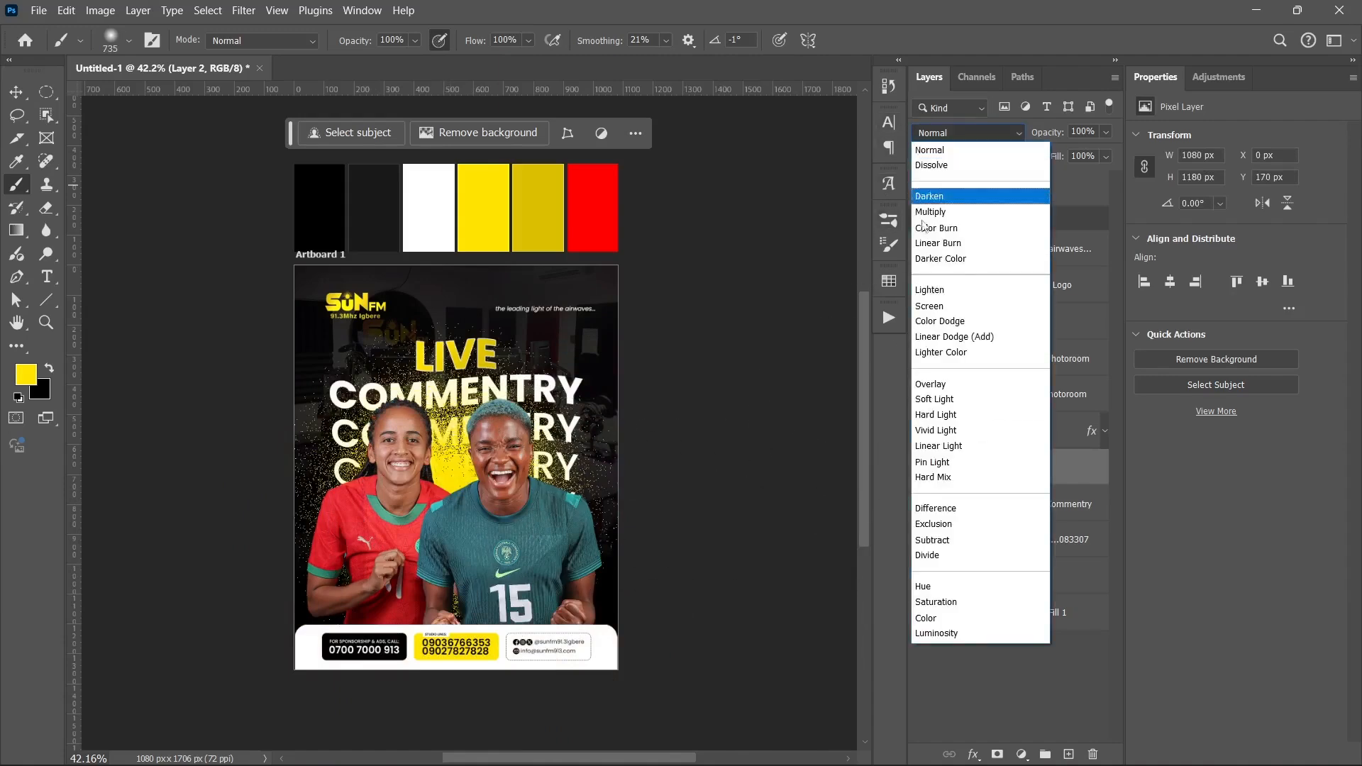
click(931, 304)
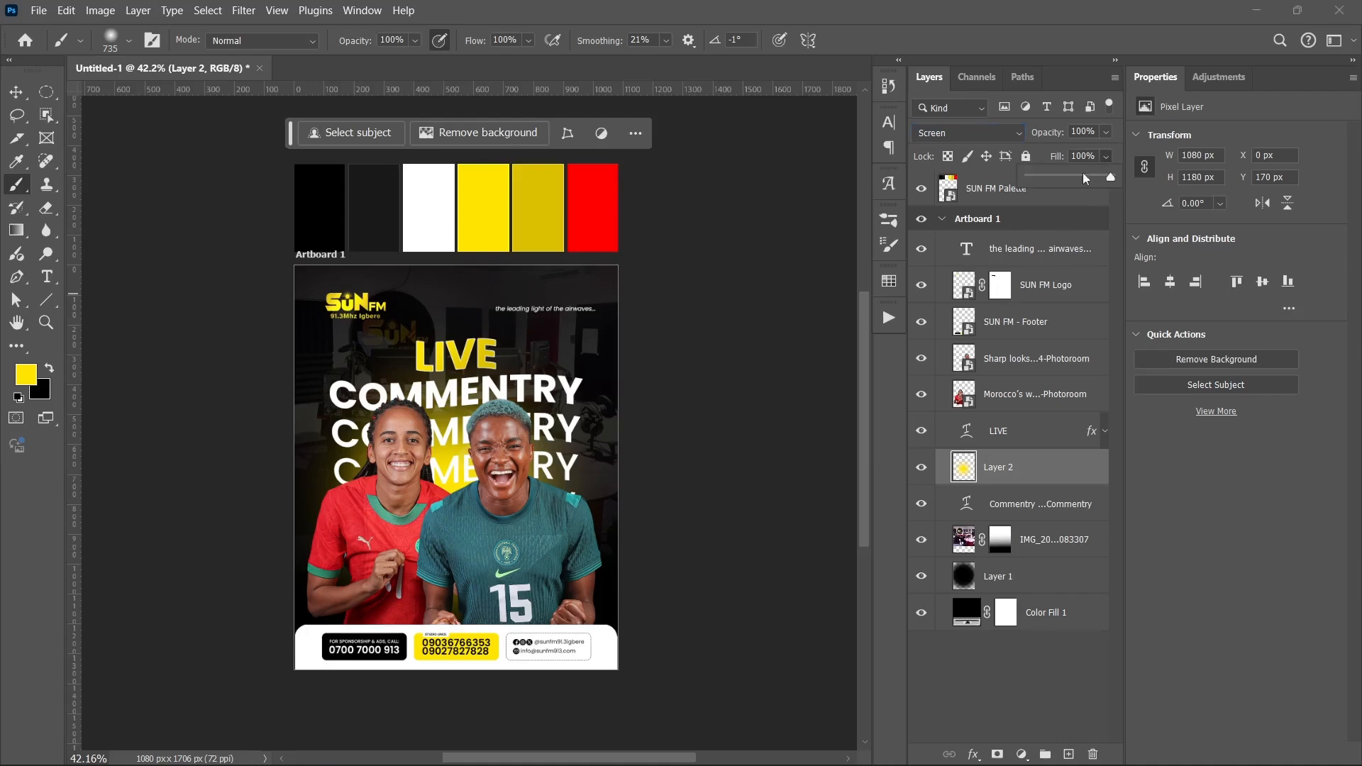
drag(1075, 182, 1073, 180)
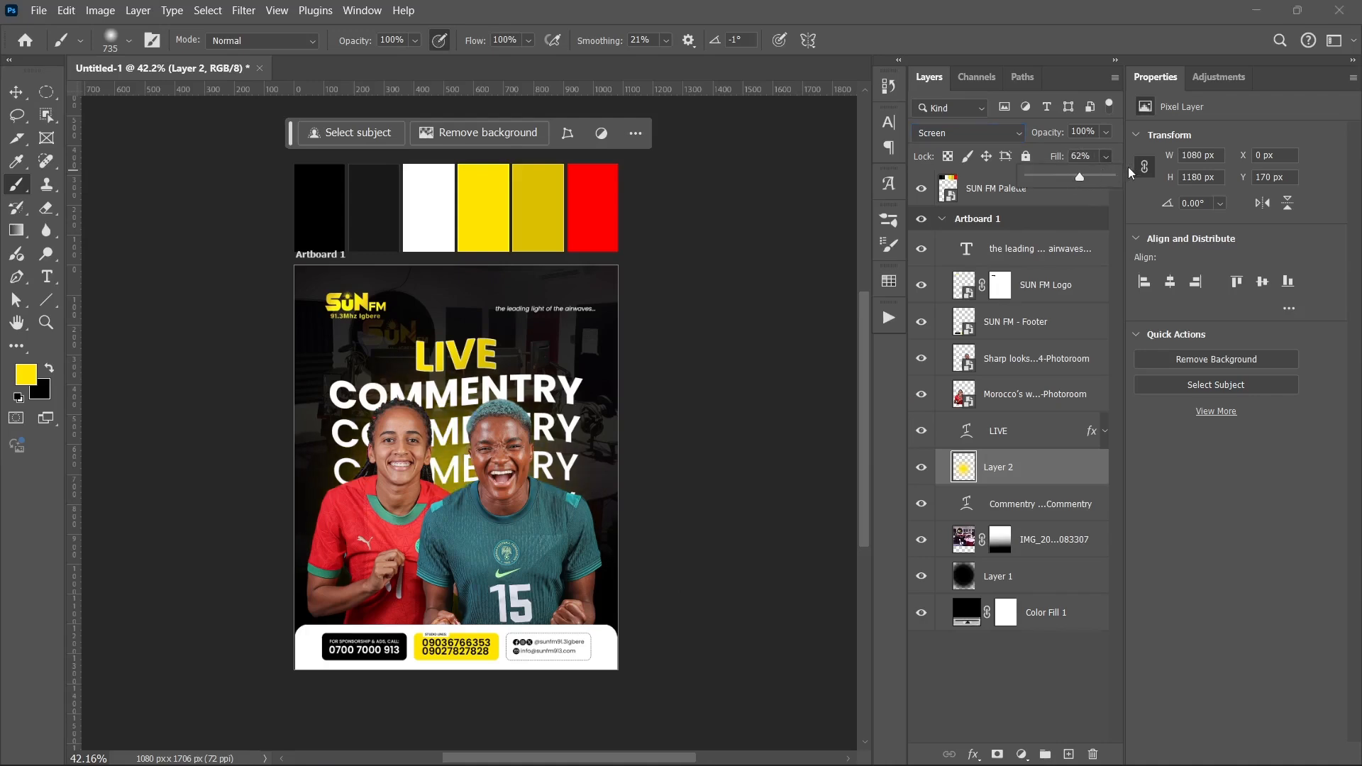
drag(1092, 177, 1108, 175)
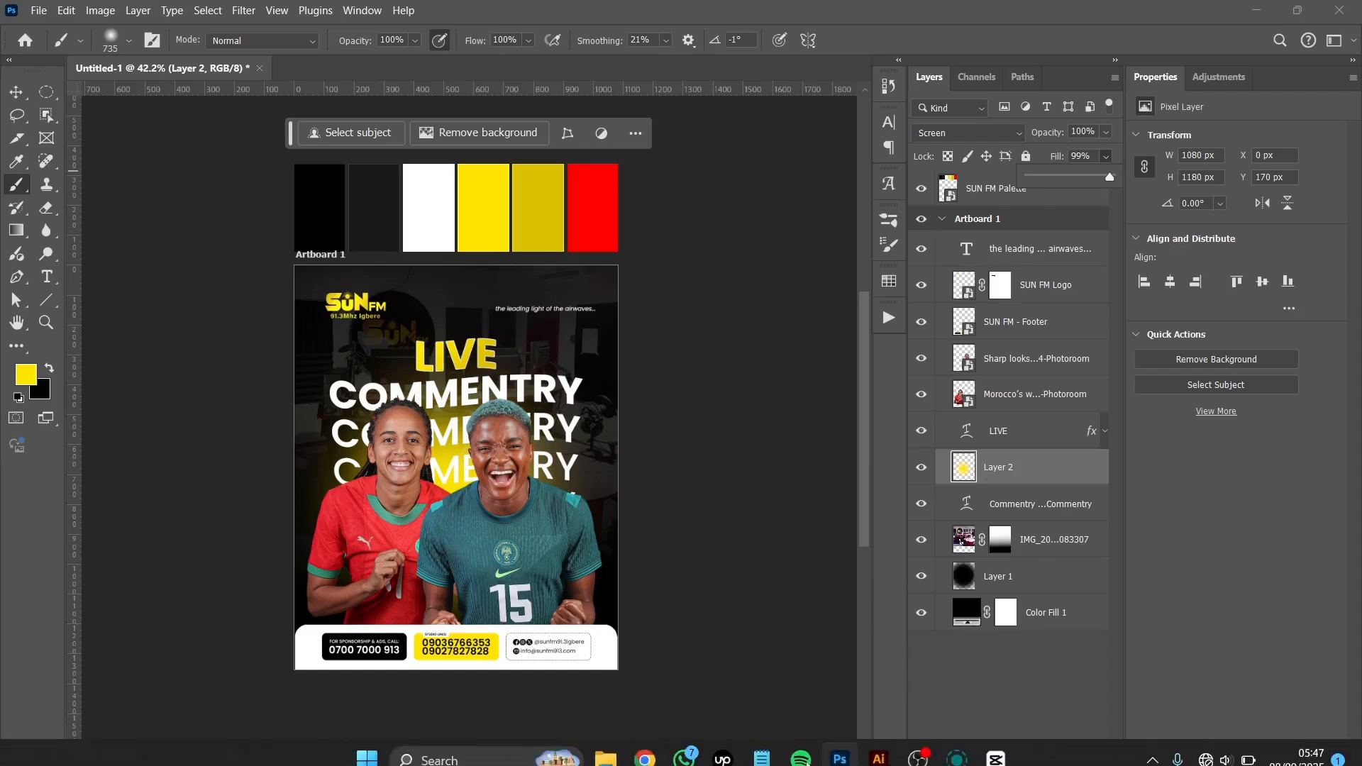
Step: Place the Microphone PNG from the assets folder on the flyer and move its layer above both players, directly below the footer
click(609, 749)
click(548, 282)
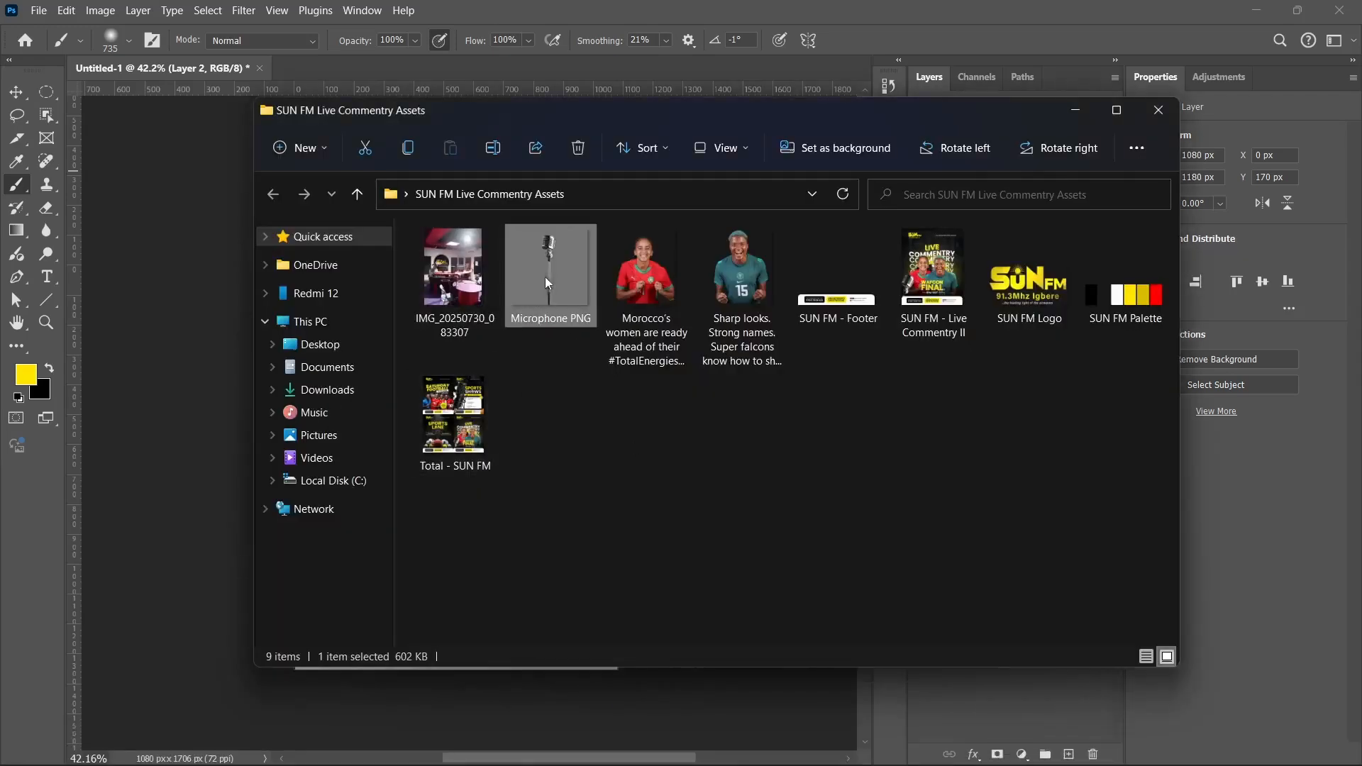
drag(546, 292, 219, 456)
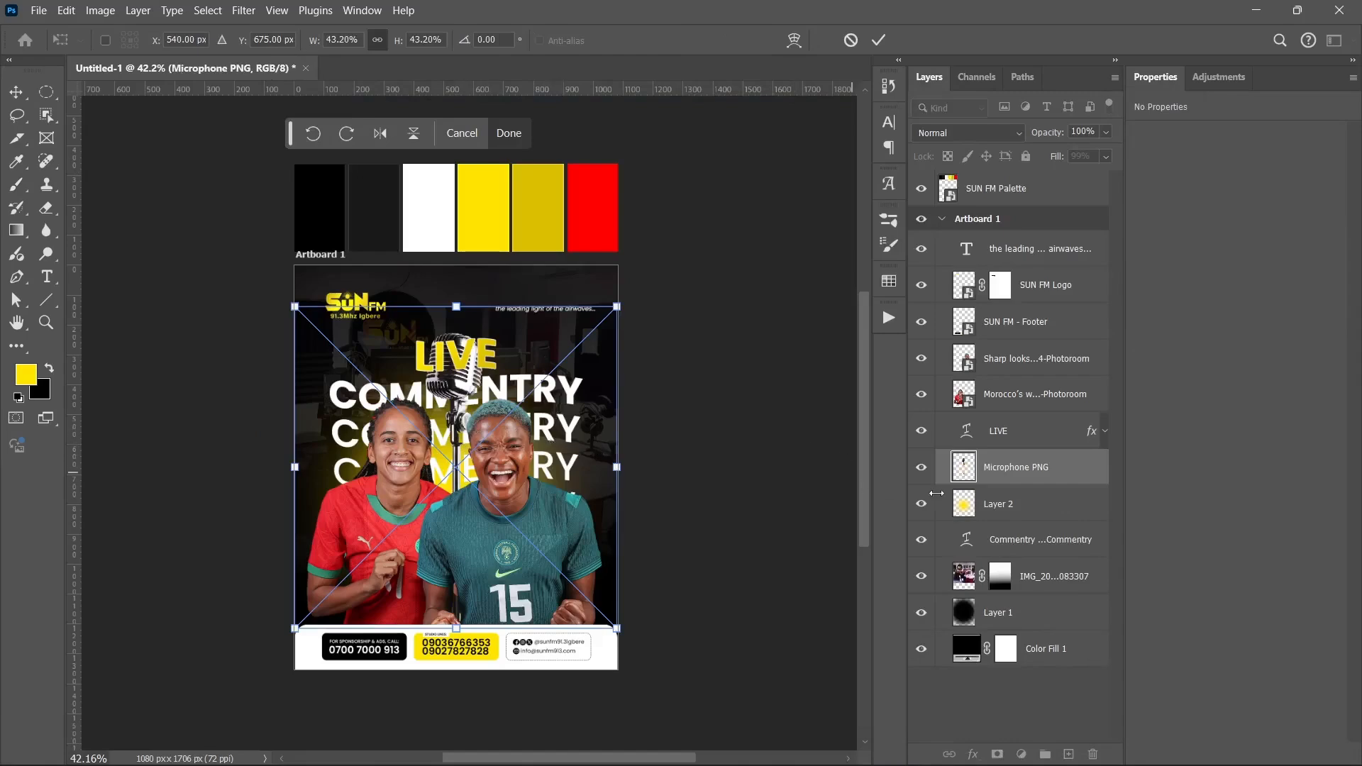
drag(1023, 475, 1021, 344)
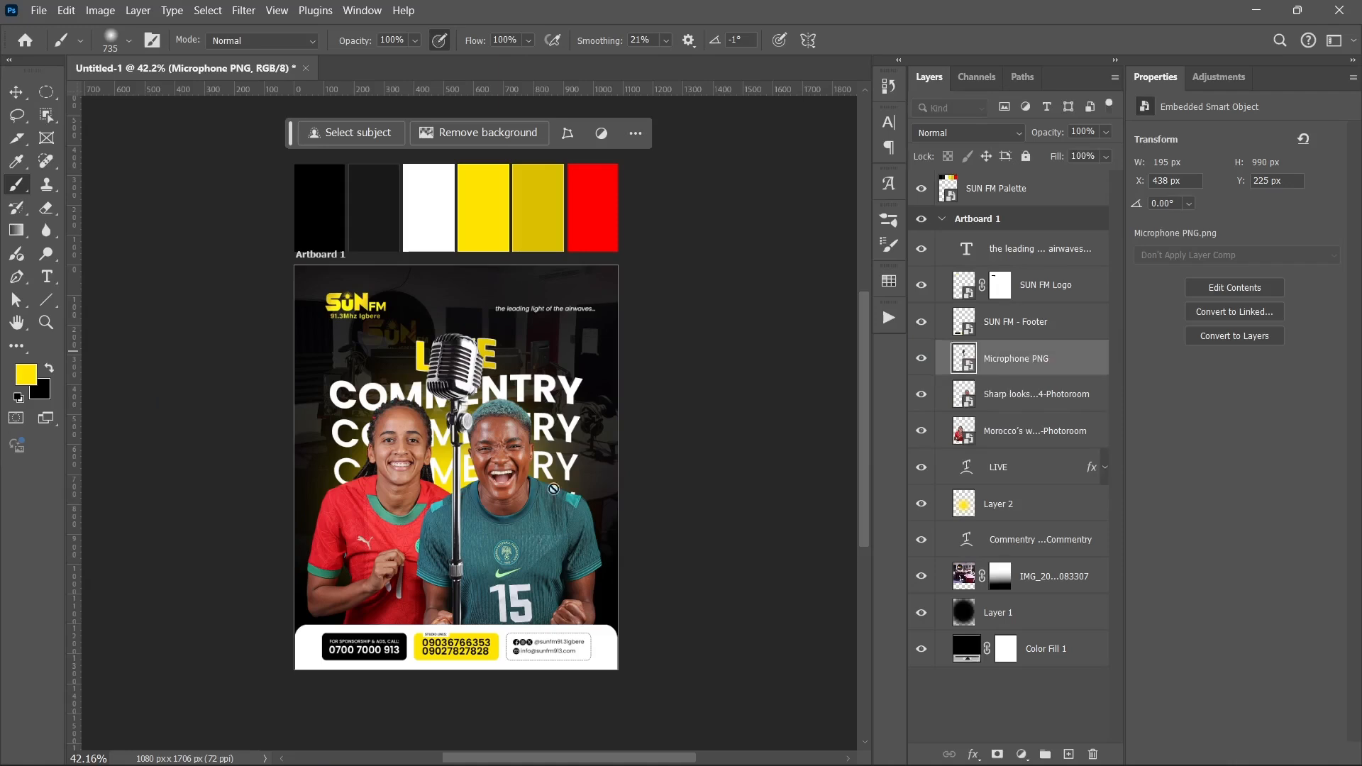
Step: Scale the microphone to 52.07%, rotate it 21.76° and position it over the red-shirted player's lower arm, partly off the artboard edge
key(v)
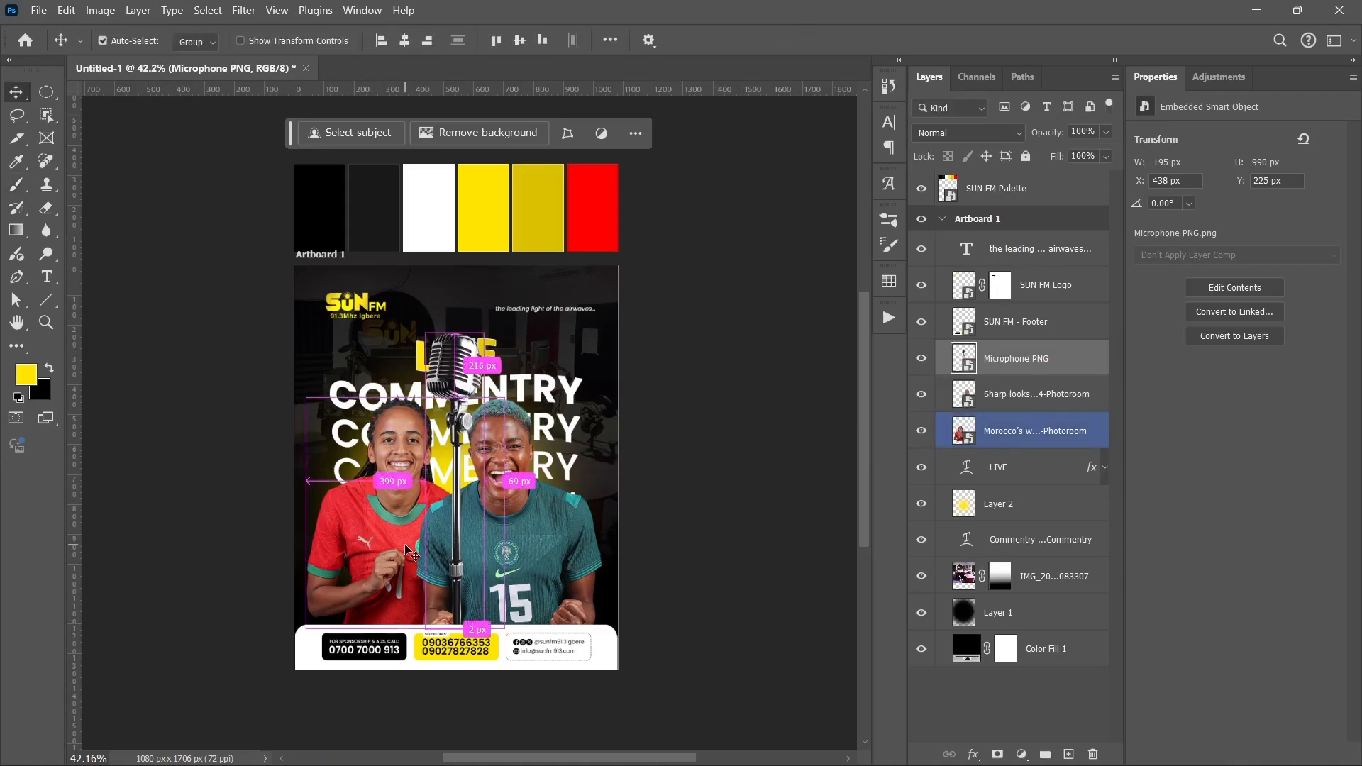
key(ctrl+t)
drag(520, 299, 557, 318)
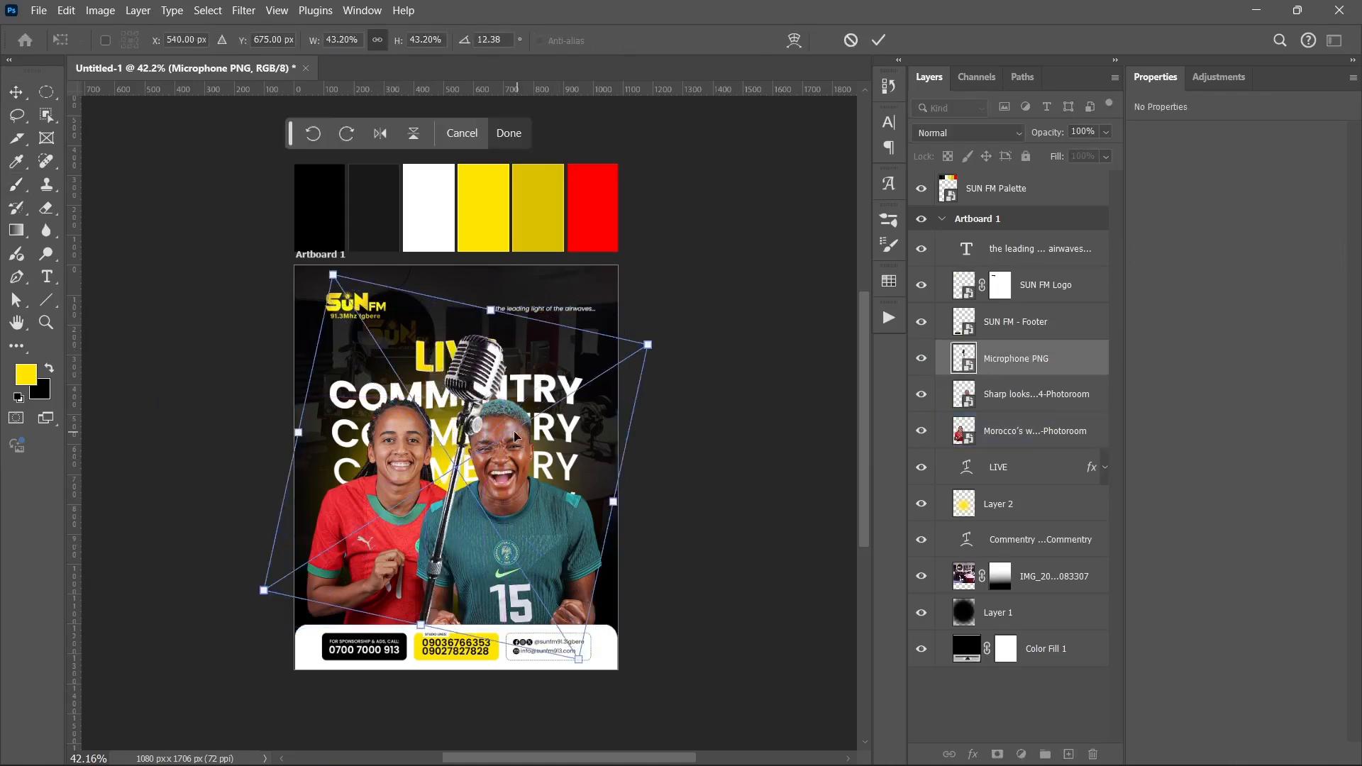
drag(483, 450, 329, 621)
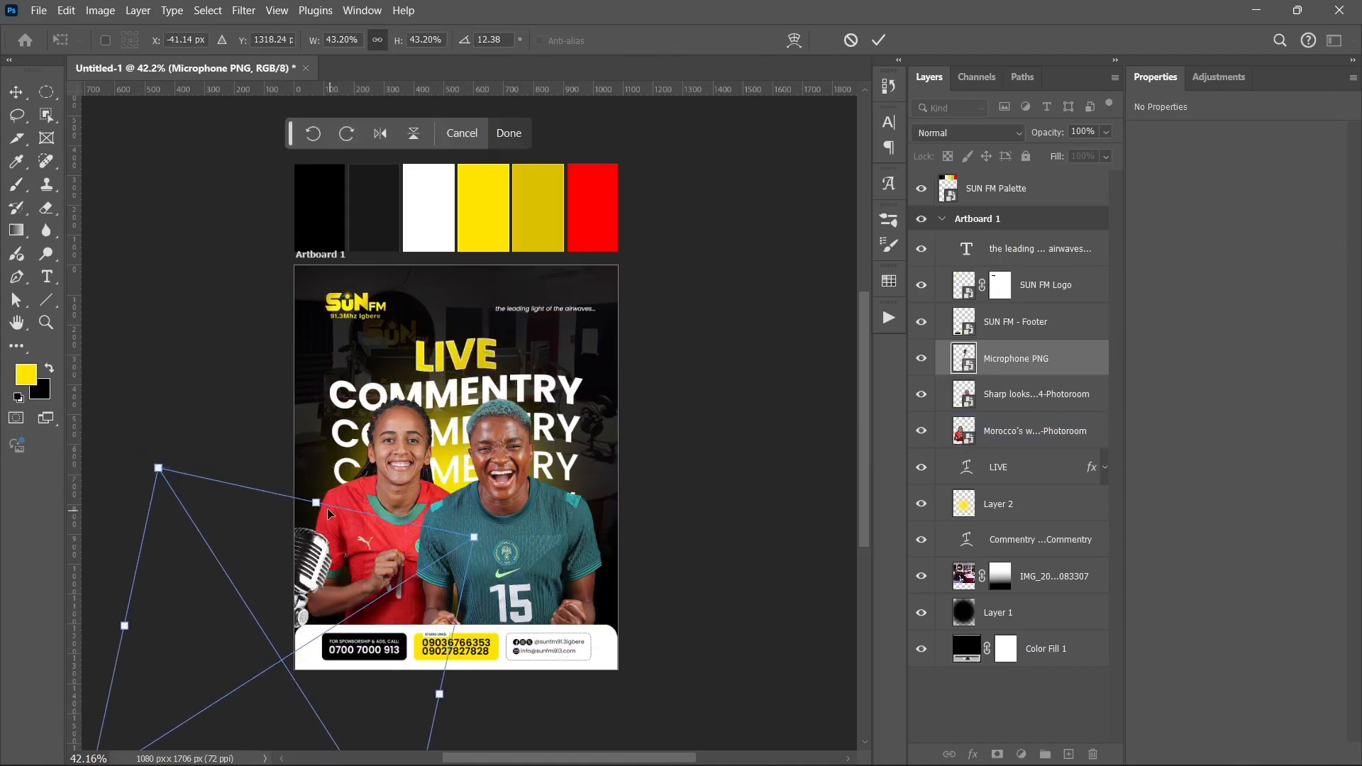
drag(317, 502, 358, 441)
drag(460, 387, 497, 419)
mouse_move(365, 513)
mouse_down()
mouse_move(361, 553)
mouse_move(379, 530)
mouse_up()
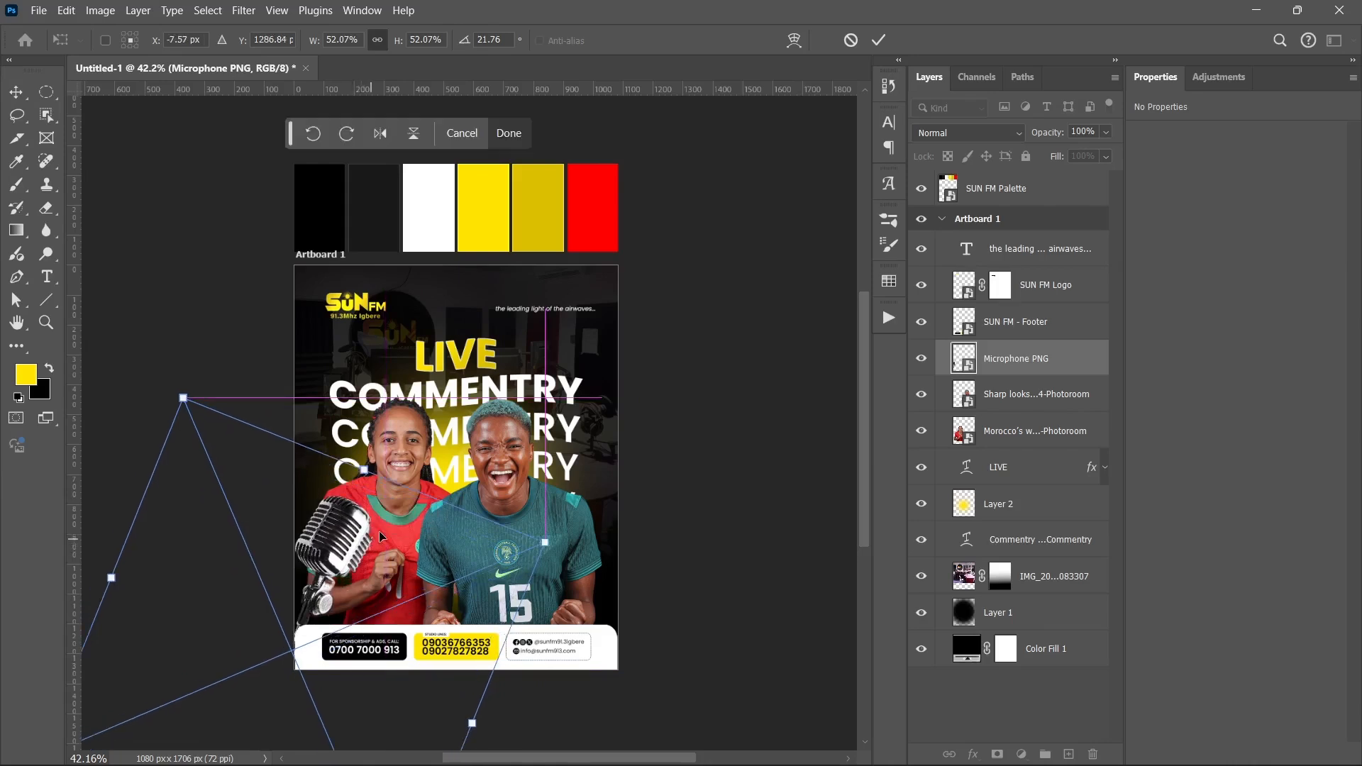
key(Return)
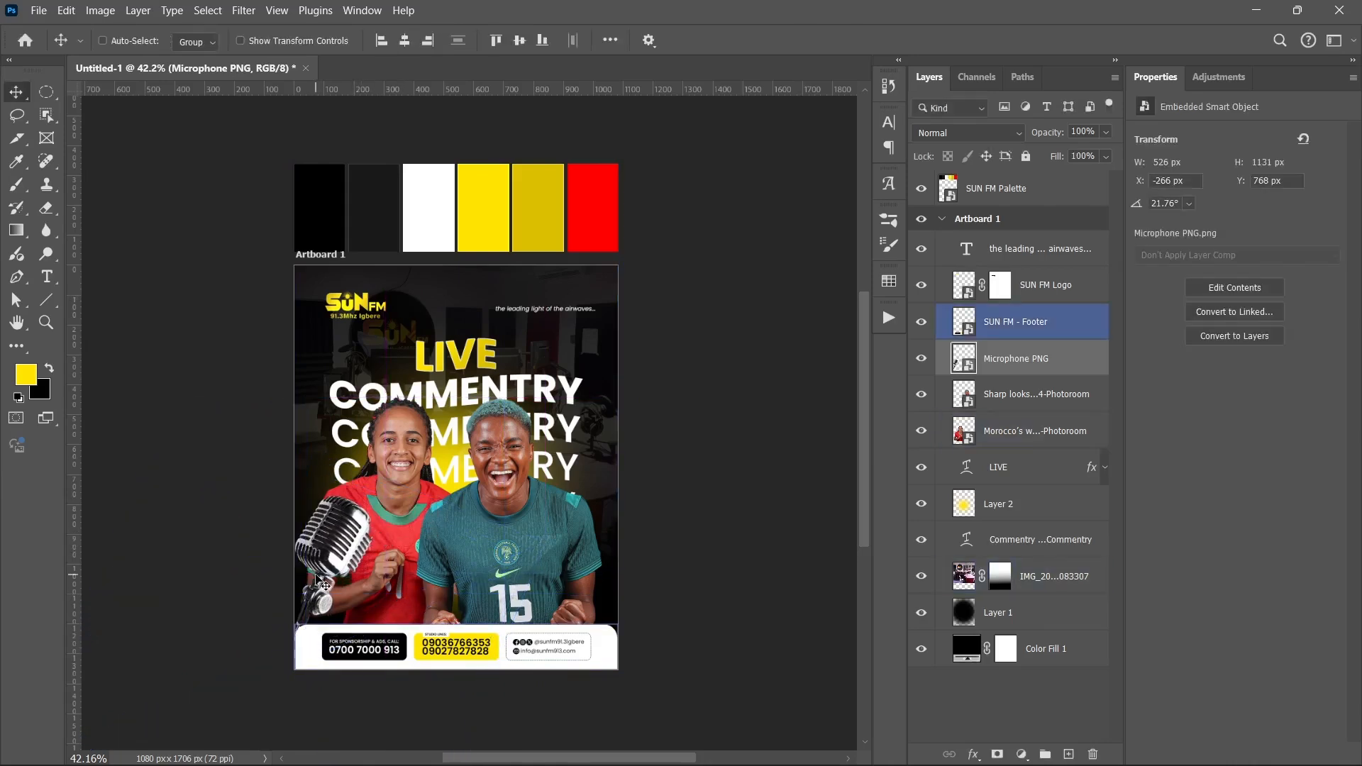
drag(318, 582, 307, 588)
Step: Apply a Gaussian Blur with a 3.8 pixel radius to the foreground microphone and collapse its smart filter list
click(268, 10)
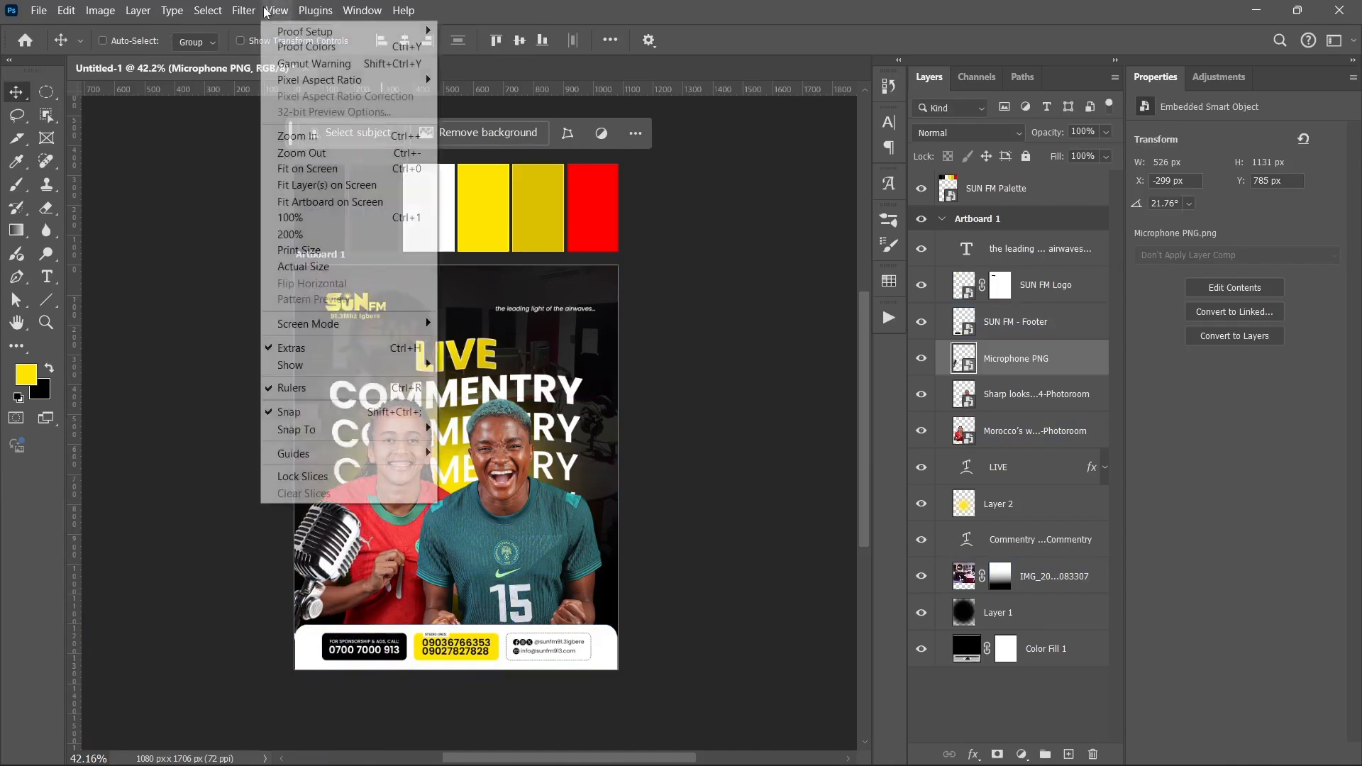
click(247, 11)
click(247, 10)
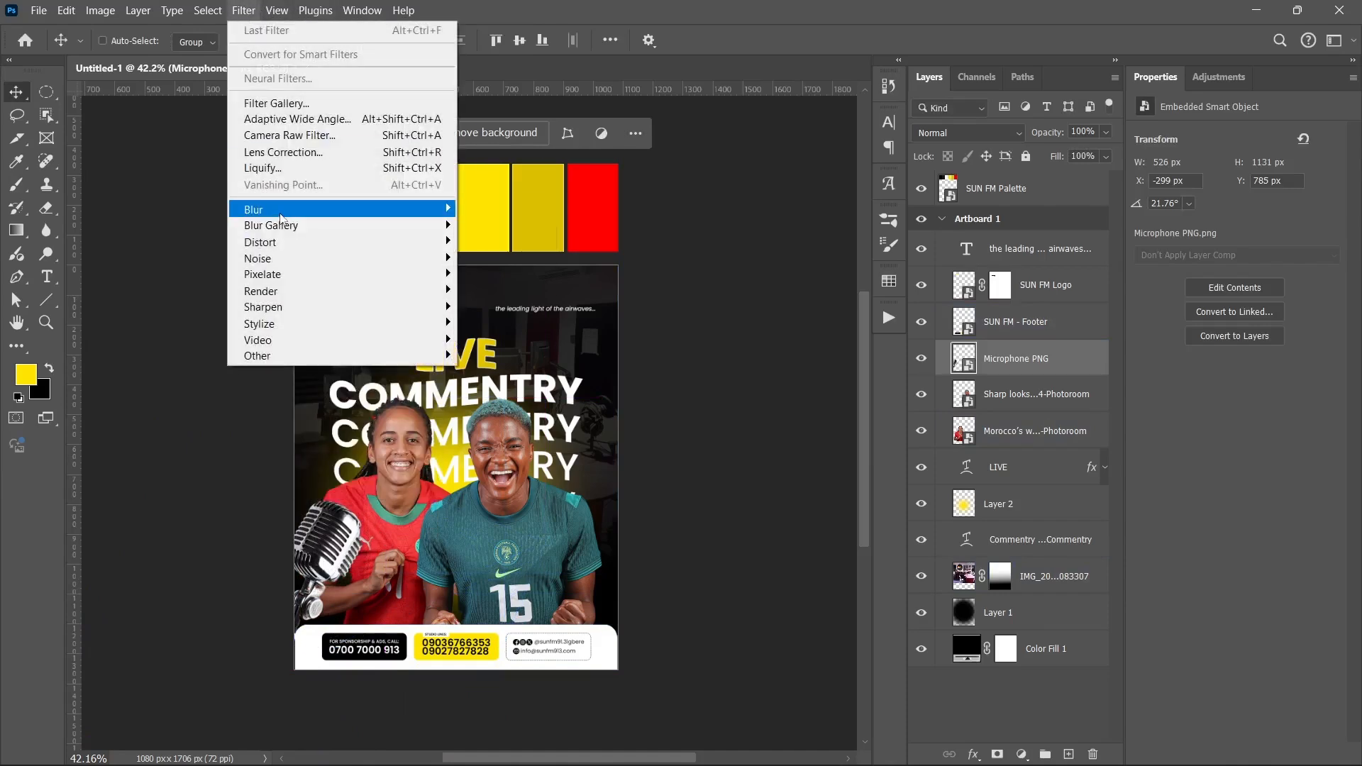
mouse_move(425, 210)
click(505, 274)
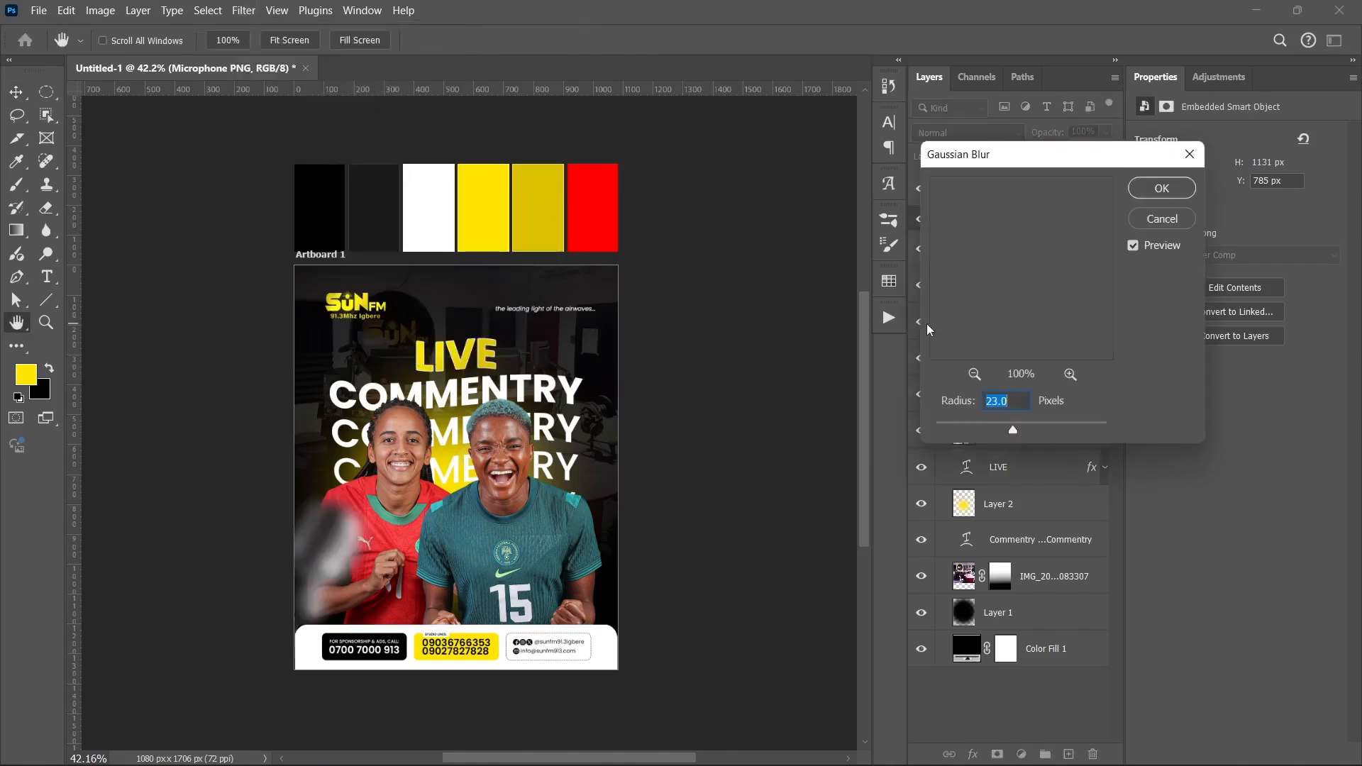
click(956, 429)
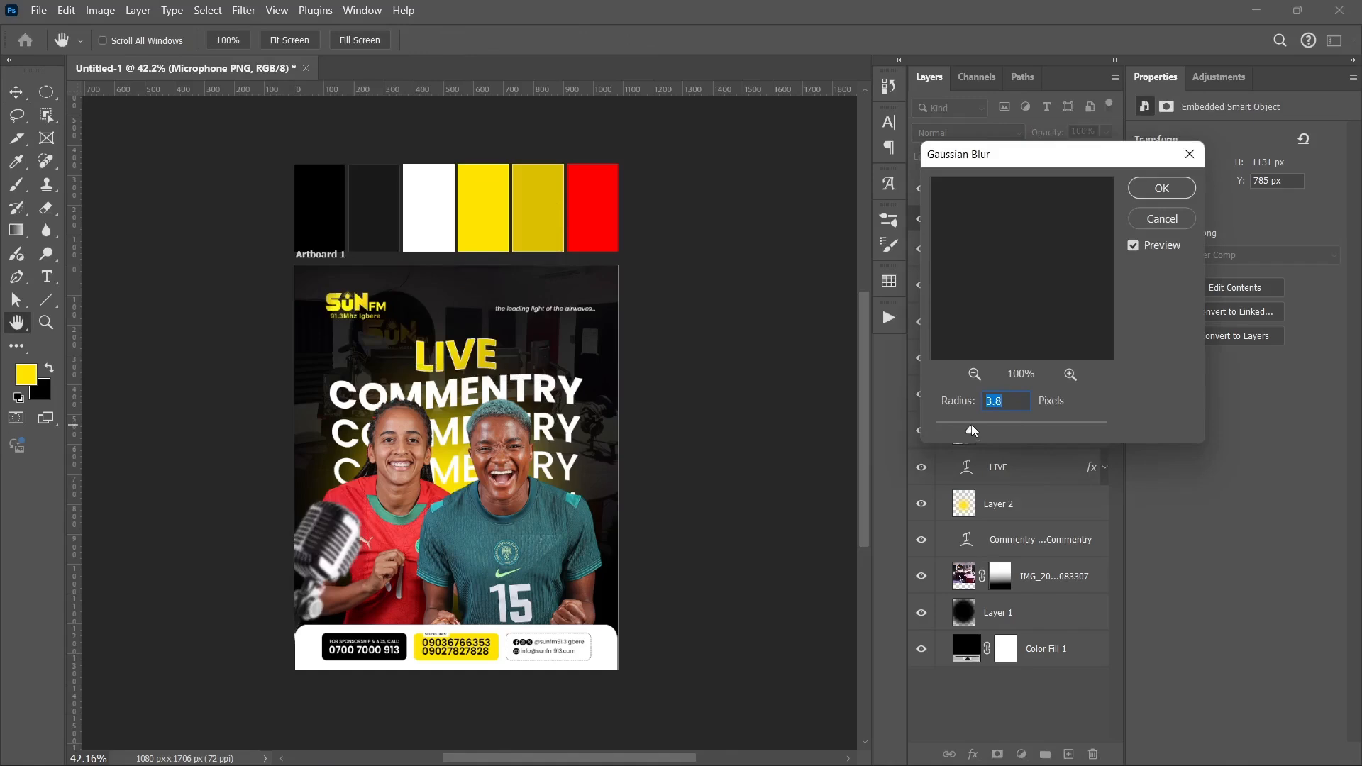
click(1161, 193)
click(1104, 358)
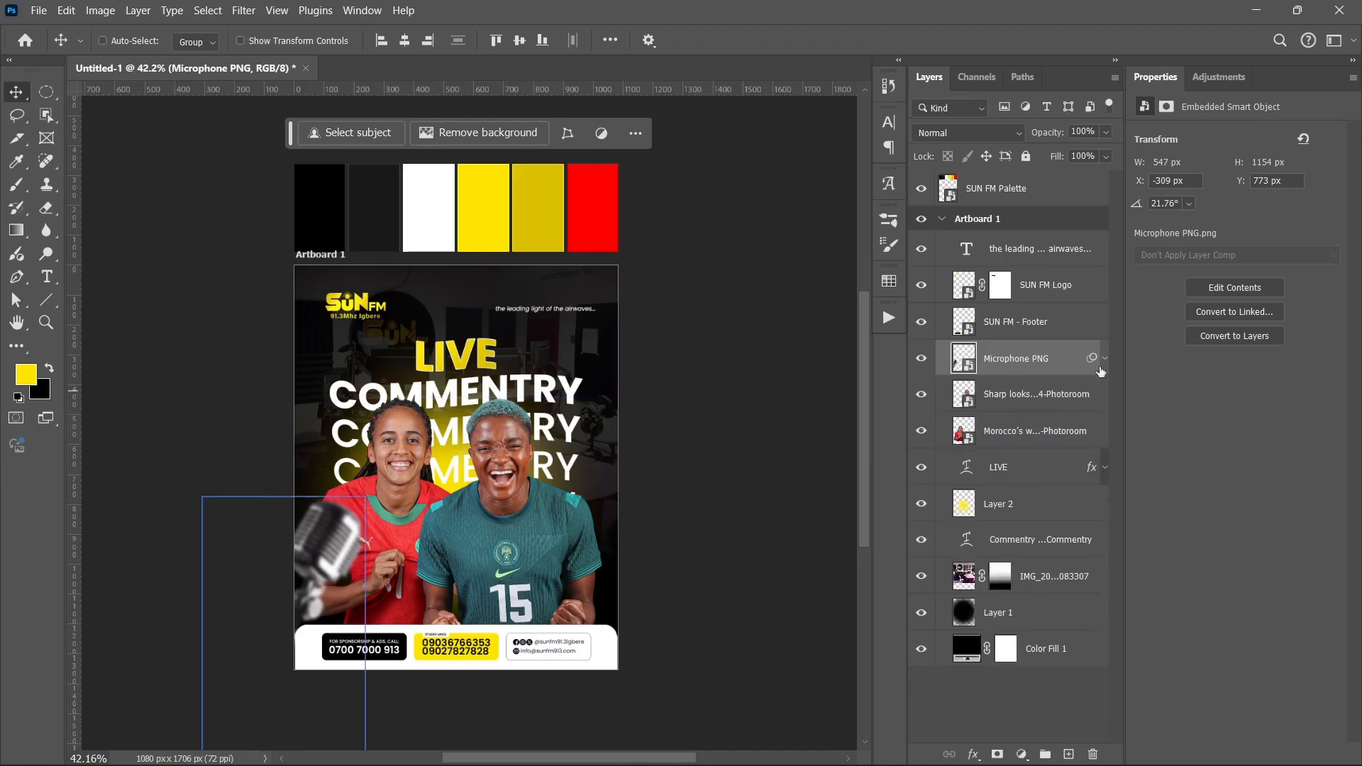
Step: Place a second Microphone PNG directly above the LIVE layer, scale it to 78.25% and move it down between and behind the players
click(1034, 478)
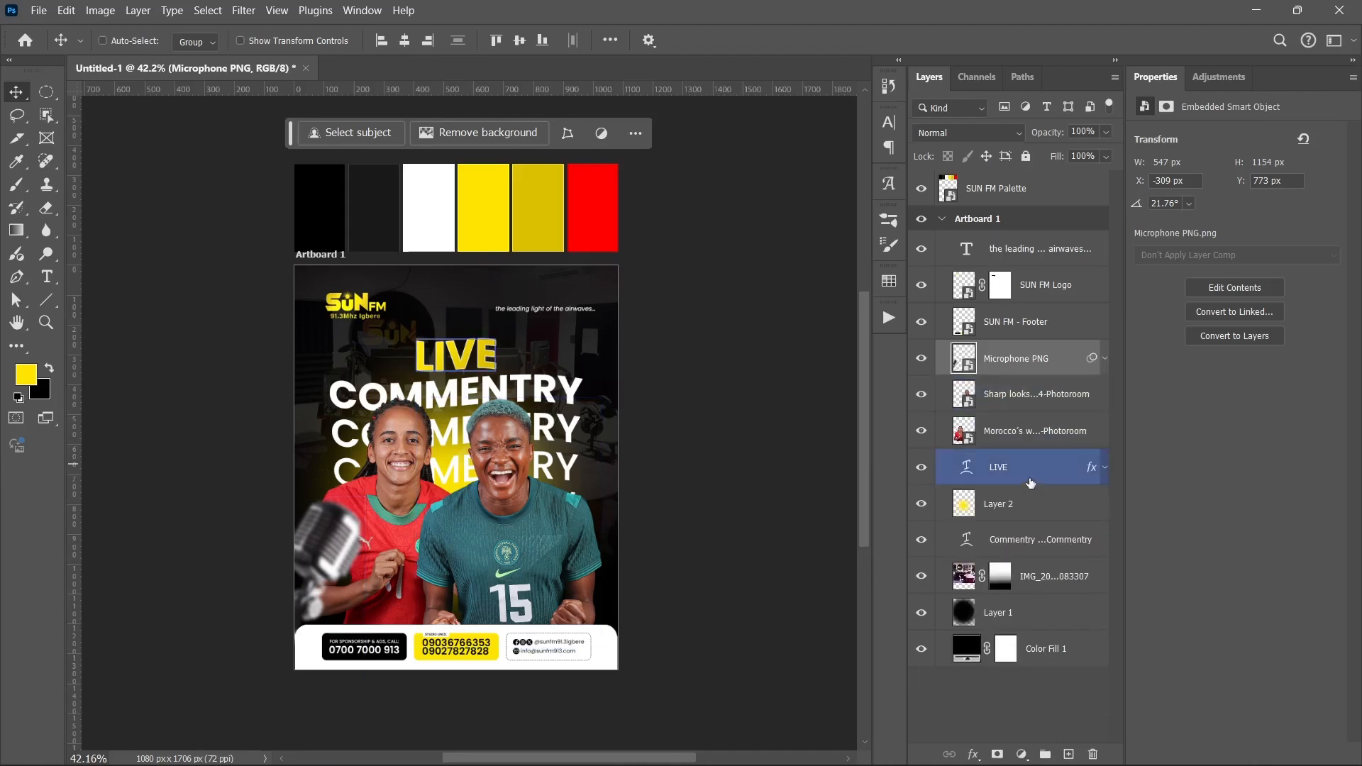
mouse_move(664, 763)
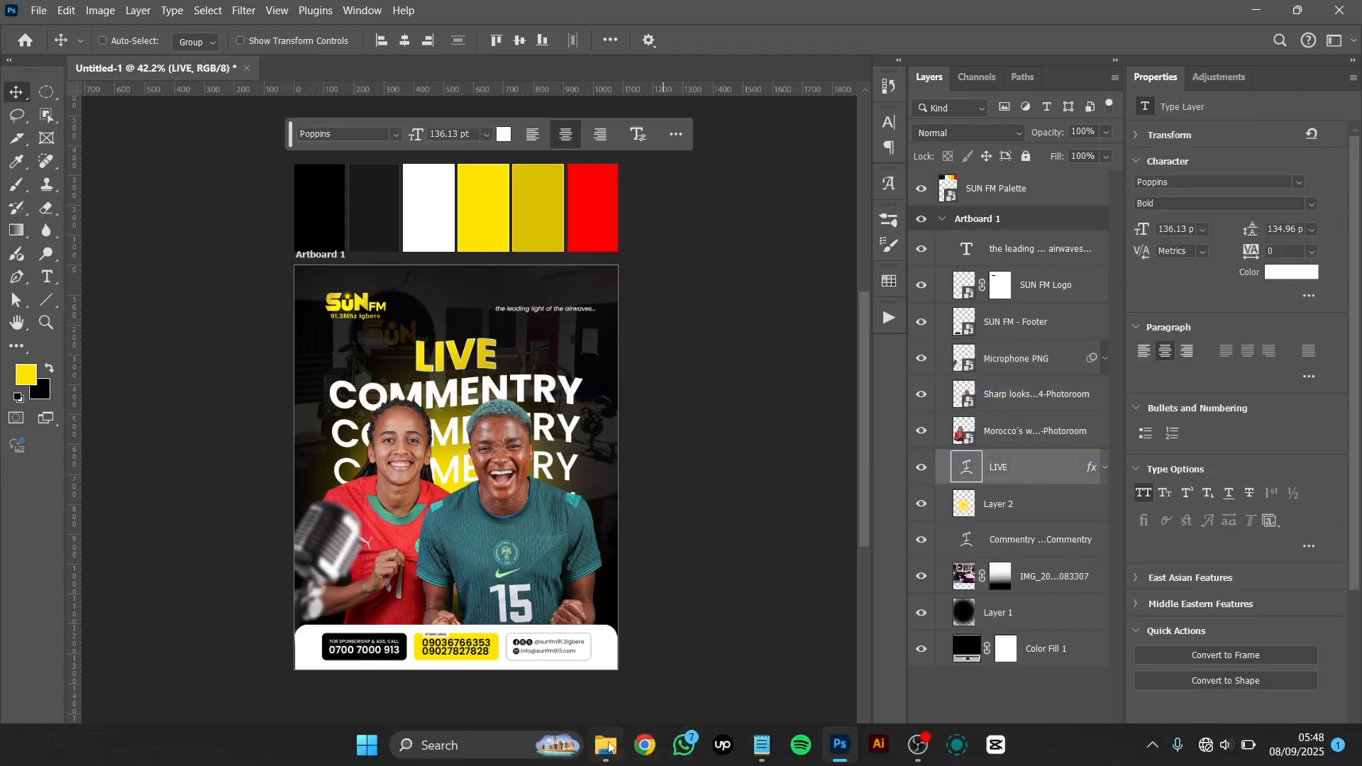
click(605, 745)
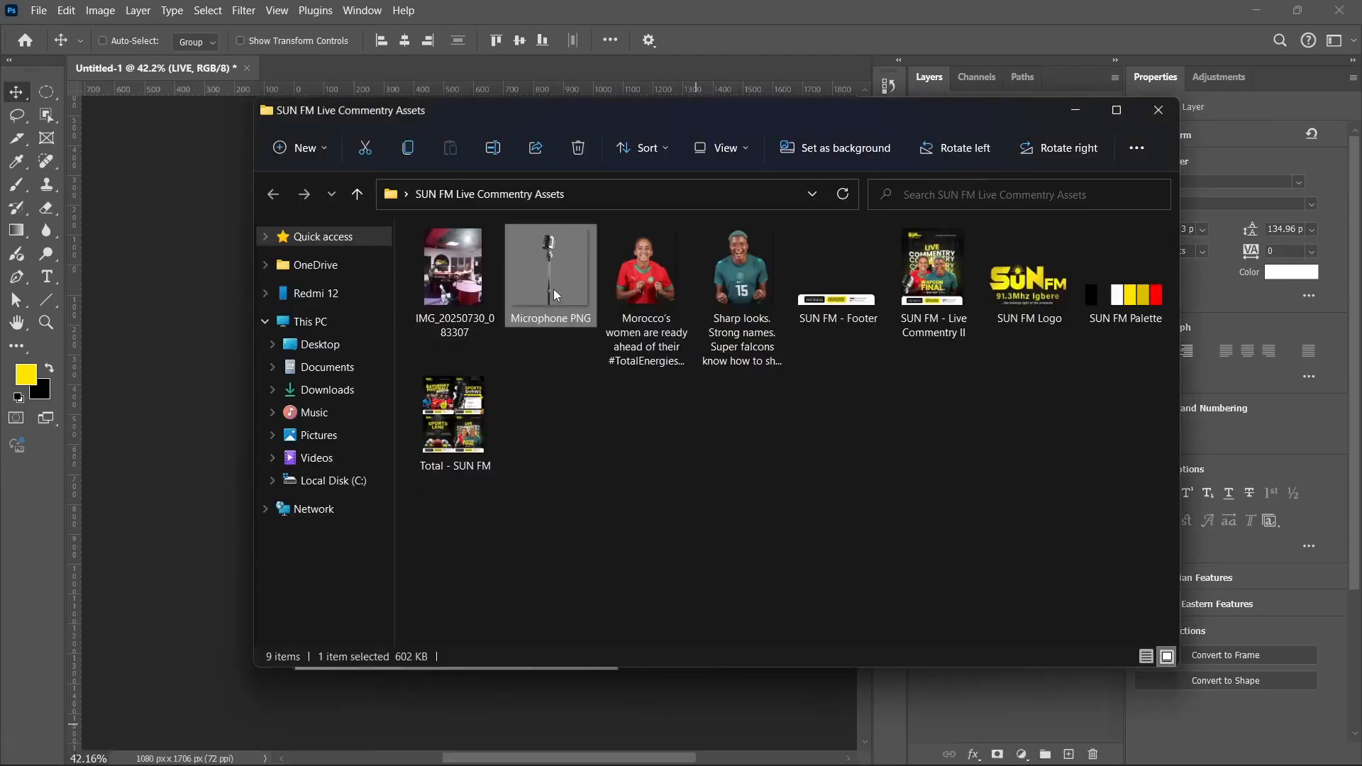
drag(553, 288, 201, 410)
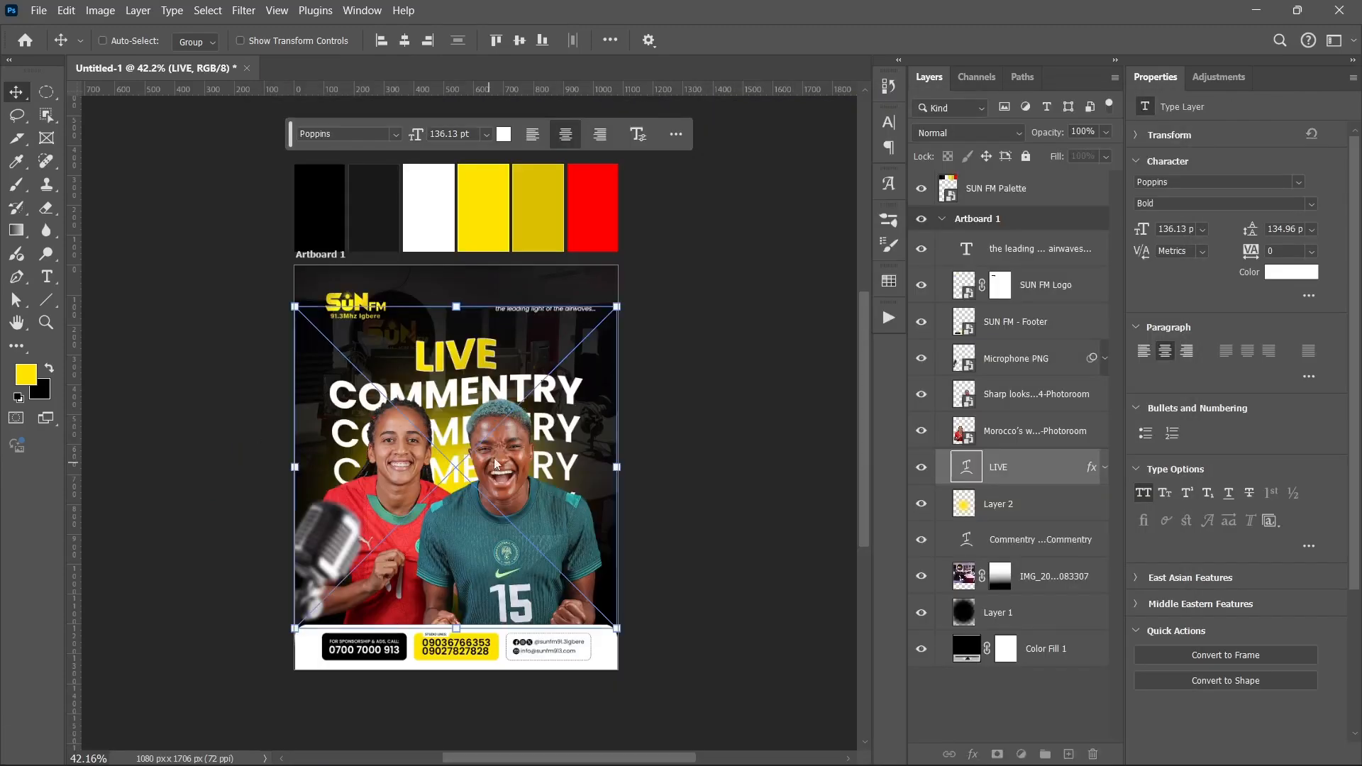
drag(617, 467, 748, 467)
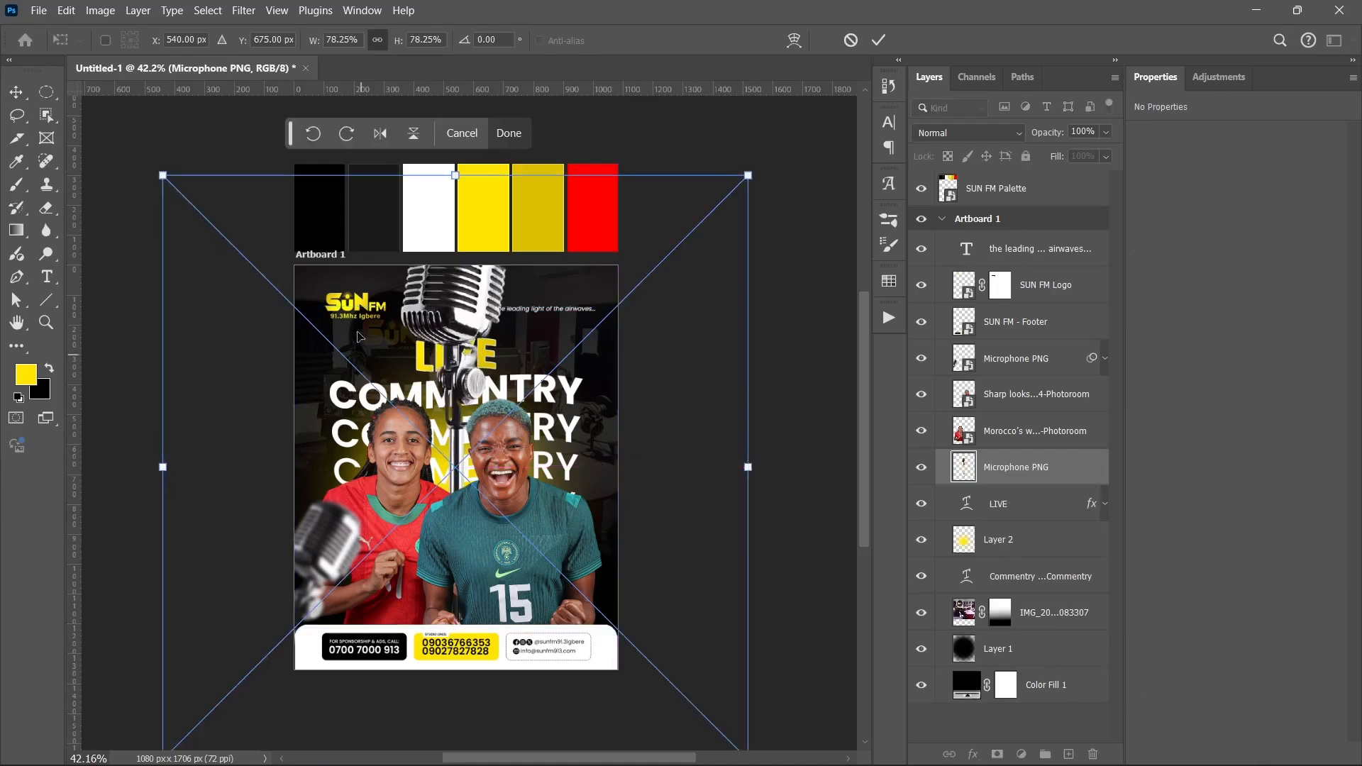
drag(417, 325, 424, 524)
drag(442, 457, 447, 486)
key(Return)
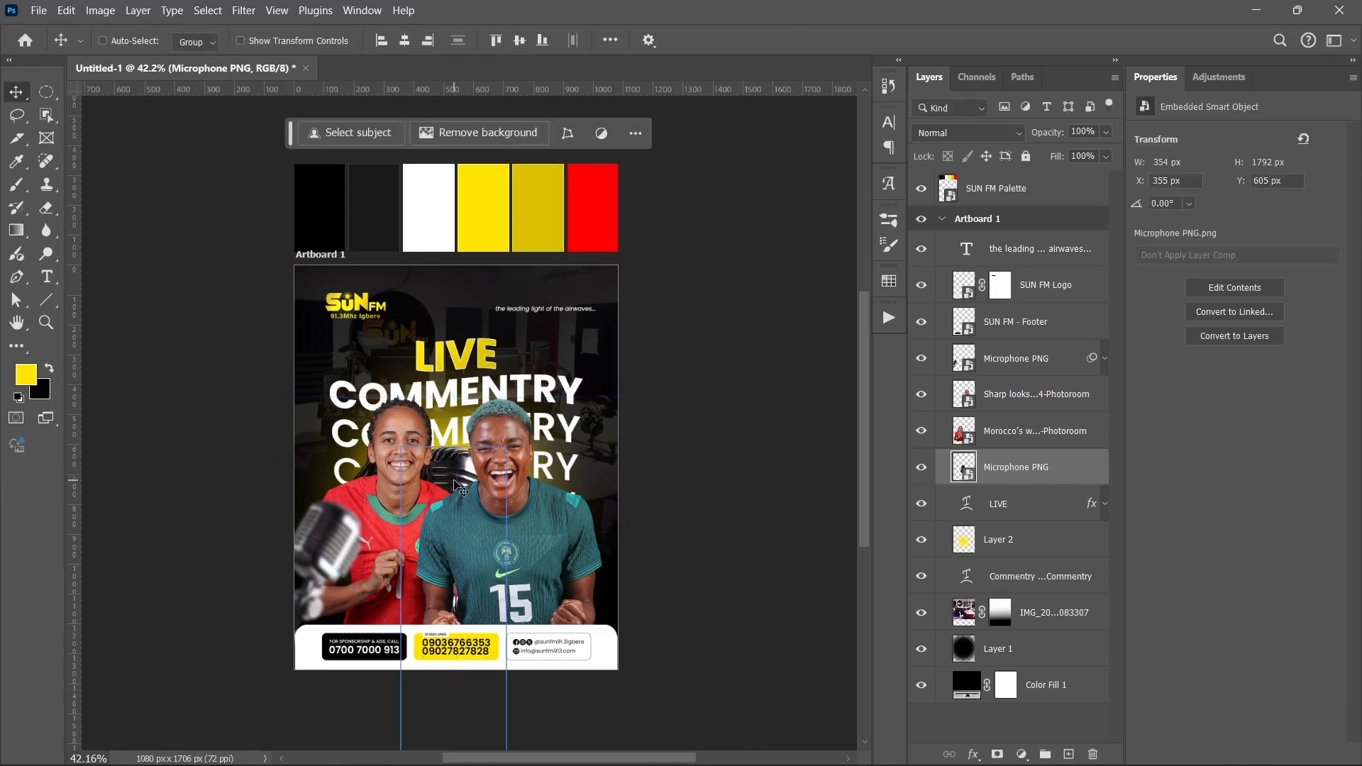
Step: Activate the Type tool and hide the LIVE and COMMENTRY text layers
scroll(464, 445, down, 2)
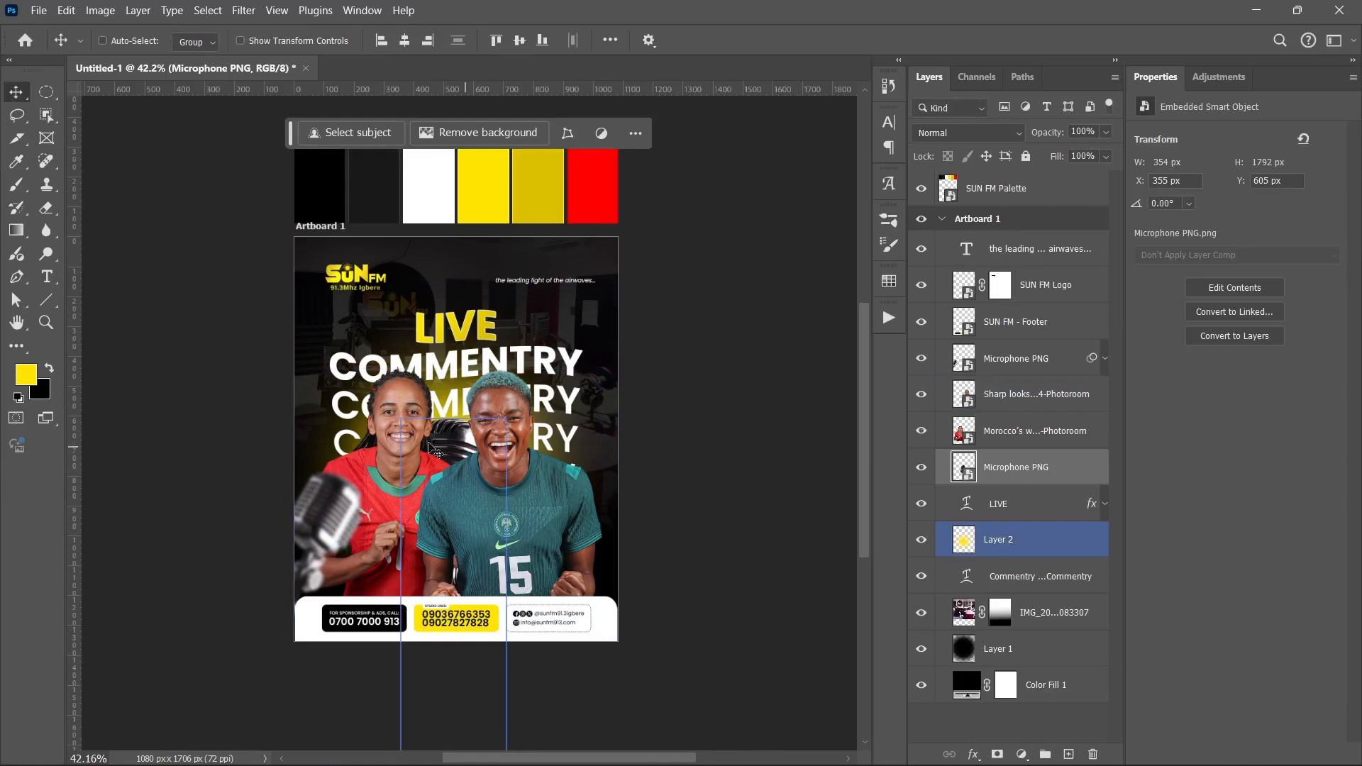
click(51, 276)
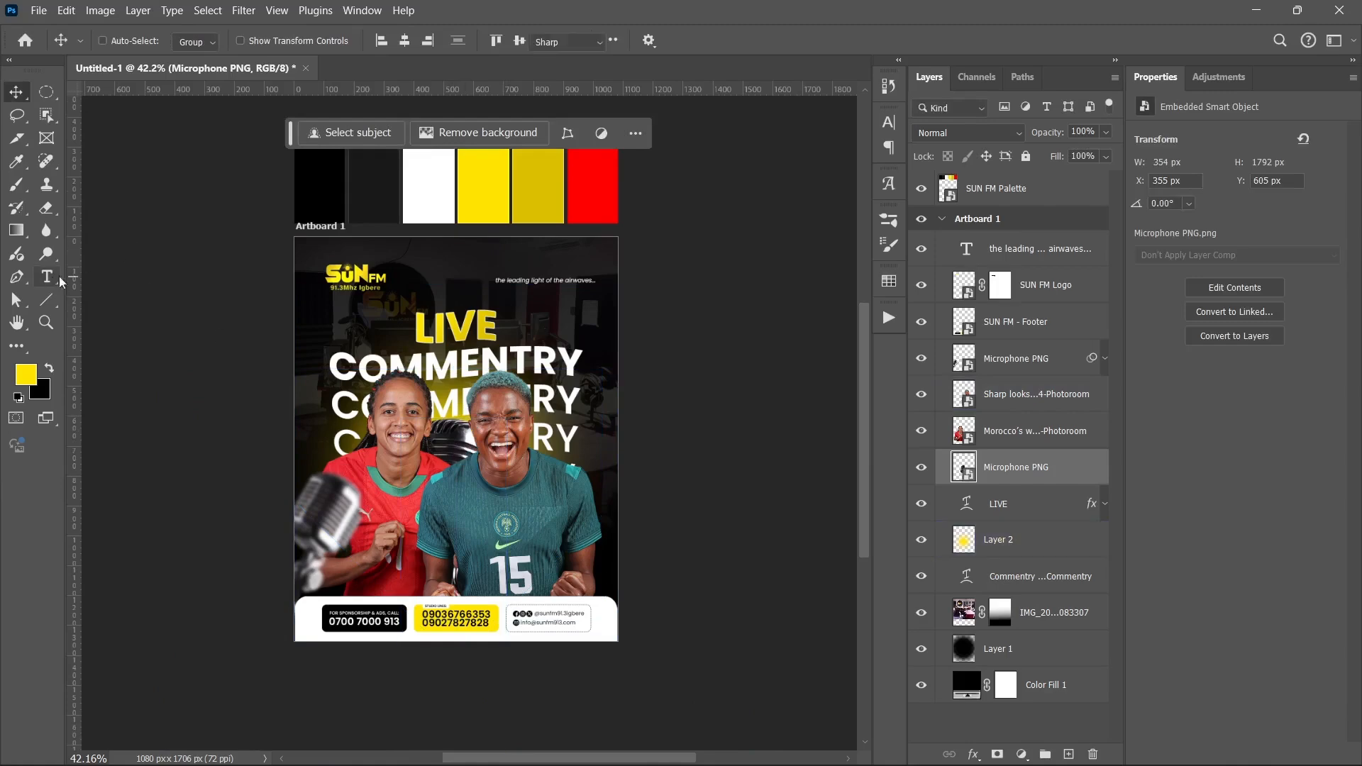
click(1058, 353)
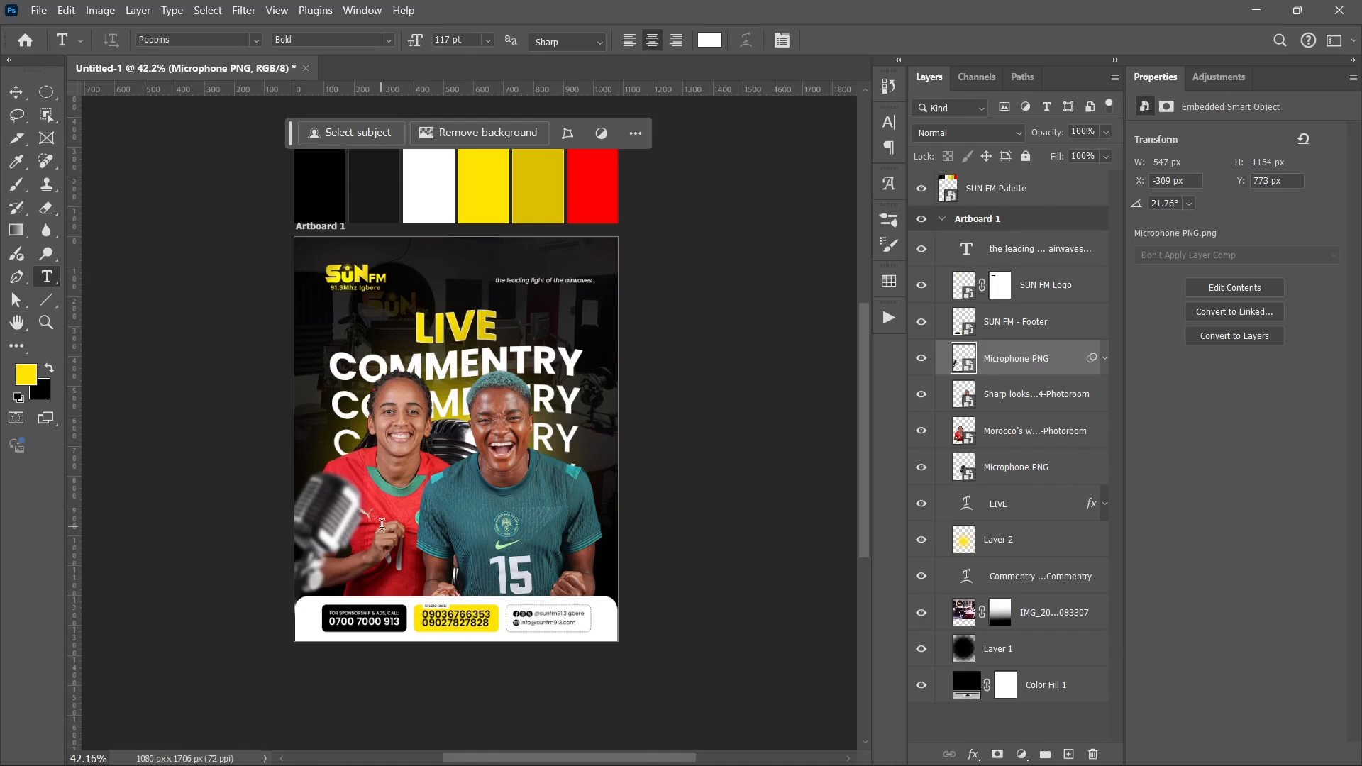
click(438, 539)
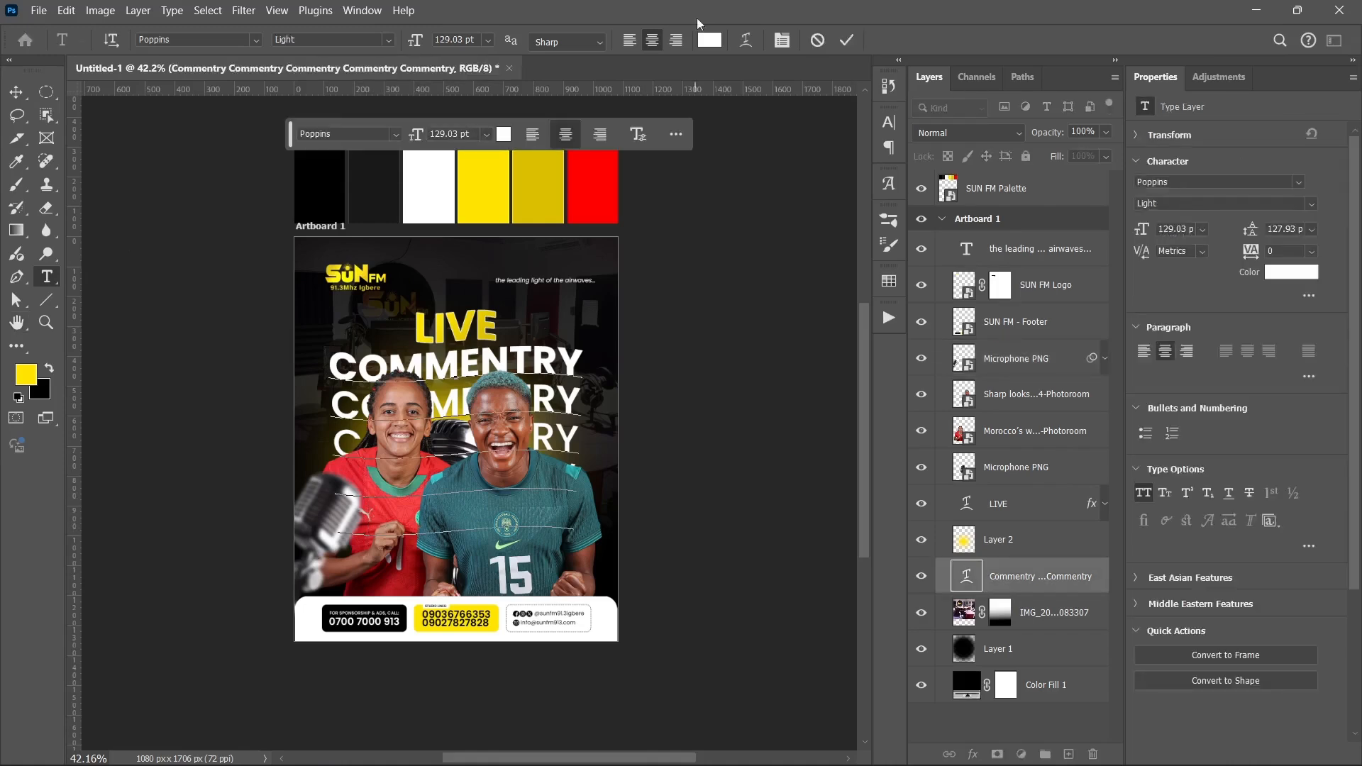
click(846, 40)
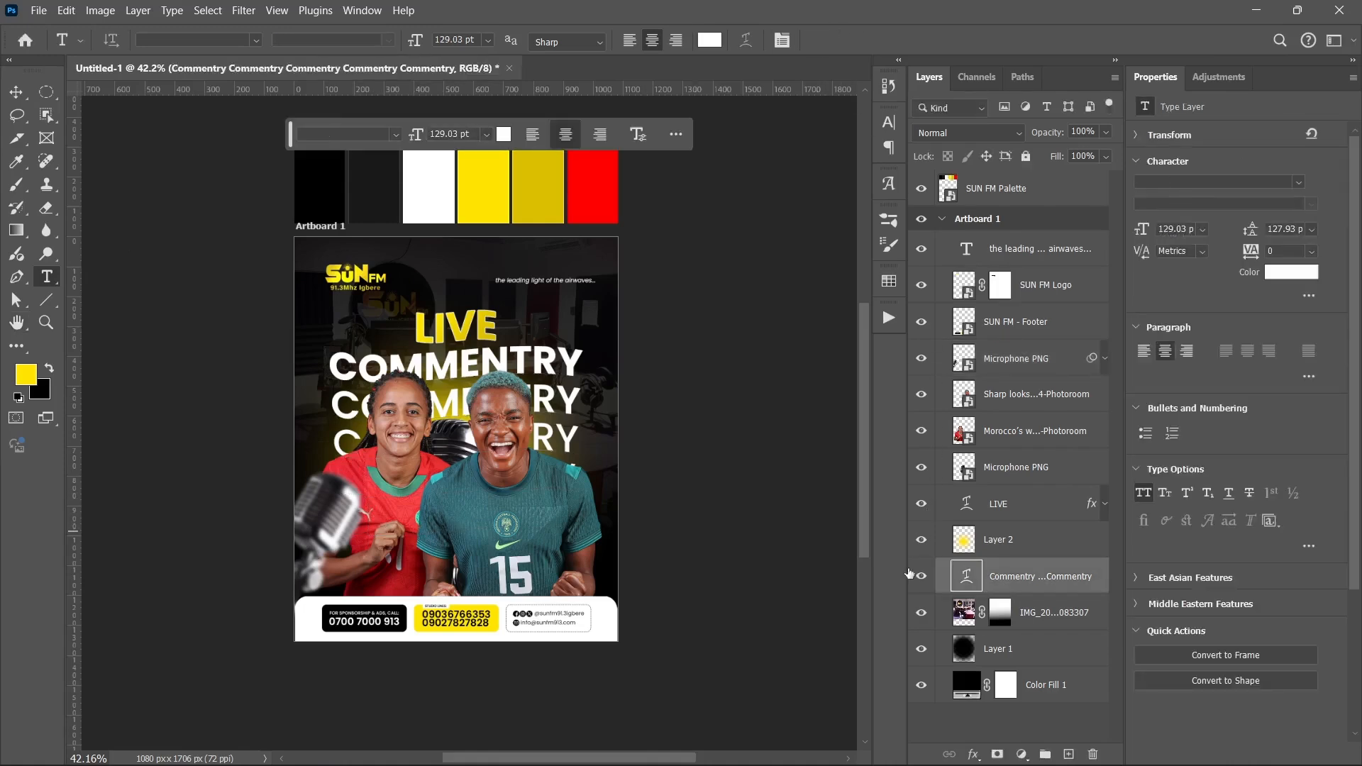
drag(919, 568, 899, 517)
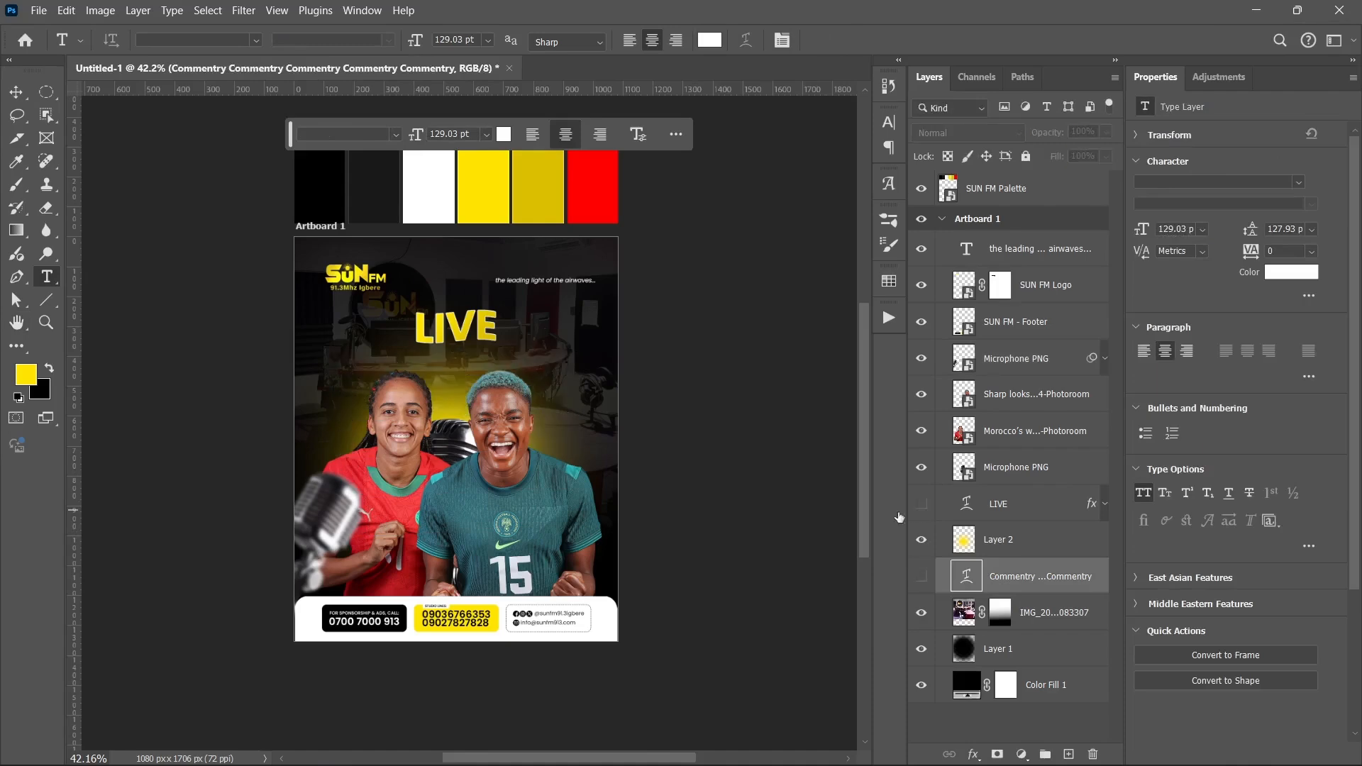
Step: Add the white centred text WAFCON FINAL across the players' chests and move its layer directly above the blurred microphone
click(425, 511)
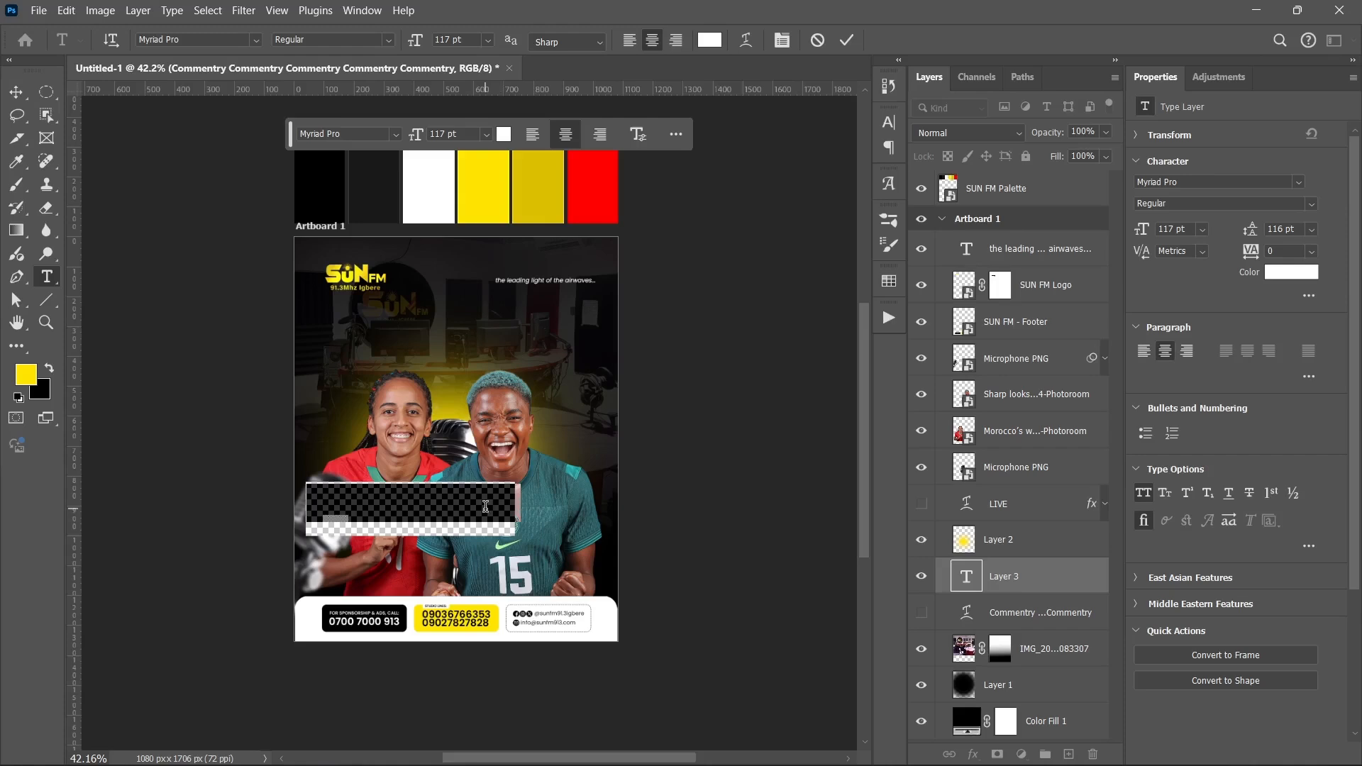
key(BackSpace)
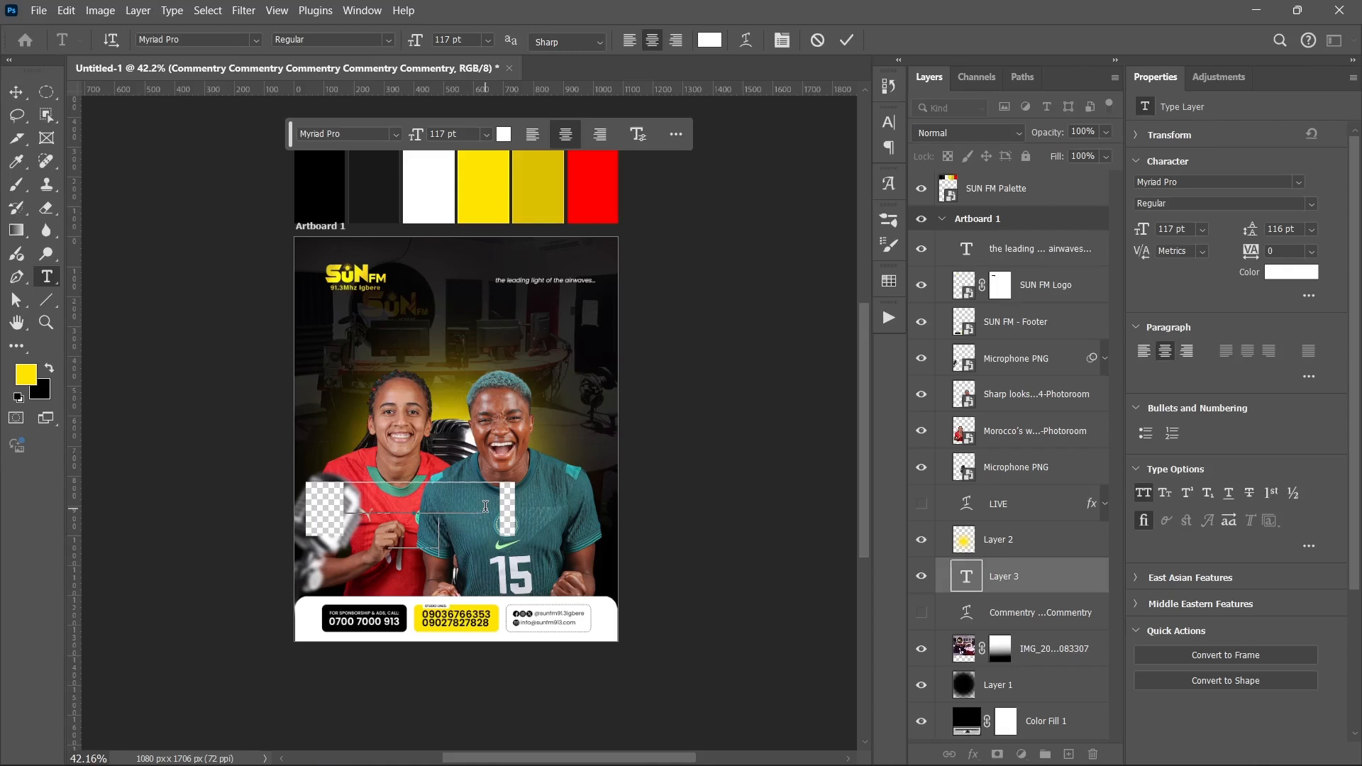
key(ctrl+Return)
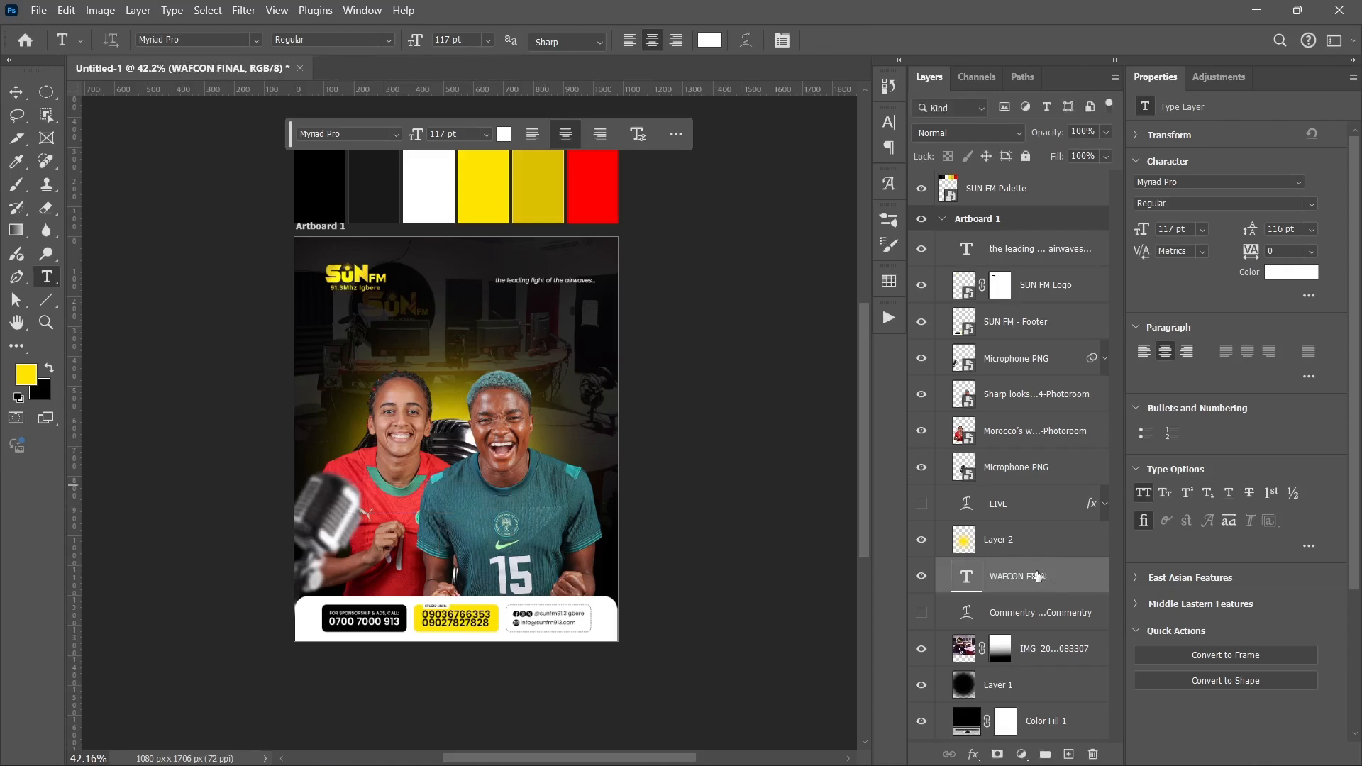
drag(1046, 575, 1050, 360)
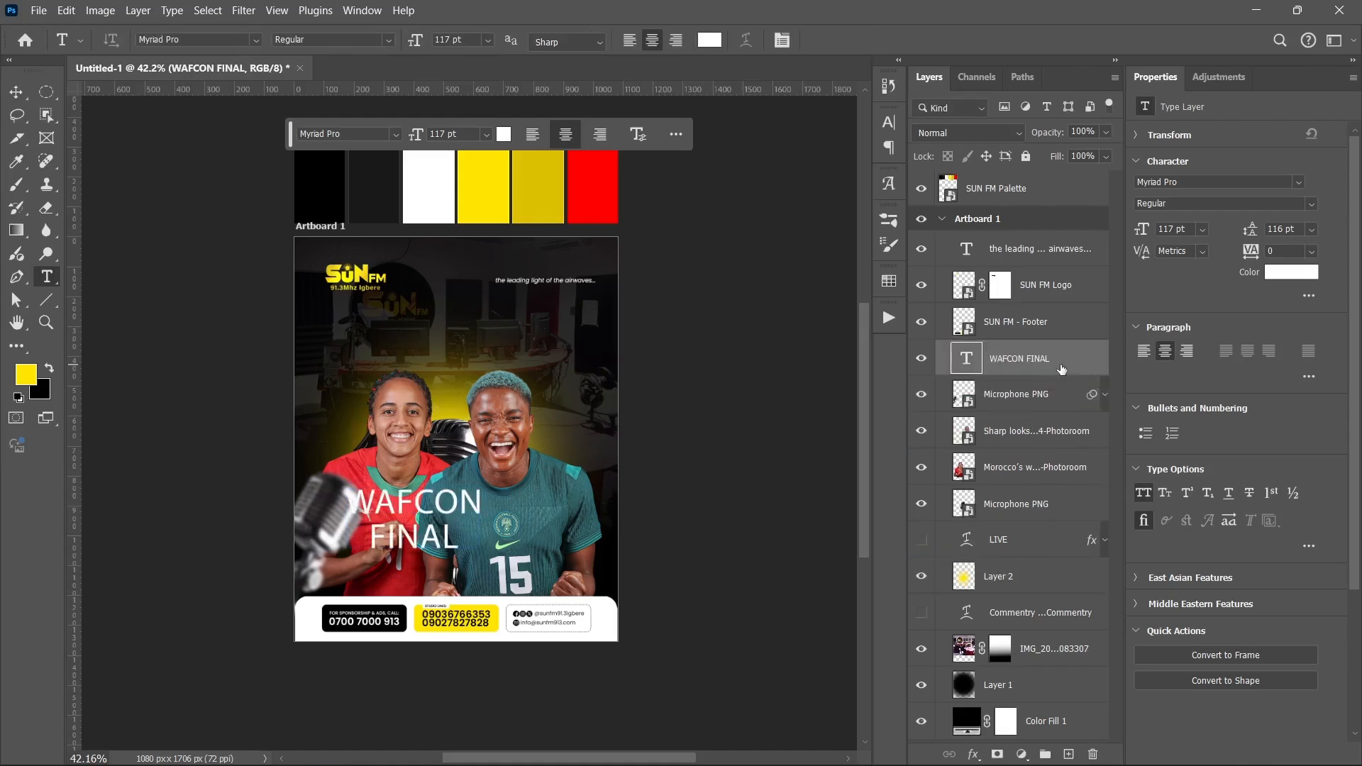
key(v)
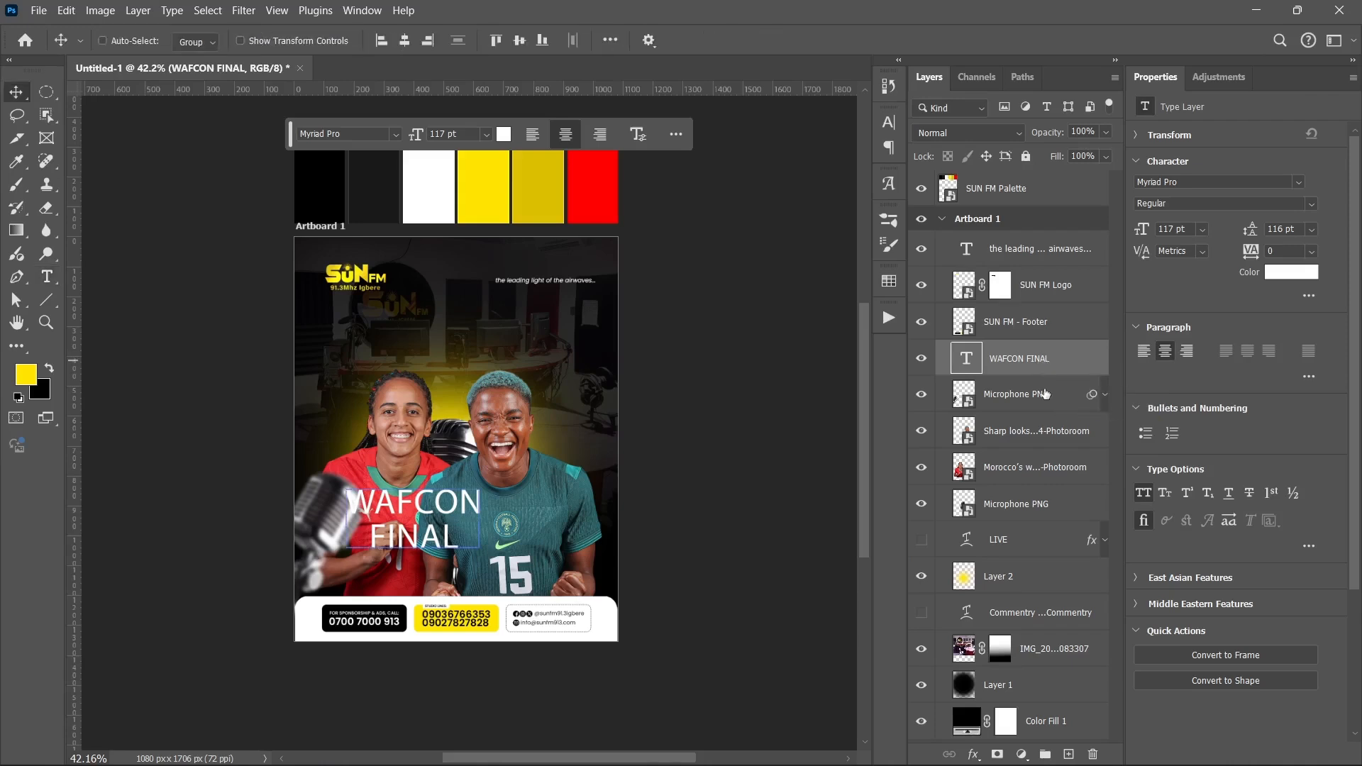
Step: Show the LIVE and COMMENTRY text layers again and centre the WAFCON FINAL text horizontally on the artboard
key(t)
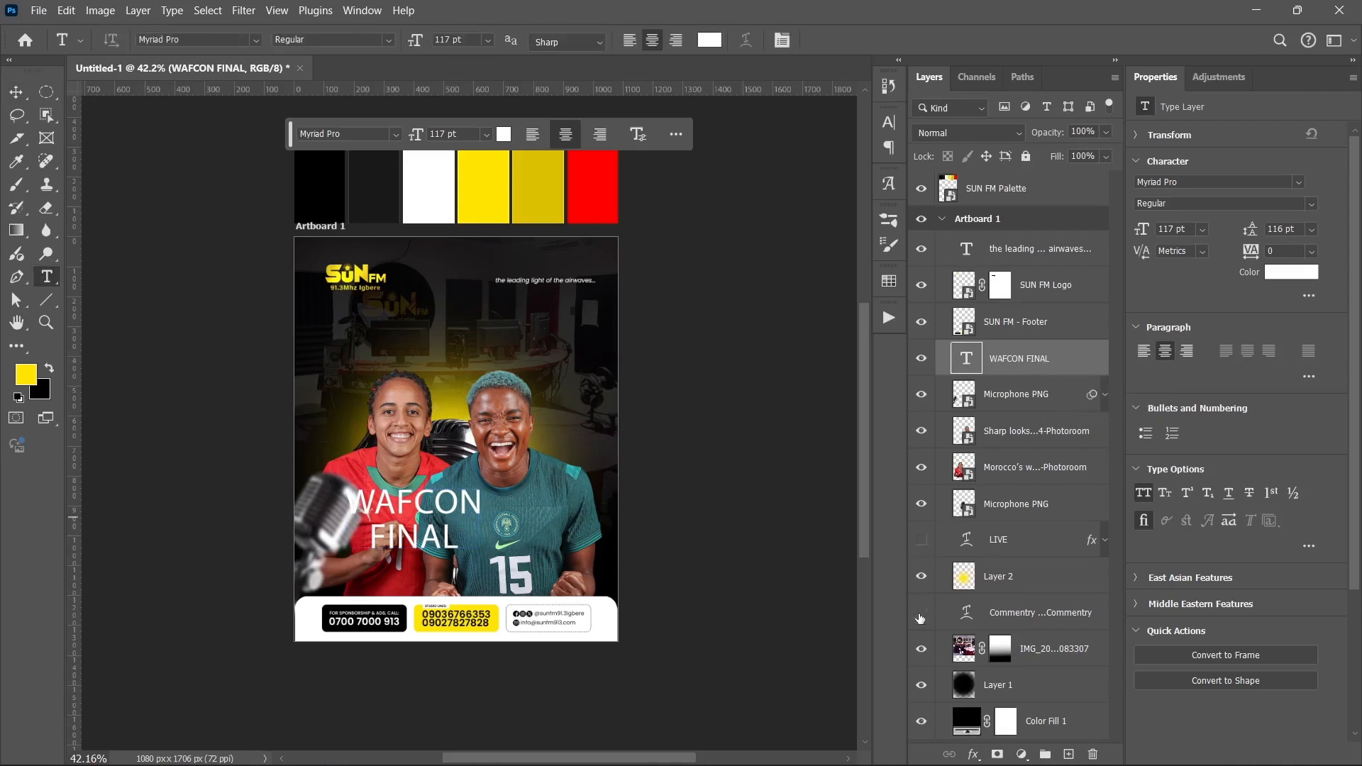
click(920, 540)
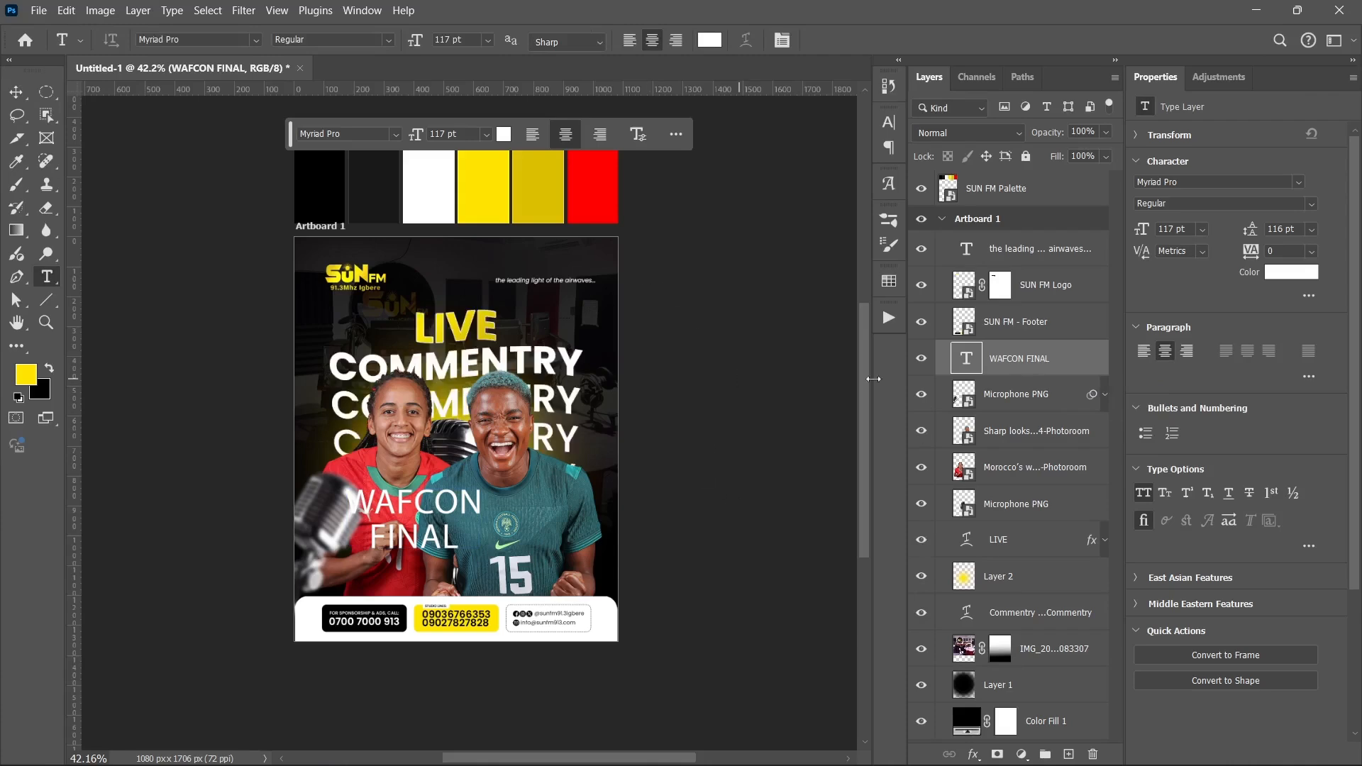
key(v)
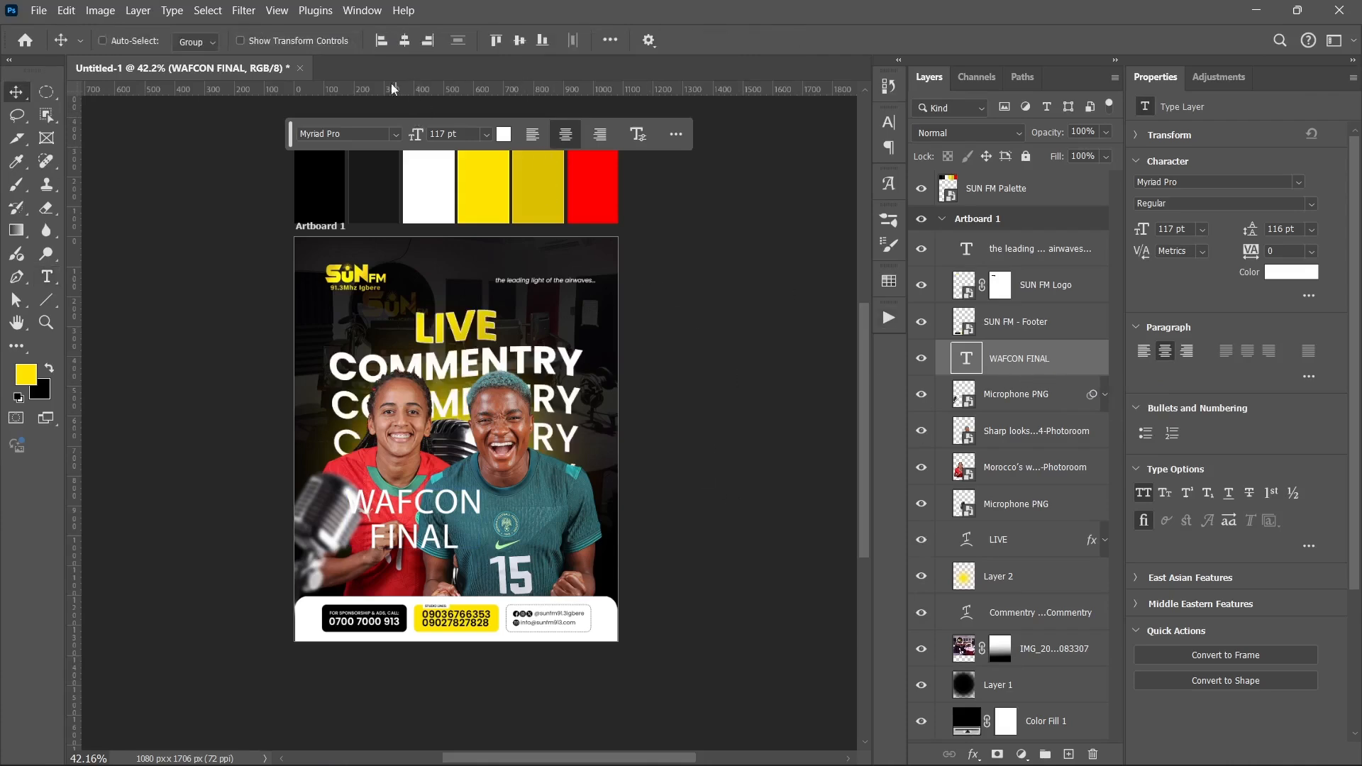
Step: Change the font of the WAFCON FINAL text to Poppins Bold
click(1297, 182)
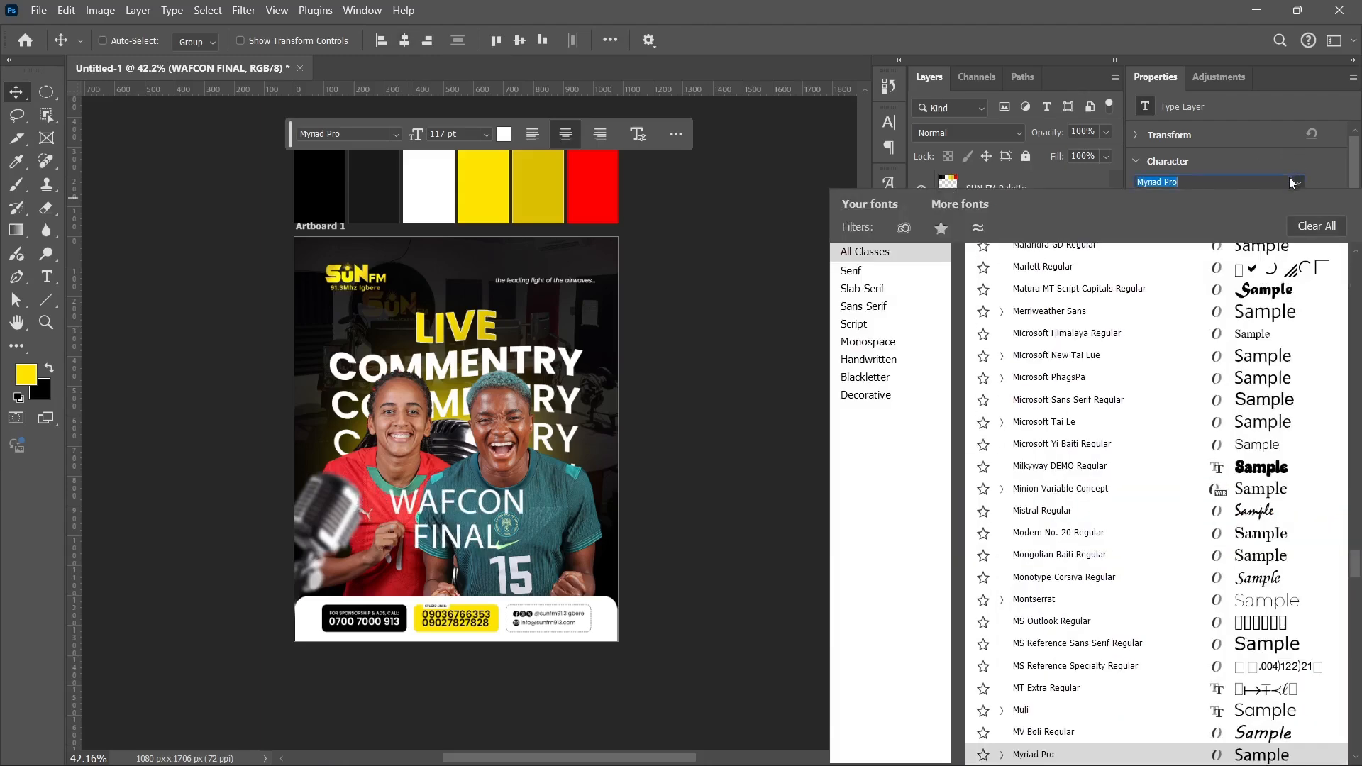
text(Poppins)
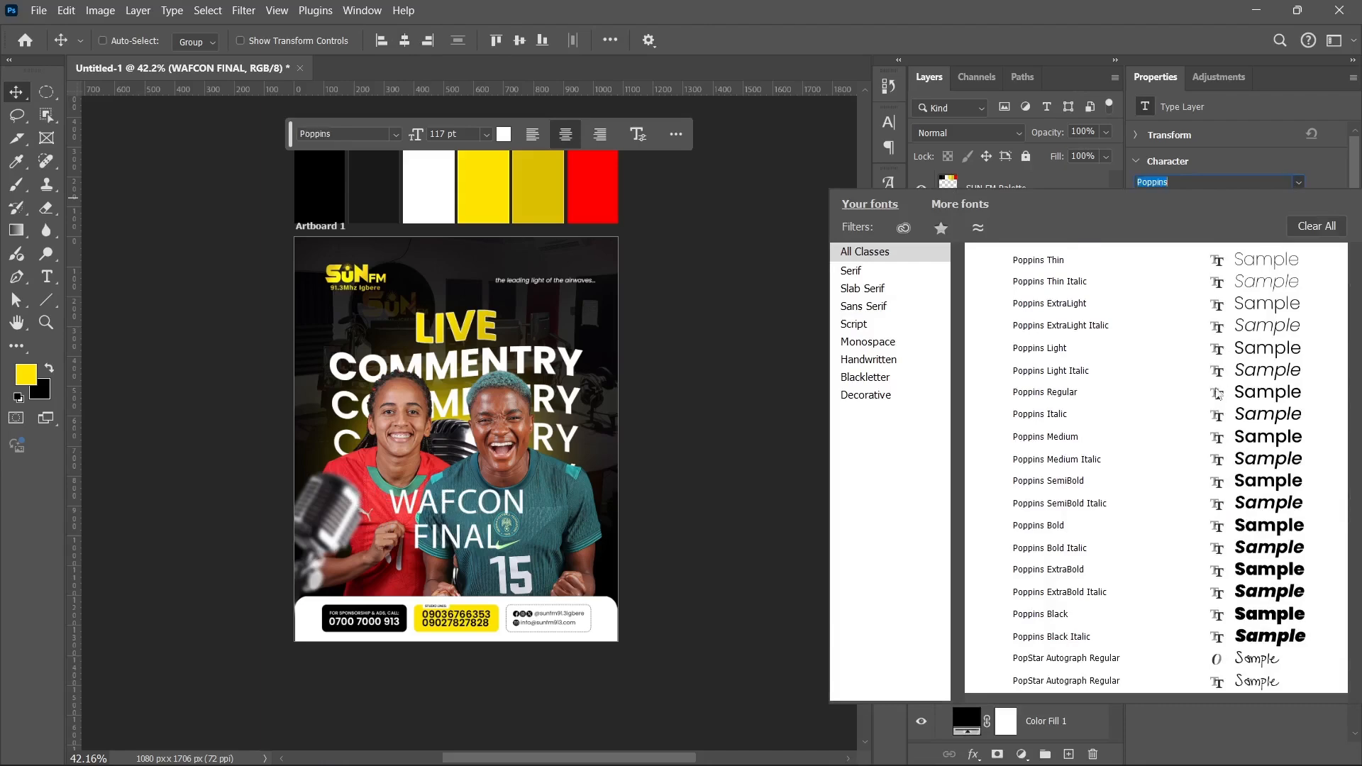
click(1042, 525)
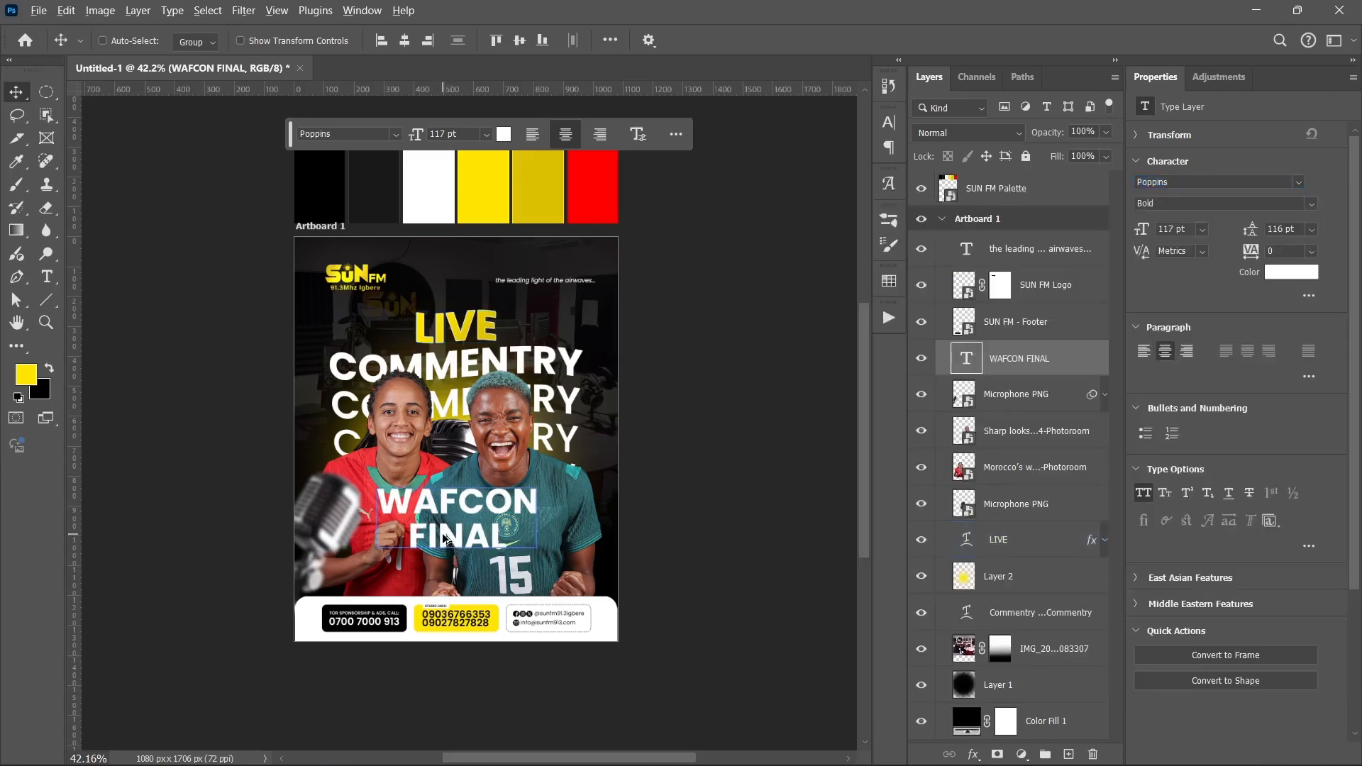
Step: Enlarge the word FINAL to 194 pt and set its leading to 159 pt so it spans the width of WAFCON
scroll(444, 539, up, 5)
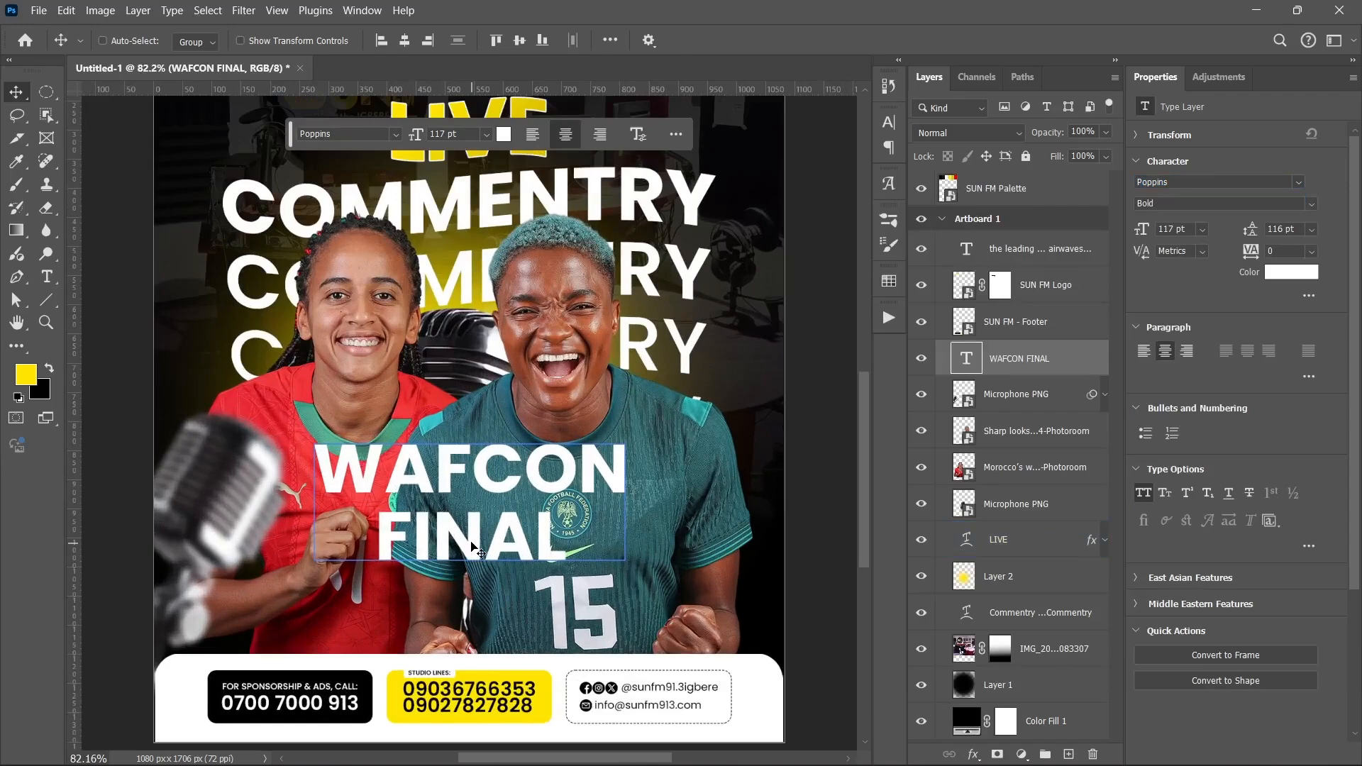
double_click(474, 546)
double_click(471, 539)
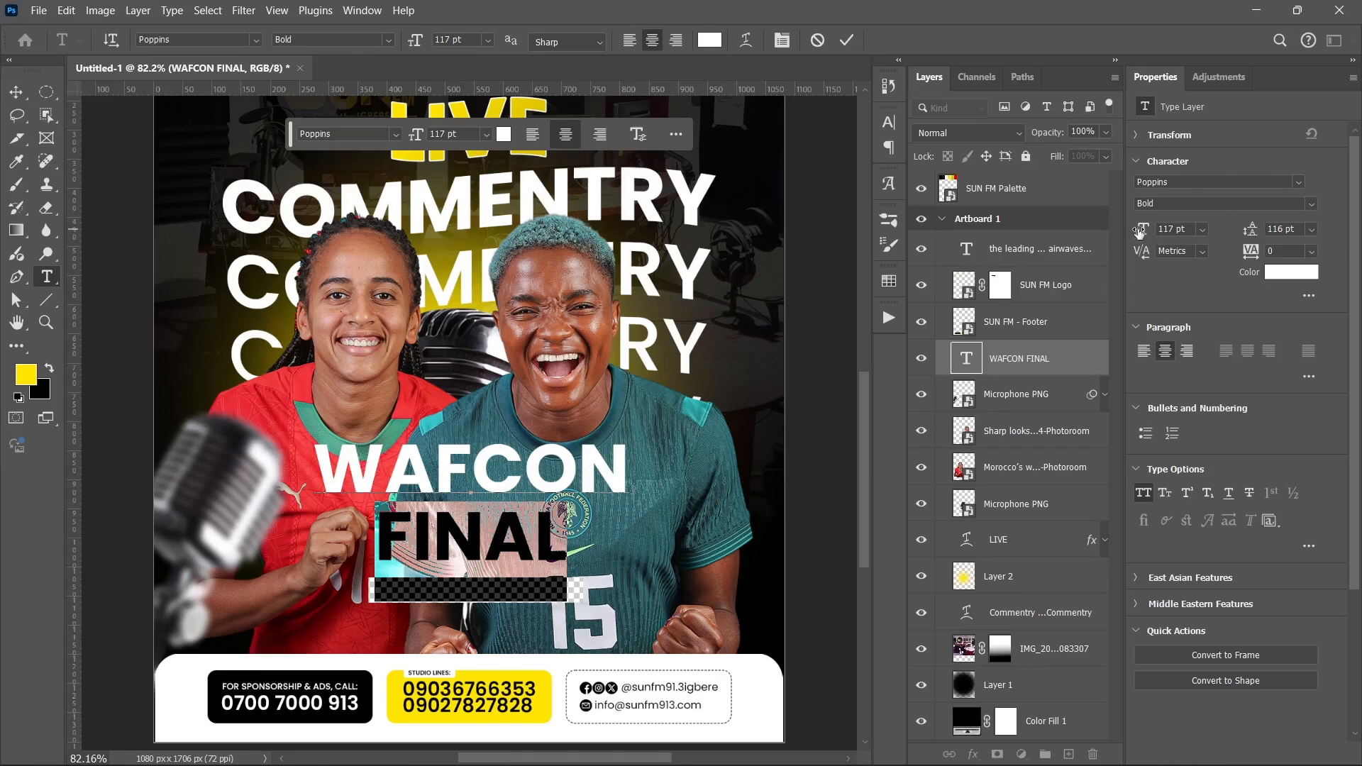
mouse_move(1140, 232)
mouse_down()
mouse_move(1162, 226)
mouse_move(1151, 227)
mouse_up()
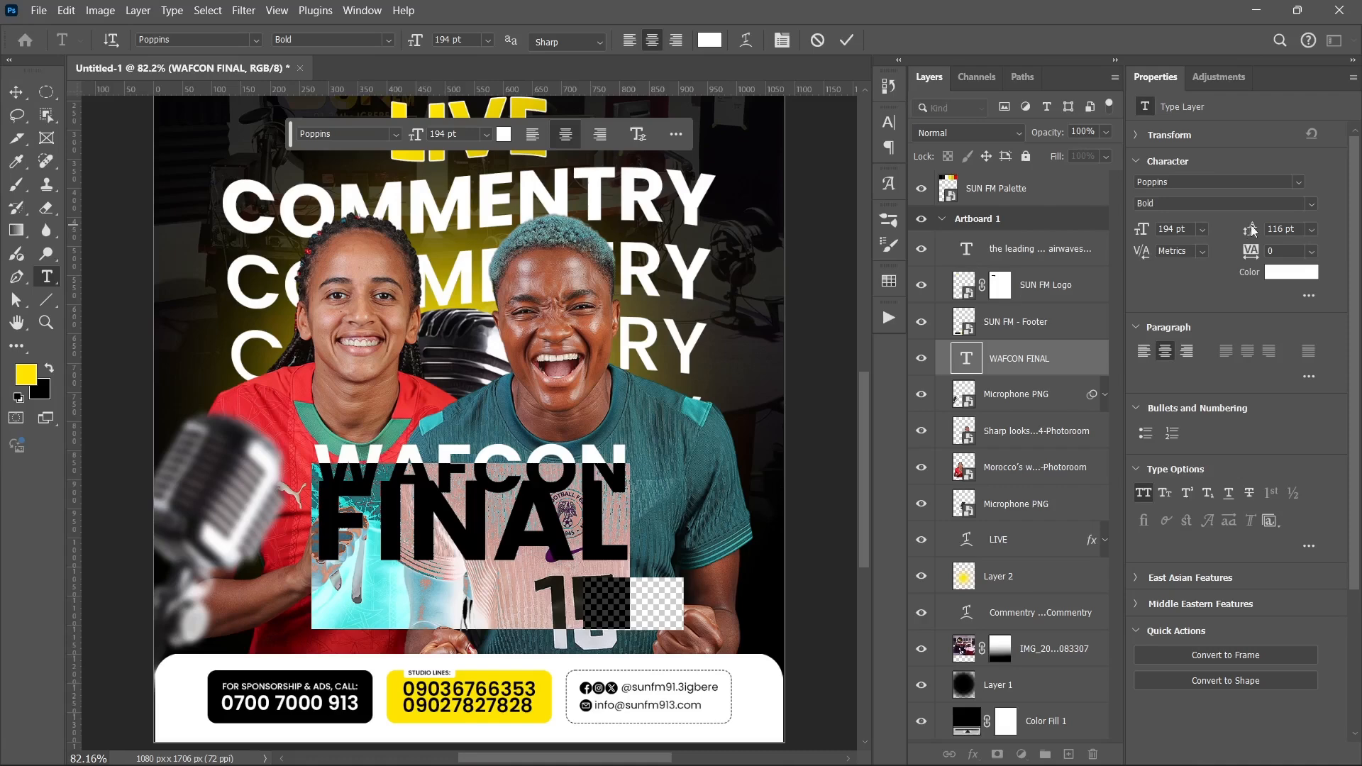
drag(1245, 234, 1249, 229)
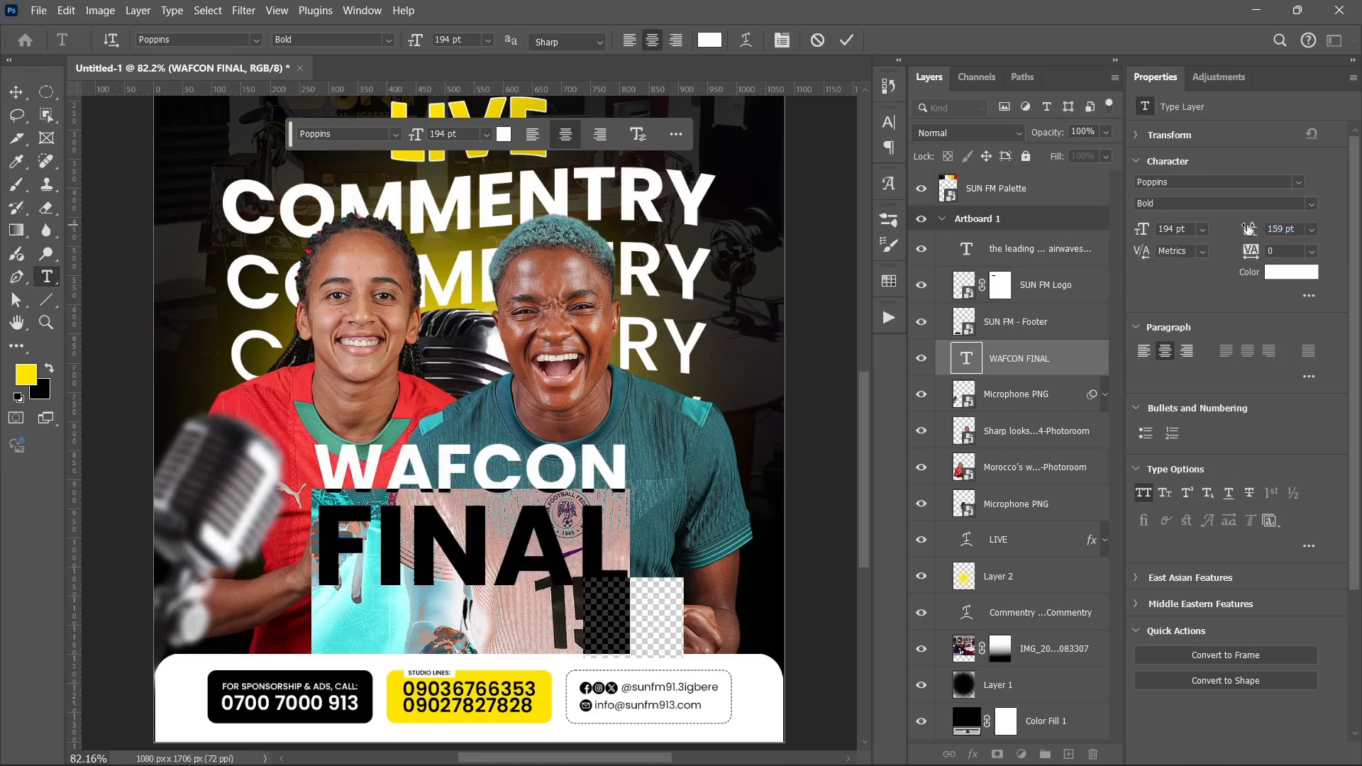
click(850, 40)
key(v)
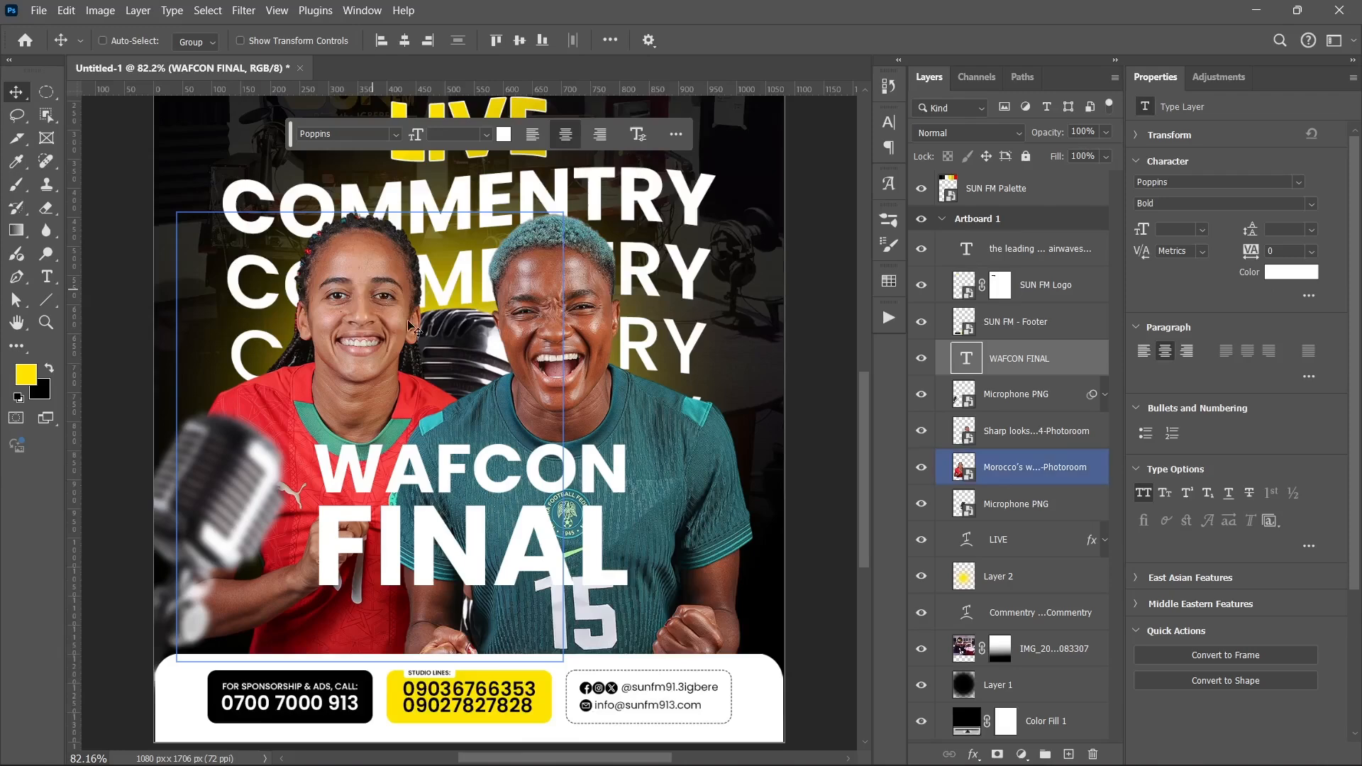
Step: Recolour the WAFCON FINAL text with the bright yellow #ffe500 sampled from the palette above the artboard
scroll(445, 334, up, 1)
scroll(446, 334, down, 6)
scroll(464, 355, up, 2)
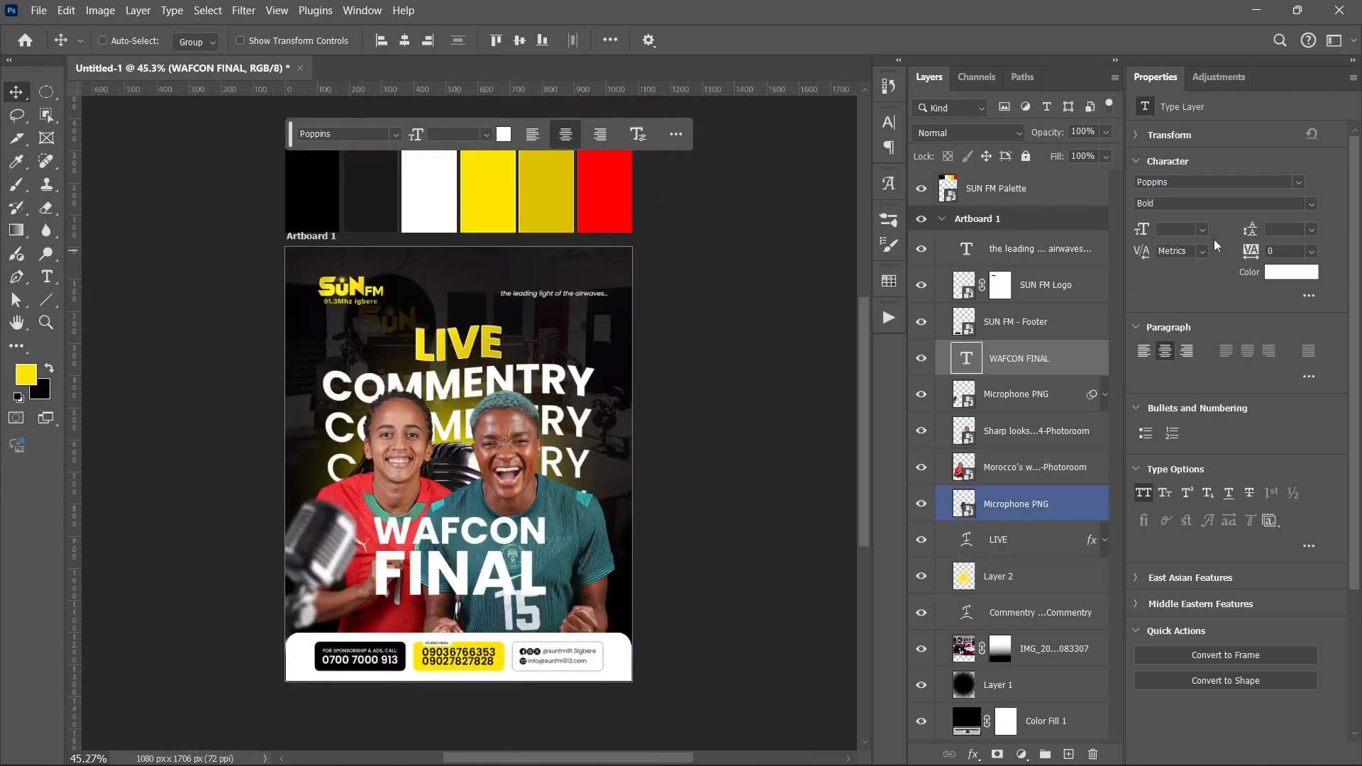
click(1280, 276)
click(477, 173)
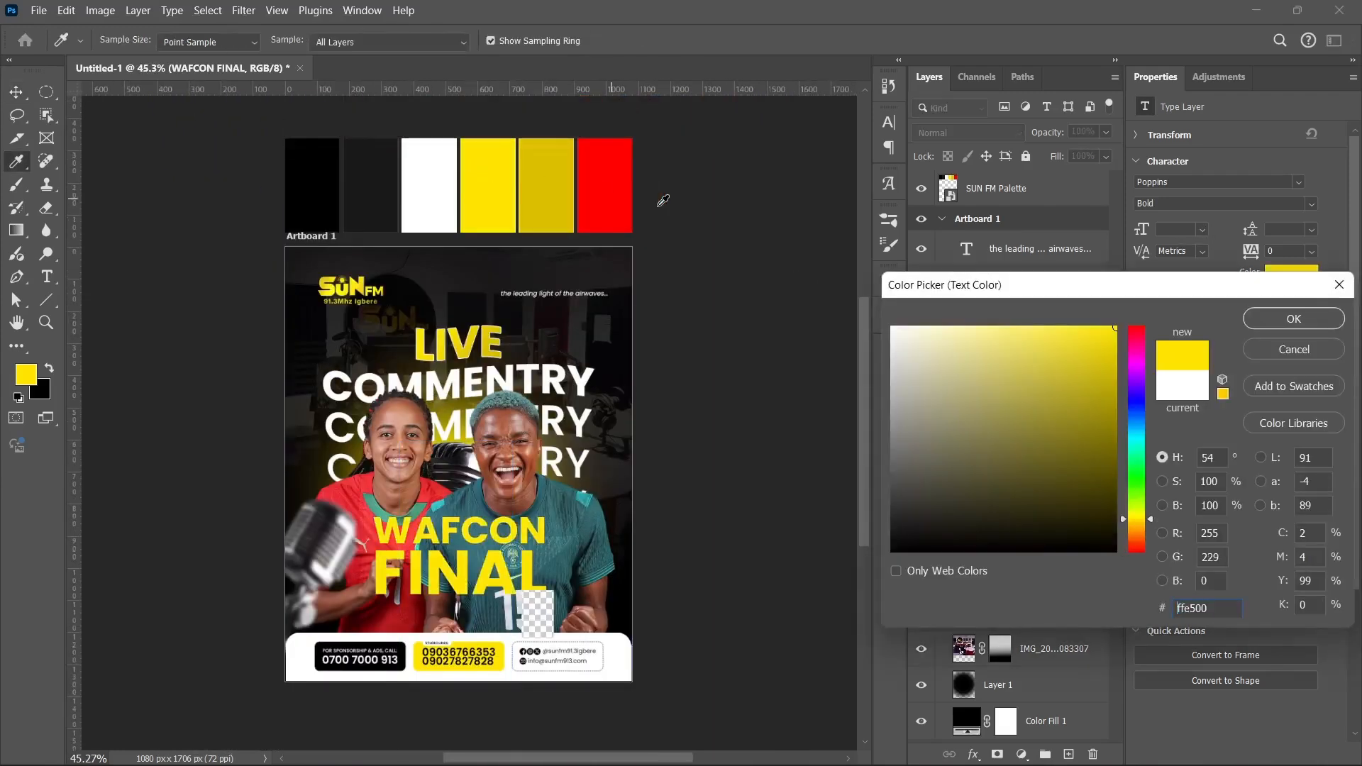
click(1294, 319)
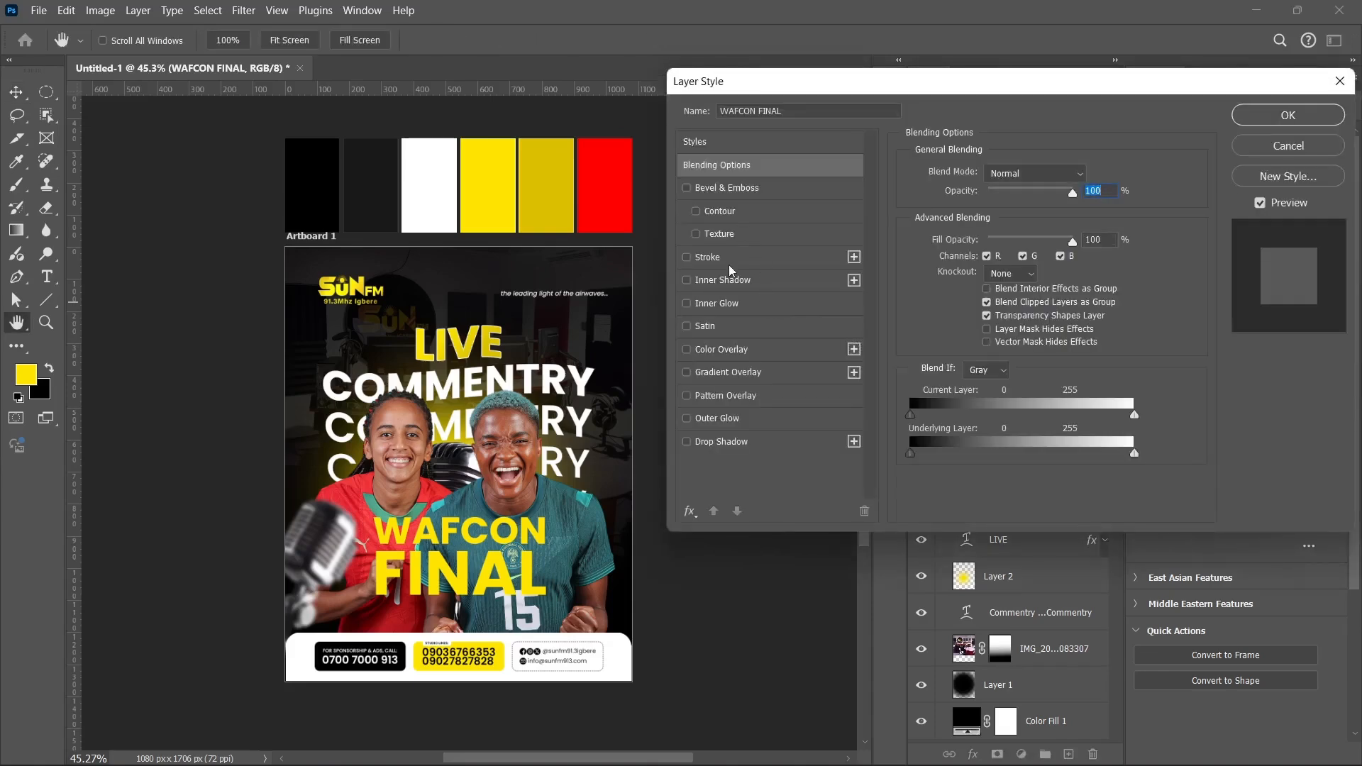
Step: Add a white 2 px outside stroke to the WAFCON FINAL text and collapse its effects list
click(709, 258)
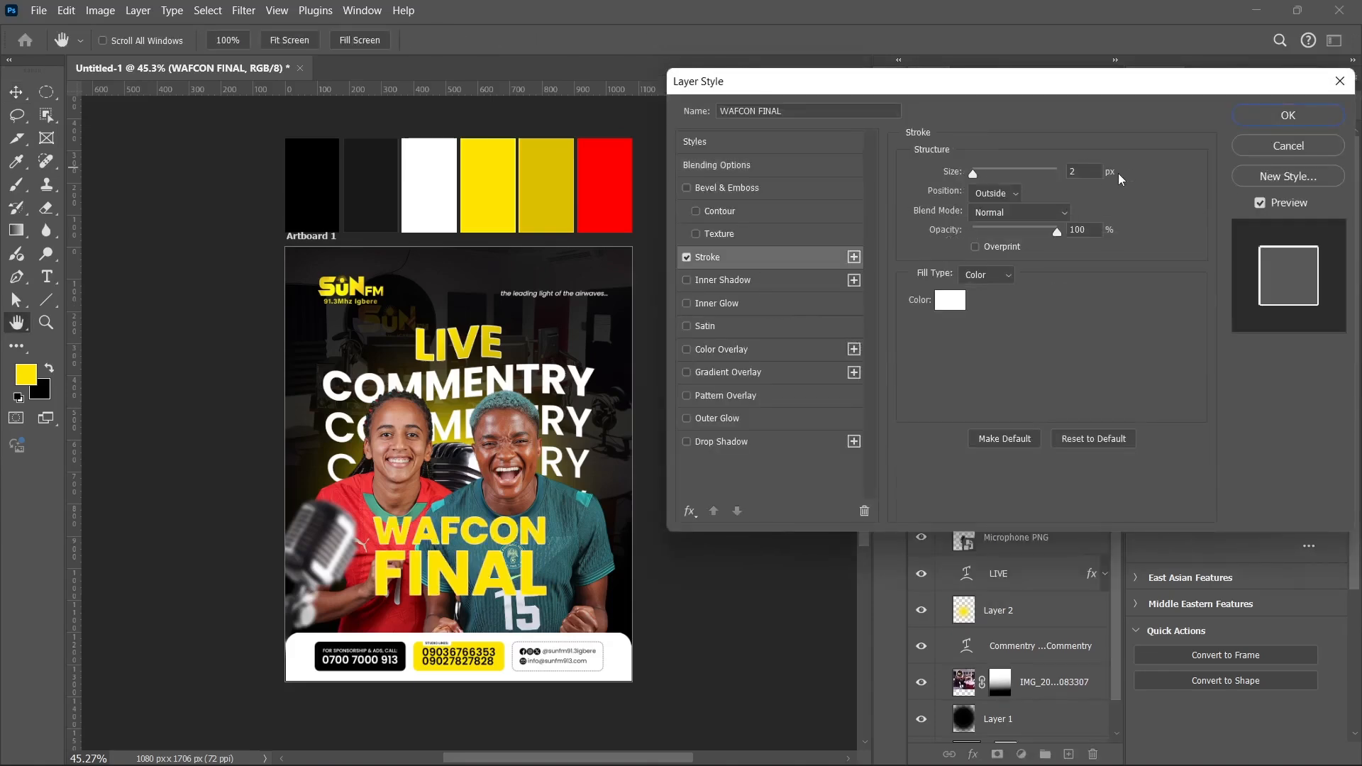
click(1295, 117)
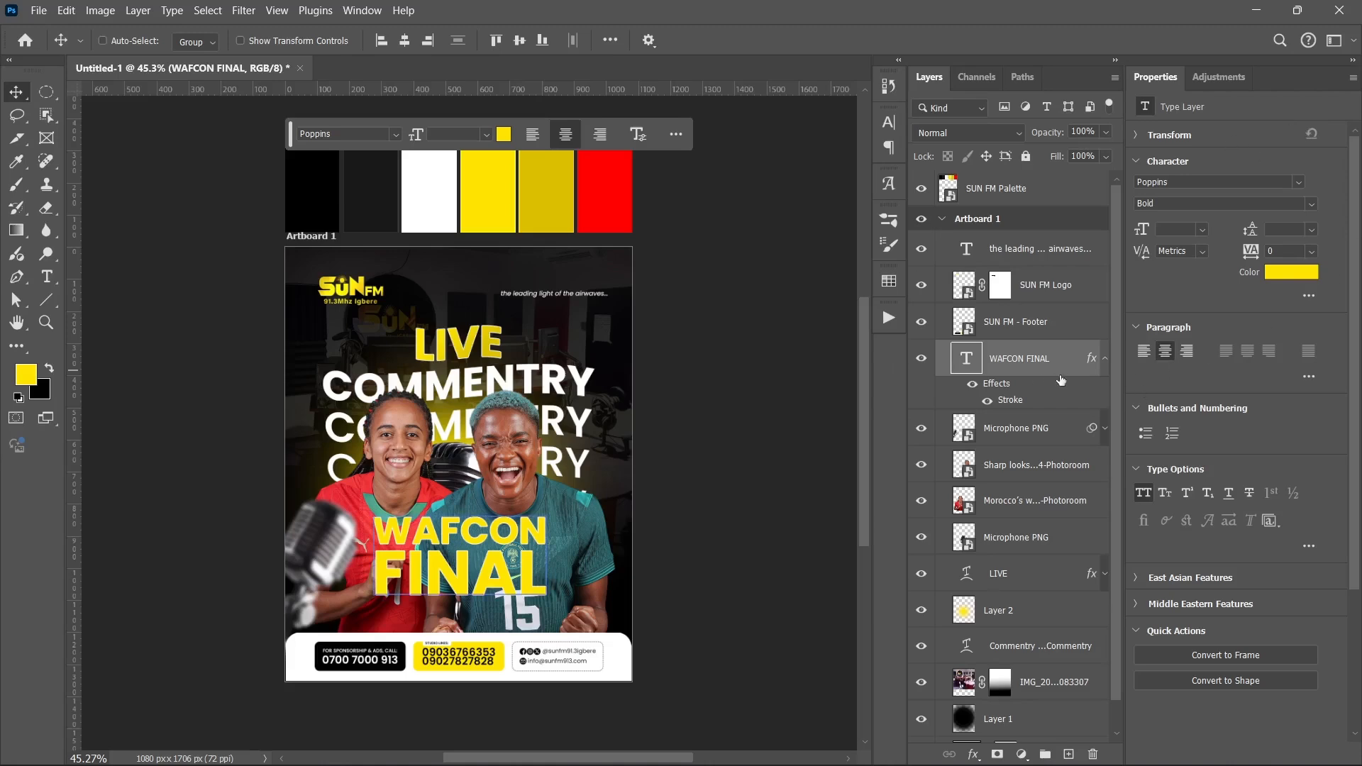
click(1103, 360)
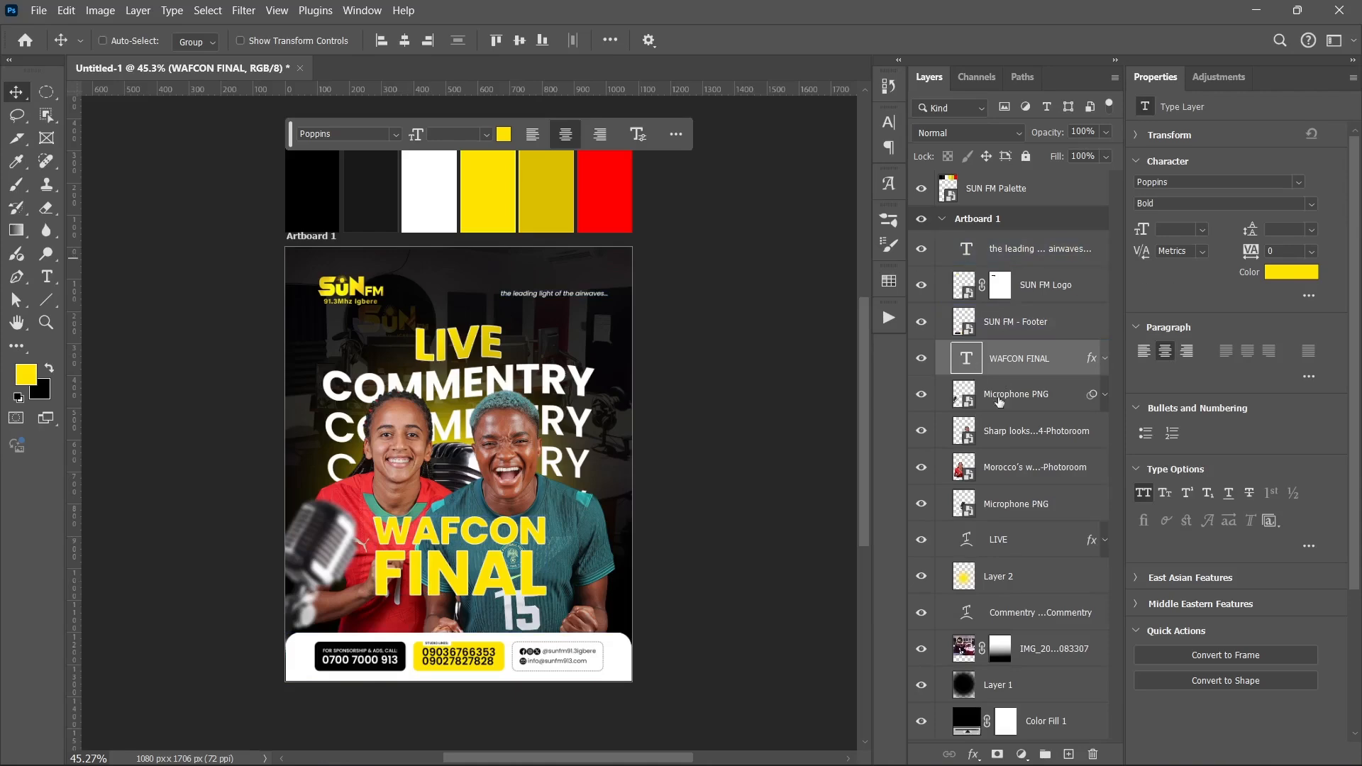
Step: Add a black Multiply drop shadow to WAFCON FINAL with 76% opacity, 90° angle, 23 px distance and 46 px size
double_click(1067, 363)
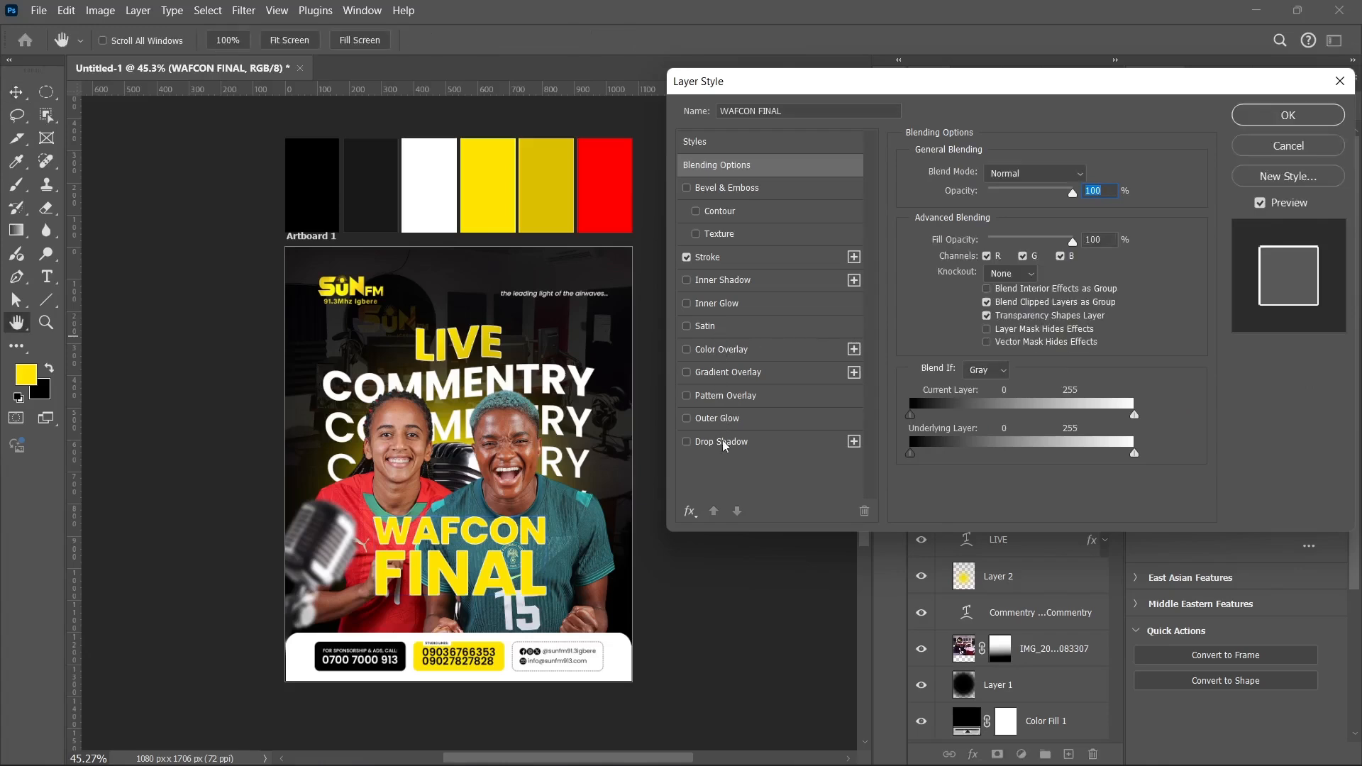
click(724, 443)
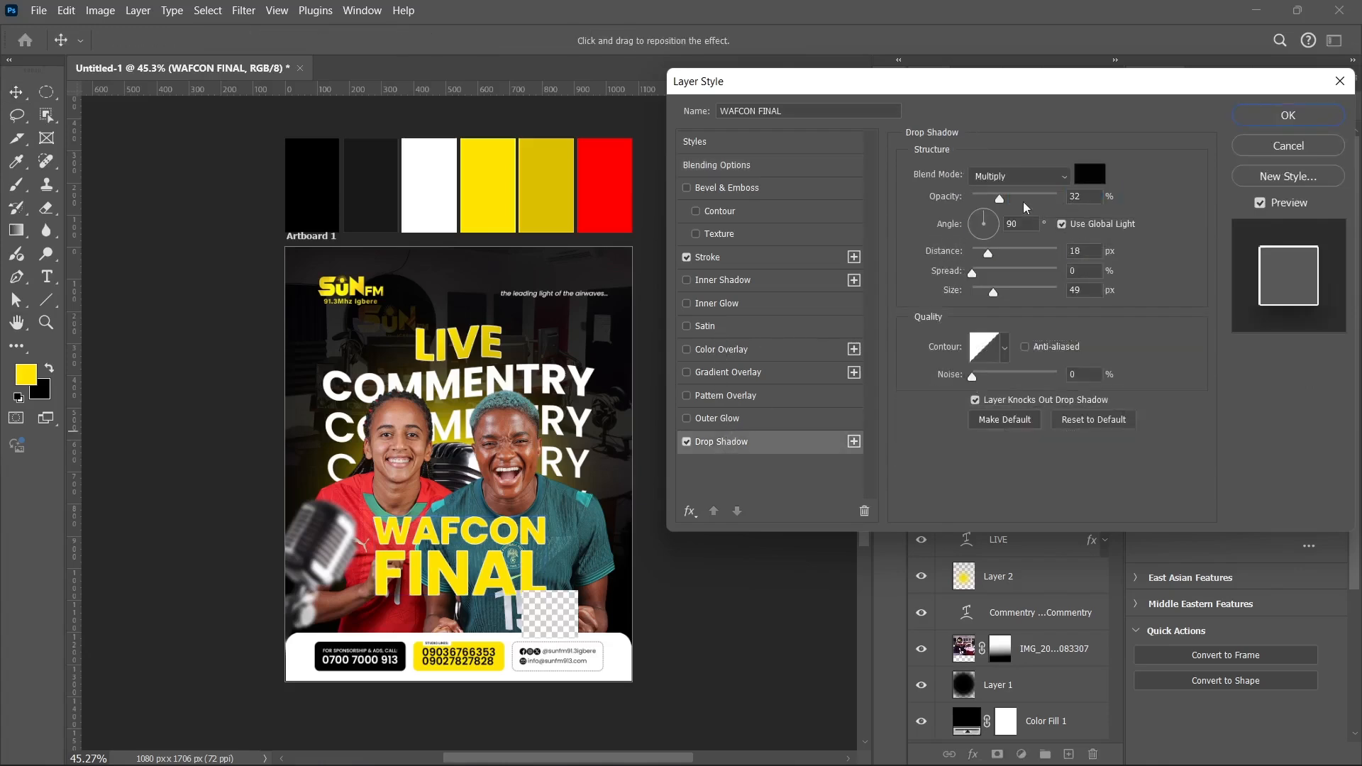
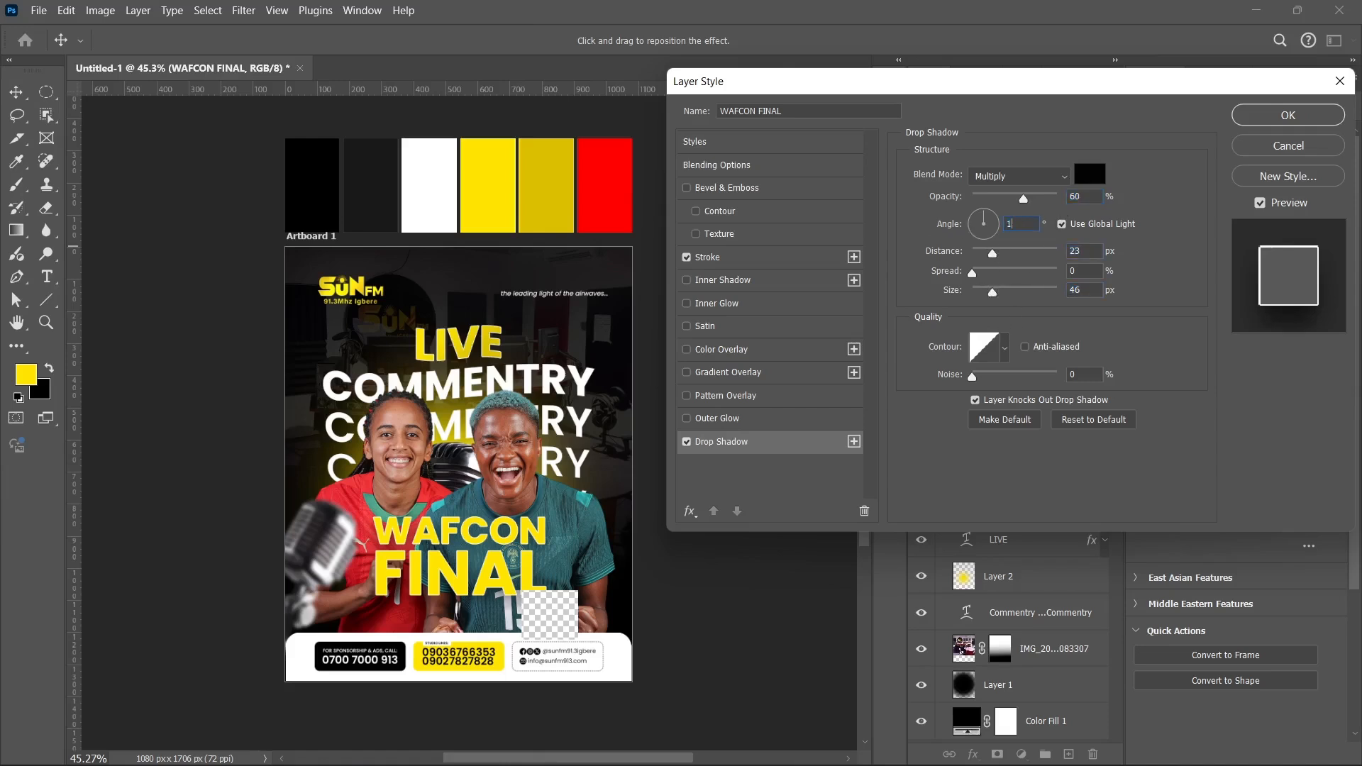
key(BackSpace)
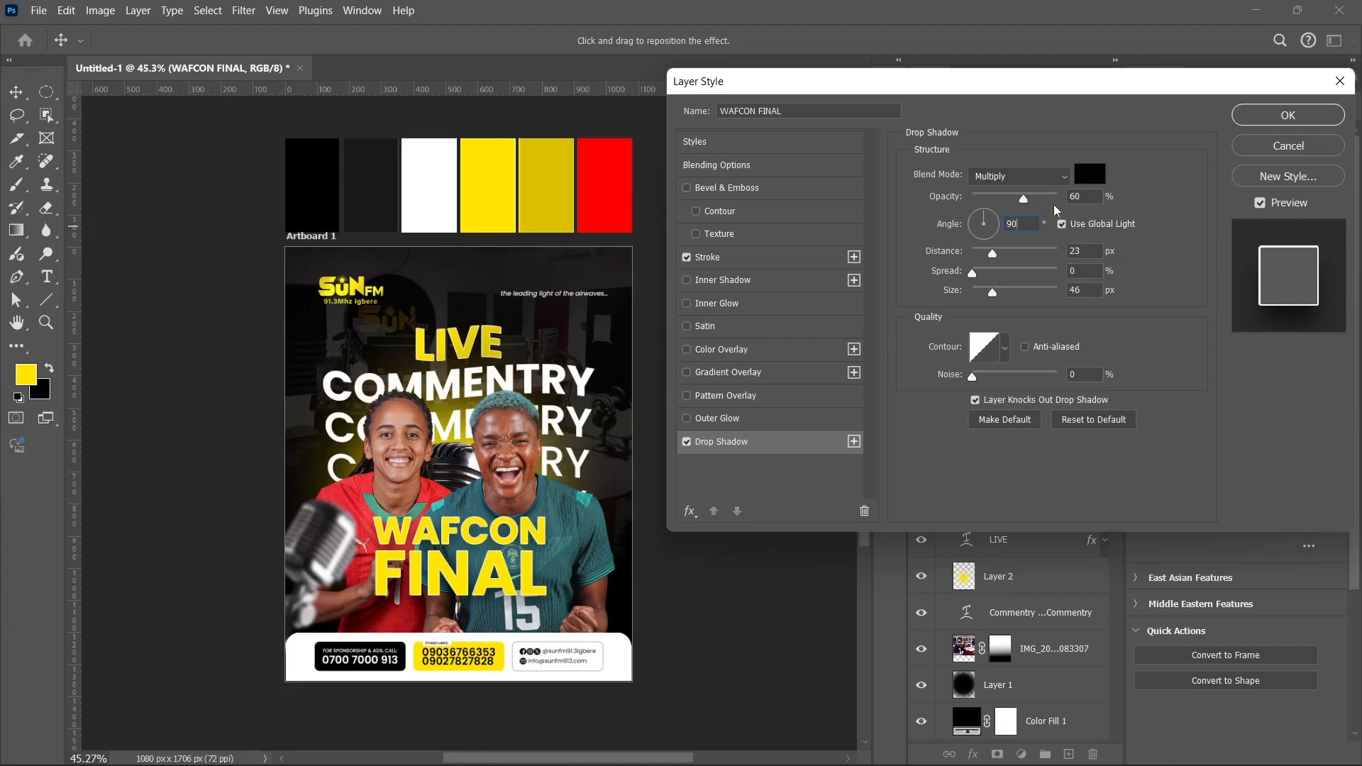
key(shift+Tab)
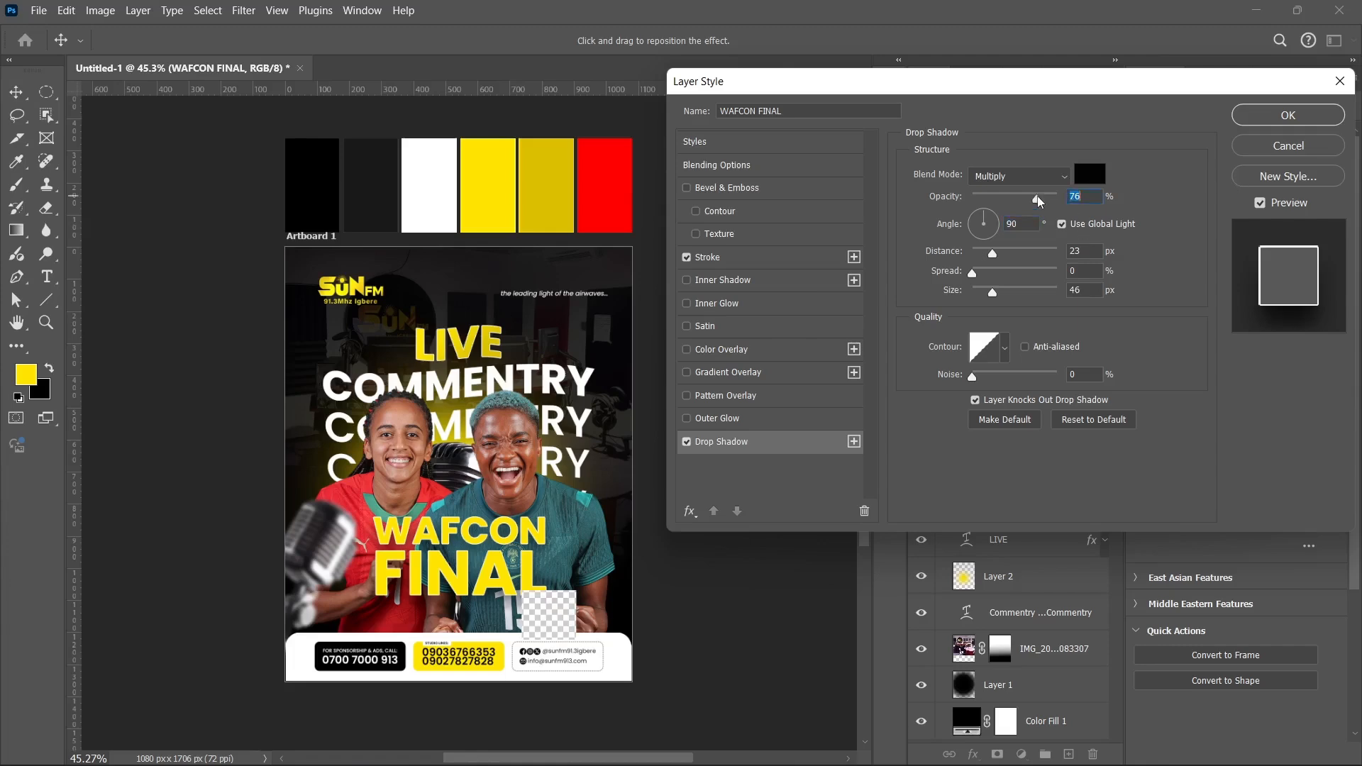
click(1264, 119)
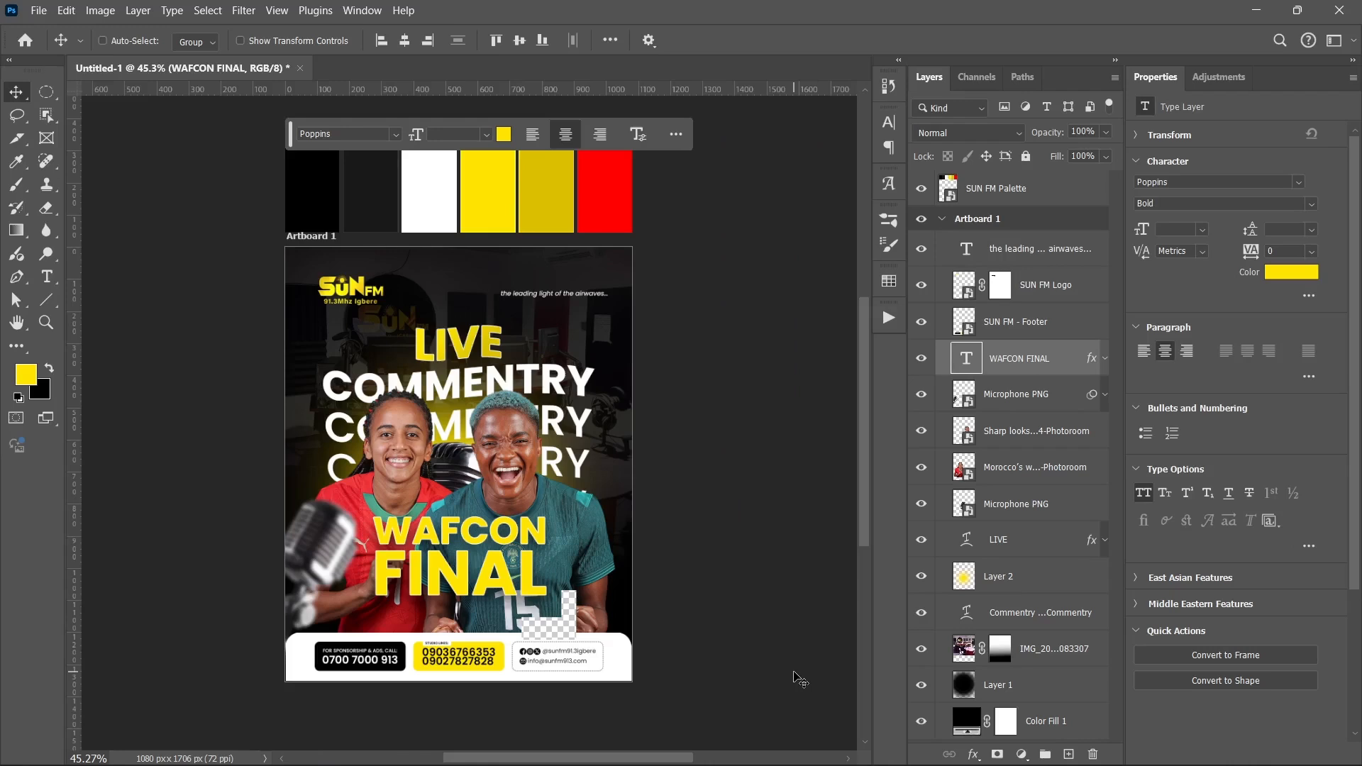
Step: Add a new text layer reading 9PM WAT near the top of the artboard
click(47, 278)
click(400, 616)
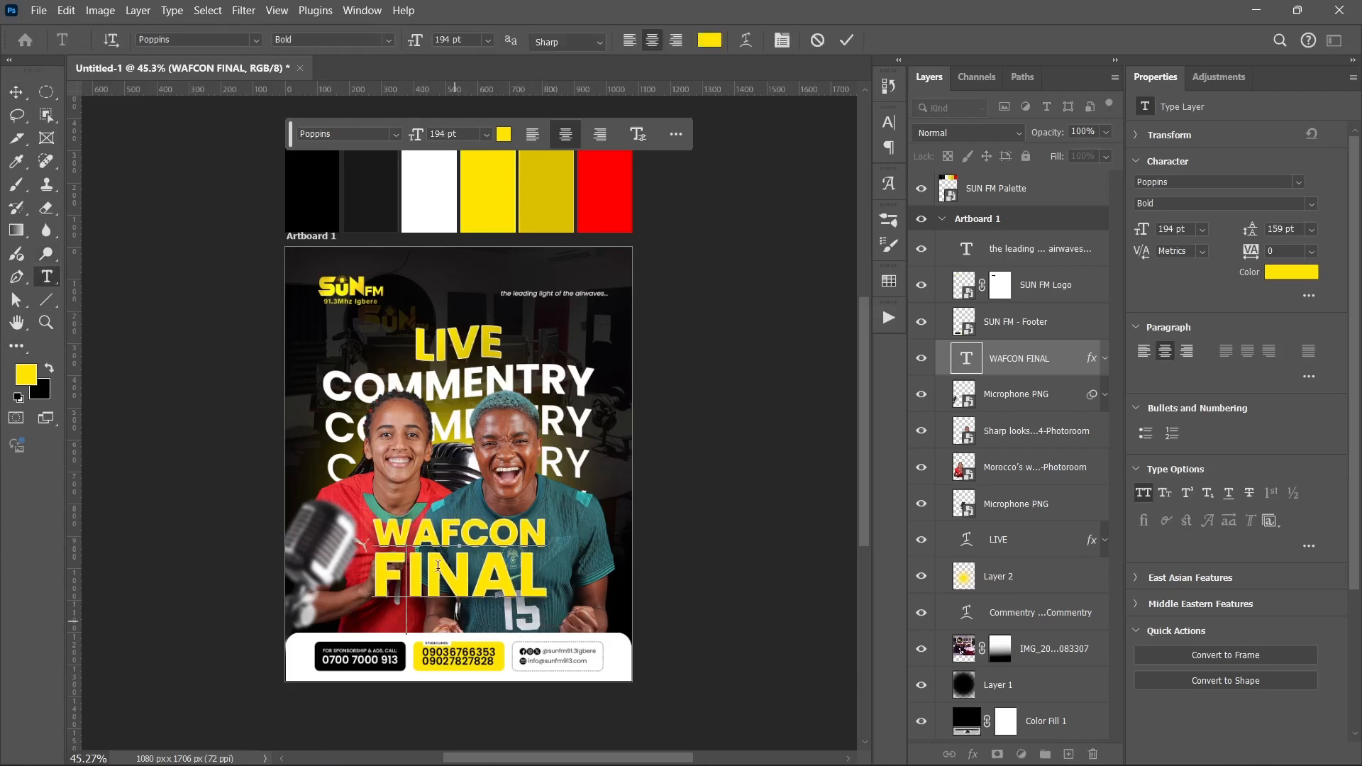
click(447, 270)
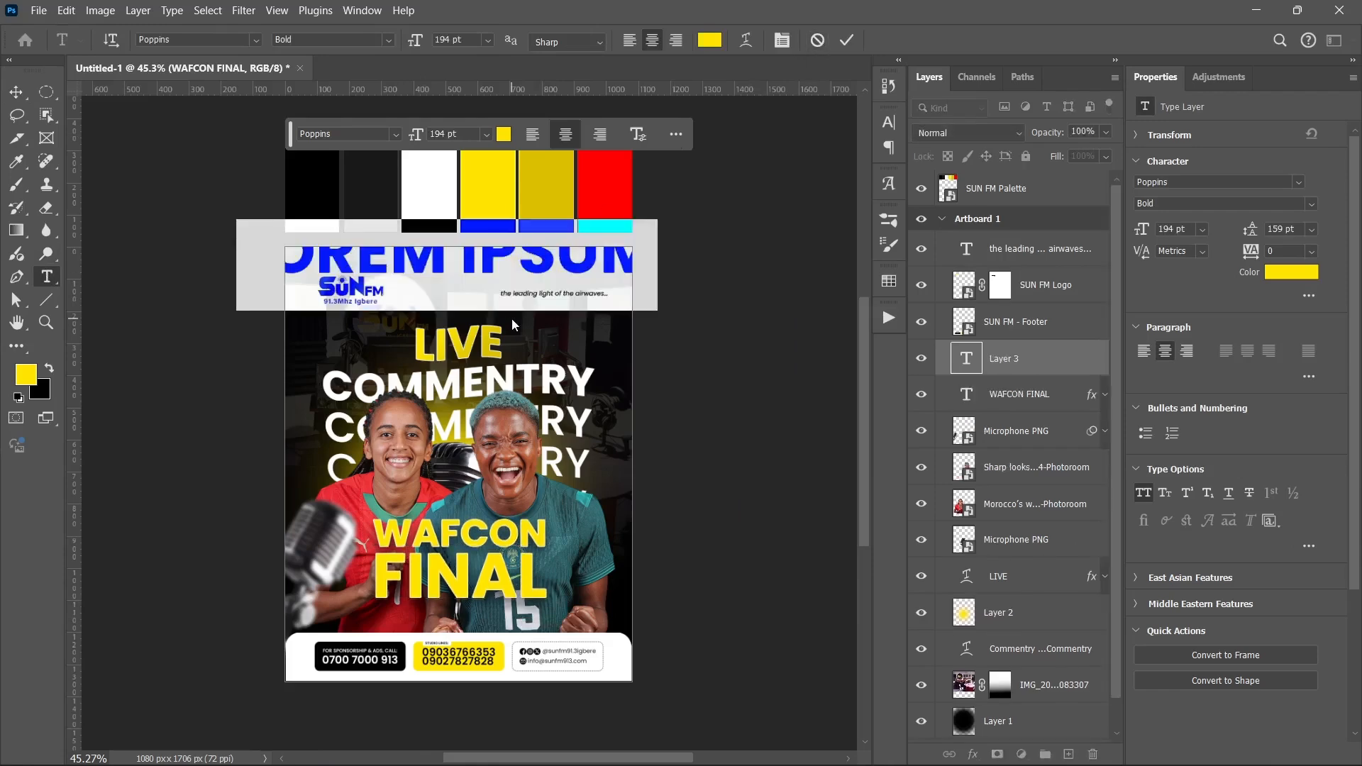
text(9PM W)
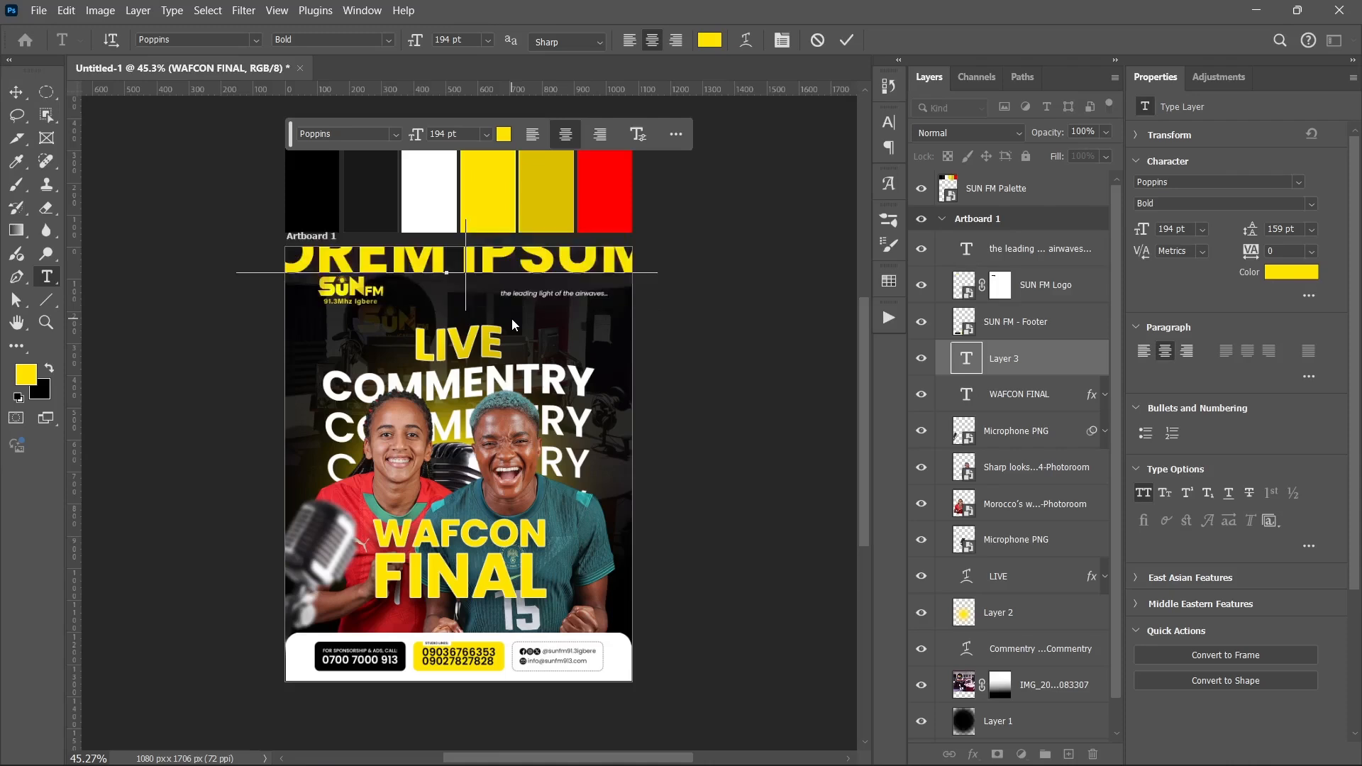
text(AT)
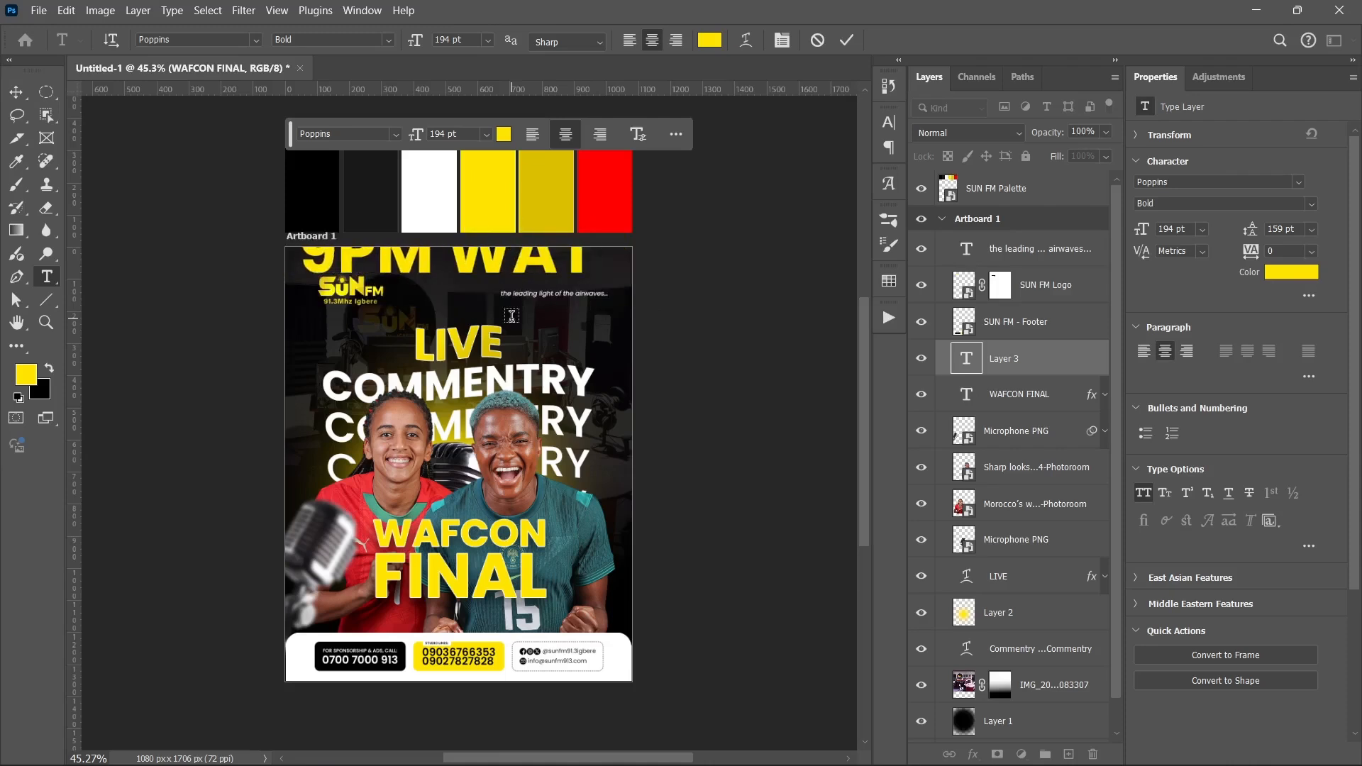
key(ctrl+Return)
key(v)
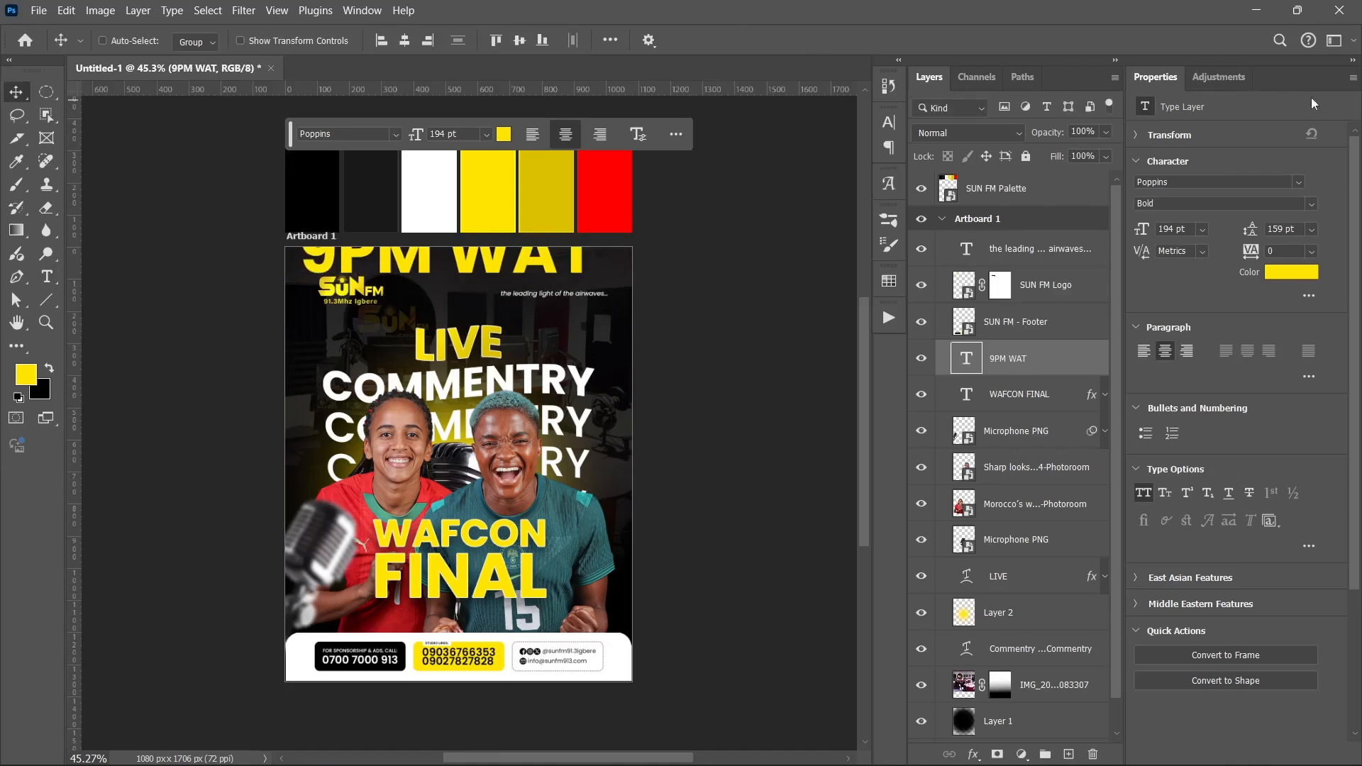
Step: Format the 9PM WAT text in white #ffffff, Poppins Medium, at 24 pt
click(1291, 272)
click(892, 328)
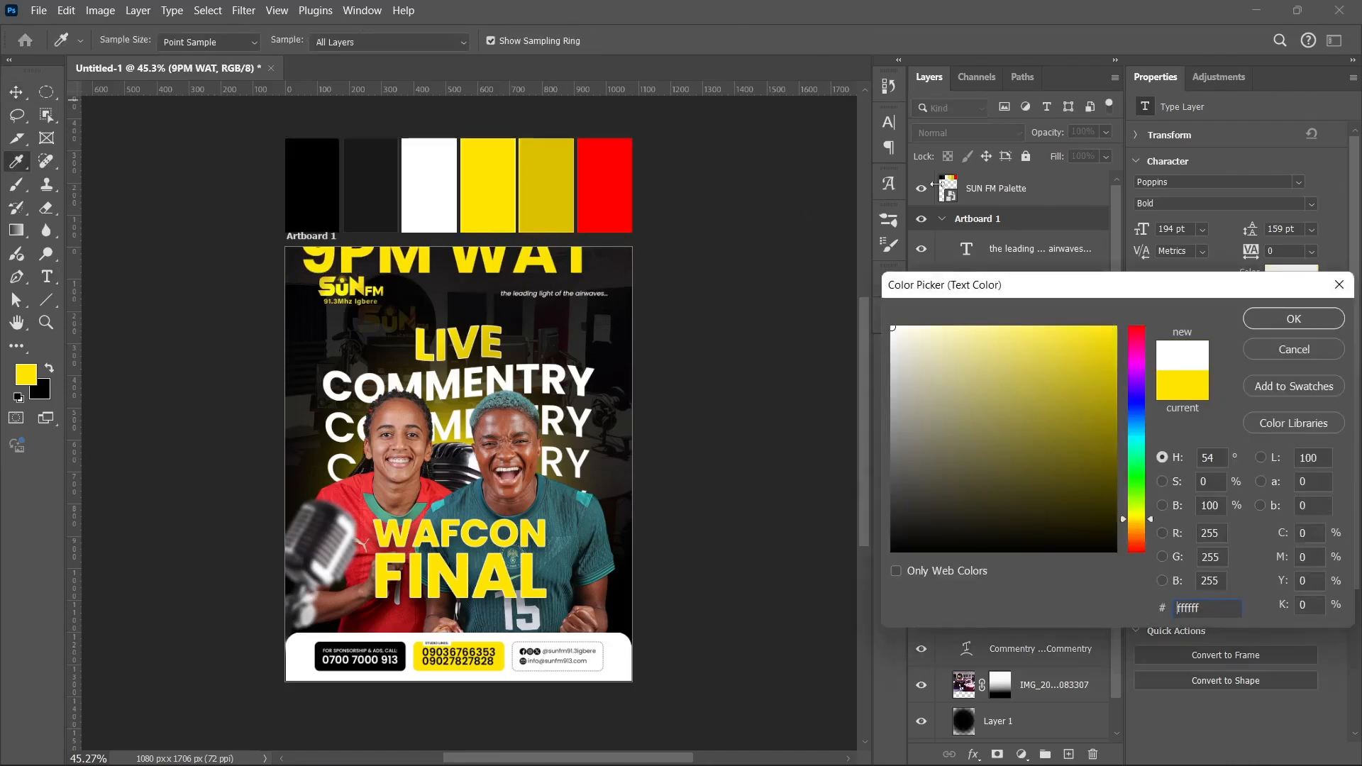
click(1294, 318)
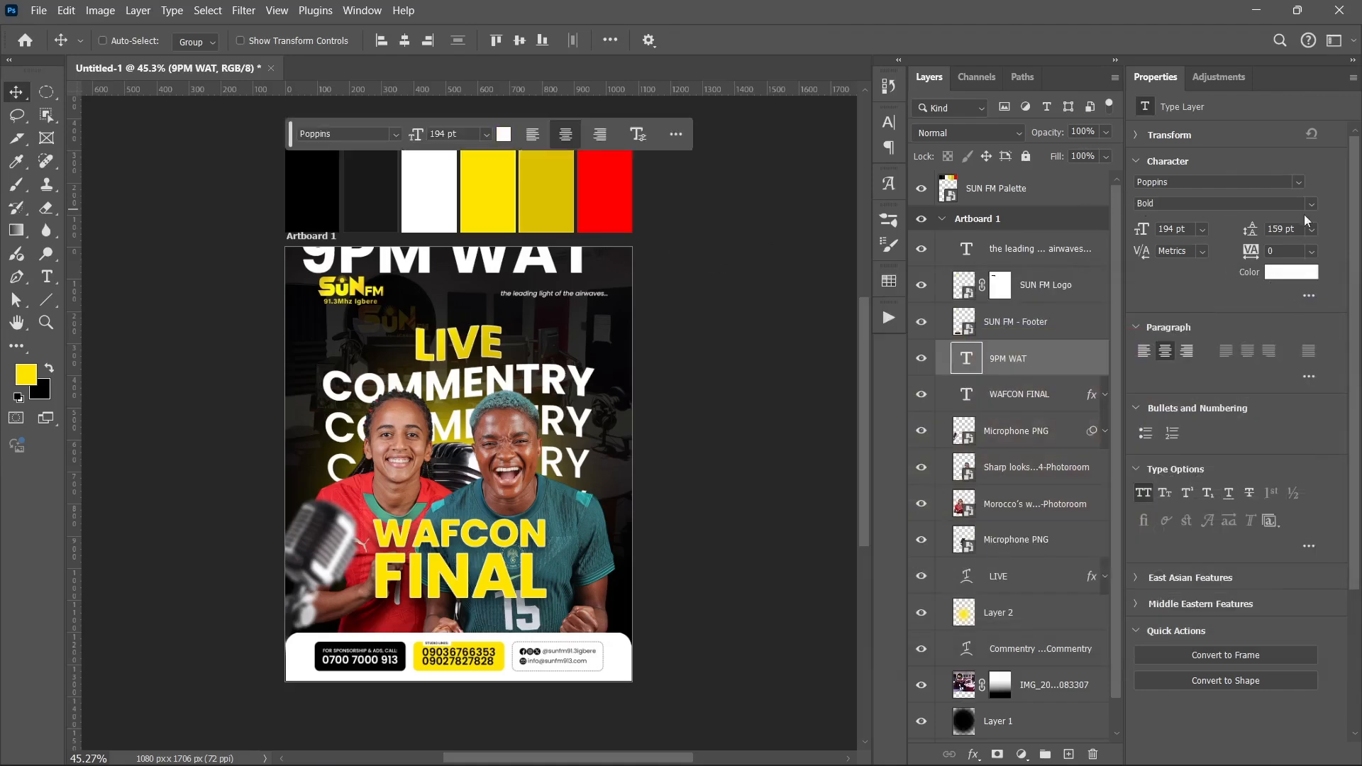
click(1313, 208)
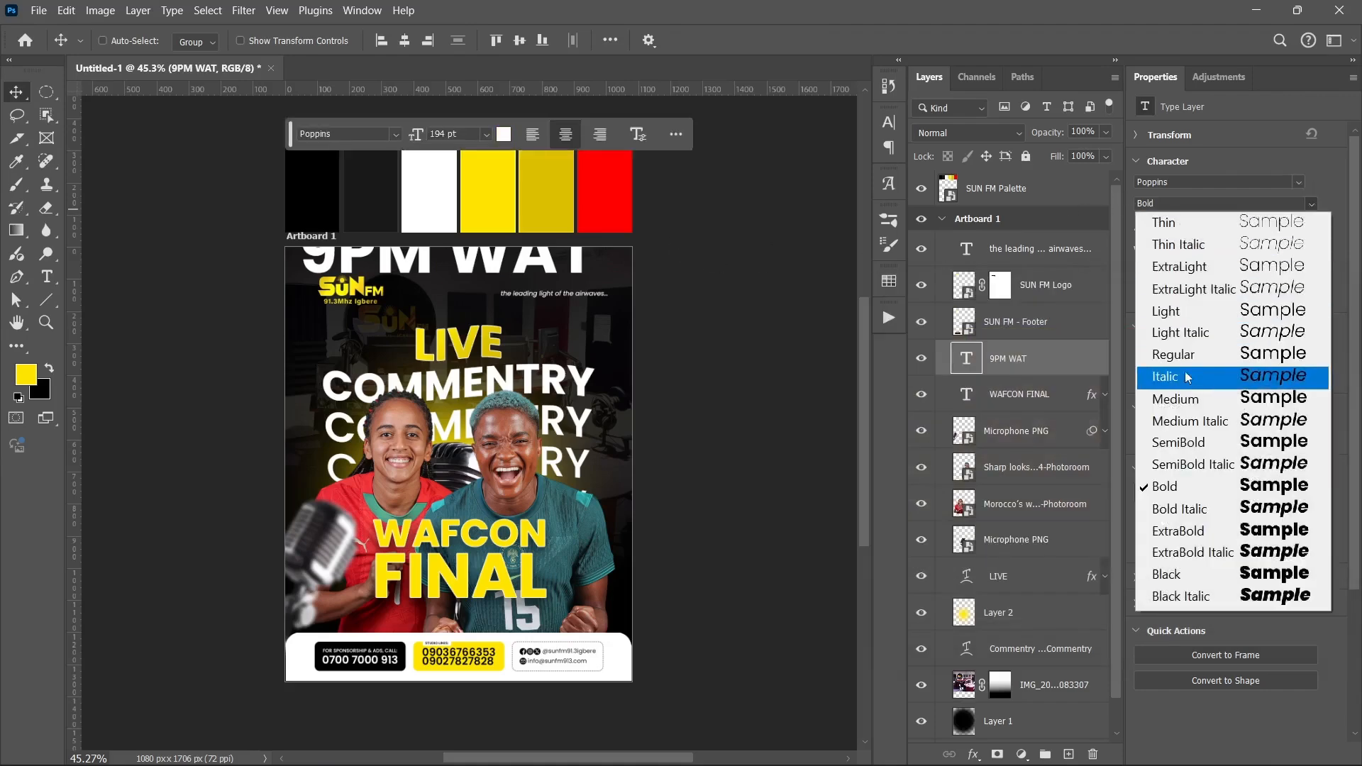
click(1186, 401)
click(1201, 230)
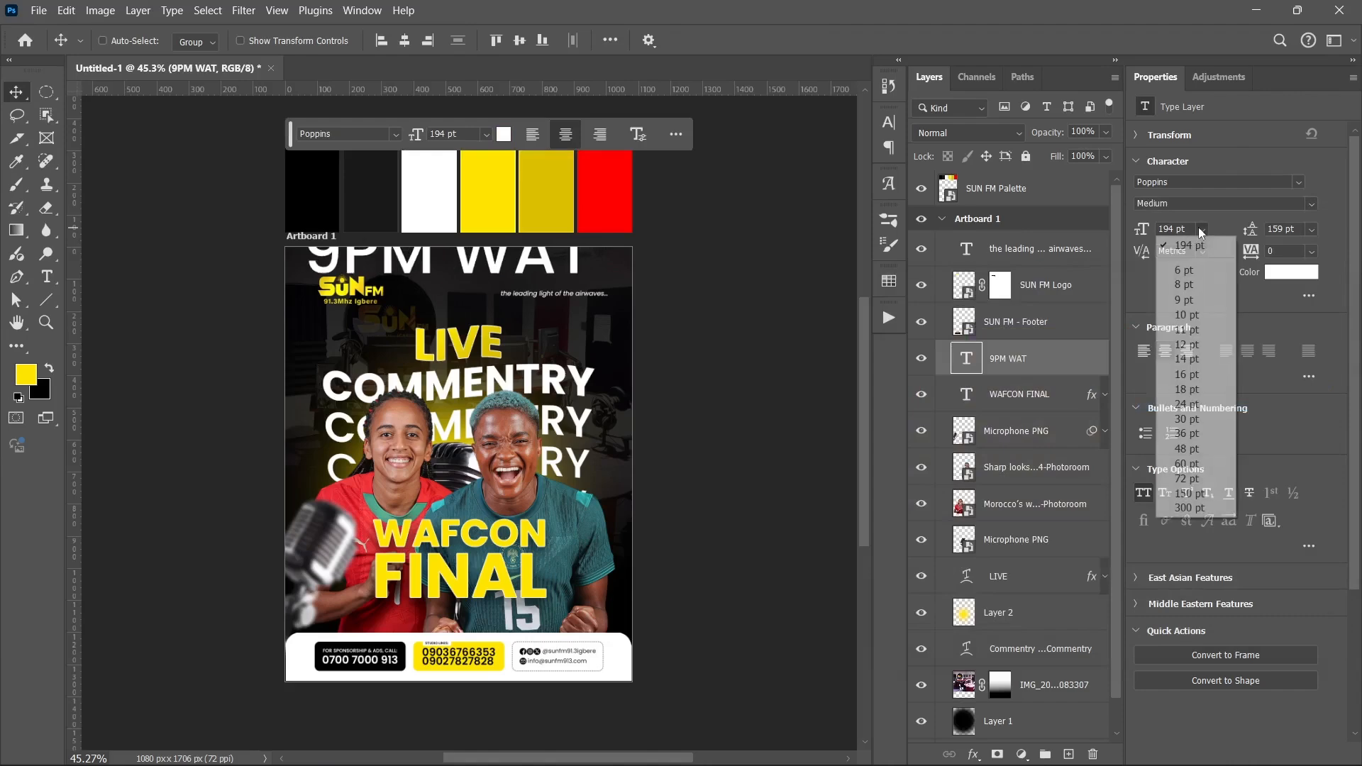
click(1179, 409)
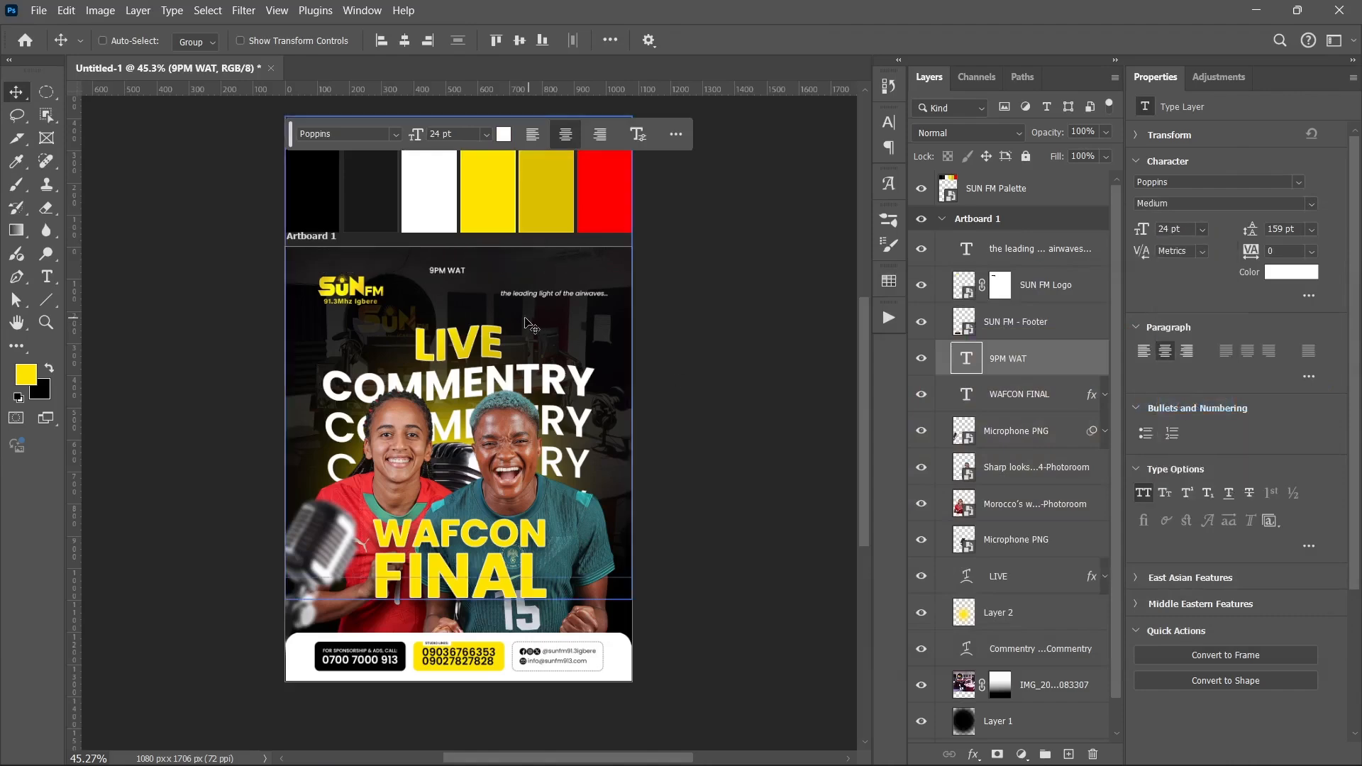
Step: Move the 9PM WAT text down to just below the word FINAL, above the white footer
drag(454, 312, 447, 610)
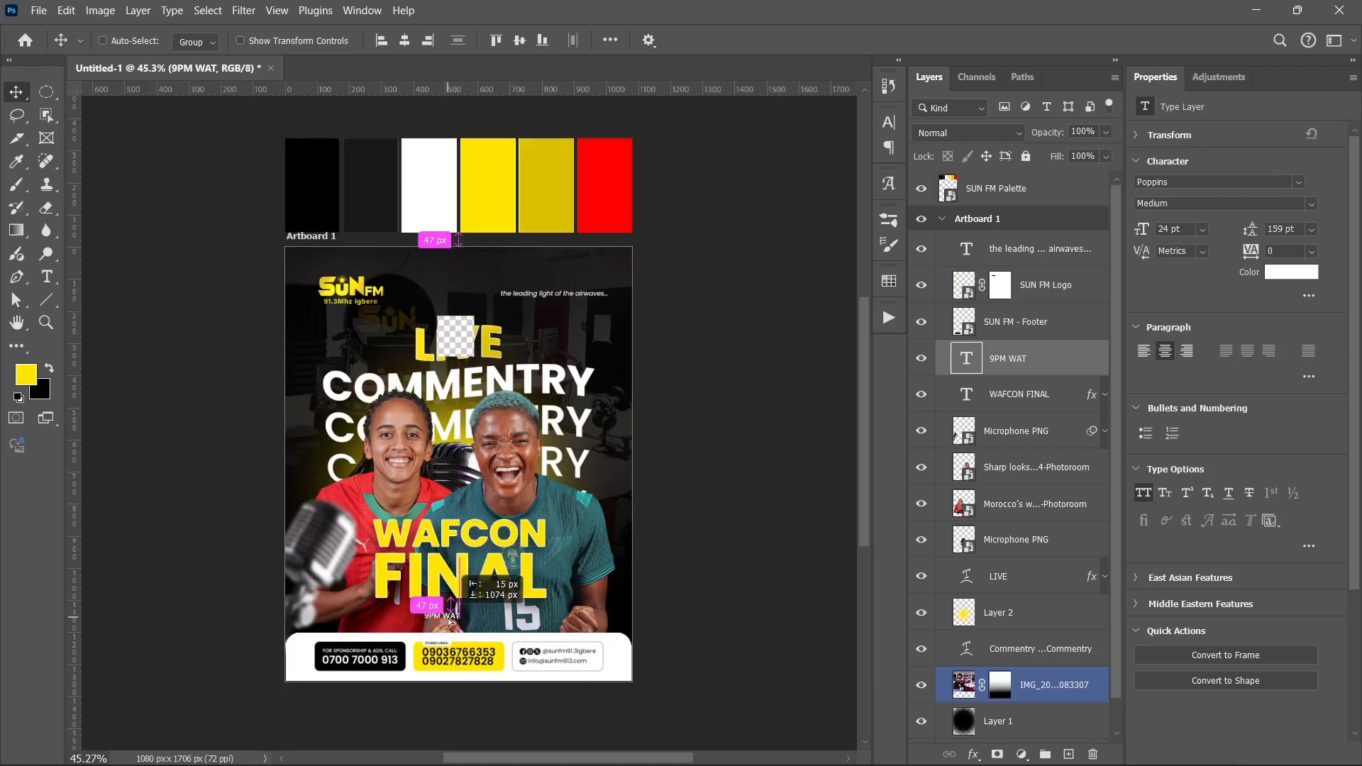
scroll(446, 590, up, 5)
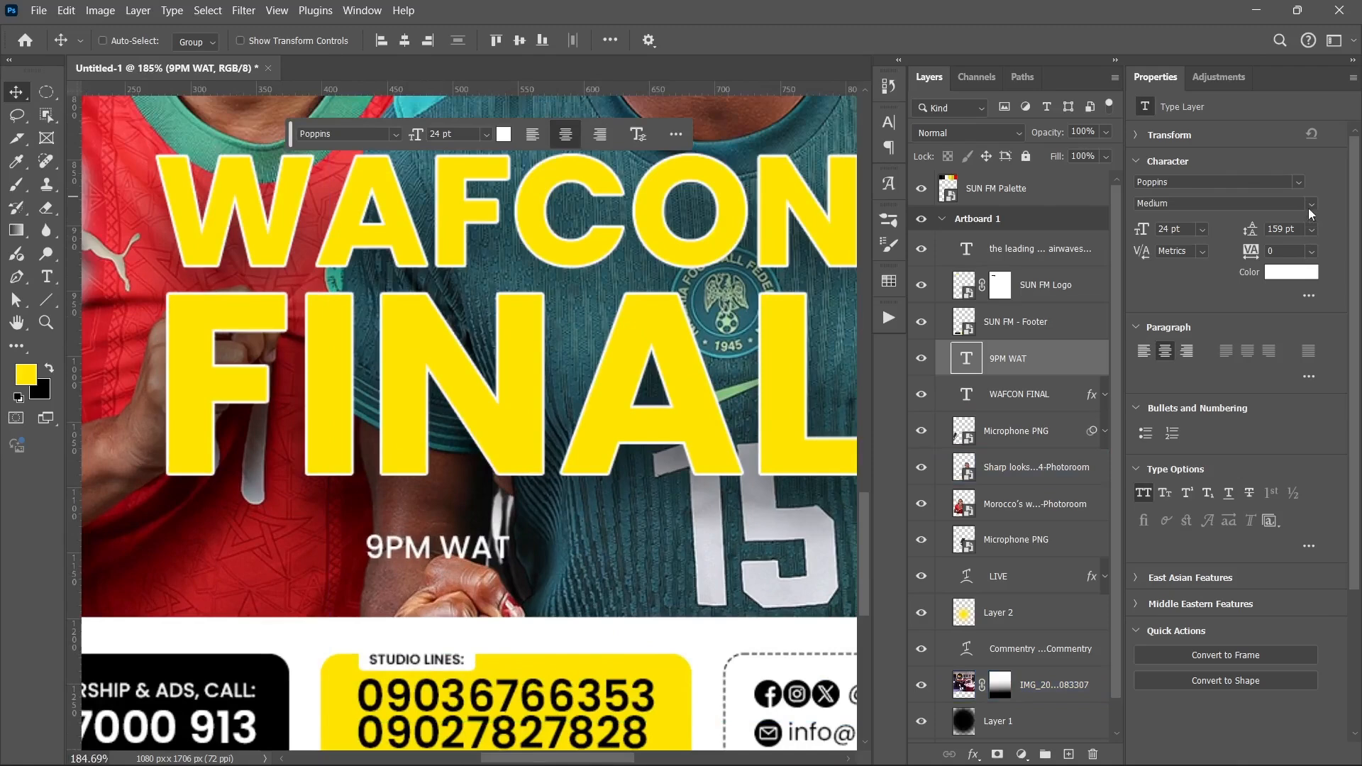
Step: Set the 9PM WAT text to Bold, scale it to about 210%, and reposition it beneath FINAL
click(1311, 206)
click(1159, 485)
key(ctrl+t)
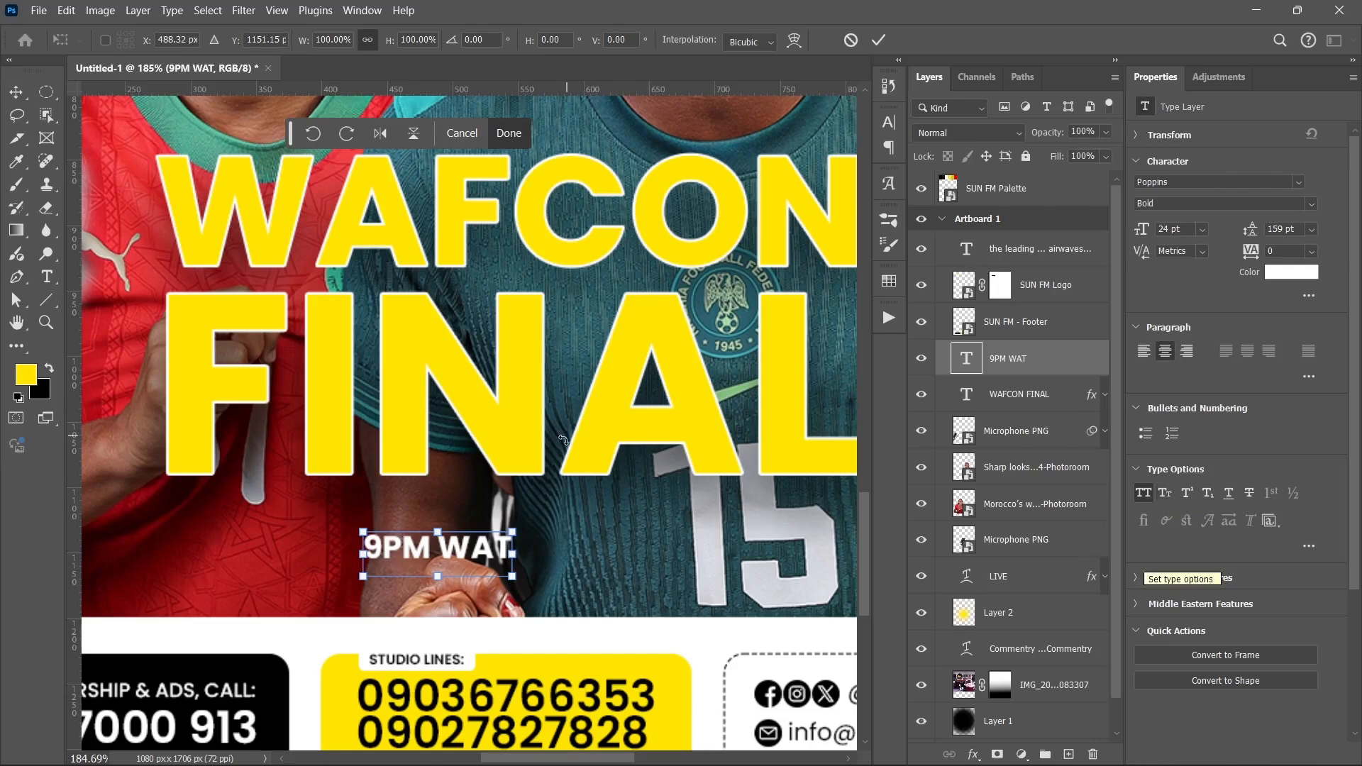
drag(512, 577, 676, 602)
drag(598, 562, 614, 576)
key(Return)
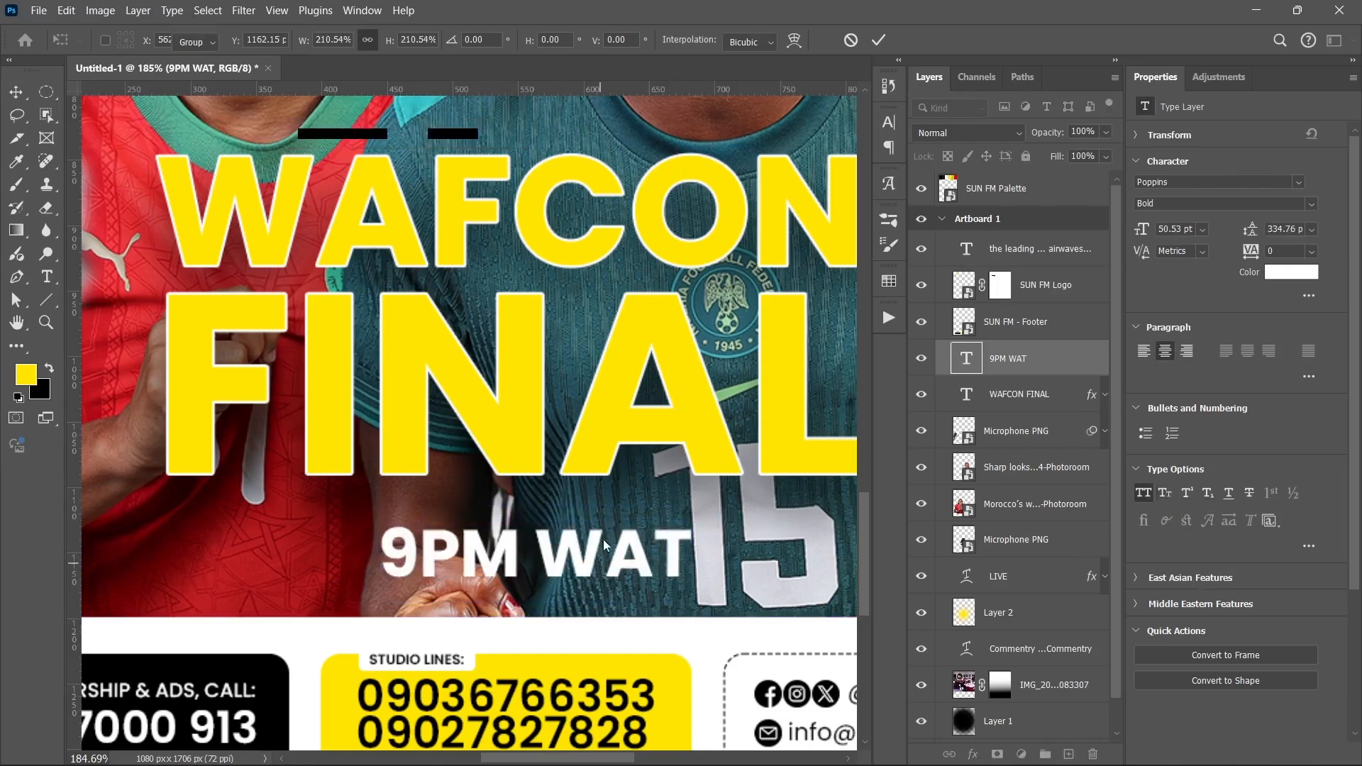
Step: Center the 9PM WAT text horizontally on the artboard
scroll(583, 517, down, 10)
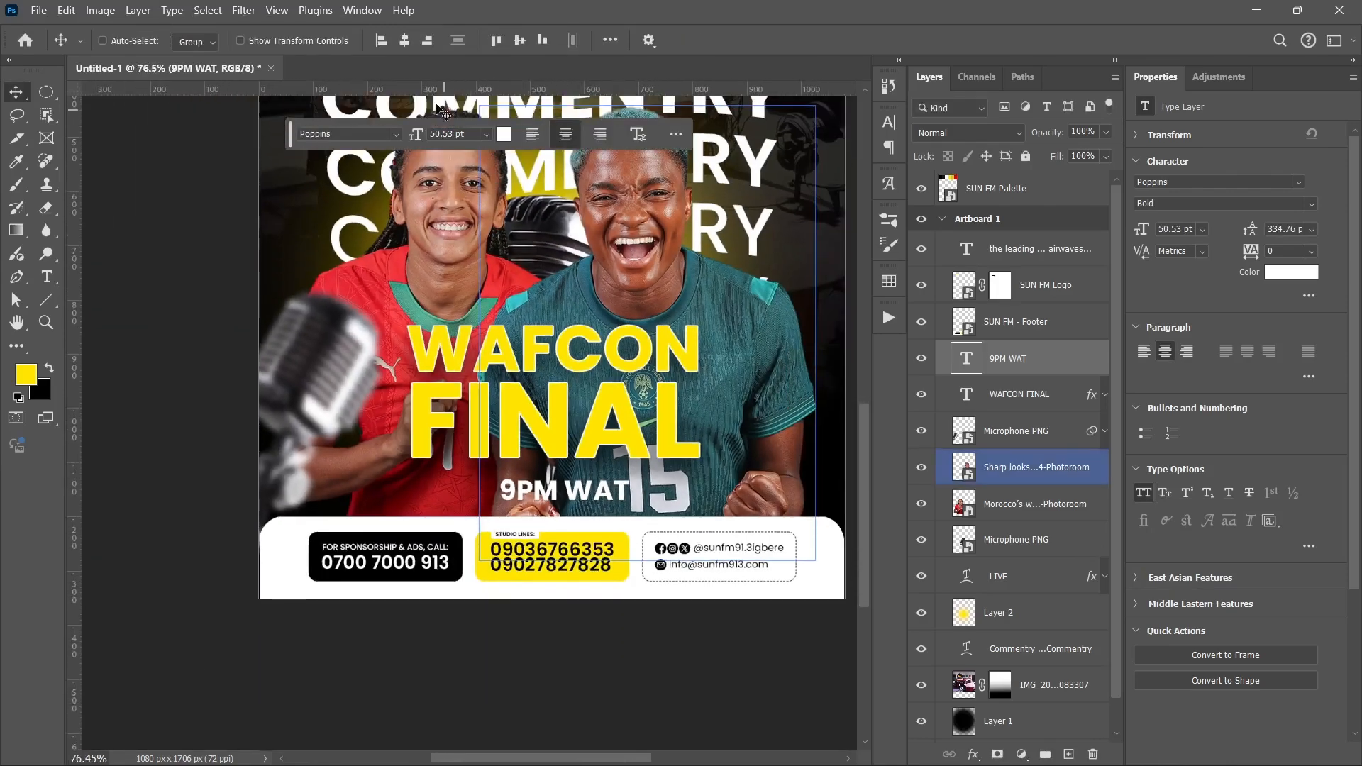
click(404, 41)
scroll(605, 447, down, 3)
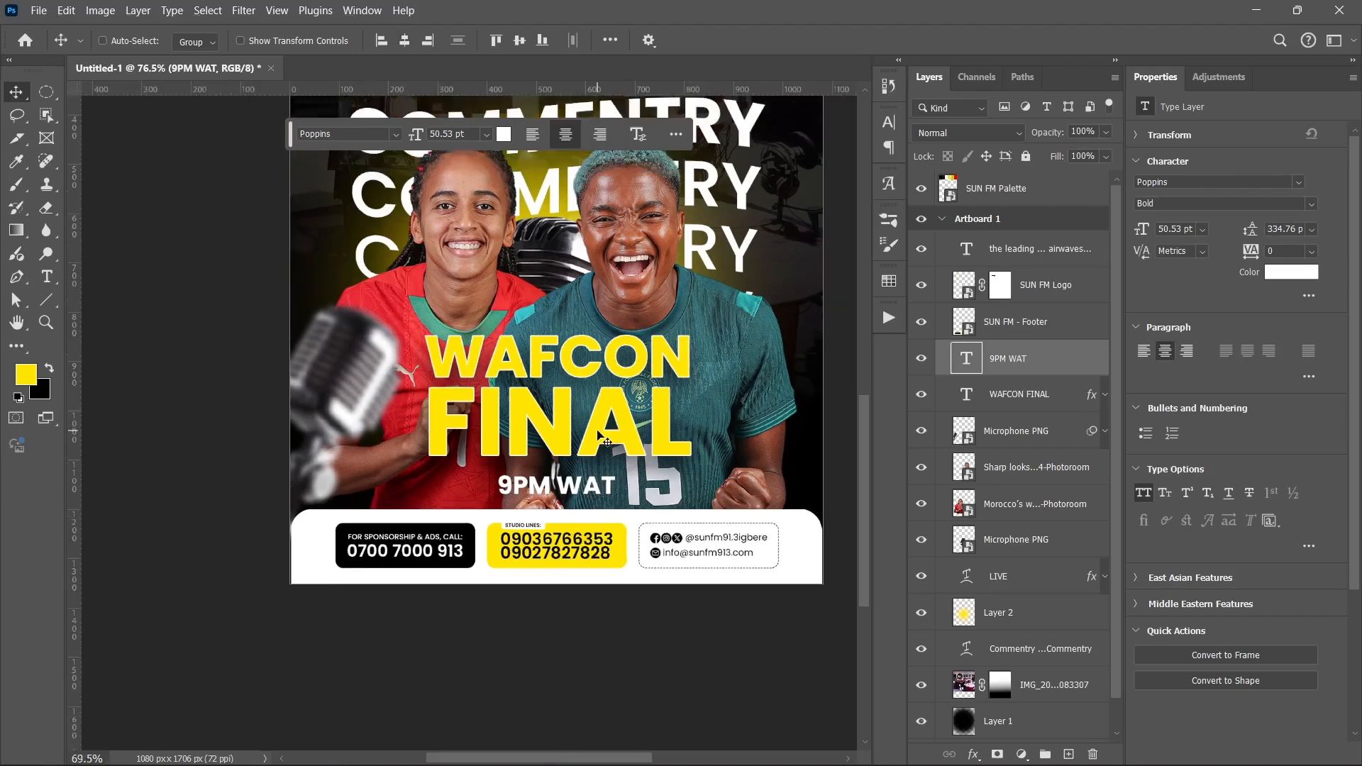
scroll(602, 445, down, 1)
Step: Review the flyer's overall composition, then examine the two players and the title up close
scroll(600, 494, up, 6)
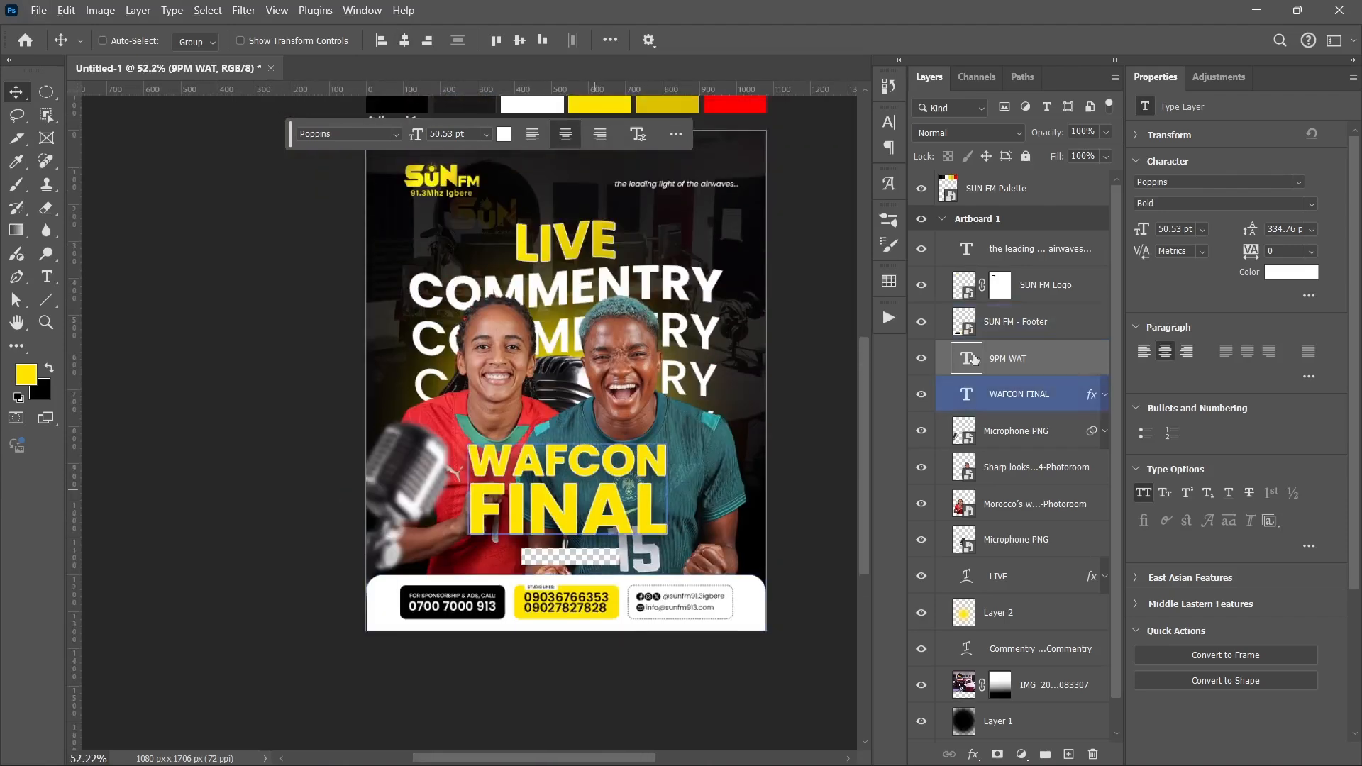
click(927, 358)
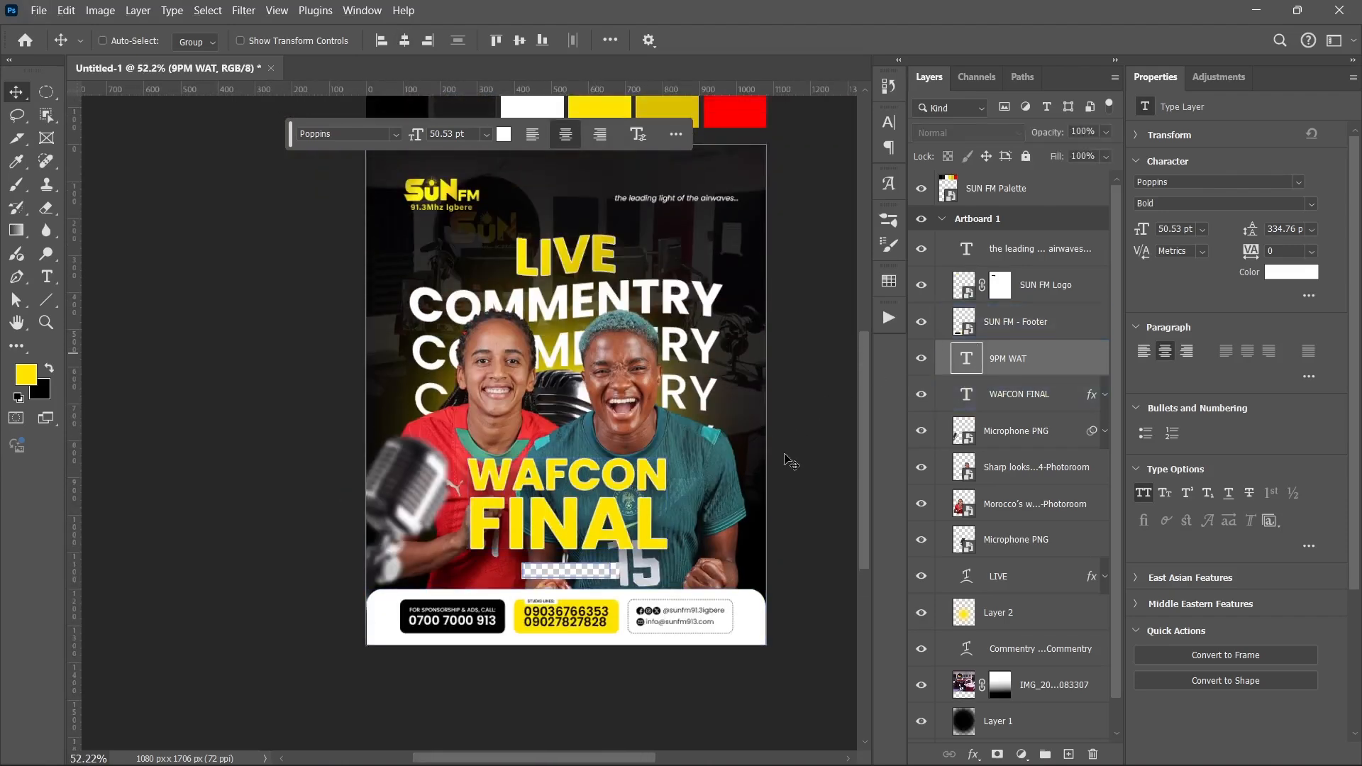
scroll(689, 374, down, 2)
drag(655, 345, 606, 381)
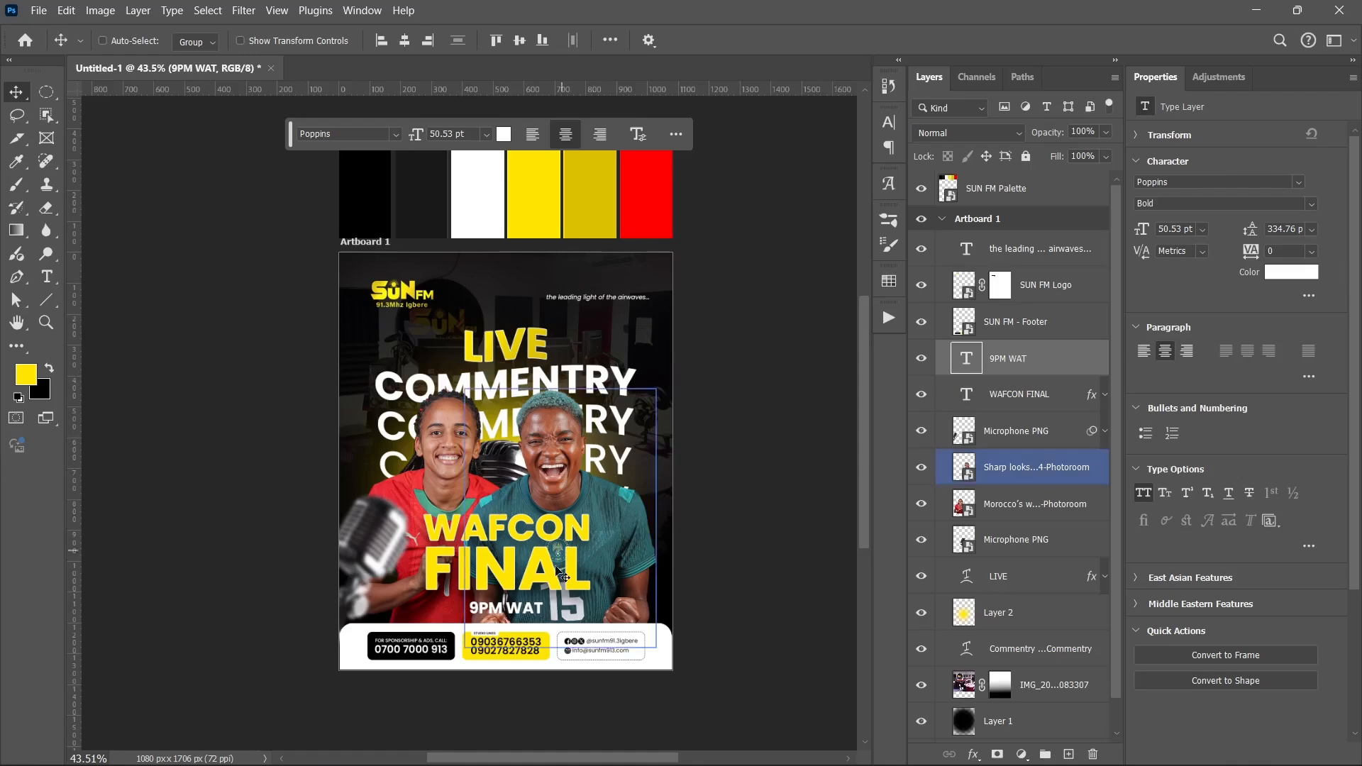
scroll(549, 555, up, 3)
drag(512, 420, 517, 467)
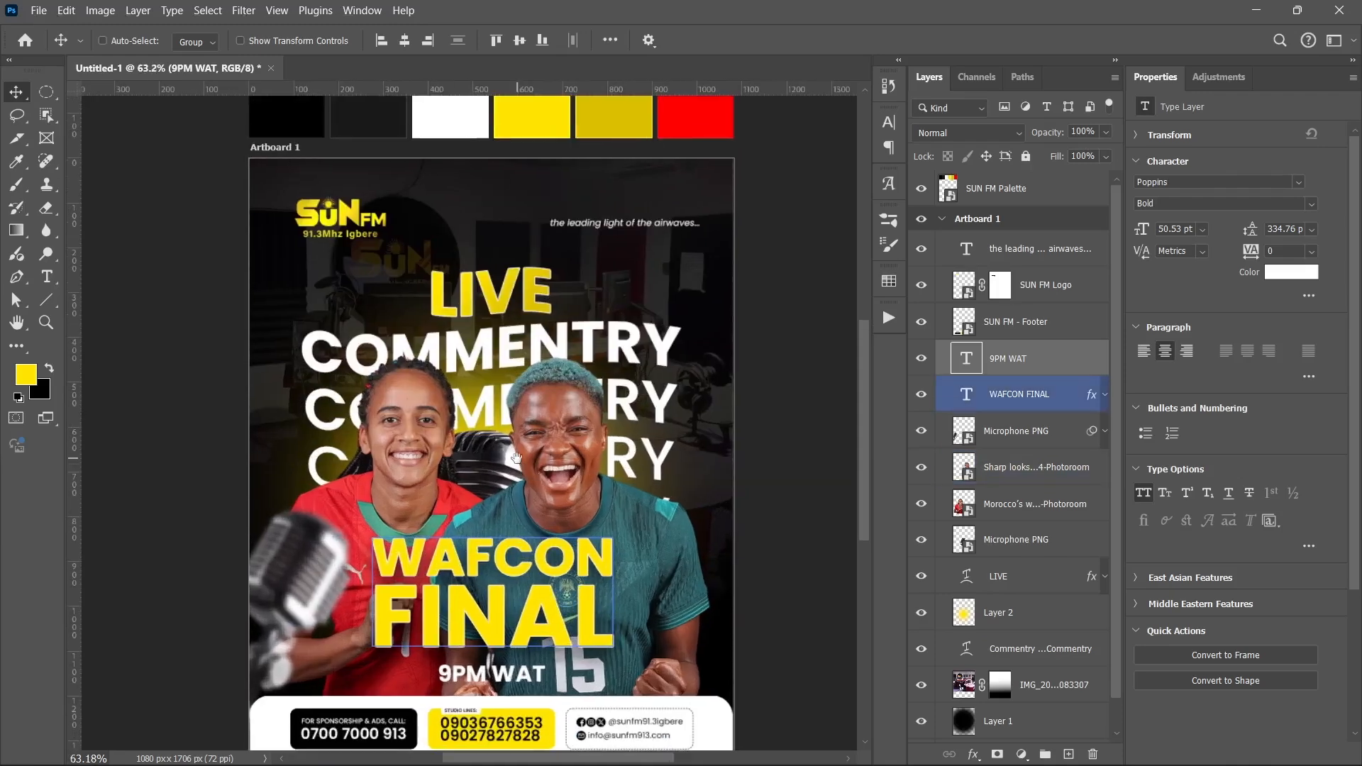
scroll(517, 474, up, 3)
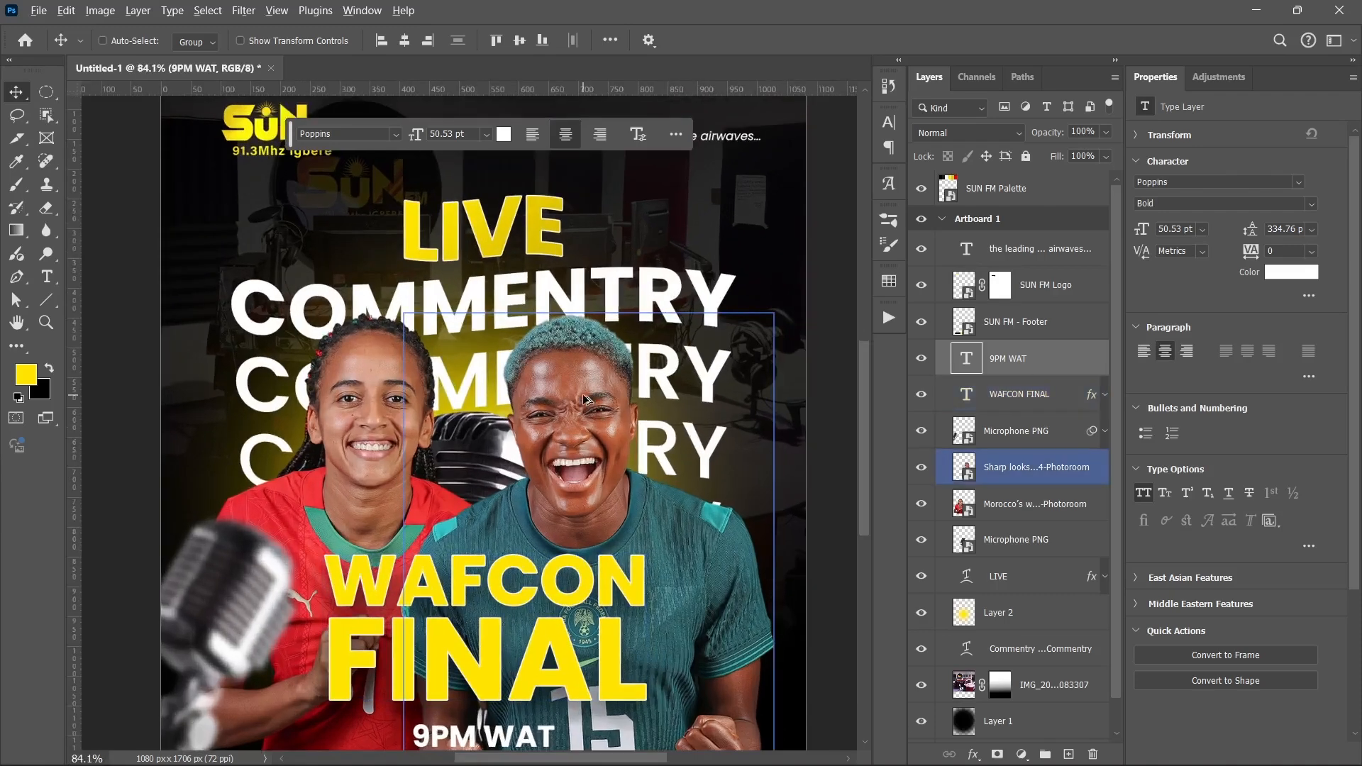
drag(624, 436, 601, 434)
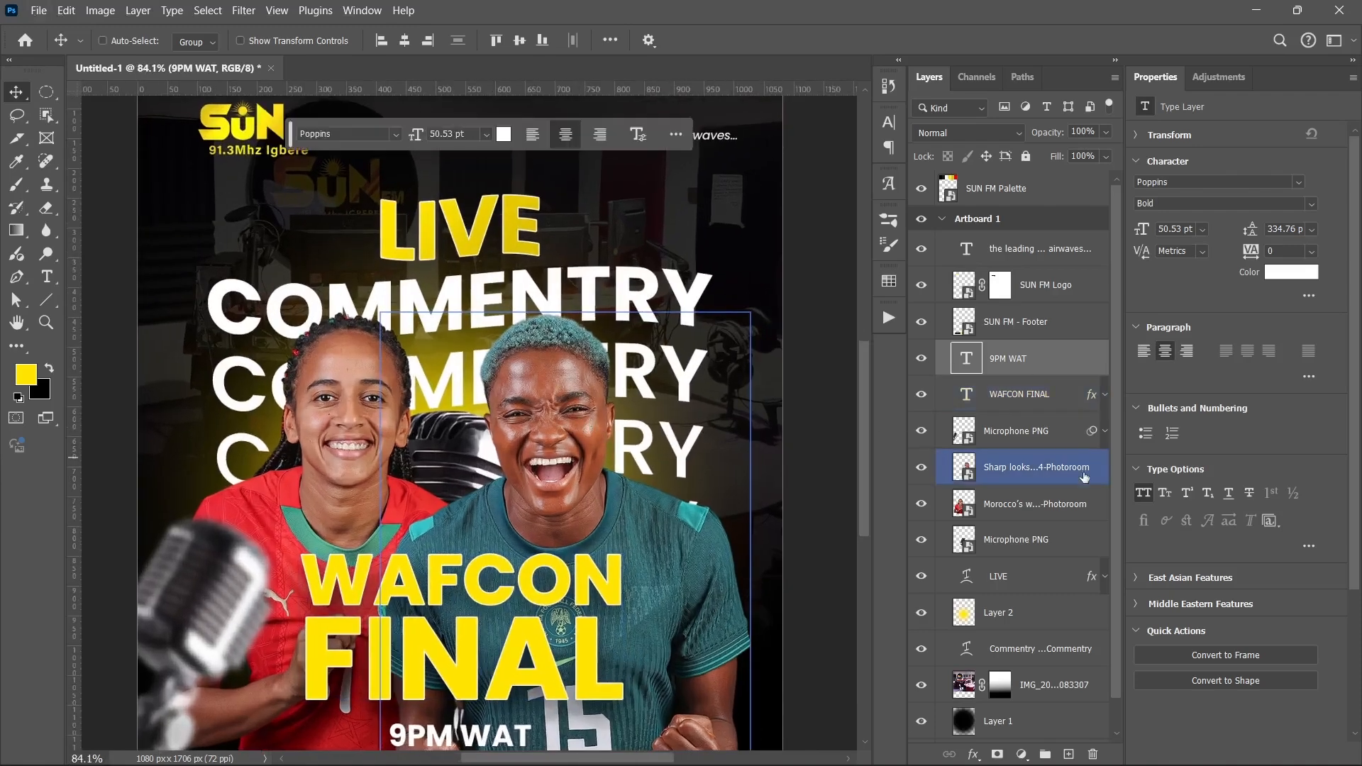
Step: Identify the green-jersey player's layer by toggling its visibility and add a yellow #ffe500 Solid Color fill layer directly above it
click(969, 446)
click(983, 539)
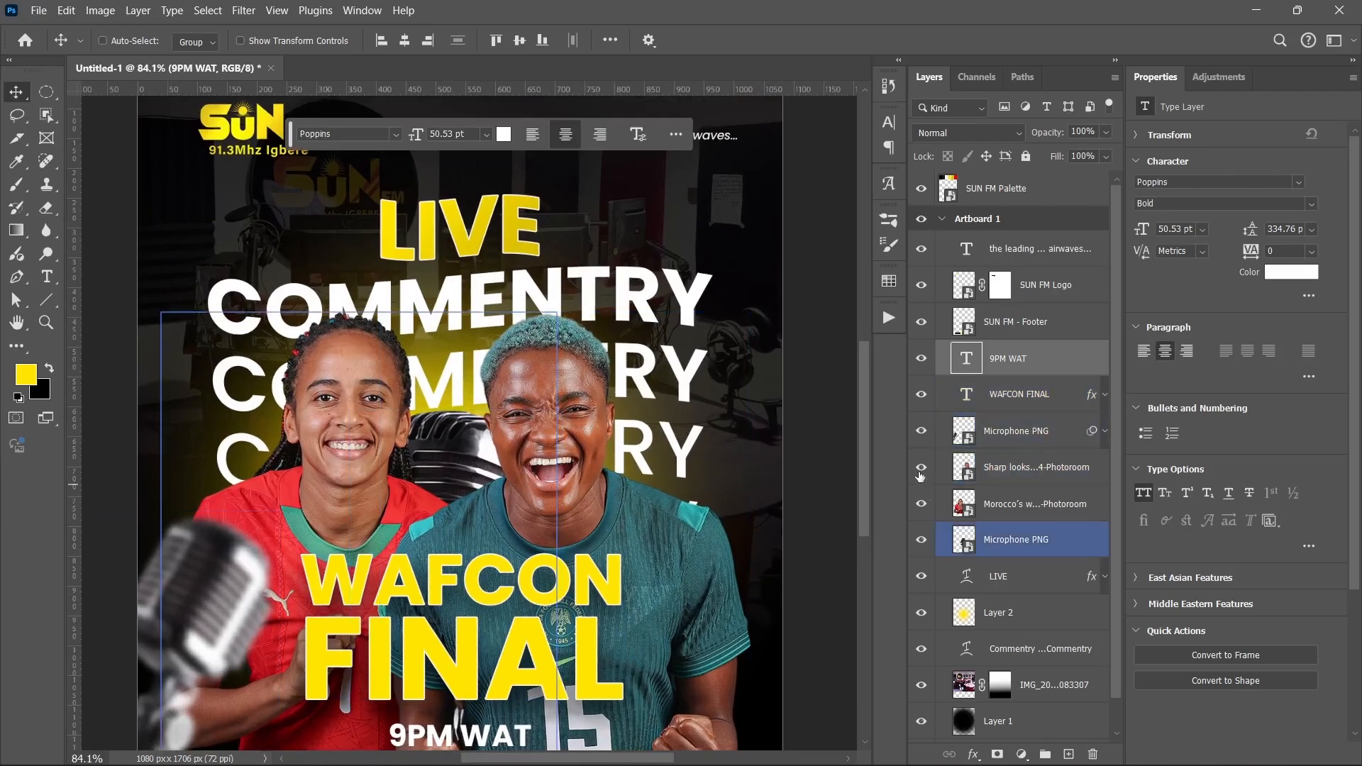
click(973, 505)
click(921, 469)
click(920, 470)
click(1021, 469)
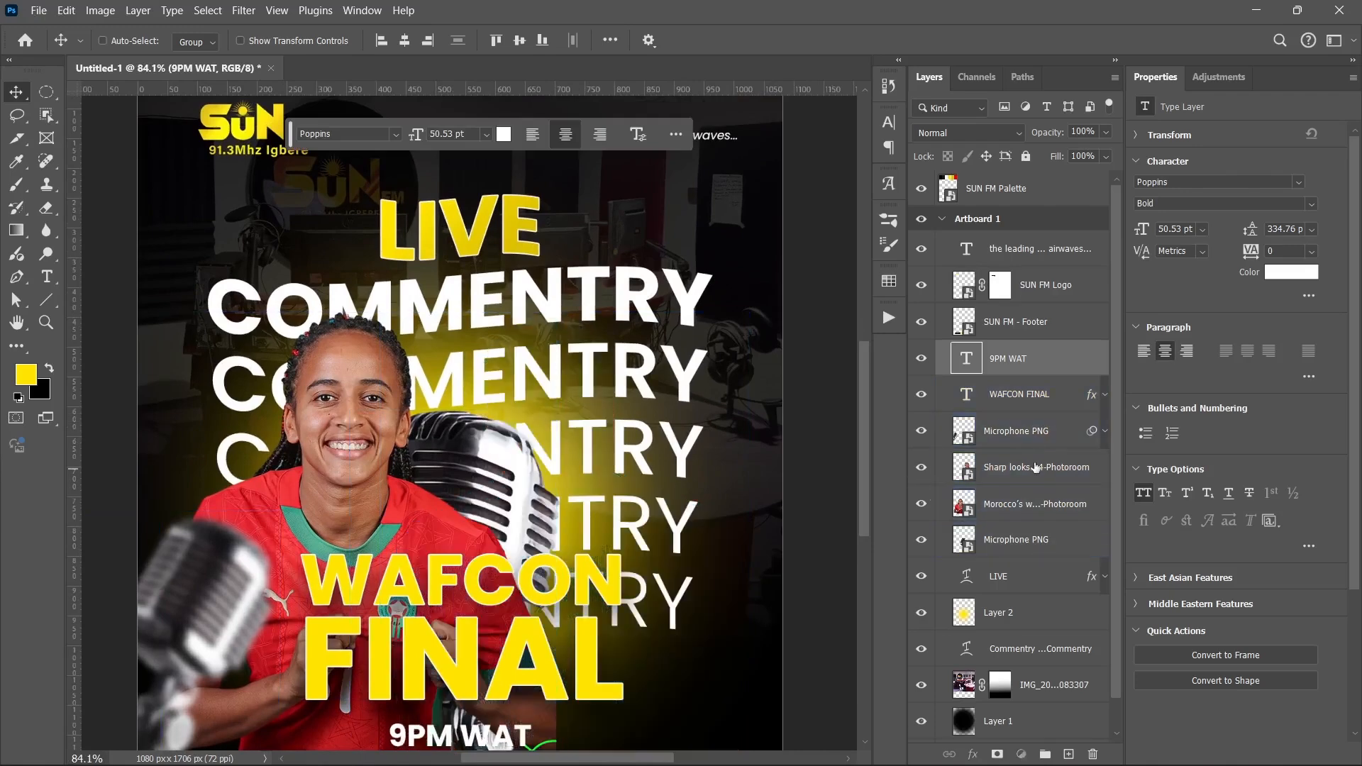
click(1036, 468)
click(1022, 754)
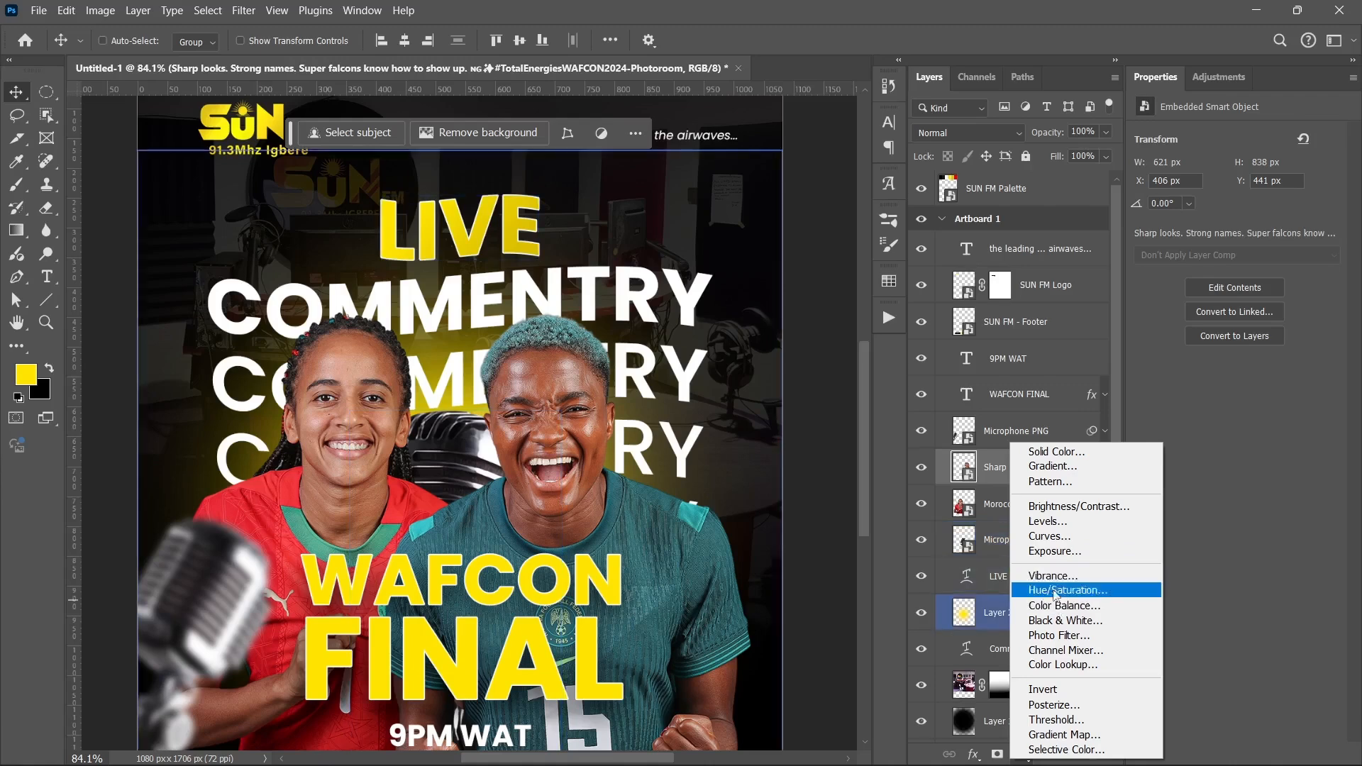
click(1056, 451)
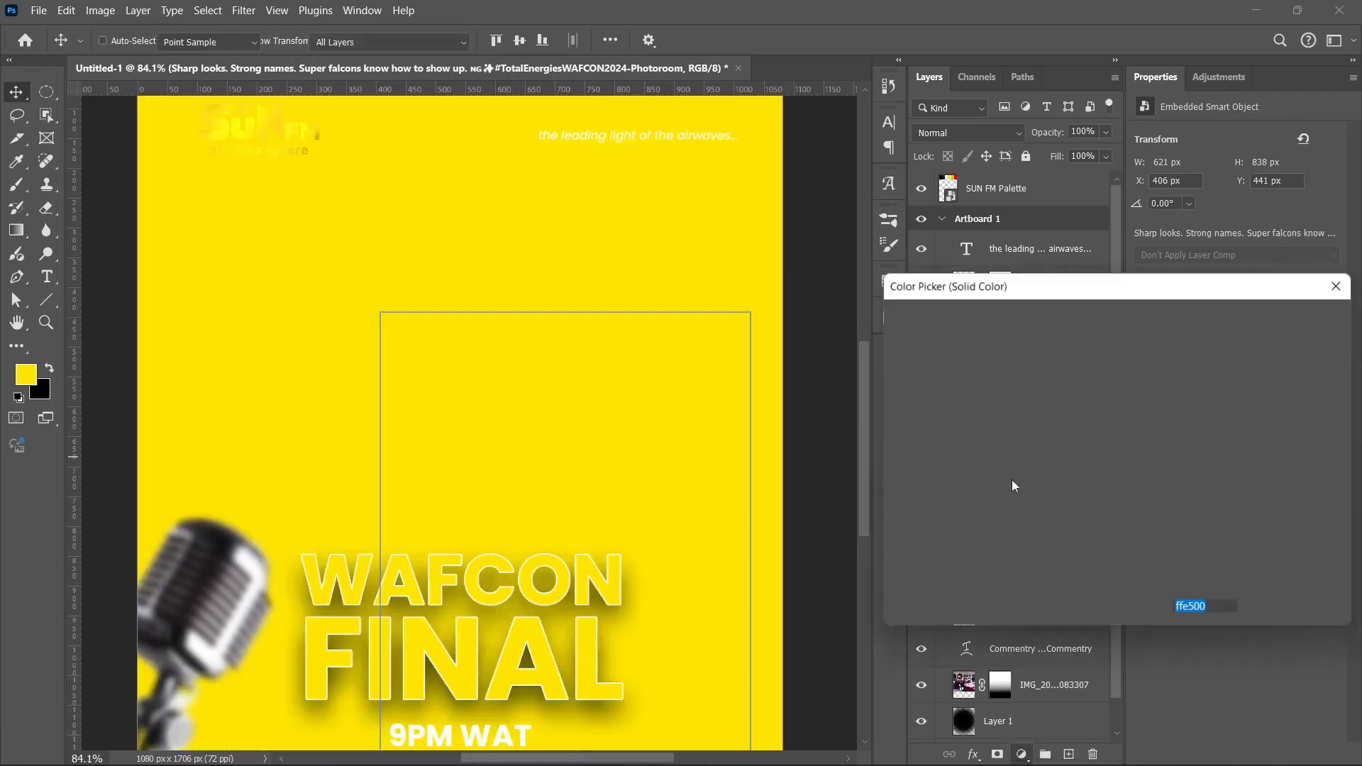
click(1319, 317)
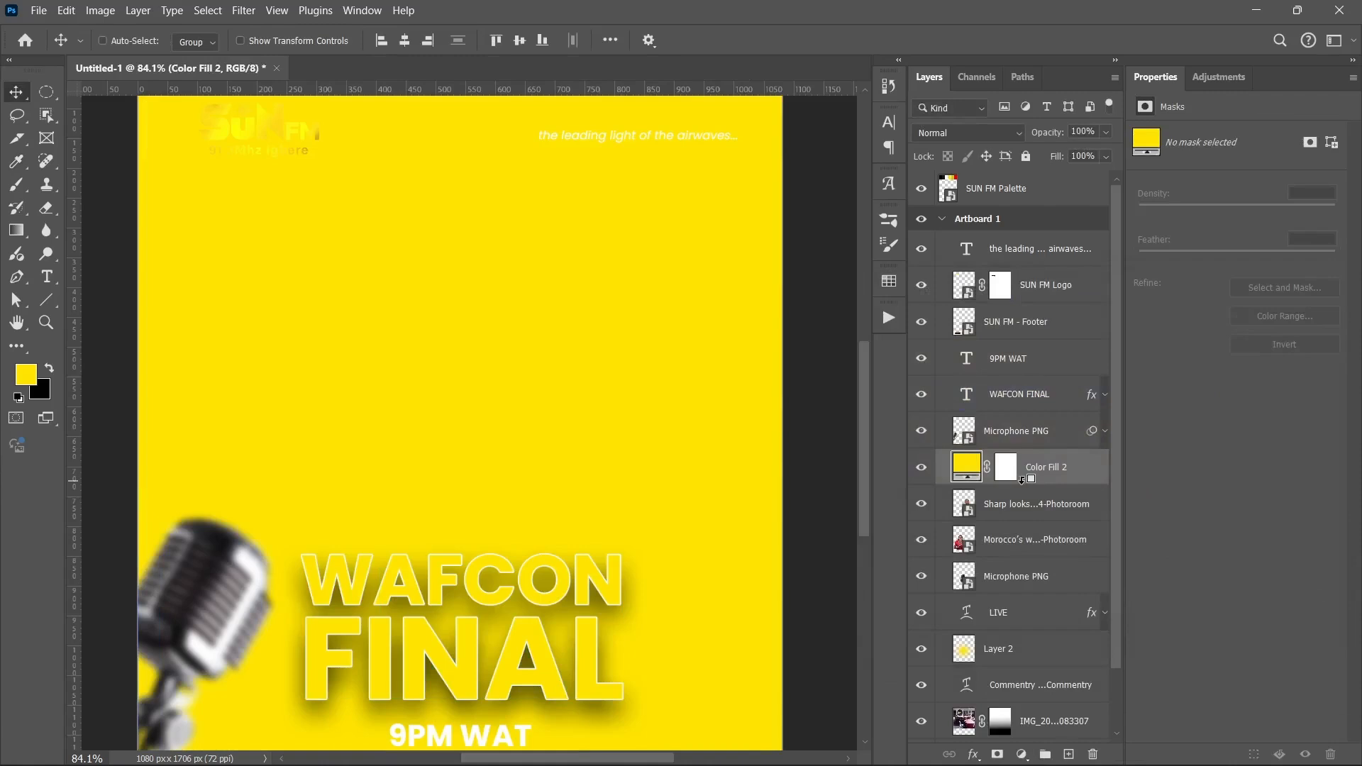
Step: Set the yellow fill layer's blend mode to Screen and clip it to the green-jersey player
click(968, 133)
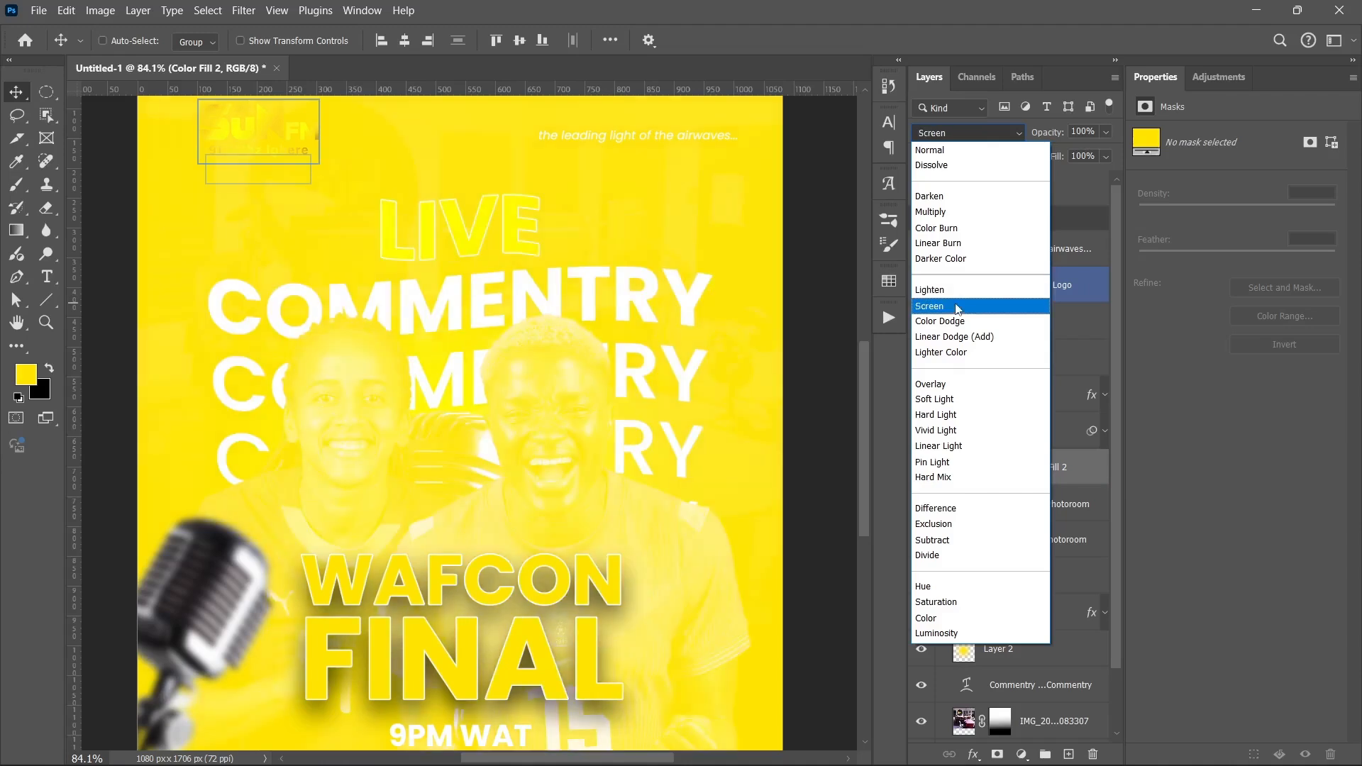
click(958, 306)
click(1033, 500)
alt+click(1033, 487)
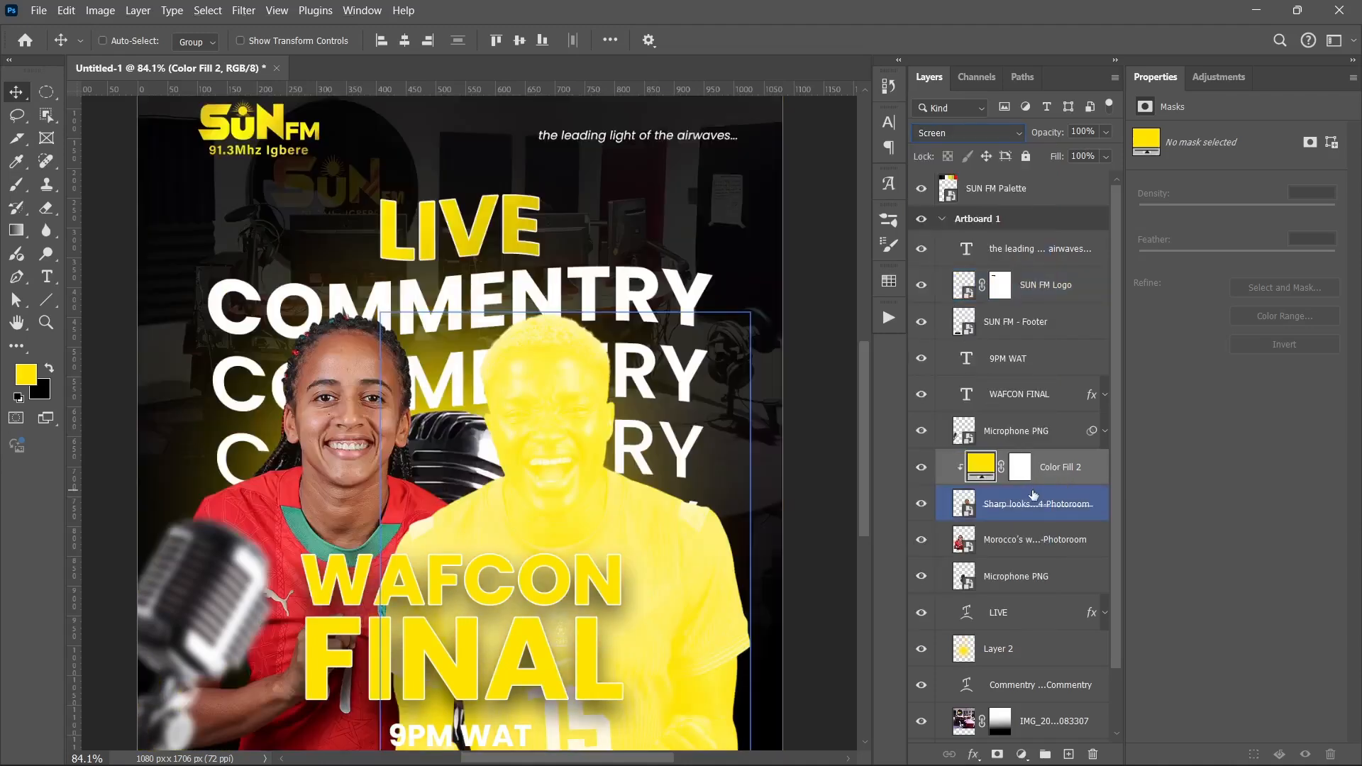
Step: Invert the yellow fill's layer mask to black and set a soft brush of 116 px with 0% hardness
click(1019, 468)
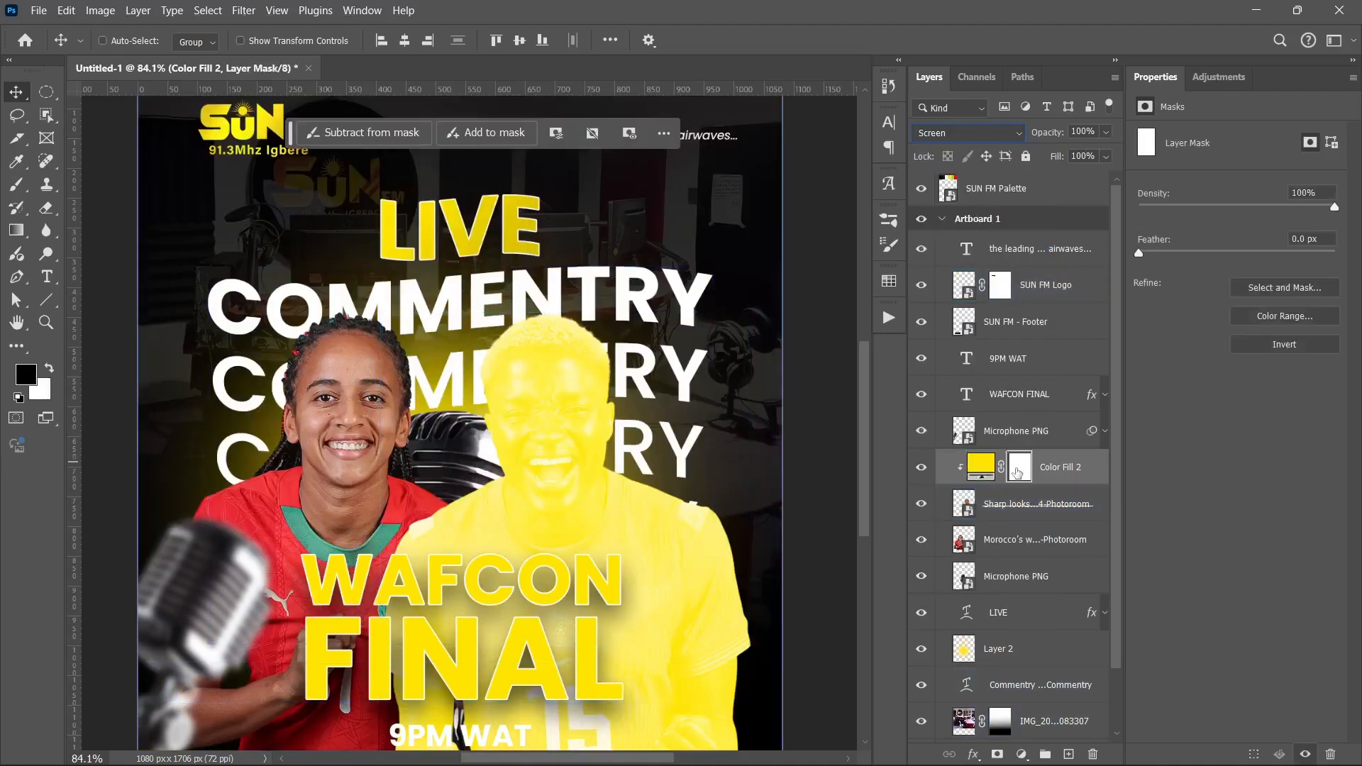
key(ctrl+i)
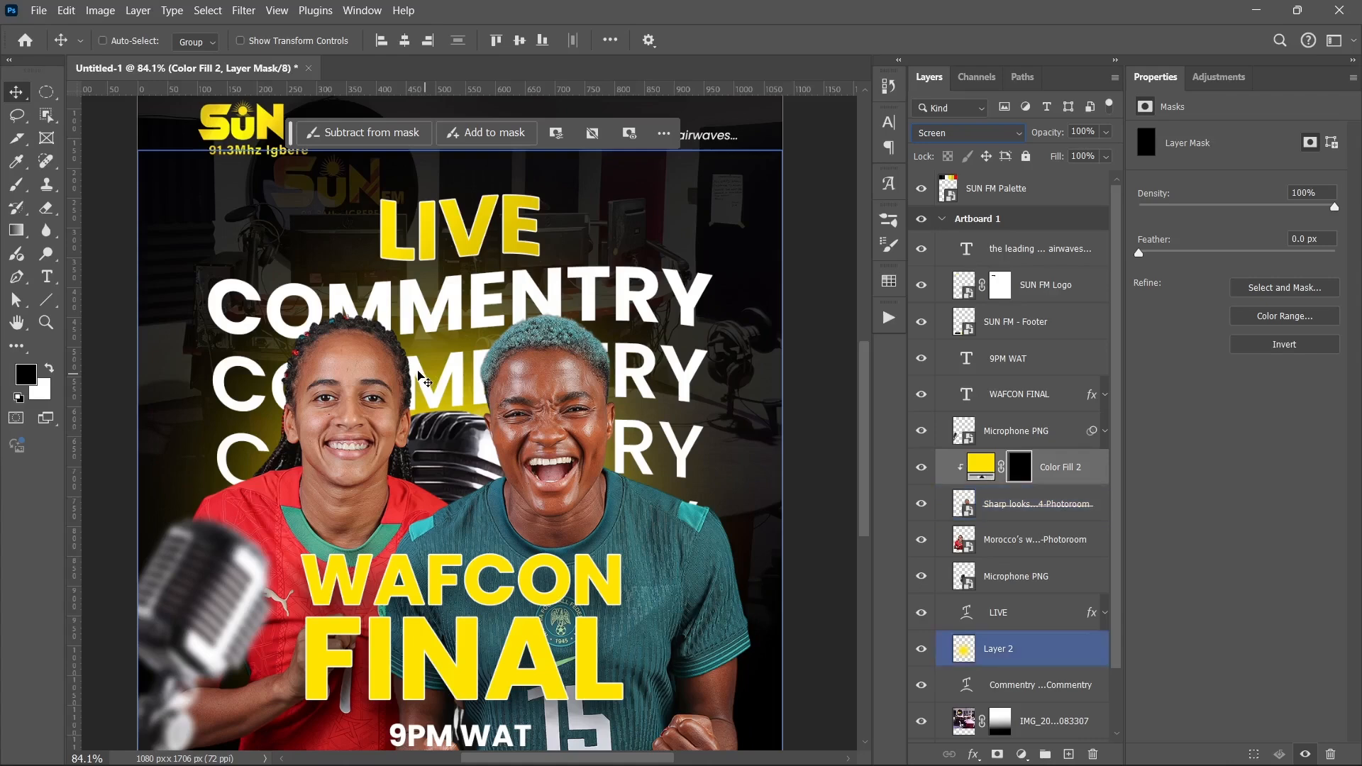
key(b)
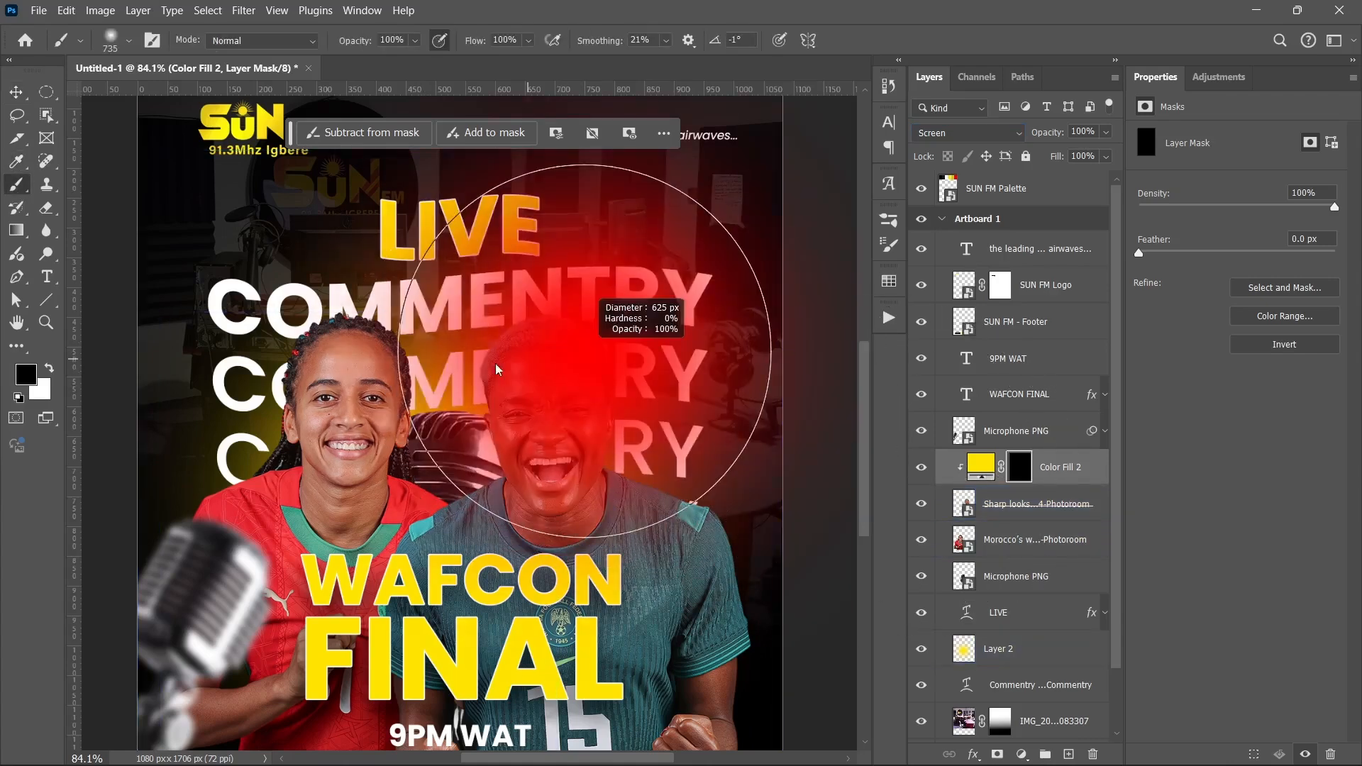
right_click(472, 357)
alt+right_click(365, 319)
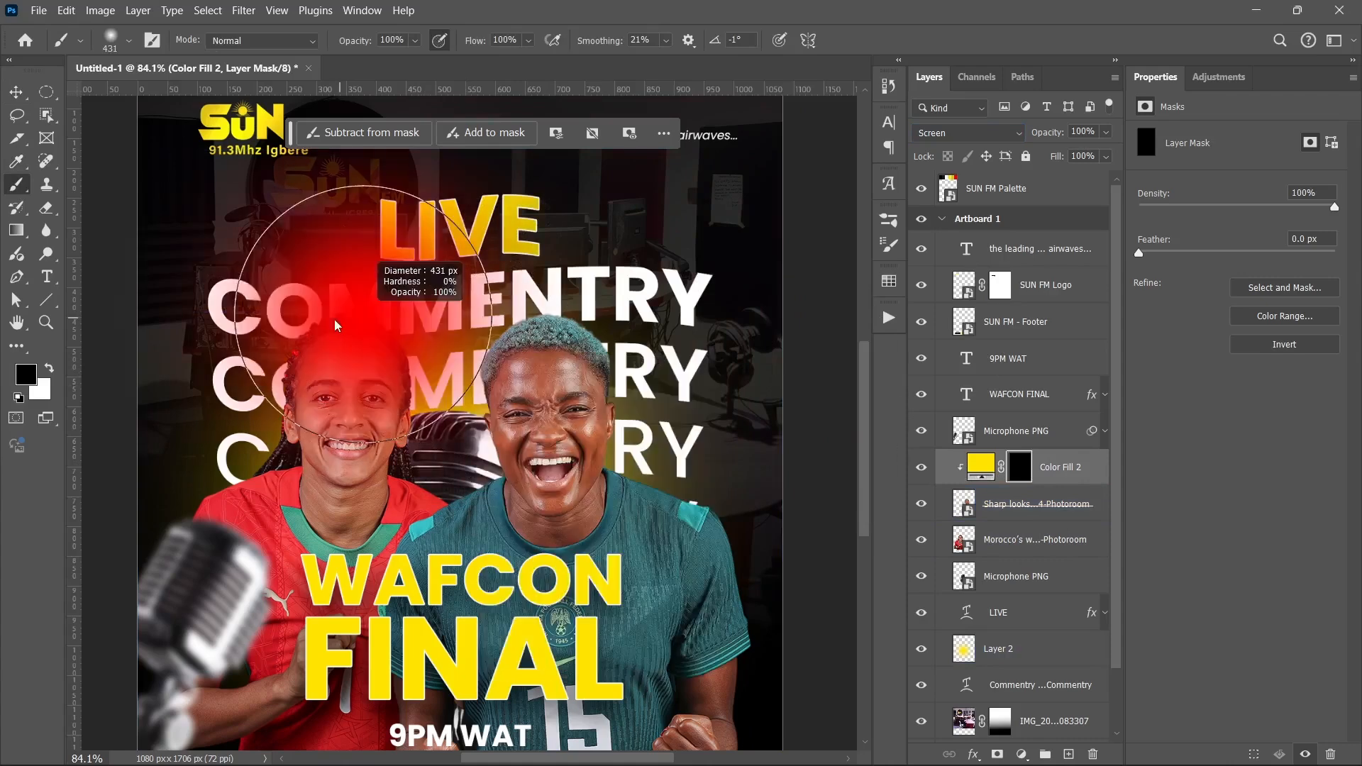
alt+right_click(553, 347)
scroll(542, 355, up, 3)
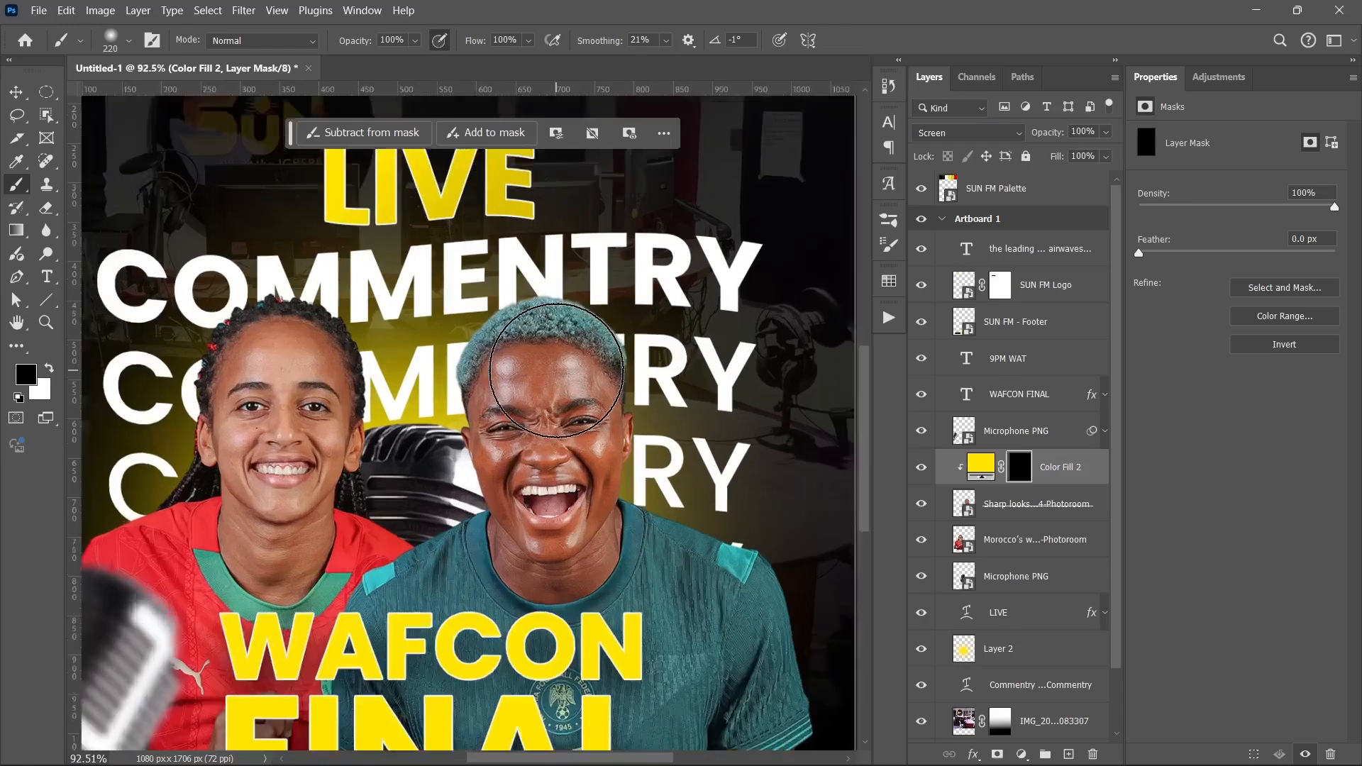
alt+right_click(553, 346)
Step: Paint white on the fill's mask to add a yellow rim light along the green-jersey player's hair, face and shoulder edges
drag(553, 347, 431, 369)
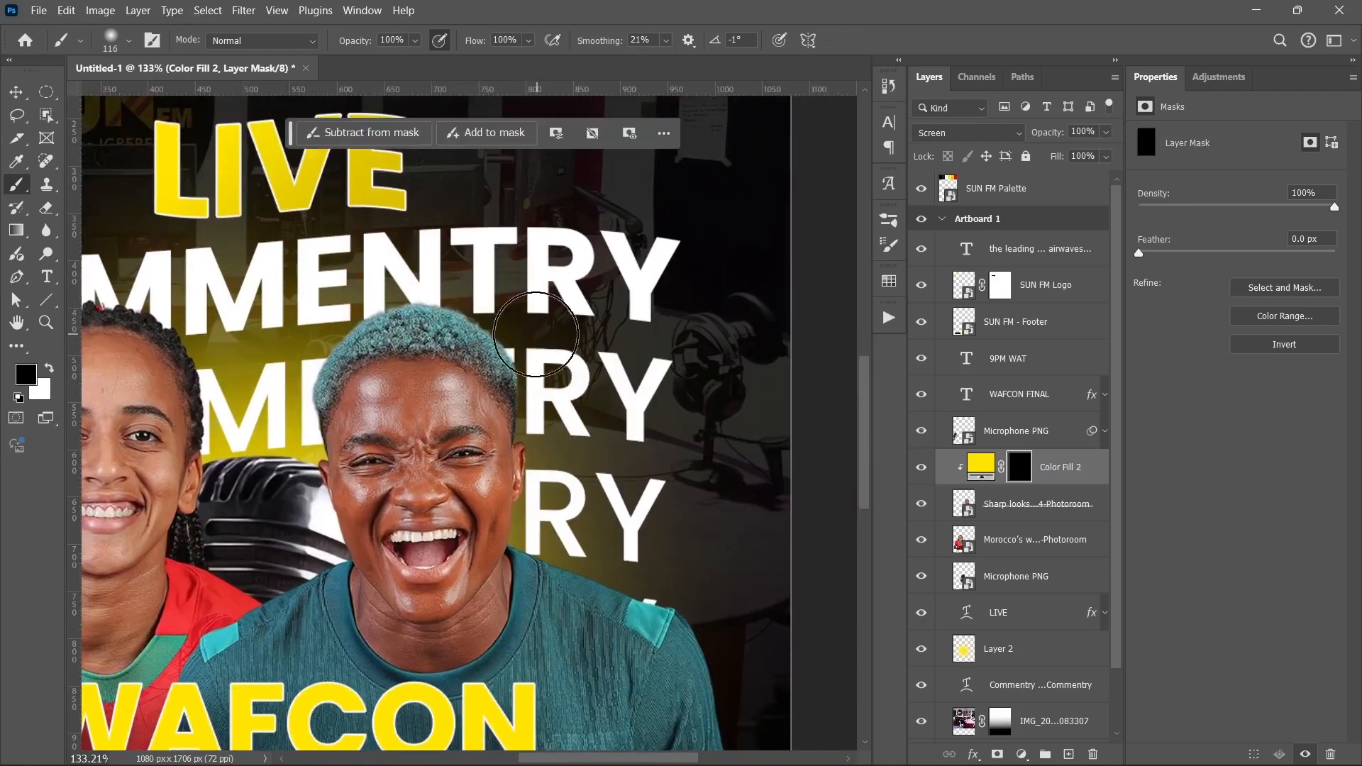
key(x)
click(458, 275)
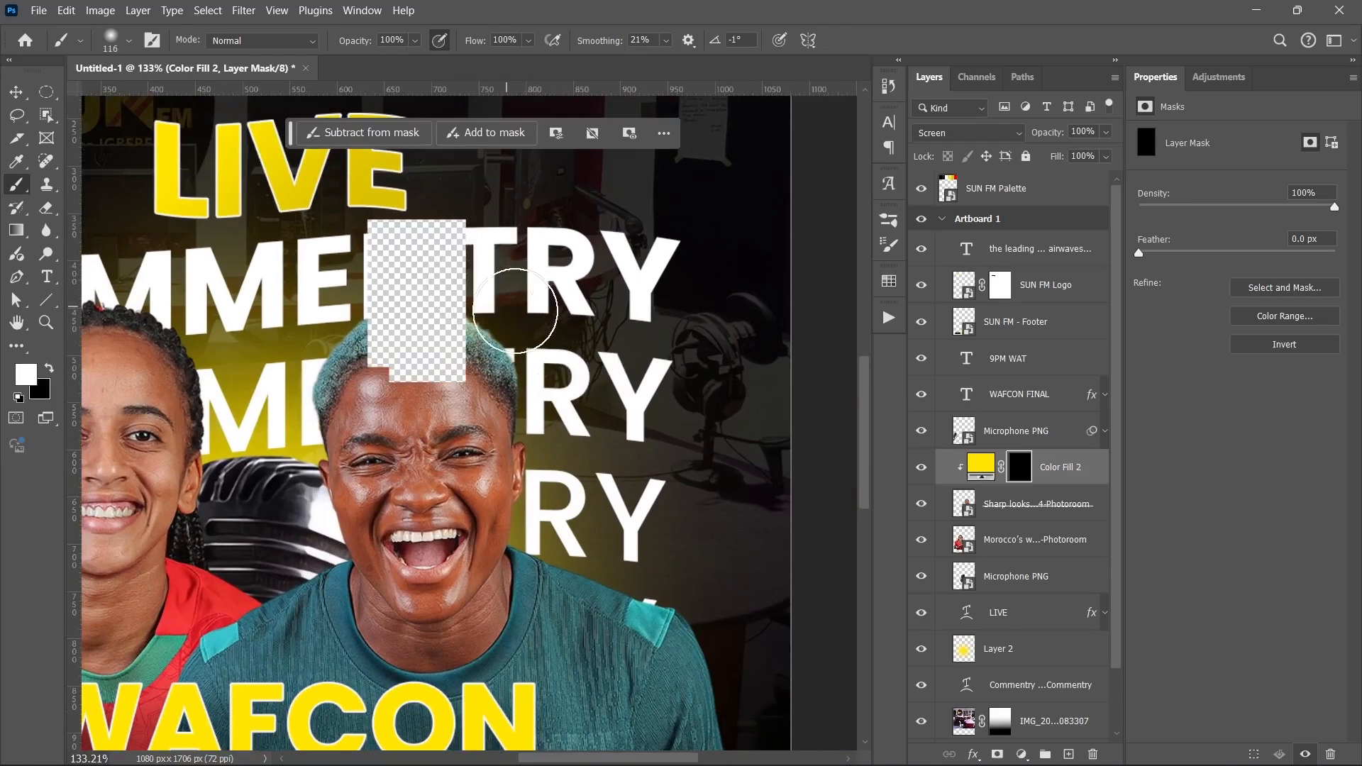
mouse_move(557, 394)
mouse_down()
mouse_move(580, 517)
mouse_move(577, 483)
mouse_move(580, 512)
mouse_move(672, 552)
mouse_move(576, 515)
mouse_move(651, 545)
mouse_up()
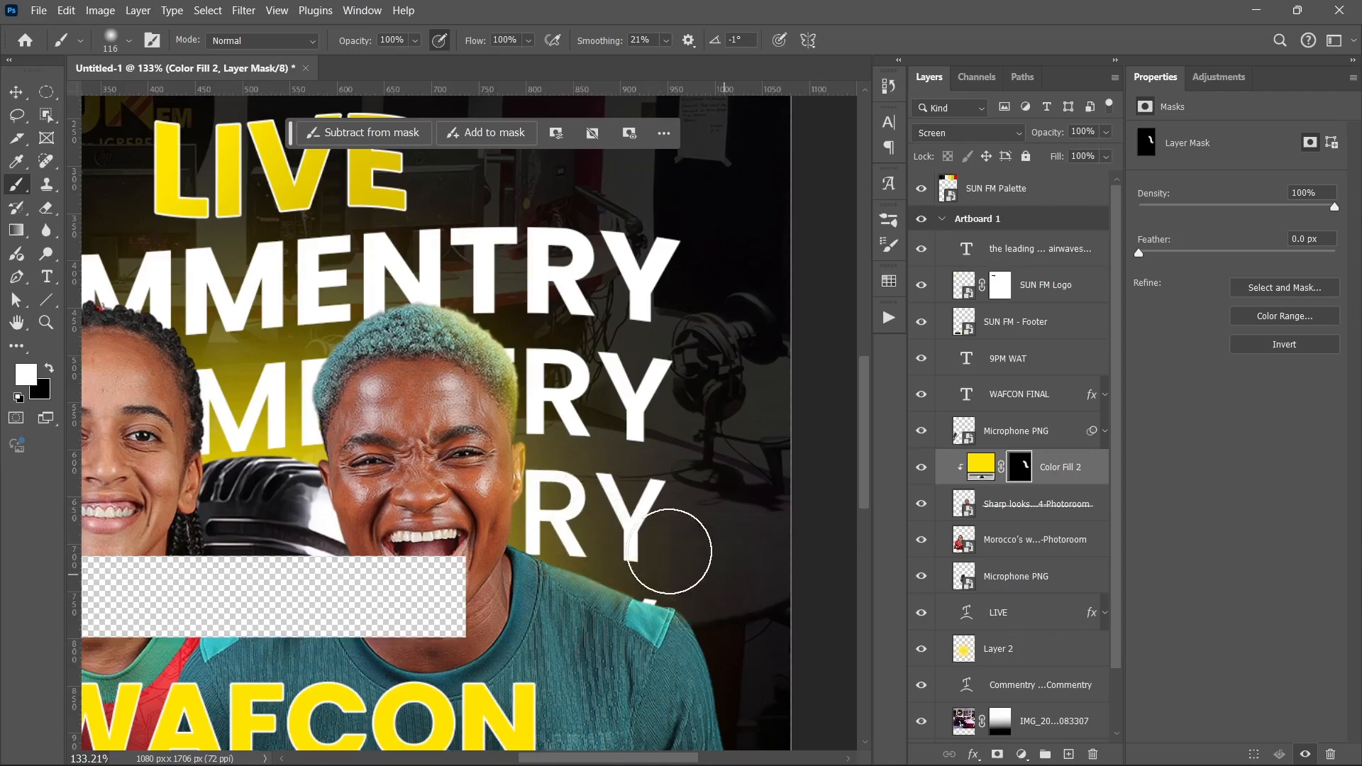
scroll(645, 470, down, 3)
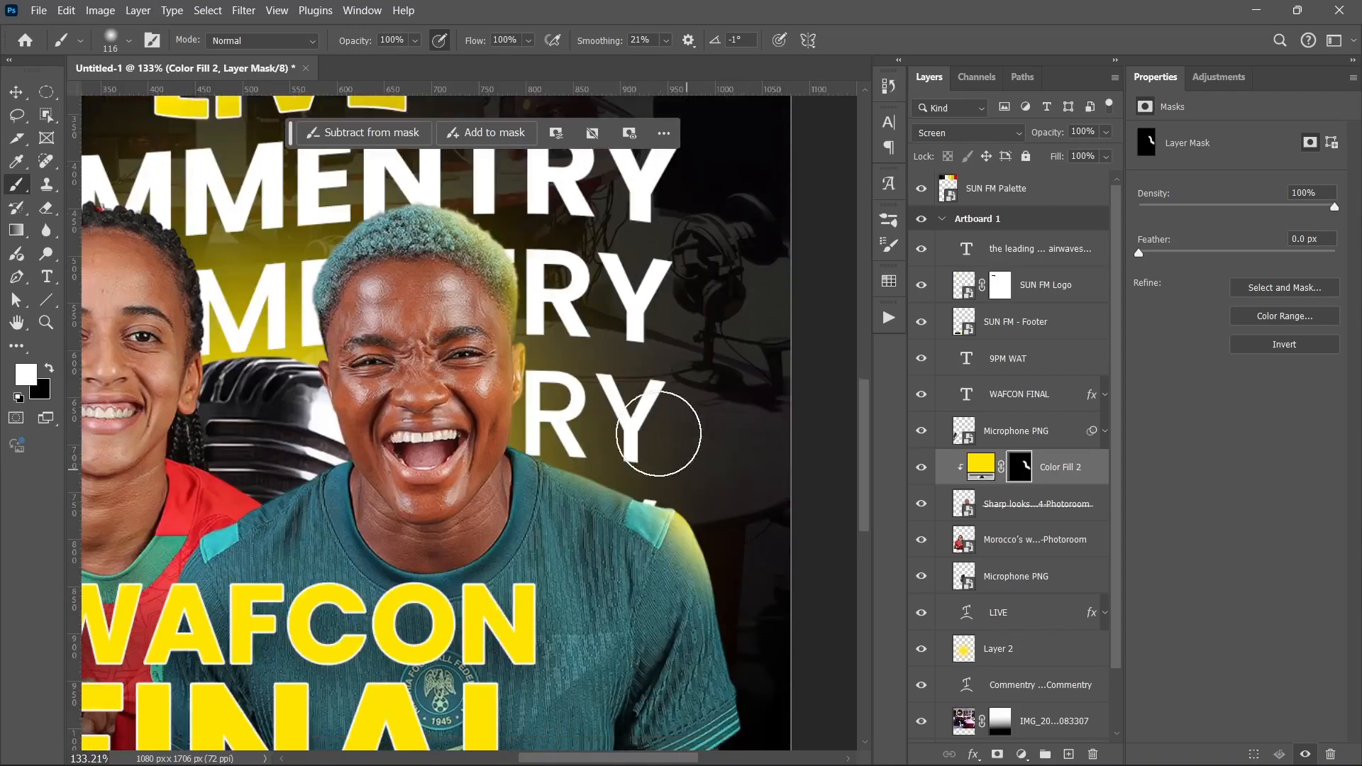
key(ctrl+z)
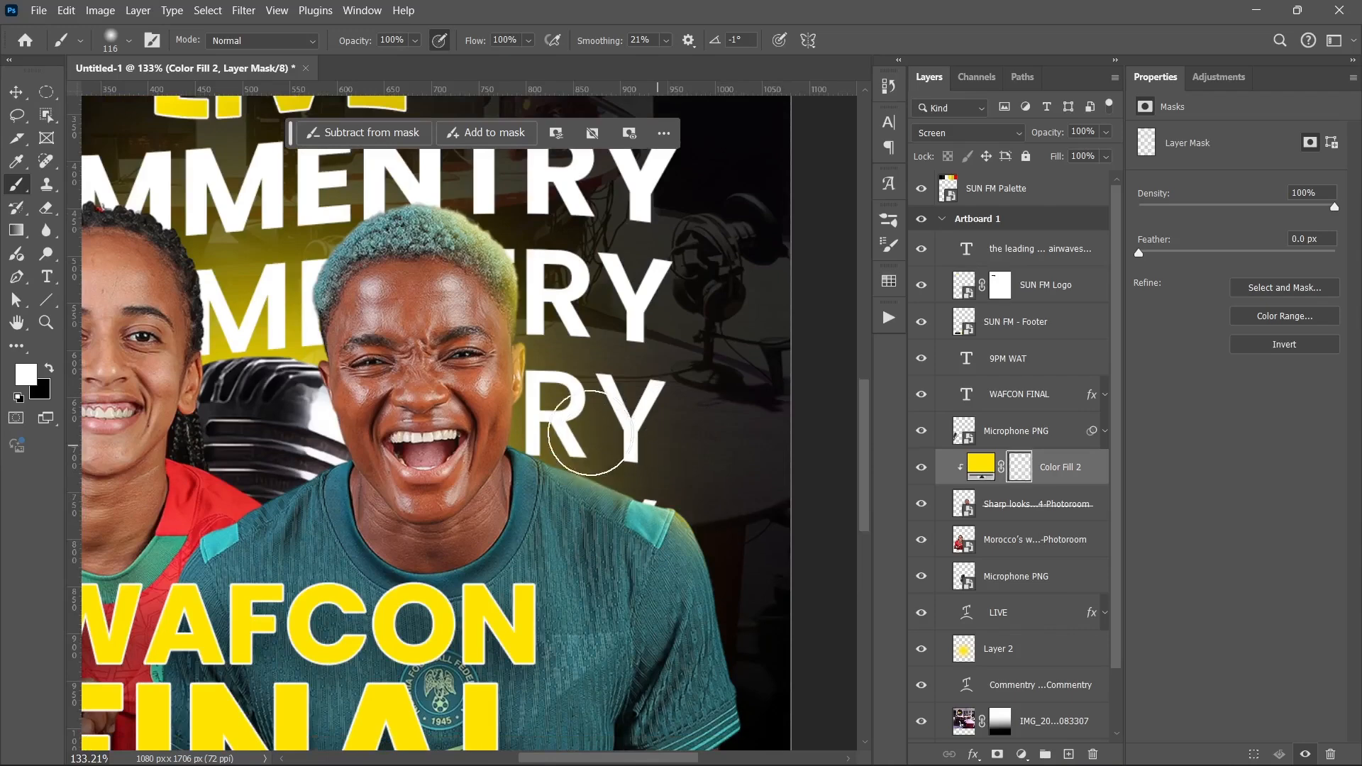
mouse_move(461, 160)
mouse_down()
mouse_move(346, 171)
mouse_move(371, 171)
mouse_move(336, 200)
mouse_move(432, 238)
mouse_up()
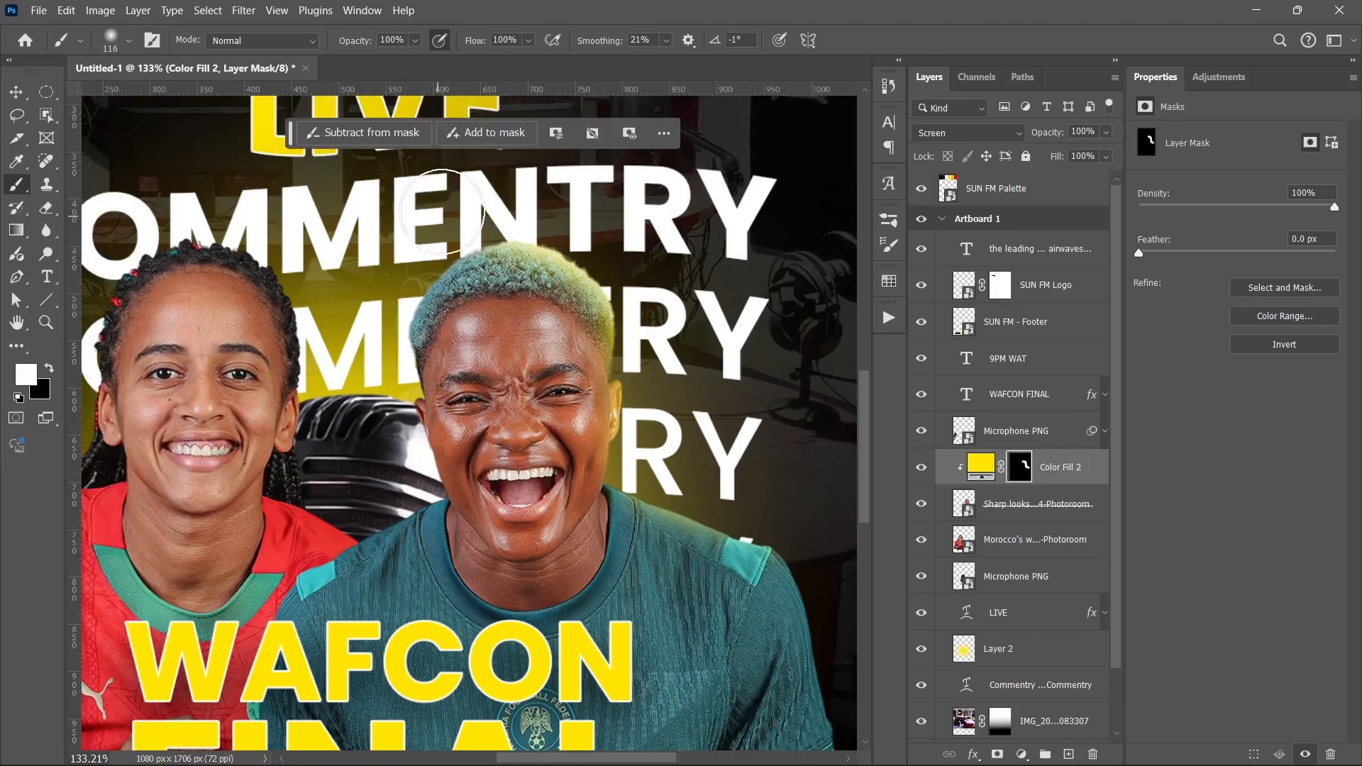
mouse_move(489, 200)
mouse_down()
mouse_move(359, 280)
mouse_move(361, 486)
mouse_move(388, 461)
mouse_move(337, 505)
mouse_move(387, 470)
mouse_move(340, 509)
mouse_move(368, 482)
mouse_move(372, 451)
mouse_up()
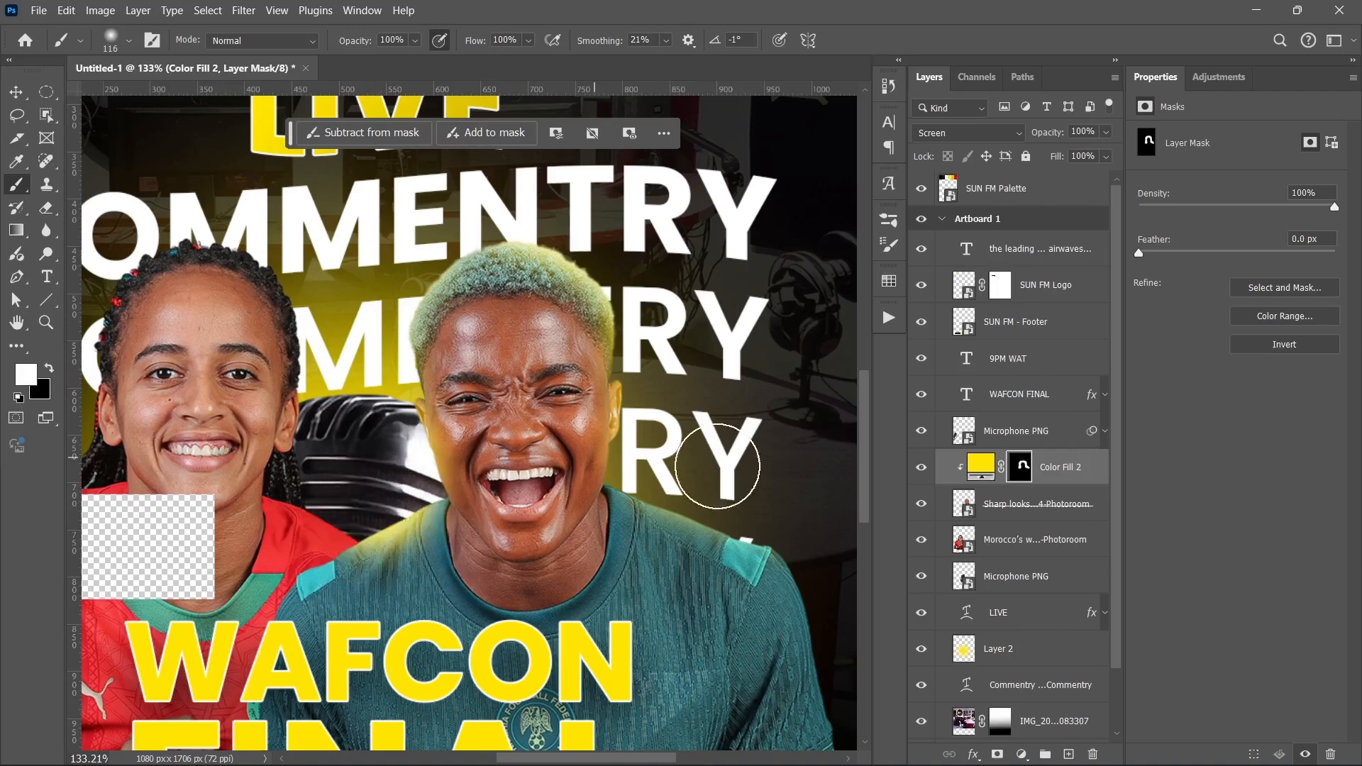
Step: Split the yellow fill's Blend If underlying-layer shadow slider to 14 / 86 in its blending options
double_click(1093, 476)
double_click(1088, 467)
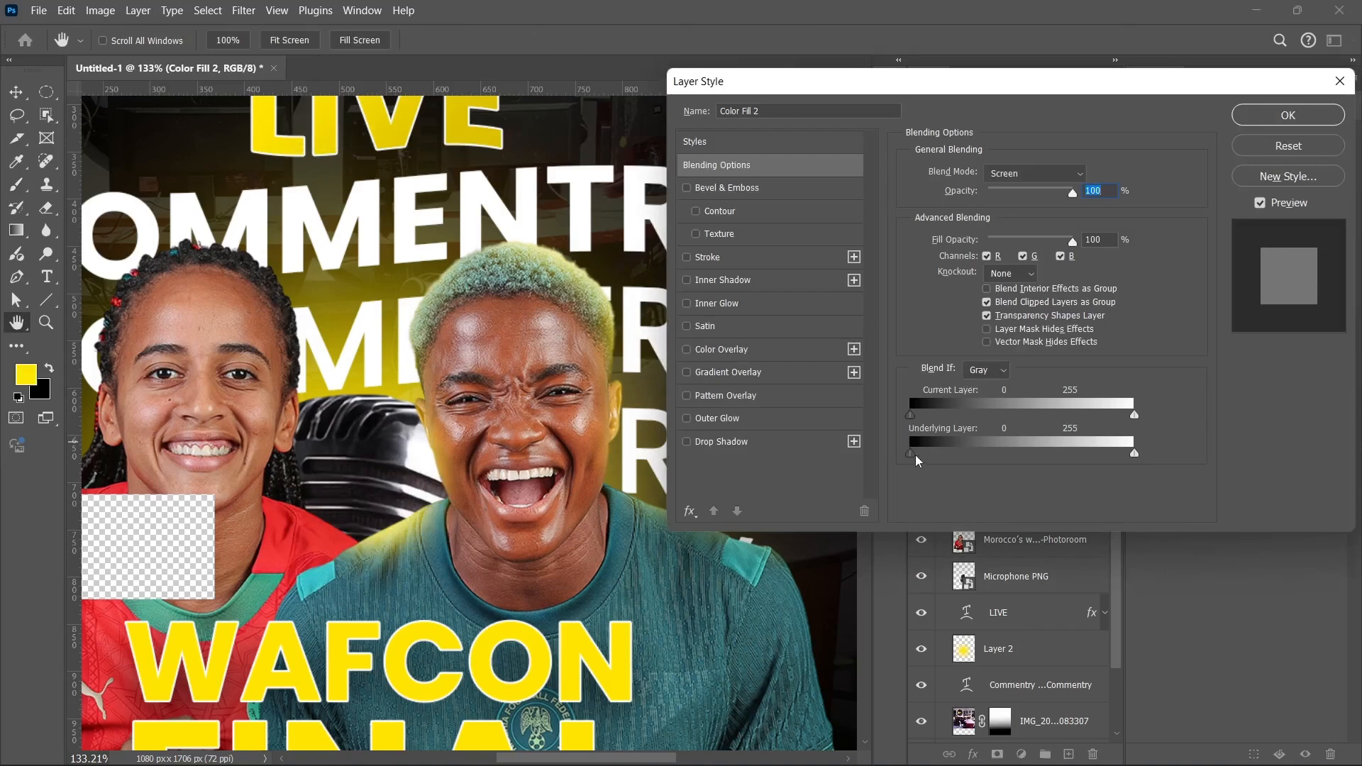
drag(942, 459, 967, 461)
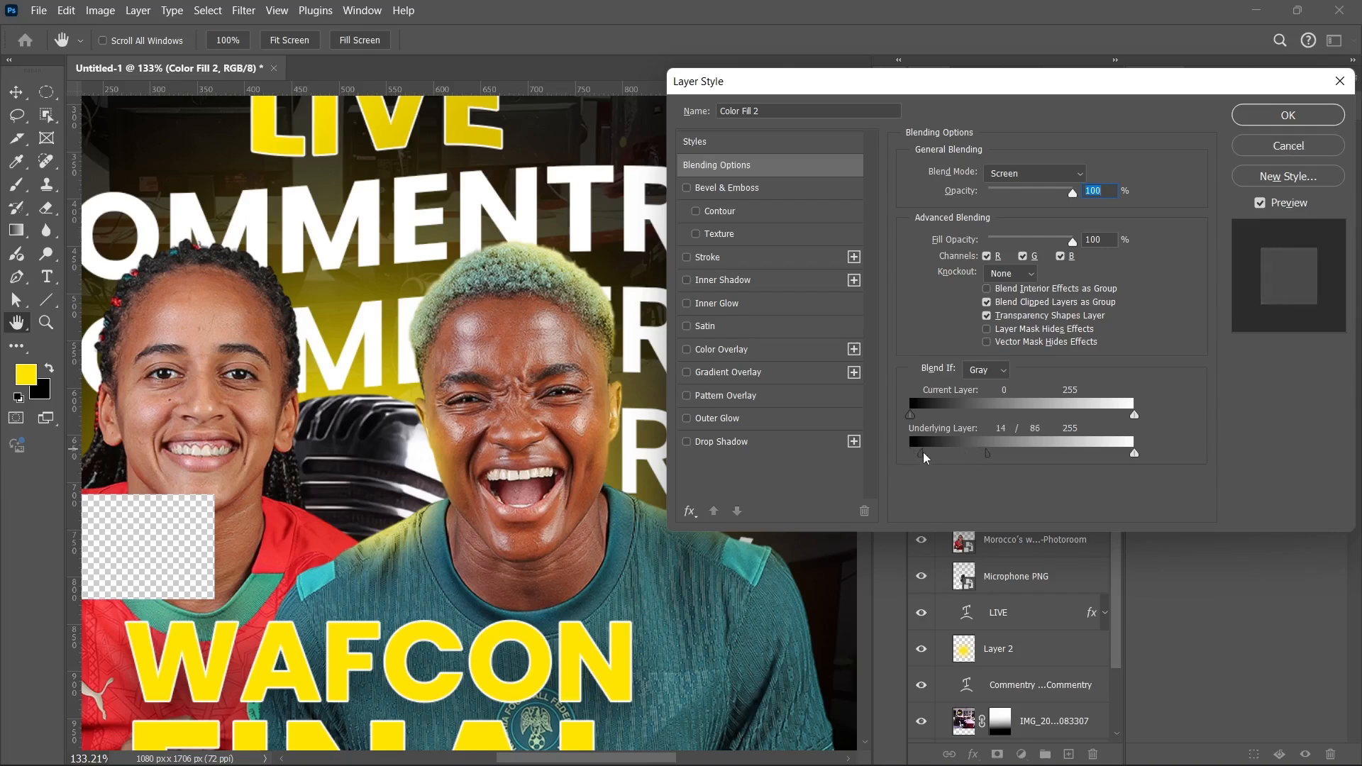
click(1261, 115)
Step: Close the blending options and touch up the green-jersey player's rim light near the shoulder by painting white and black on the fill's mask
click(1022, 467)
key(b)
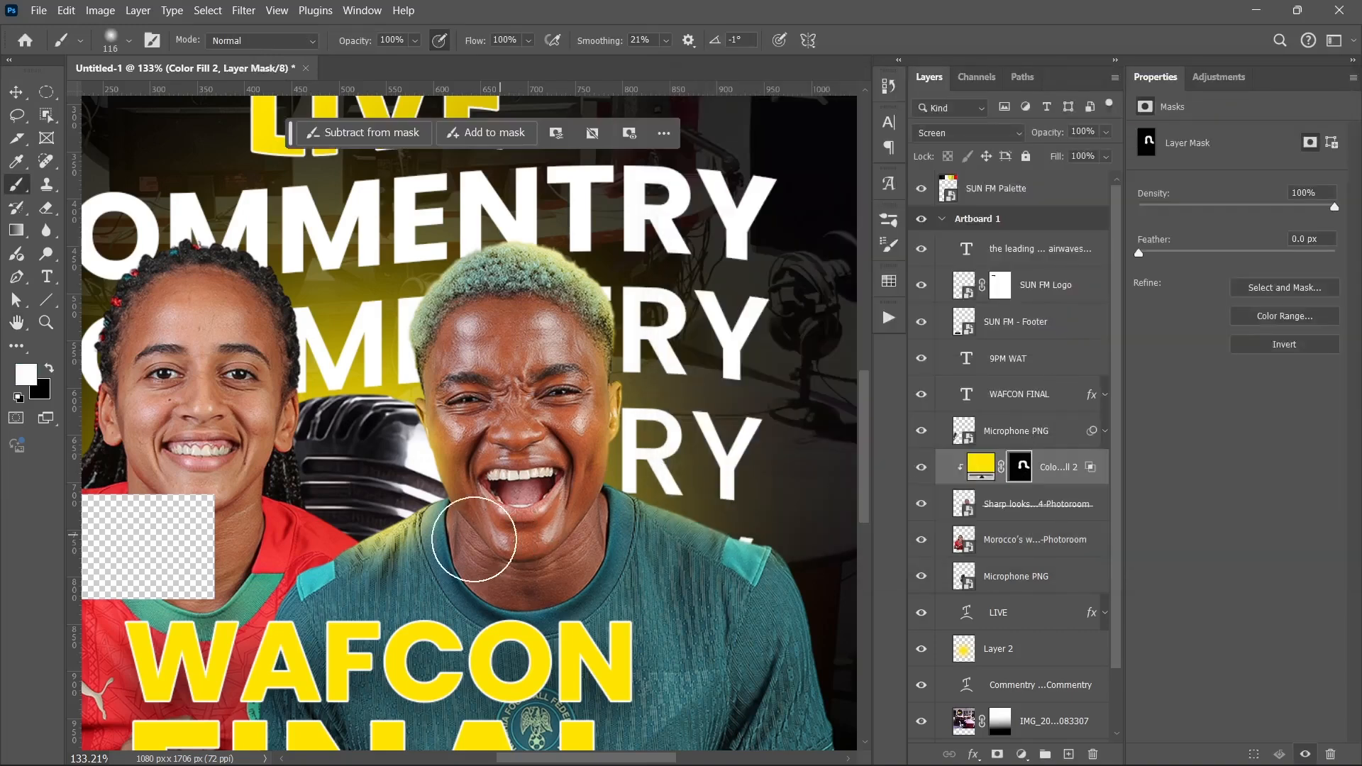
mouse_move(395, 577)
mouse_down()
mouse_move(366, 600)
mouse_move(400, 577)
mouse_move(385, 587)
mouse_move(416, 619)
mouse_up()
key(x)
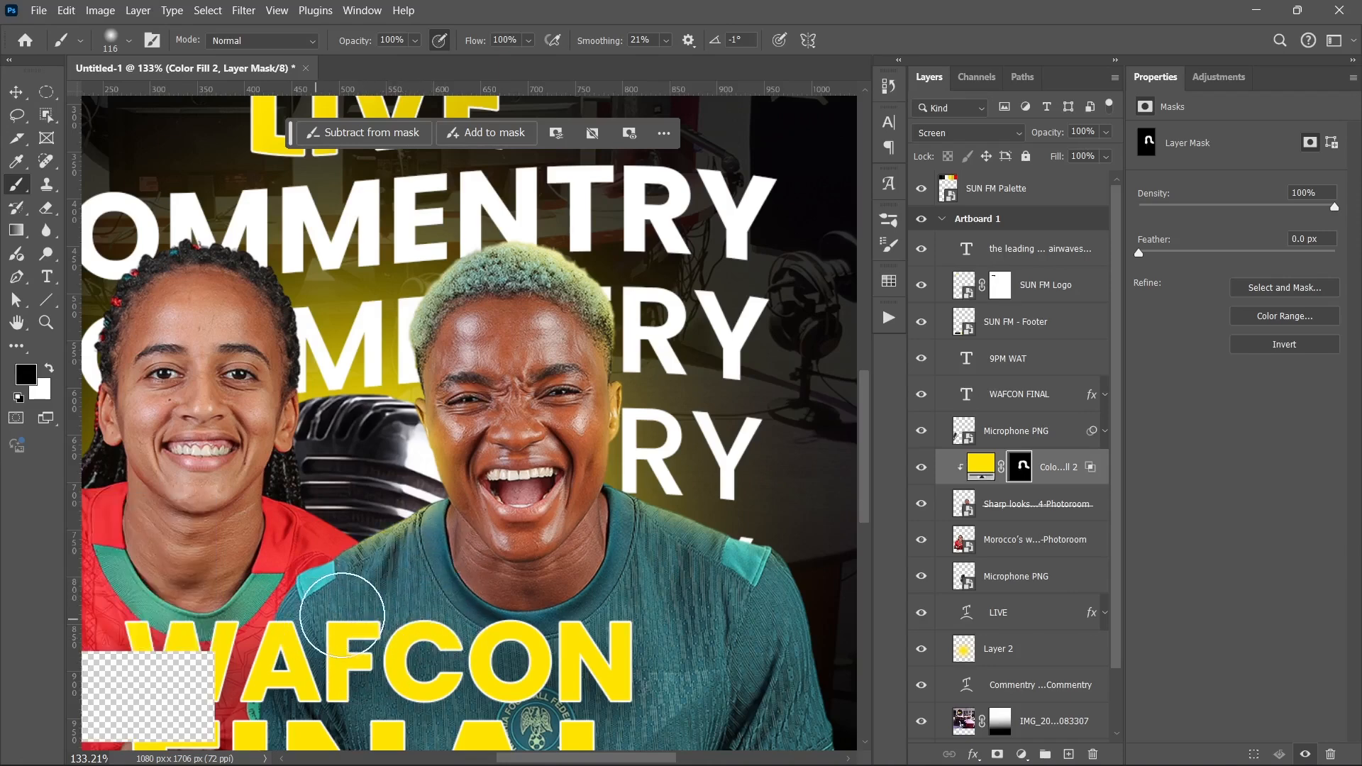
key(x)
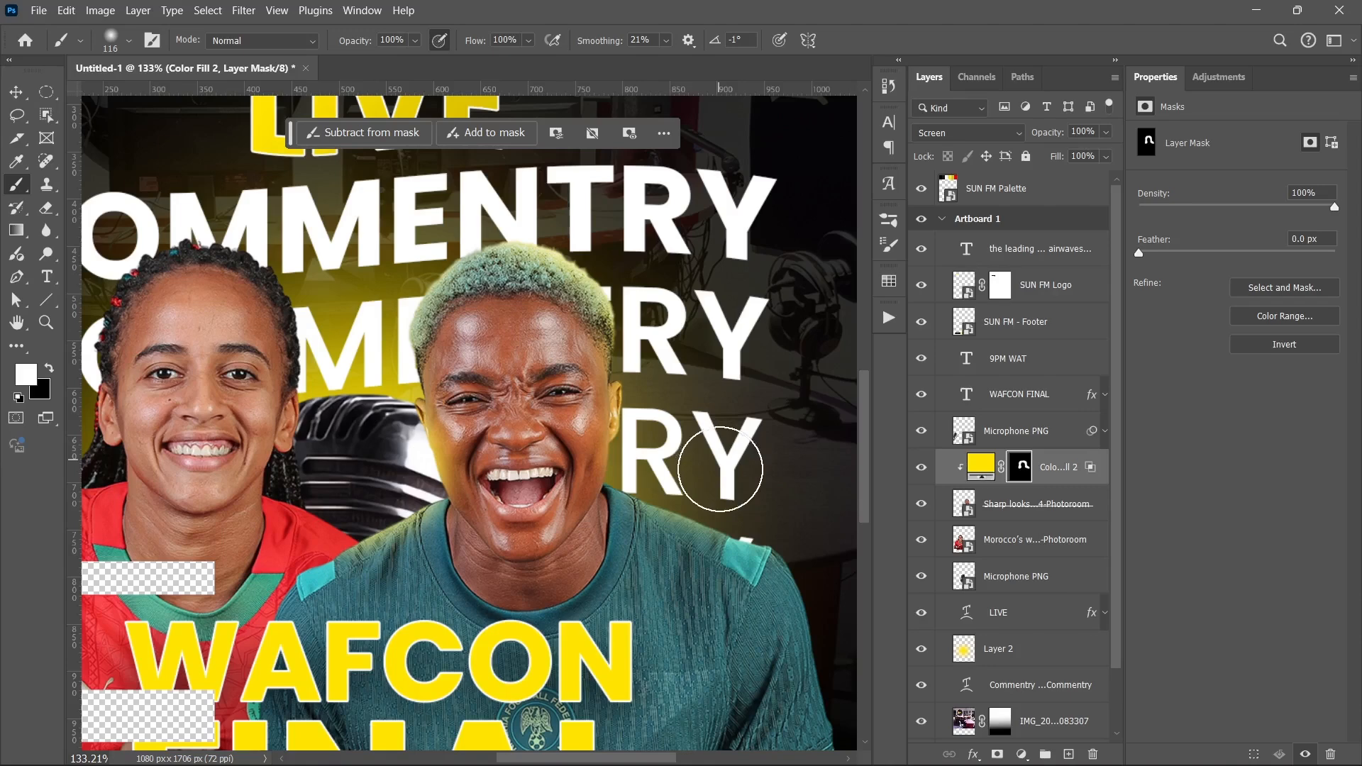
key(x)
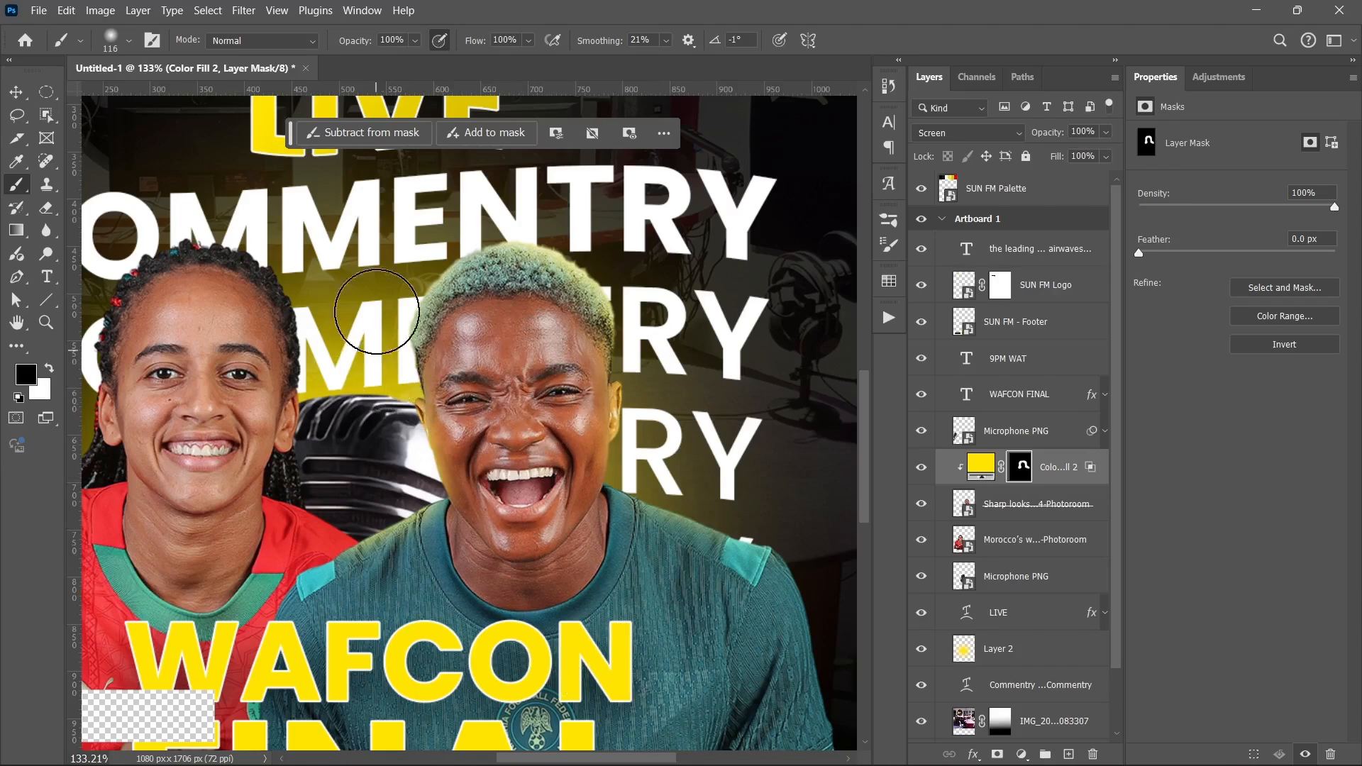
key(x)
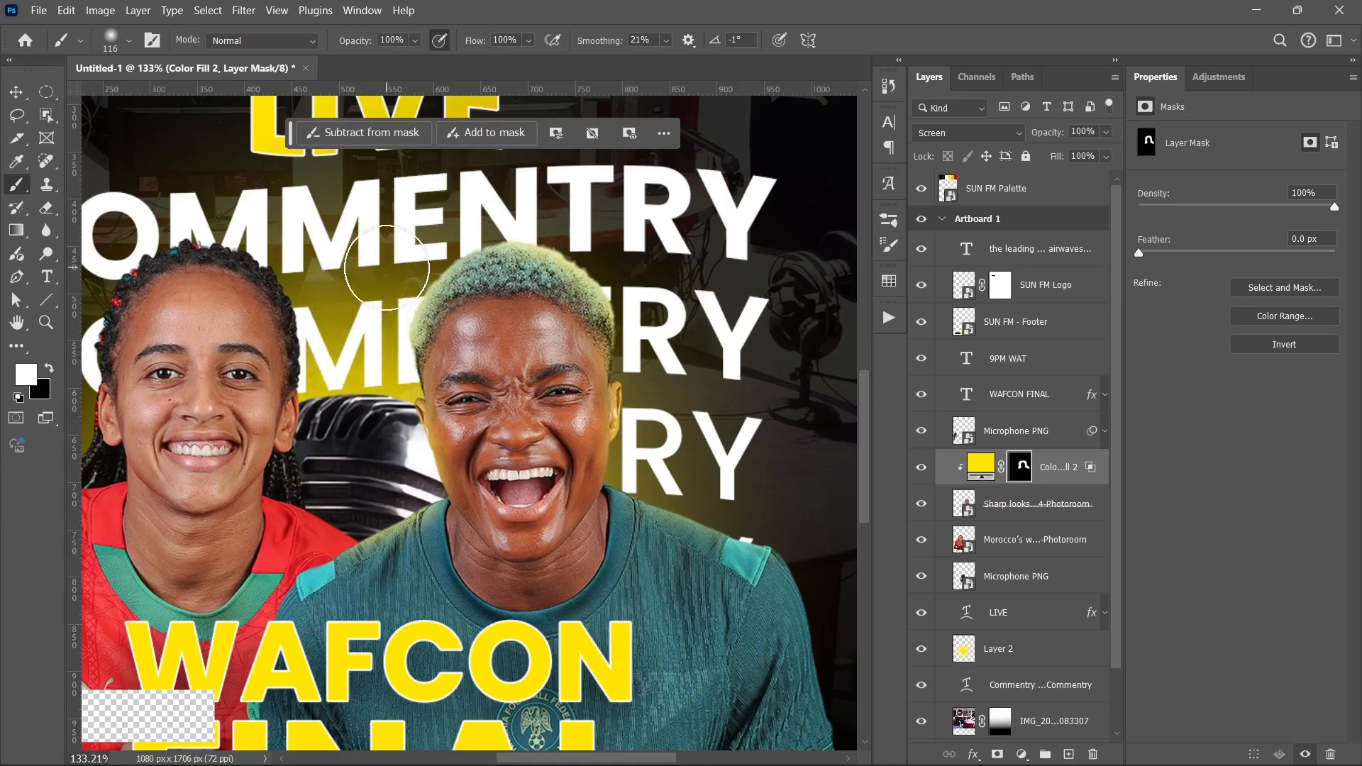
Step: Reduce the fill of the green-jersey player's yellow rim-light layer to 61%
scroll(473, 405, down, 1)
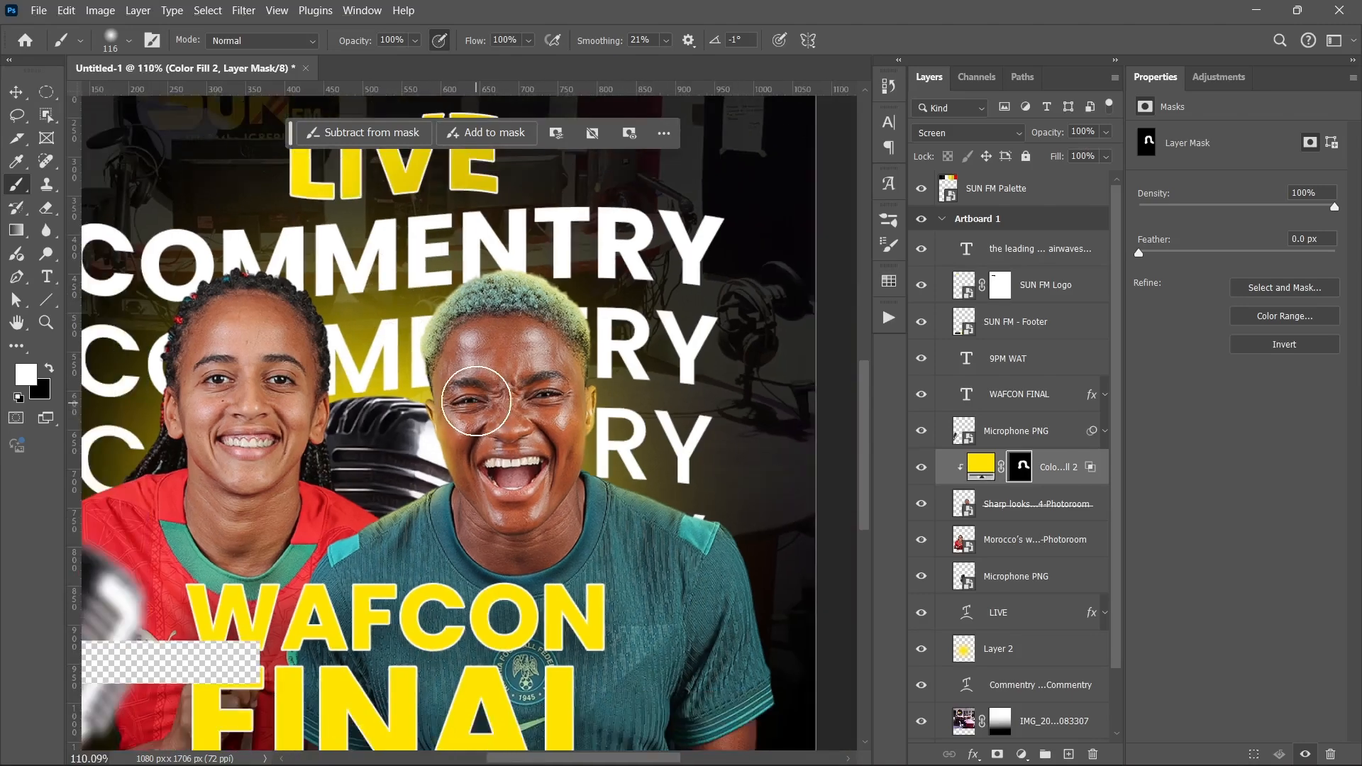
scroll(585, 415, down, 1)
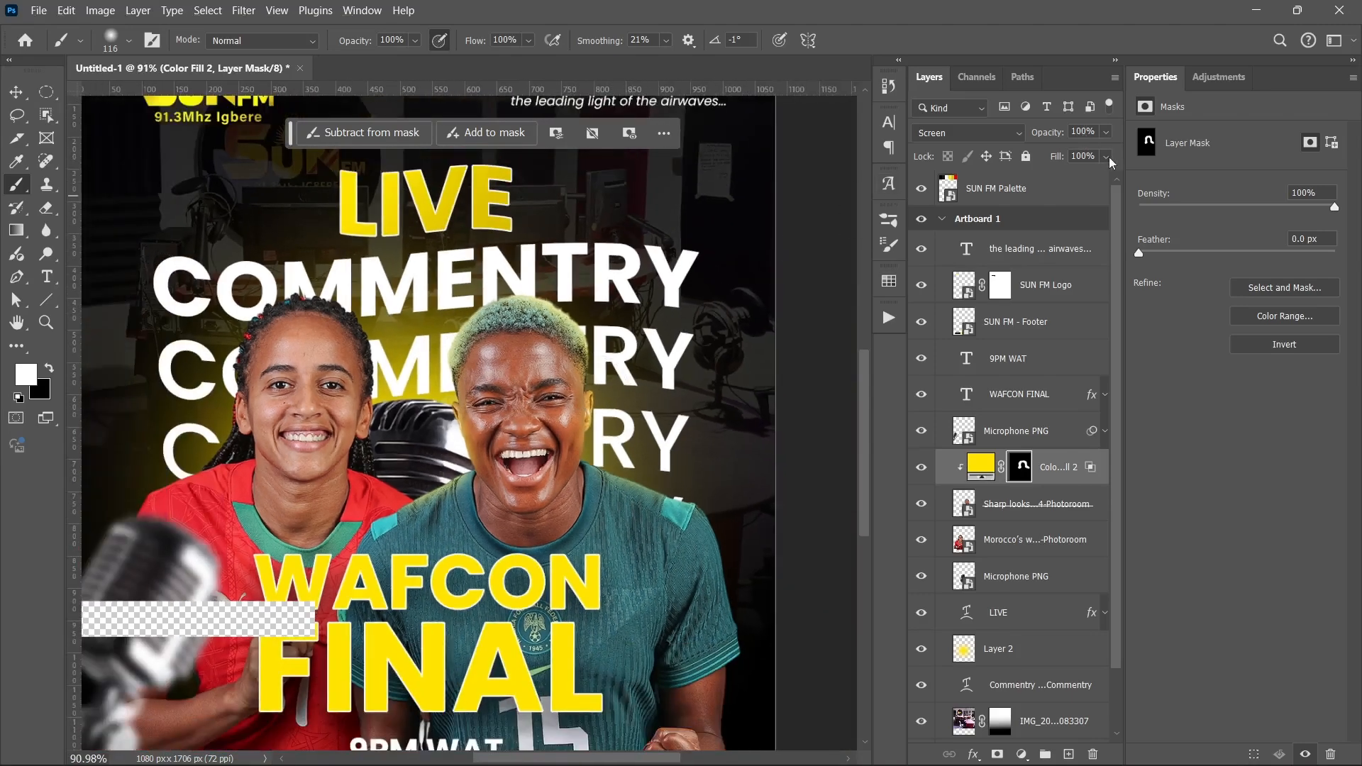
drag(1072, 179, 1077, 180)
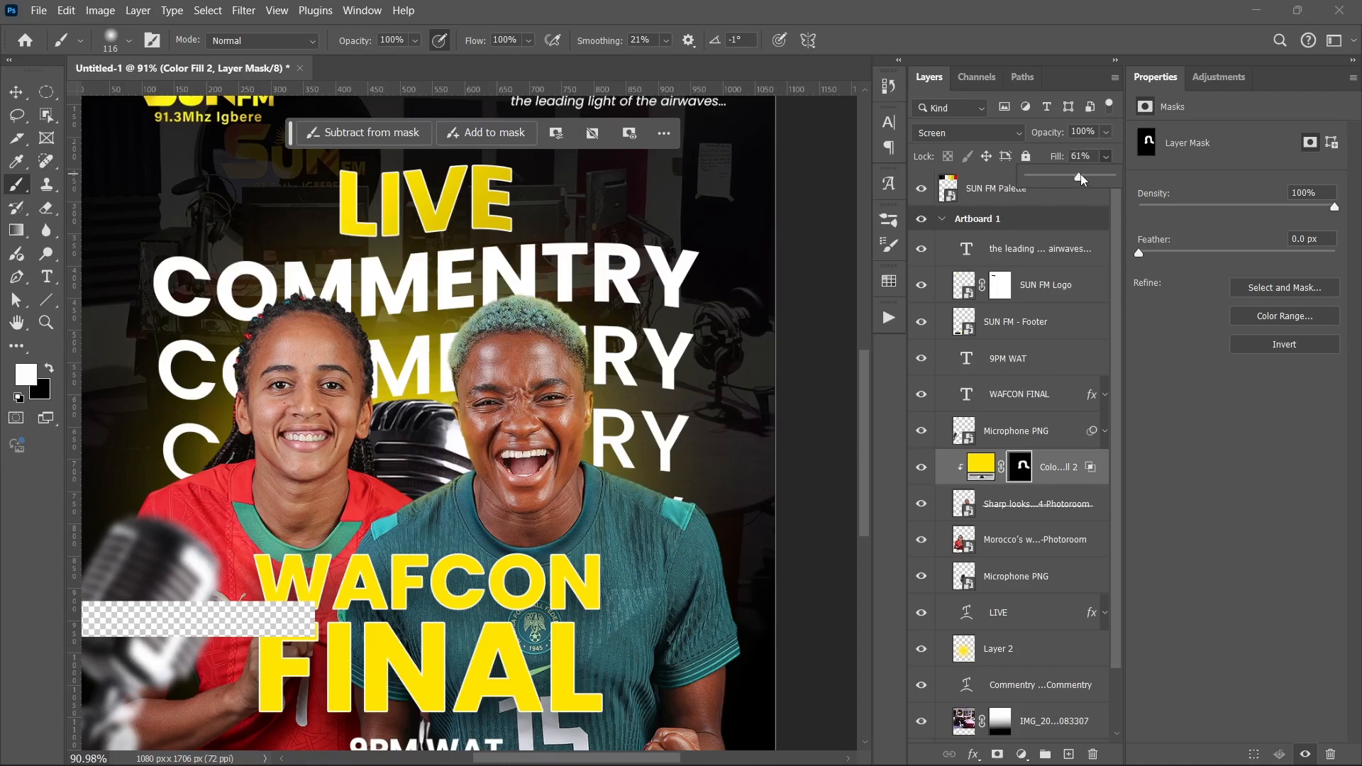
Step: Add a #ffe500 Solid Color fill above the blurred foreground microphone, set it to Screen, and clip it to the microphone
click(1043, 424)
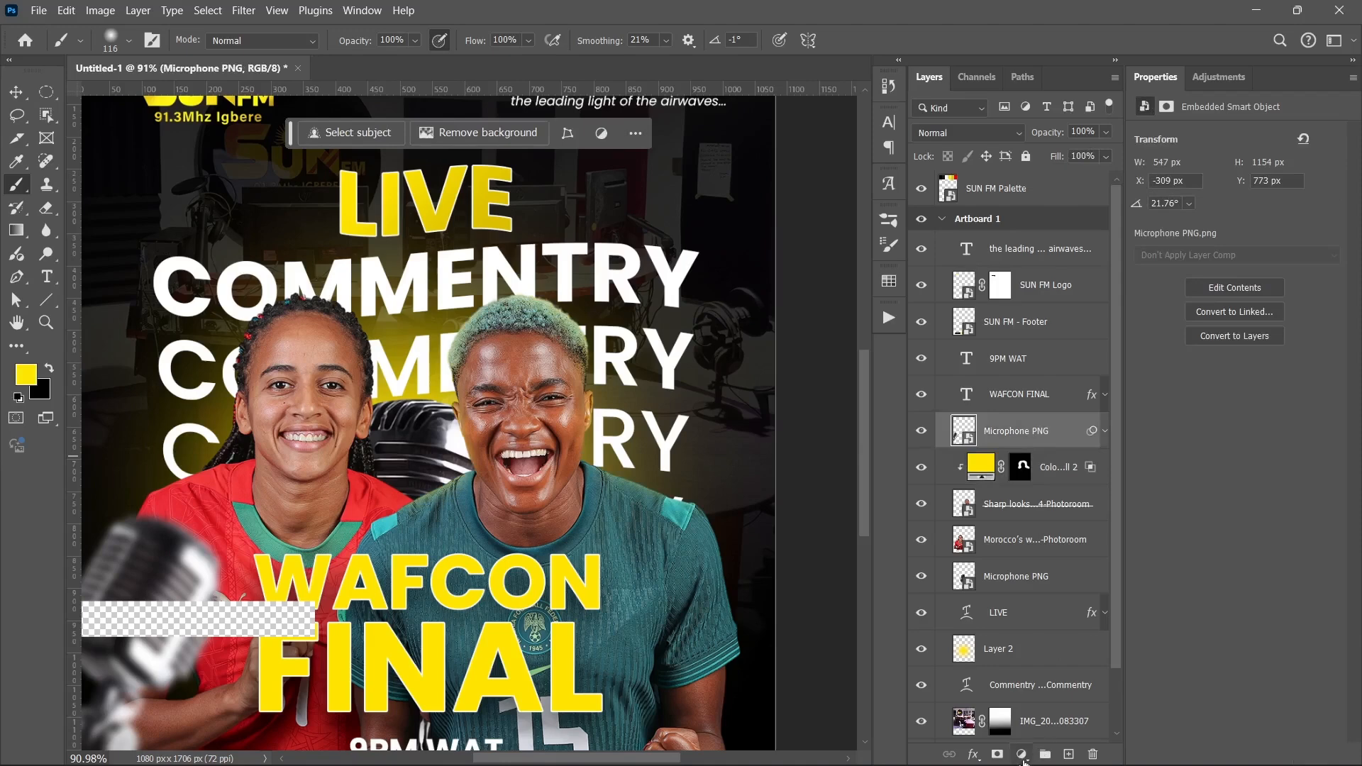
click(1021, 755)
click(1054, 448)
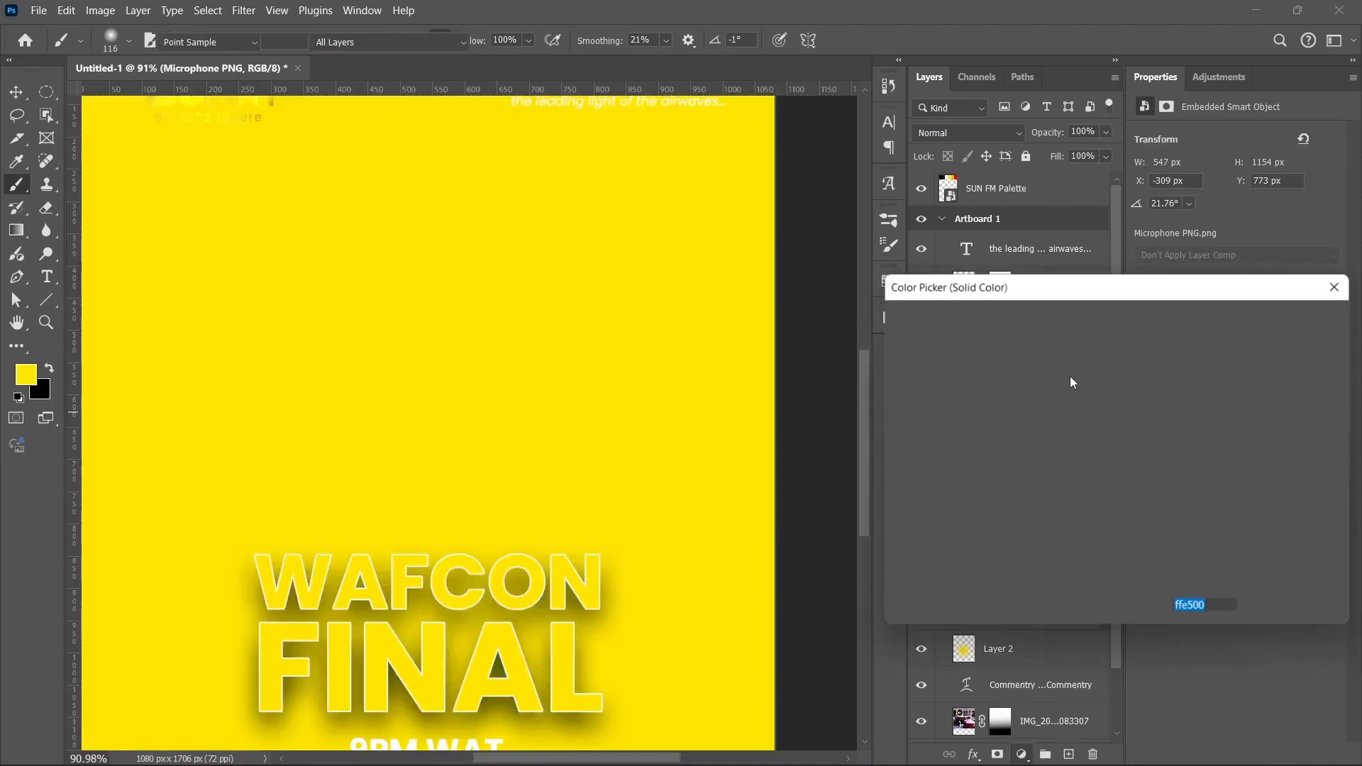
click(1291, 317)
click(1006, 134)
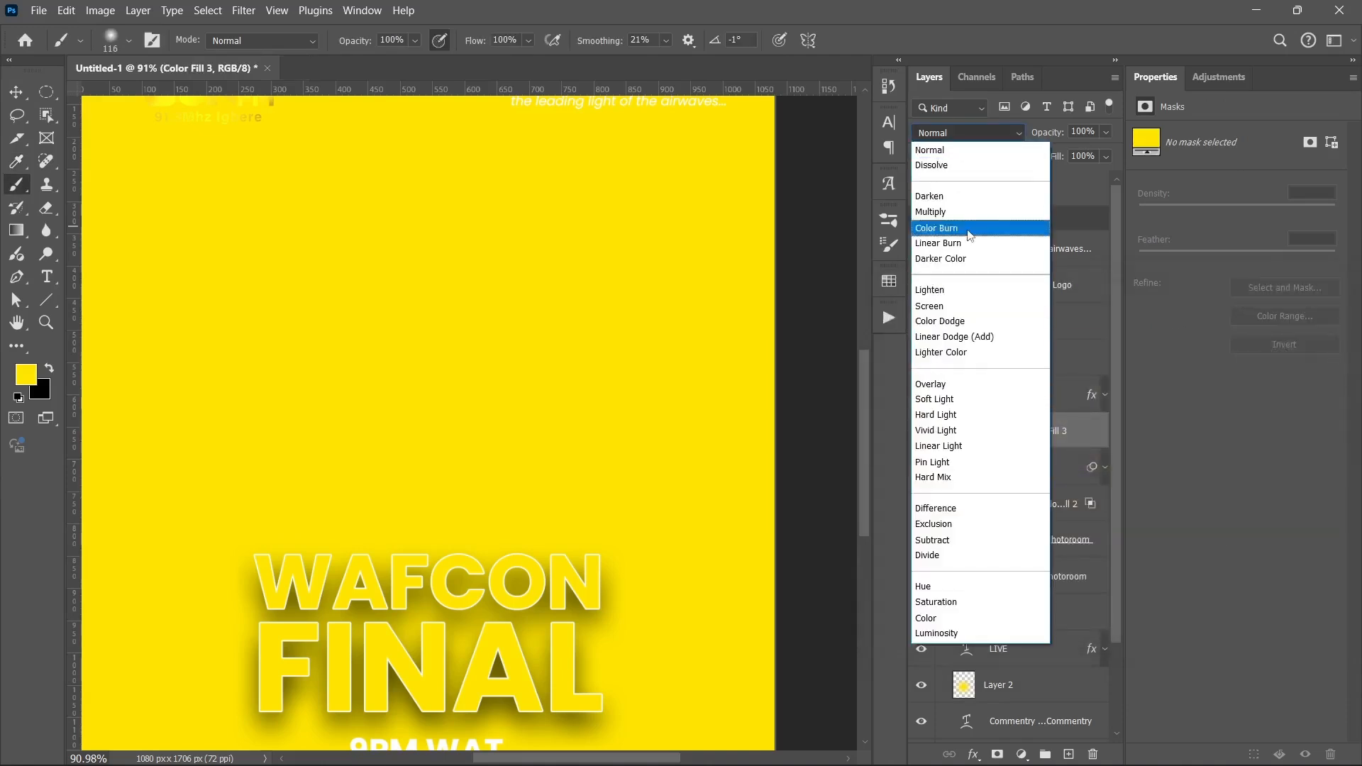
click(951, 306)
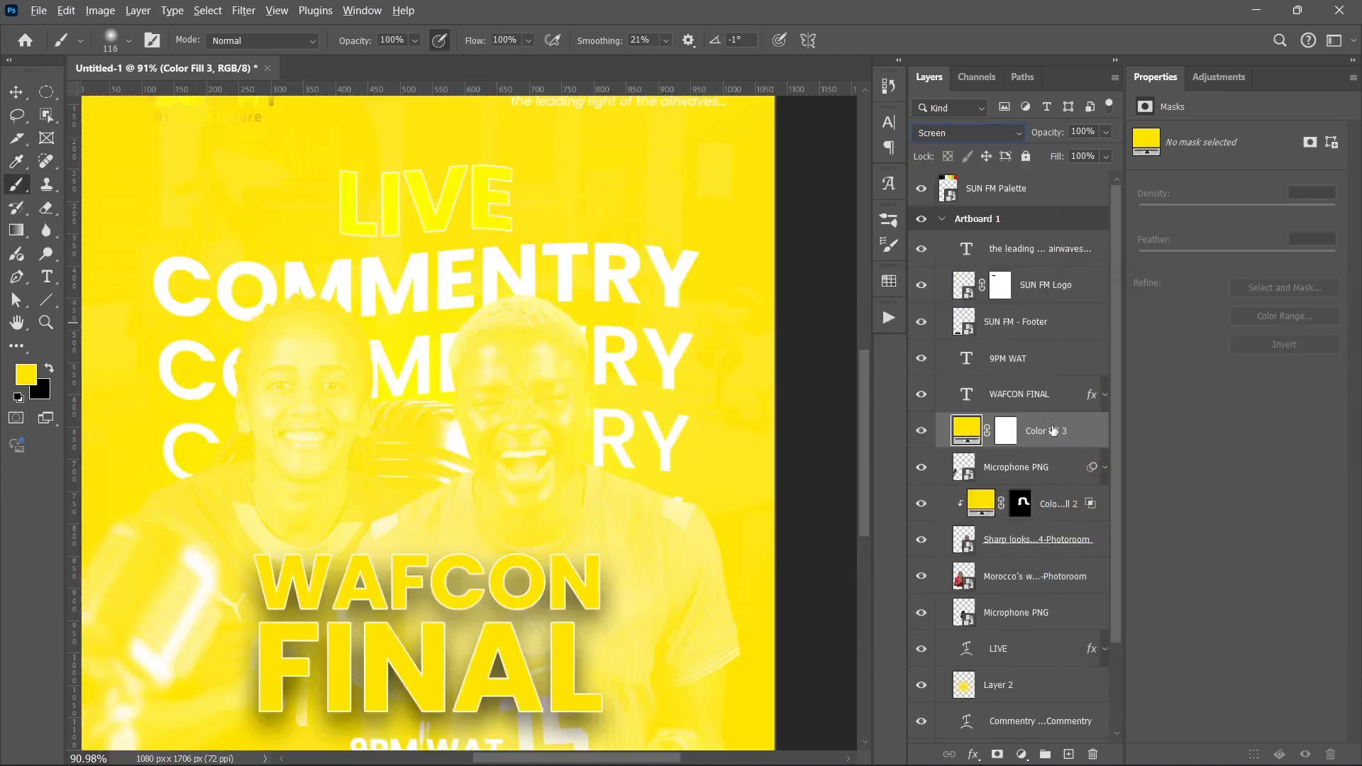
key(ctrl+0)
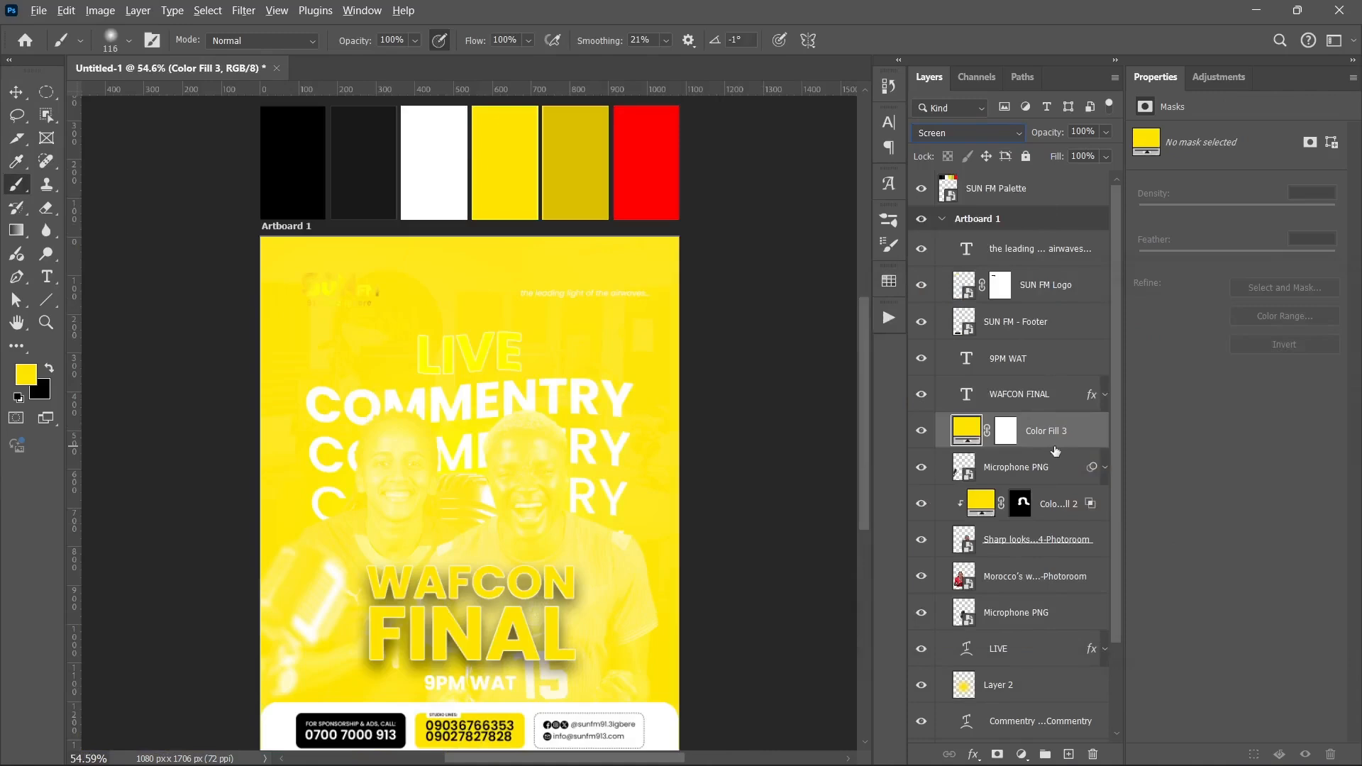
alt+click(1058, 444)
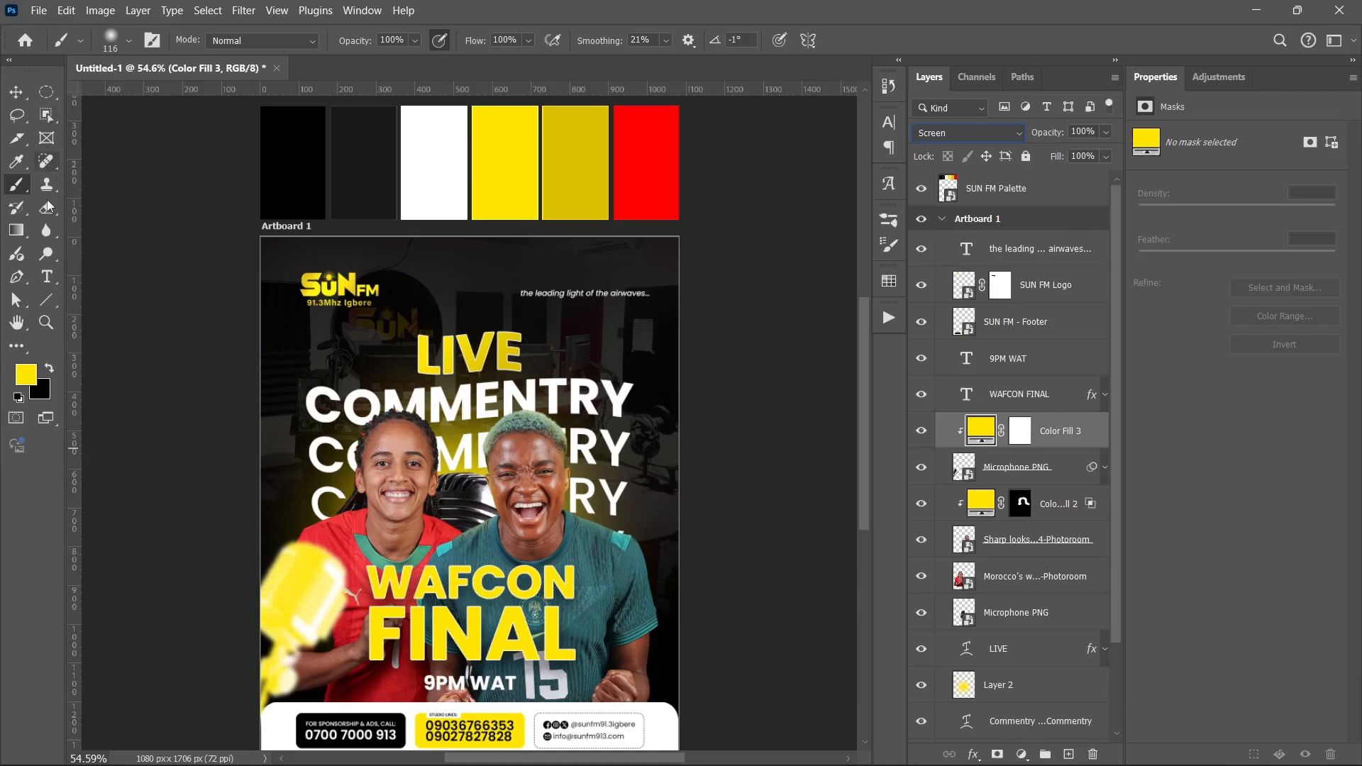
Step: Hide the microphone's yellow fill by filling its layer mask with black
click(1021, 438)
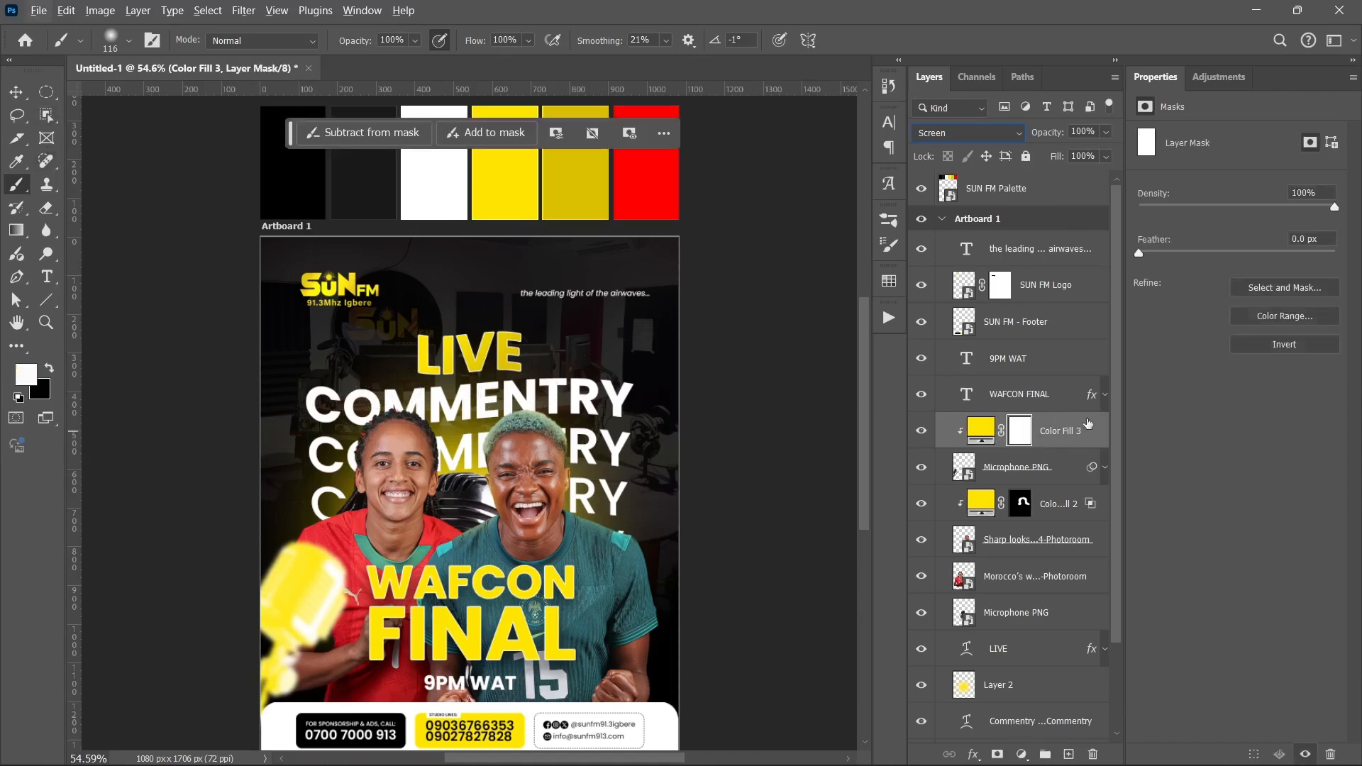
click(980, 429)
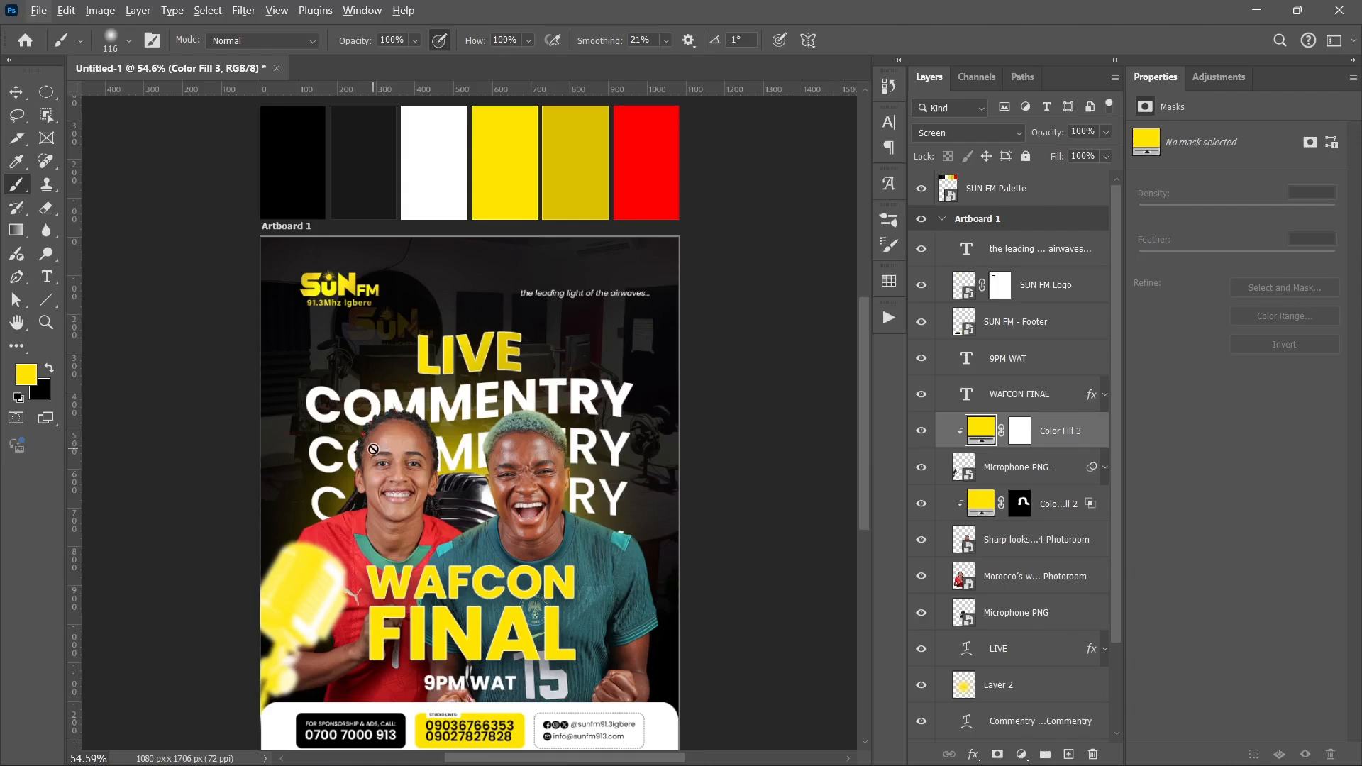
scroll(373, 449, up, 5)
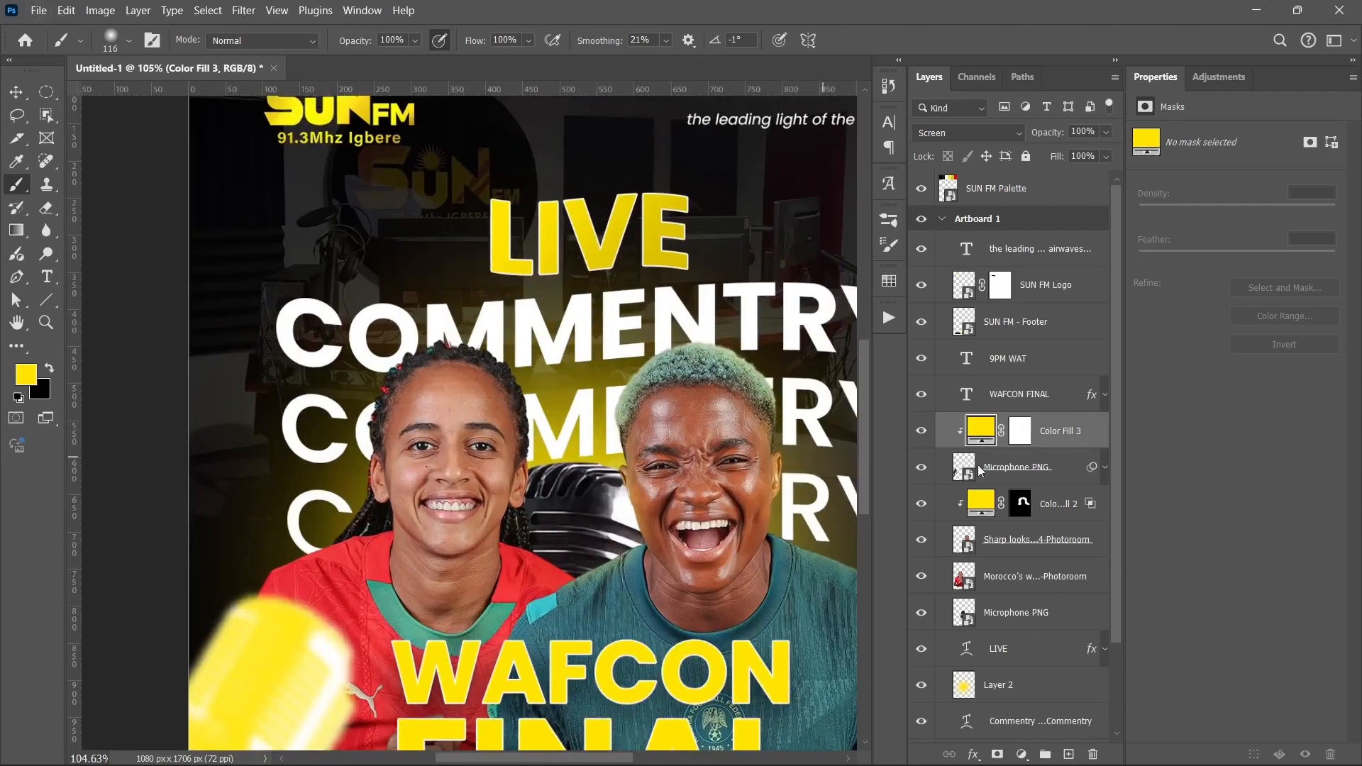
click(1021, 433)
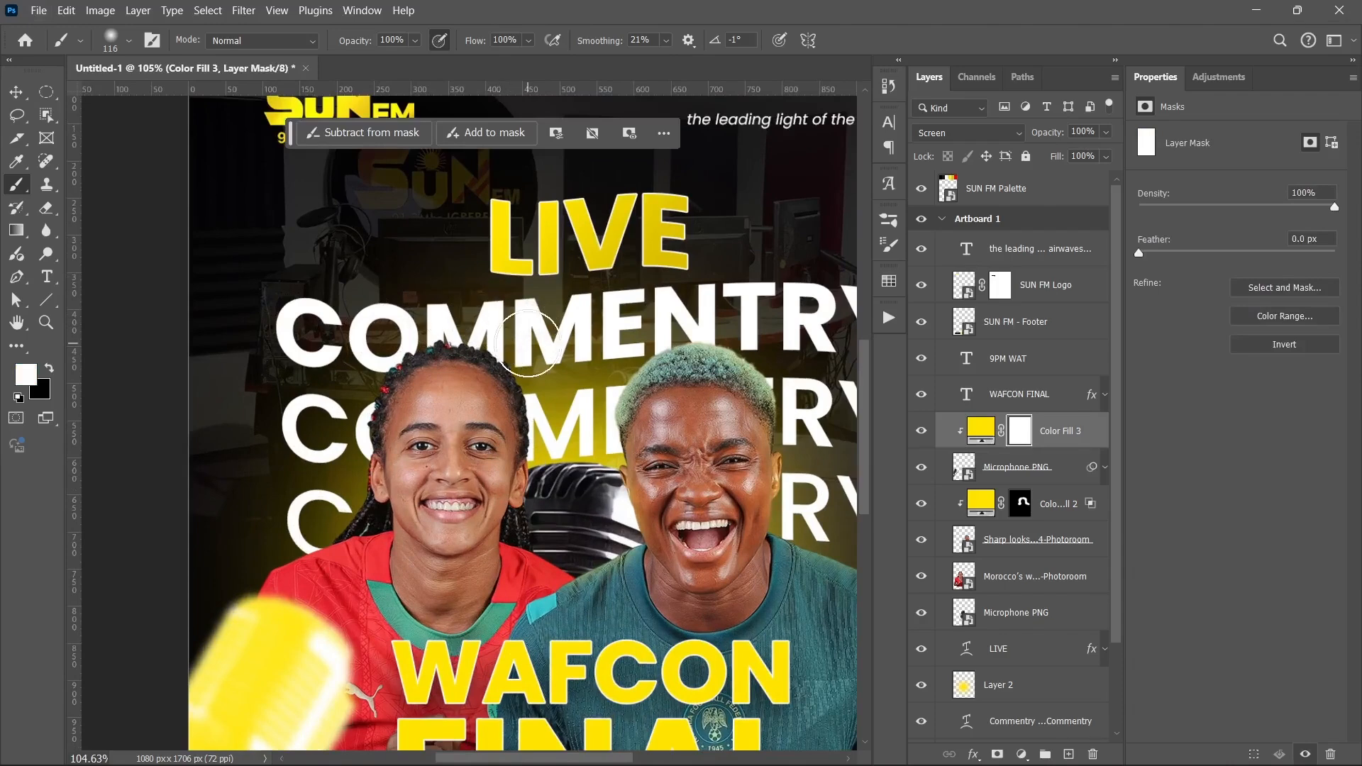
key(x)
mouse_move(524, 343)
mouse_down()
mouse_move(452, 314)
mouse_move(483, 315)
mouse_move(544, 361)
mouse_move(505, 331)
mouse_up()
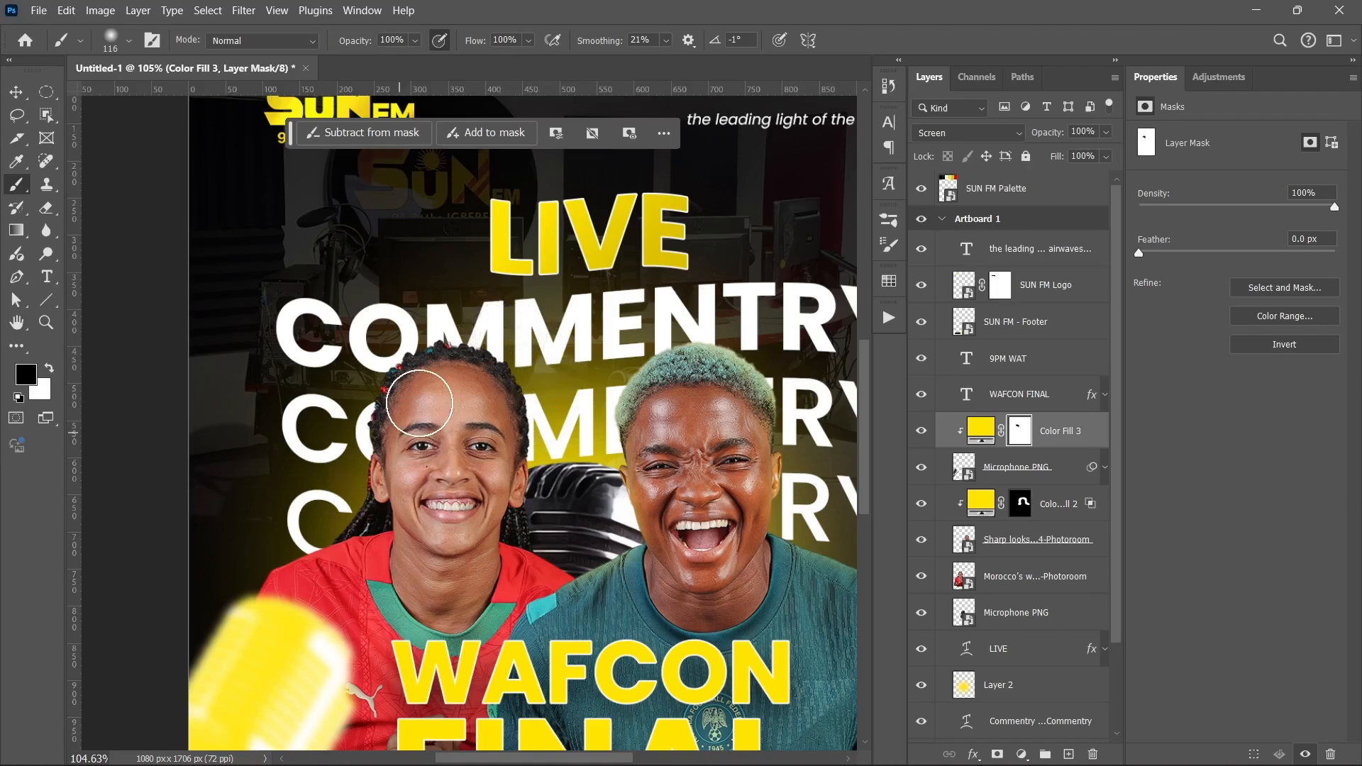
drag(439, 393, 447, 390)
key(alt+BackSpace)
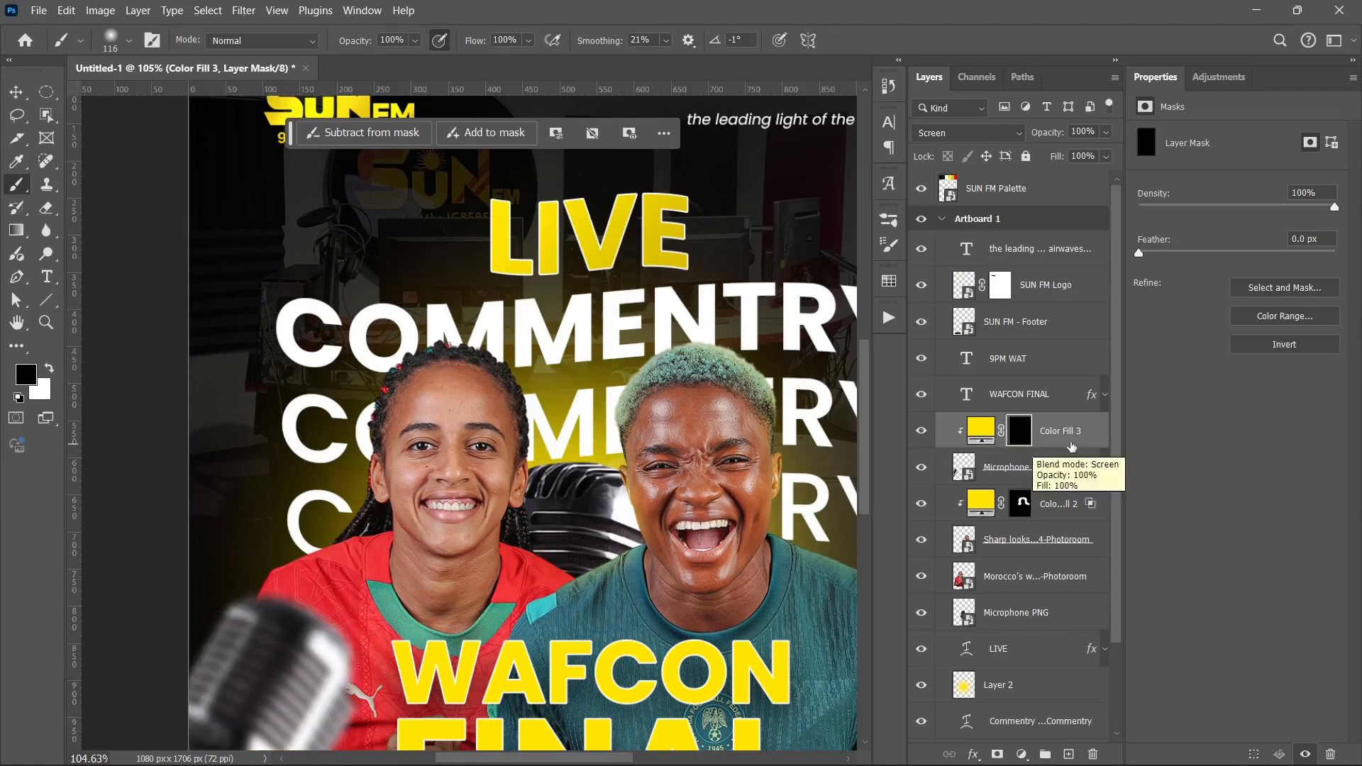
Step: Move the yellow fill directly above the red-jersey player, clip it to that layer, and fill its mask with white
drag(1070, 441, 1043, 550)
alt+click(1045, 556)
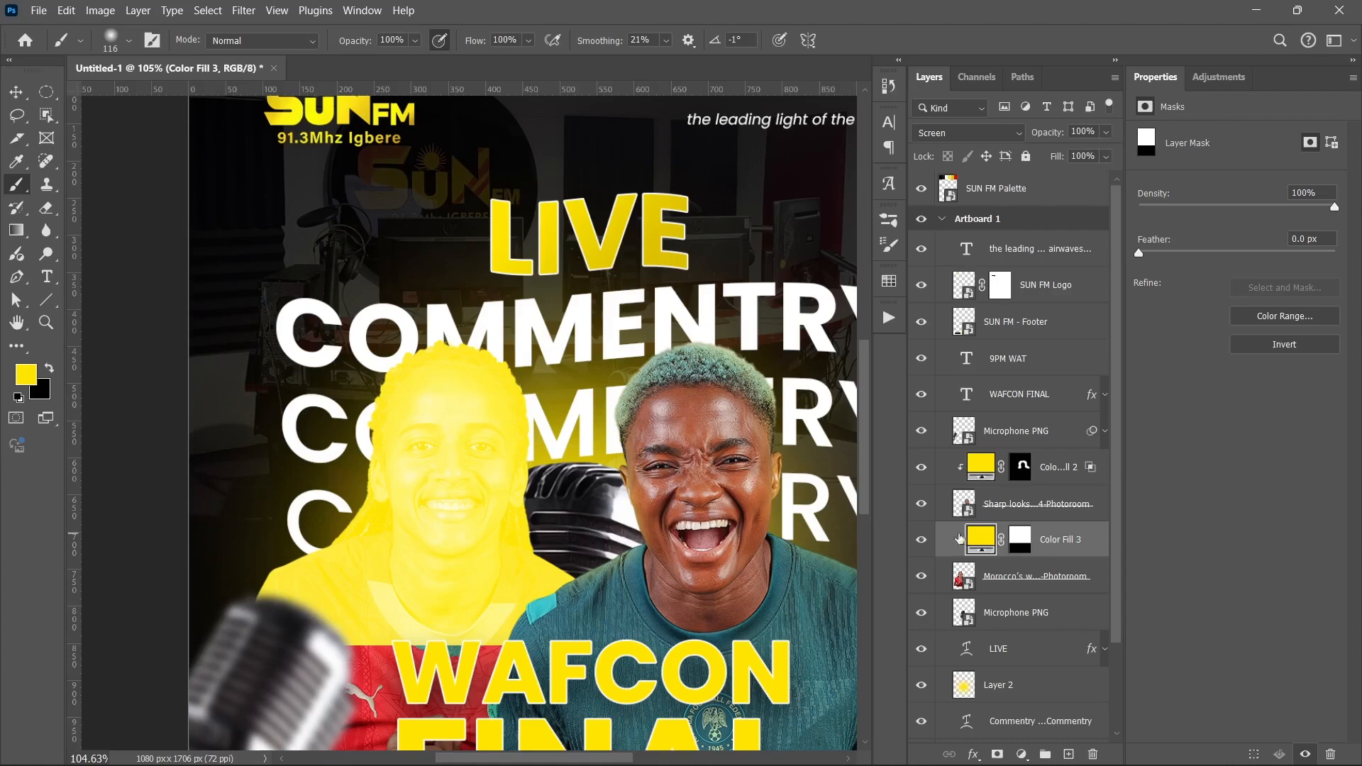
click(1026, 540)
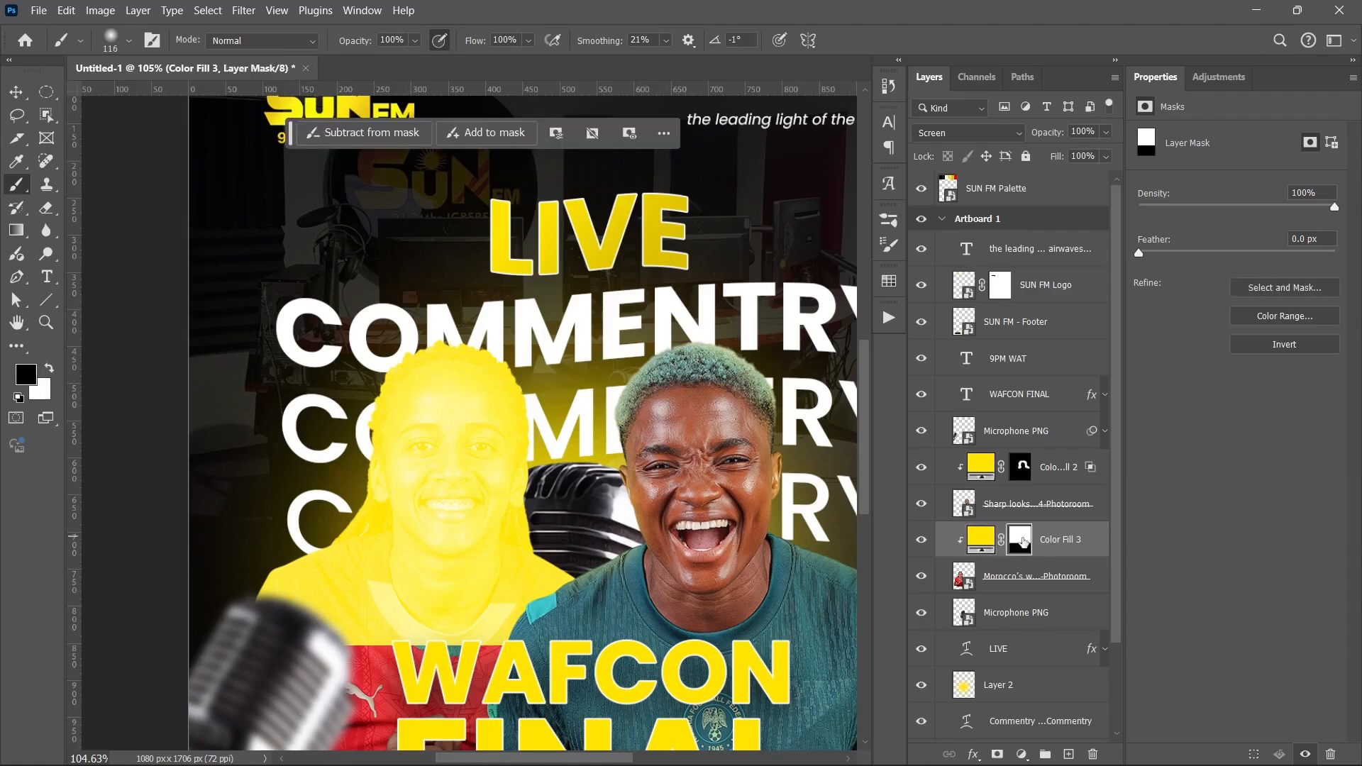
key(ctrl+BackSpace)
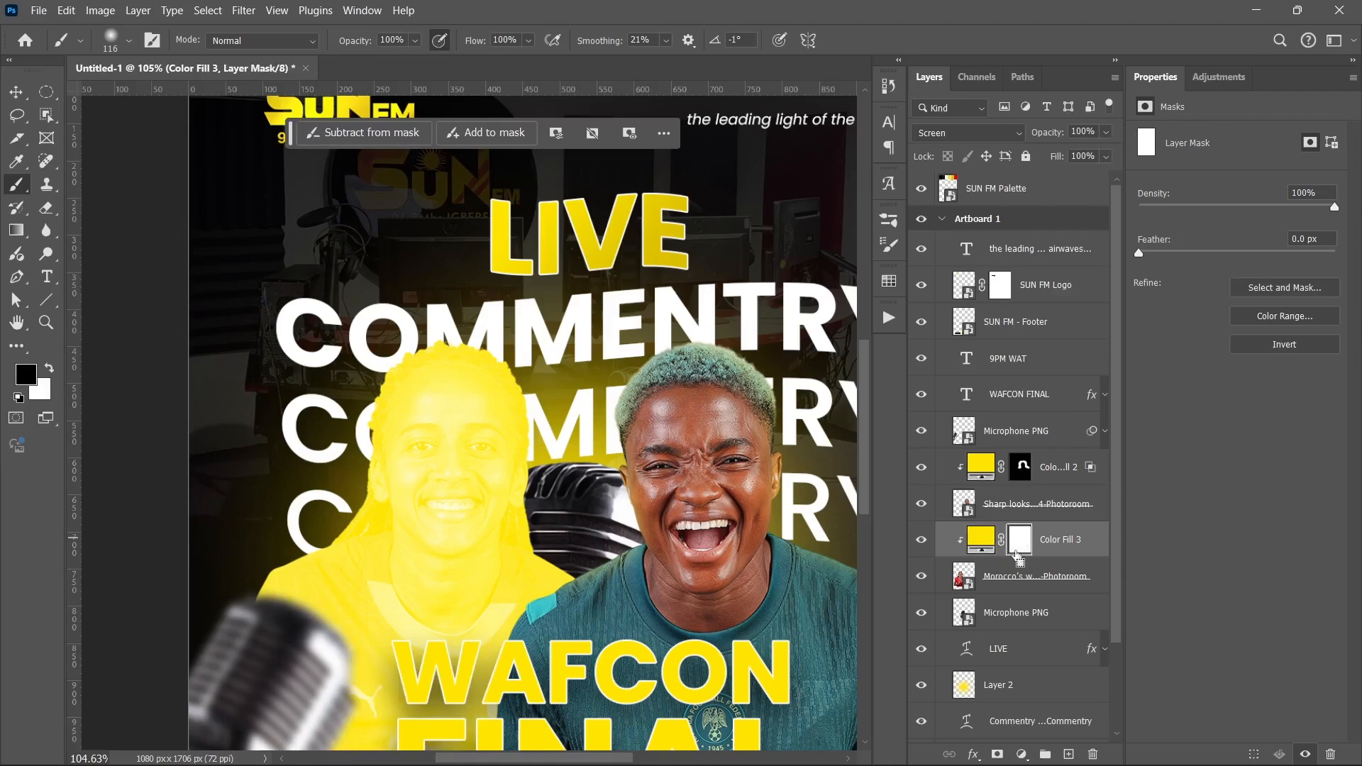
Step: Bring the misplaced yellow fill to the top of the layer stack and delete it together with its mask
key(ctrl+shift+])
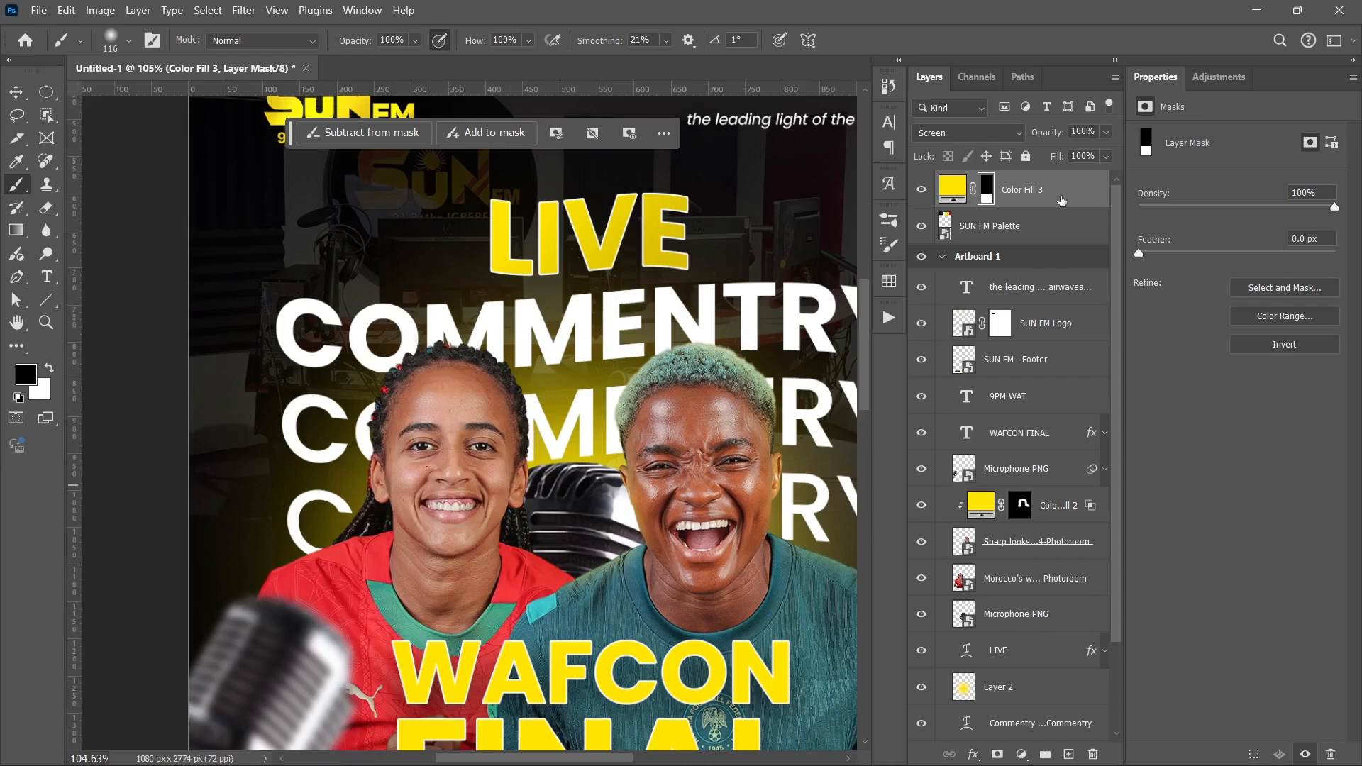
key(Delete)
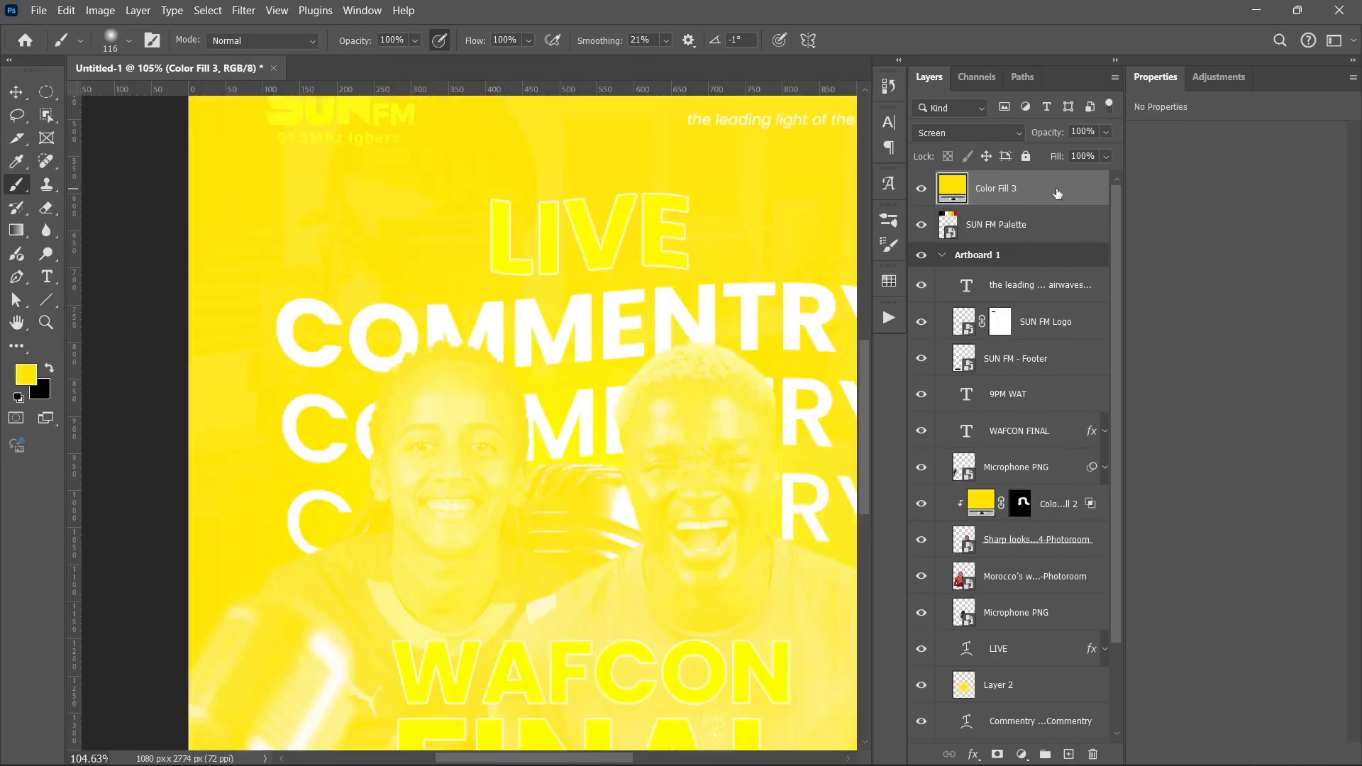
key(Delete)
Step: Add a #ffe500 Solid Color fill above the red-jersey player, clip it to the player, and set its blend mode to Screen
click(1009, 547)
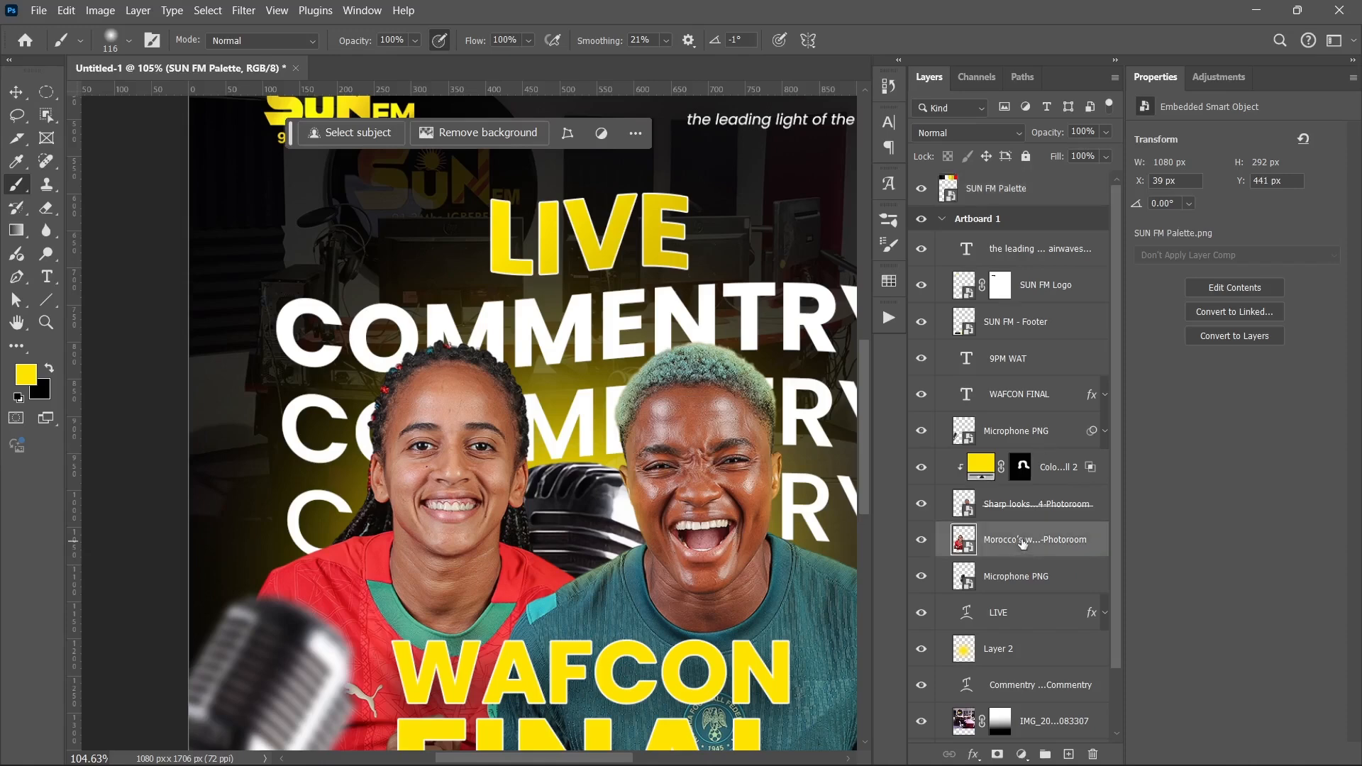
click(1021, 754)
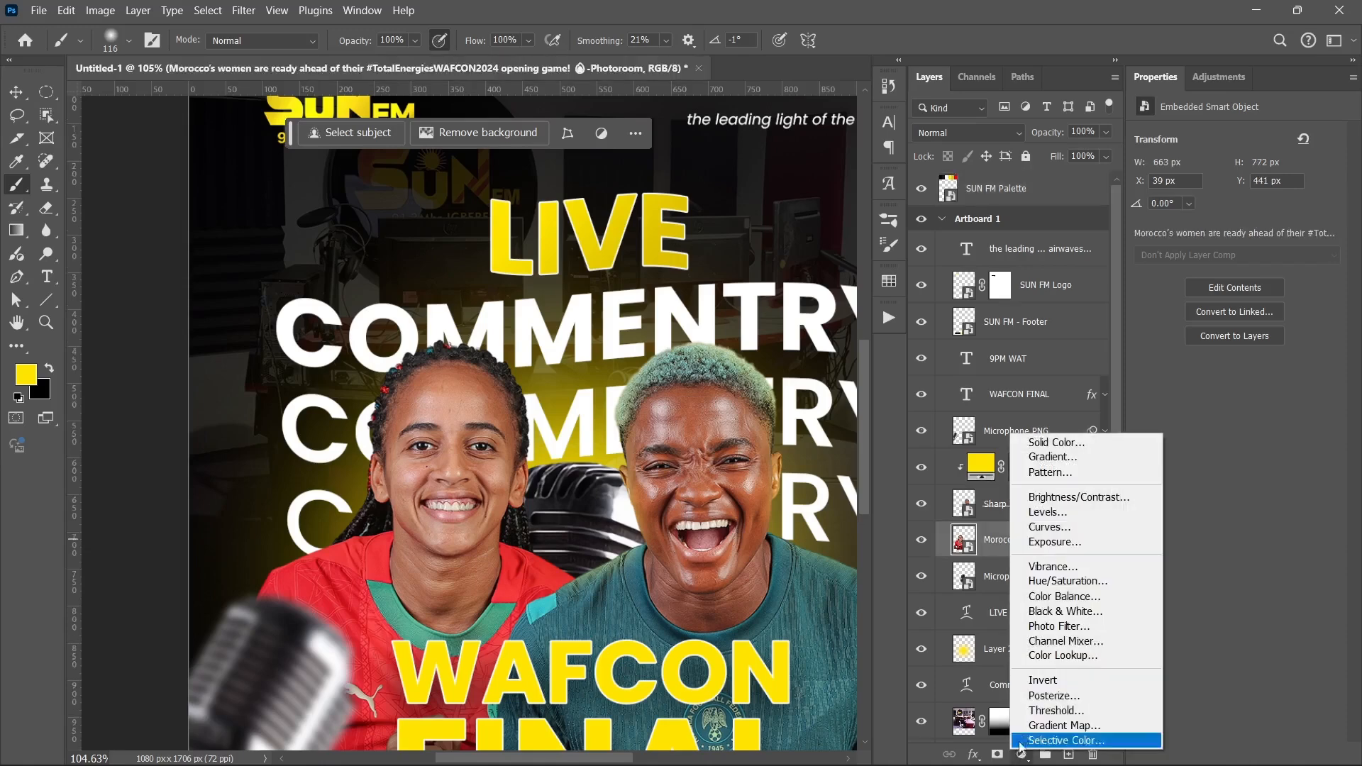
click(1045, 447)
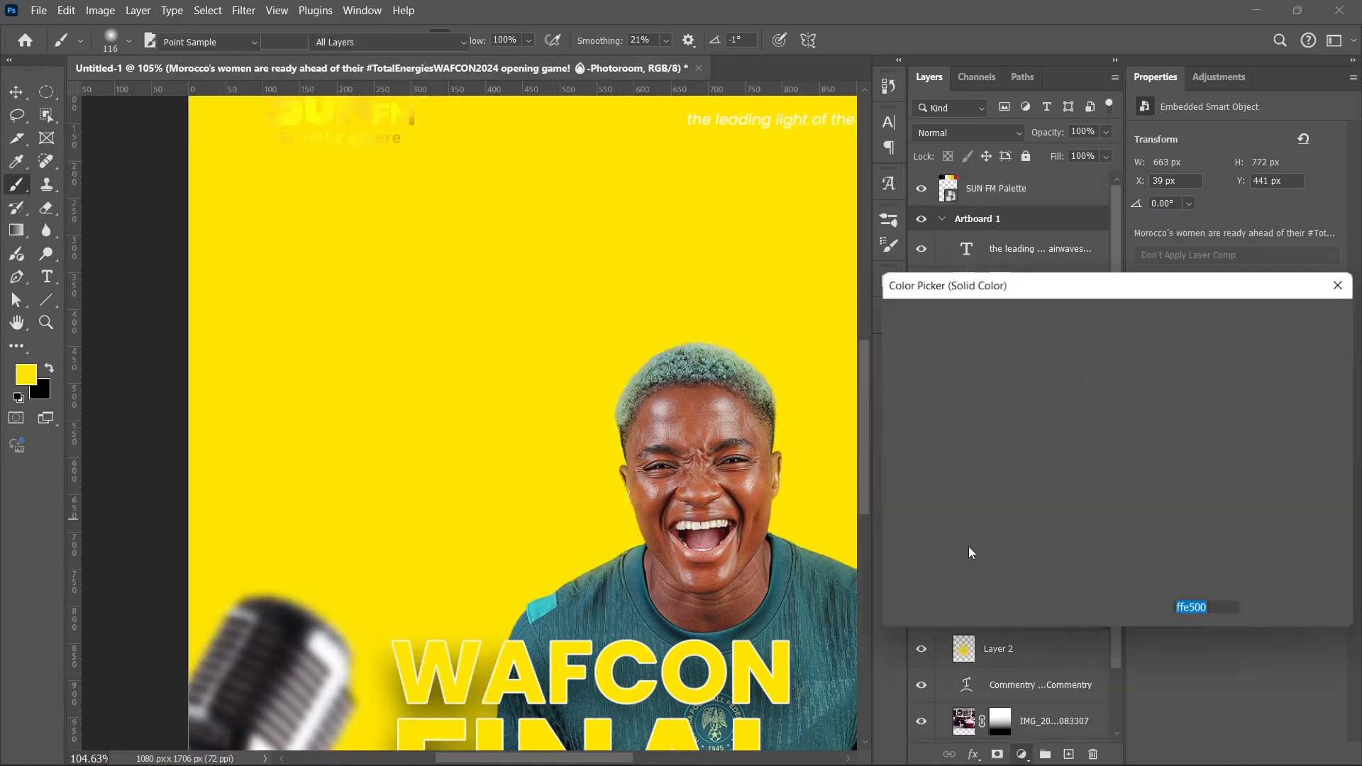
key(Return)
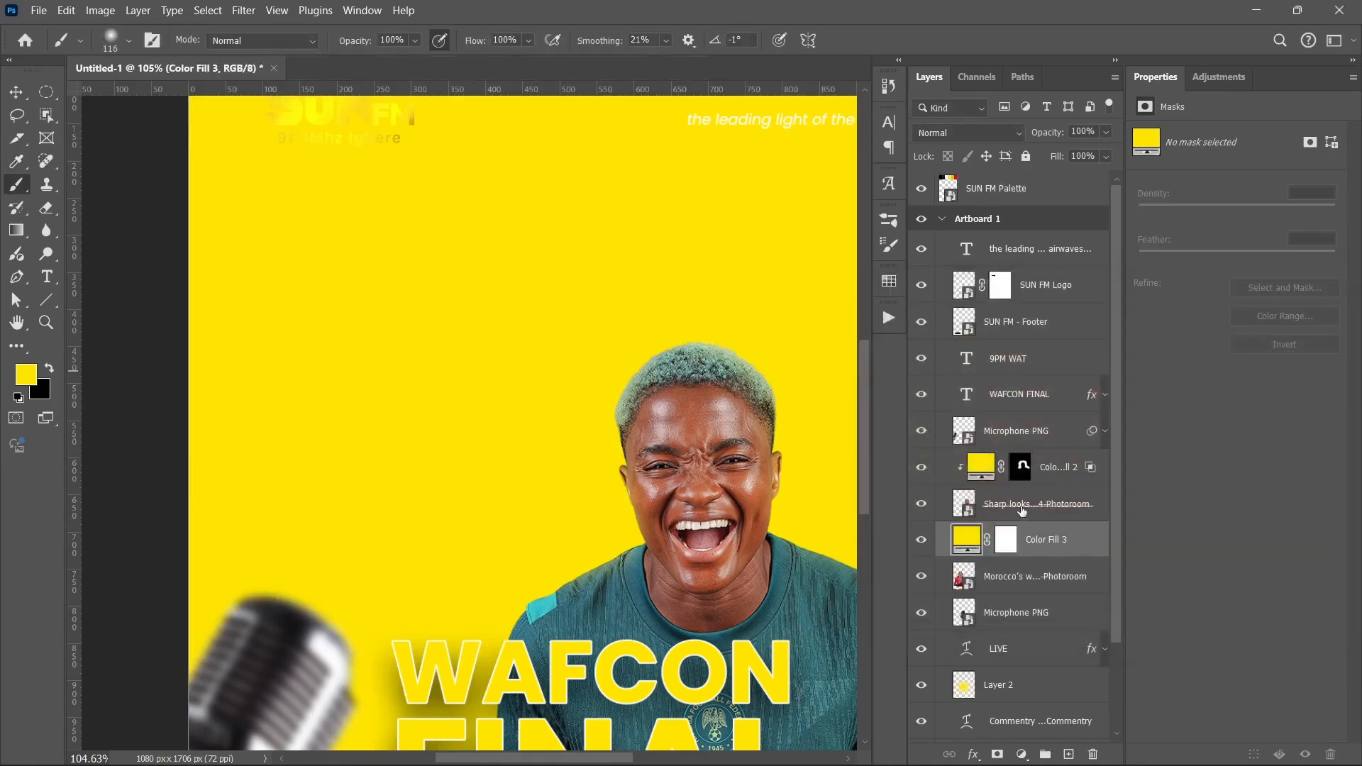
alt+click(1037, 553)
click(949, 133)
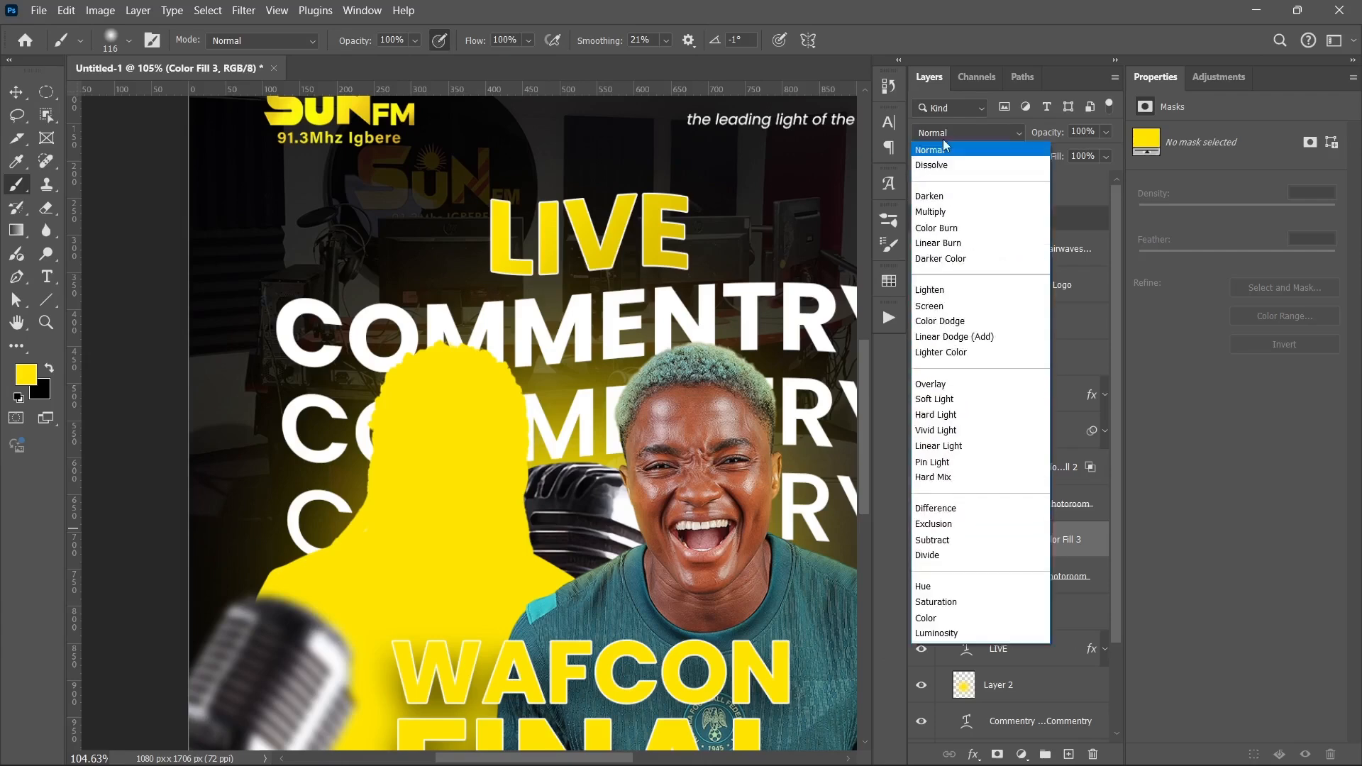
click(944, 295)
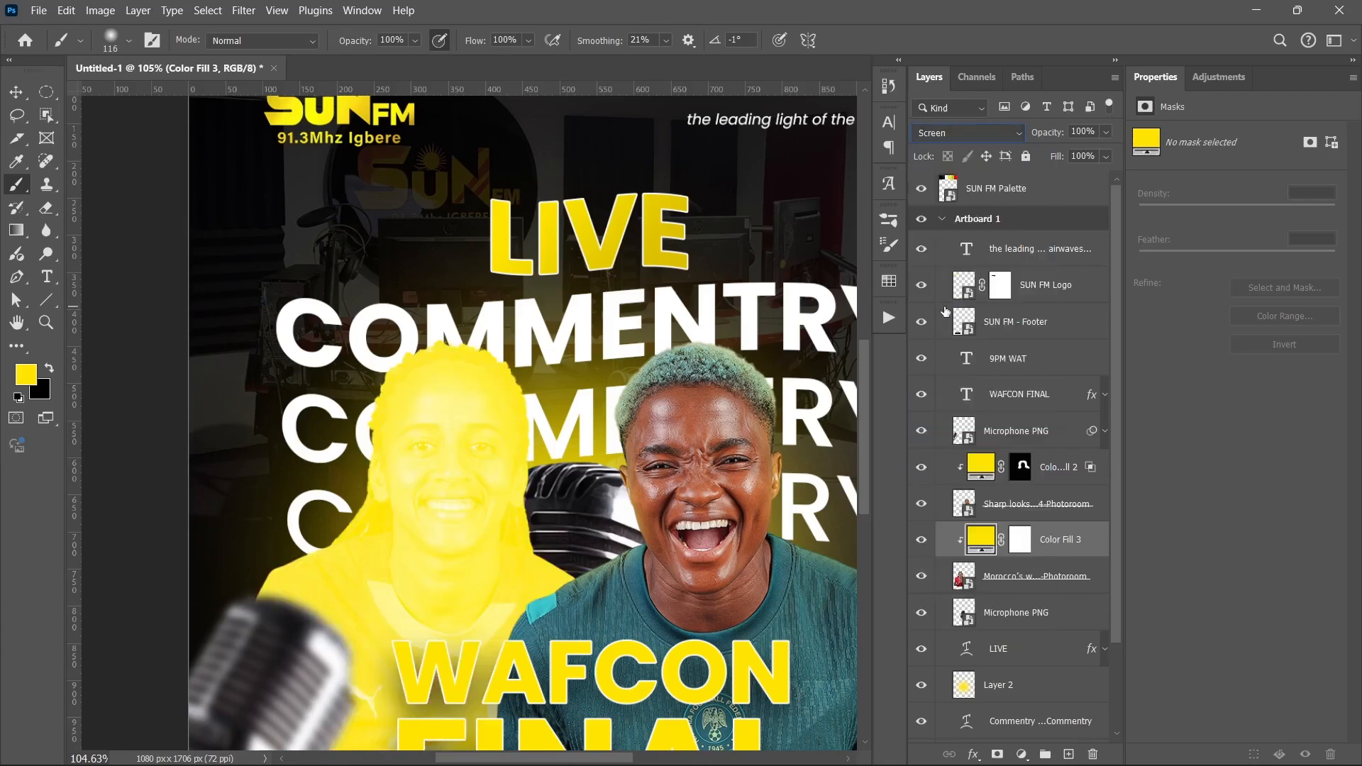
Step: Fill the layer mask of the red-jersey player's yellow fill with black
click(1016, 540)
key(d)
key(alt+BackSpace)
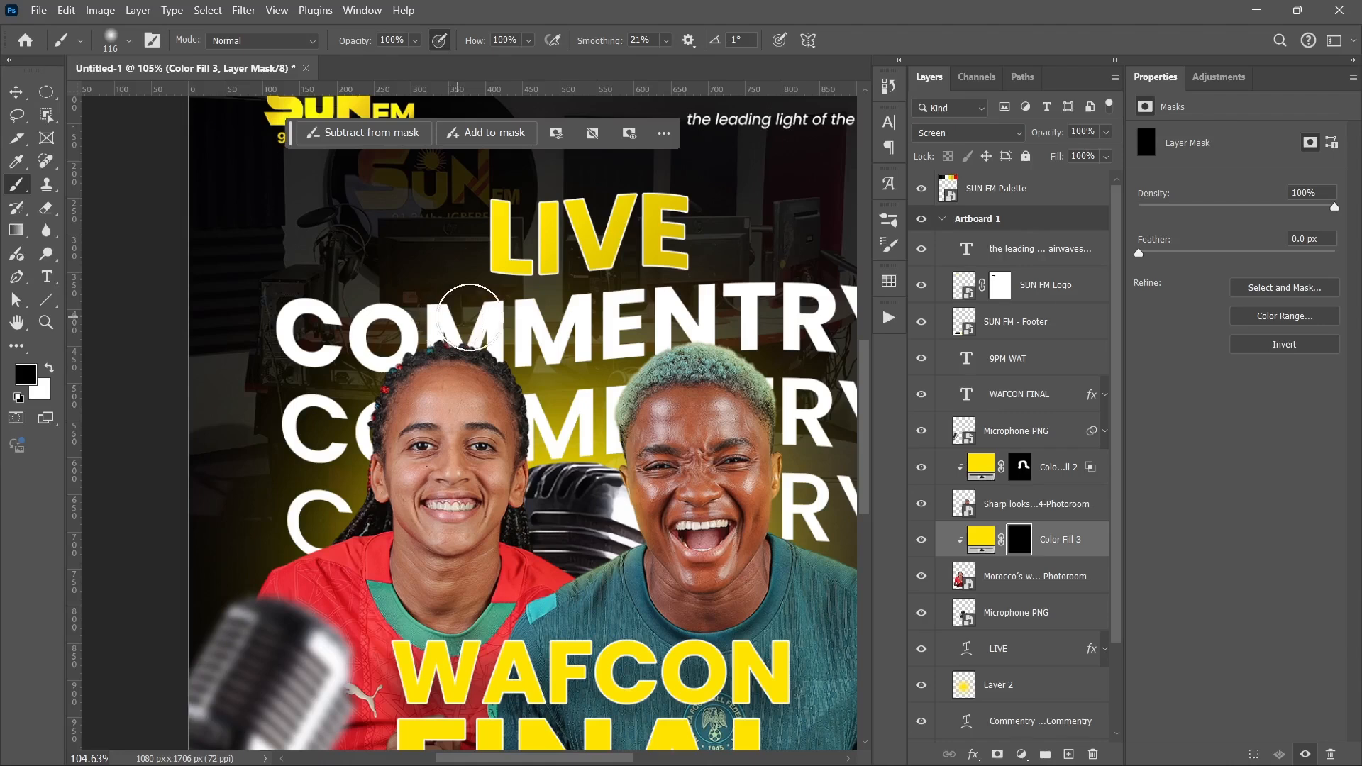
Step: Paint white on the fill's mask to add a yellow rim light along the red-jersey player's hair, braids and face edges
key(x)
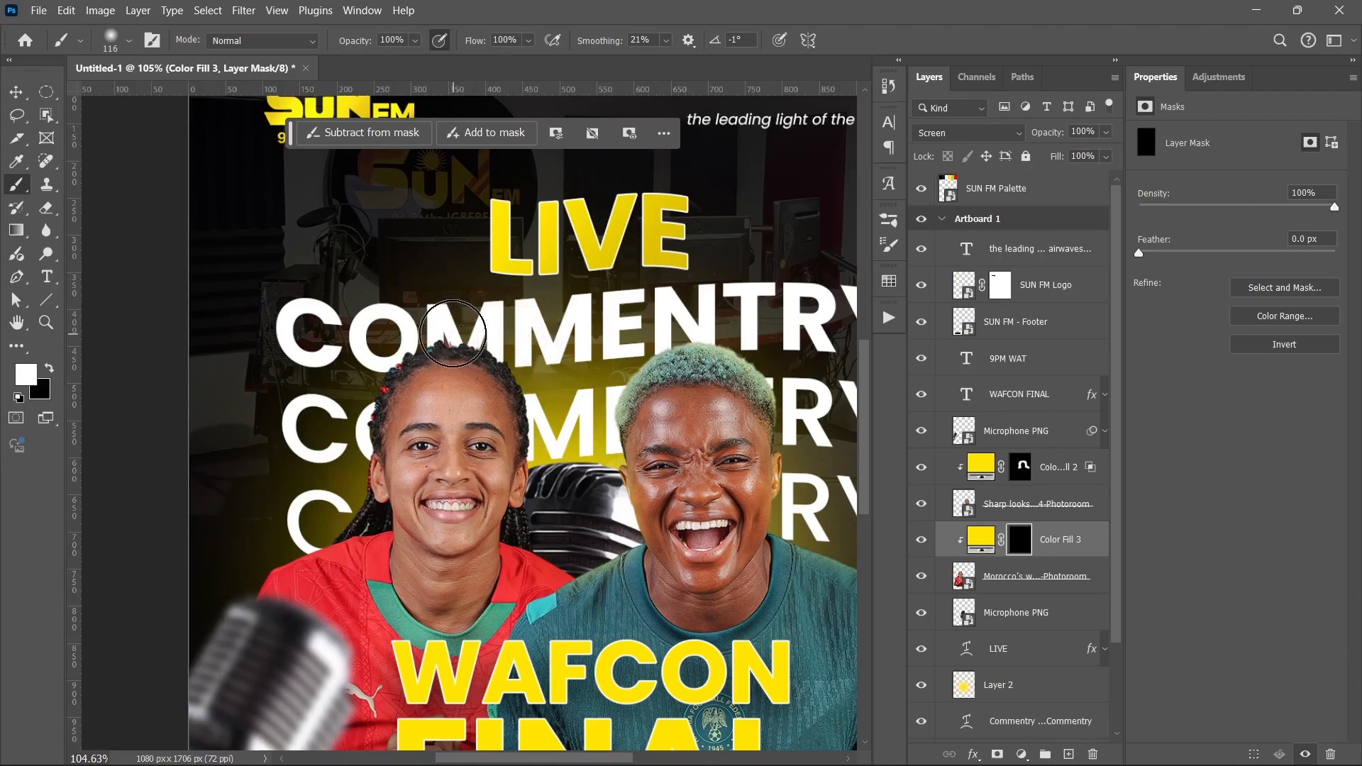
mouse_move(415, 323)
mouse_down()
mouse_move(418, 305)
mouse_move(500, 323)
mouse_up()
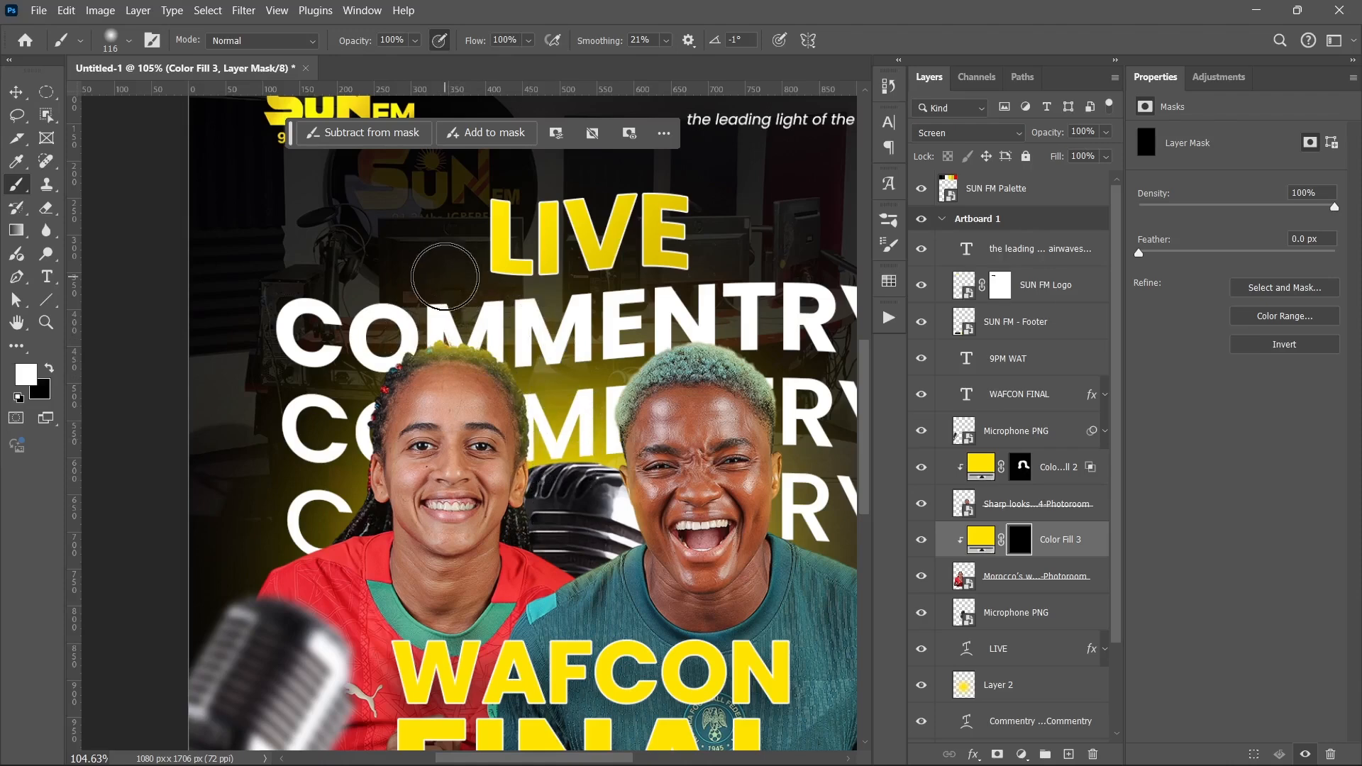
mouse_move(445, 277)
mouse_down()
mouse_move(432, 314)
mouse_move(392, 325)
mouse_move(338, 384)
mouse_move(354, 502)
mouse_up()
drag(551, 493, 561, 528)
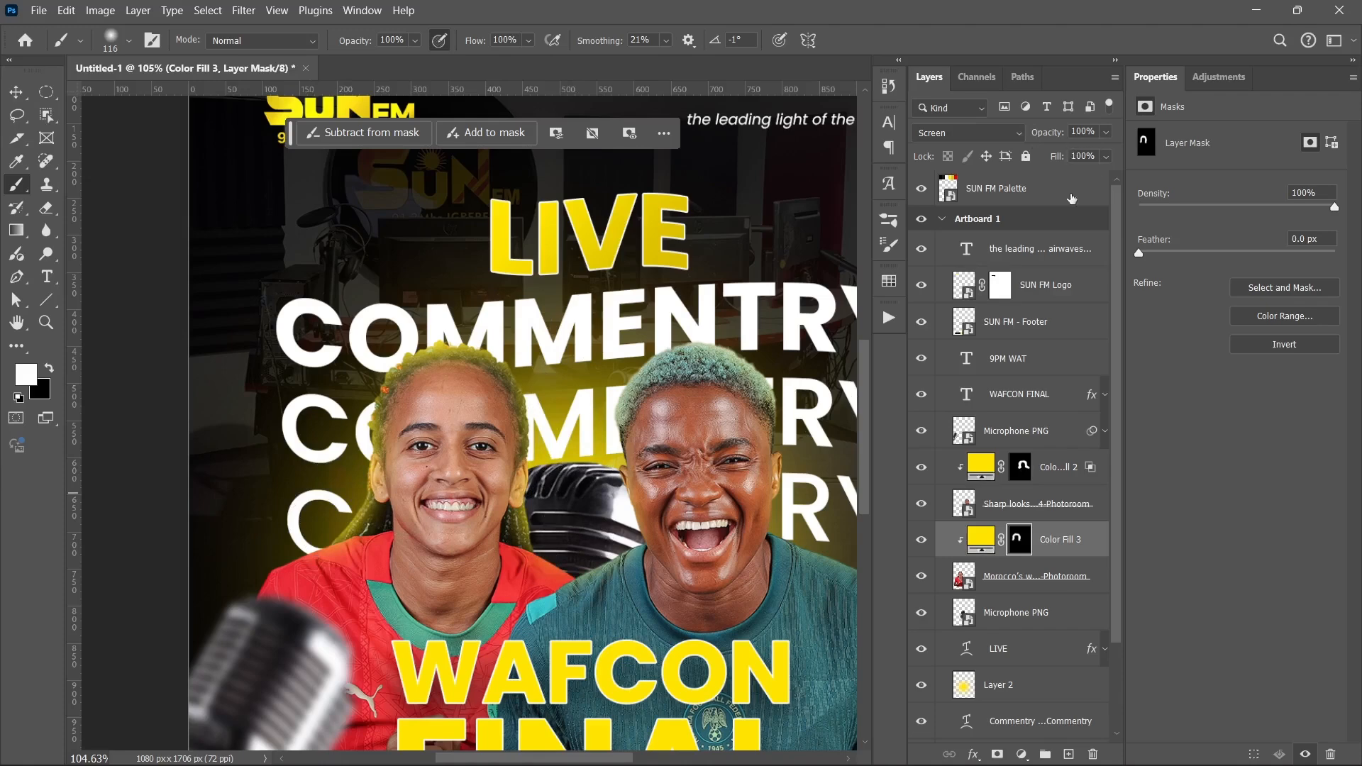
Step: Set Blend If for the red-jersey player's yellow fill to an Underlying Layer shadow split of 10 / 59 and its Fill to 84%
click(1093, 546)
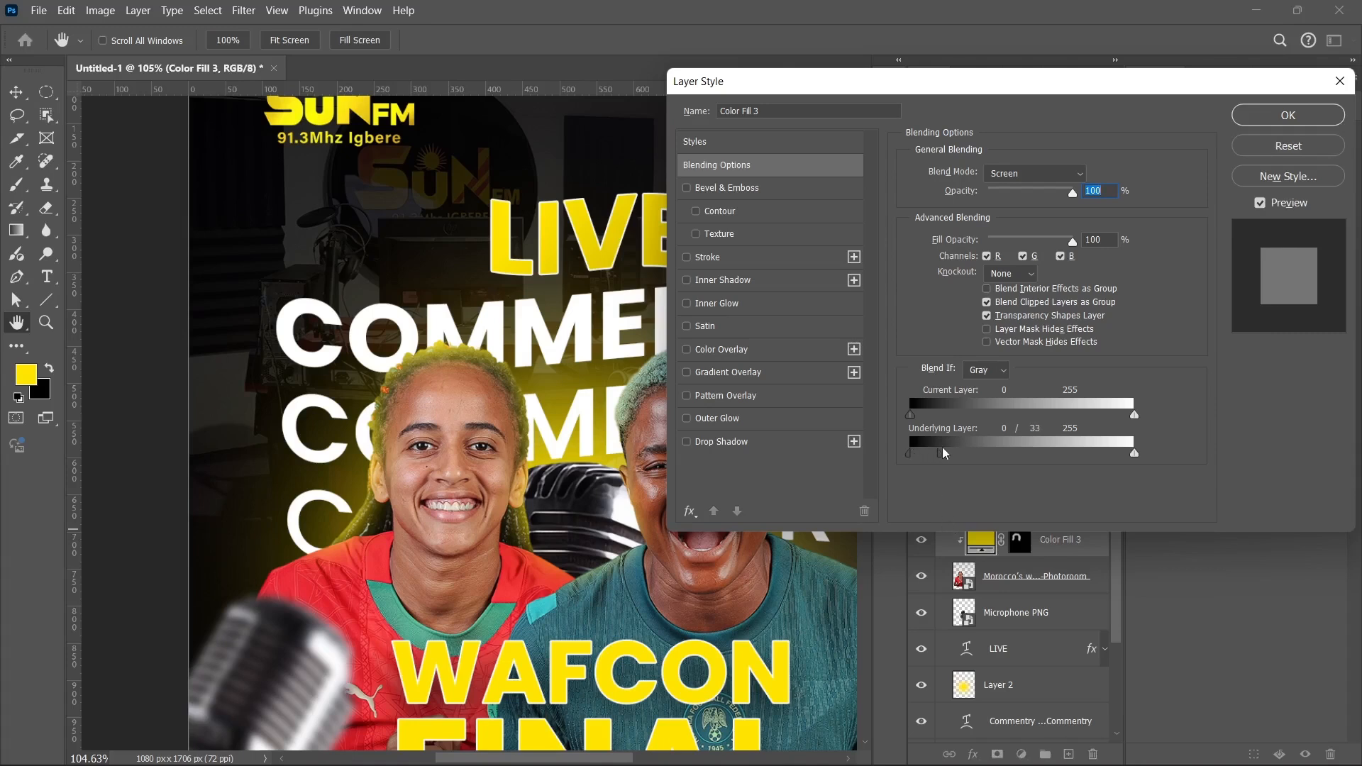
mouse_move(944, 452)
mouse_down()
mouse_move(965, 452)
mouse_move(917, 454)
mouse_up()
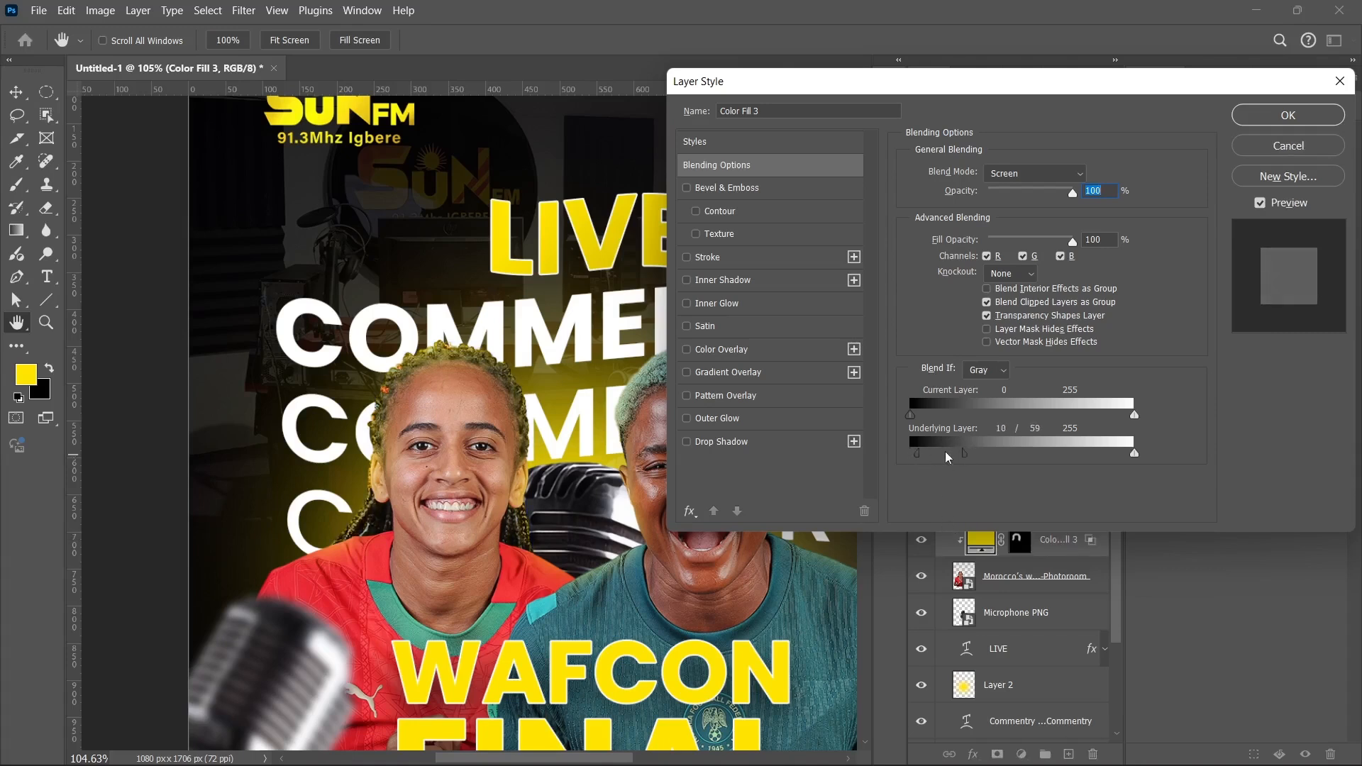
click(1287, 115)
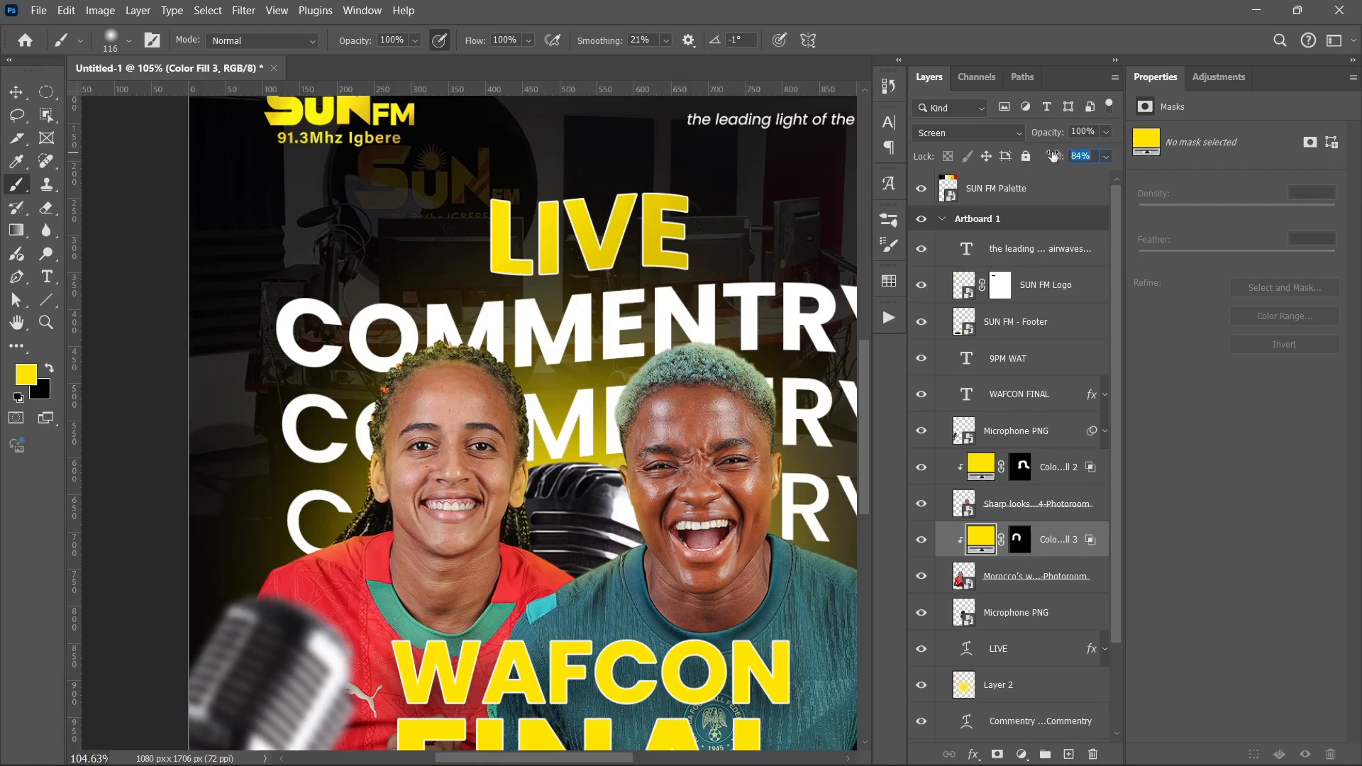
click(1019, 541)
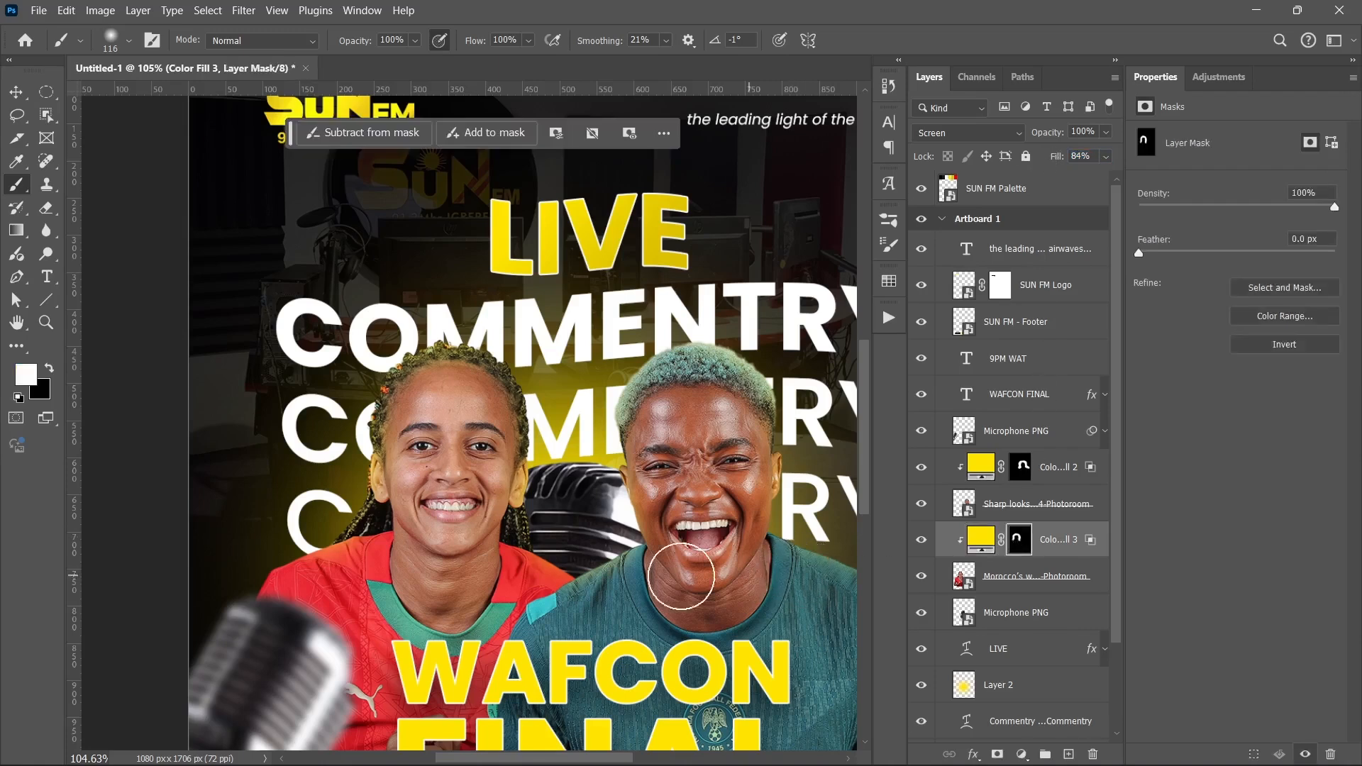
key(x)
alt+right_click(464, 422)
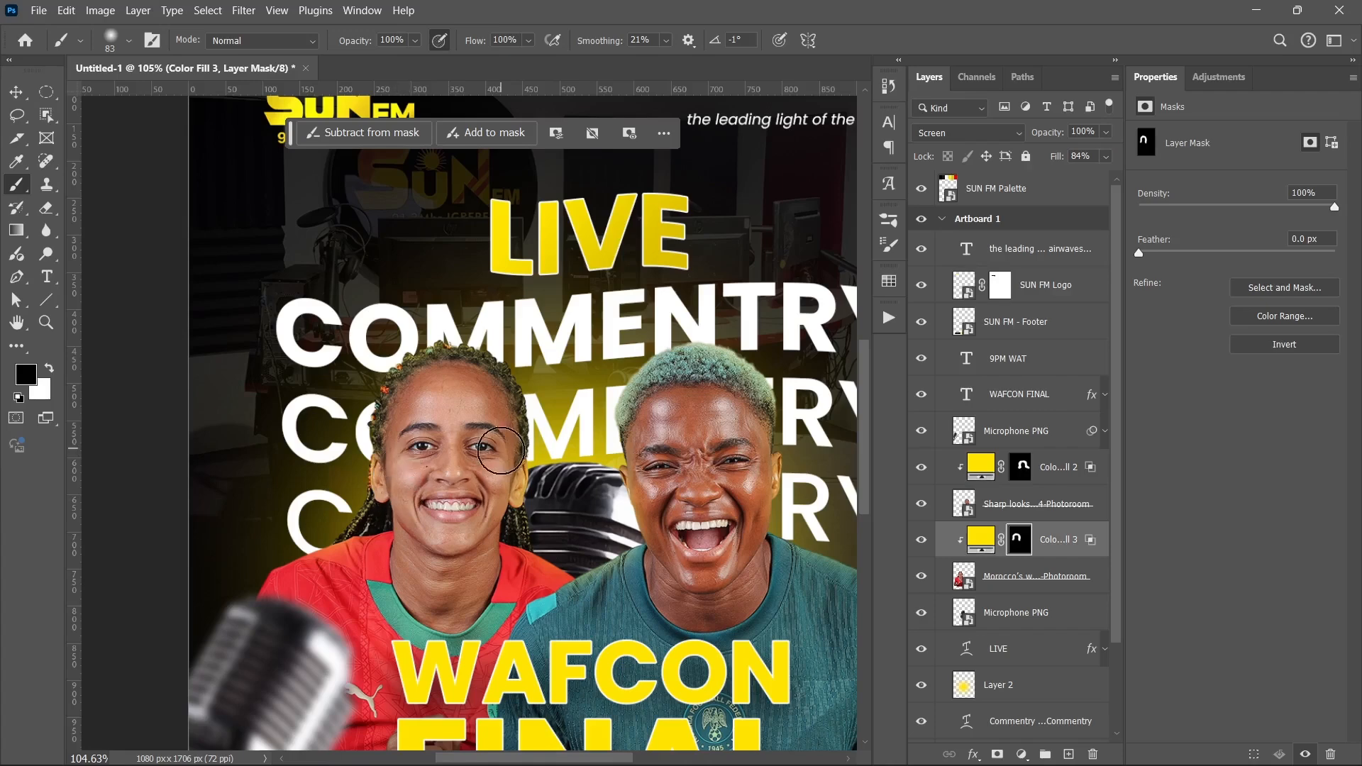
scroll(492, 456, down, 3)
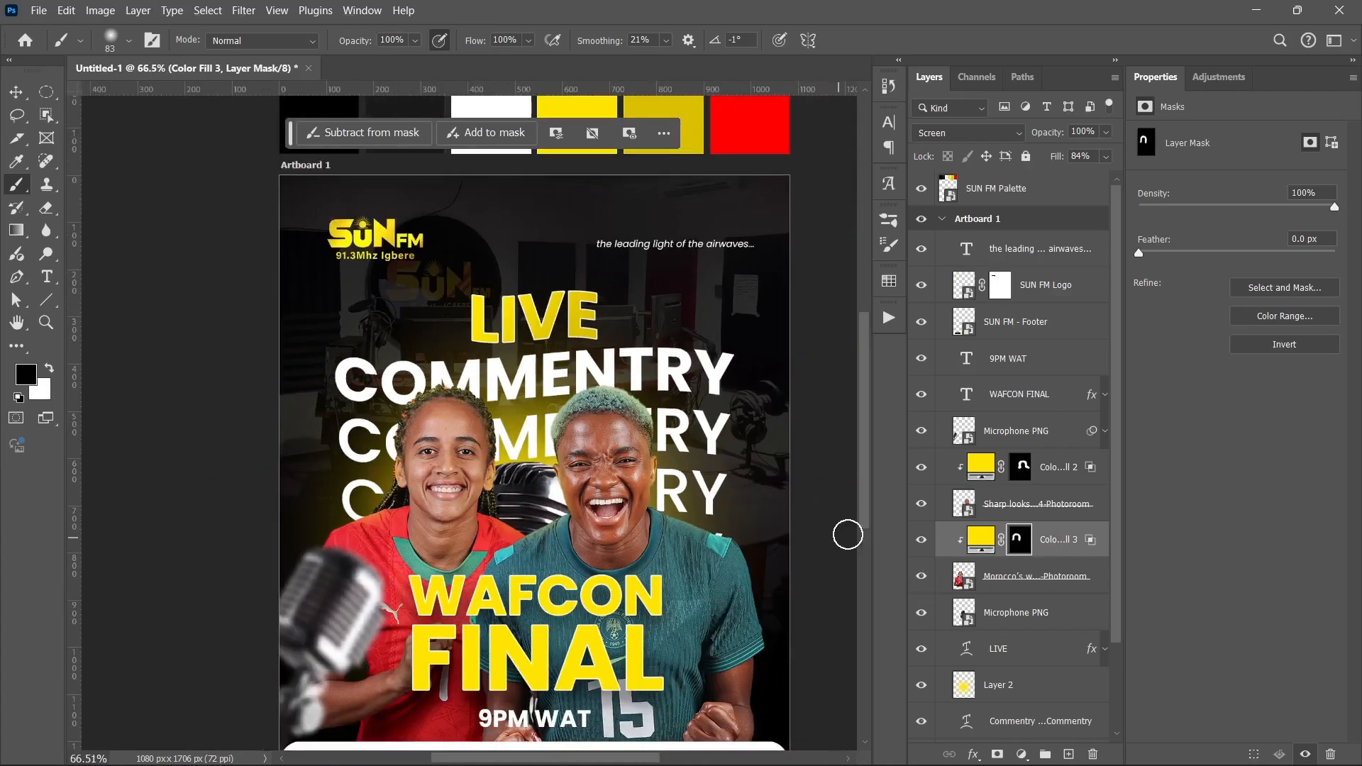
Step: Add a #ffe500 Solid Color fill above the microphone behind the players and clip it to that microphone
click(917, 434)
click(919, 613)
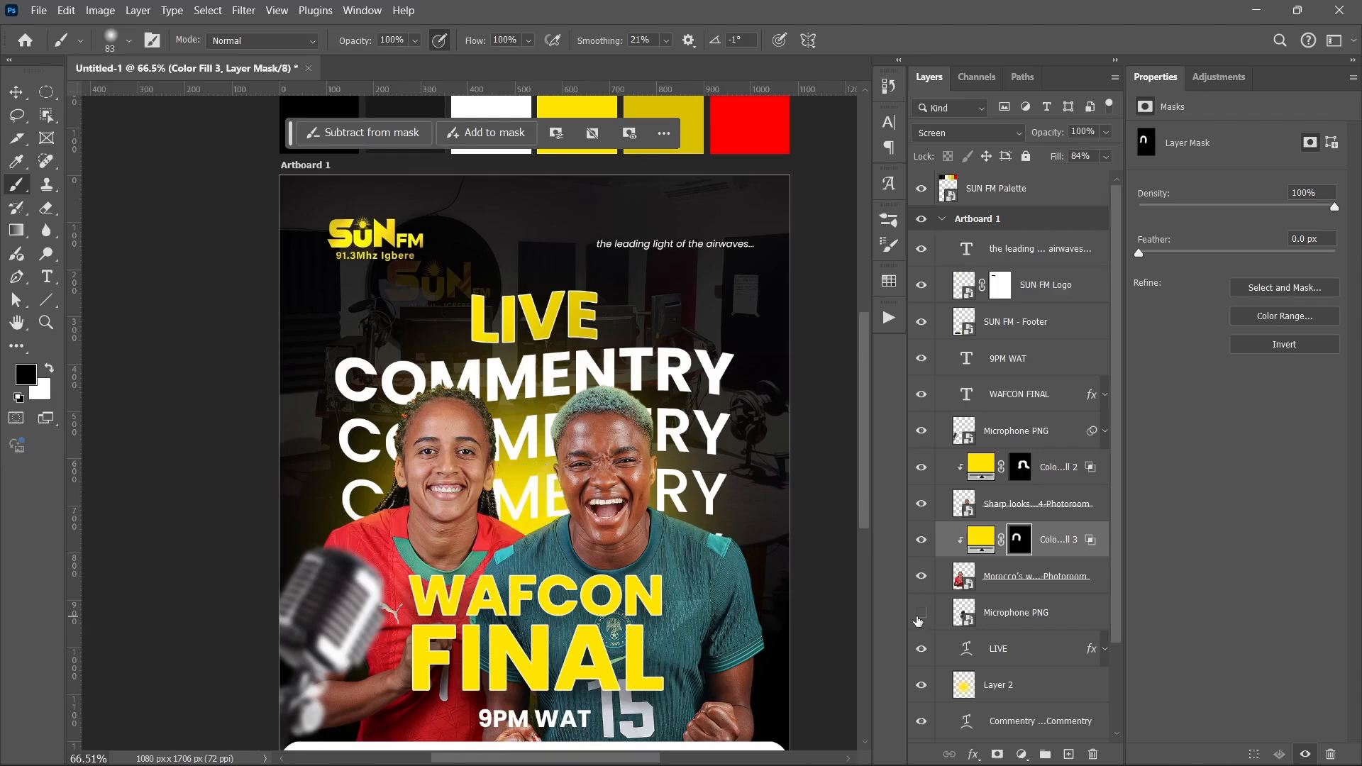
click(1103, 624)
click(1022, 753)
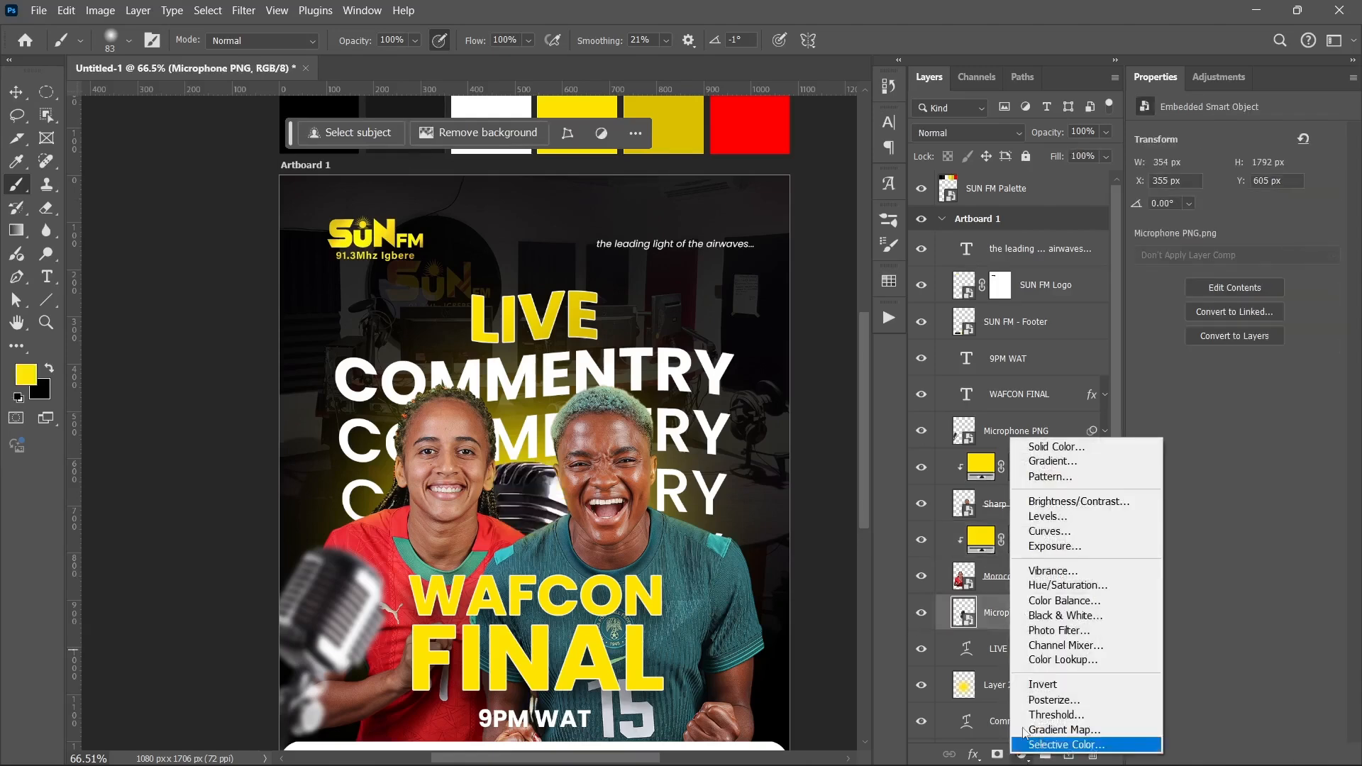
click(1035, 448)
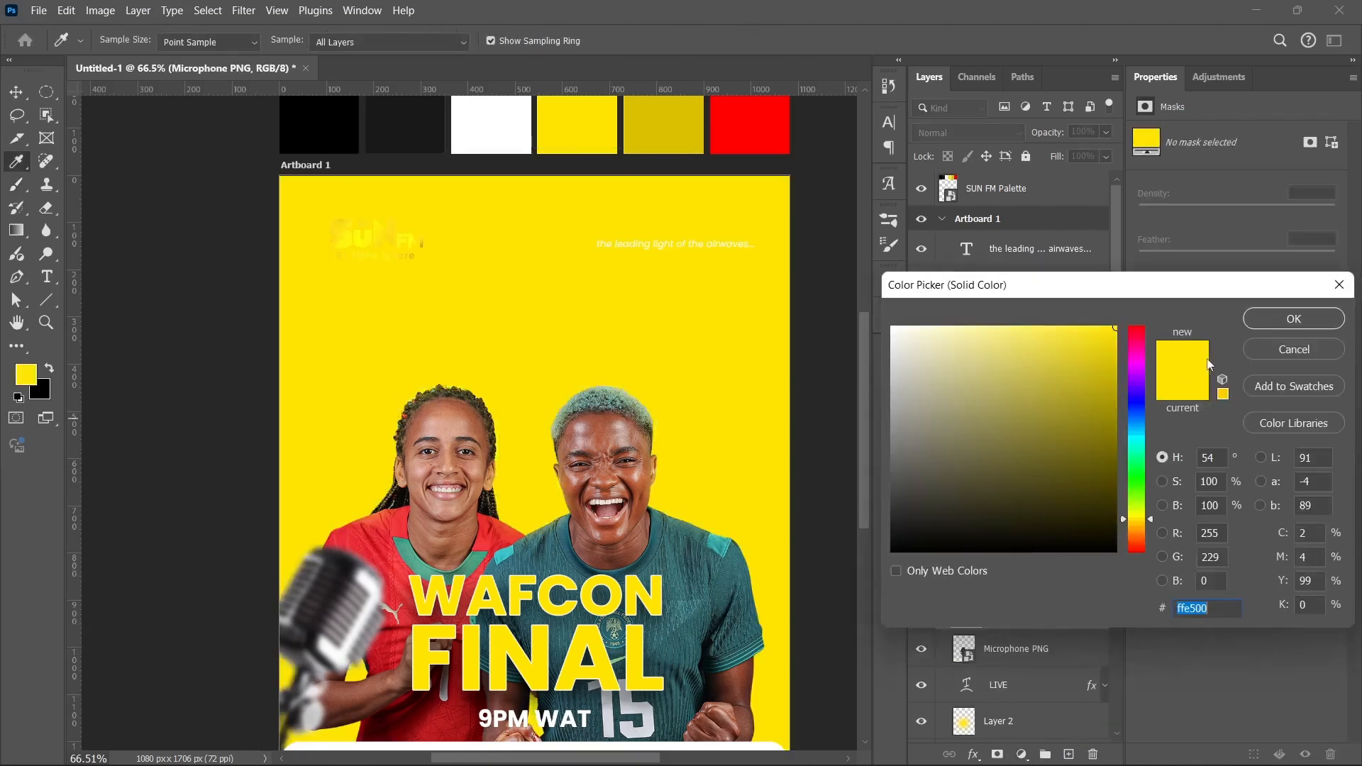
key(Return)
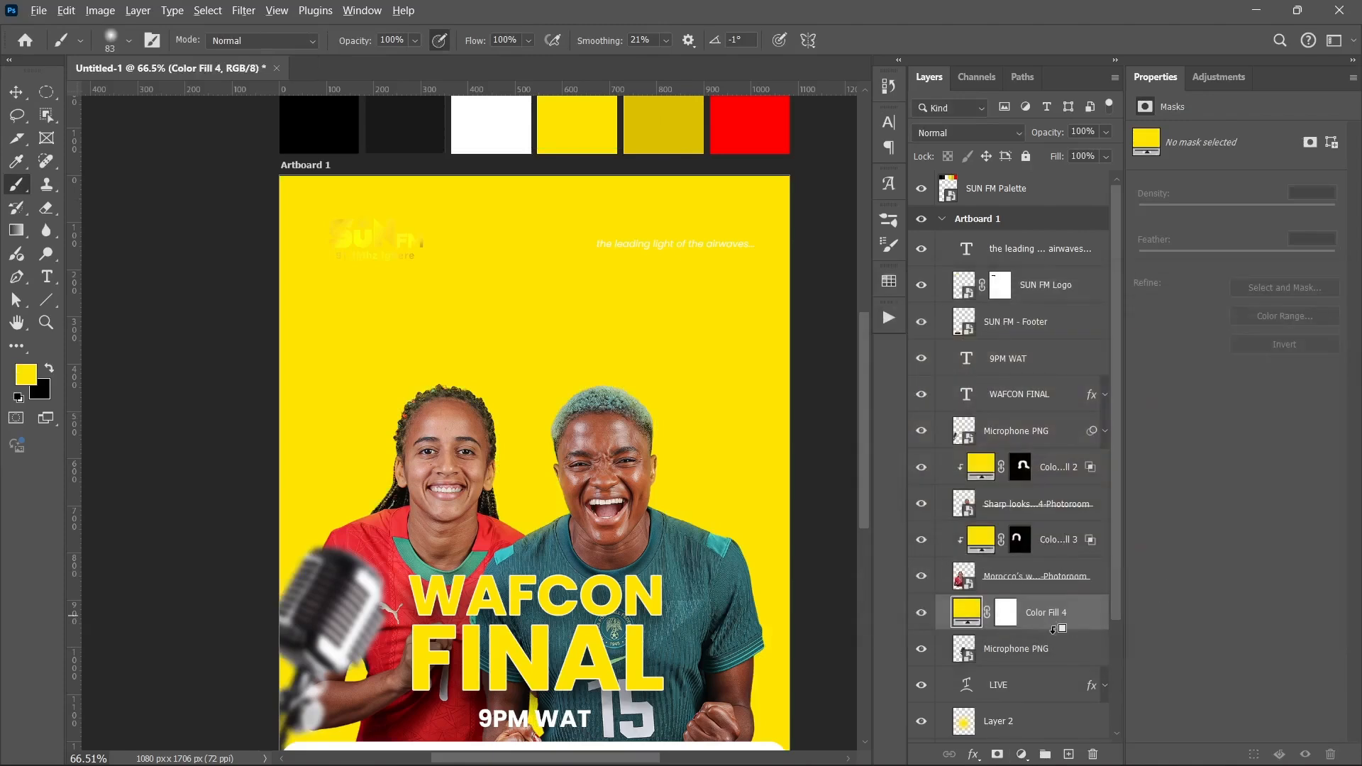
alt+click(1052, 629)
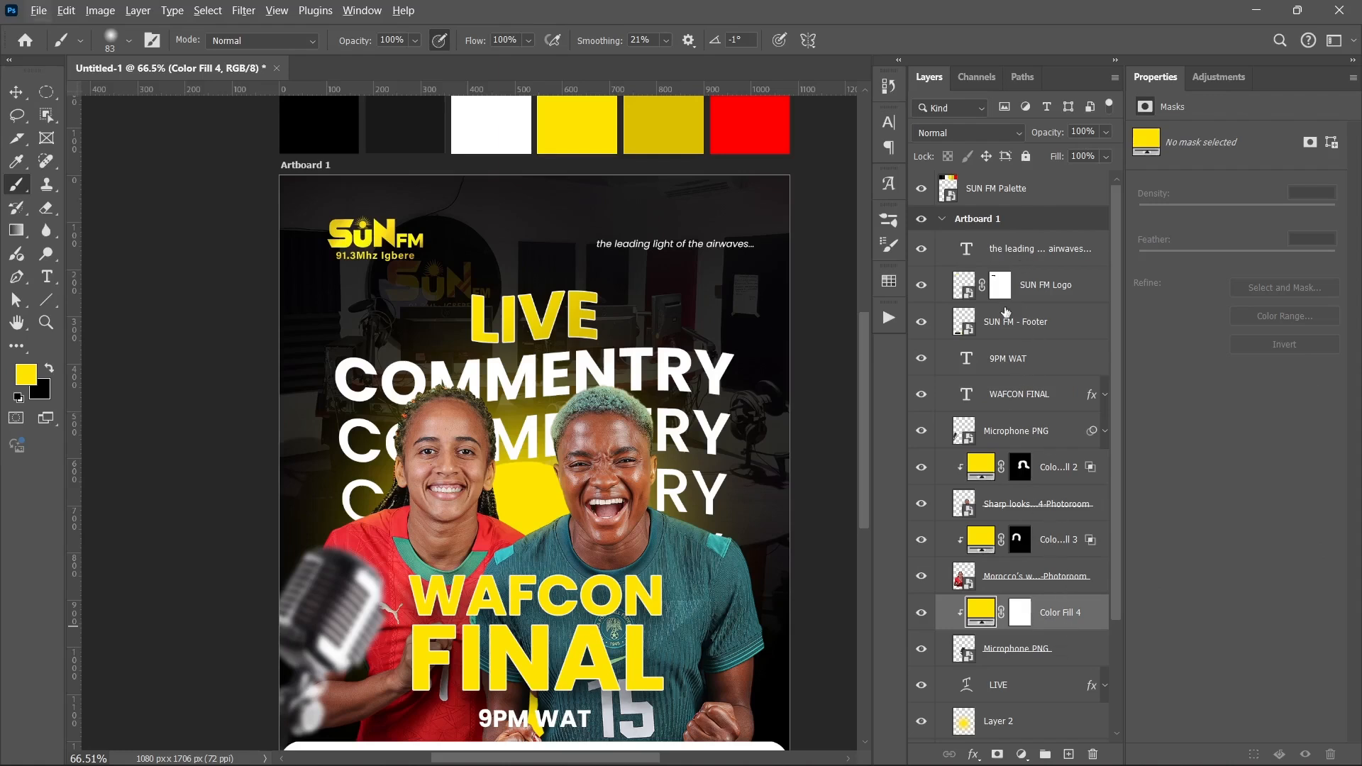
Step: Set the rear microphone's yellow fill to Screen at 88% Fill and invert its layer mask to black
click(954, 136)
click(947, 304)
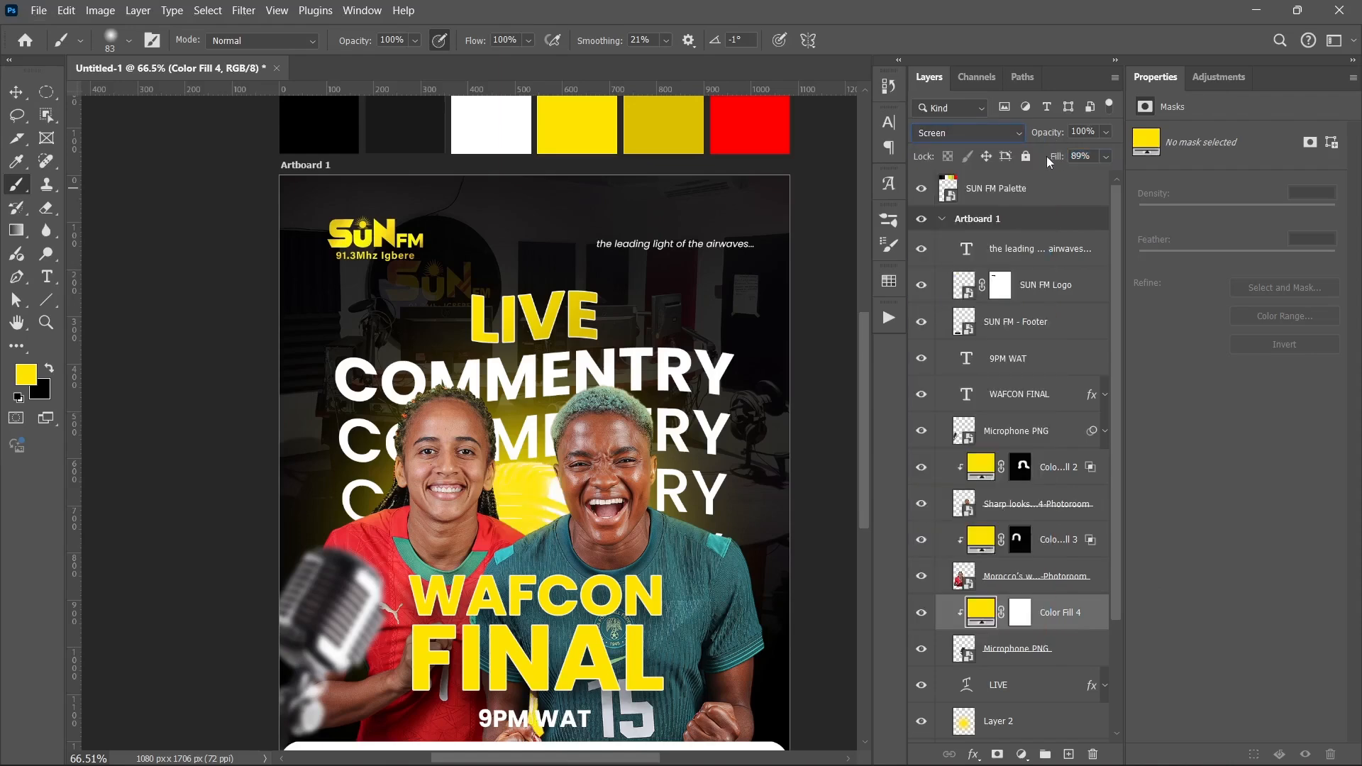
click(1022, 614)
key(ctrl+i)
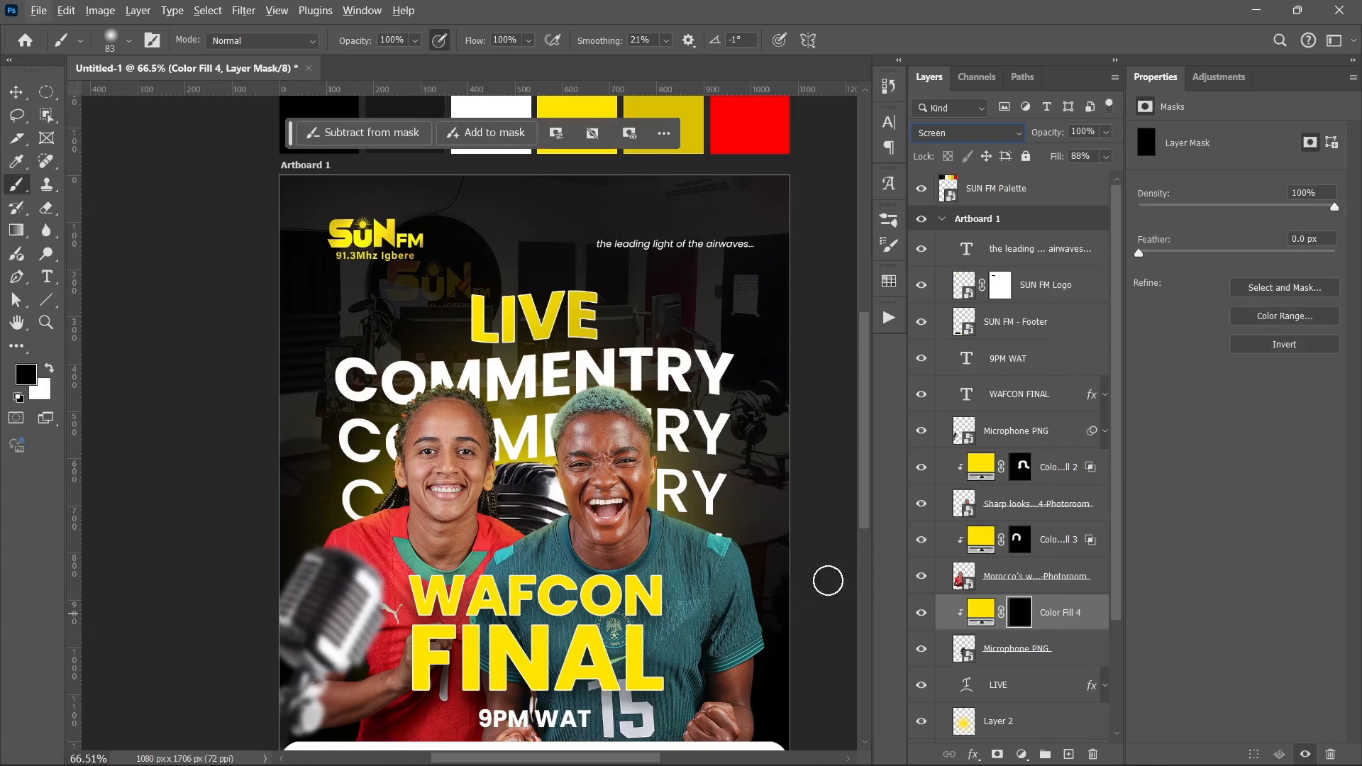
Step: Paint white on the fill's mask to add a yellow rim light along the rear microphone's upper edge
scroll(646, 511, up, 5)
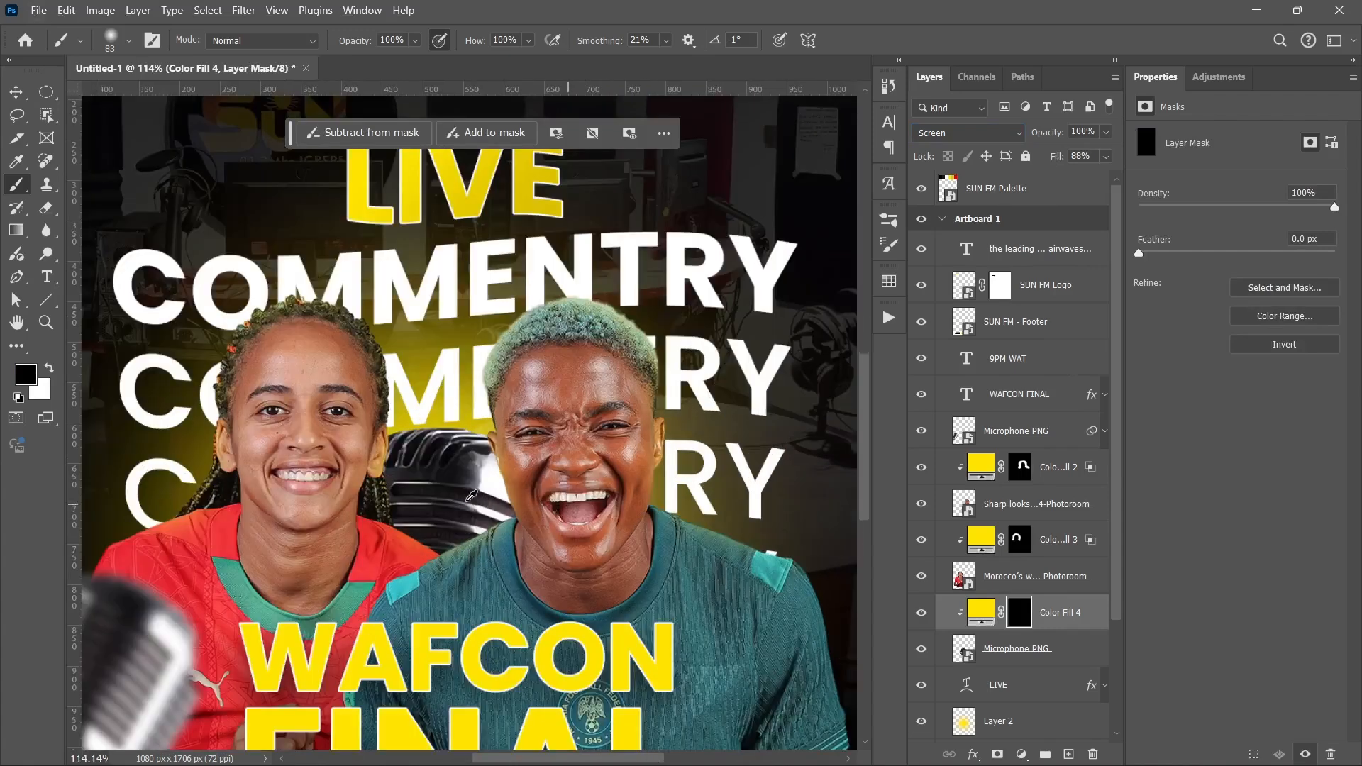
drag(332, 457, 372, 461)
key(x)
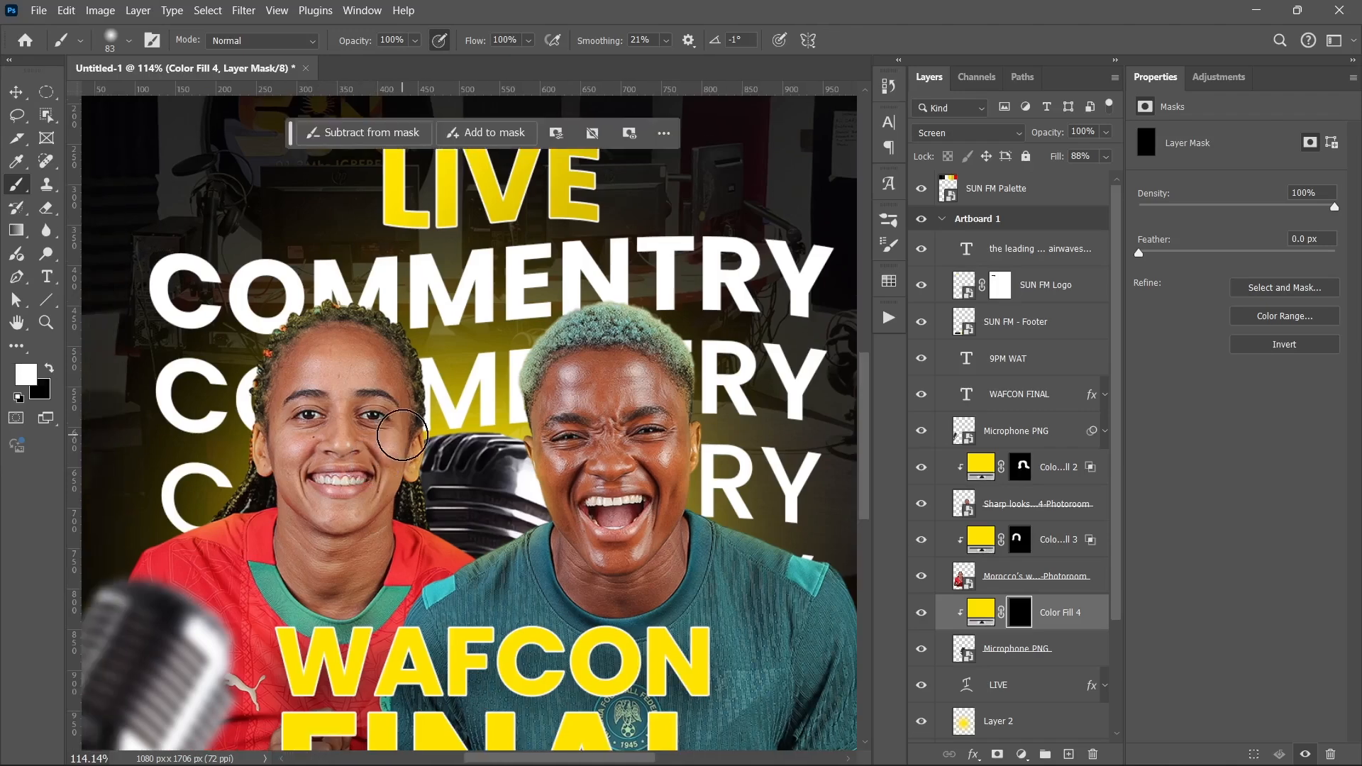
mouse_move(571, 464)
mouse_down()
mouse_move(511, 438)
mouse_move(425, 429)
mouse_up()
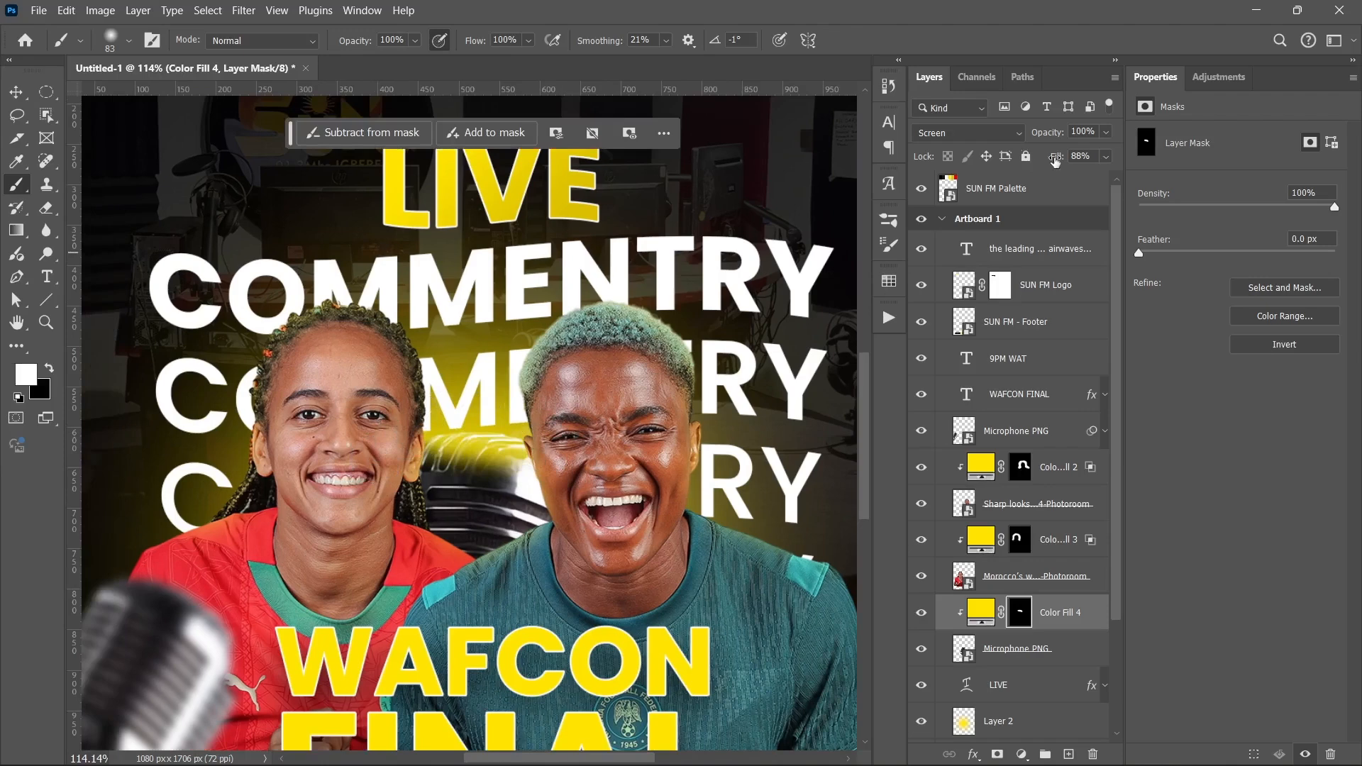
Step: Set the rear microphone's yellow fill to 68% opacity and its Blend If Underlying Layer shadow split to 0 / 56
drag(1052, 136, 1036, 159)
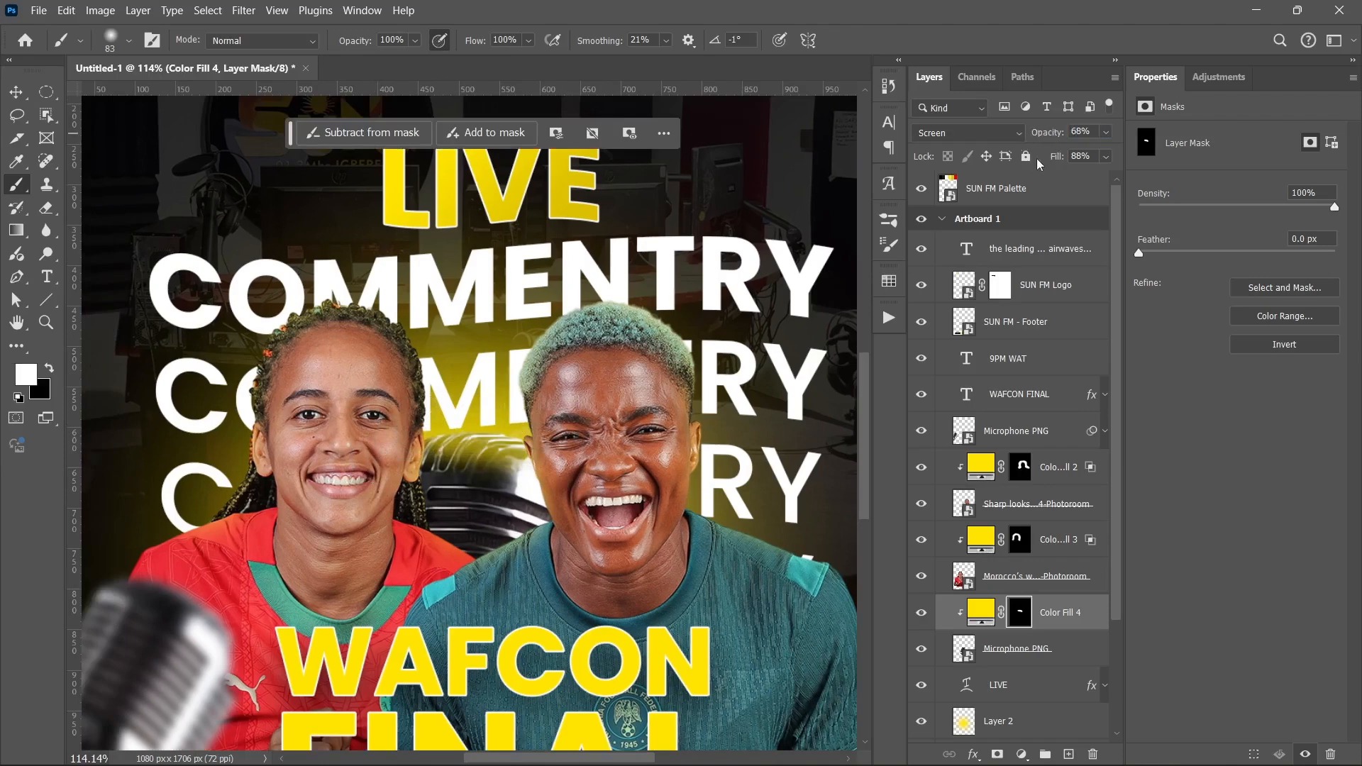
click(1086, 617)
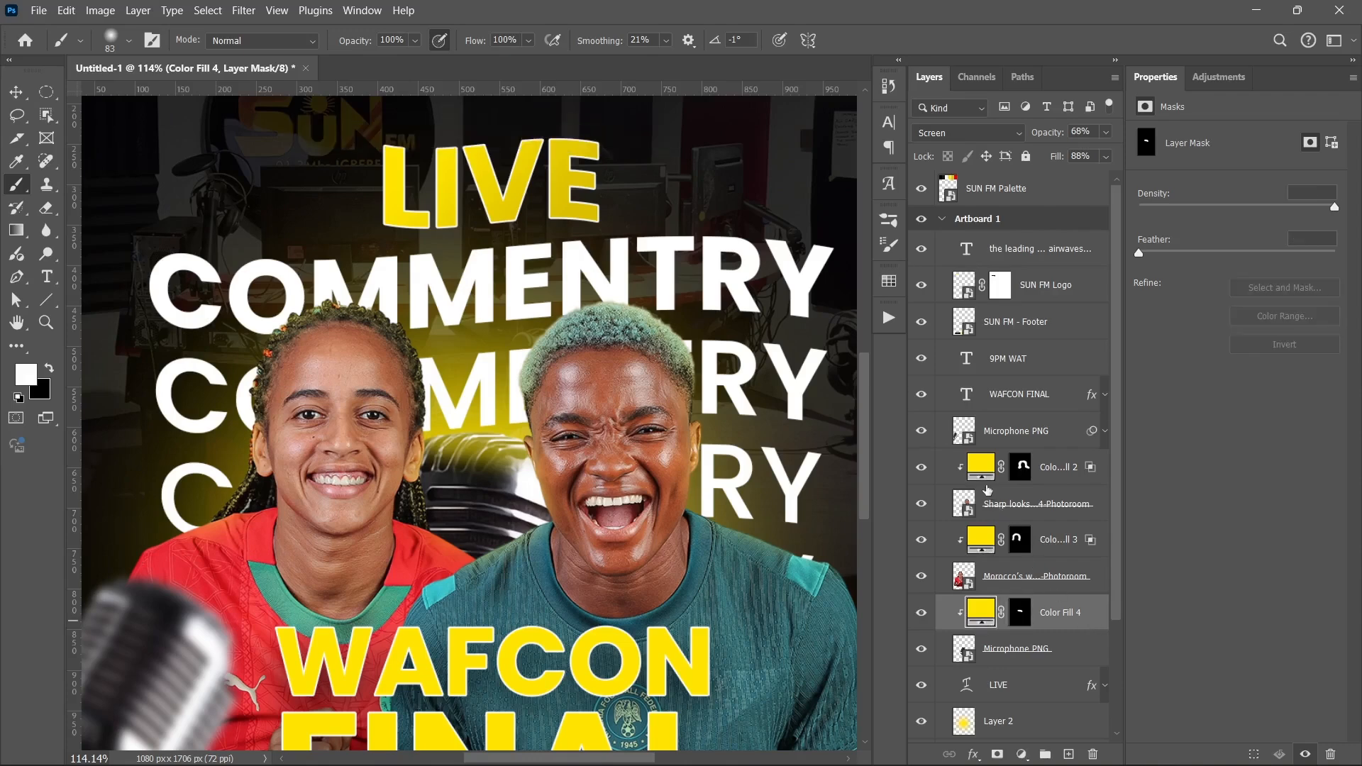
drag(926, 454, 970, 458)
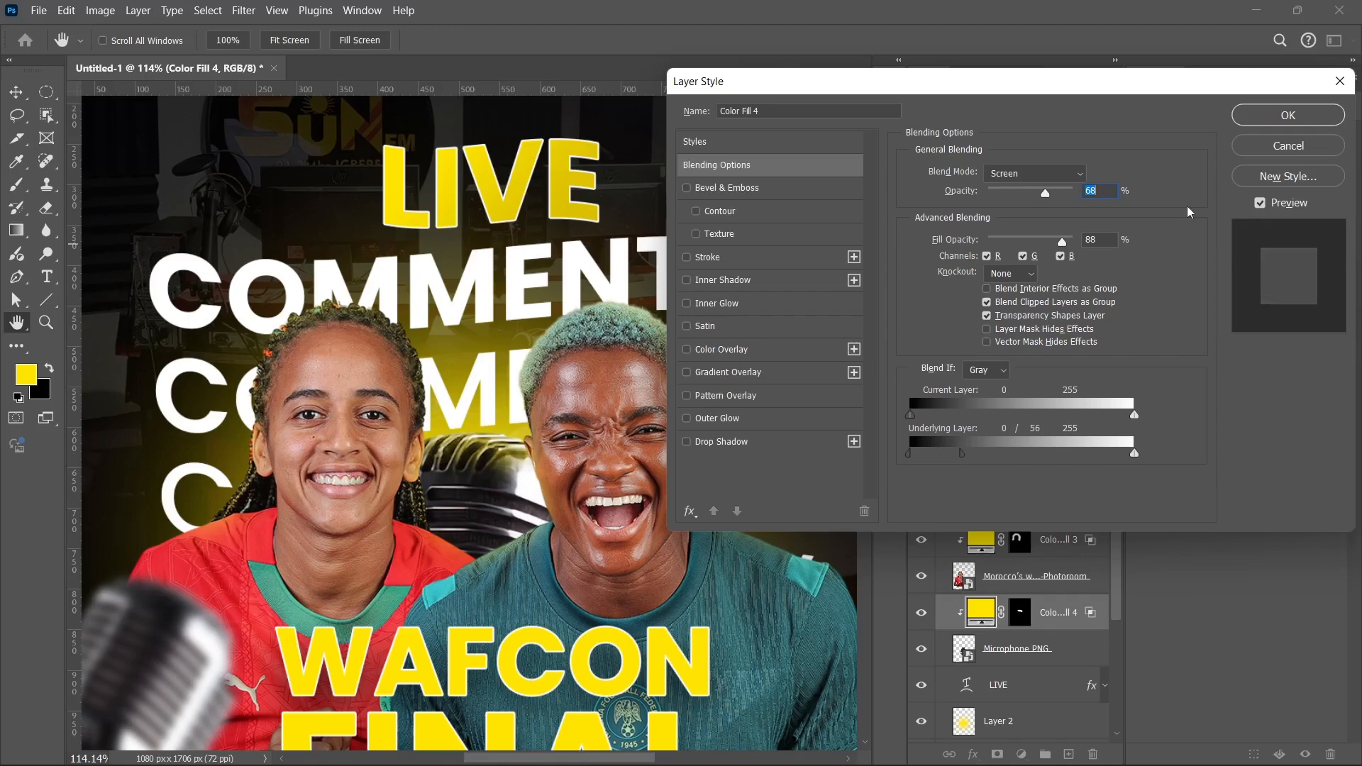
click(1287, 115)
scroll(505, 476, down, 3)
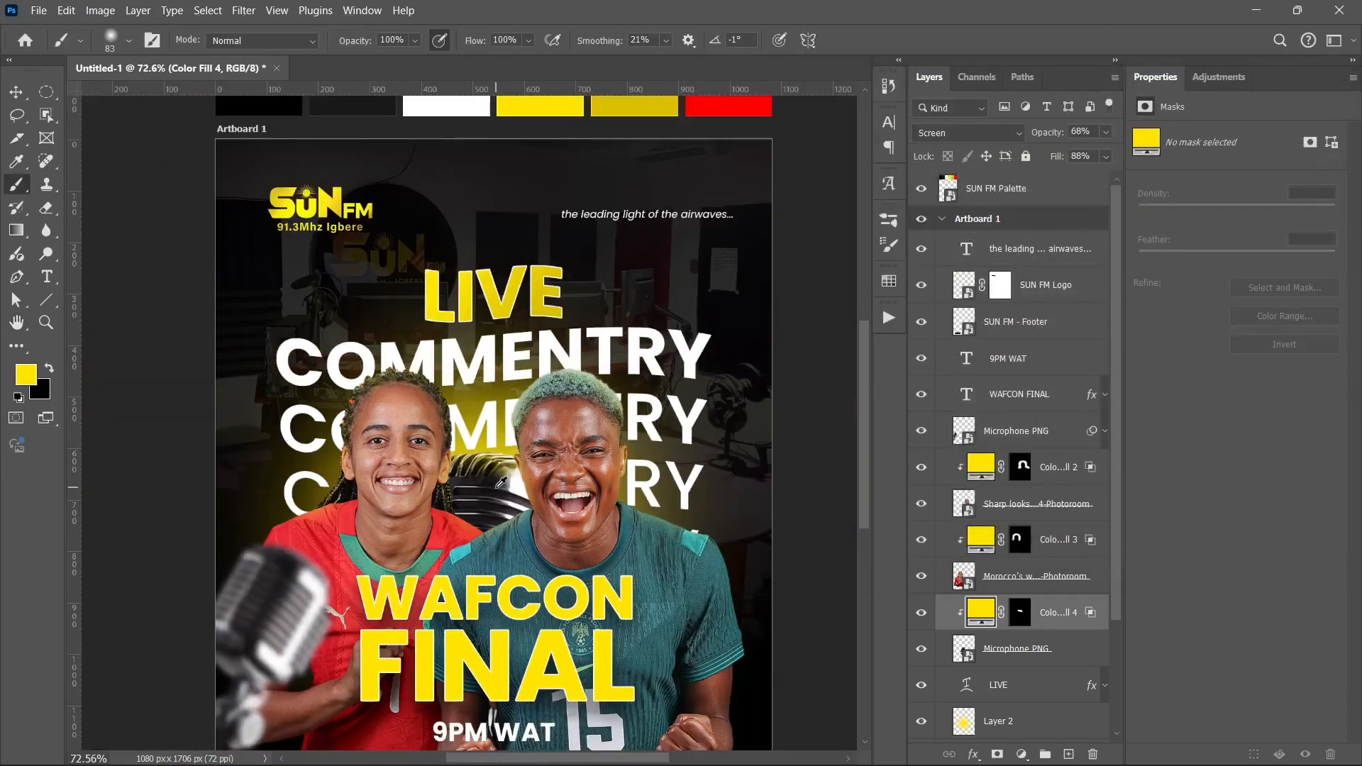
scroll(505, 475, down, 2)
key(v)
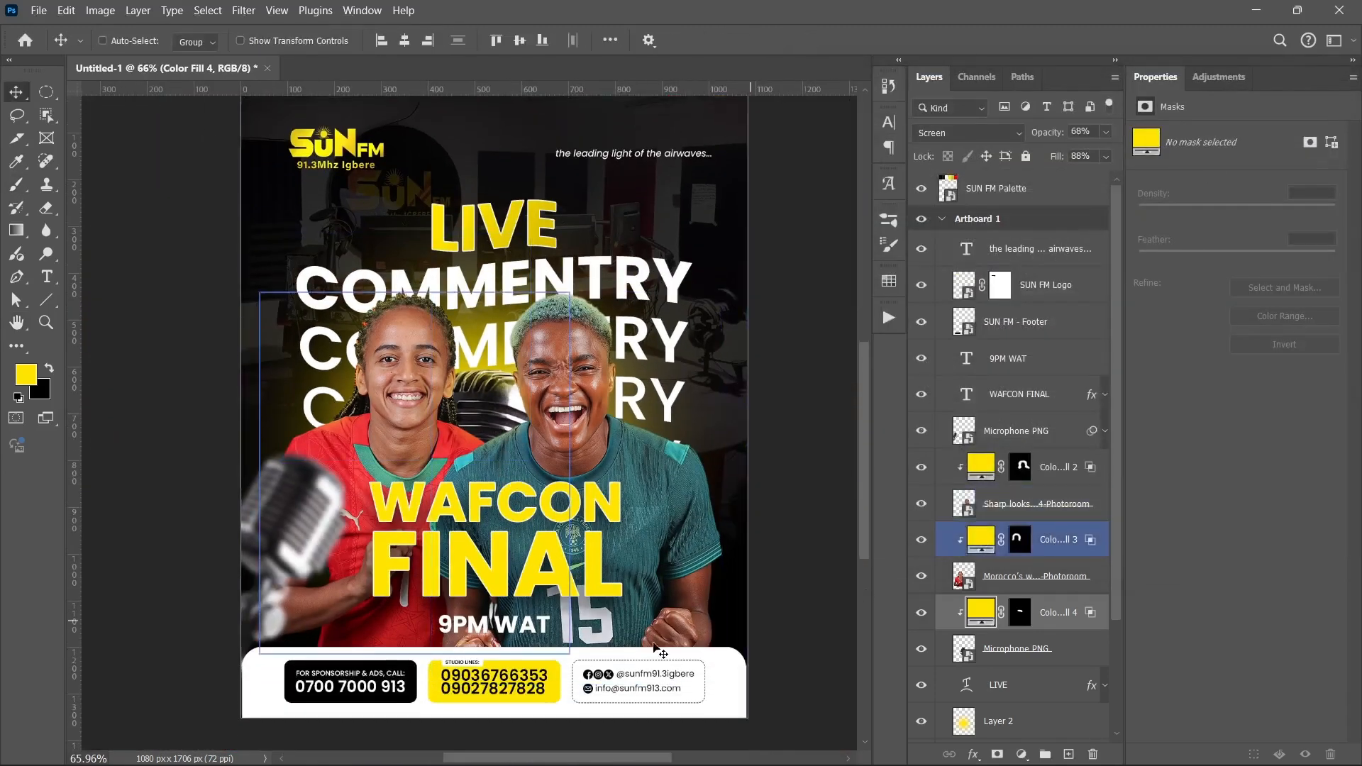
ctrl+click(623, 665)
scroll(623, 666, up, 1)
ctrl+click(623, 666)
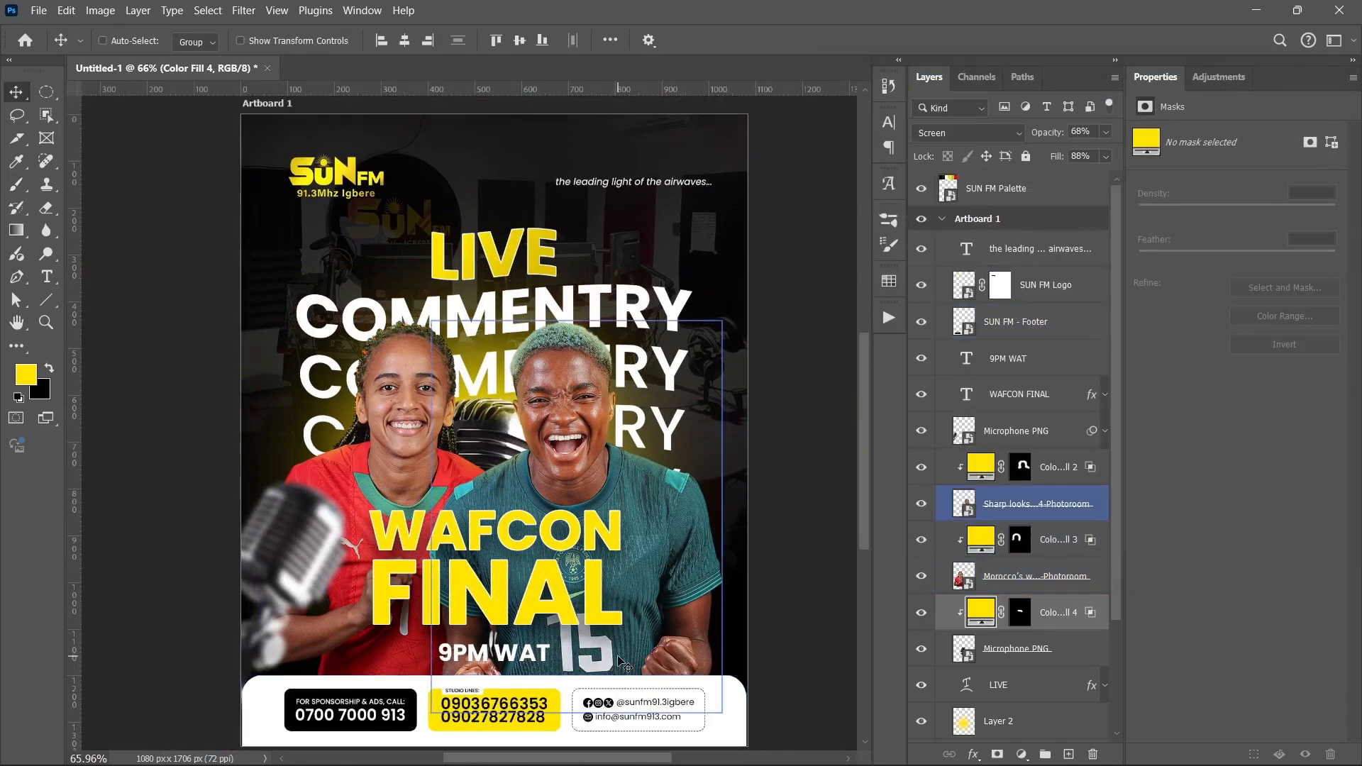
Step: Stamp all visible layers into a new layer above the tagline text and convert it to a smart object
click(1050, 248)
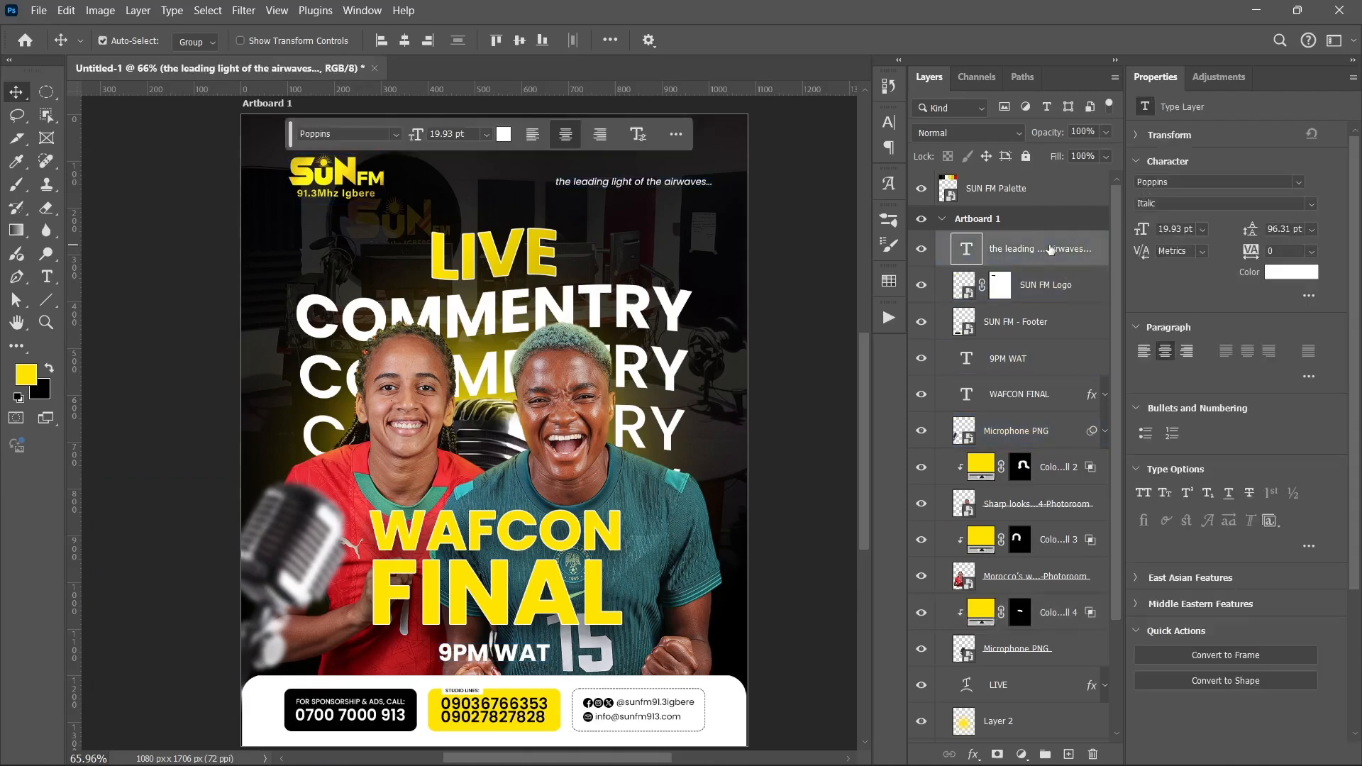
key(ctrl+shift+alt+e)
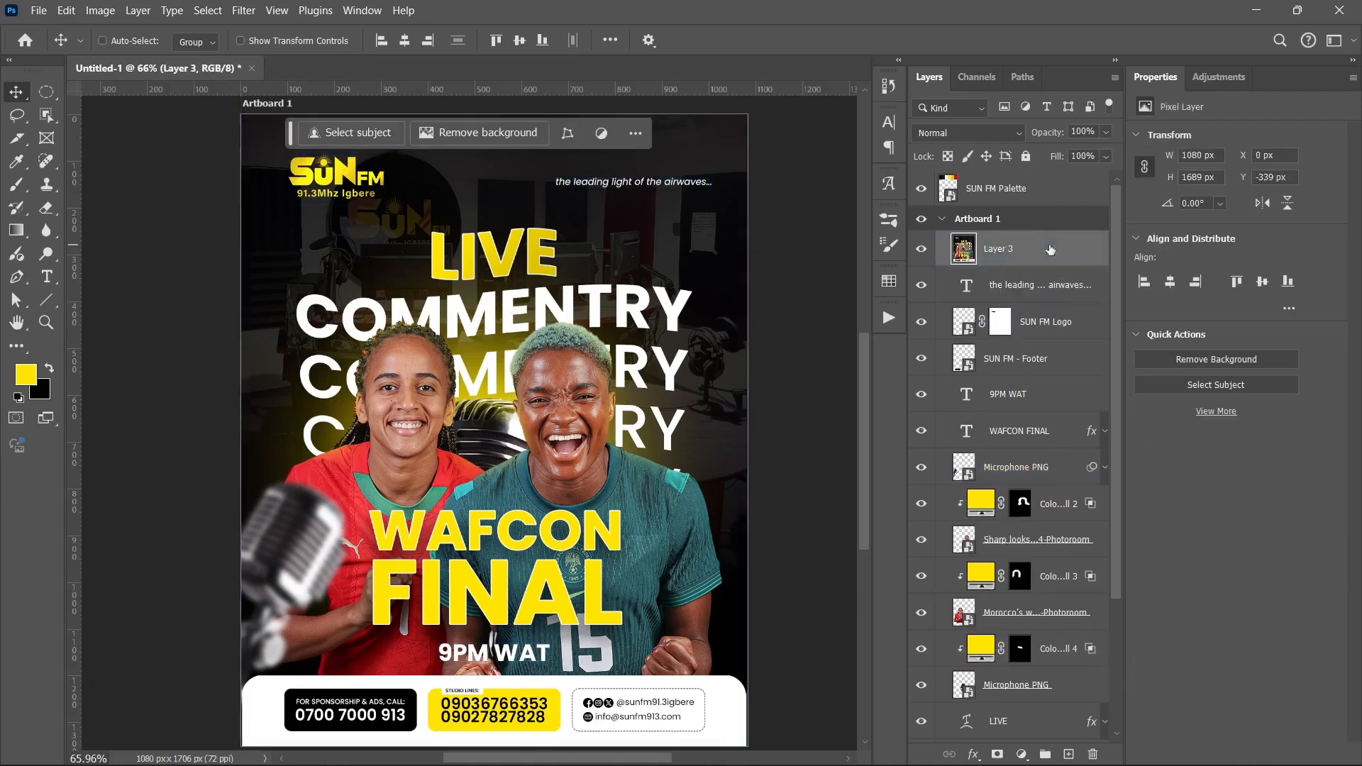
right_click(1050, 249)
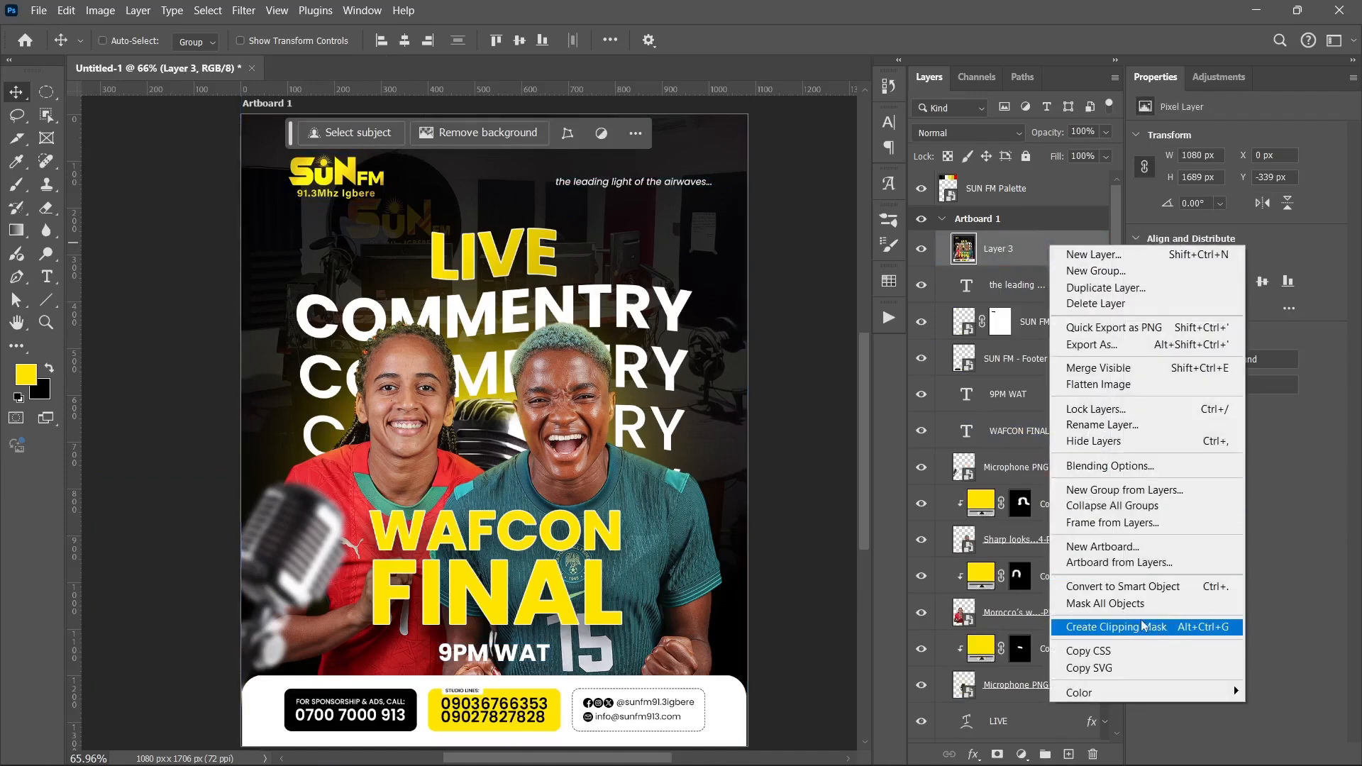
click(1126, 587)
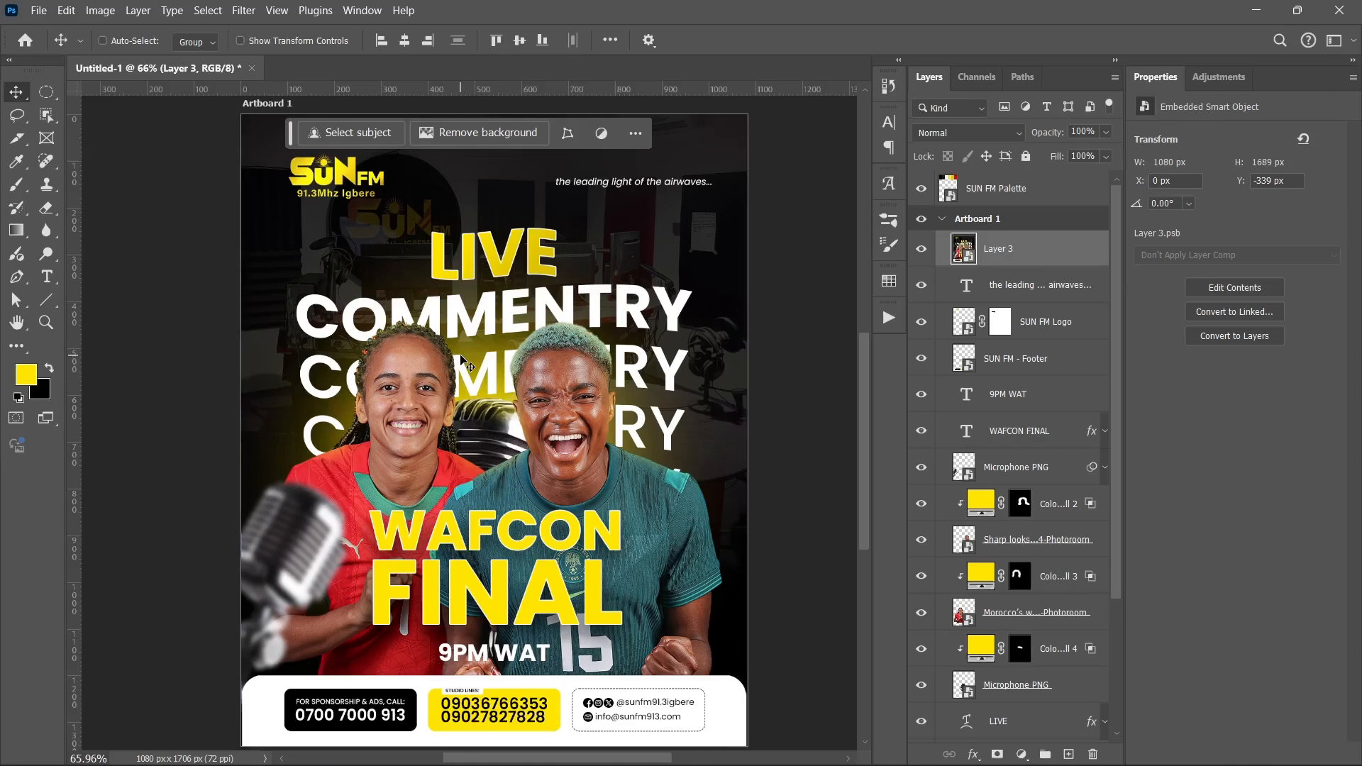
Step: Start a Camera Raw Filter on the merged smart object with Exposure +0.25, Contrast +25, Highlights +12 and Shadows -10
scroll(468, 366, up, 1)
click(243, 10)
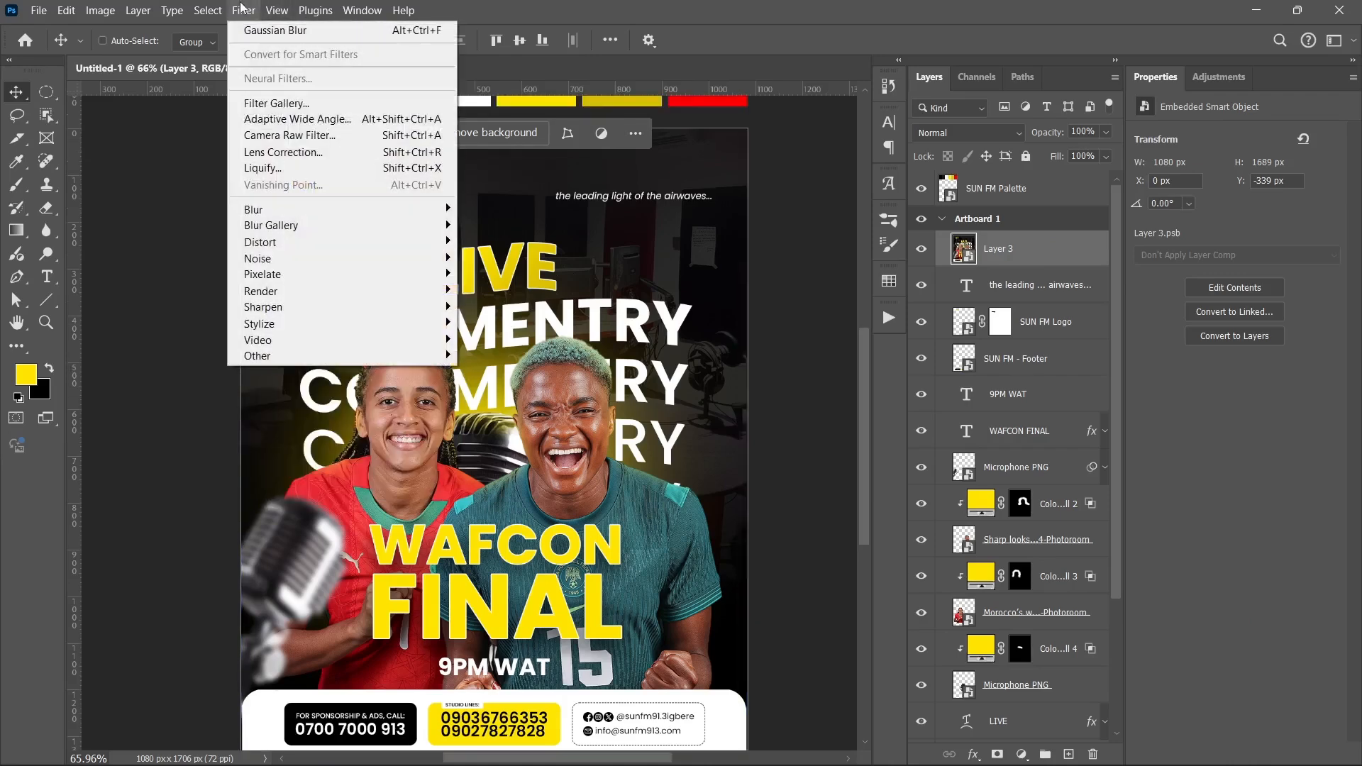
click(297, 135)
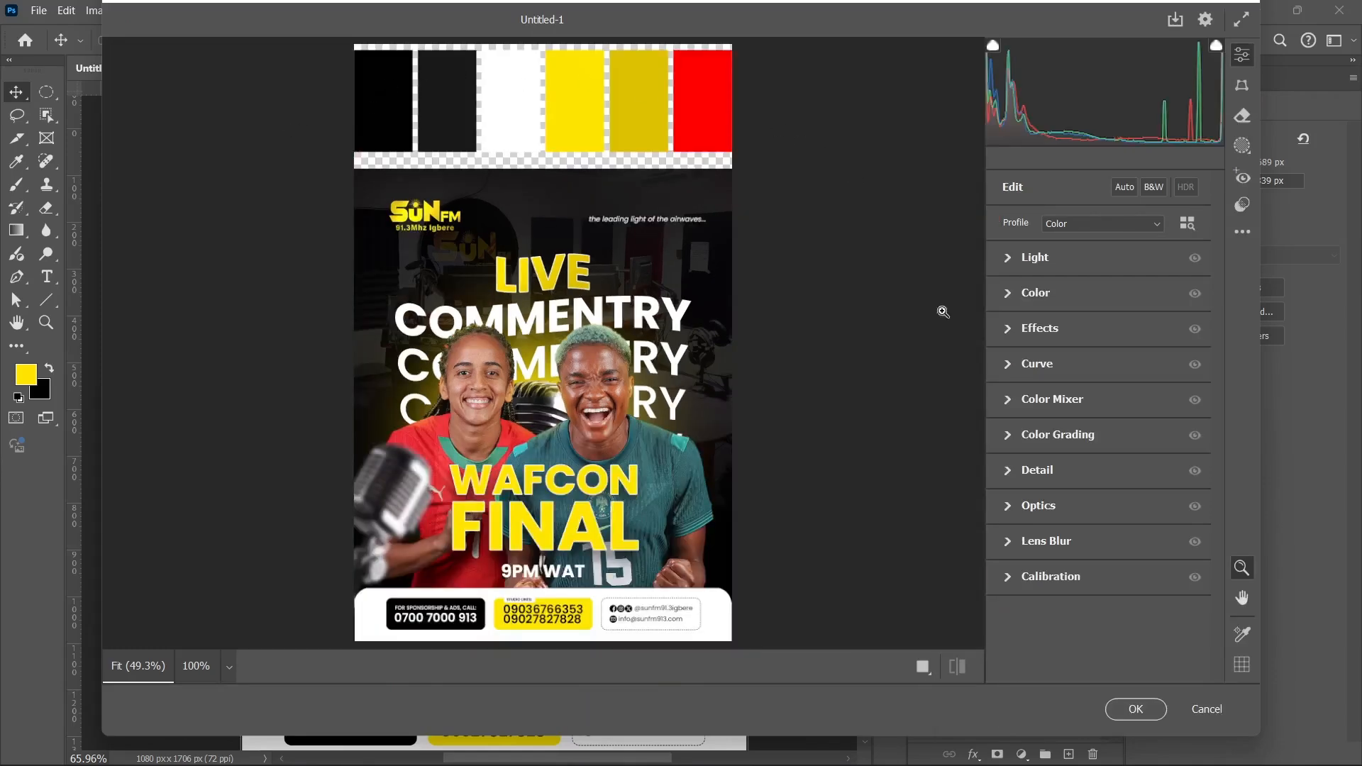
click(995, 258)
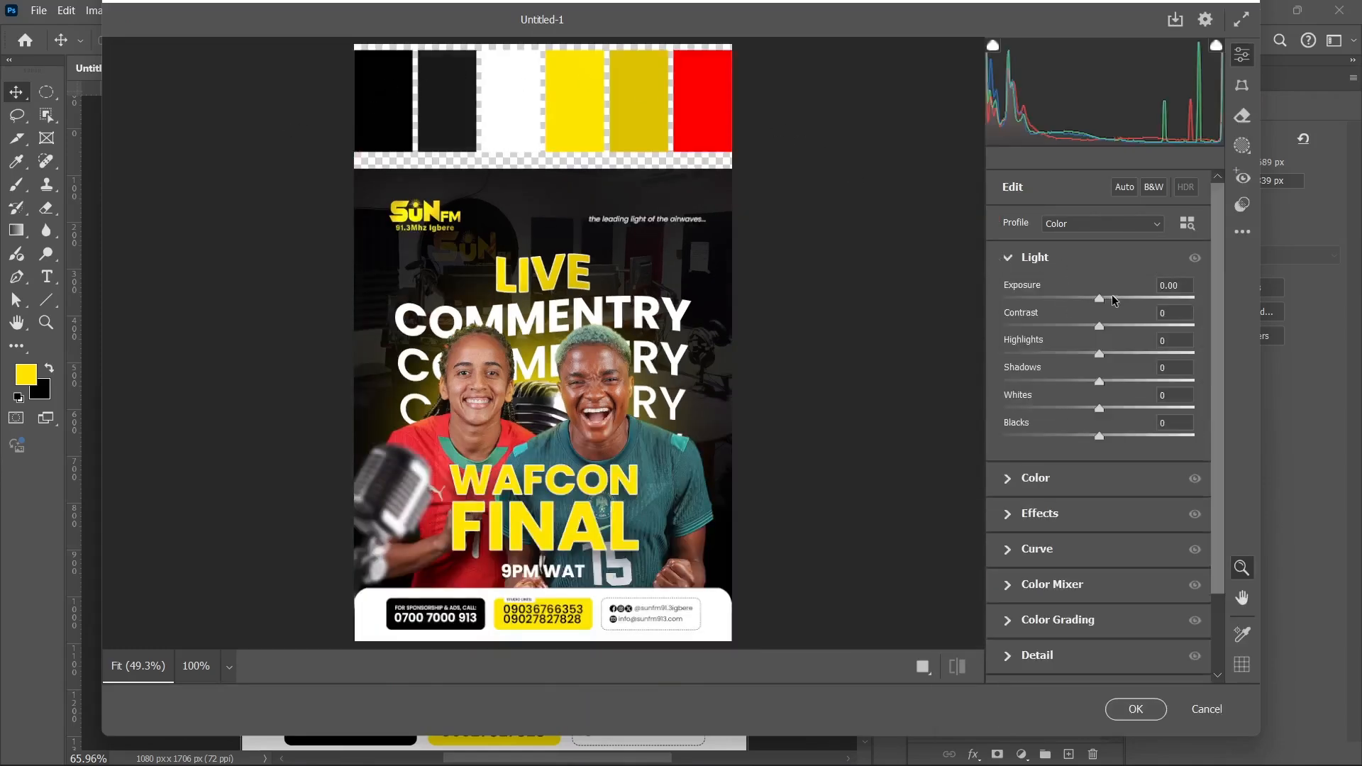
drag(1111, 298, 1093, 384)
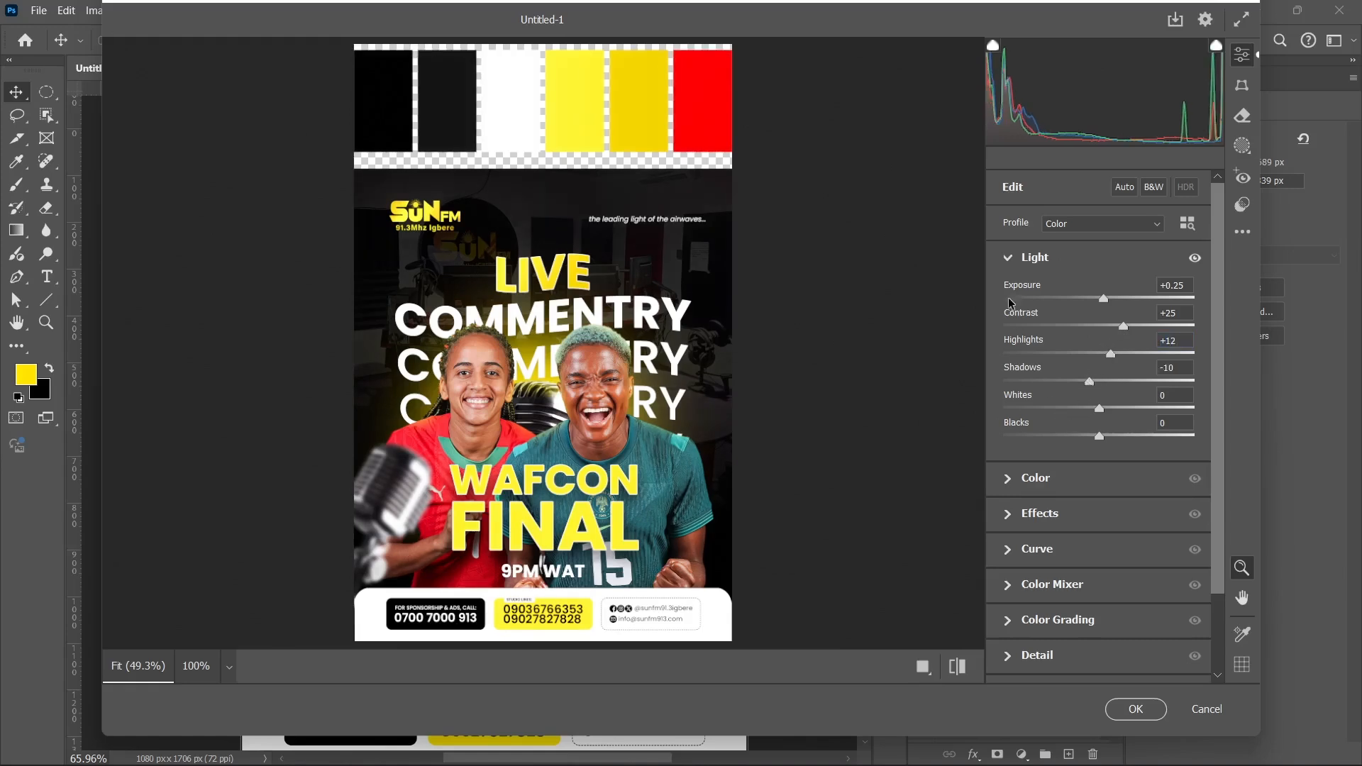
Step: Raise the Vibrance to +8 in the Camera Raw color adjustments
click(1024, 262)
click(1035, 293)
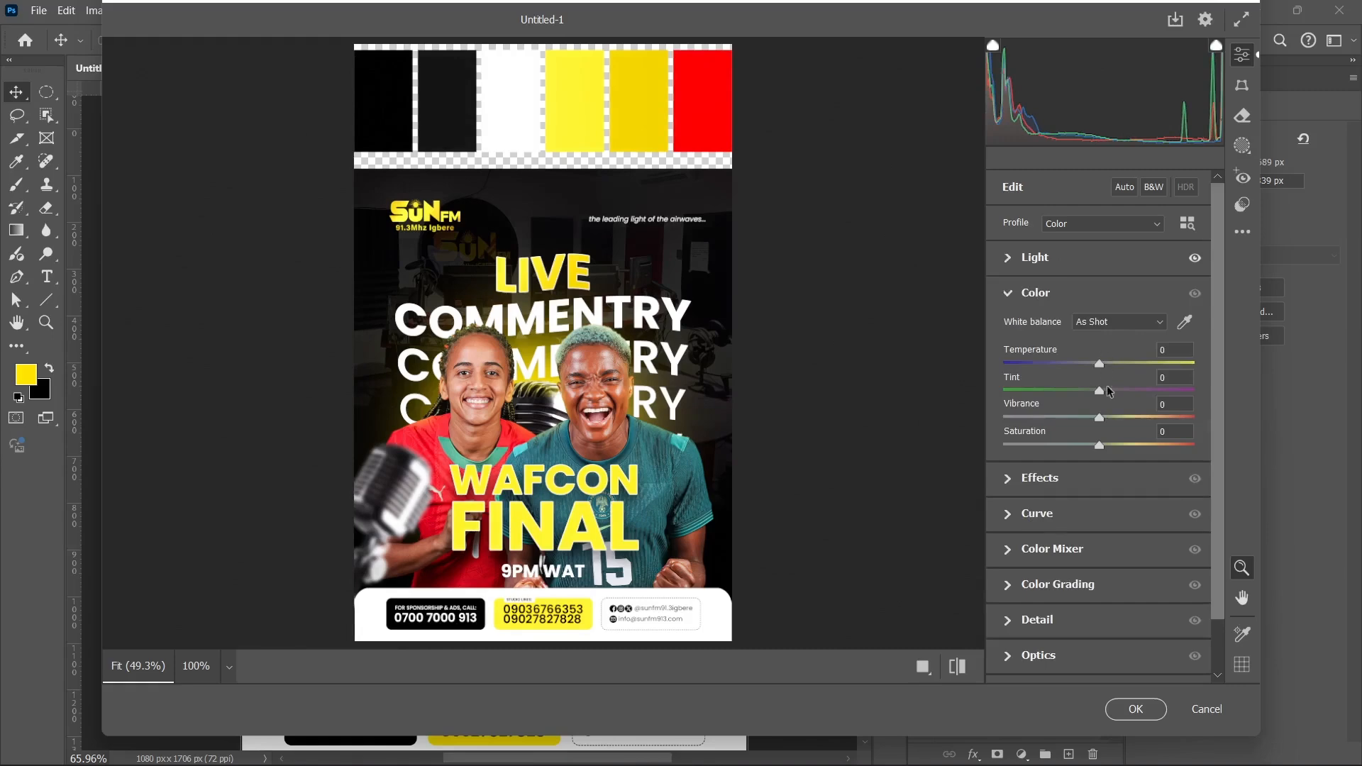
drag(1099, 418, 1108, 444)
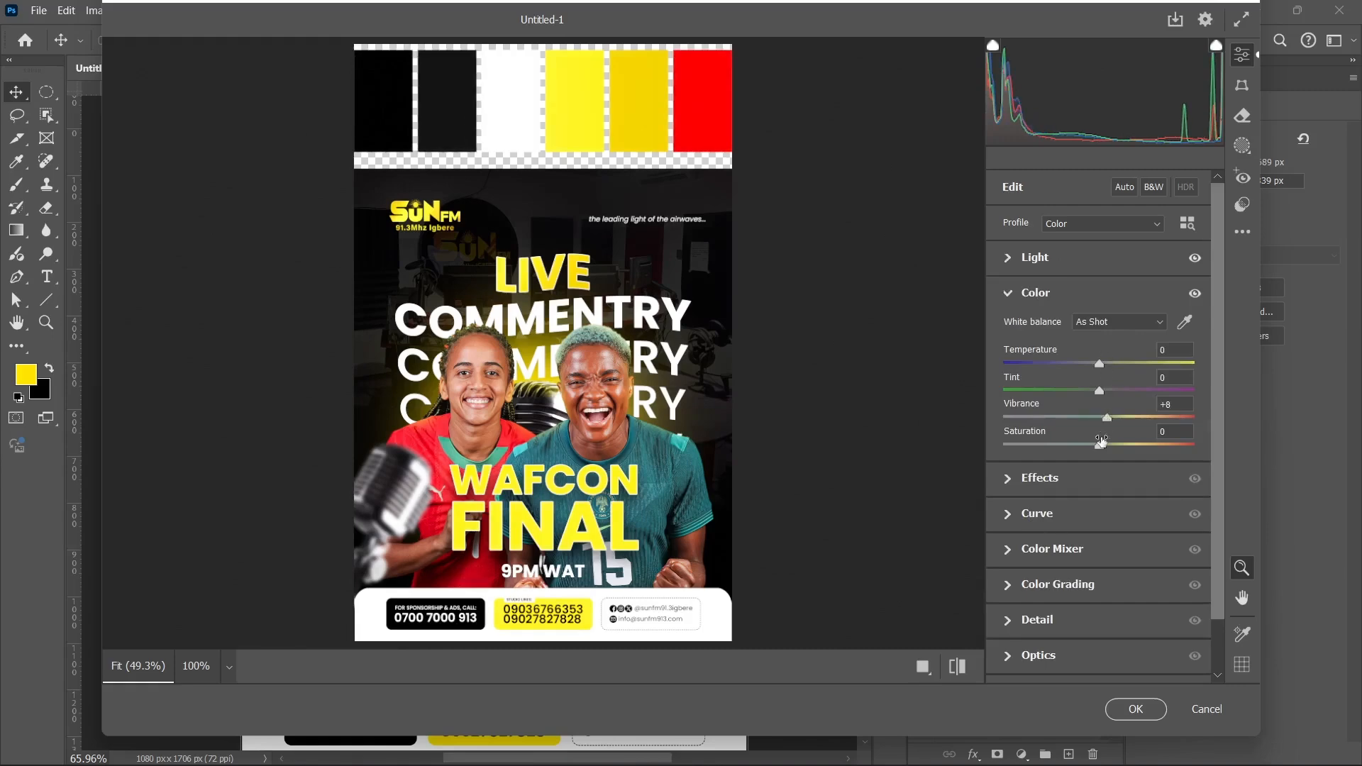
click(1024, 294)
Step: Adjust the Camera Raw parametric curve, raising Lights to +16 and Darks to +1
click(1044, 368)
drag(1118, 367, 1118, 352)
mouse_move(1084, 401)
mouse_down()
mouse_move(1078, 423)
mouse_move(1079, 399)
mouse_up()
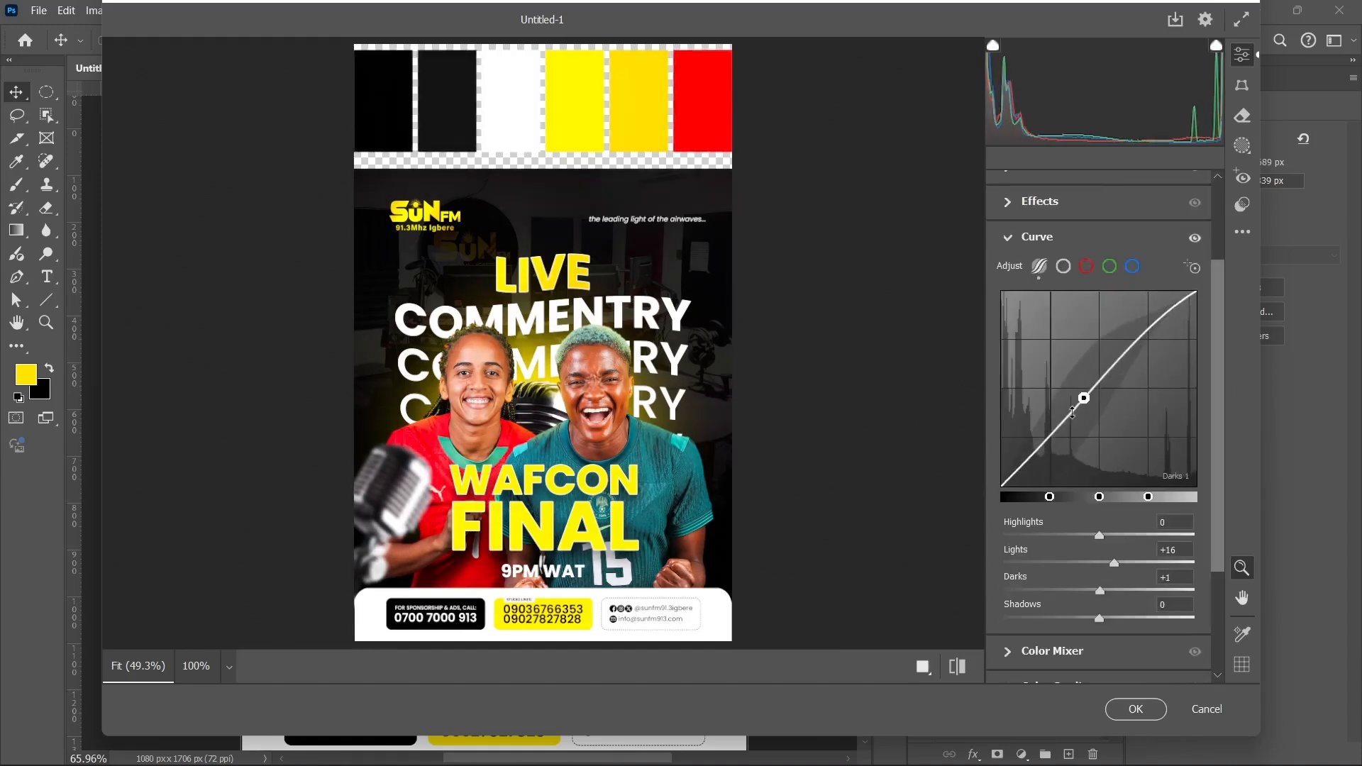
click(1021, 239)
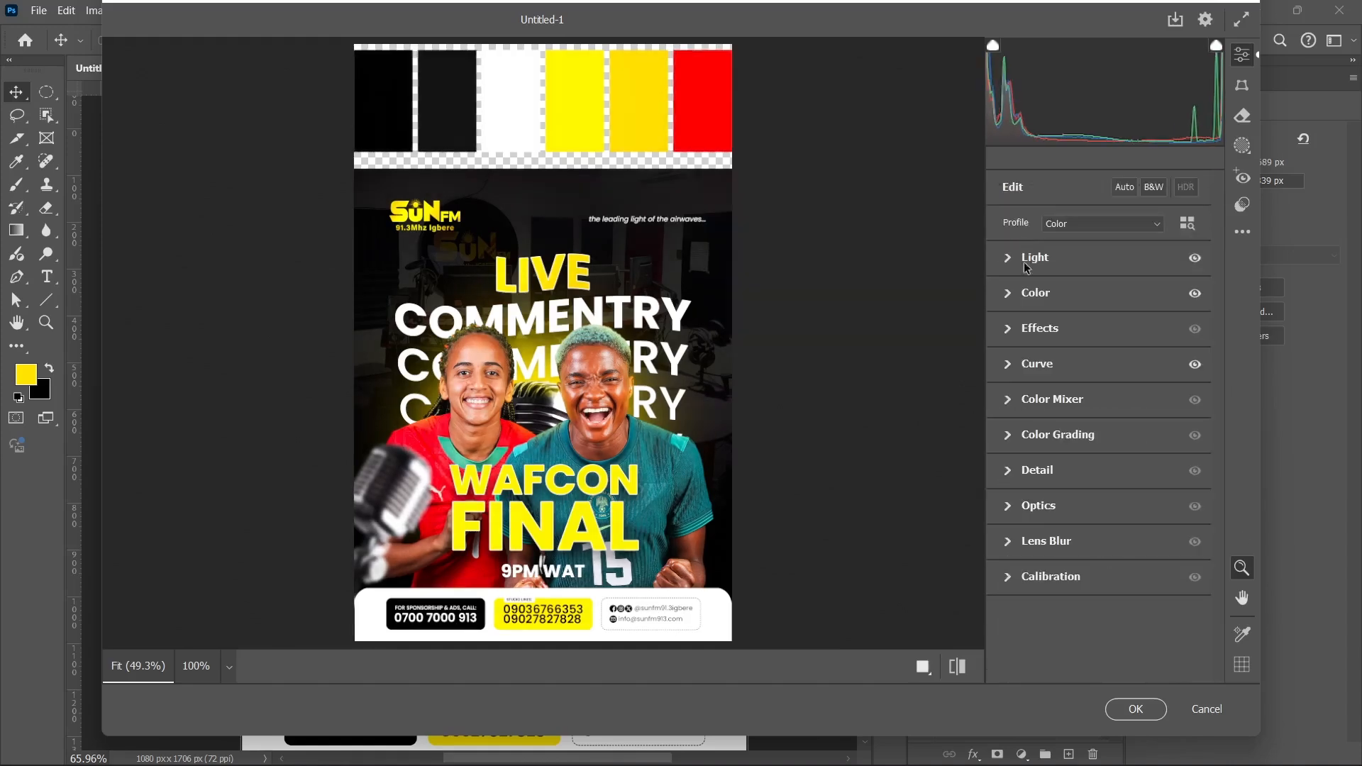
Step: Set the Camera Raw Texture to +22 and add a little grain and a slight dark vignette
click(1029, 330)
click(1120, 367)
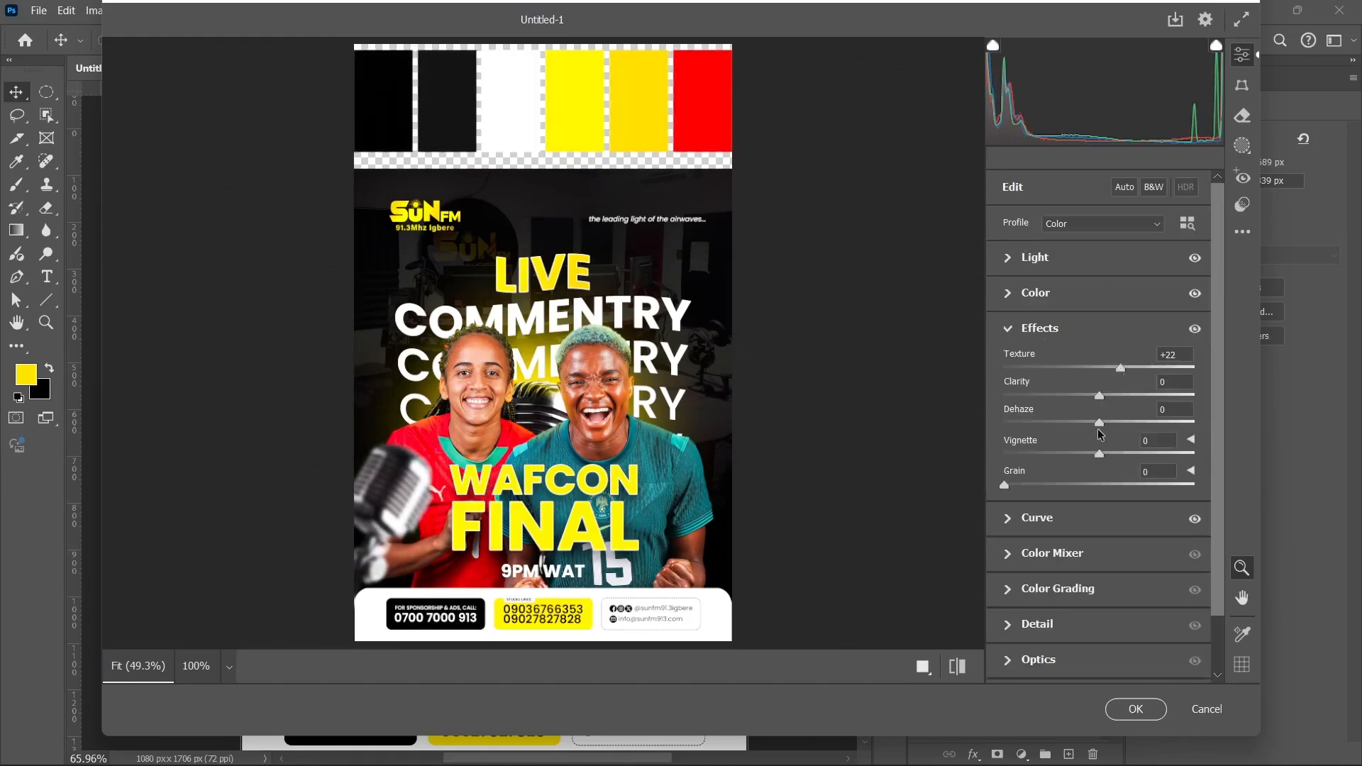
click(1024, 485)
click(1094, 452)
click(1030, 332)
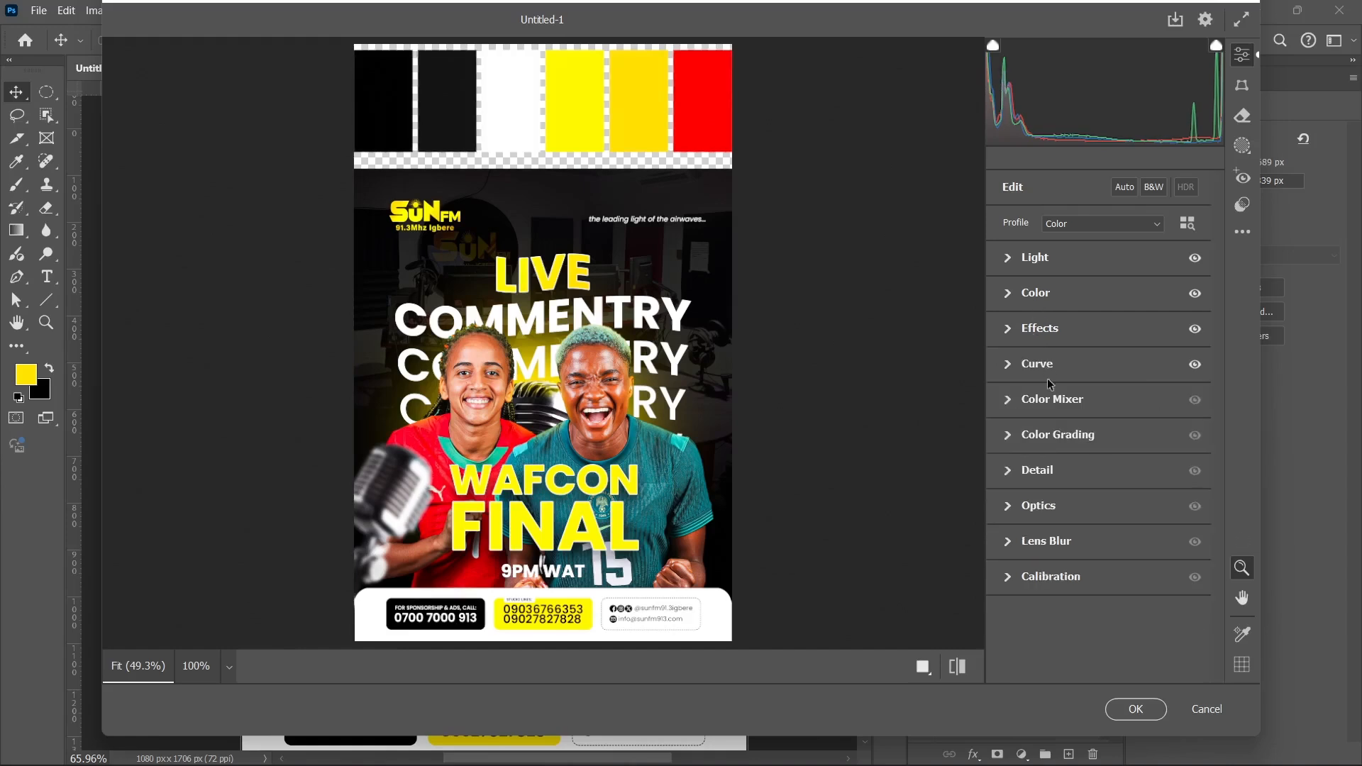
Step: Set Sharpening to 21 and apply the Camera Raw Filter to the merged smart object
click(1035, 475)
click(1032, 513)
click(1017, 475)
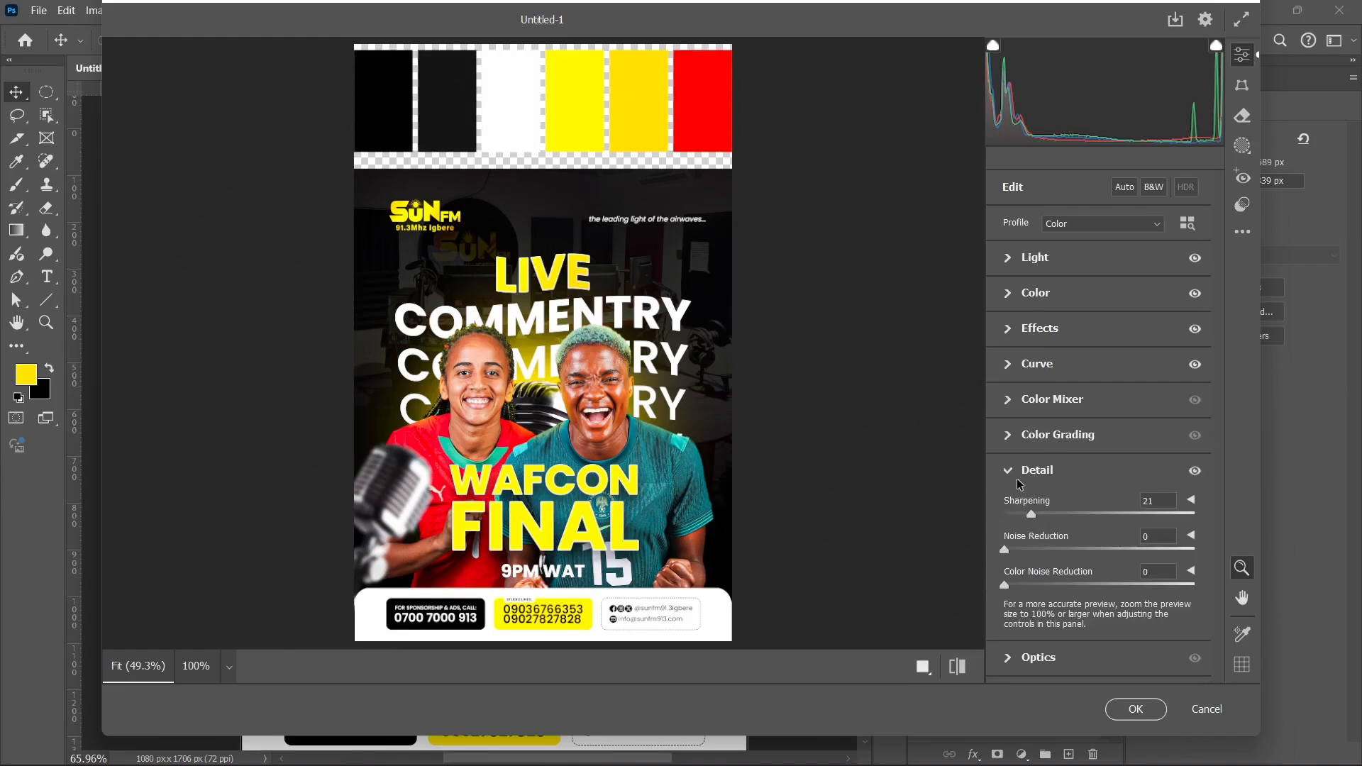
click(1141, 709)
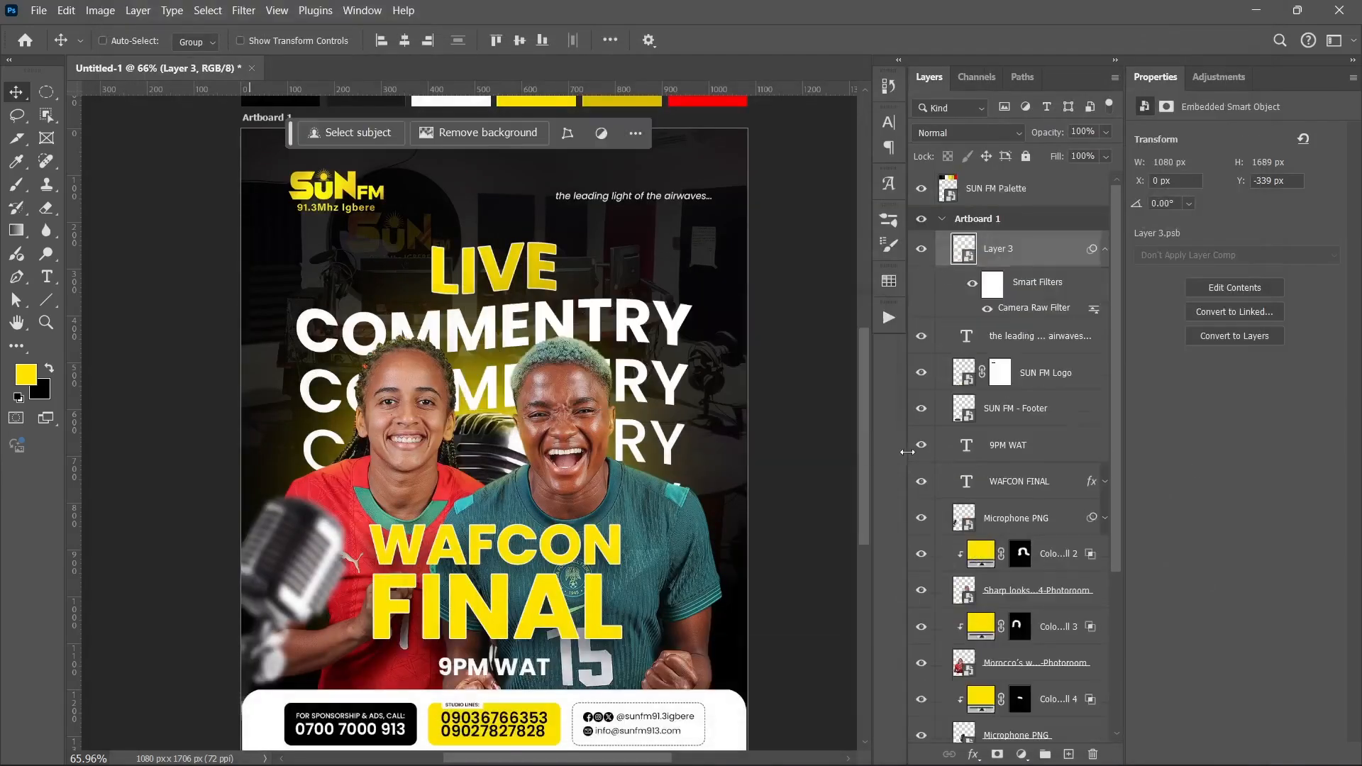